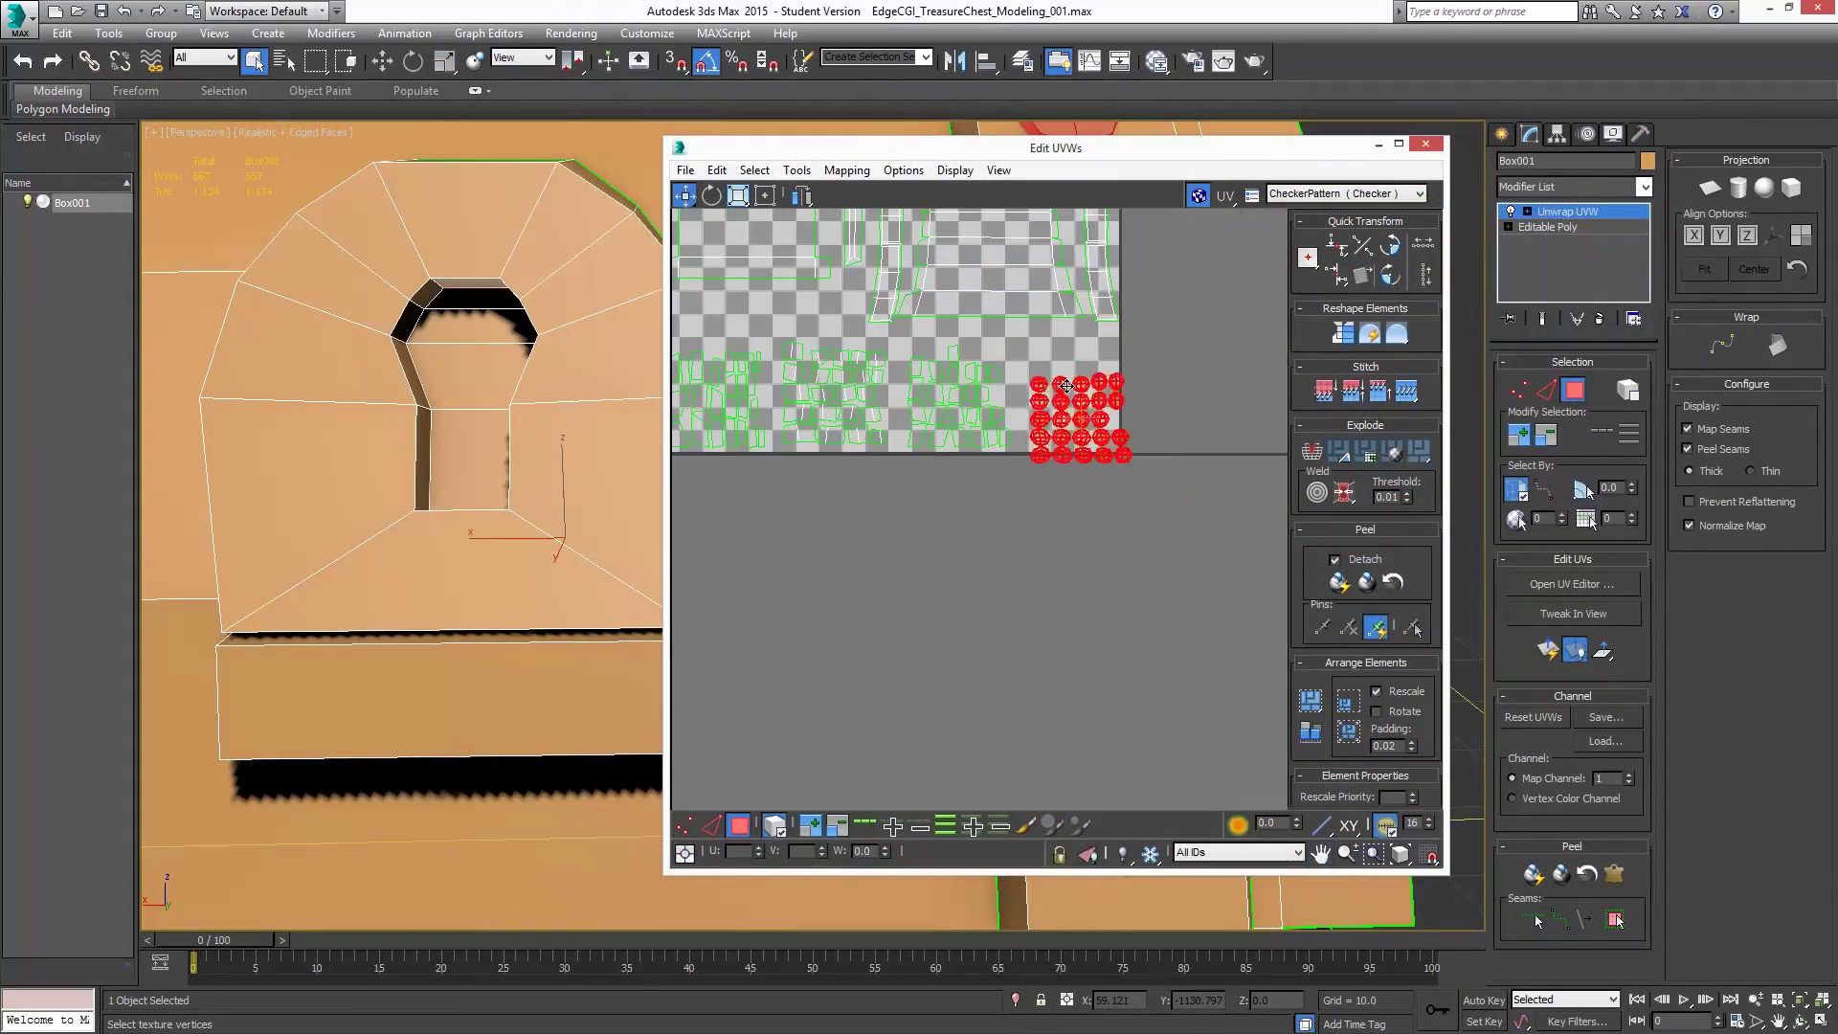
# - Apply the bitmap-textured Material #1 to the chest model and show the shaded material in the viewport
pyautogui.scroll(-3, 1065, 386)
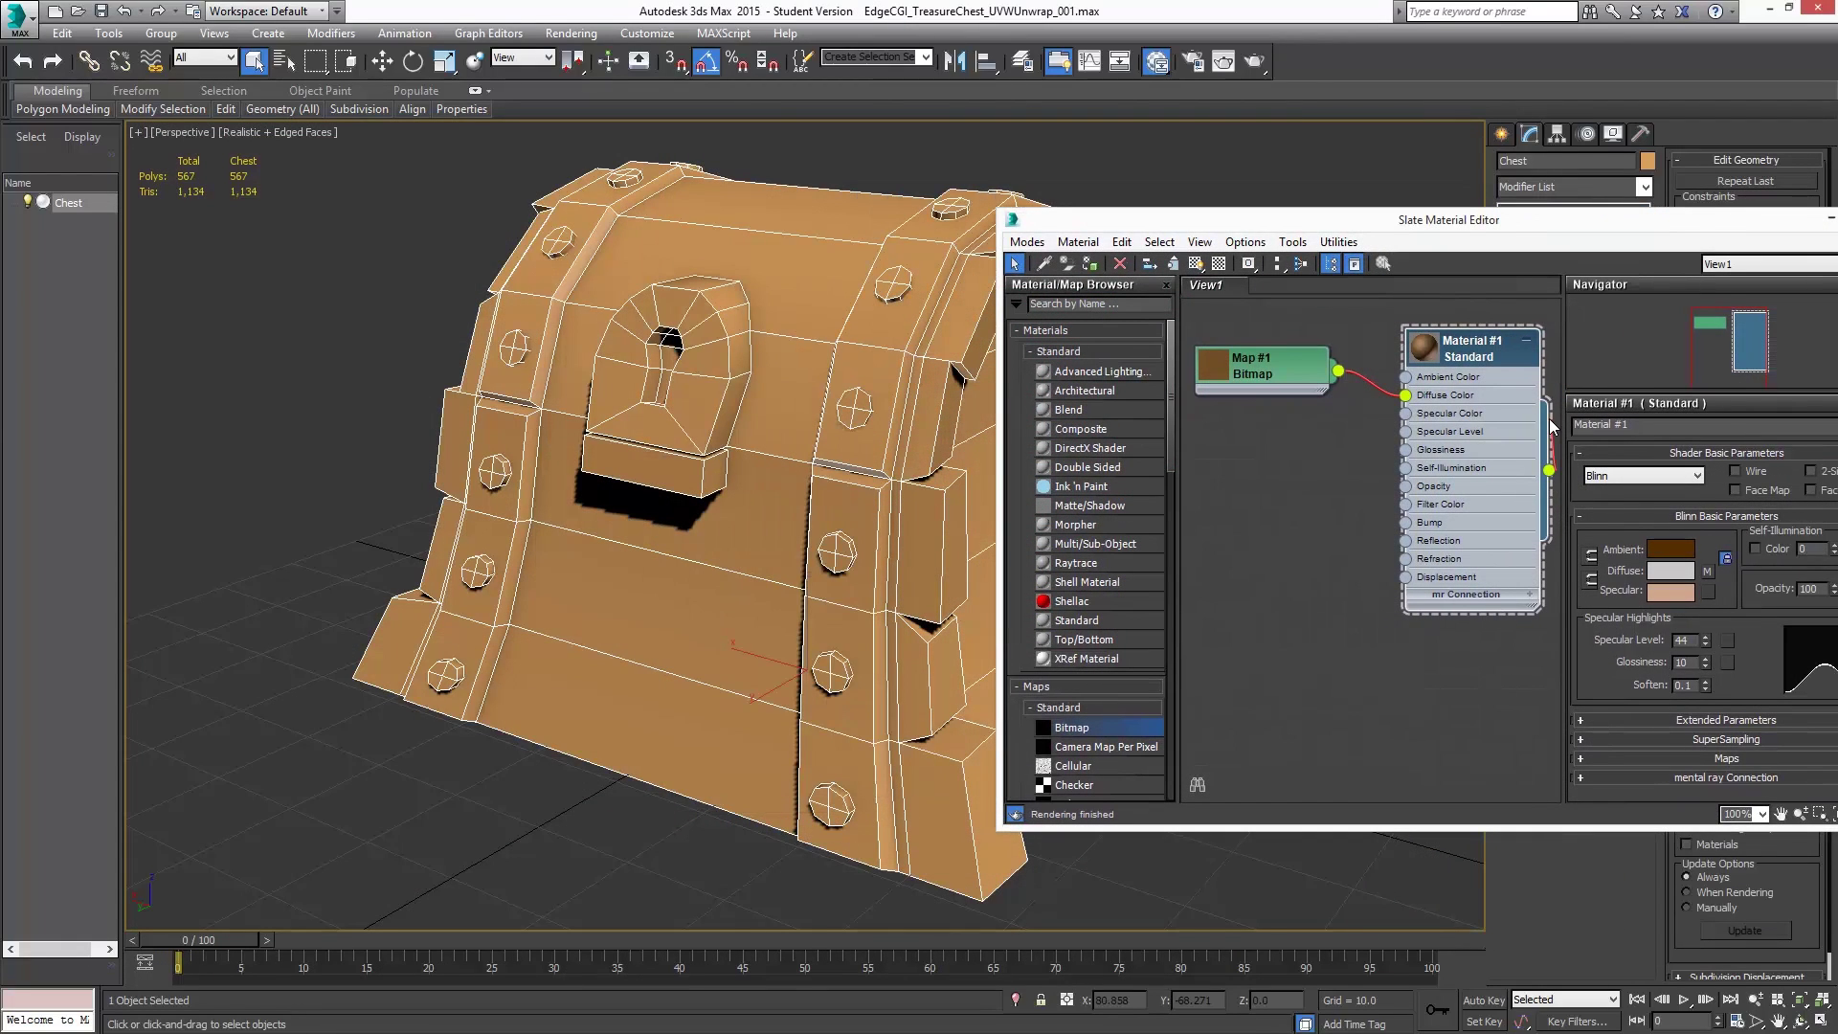
pyautogui.moveTo(1551, 426); pyautogui.dragTo(873, 528)
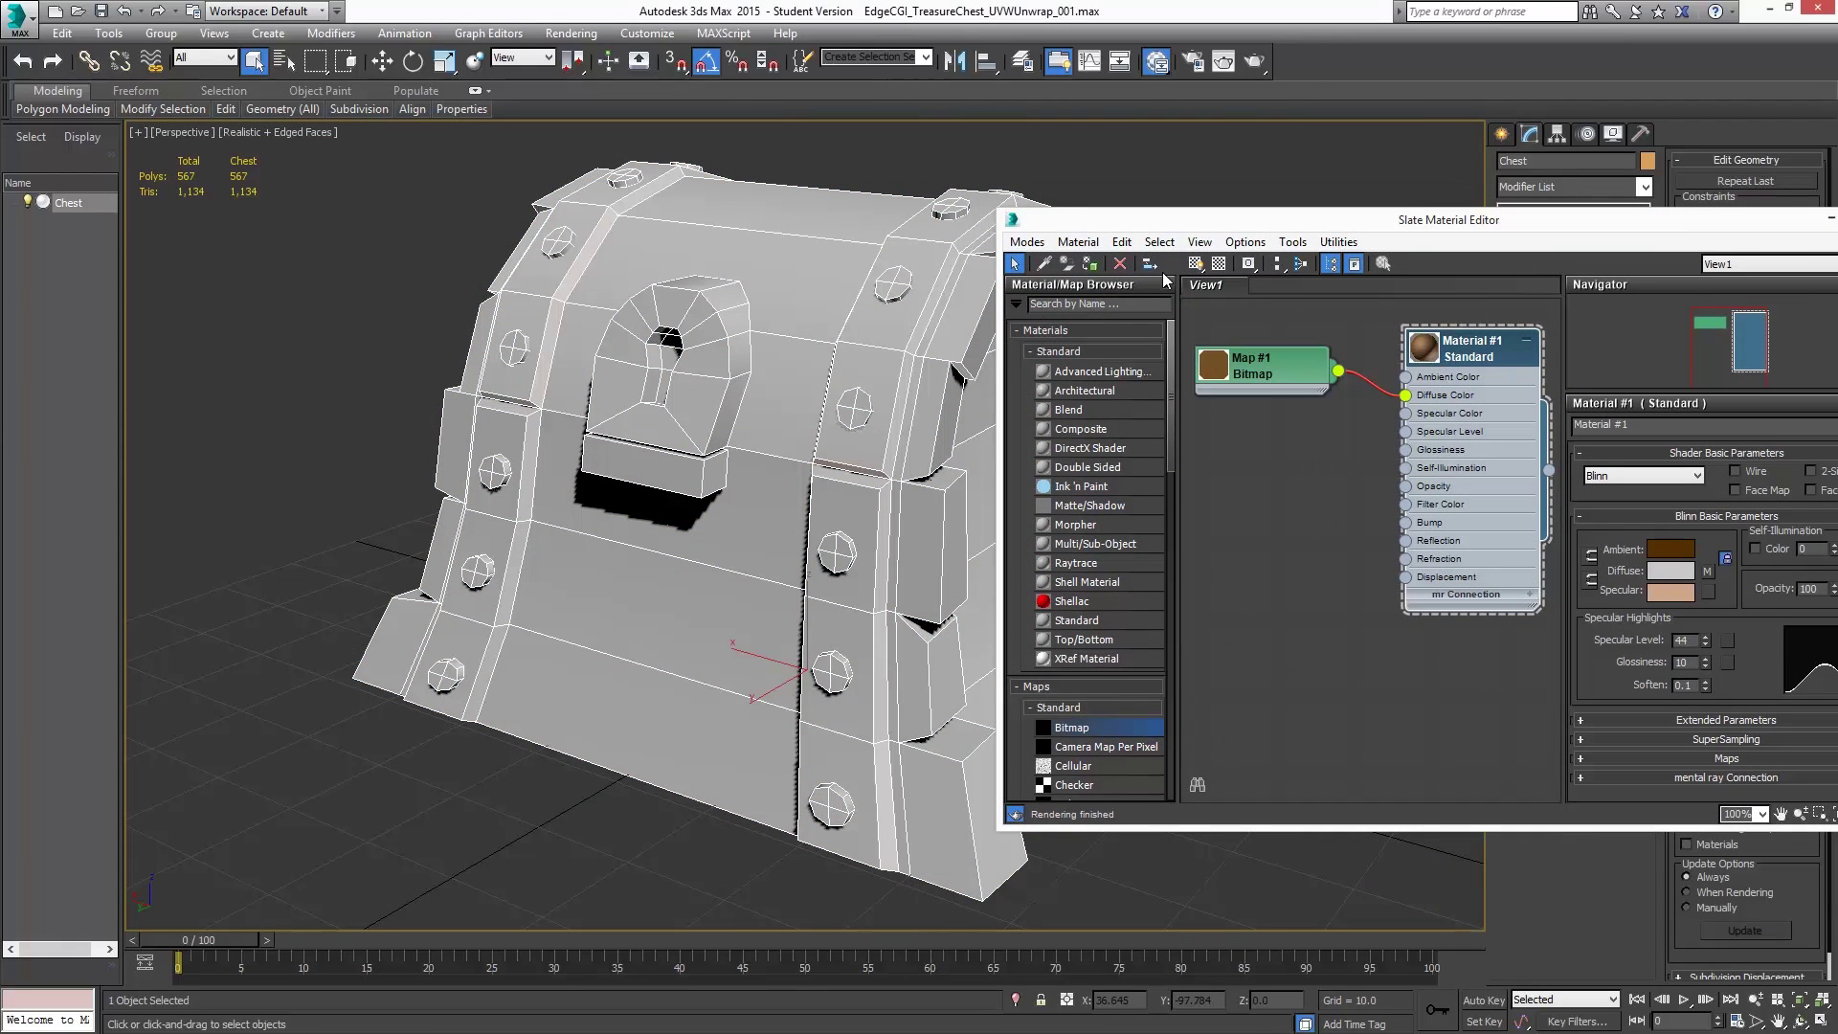
pyautogui.click(1196, 264)
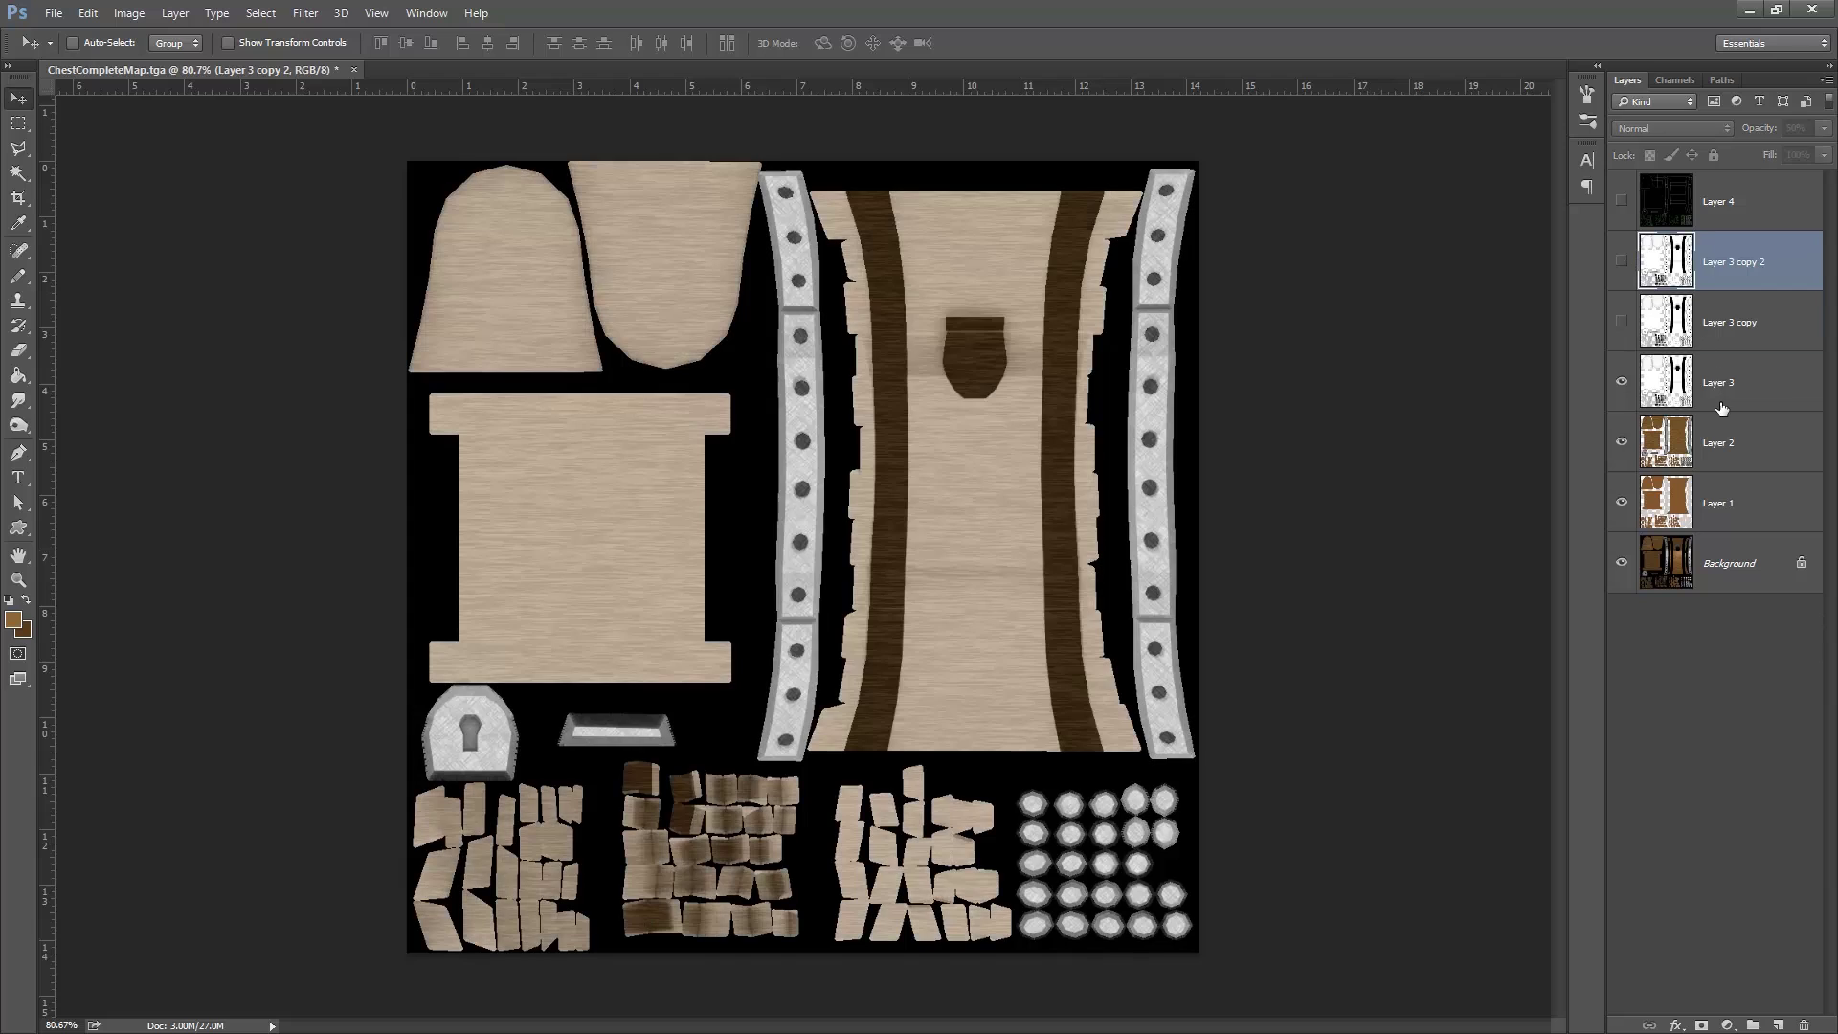
# - In Photoshop, hide Layer 3 and Layer 2 of the chest texture map
pyautogui.click(1807, 383)
pyautogui.click(1620, 383)
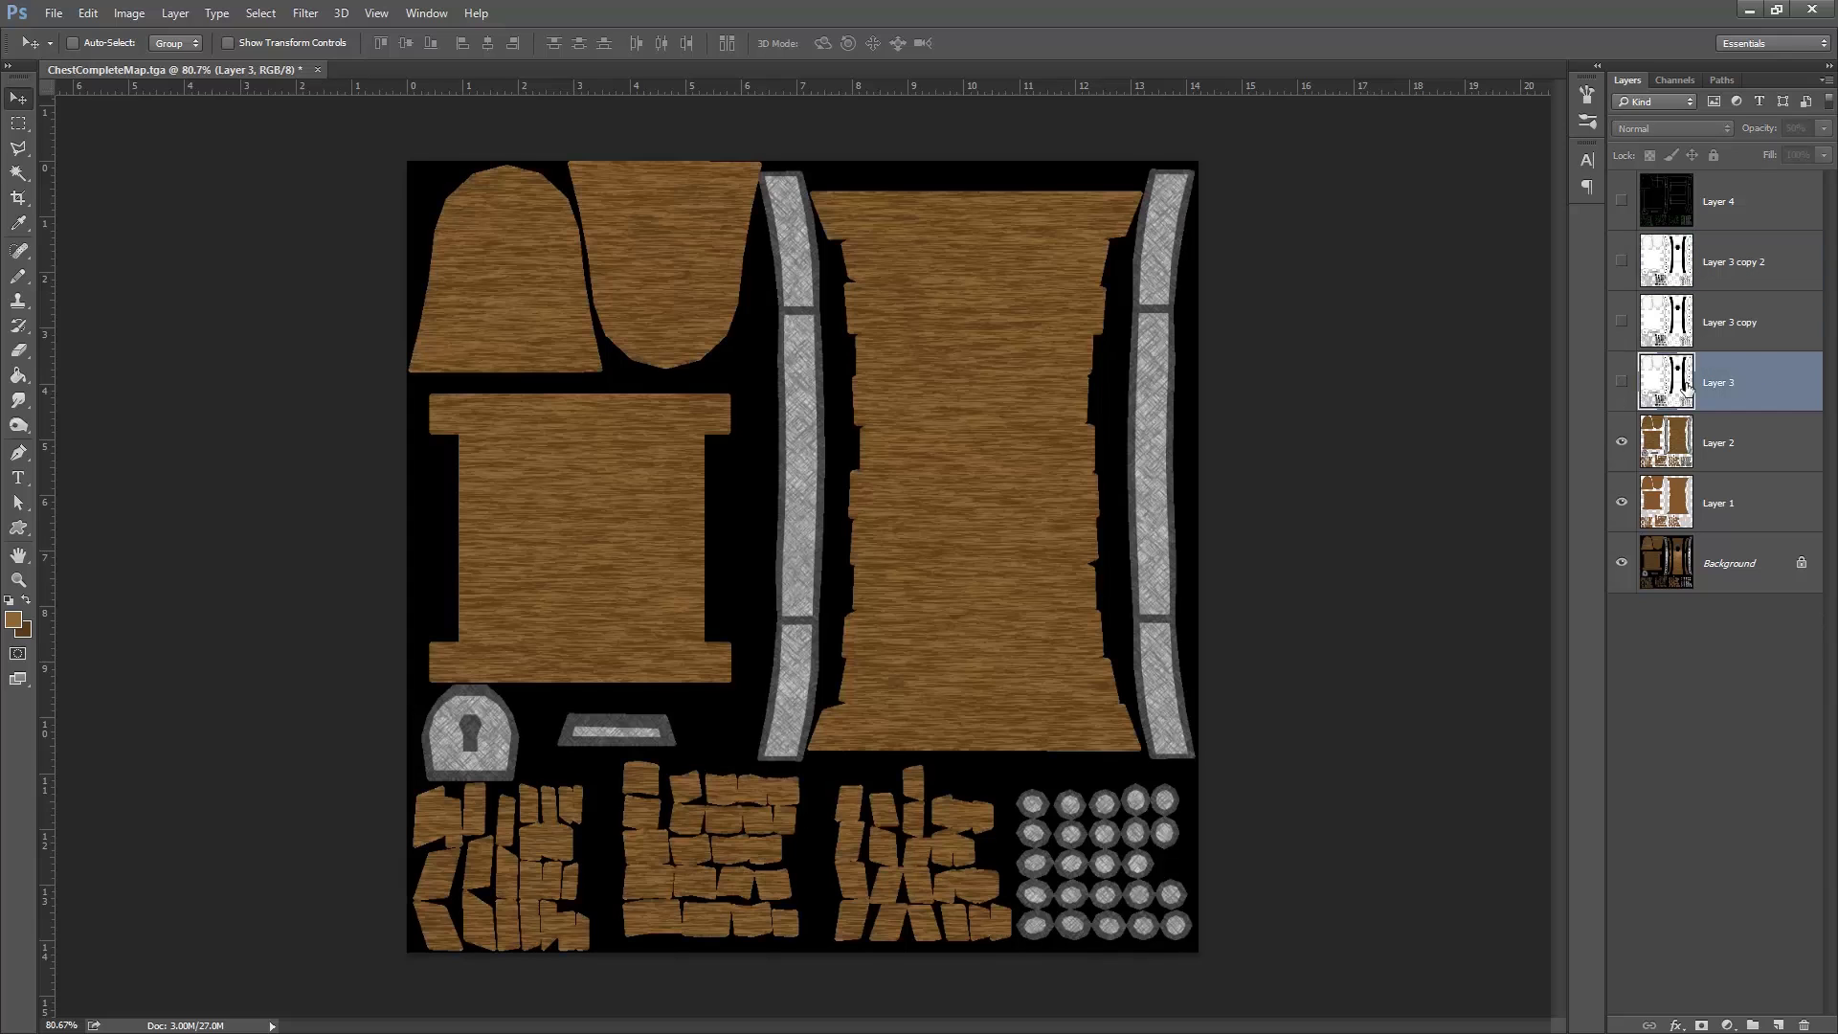
pyautogui.click(1620, 442)
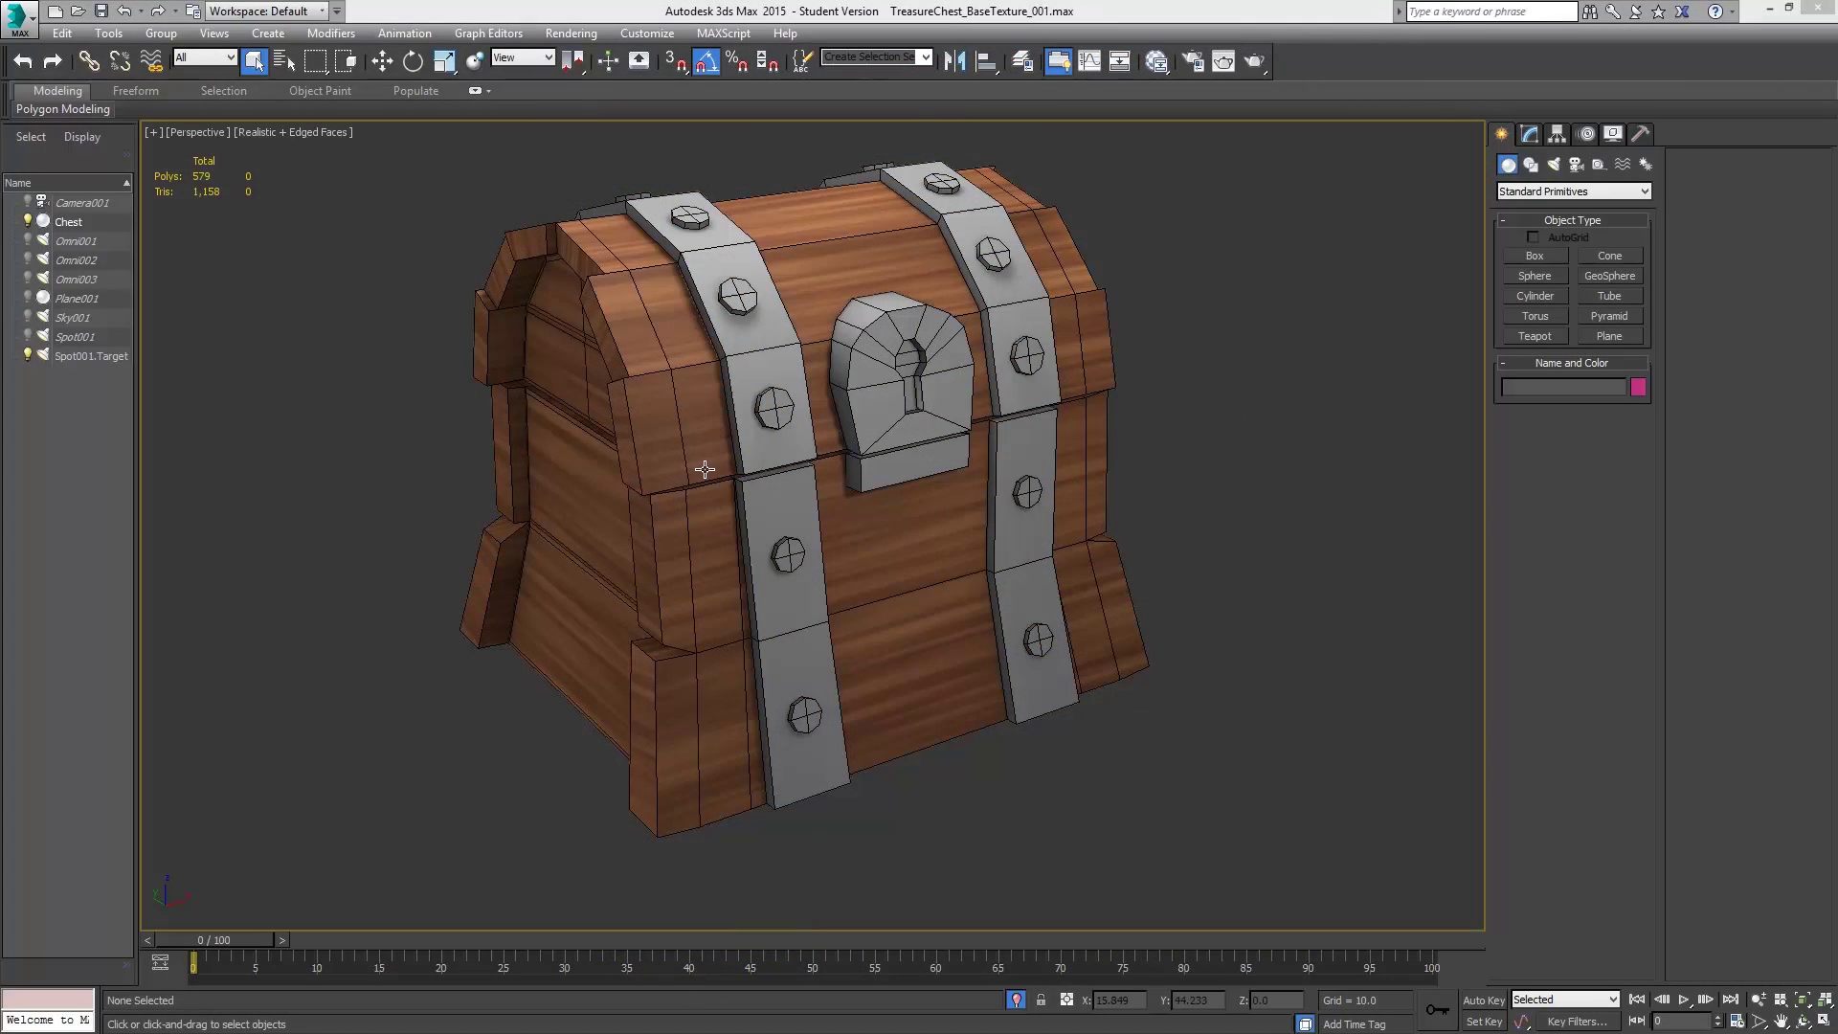
# - View the textured chest from its other side in 3ds Max, and start a new empty scene without saving changes
pyautogui.keyDown('alt'); pyautogui.moveTo(704, 469); pyautogui.dragTo(975, 254, button='middle'); pyautogui.keyUp('alt')
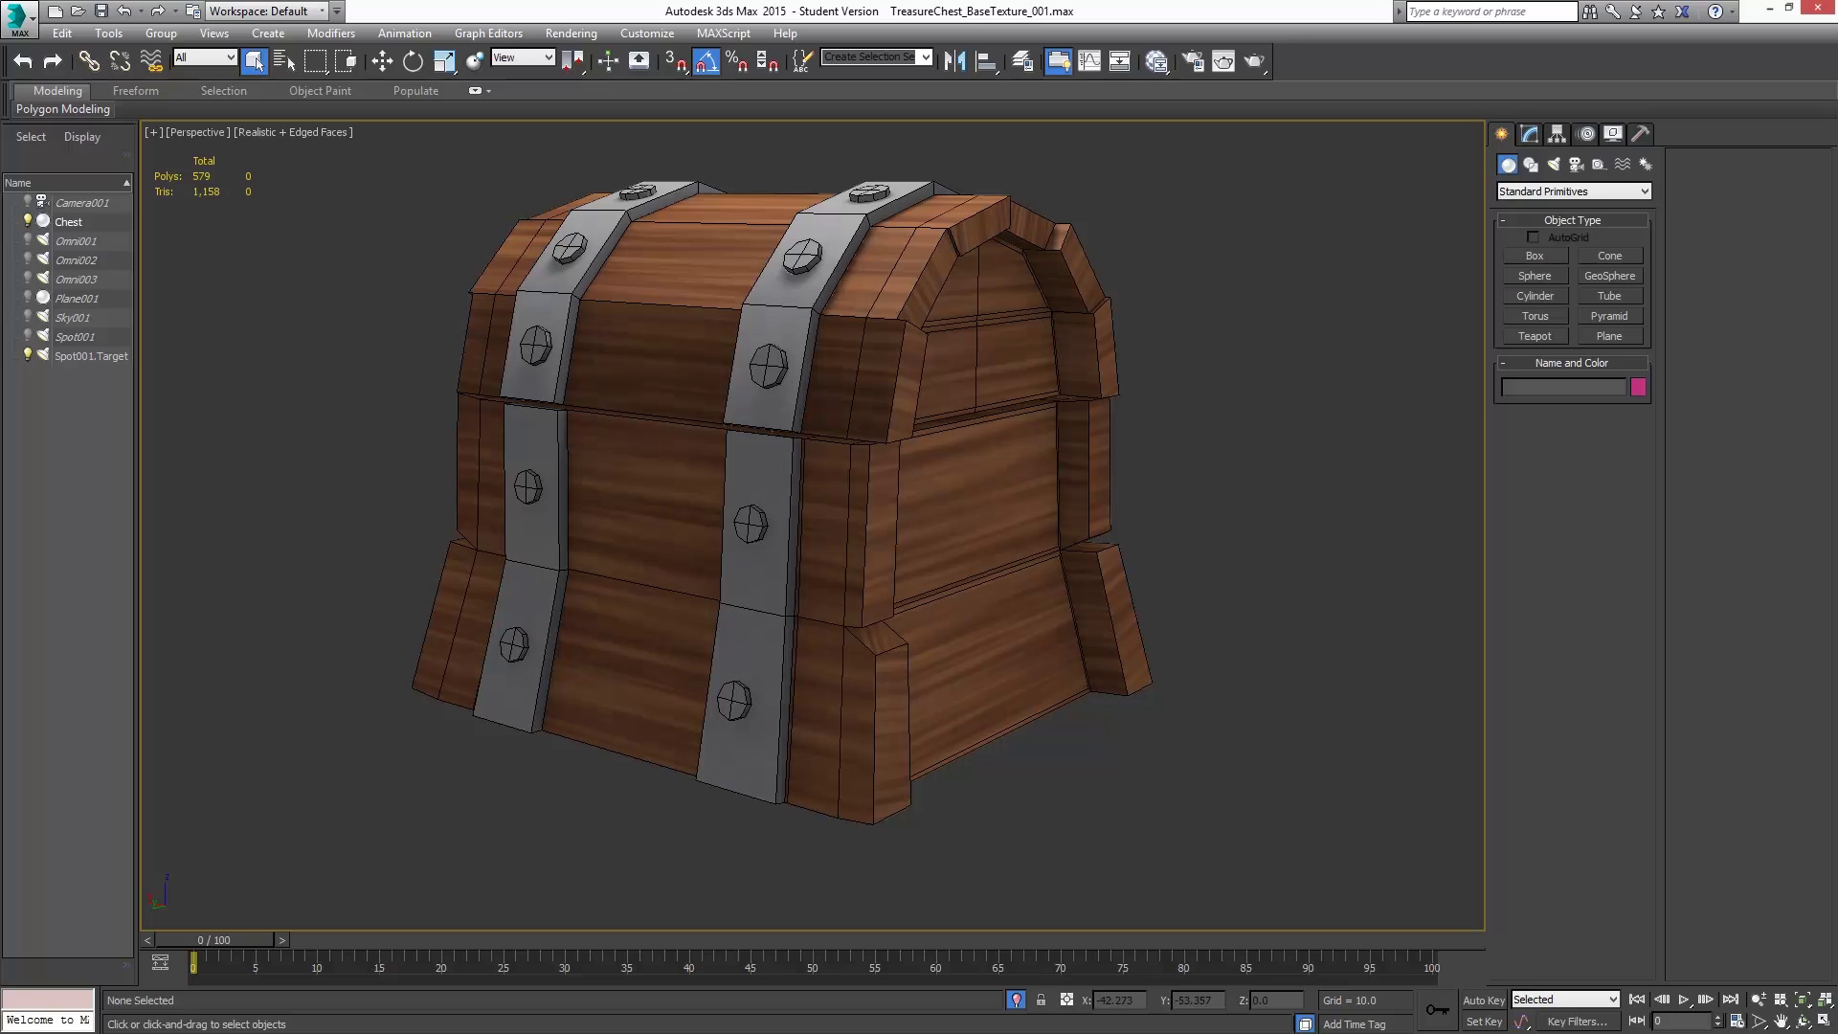
pyautogui.hotkey('alt', 'Tab')
pyautogui.click(21, 22)
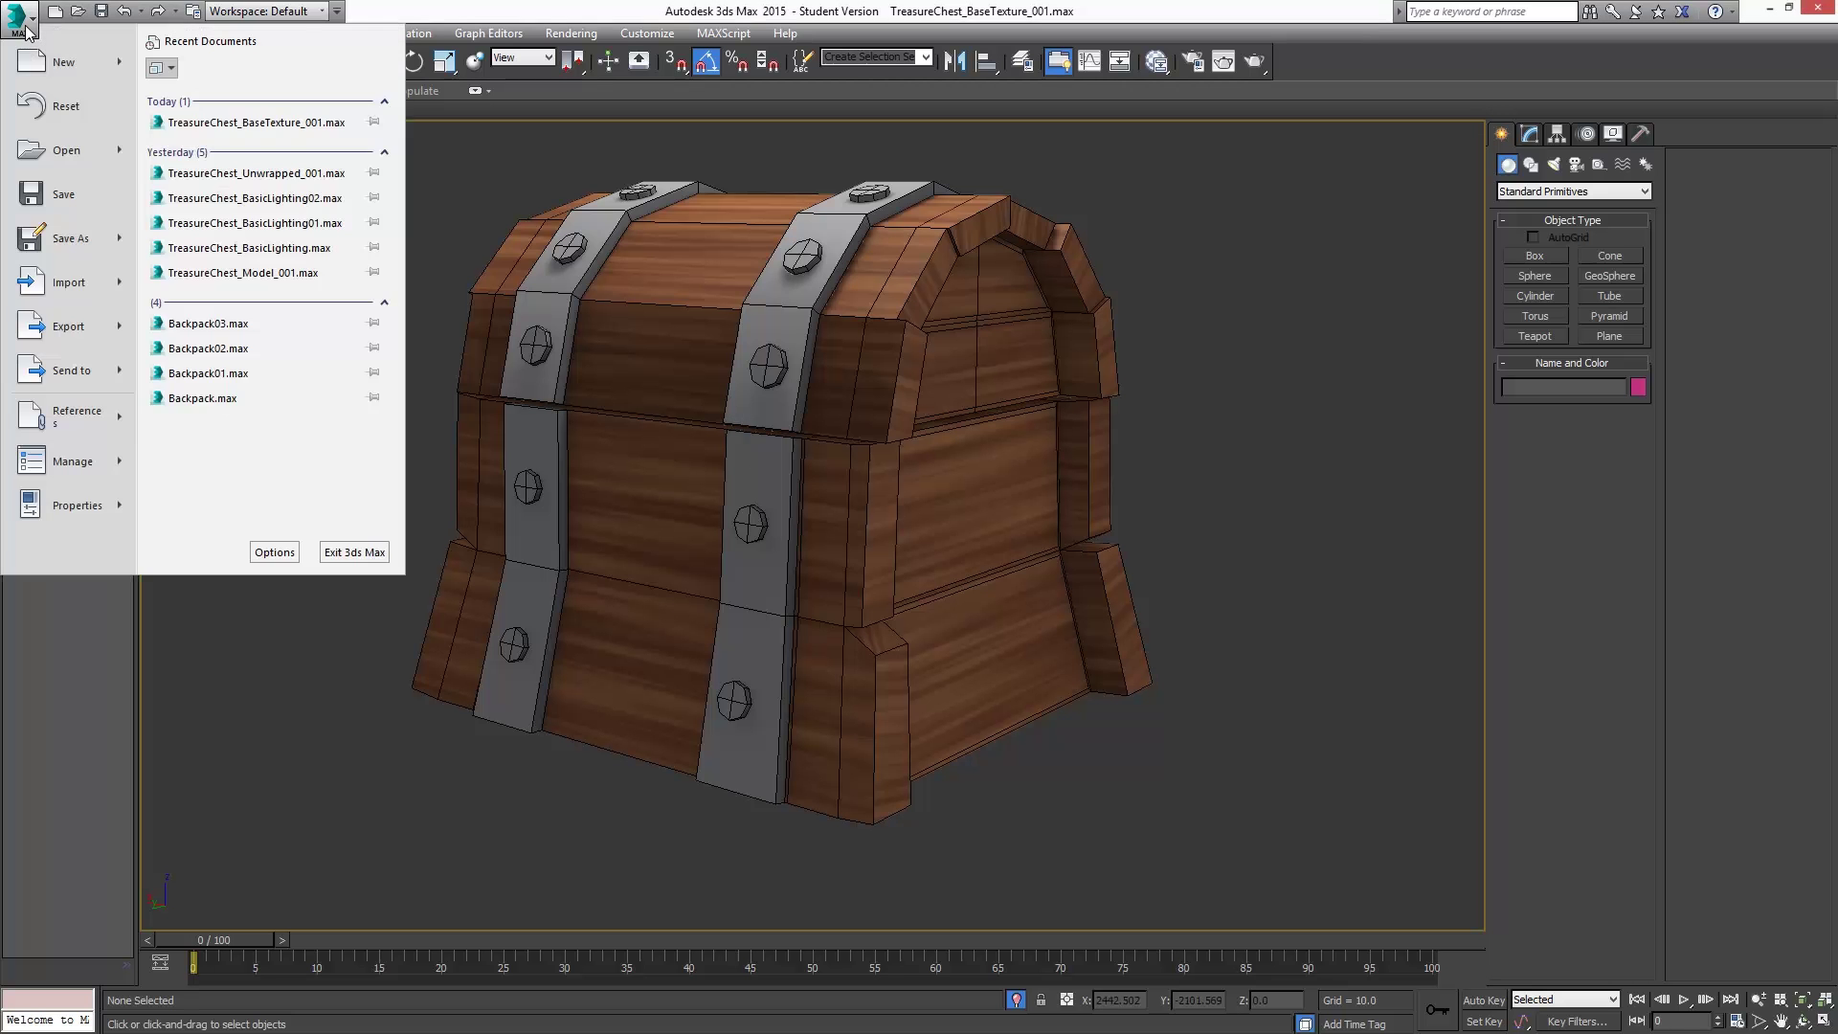
pyautogui.click(55, 65)
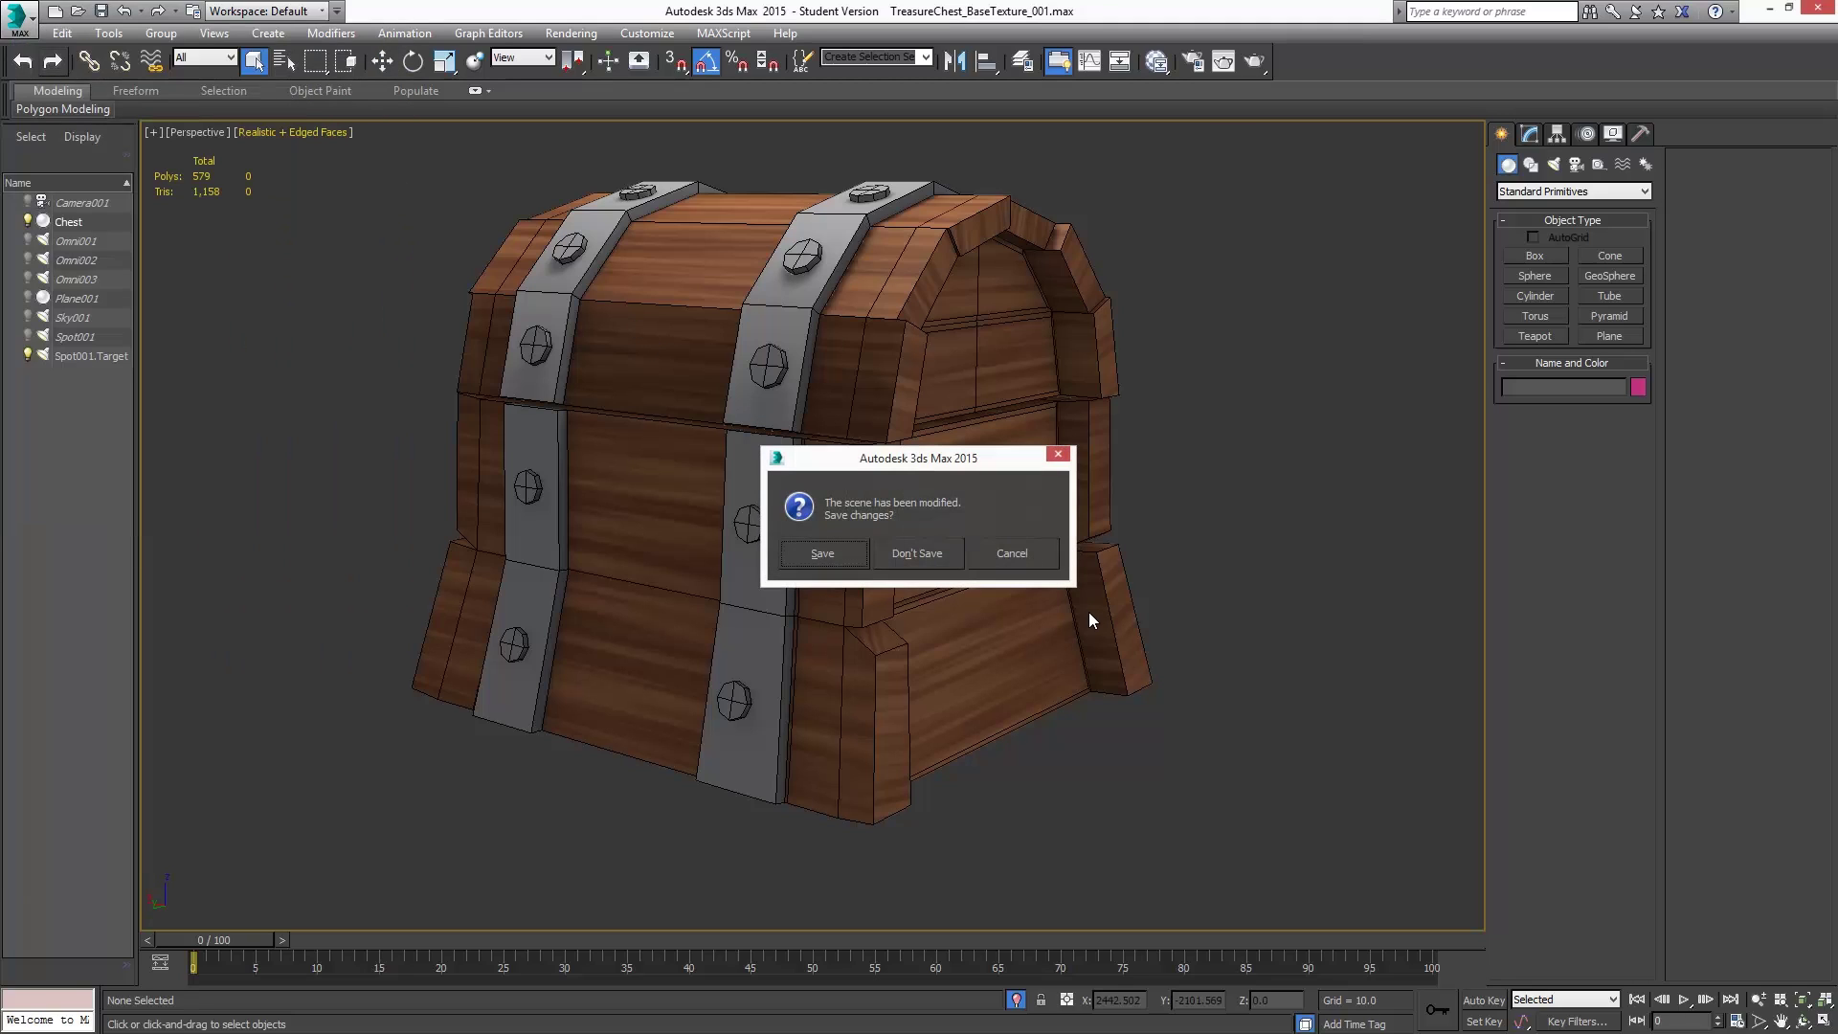
pyautogui.press('n')
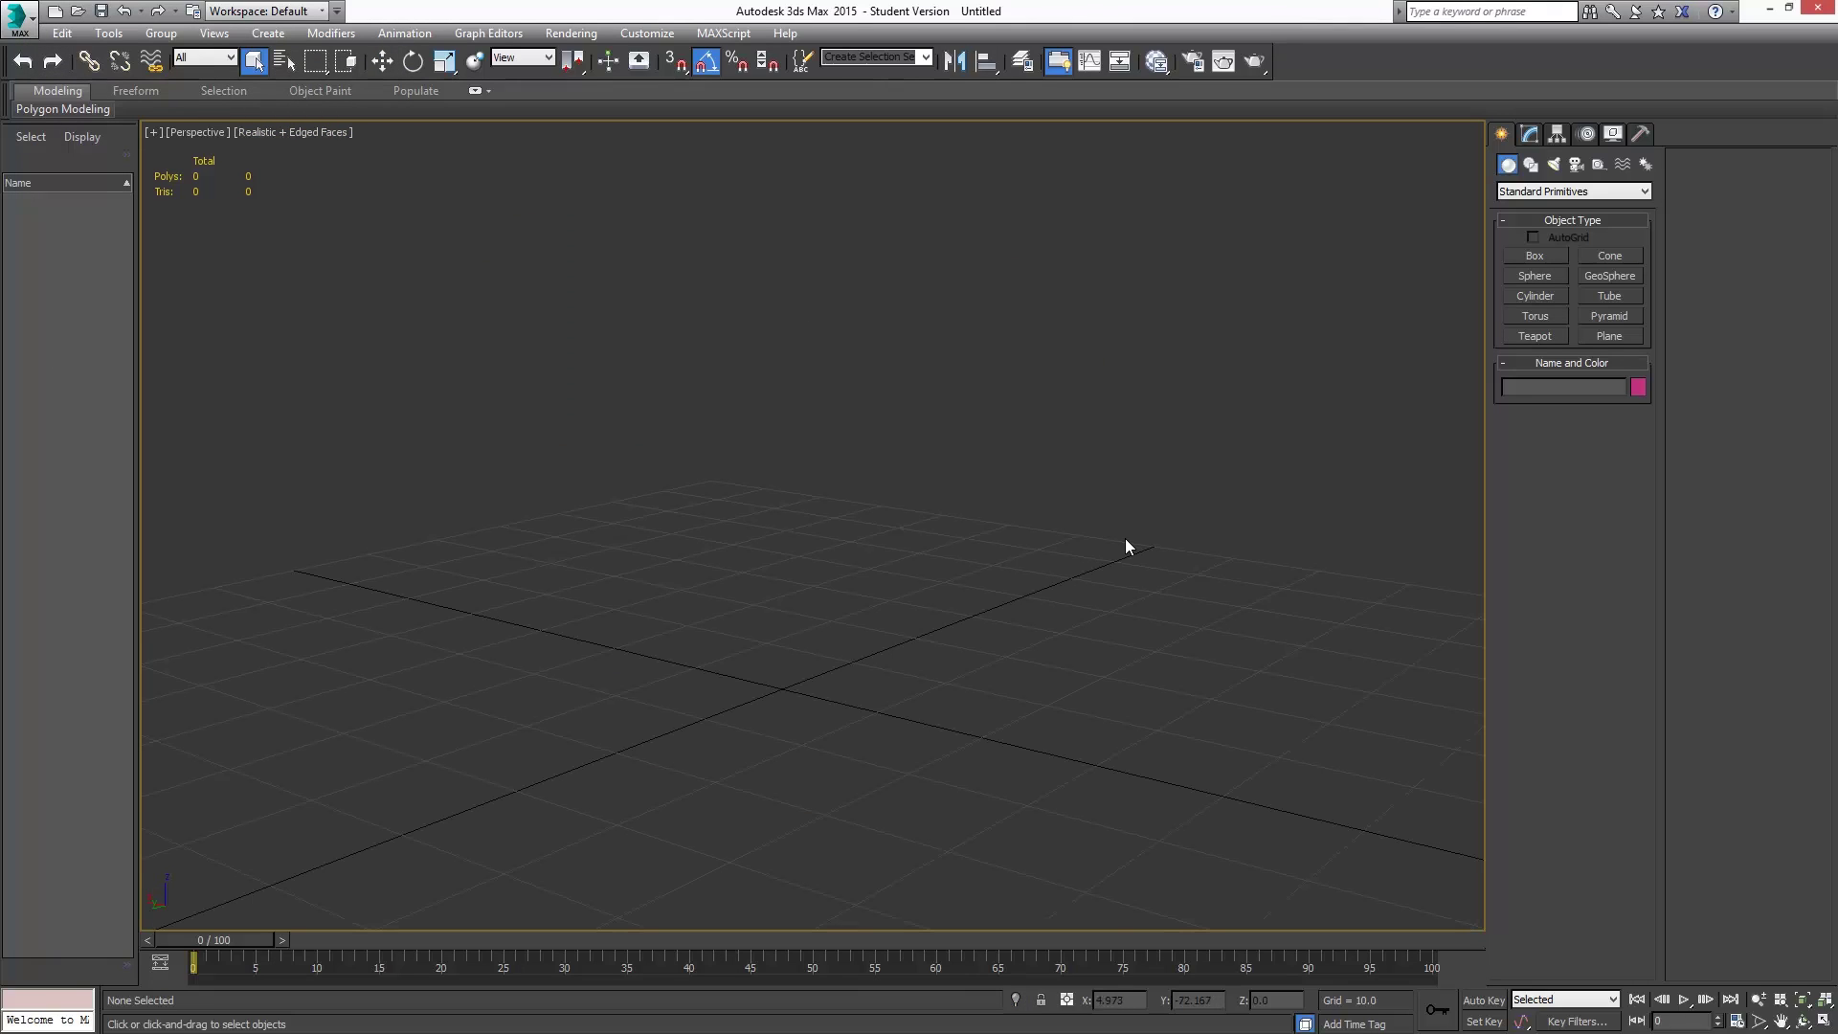
# - Draw a box about 33 long, 44 wide and 23 high around the centre of the grid
pyautogui.moveTo(950, 587)
pyautogui.keyDown('alt'); pyautogui.mouseDown(button='middle')
pyautogui.moveTo(923, 580)
pyautogui.moveTo(955, 589)
pyautogui.mouseUp(button='middle'); pyautogui.keyUp('alt')
pyautogui.click(1544, 257)
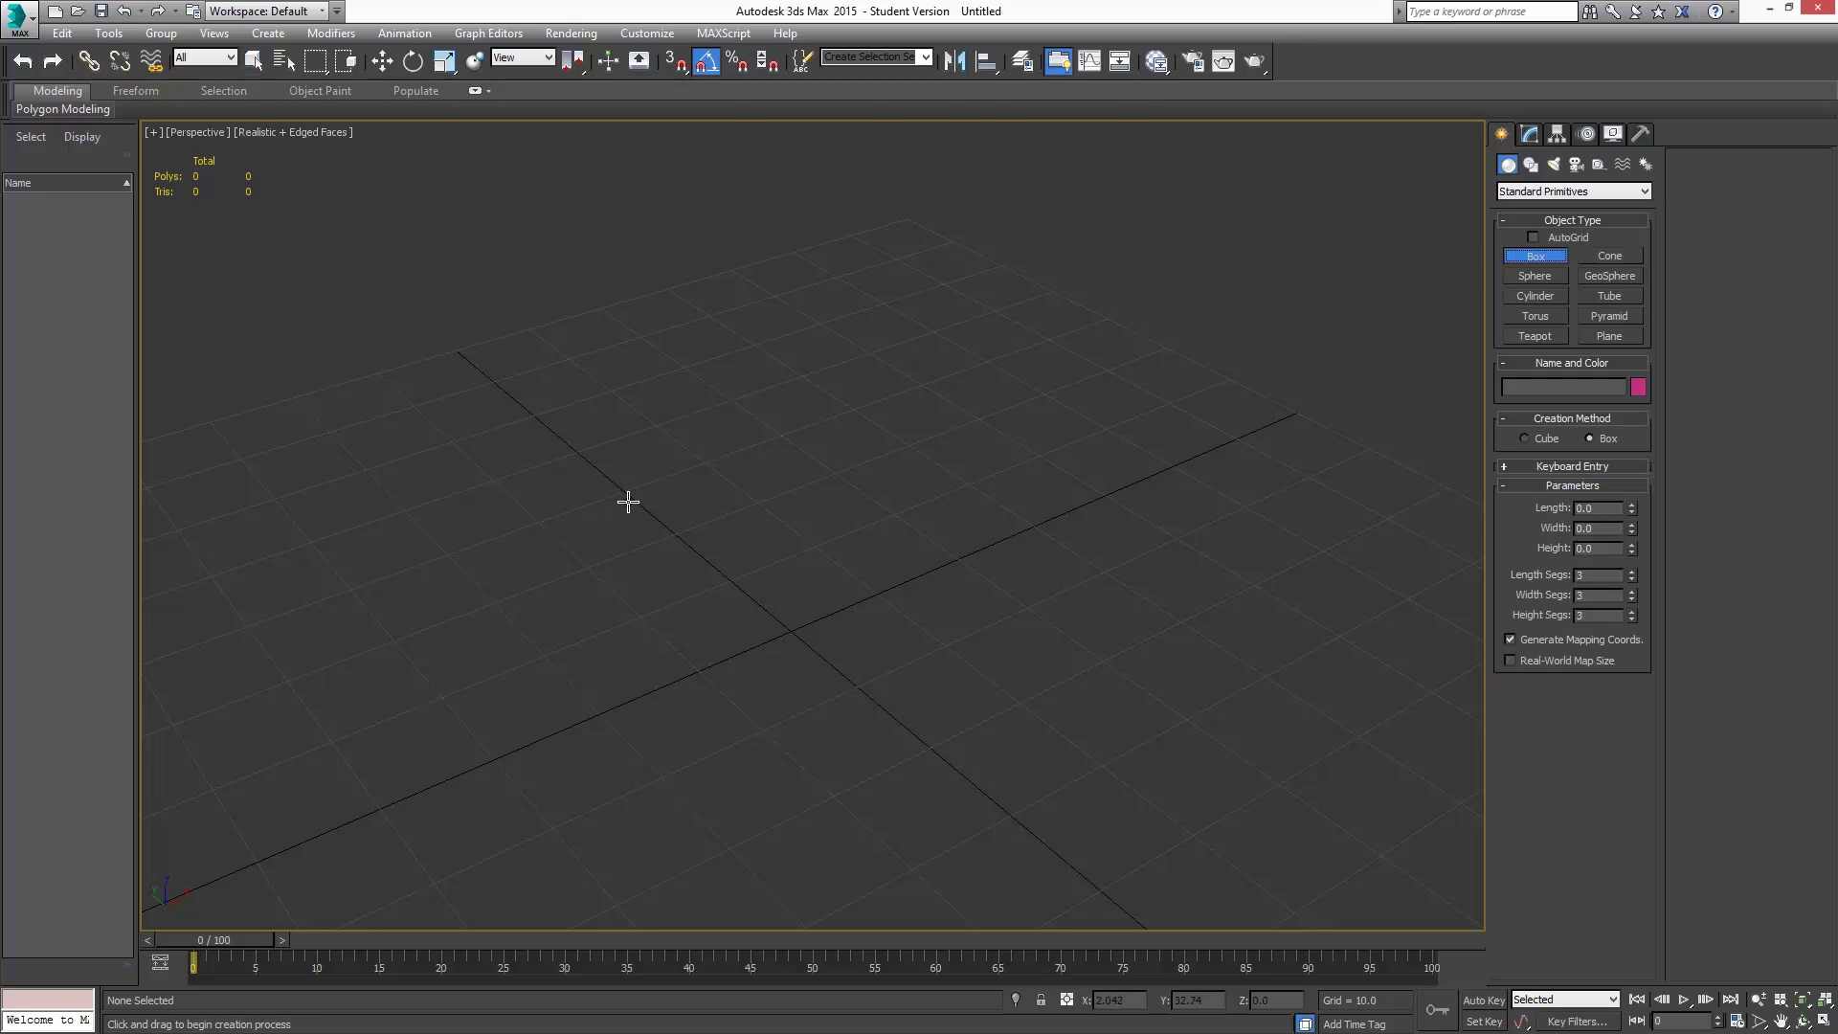
pyautogui.moveTo(533, 595); pyautogui.dragTo(1116, 603)
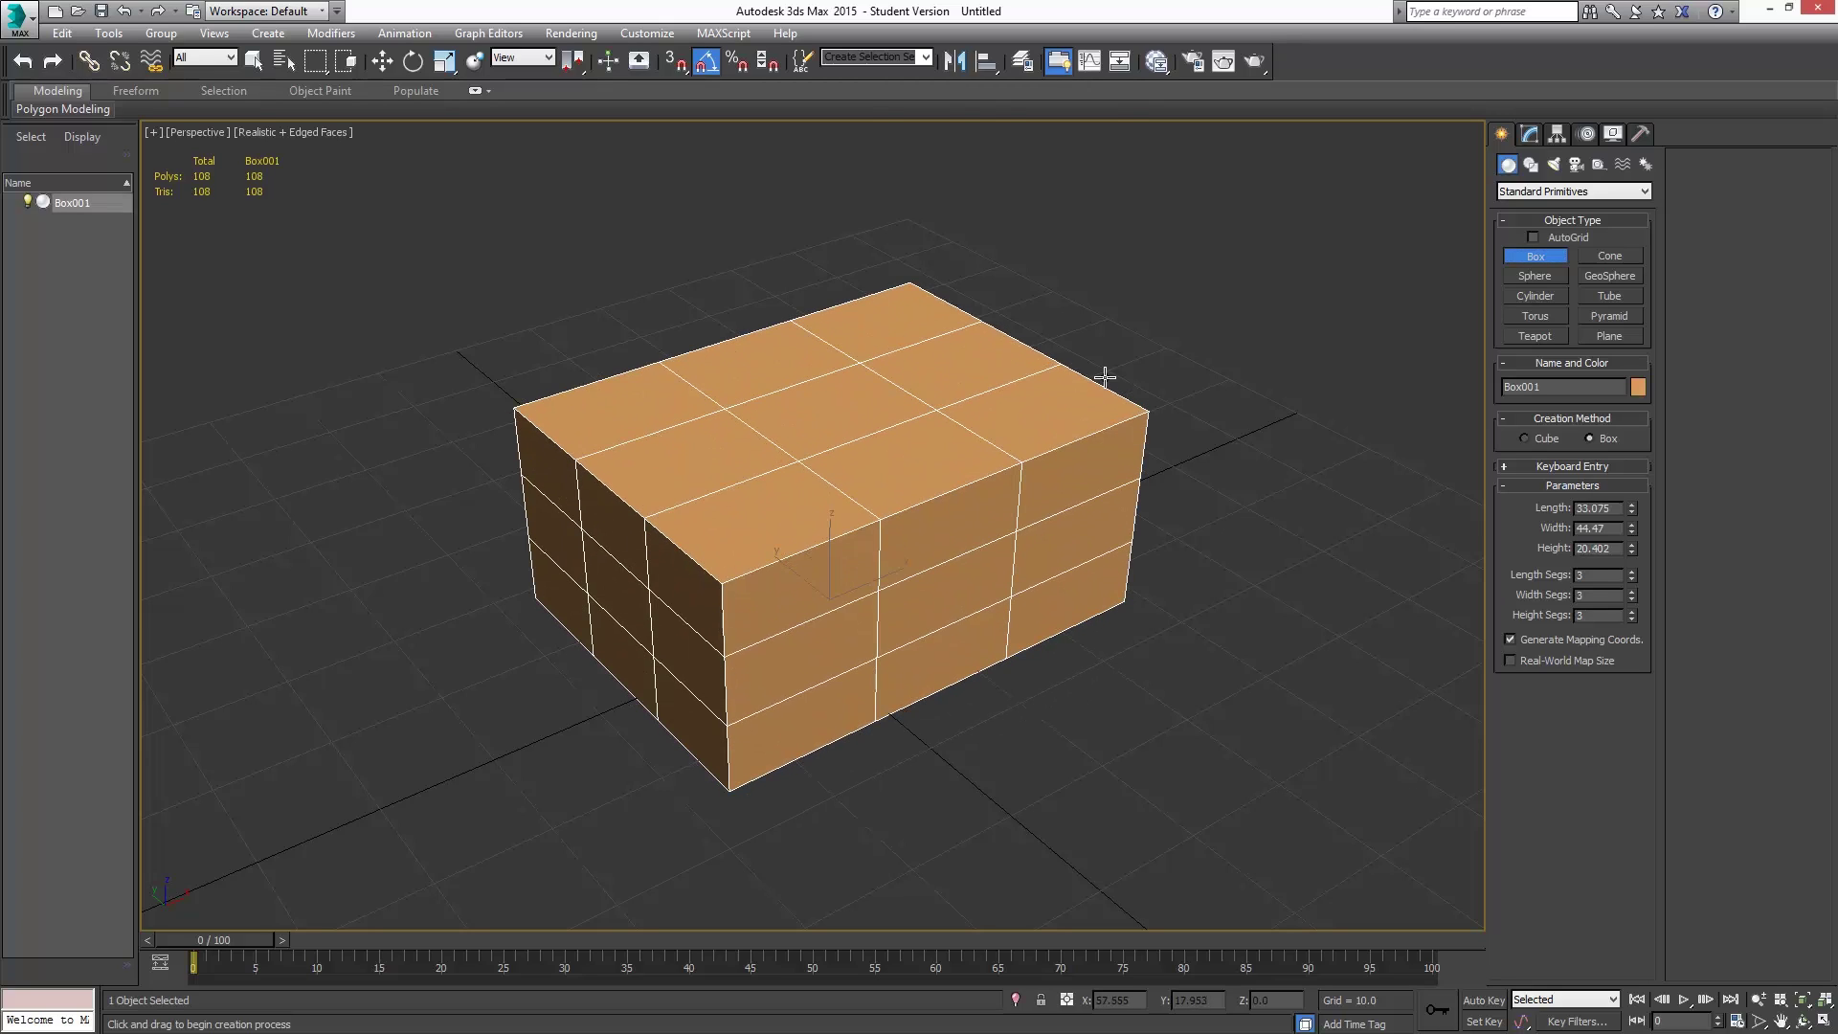
pyautogui.click(1095, 361)
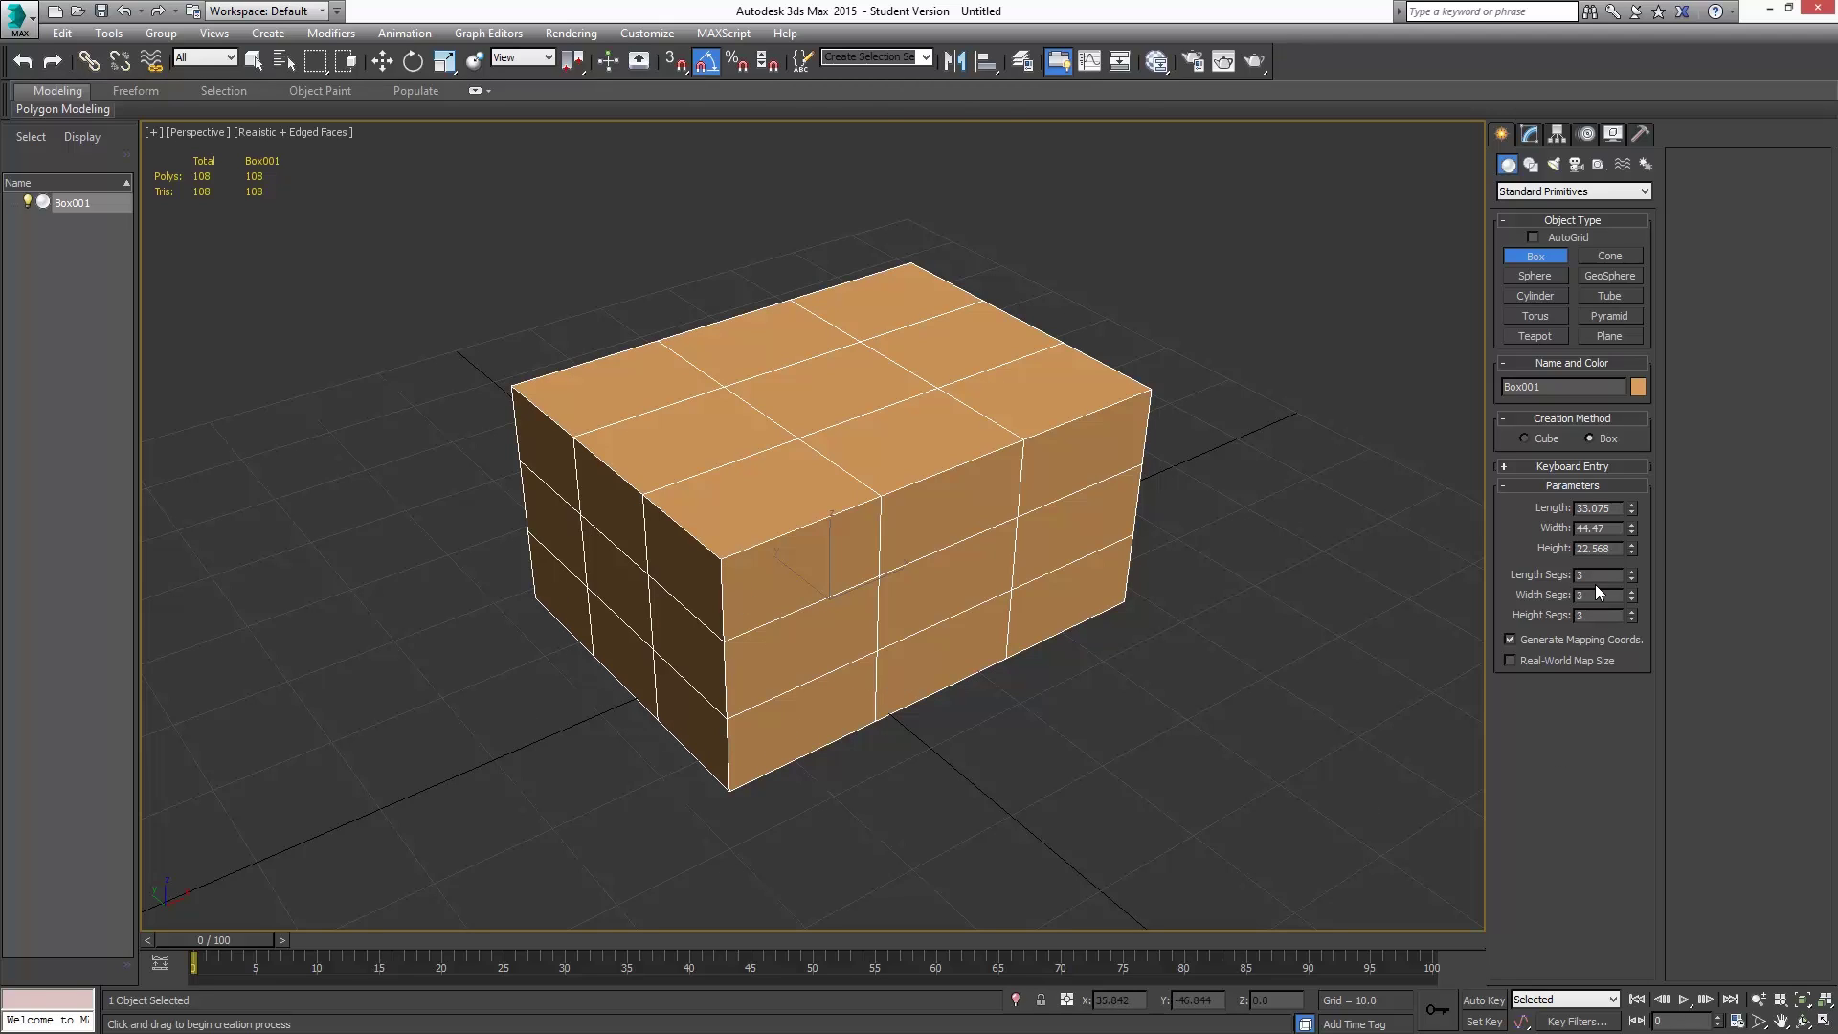
# - Set the box's length to 40, its width to 50 and its height to 40
pyautogui.moveTo(1619, 510)
pyautogui.mouseDown()
pyautogui.moveTo(1534, 510)
pyautogui.moveTo(1627, 484)
pyautogui.mouseUp()
pyautogui.rightClick(1627, 483)
pyautogui.write('40')
pyautogui.press('Return')
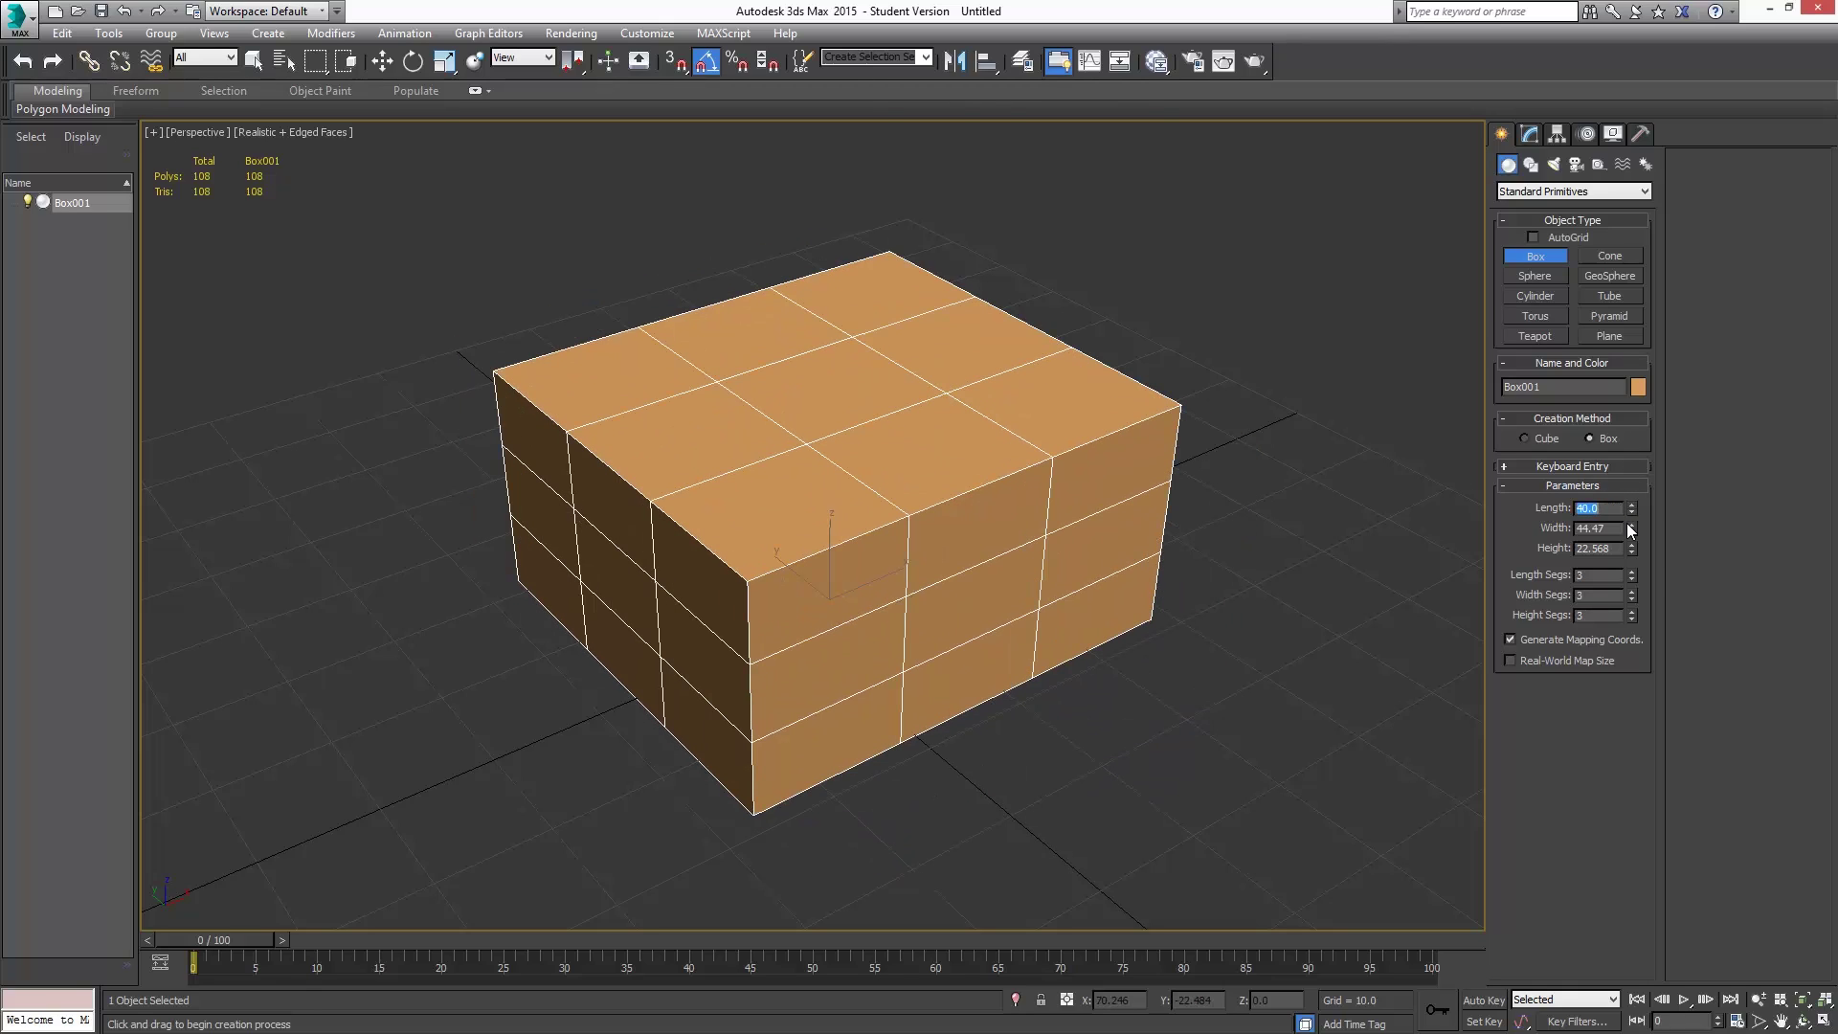
pyautogui.click(1597, 528)
pyautogui.write('50')
pyautogui.press('Return')
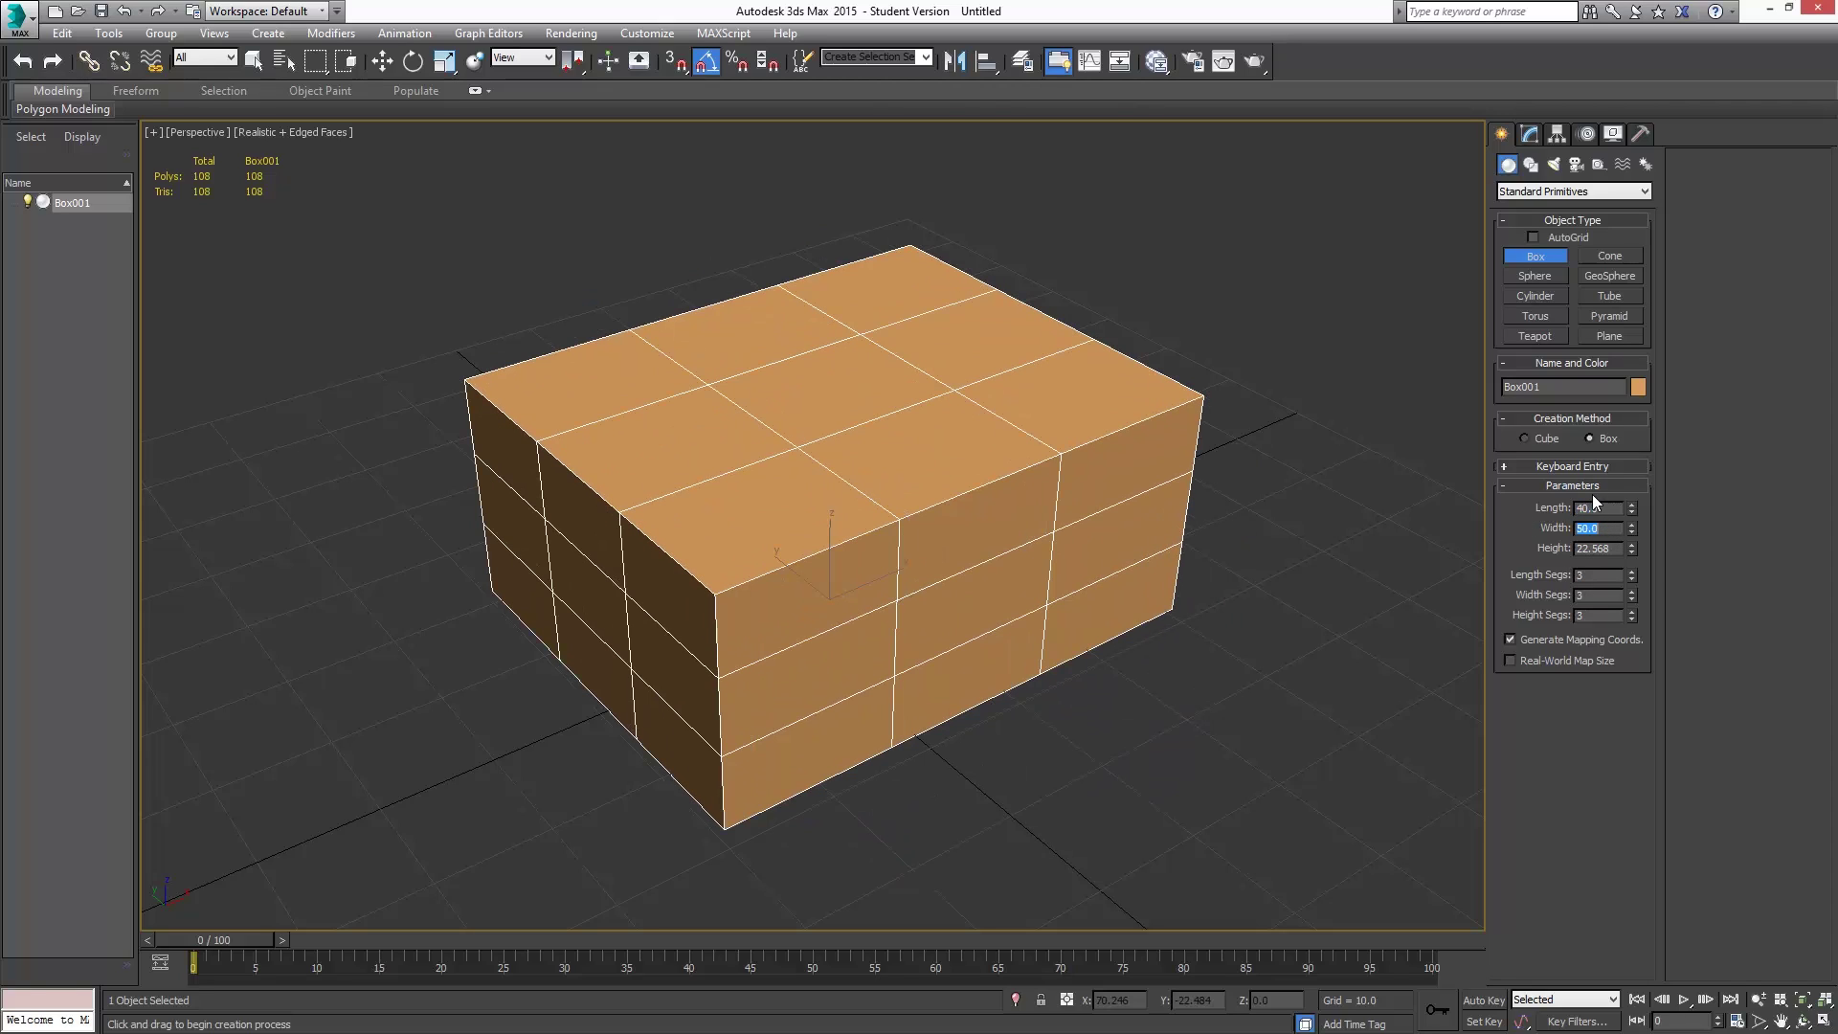
pyautogui.click(1611, 552)
pyautogui.write('40')
pyautogui.press('Return')
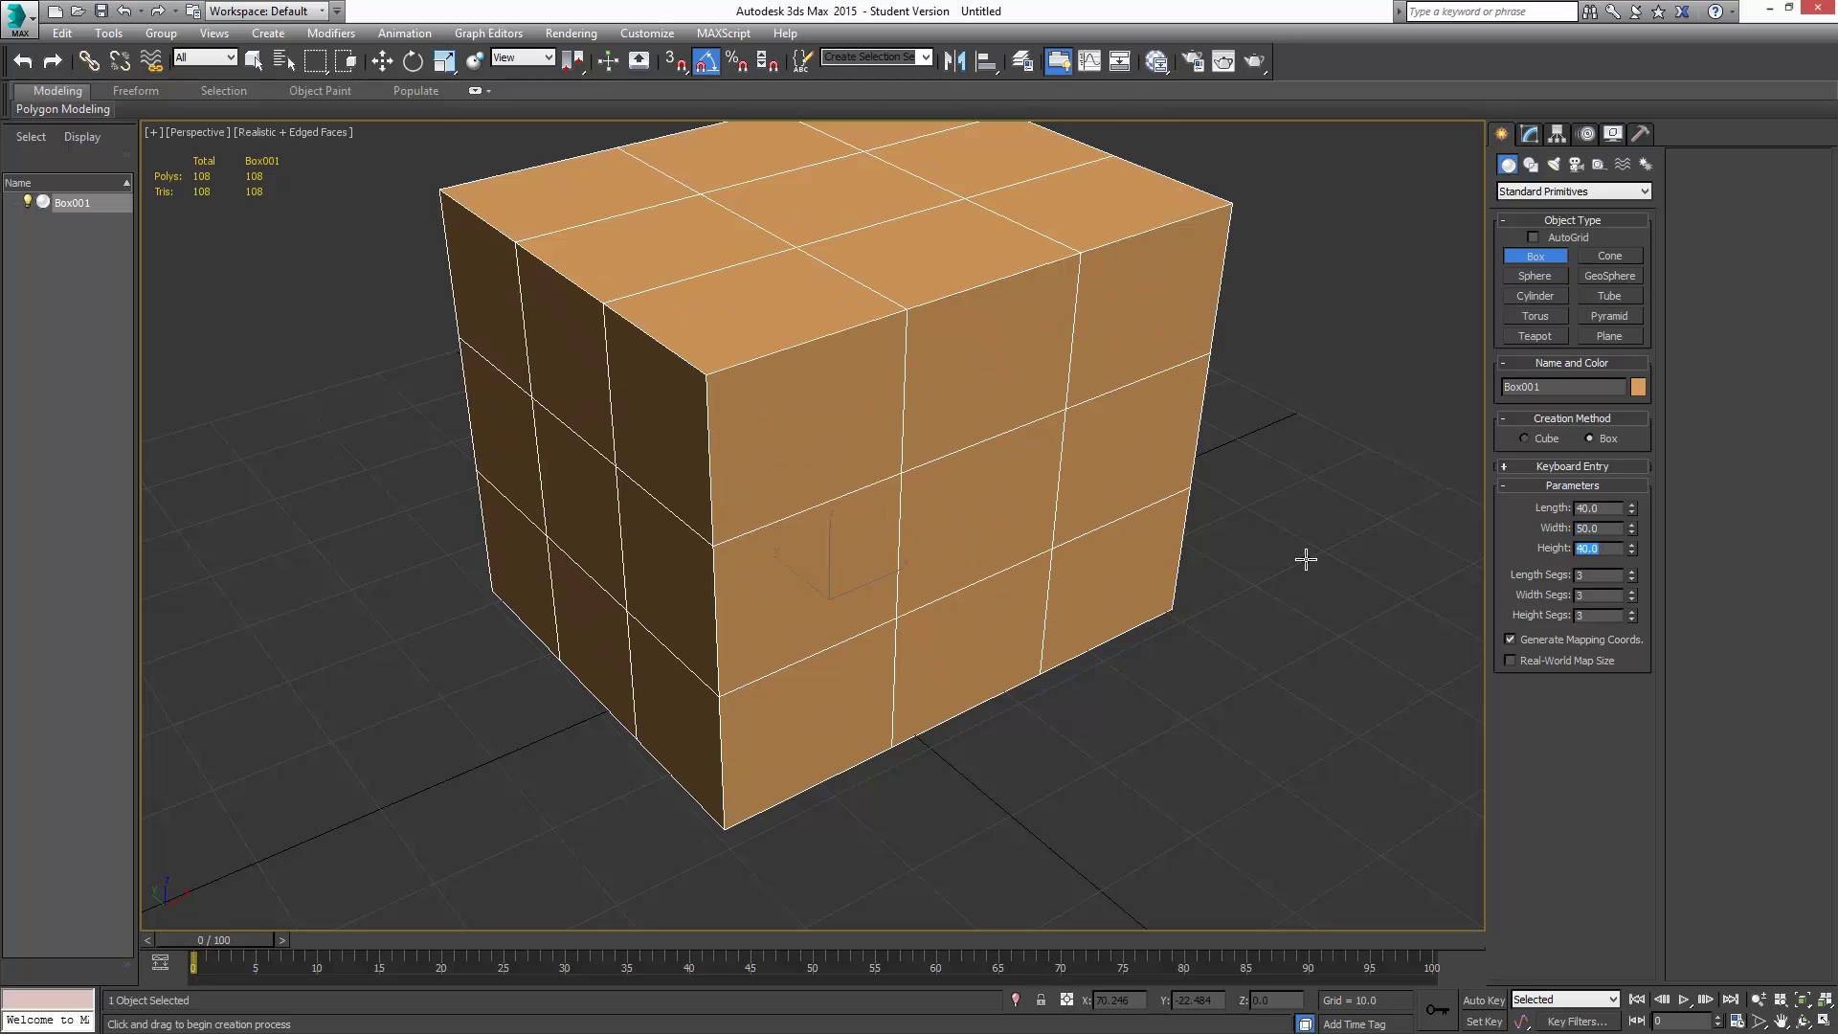
# - Check the box's proportions from the side and set its height to 35
pyautogui.scroll(-3, 870, 508)
pyautogui.keyDown('alt'); pyautogui.moveTo(927, 479); pyautogui.dragTo(732, 374, button='middle'); pyautogui.keyUp('alt')
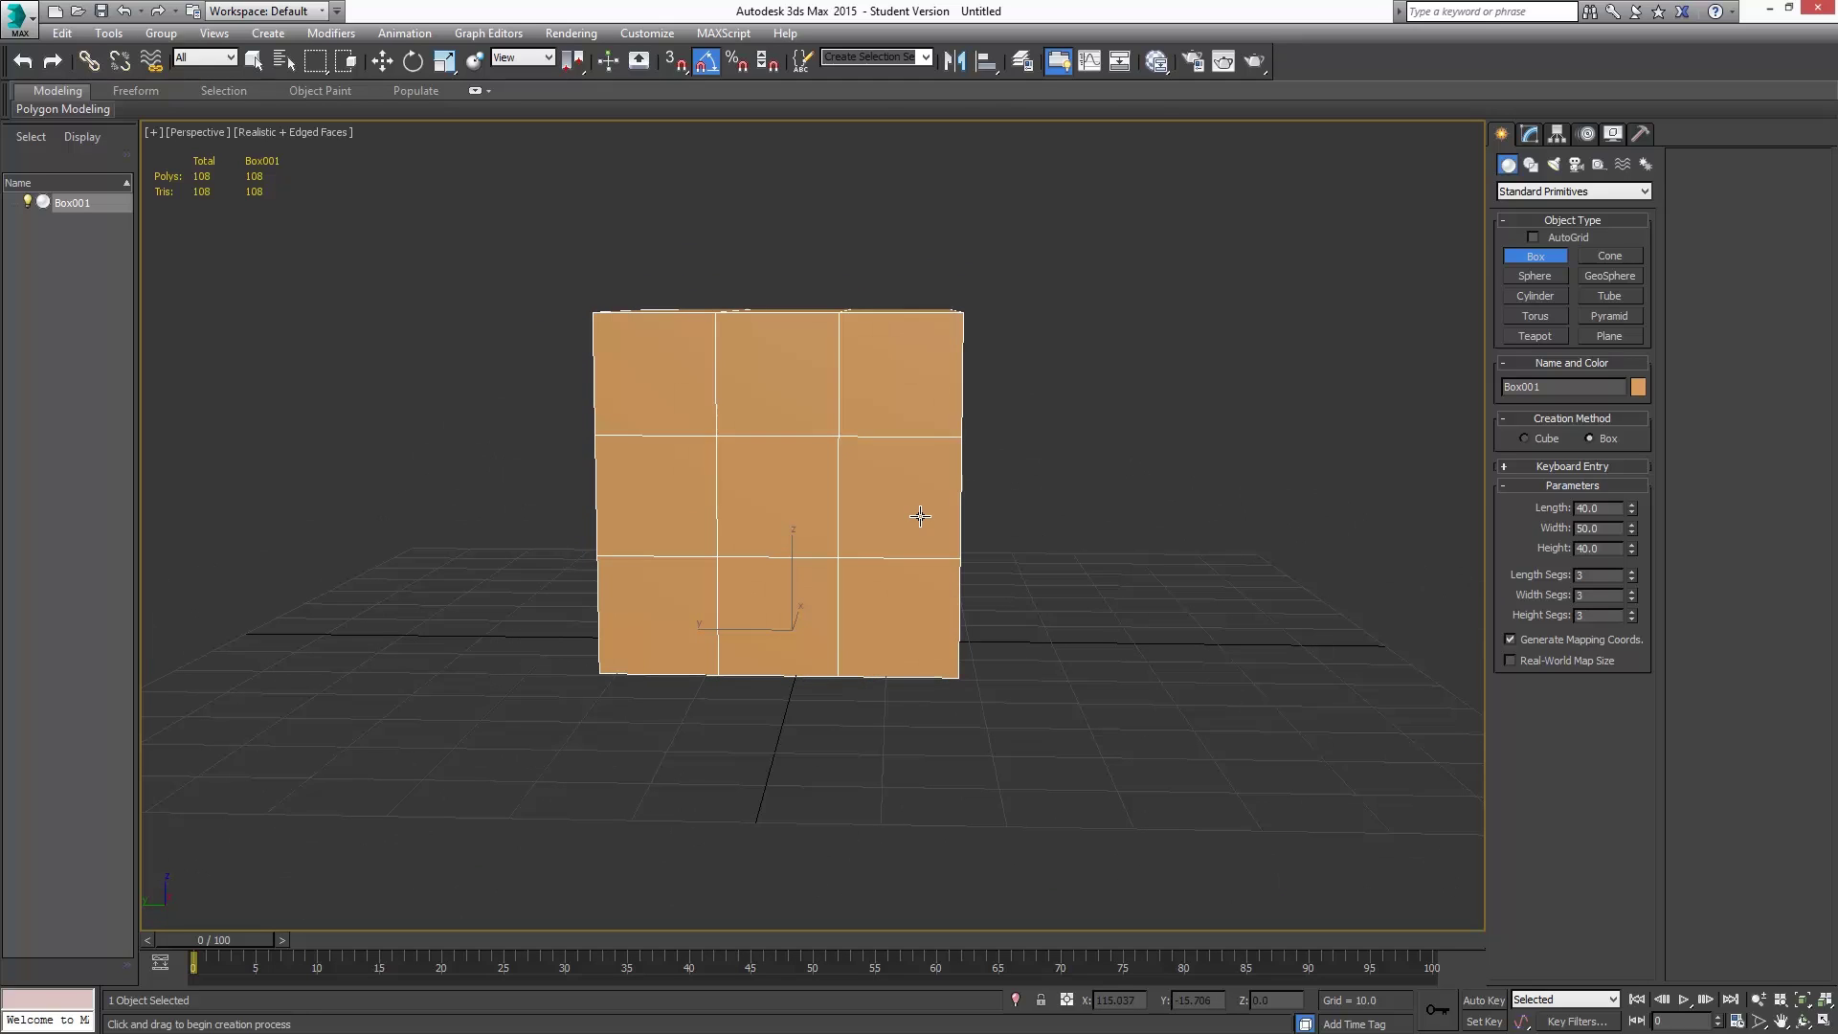
pyautogui.doubleClick(1615, 549)
pyautogui.write('35')
pyautogui.press('Return')
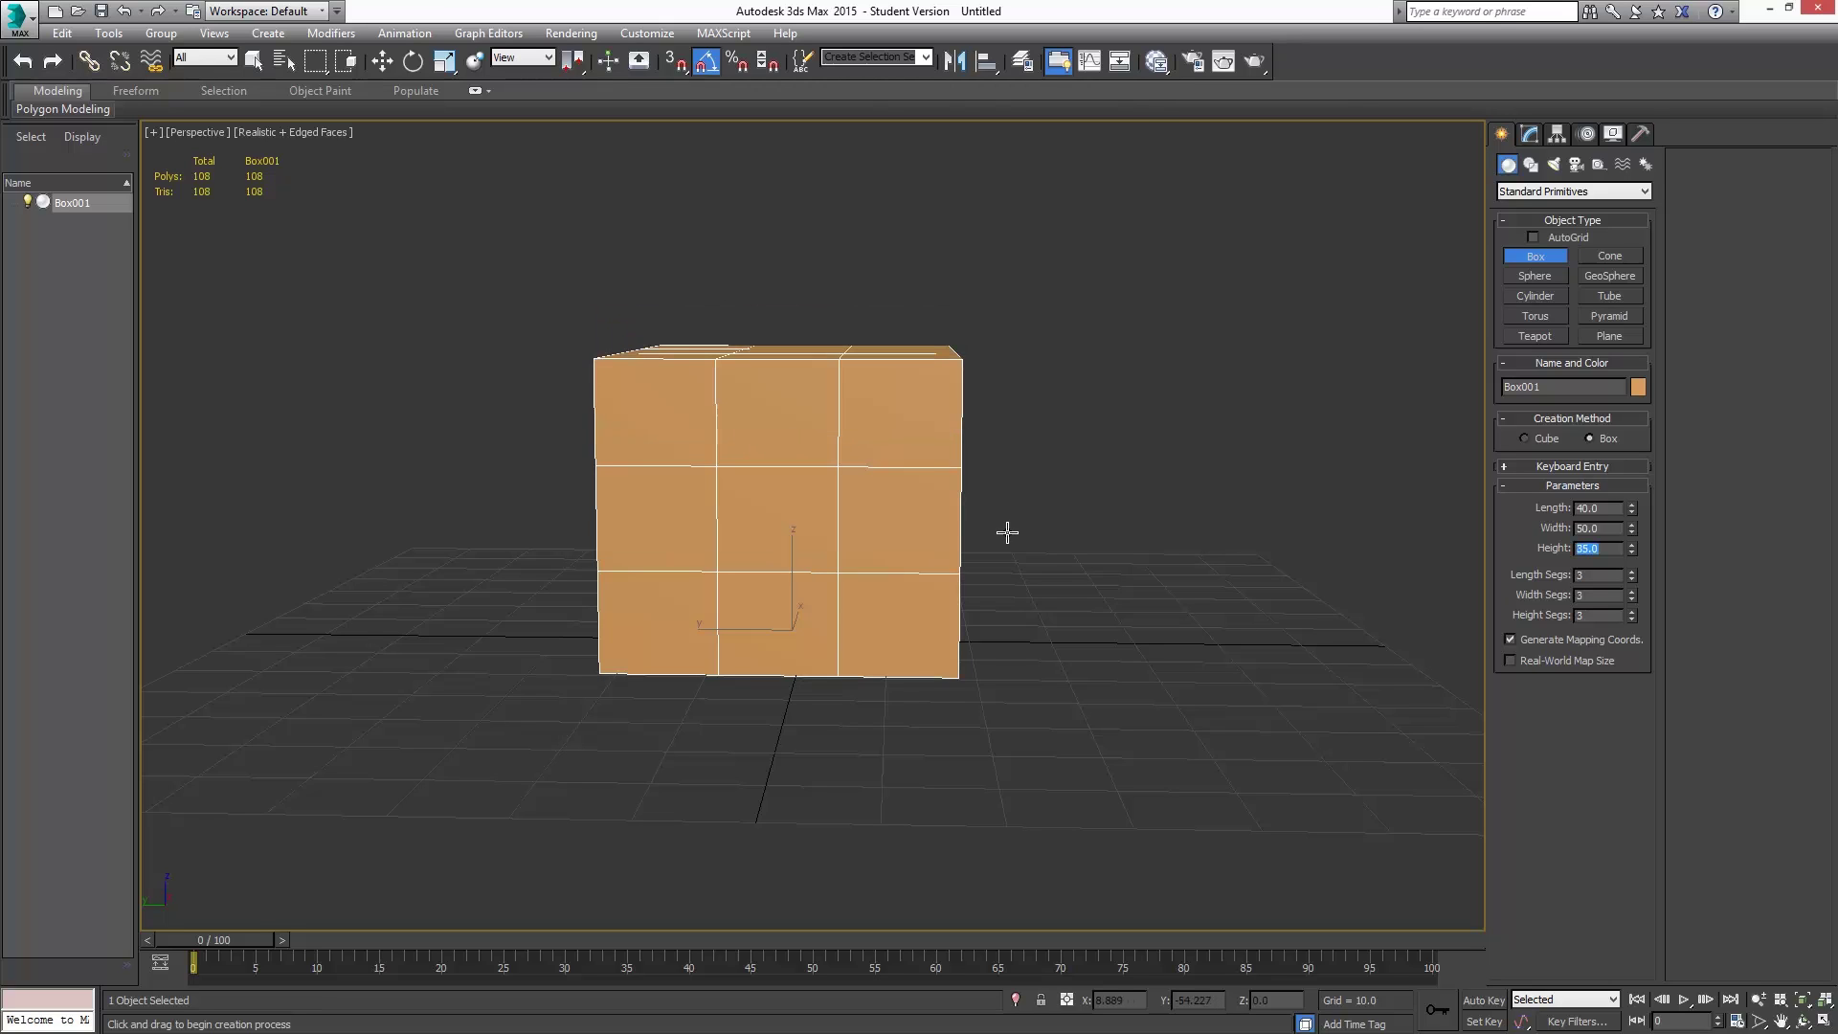
# - Reduce the box's width segments to 1, keeping three length and three height segments
pyautogui.keyDown('alt'); pyautogui.moveTo(1006, 529); pyautogui.dragTo(837, 494, button='middle'); pyautogui.keyUp('alt')
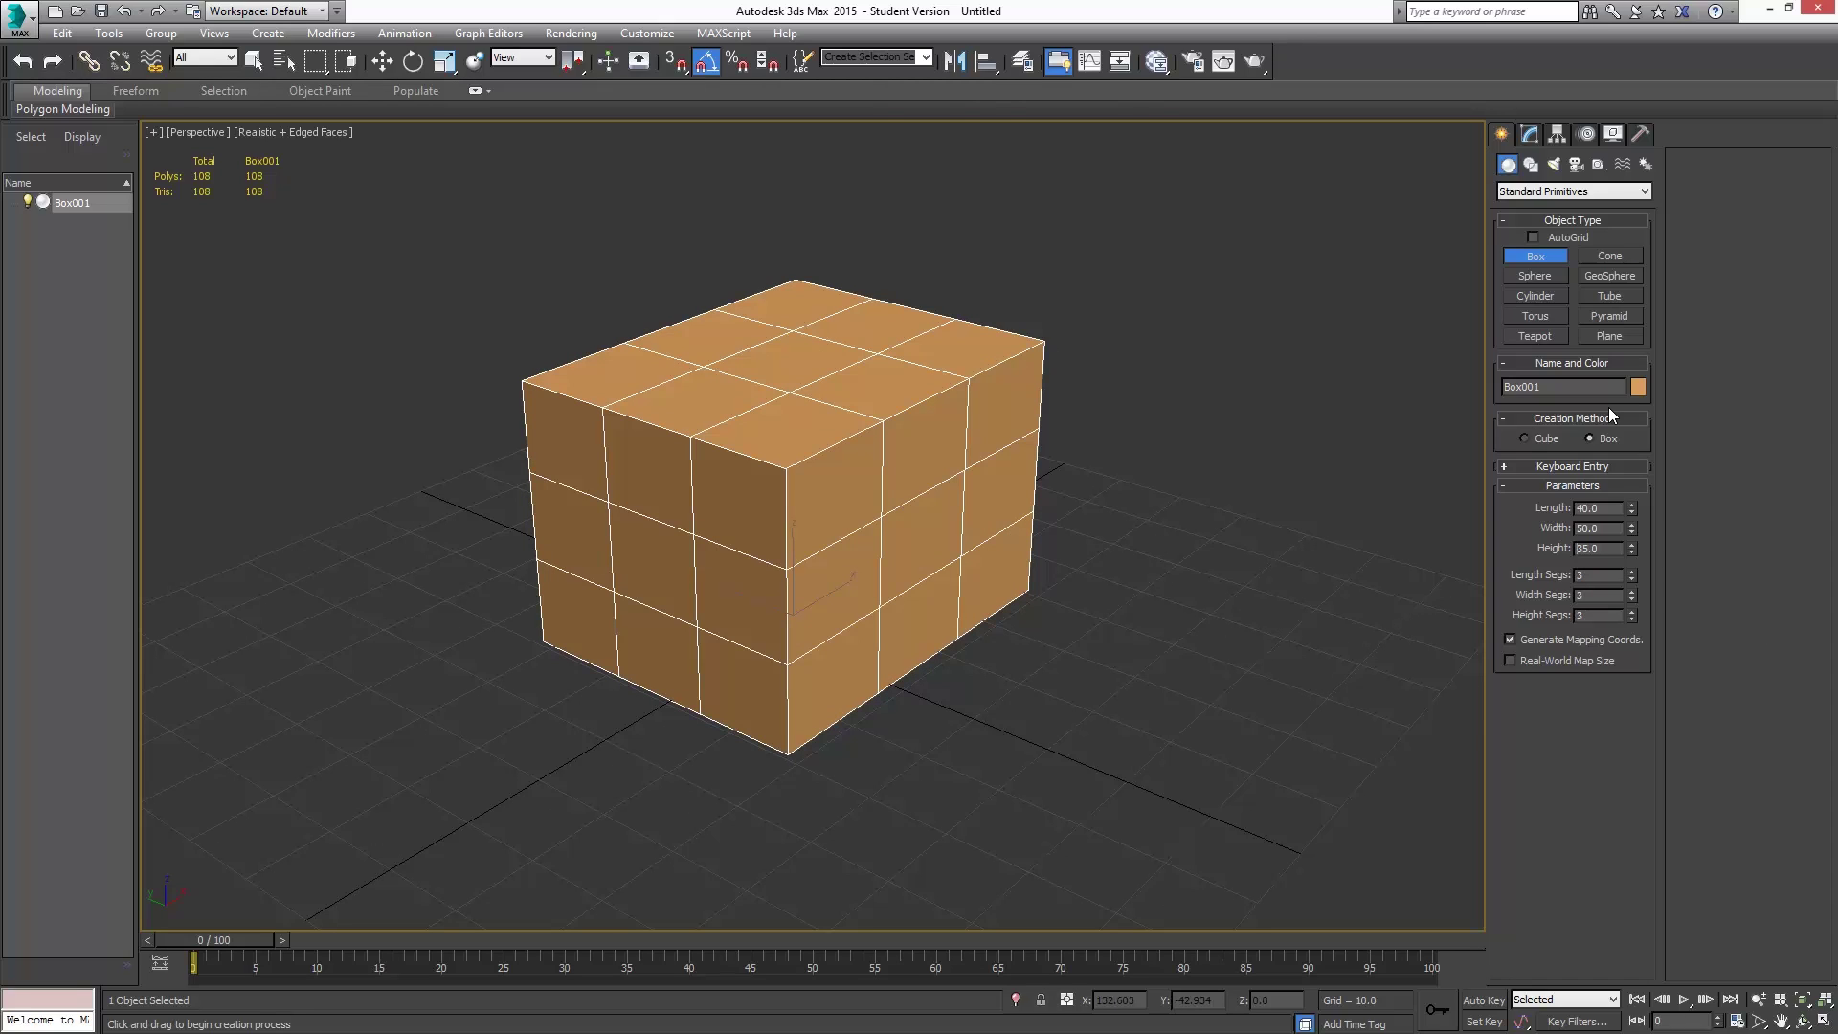
pyautogui.click(1631, 595)
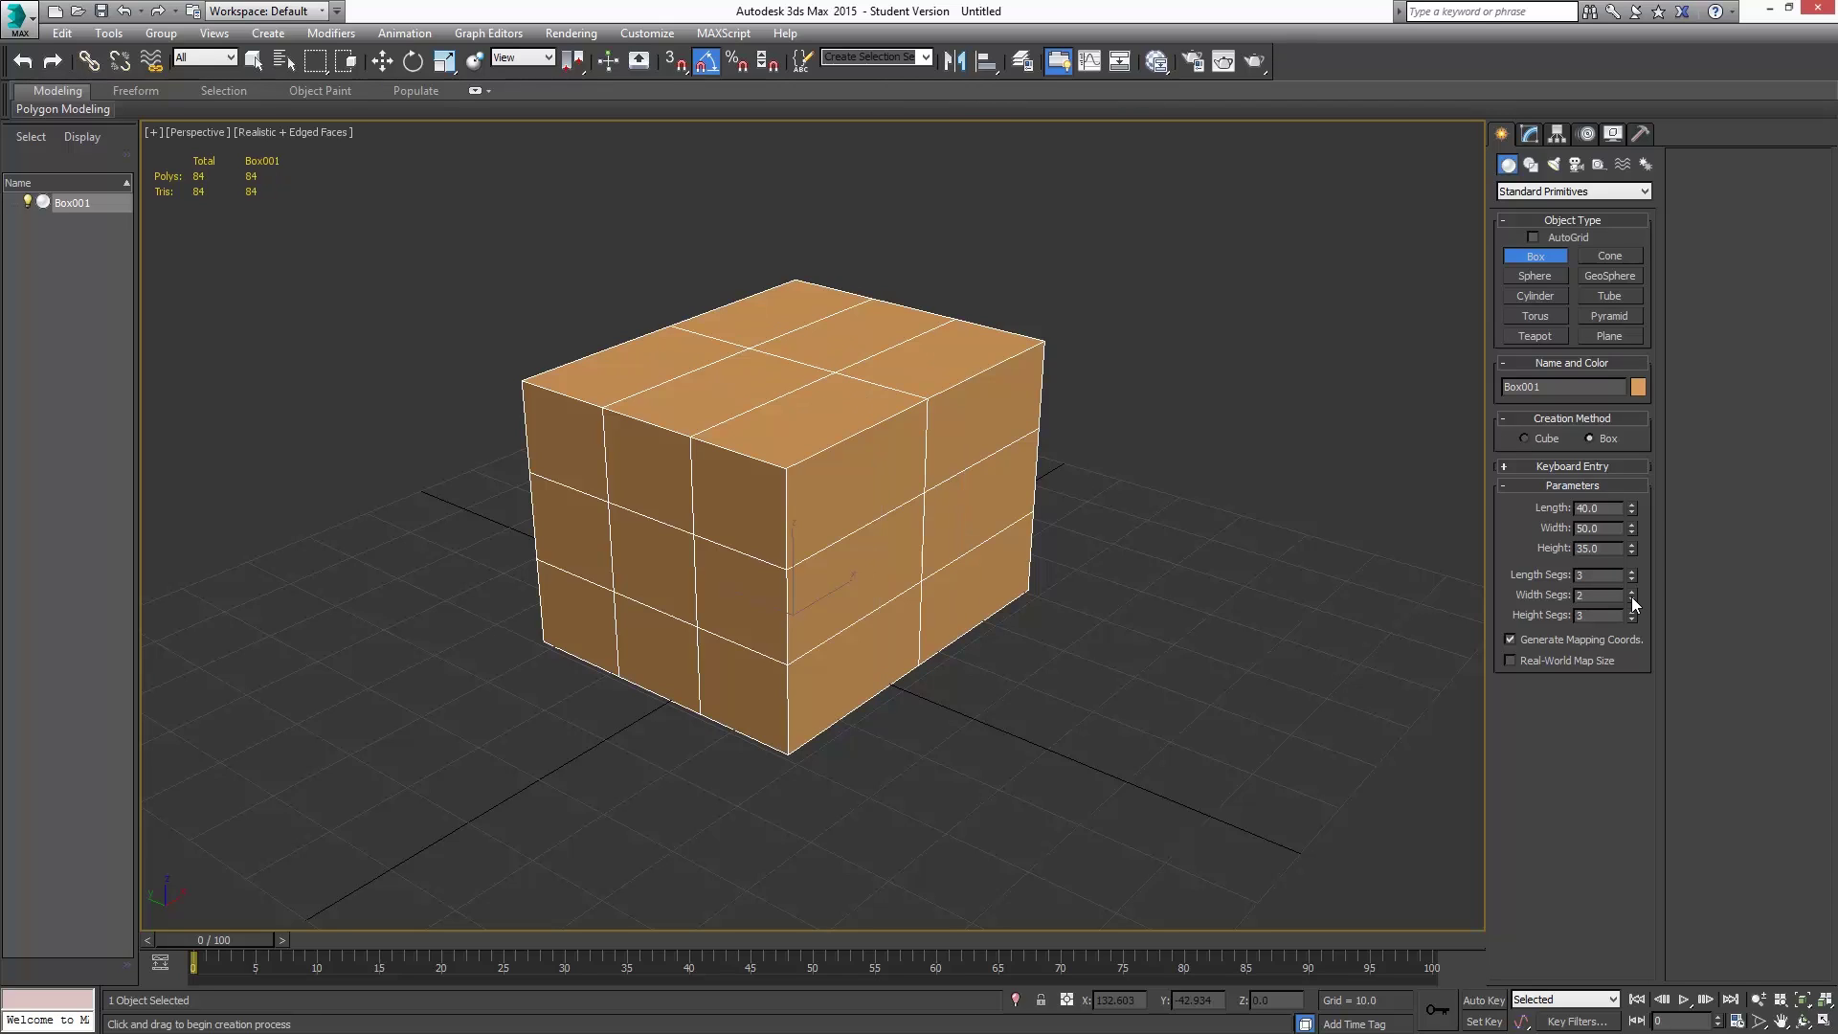
pyautogui.click(1632, 598)
# - Activate the Move tool and convert the box to an Editable Poly
pyautogui.click(382, 63)
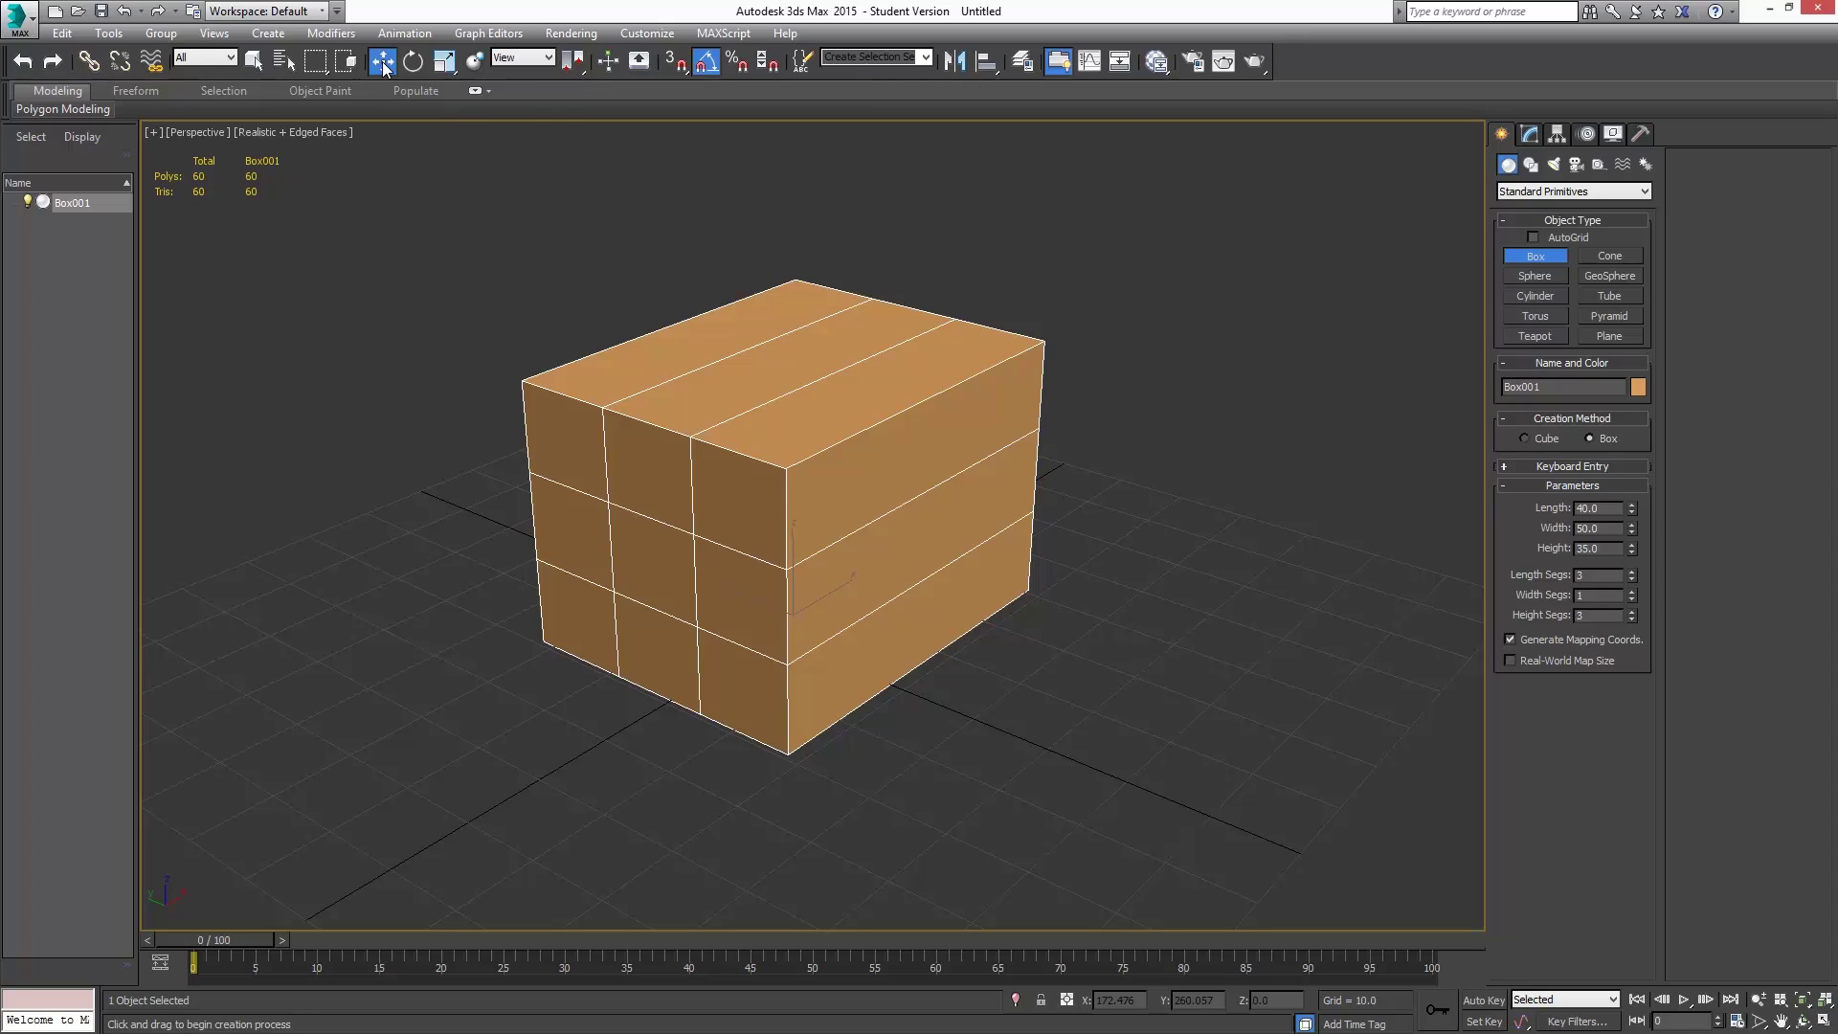
pyautogui.click(1531, 135)
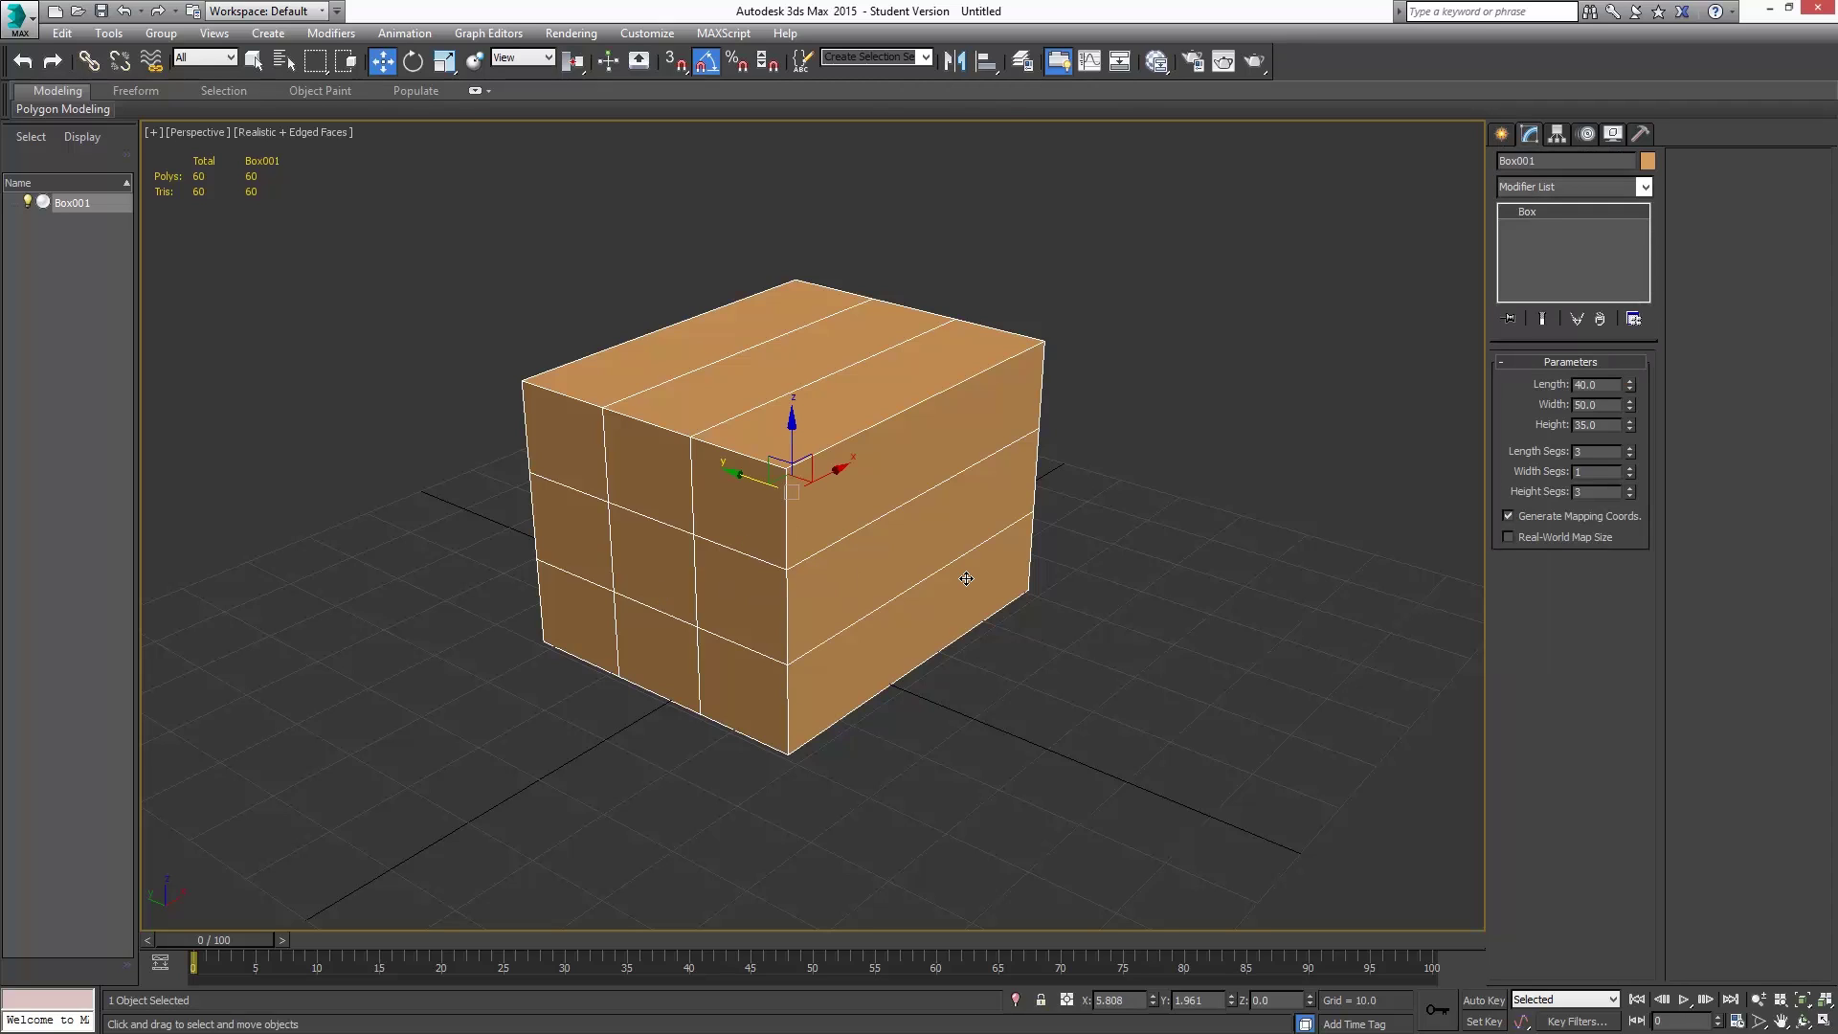
pyautogui.rightClick(883, 494)
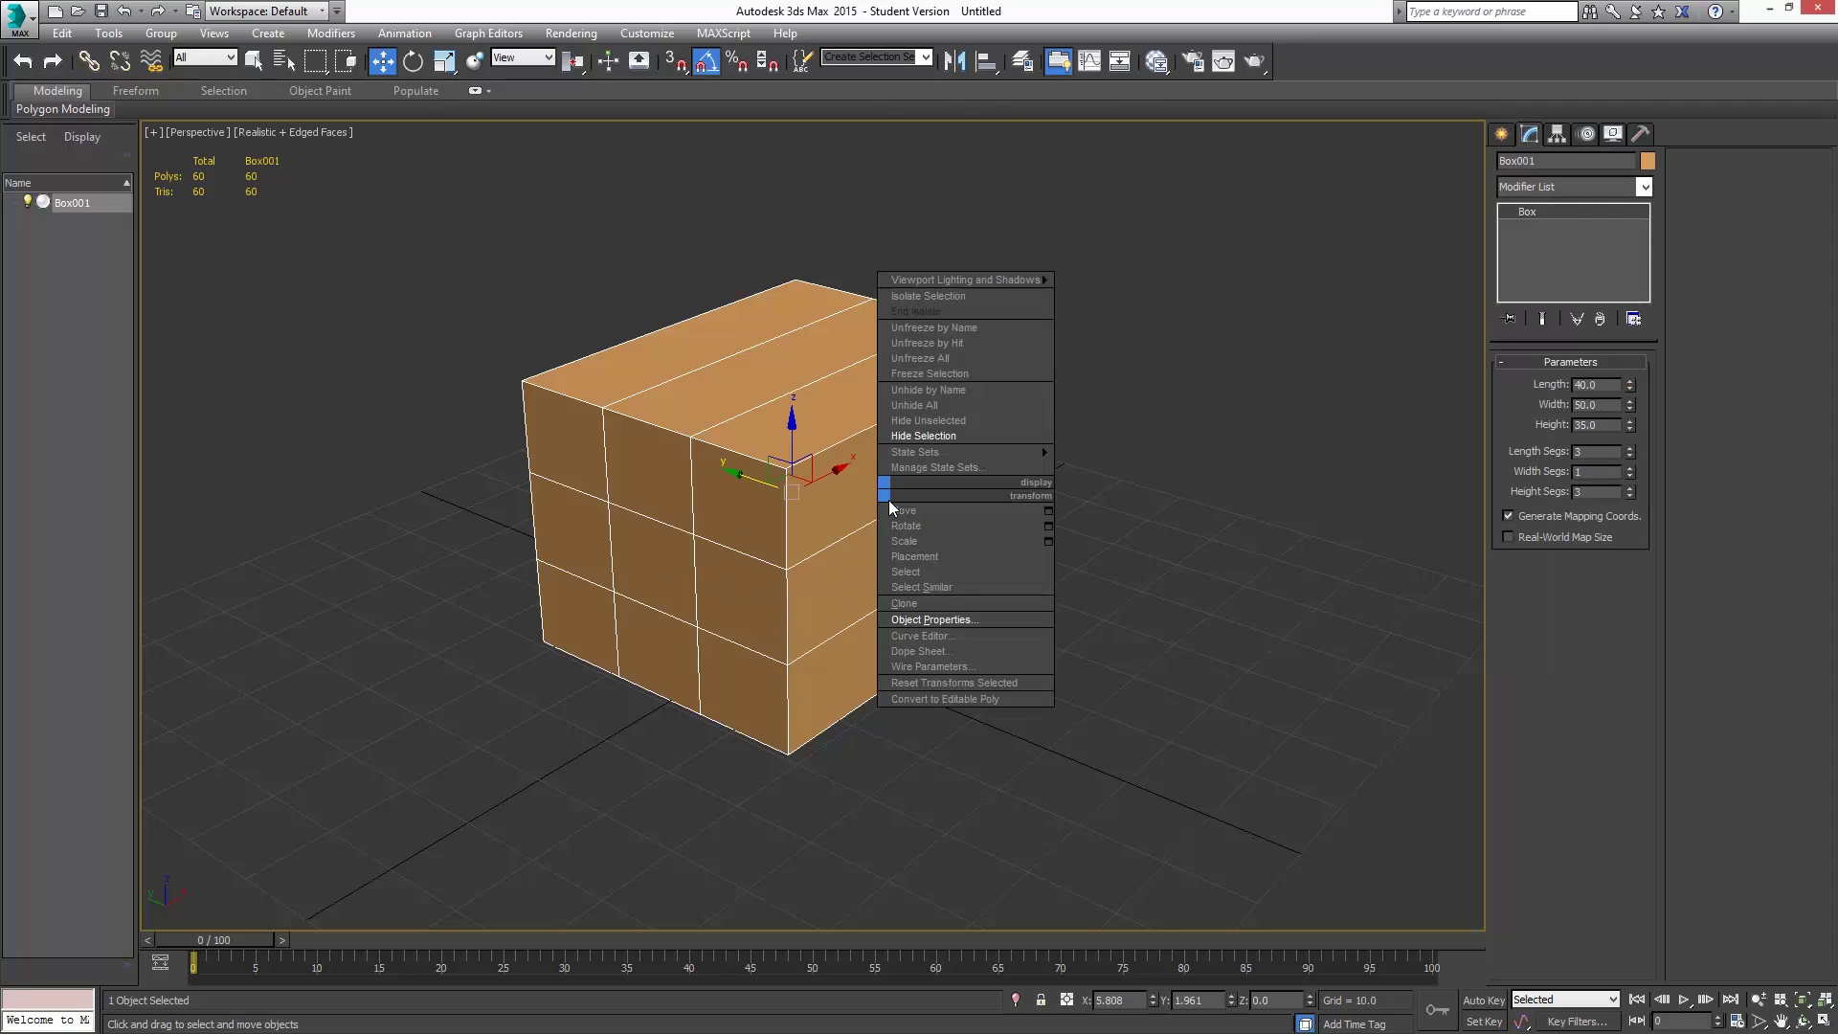
pyautogui.click(1001, 697)
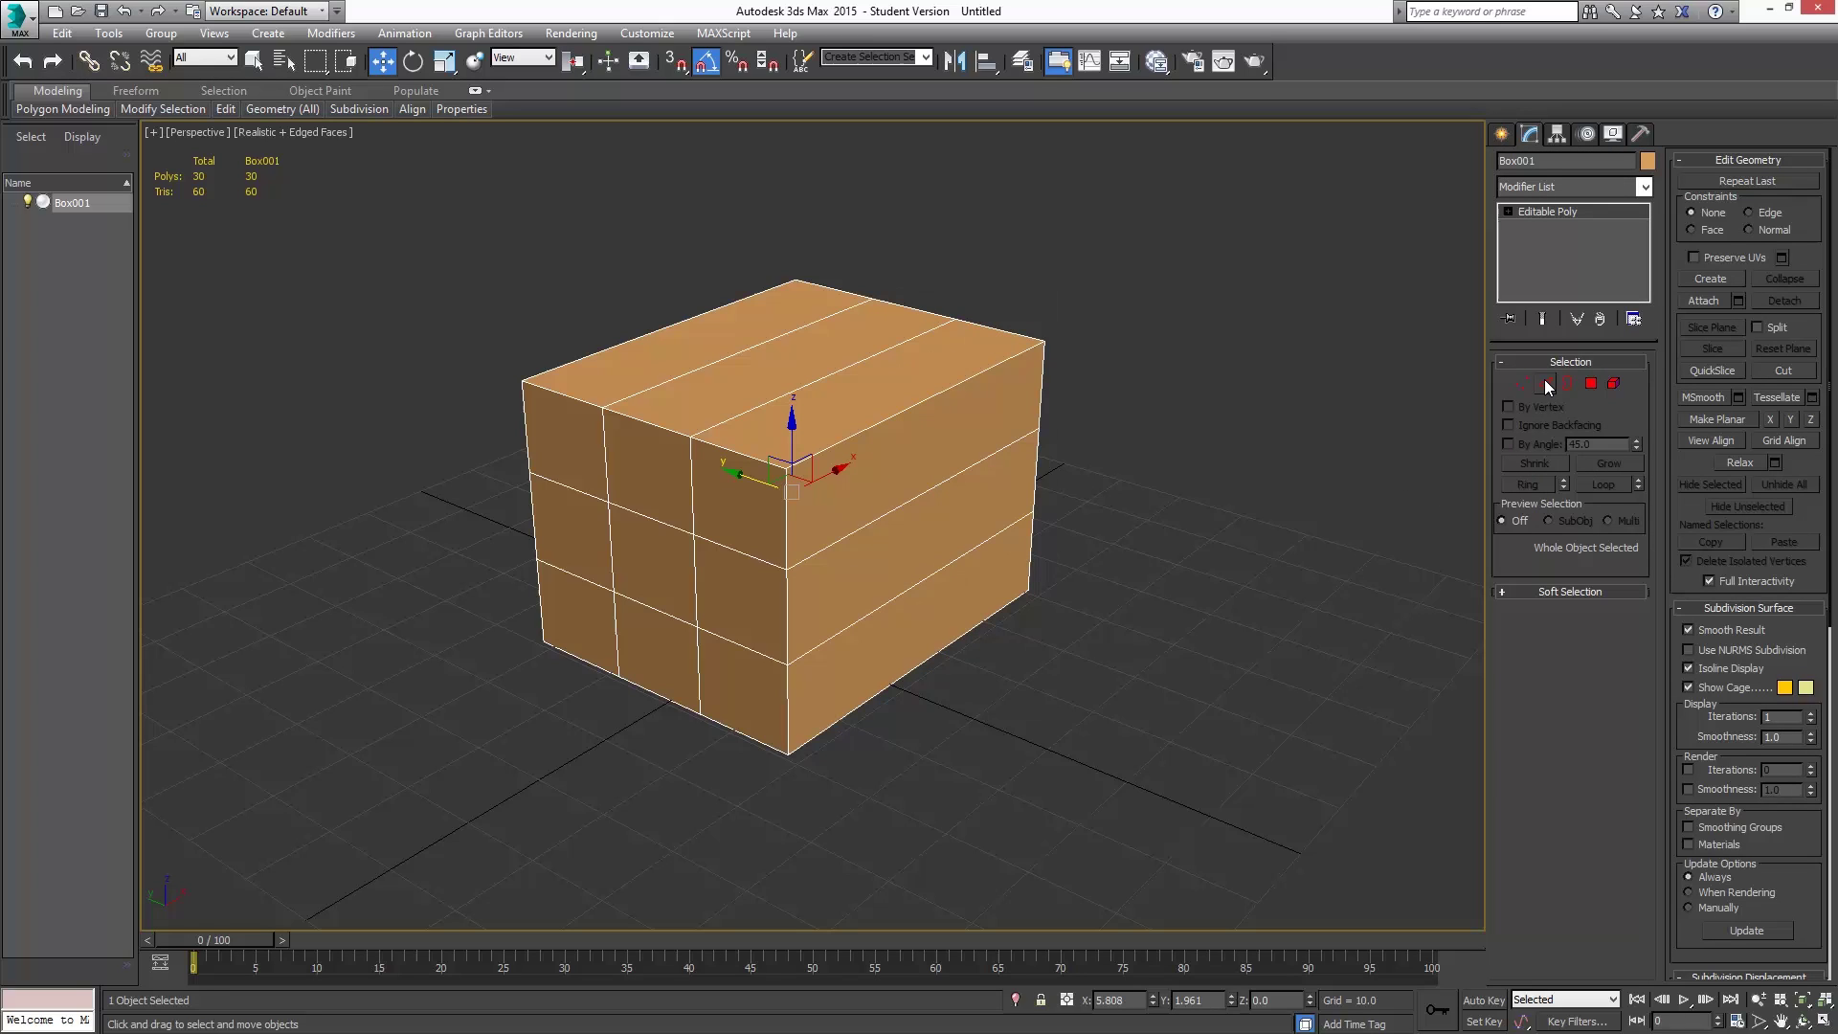
# - Select both edge loops wrapping over the box's top and scale them apart along Y about the selection center, close to the outer edges
pyautogui.click(1546, 385)
pyautogui.click(1547, 385)
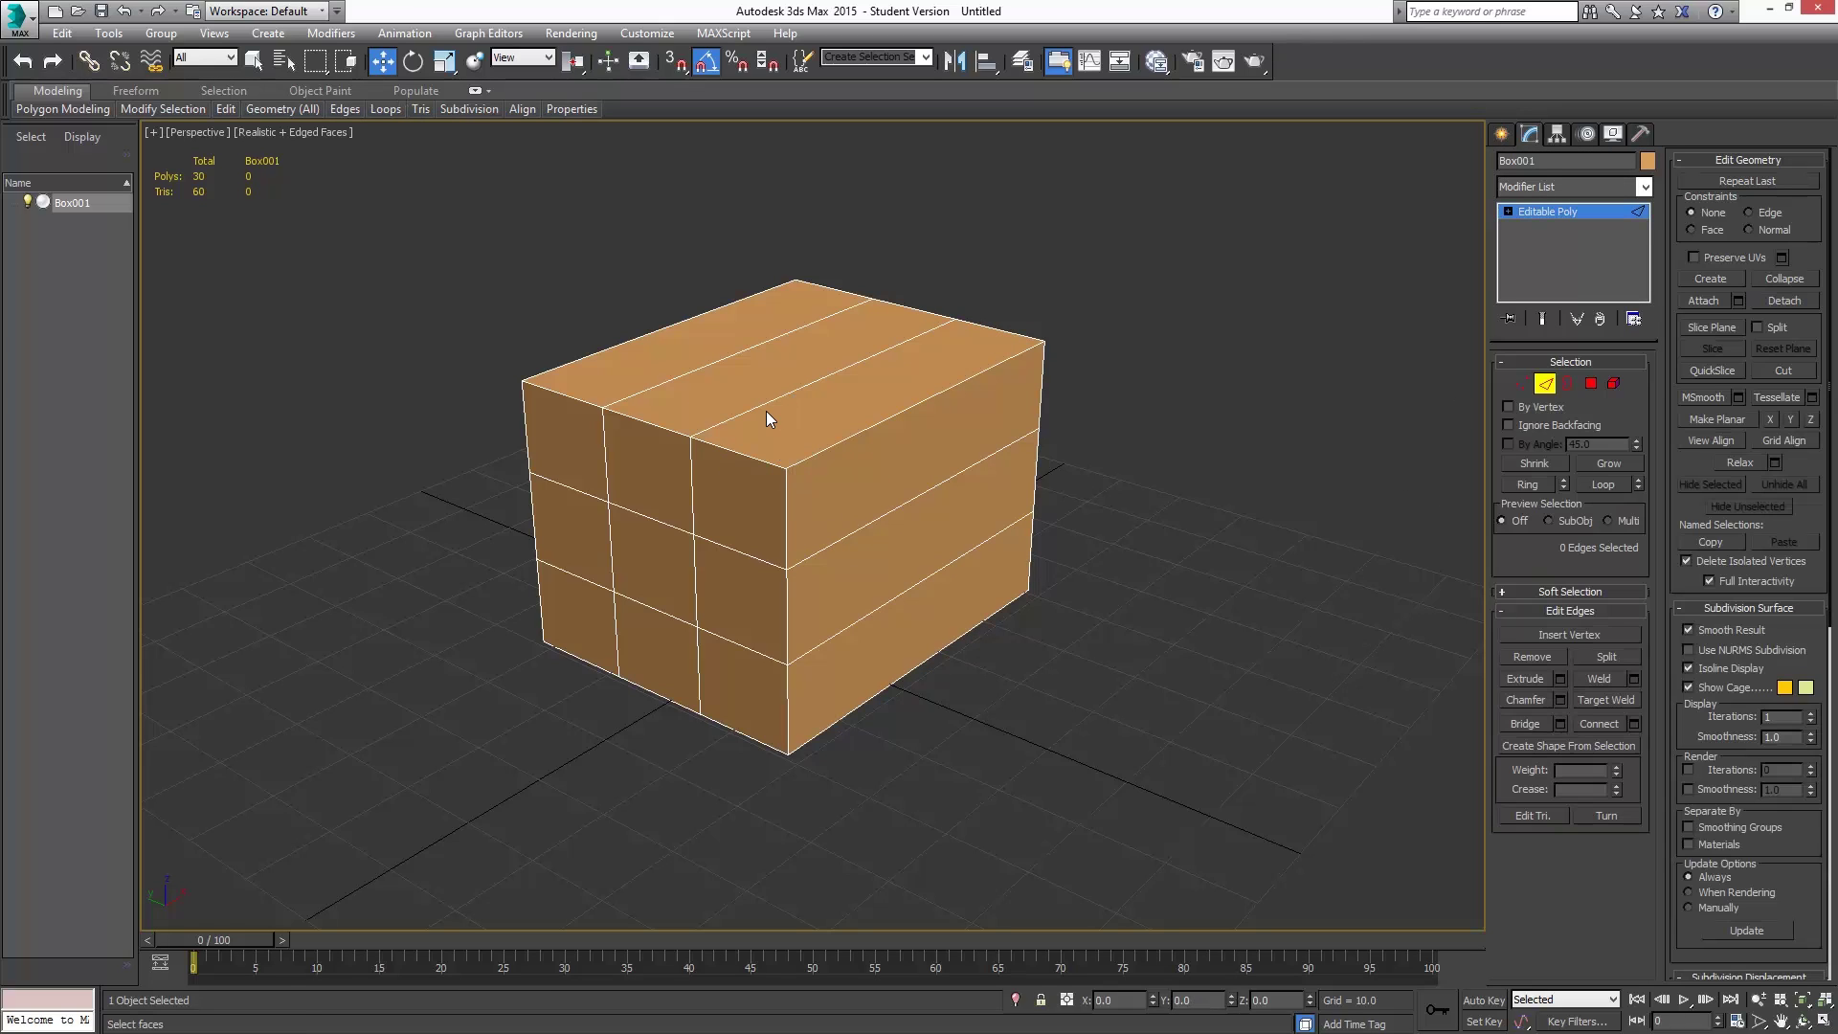
pyautogui.doubleClick(778, 397)
pyautogui.keyDown('alt'); pyautogui.moveTo(877, 668); pyautogui.dragTo(927, 368, button='middle'); pyautogui.keyUp('alt')
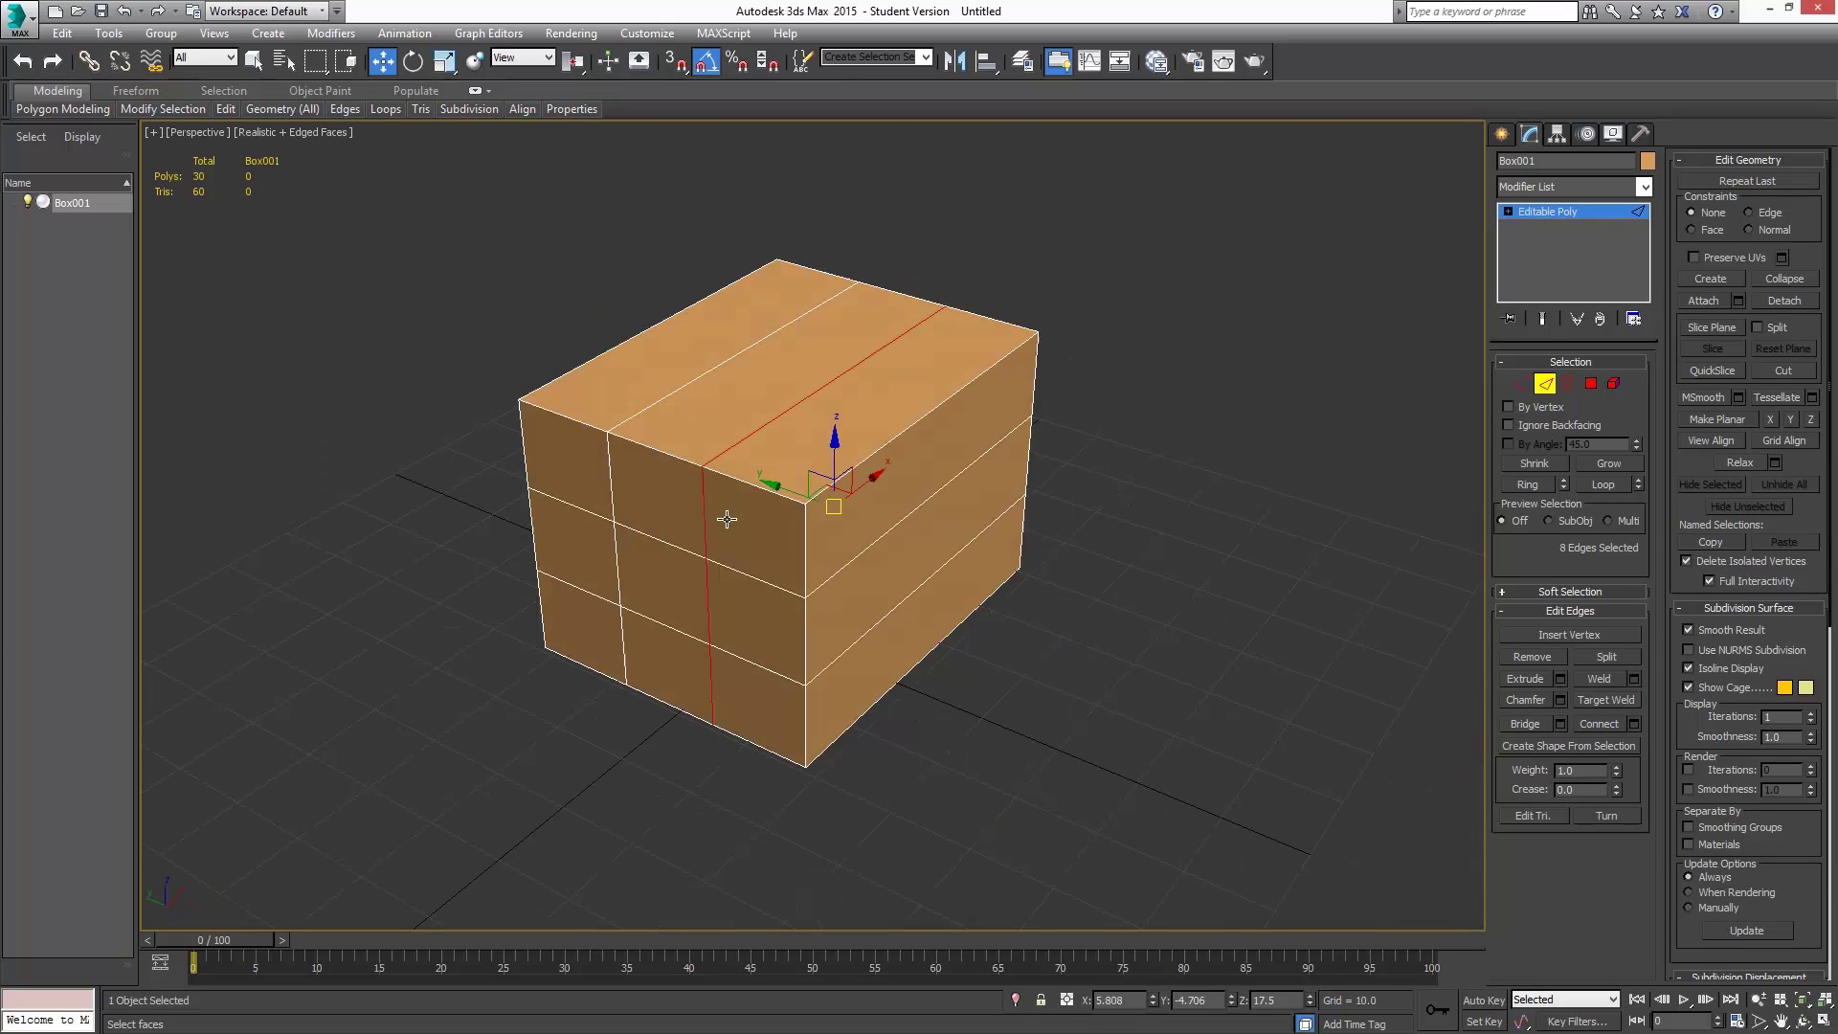
pyautogui.moveTo(756, 645)
pyautogui.keyDown('alt'); pyautogui.mouseDown(button='middle')
pyautogui.moveTo(632, 464)
pyautogui.moveTo(568, 599)
pyautogui.moveTo(760, 614)
pyautogui.mouseUp(button='middle'); pyautogui.keyUp('alt')
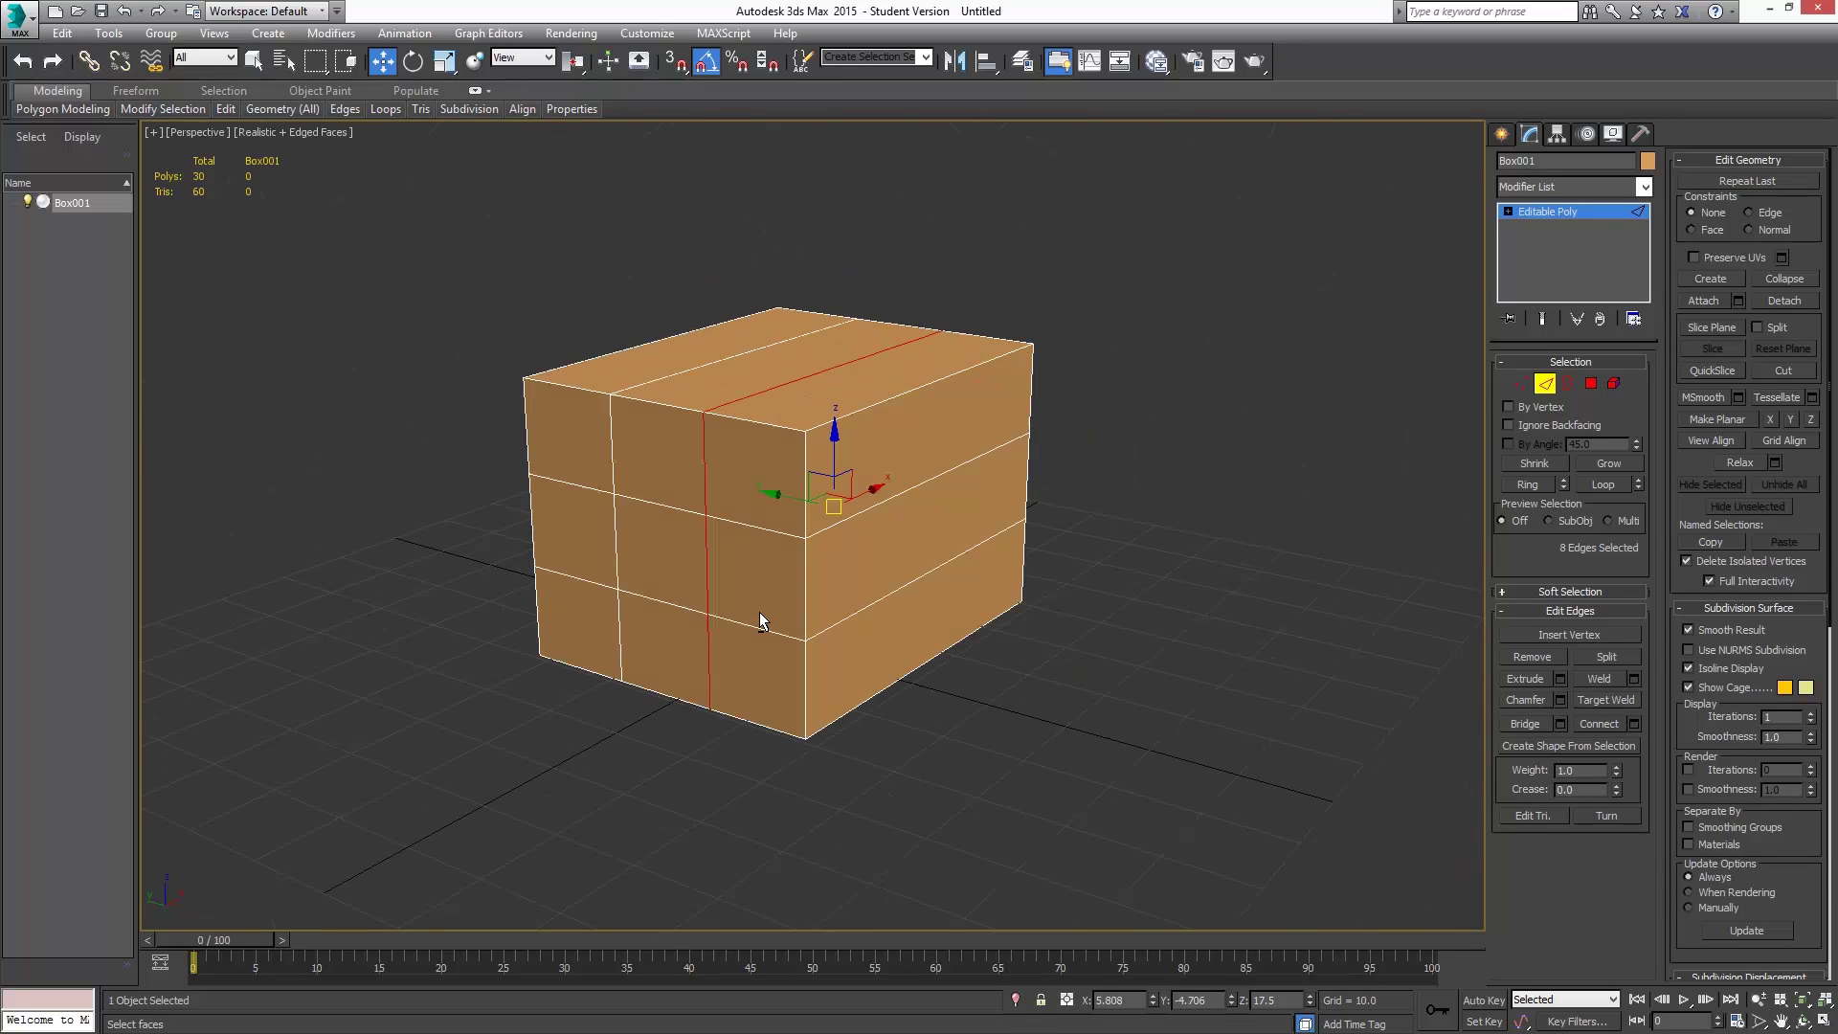
pyautogui.keyDown('ctrl'); pyautogui.doubleClick(611, 437); pyautogui.keyUp('ctrl')
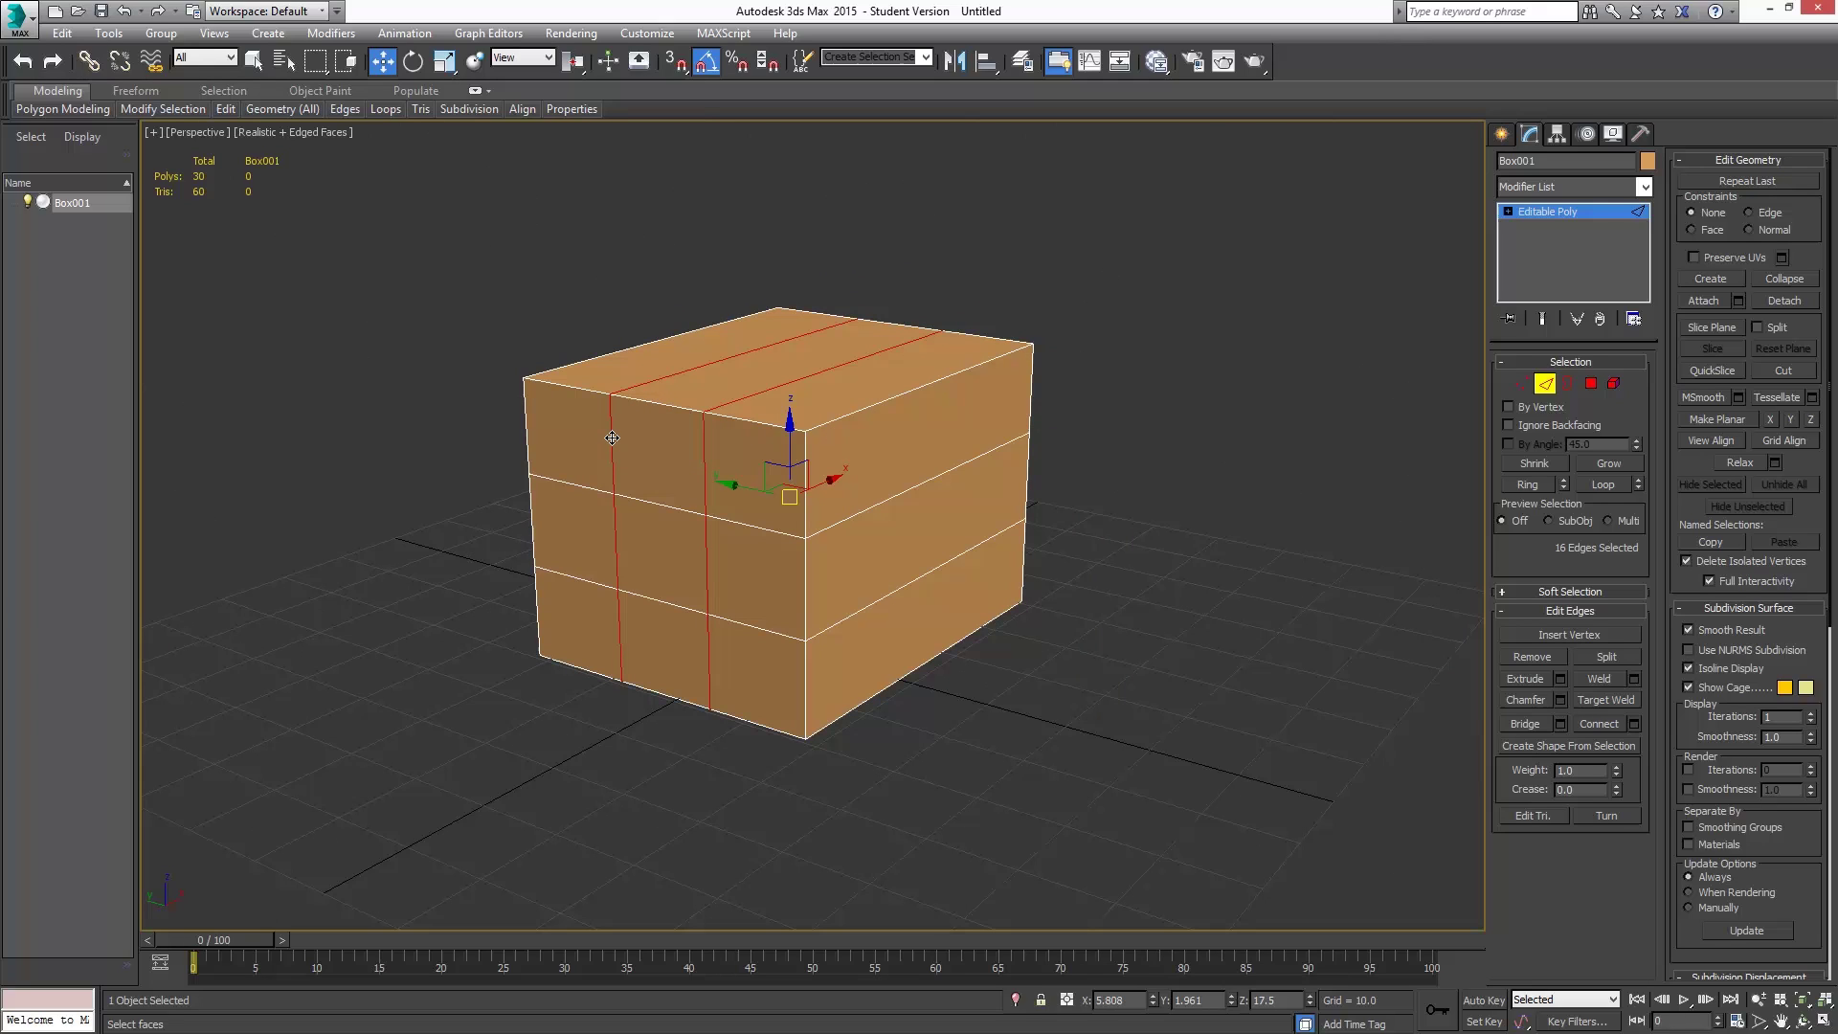
pyautogui.click(443, 67)
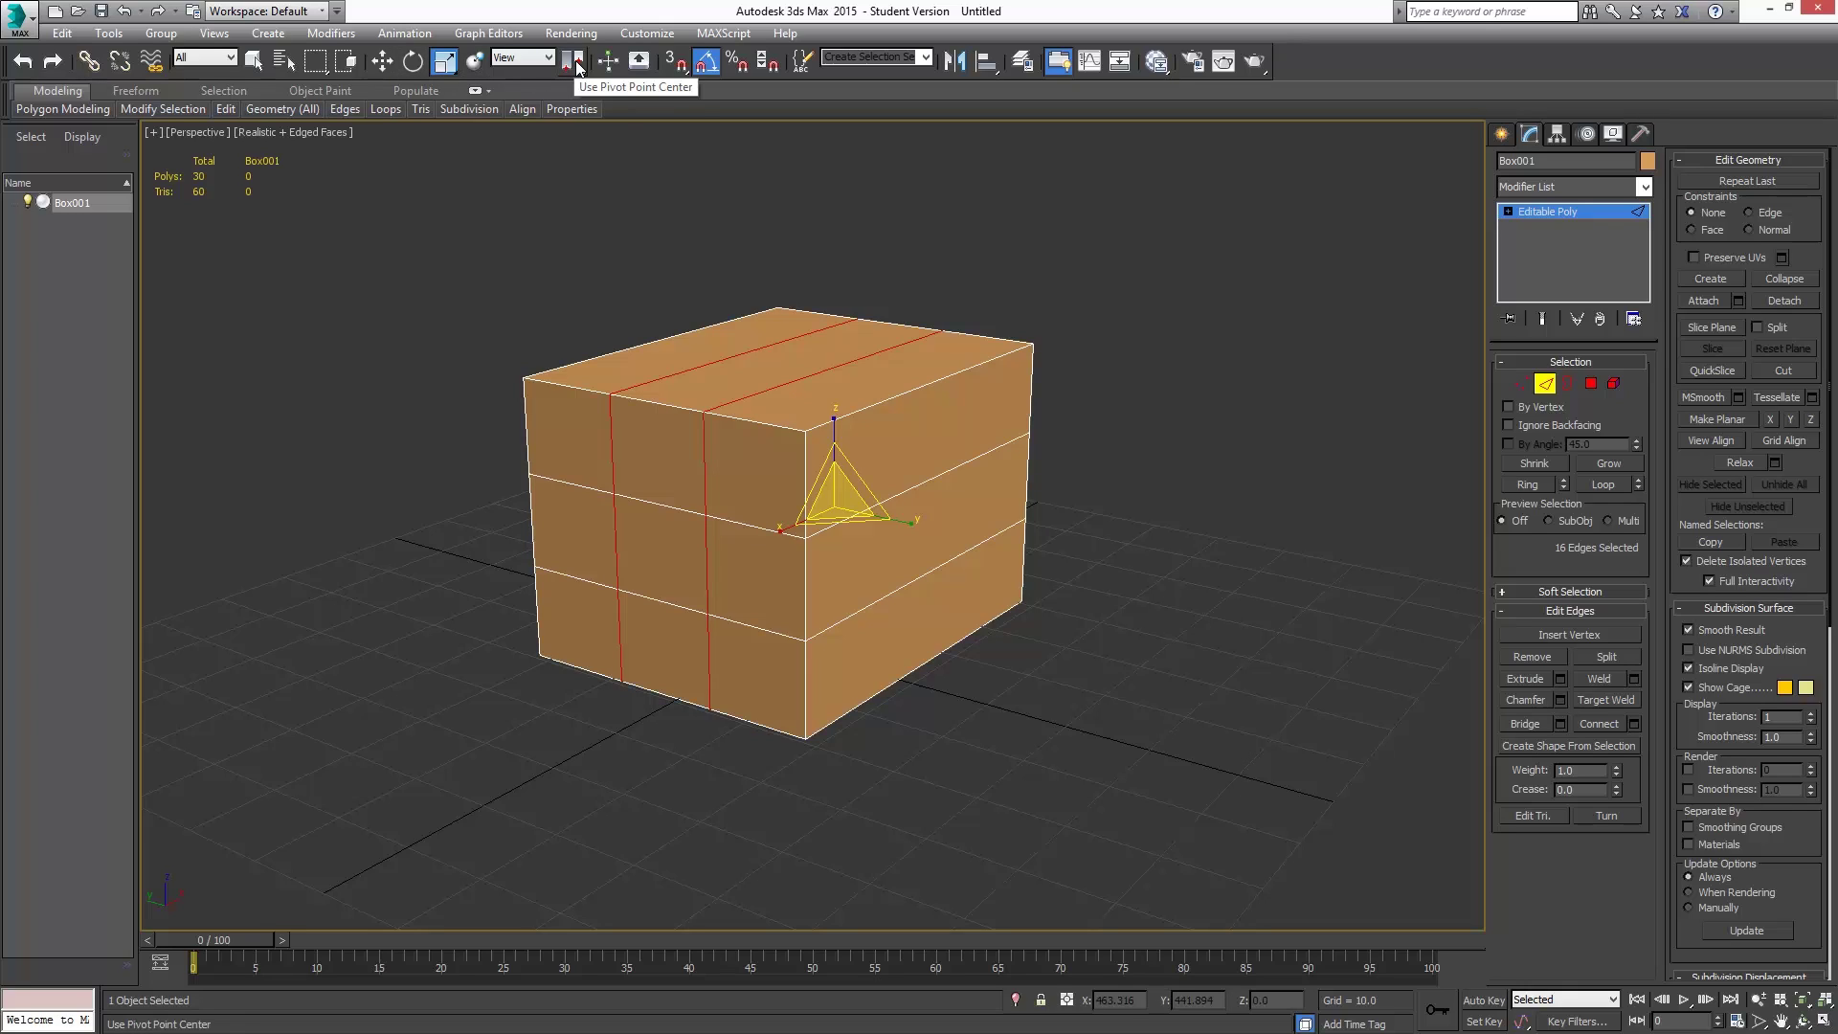
pyautogui.moveTo(574, 67); pyautogui.dragTo(576, 128)
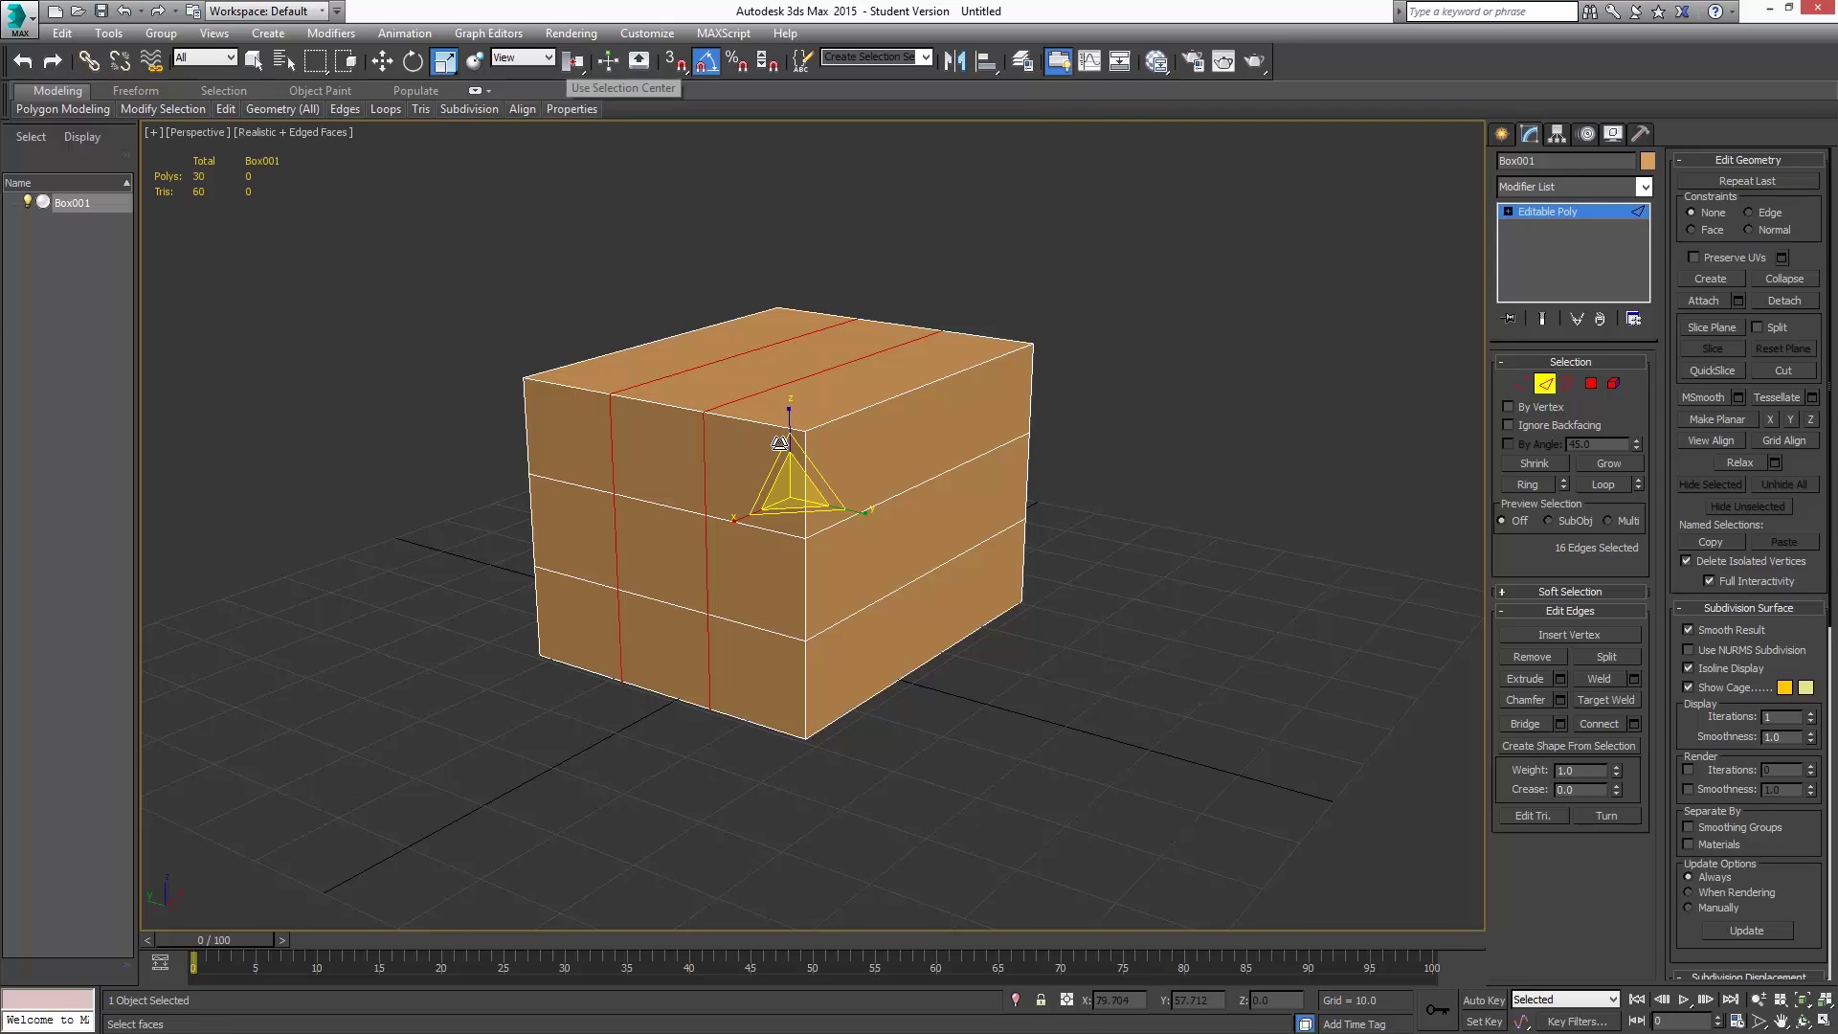
pyautogui.keyDown('alt'); pyautogui.moveTo(919, 436); pyautogui.dragTo(794, 471, button='middle'); pyautogui.keyUp('alt')
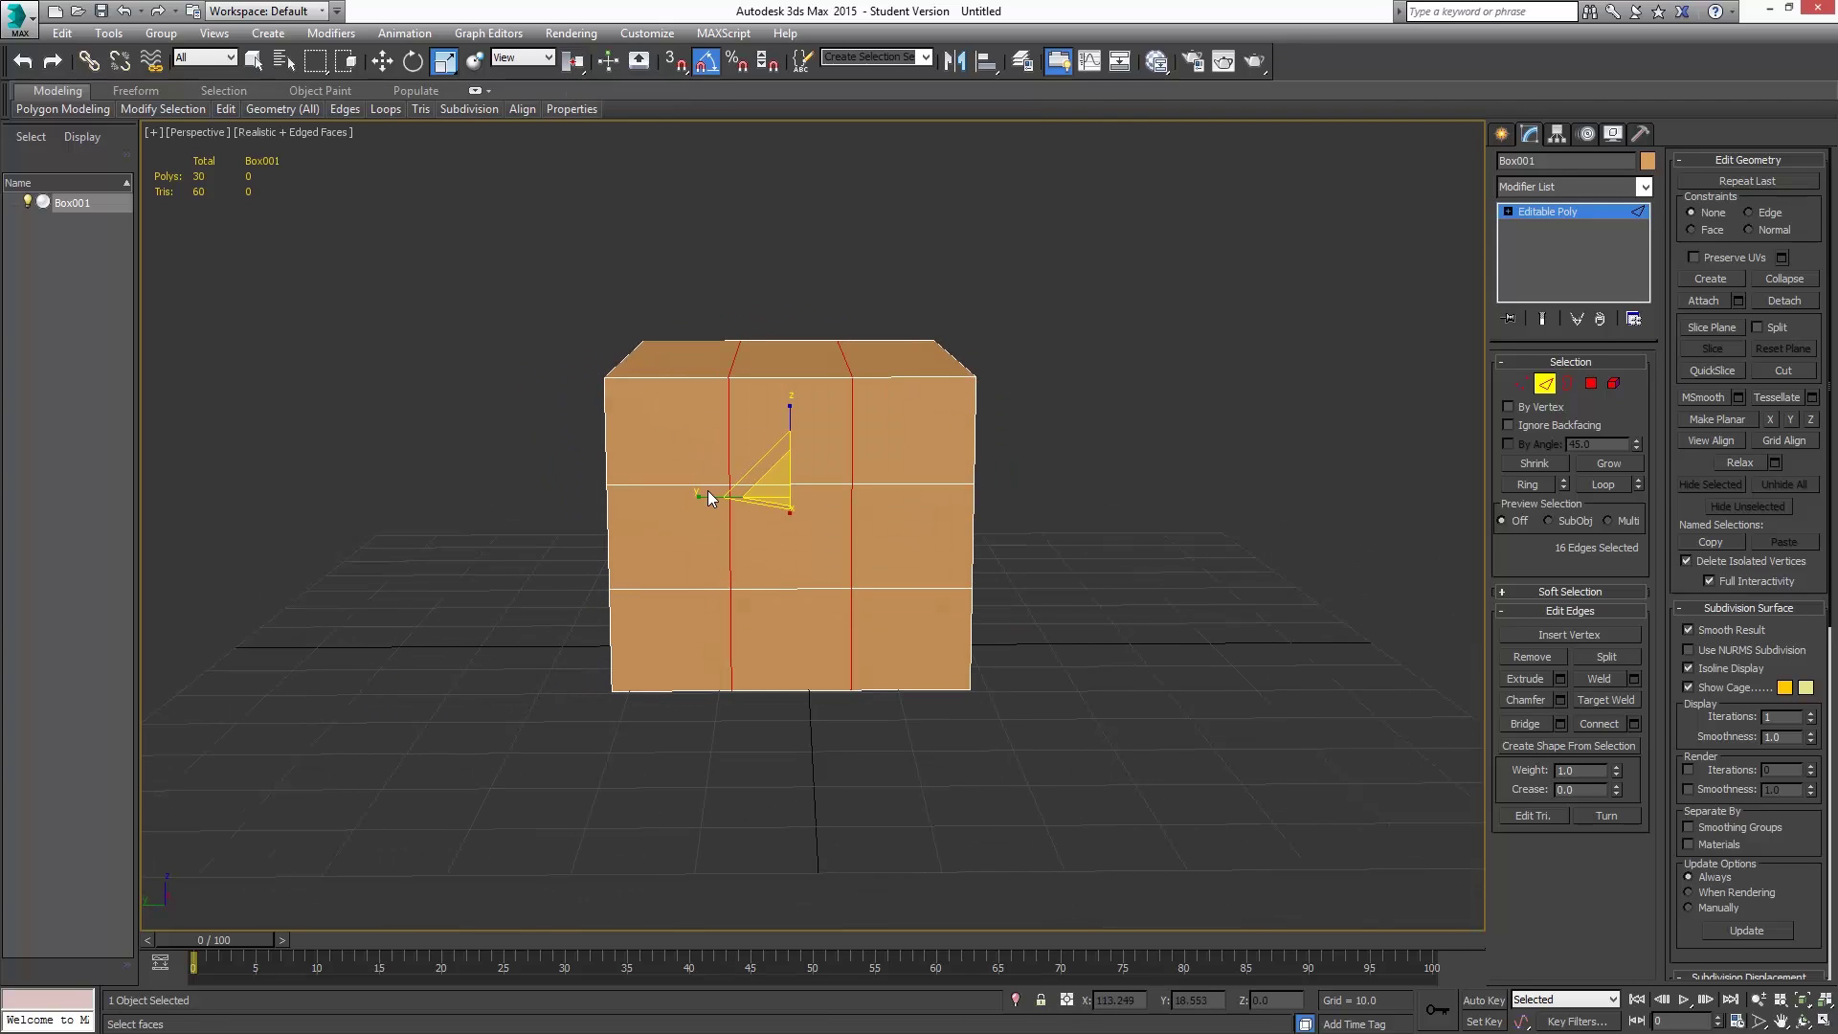
pyautogui.moveTo(707, 497); pyautogui.dragTo(614, 488)
pyautogui.keyDown('alt'); pyautogui.moveTo(917, 469); pyautogui.dragTo(860, 488, button='middle'); pyautogui.keyUp('alt')
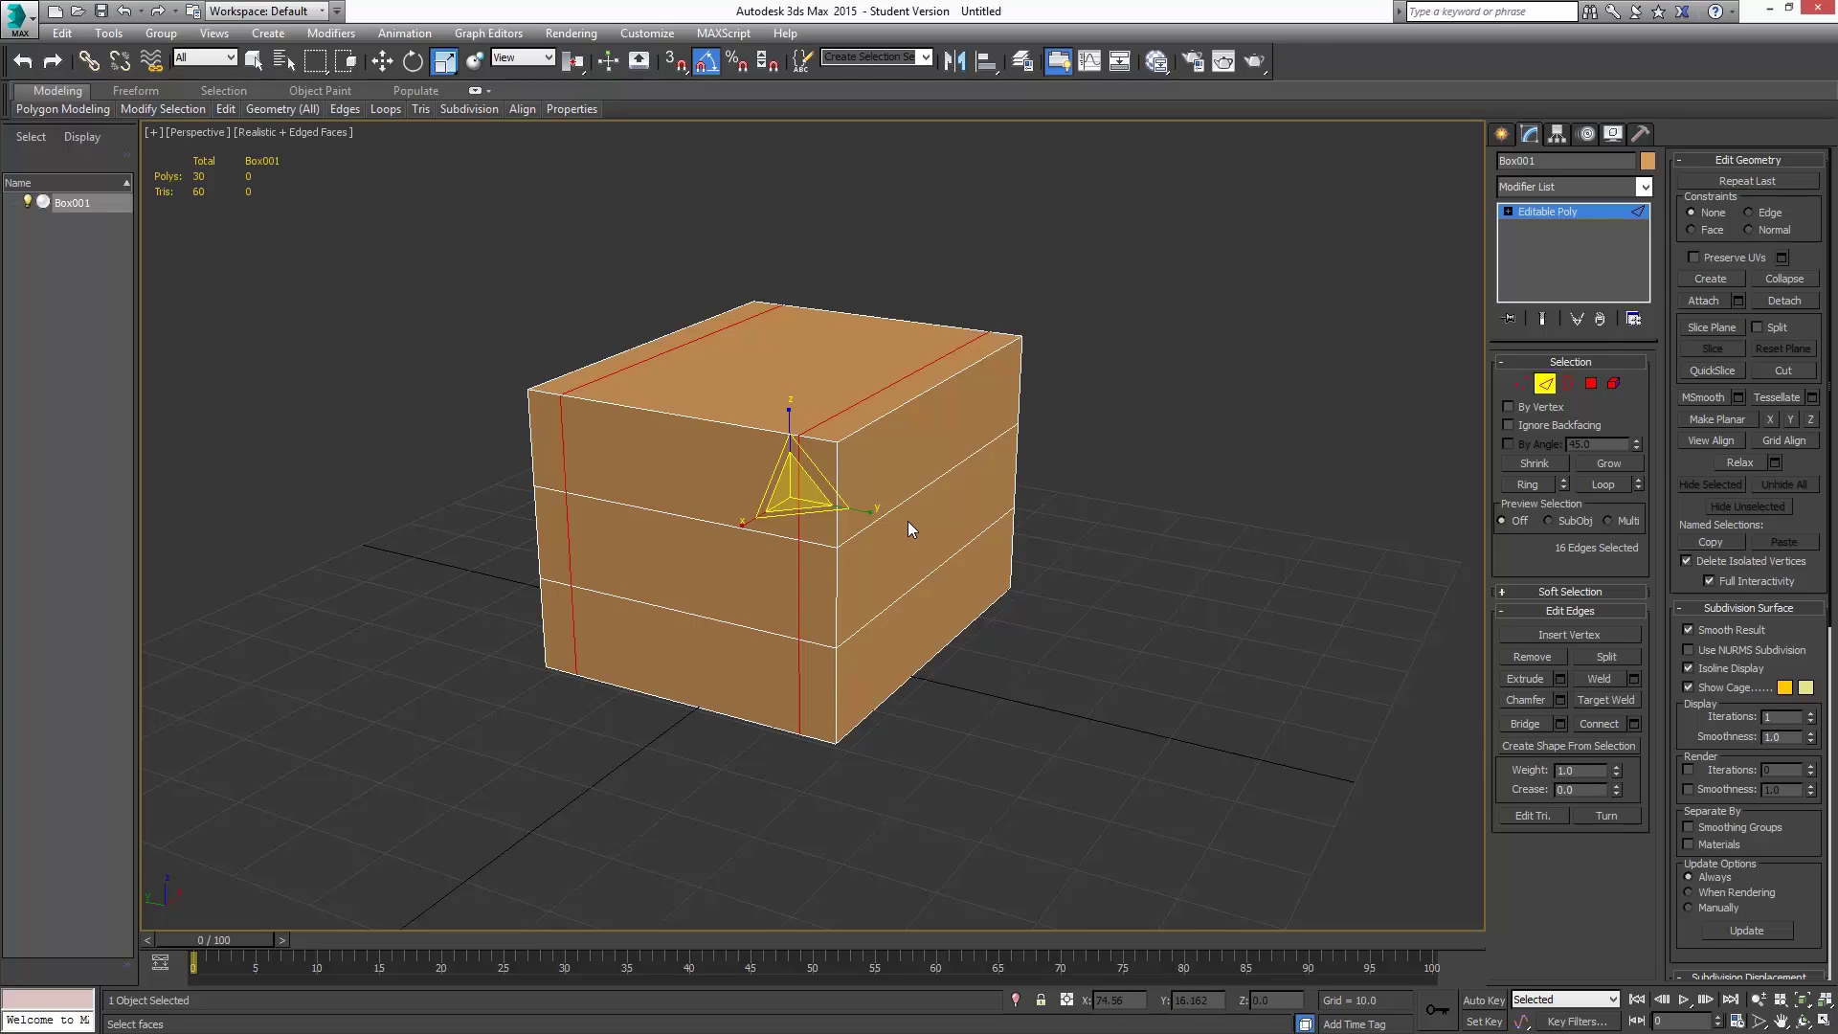
# - Delete the three polygons on top of the box and leave polygon editing
pyautogui.click(1592, 385)
pyautogui.click(905, 398)
pyautogui.keyDown('ctrl'); pyautogui.click(808, 367); pyautogui.keyUp('ctrl')
pyautogui.keyDown('ctrl'); pyautogui.click(697, 329); pyautogui.keyUp('ctrl')
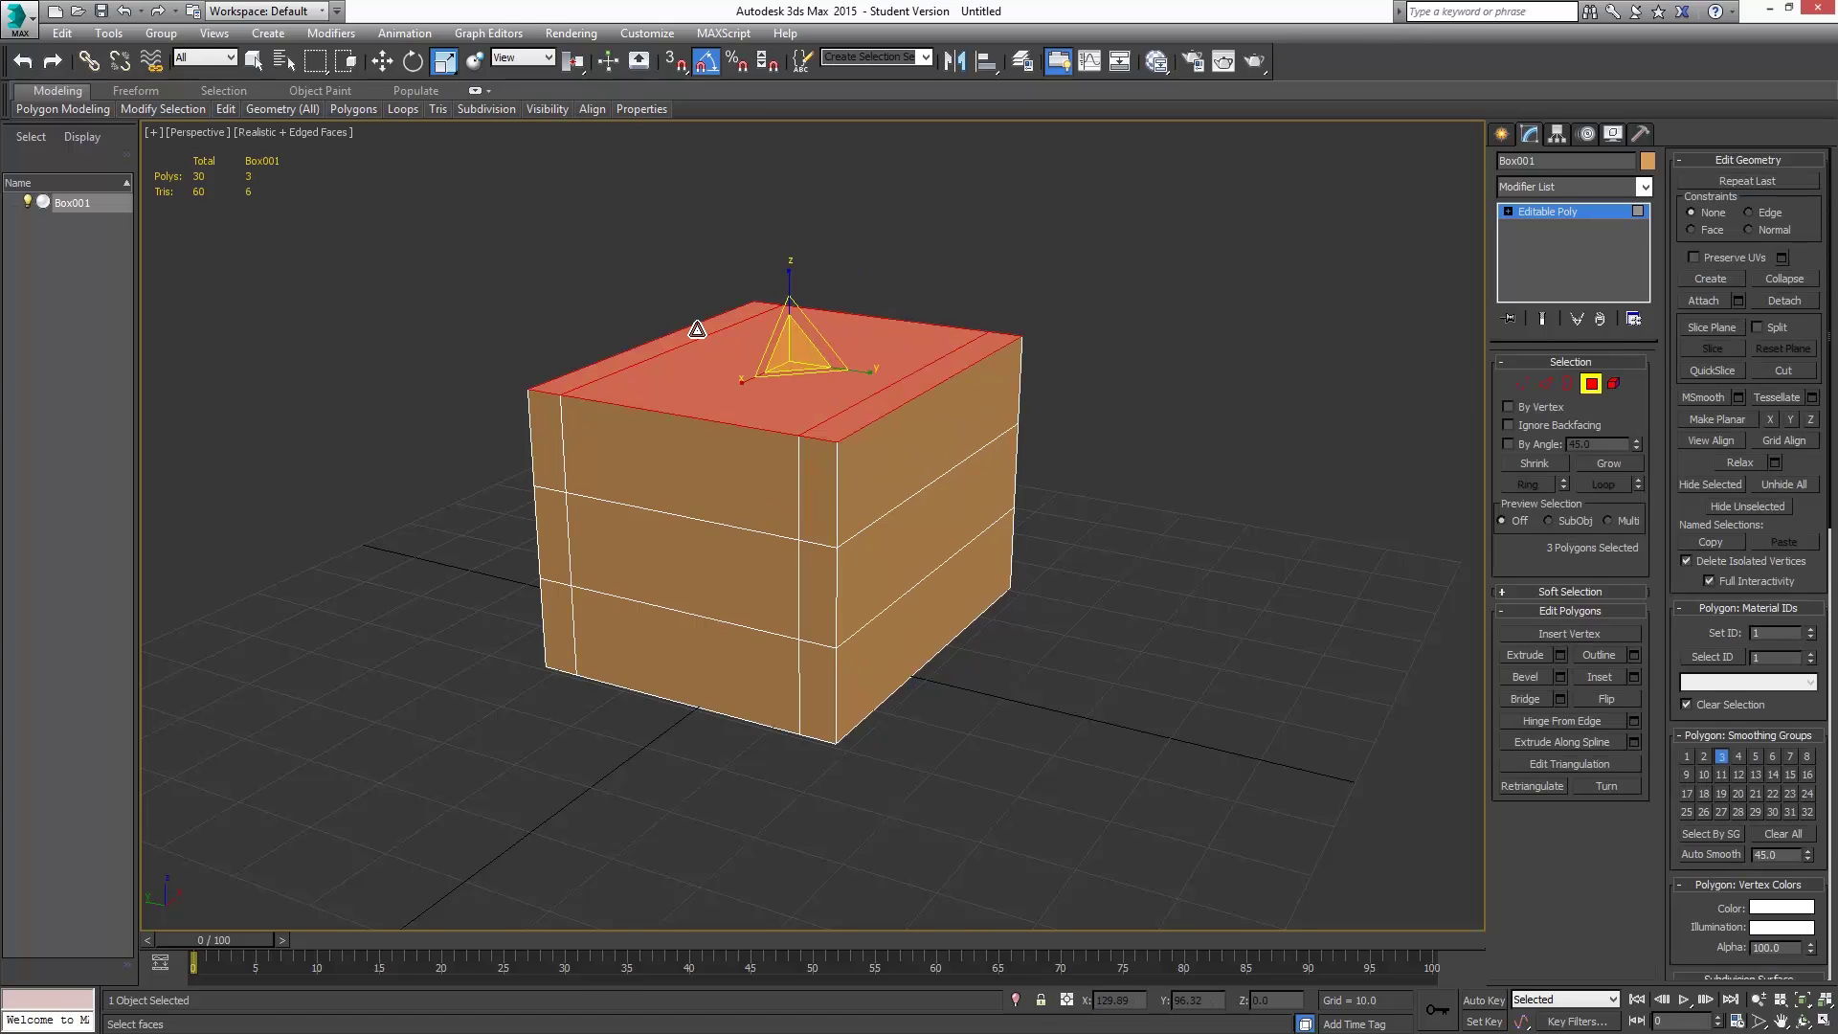
pyautogui.press('Delete')
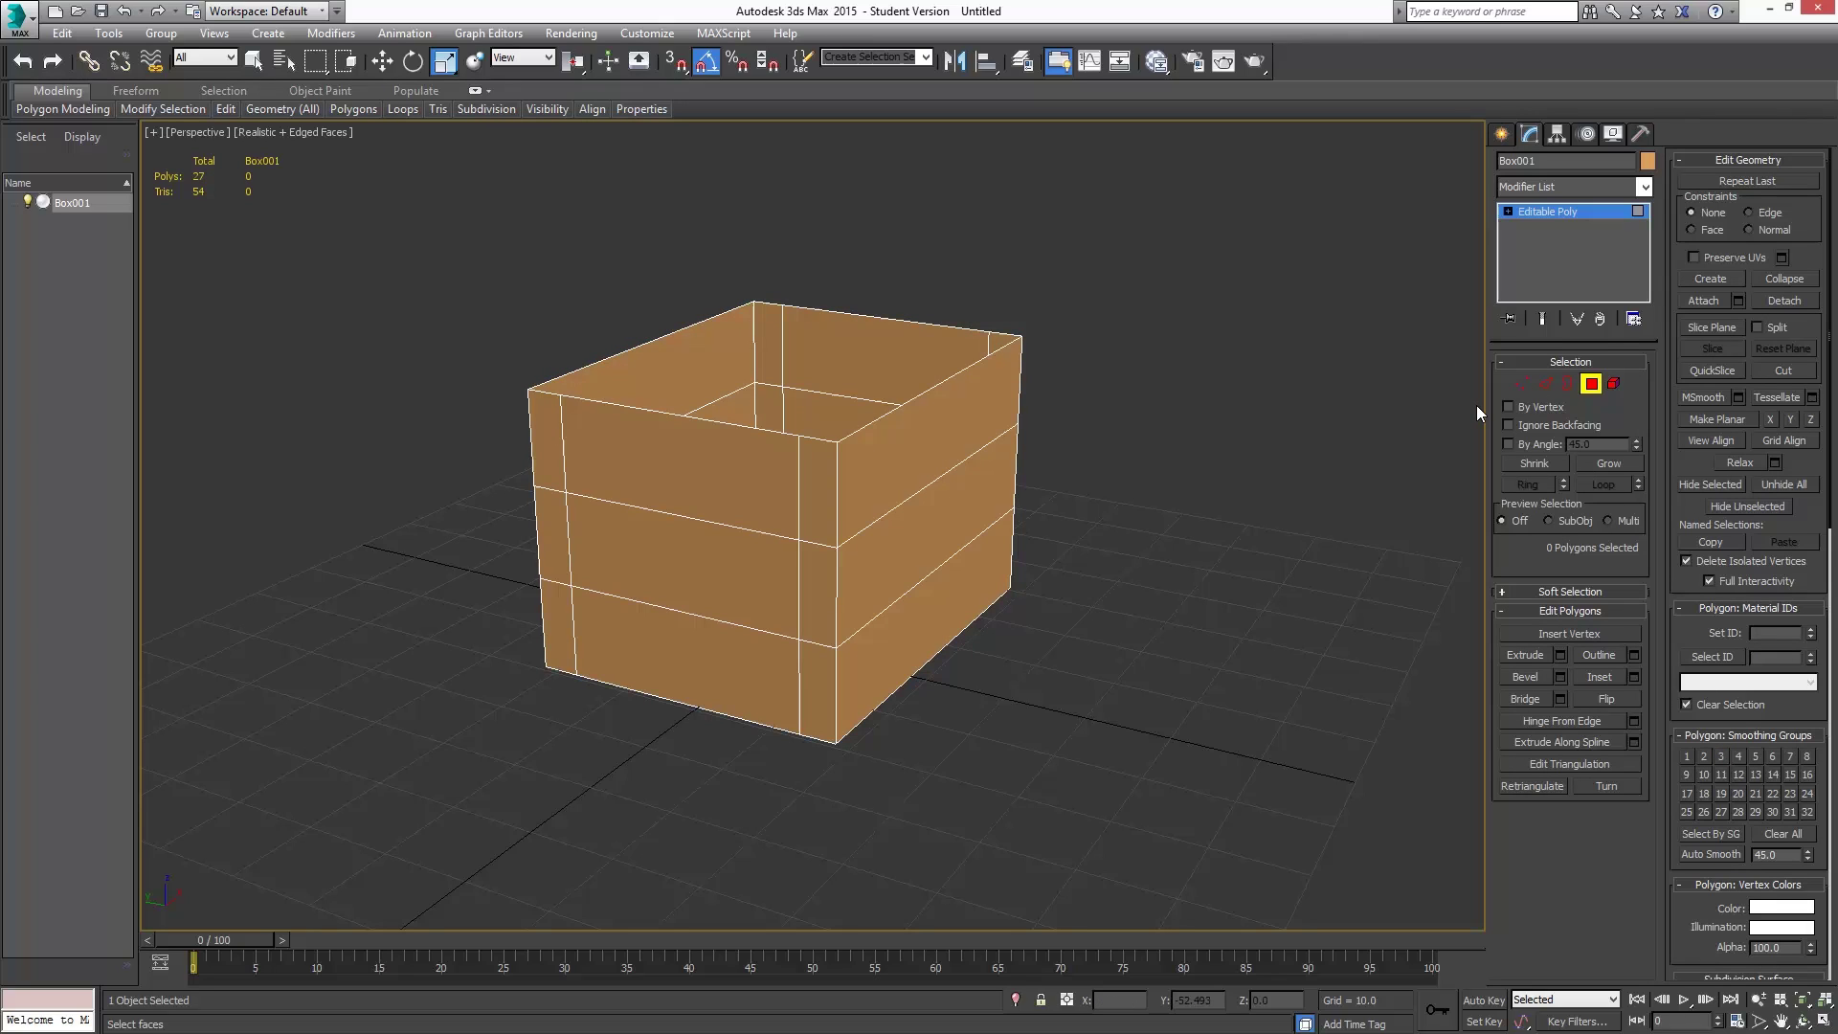
pyautogui.click(1592, 384)
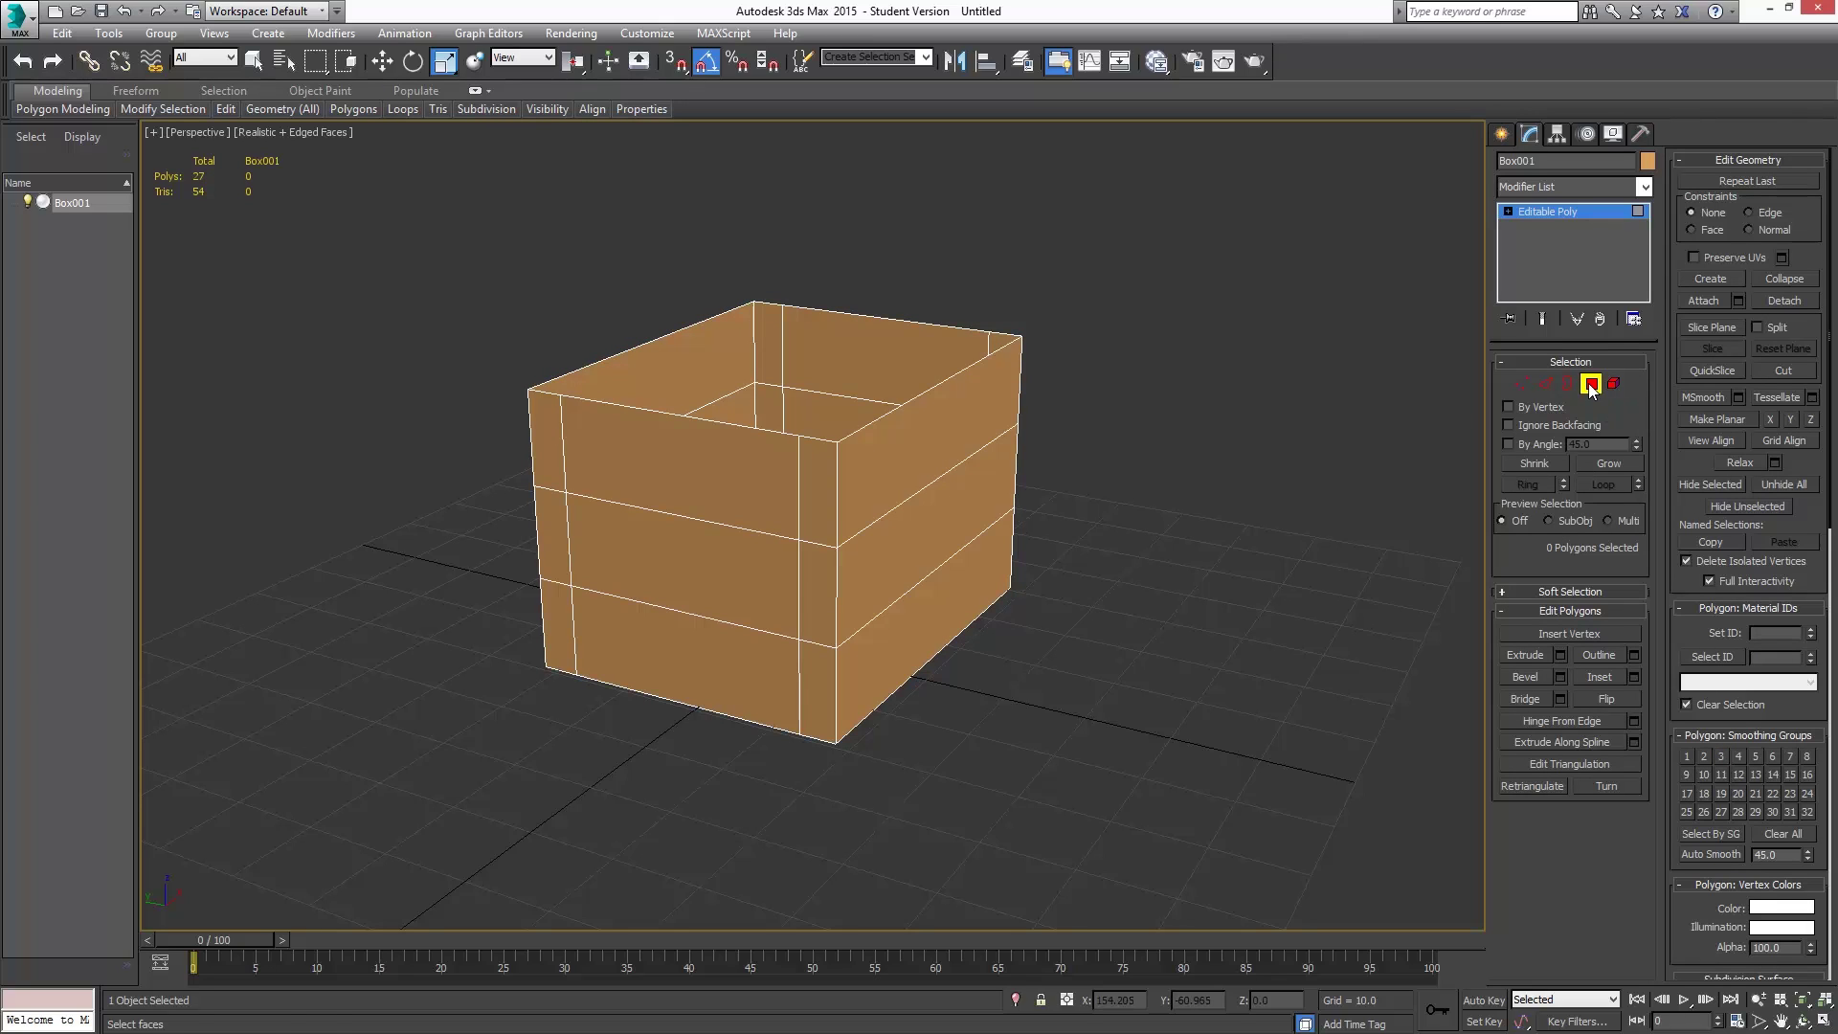
# - Create a standard 12-sided cylinder beside the box, with a radius of about 20.6 and a height of about 38
pyautogui.click(1501, 133)
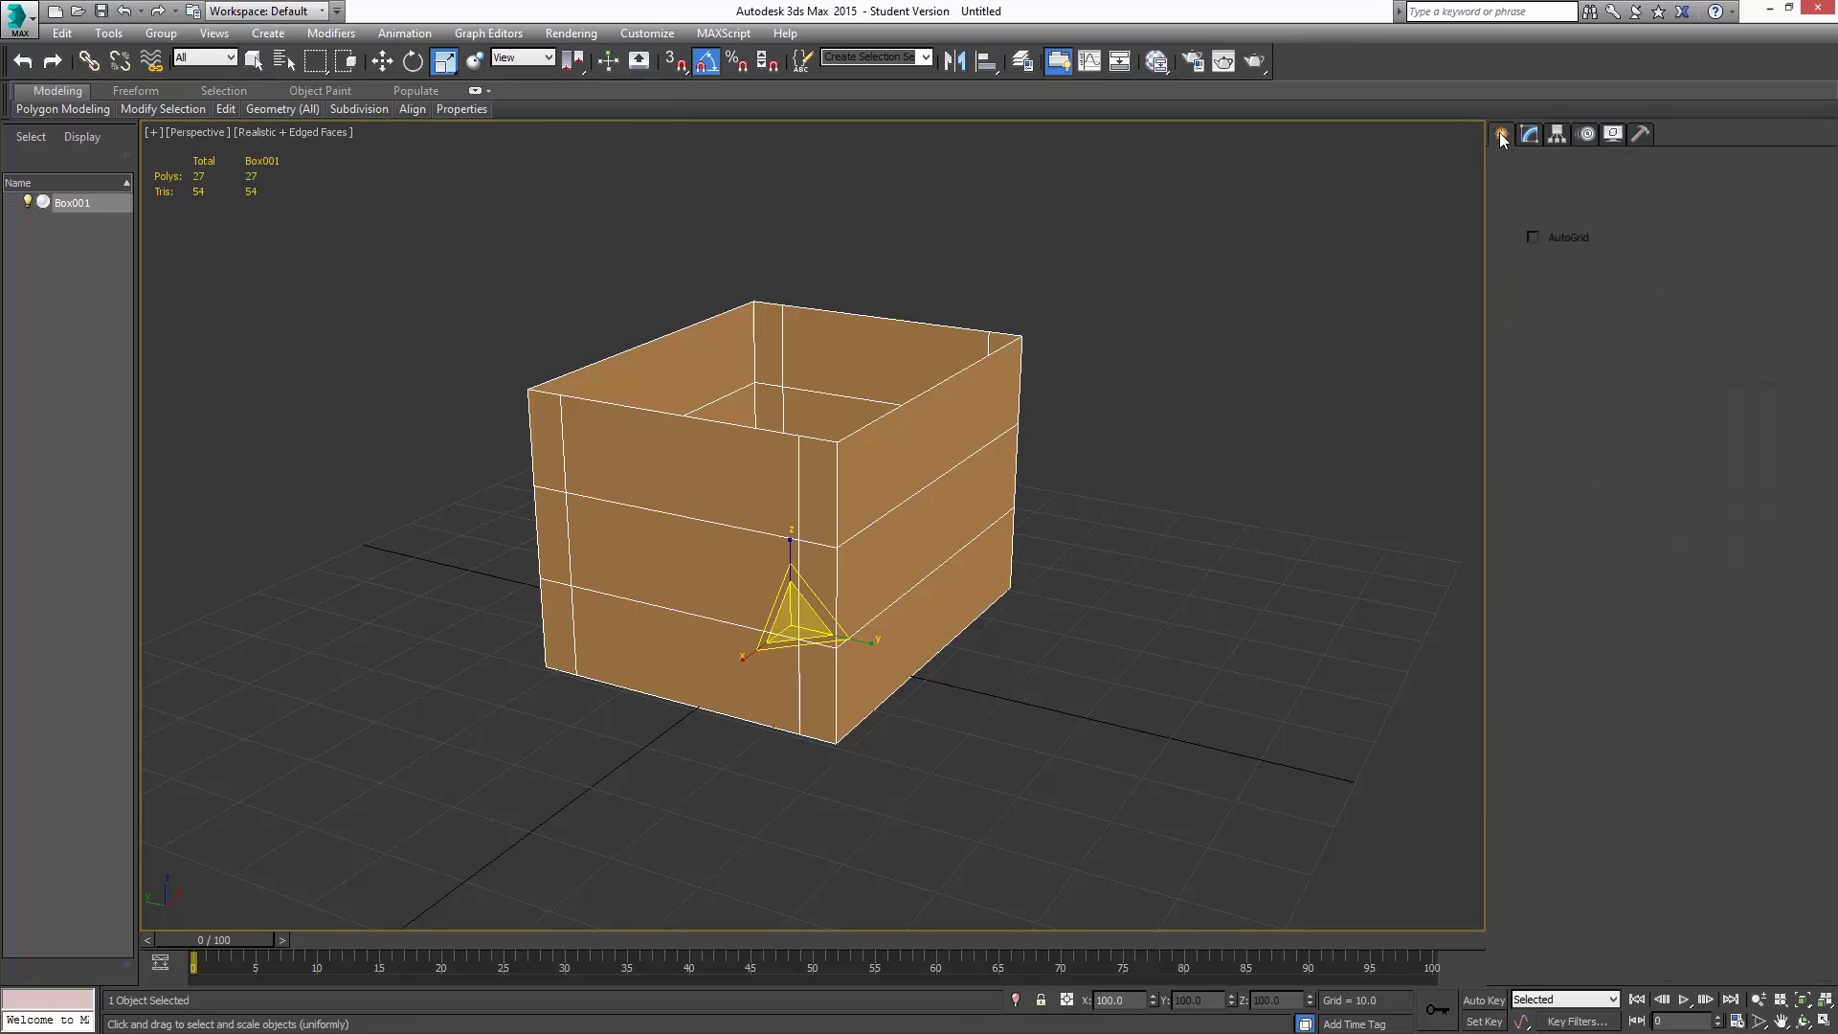
pyautogui.click(1536, 297)
pyautogui.press('t')
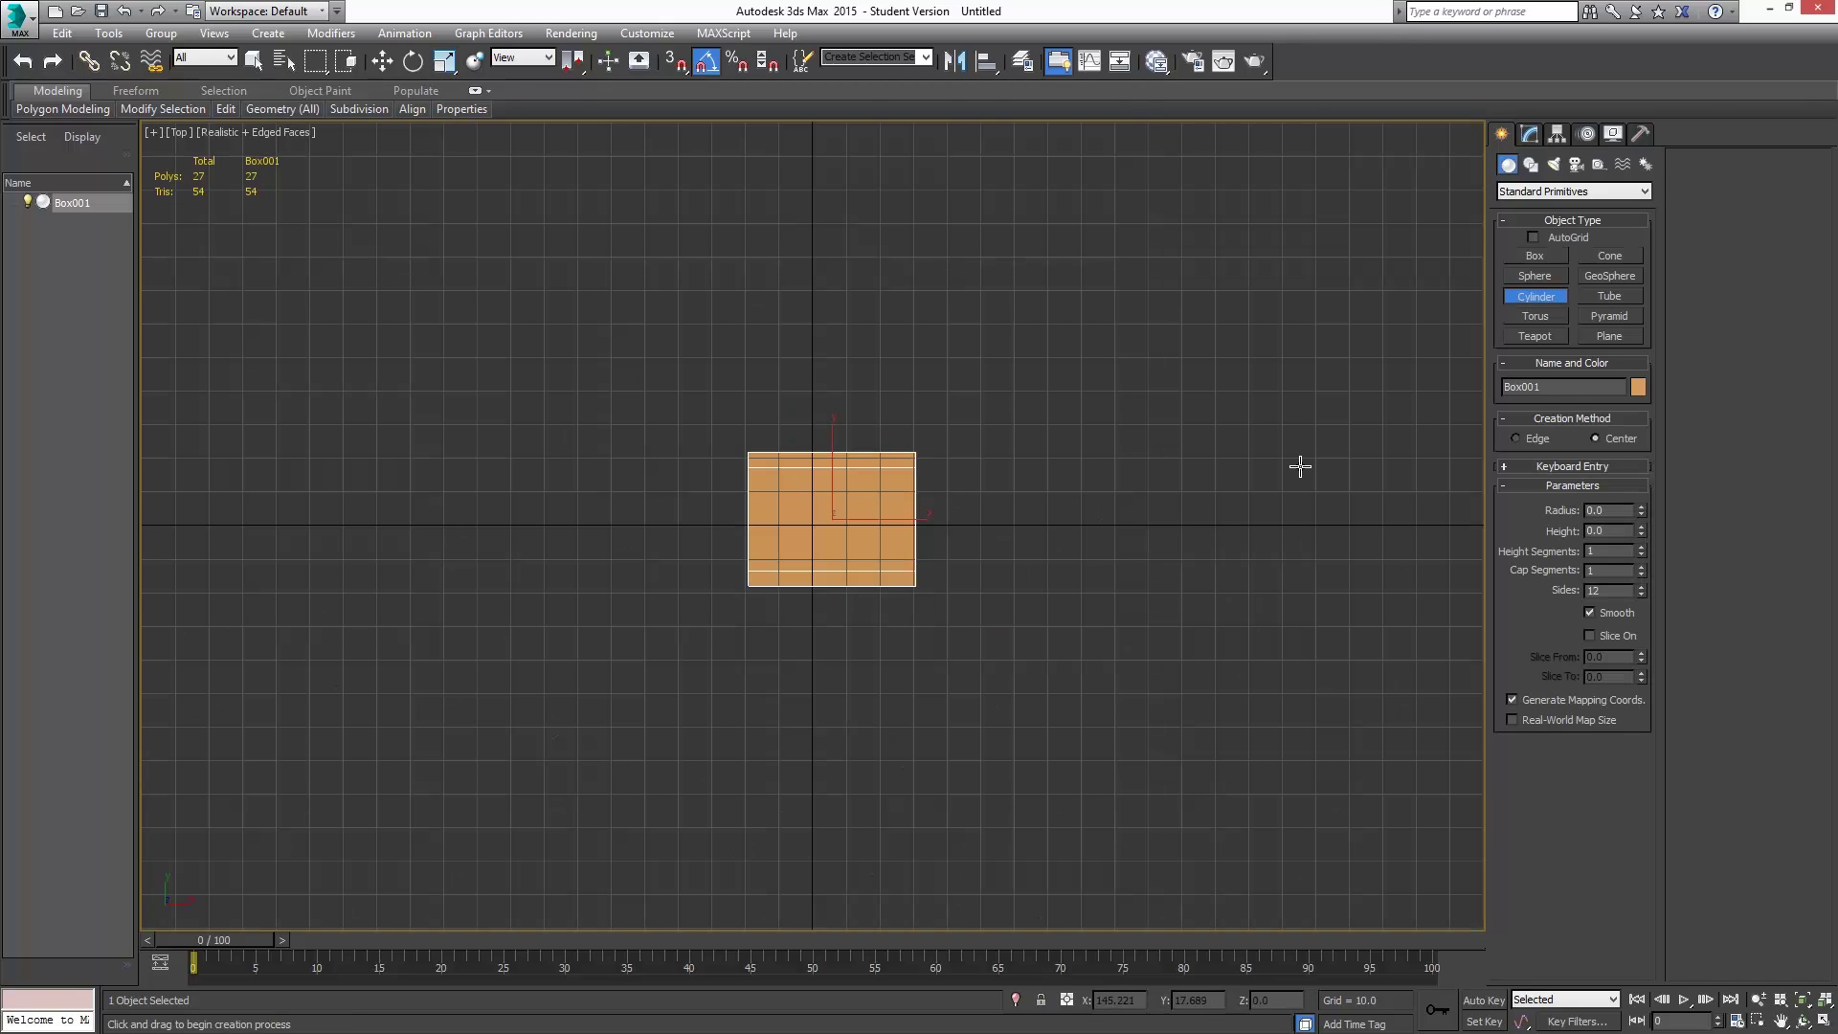
pyautogui.press('p')
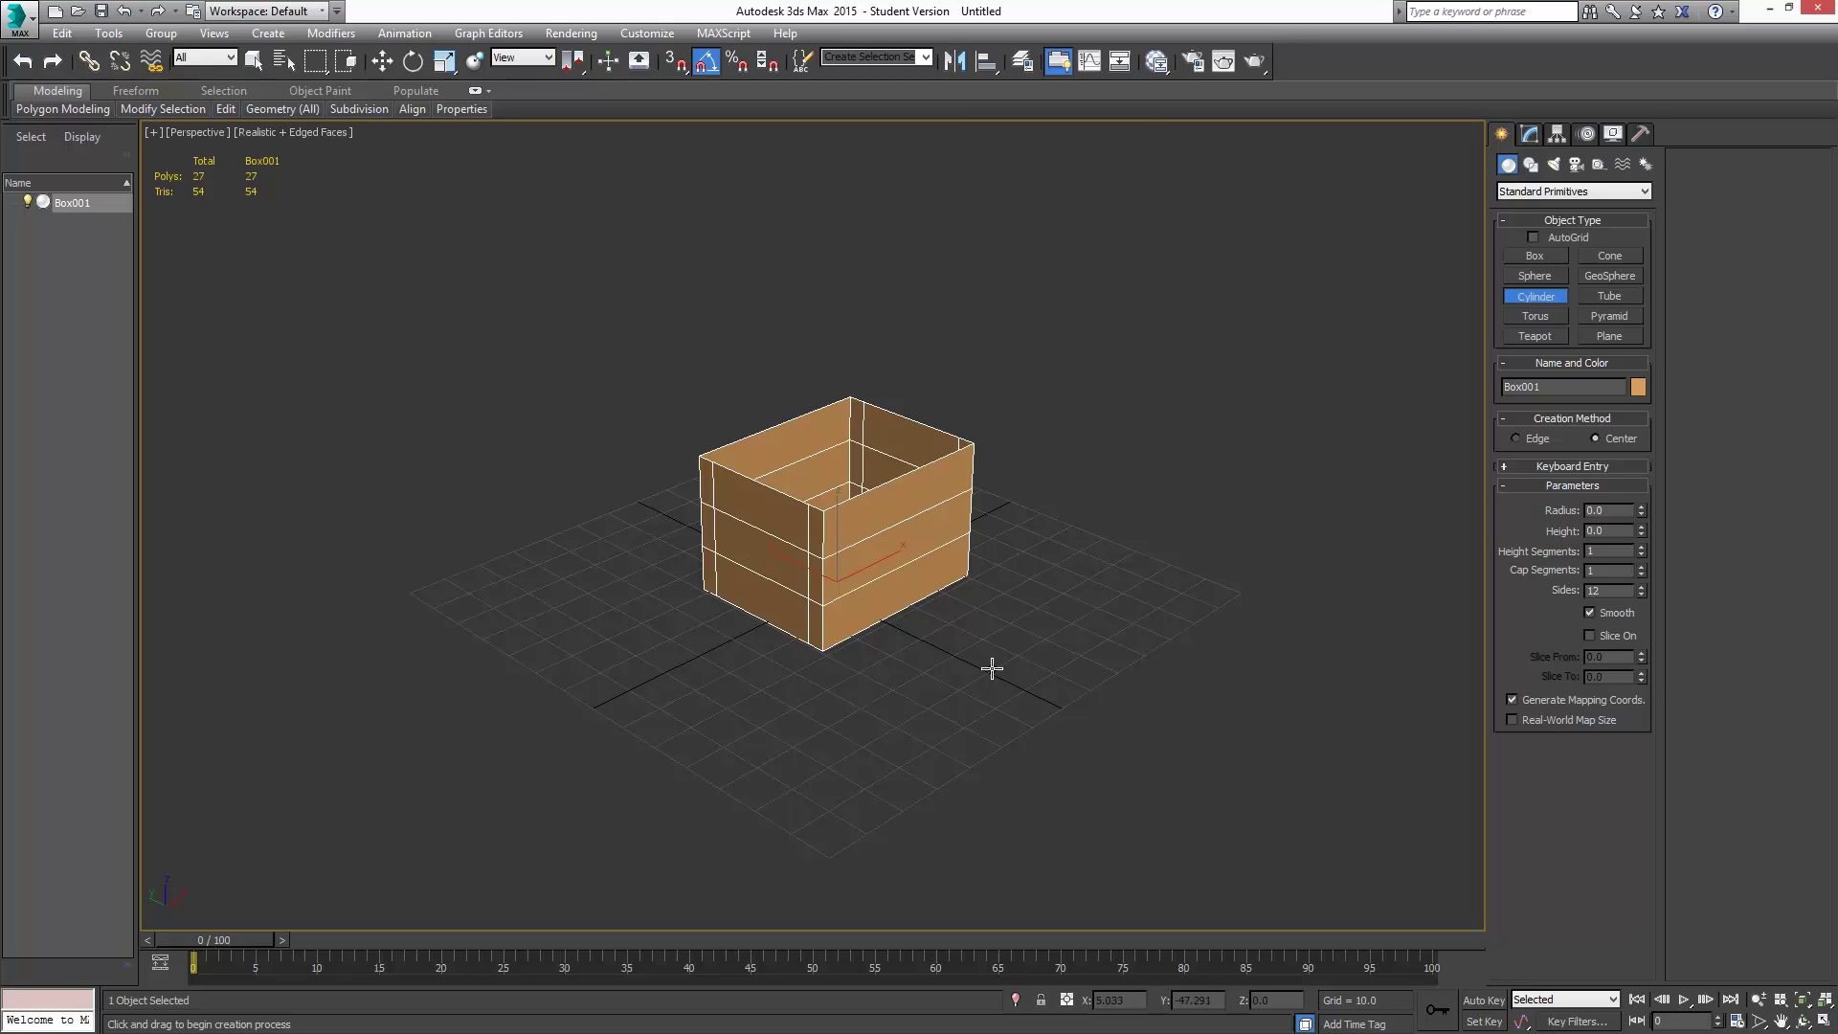
pyautogui.moveTo(989, 671); pyautogui.dragTo(981, 624)
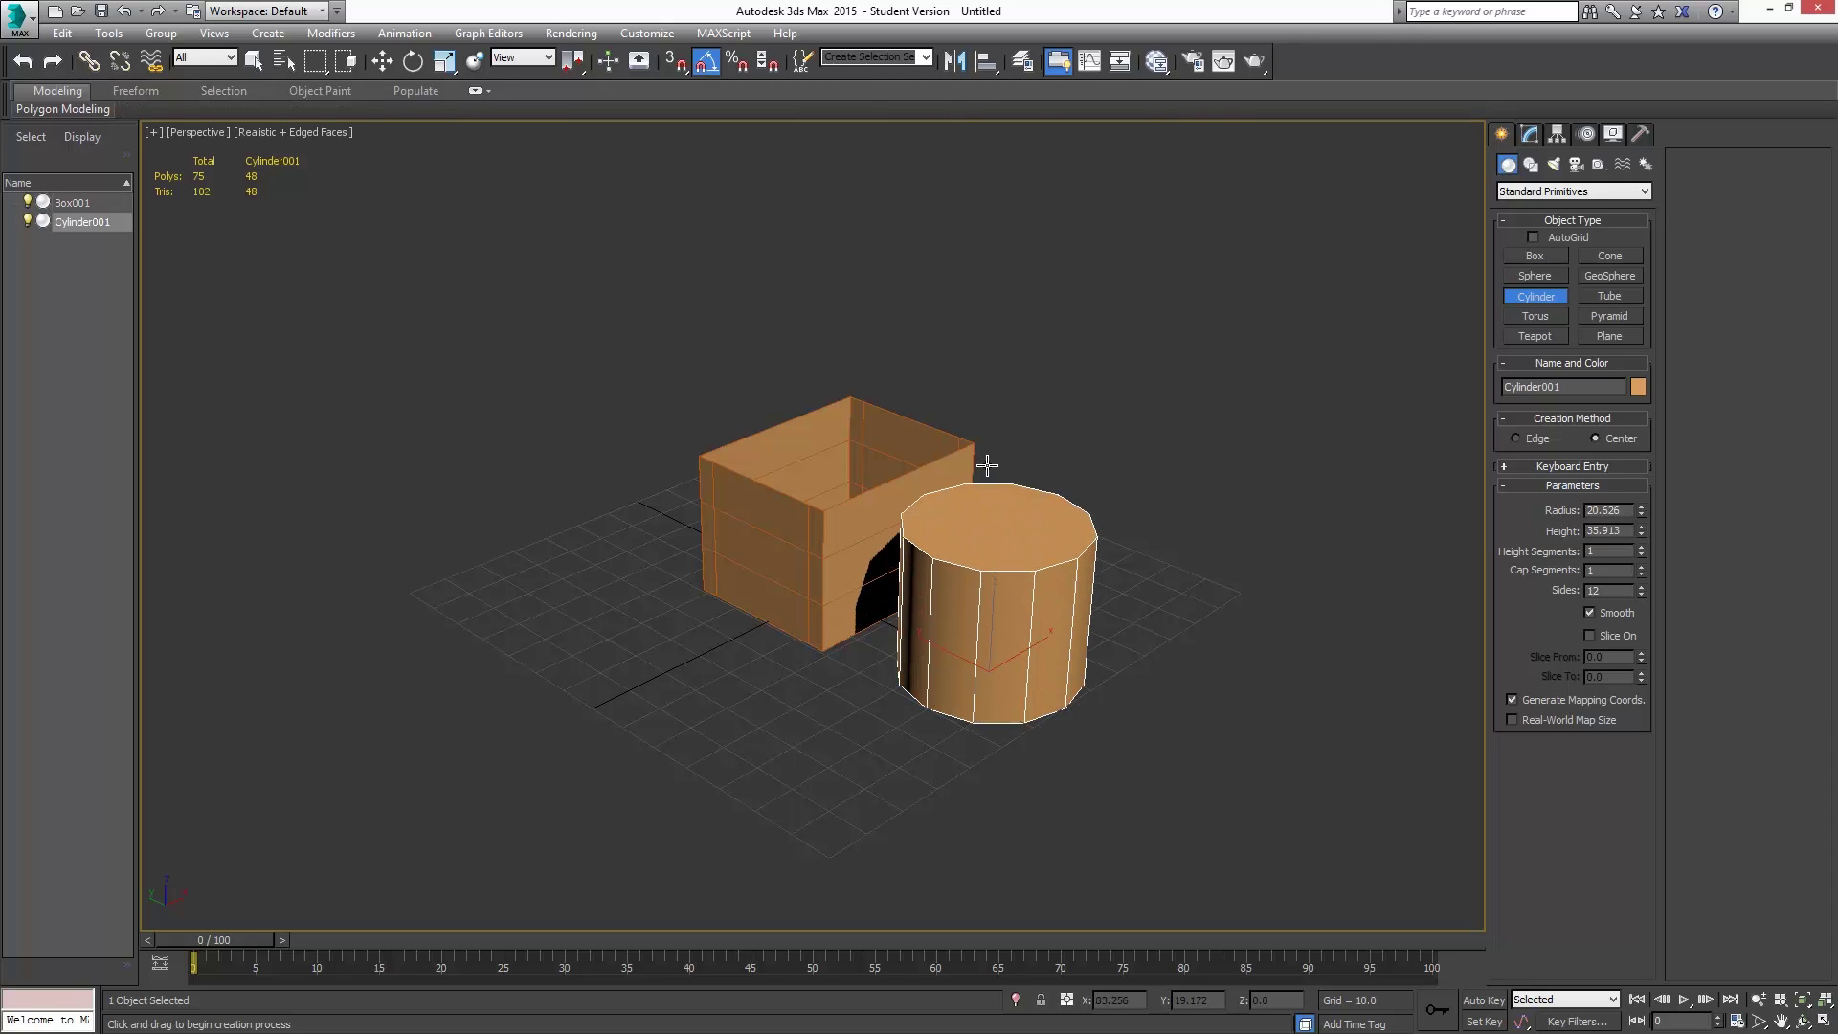
pyautogui.click(989, 469)
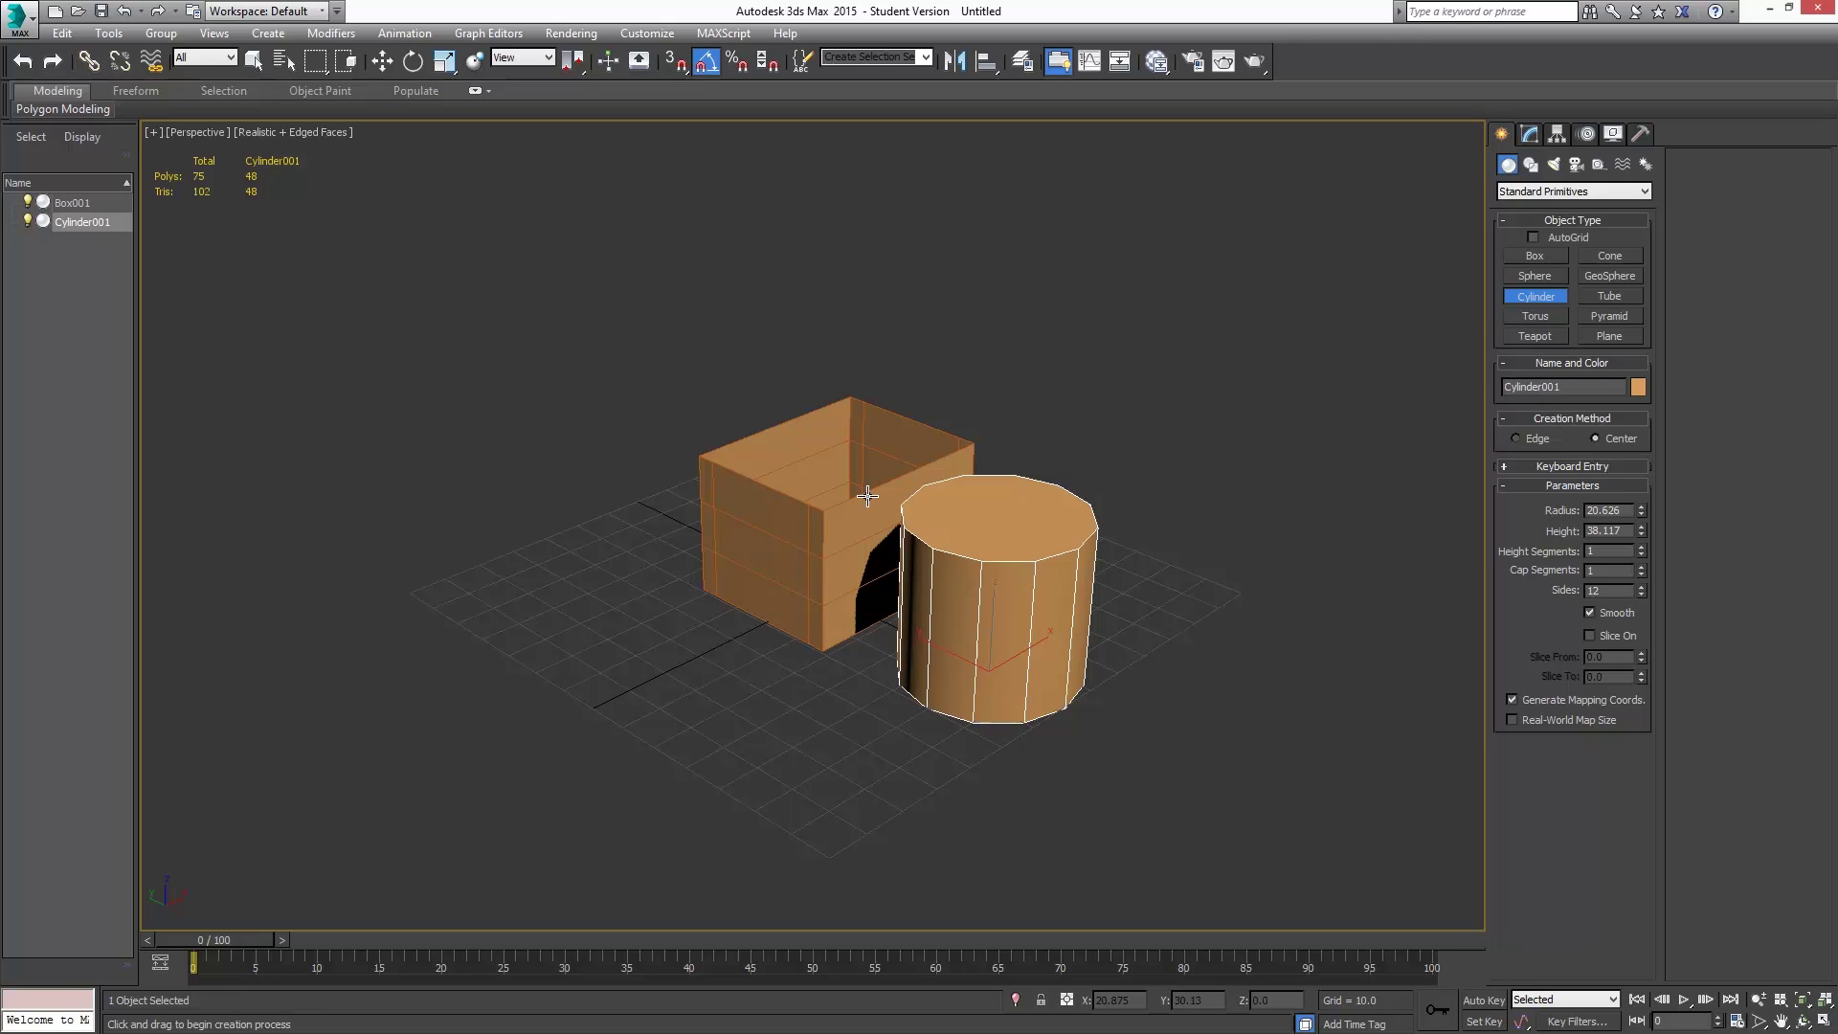
# - Set the cylinder's height to 50 and its radius to 20
pyautogui.moveTo(1631, 527); pyautogui.dragTo(1506, 526)
pyautogui.write('50')
pyautogui.press('Return')
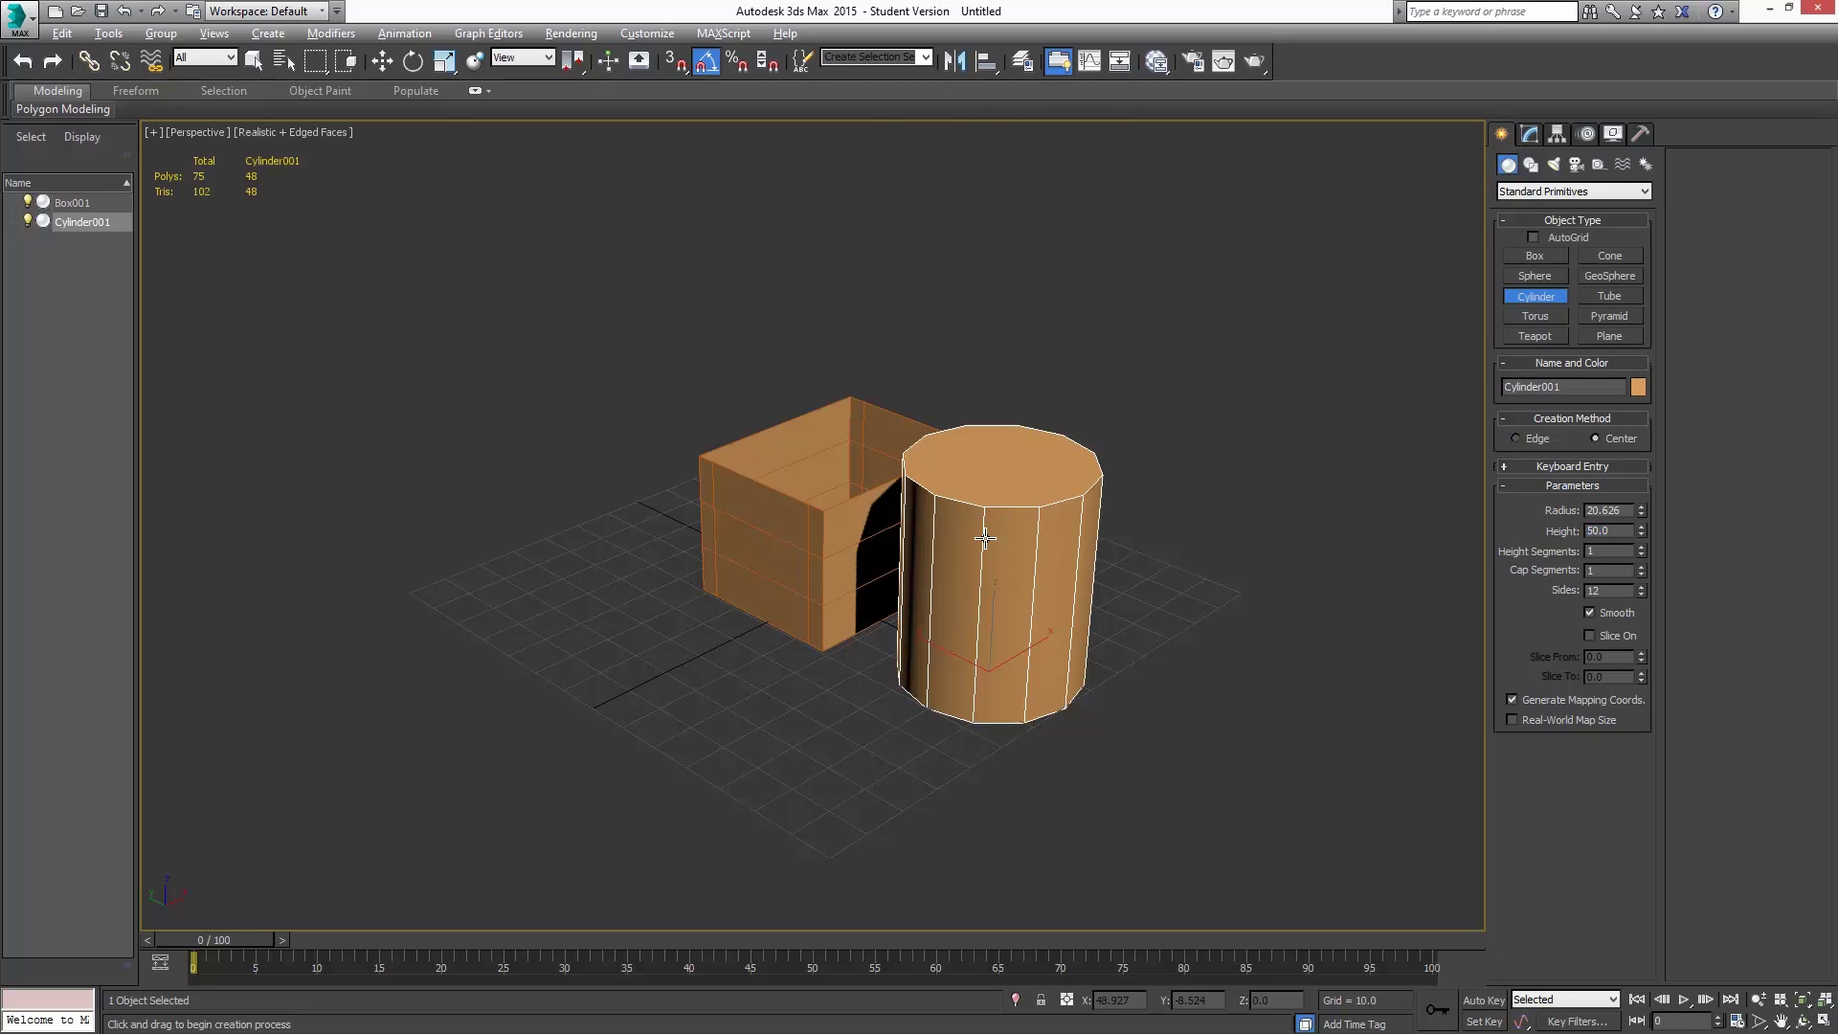
pyautogui.keyDown('alt'); pyautogui.moveTo(986, 537); pyautogui.dragTo(889, 475, button='middle'); pyautogui.keyUp('alt')
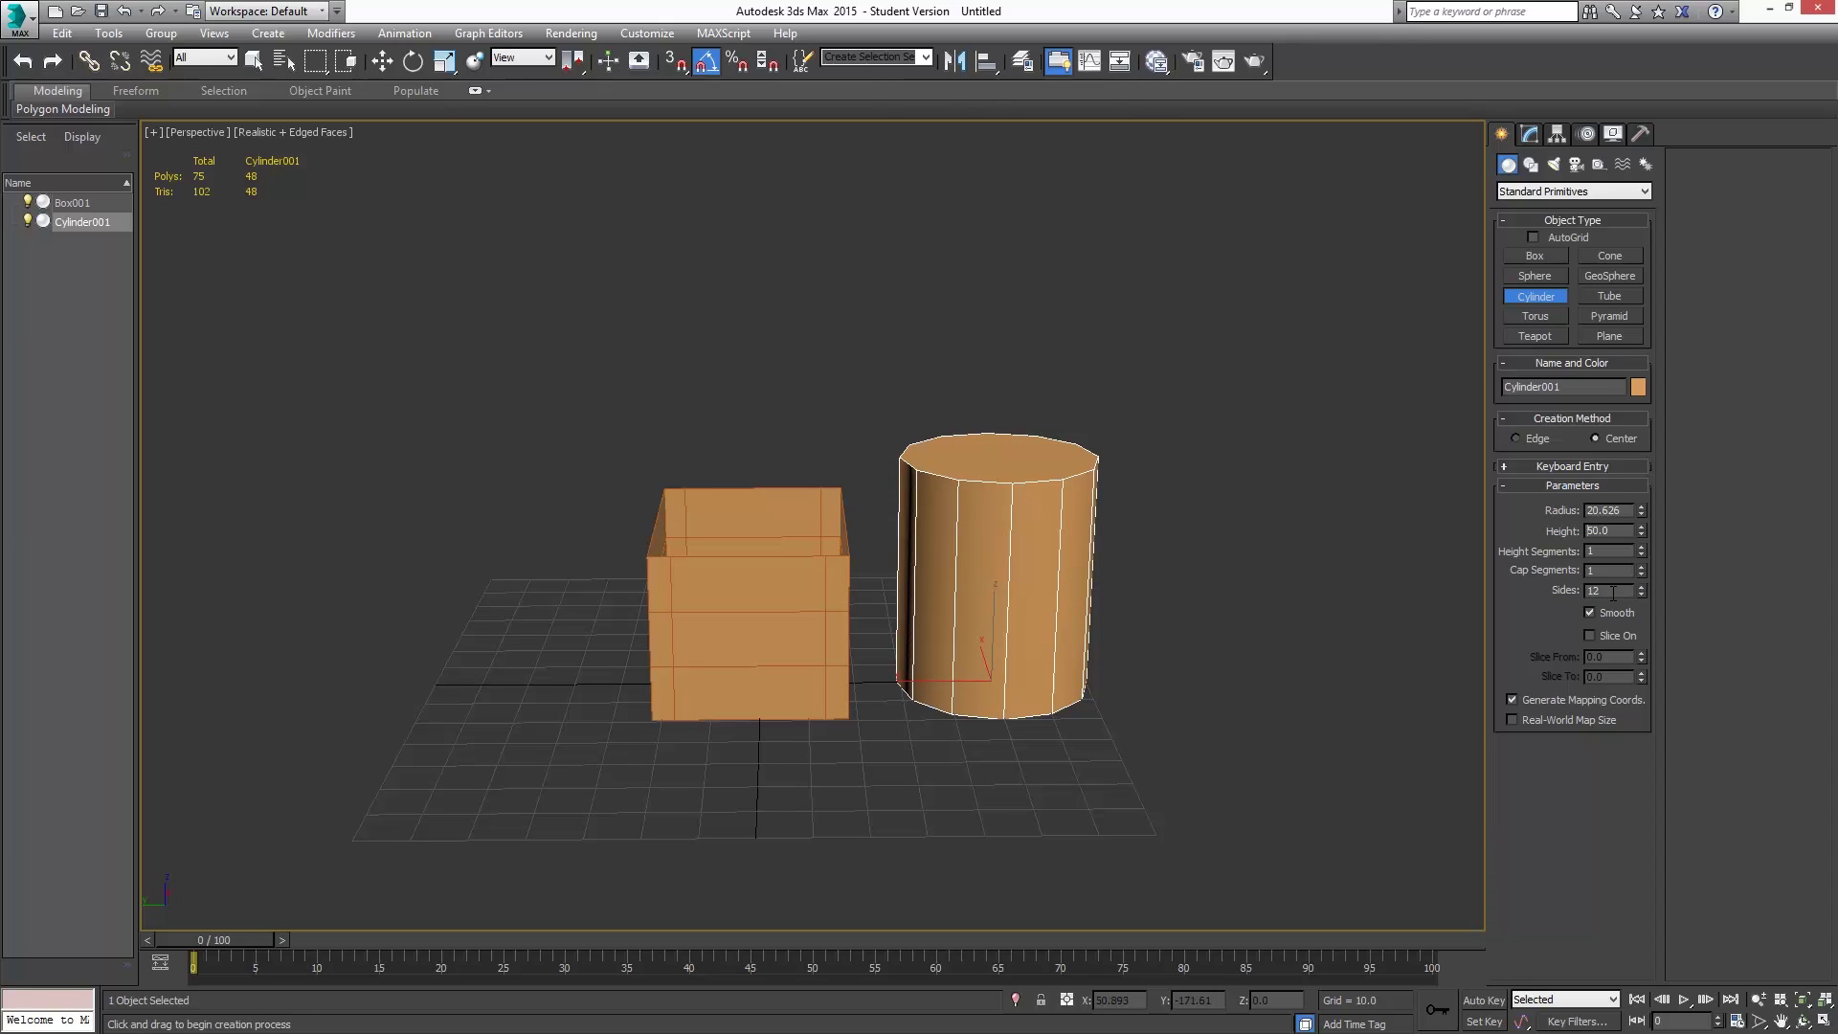
pyautogui.moveTo(1629, 511); pyautogui.dragTo(1514, 504)
pyautogui.write('20')
pyautogui.press('Return')
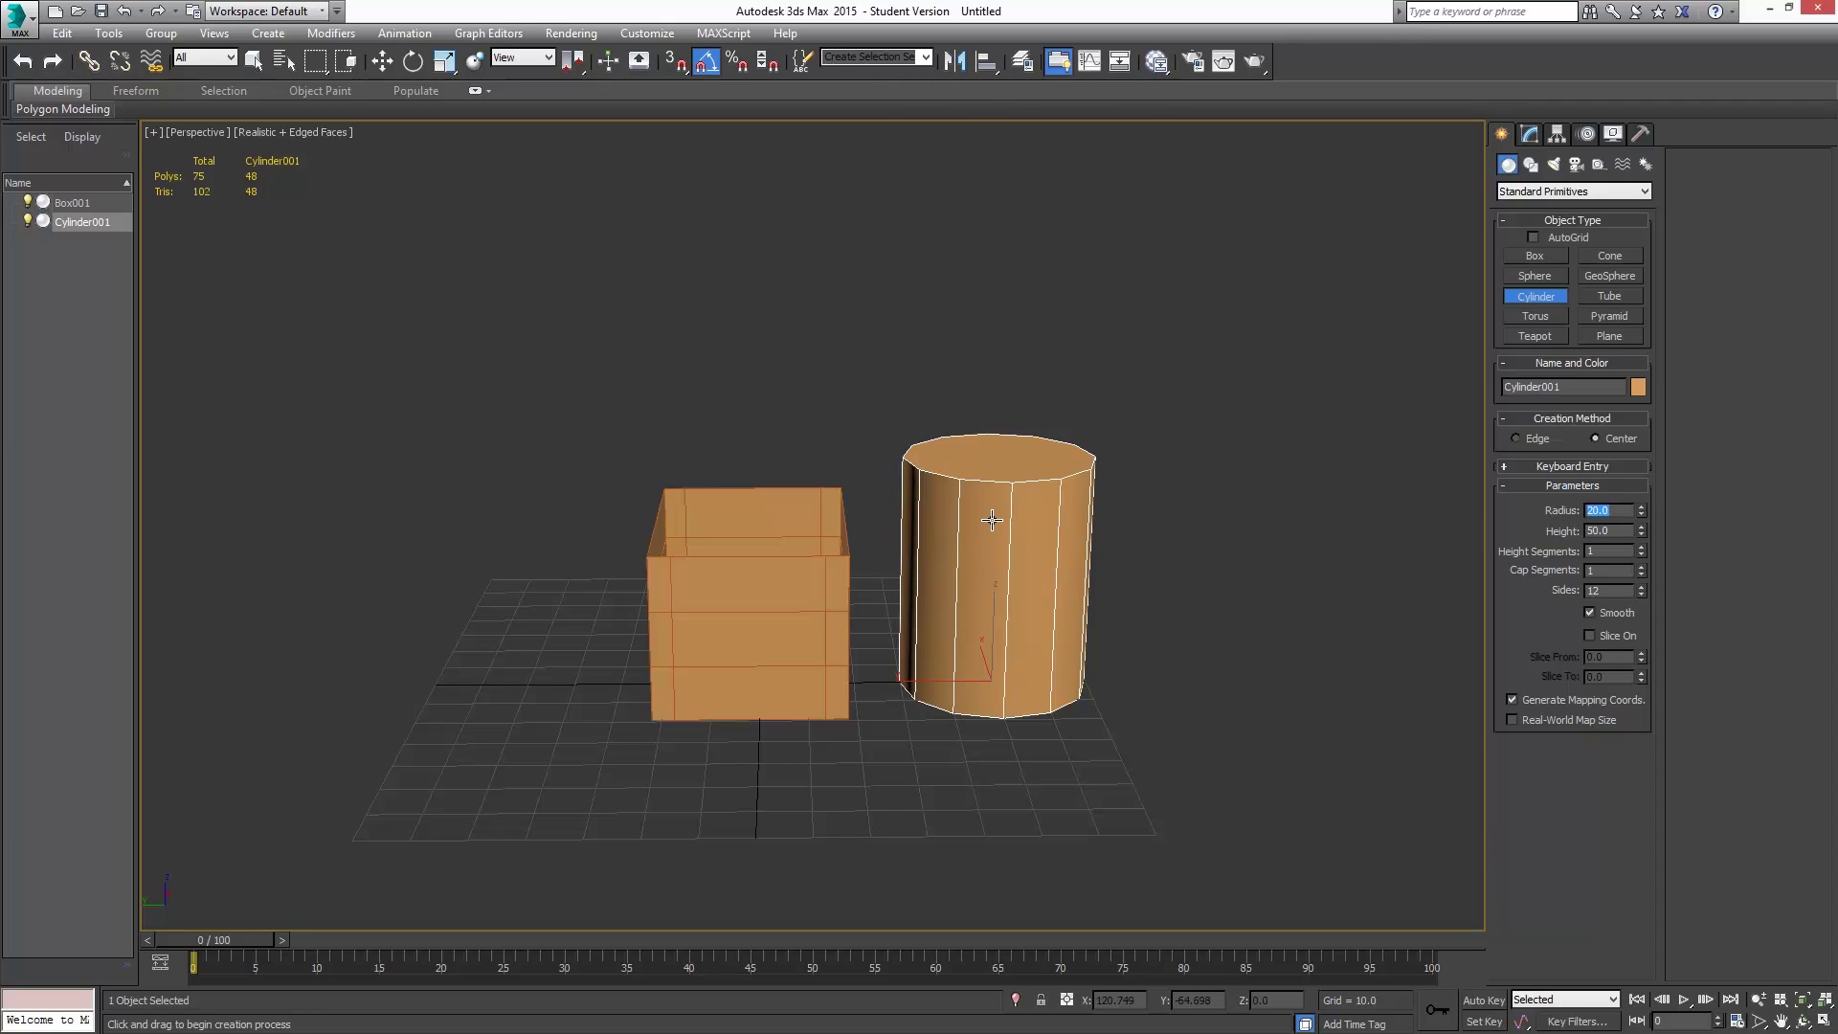
# - Activate the Scale tool and convert the cylinder to an Editable Poly
pyautogui.press('r')
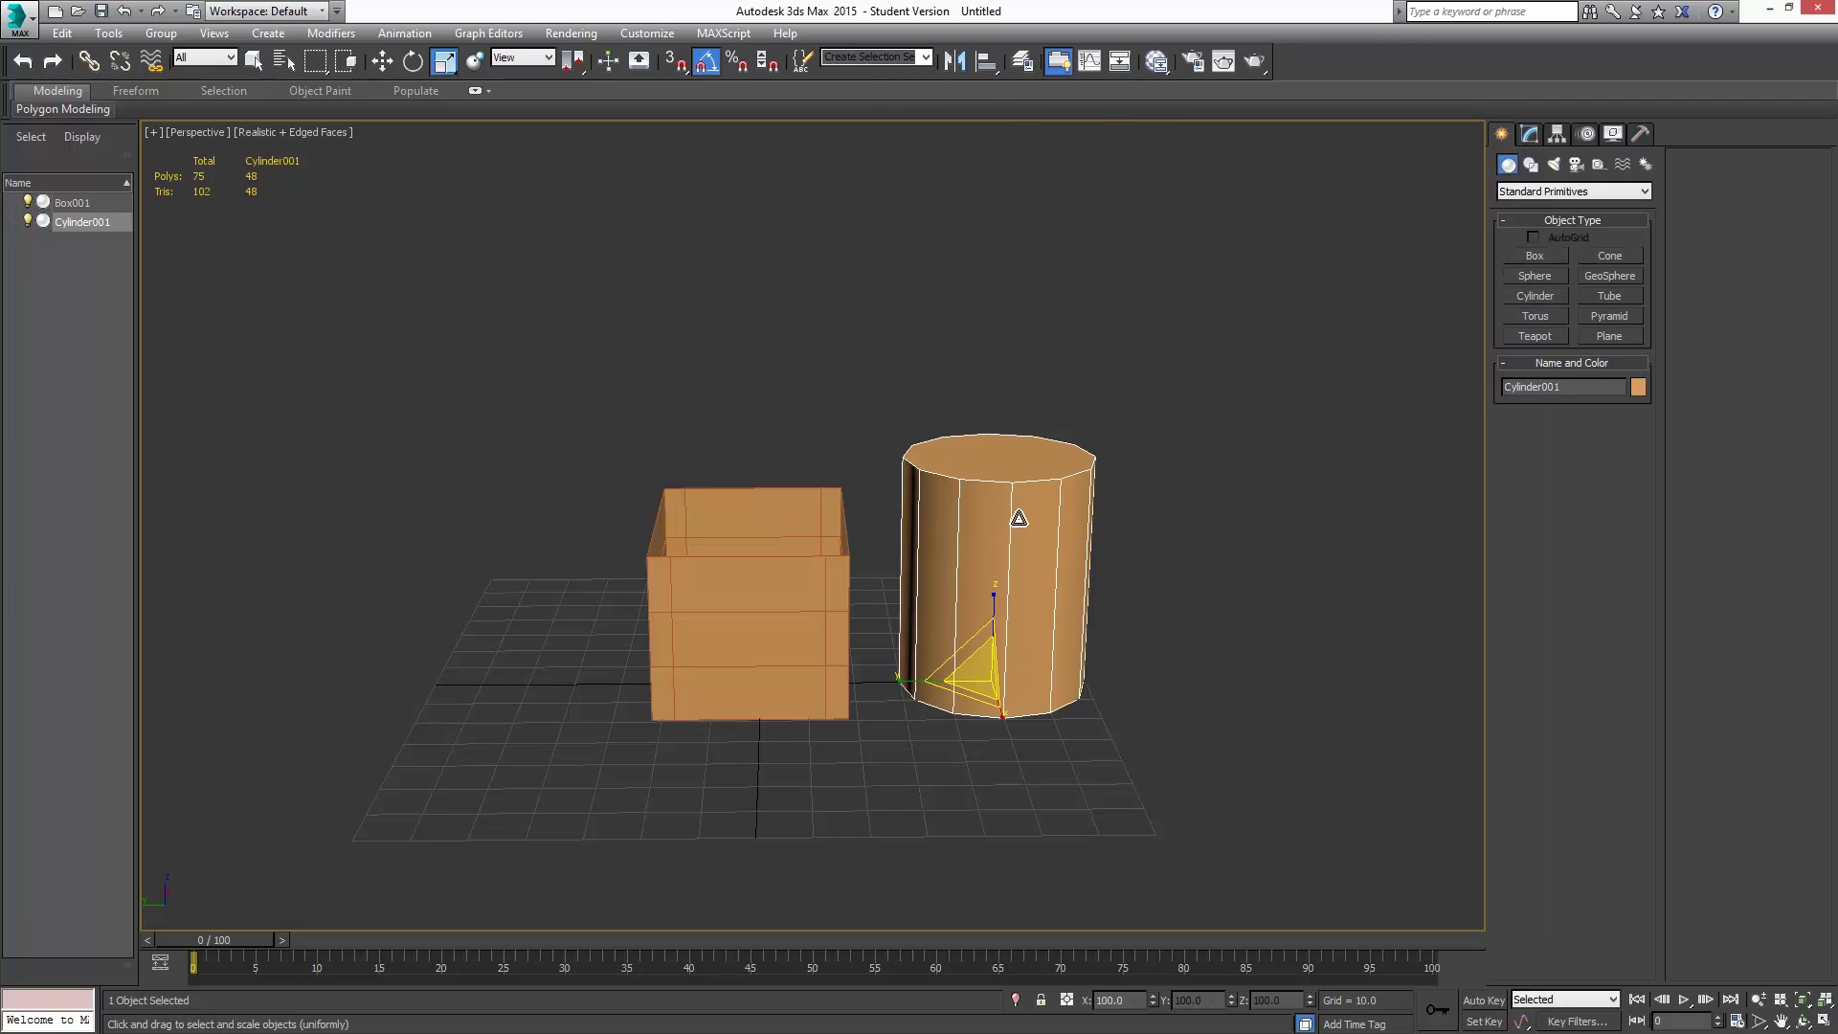
pyautogui.rightClick(1018, 522)
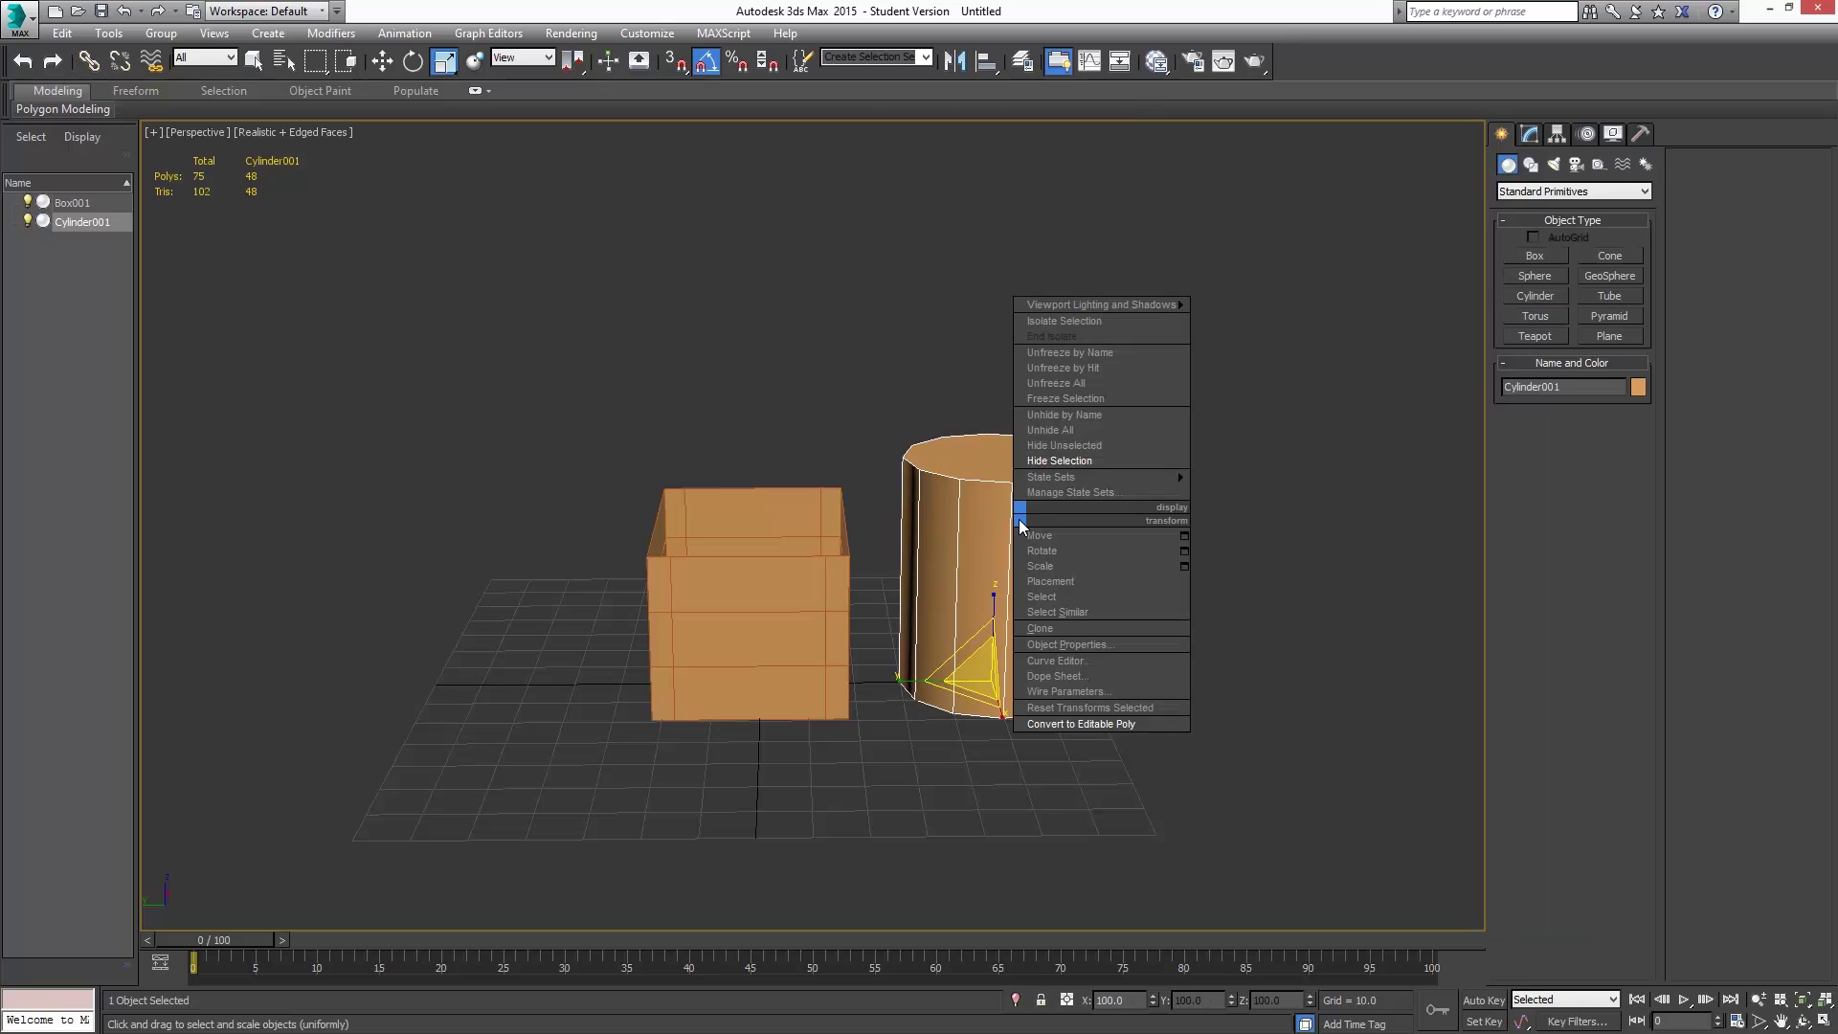
pyautogui.click(1082, 724)
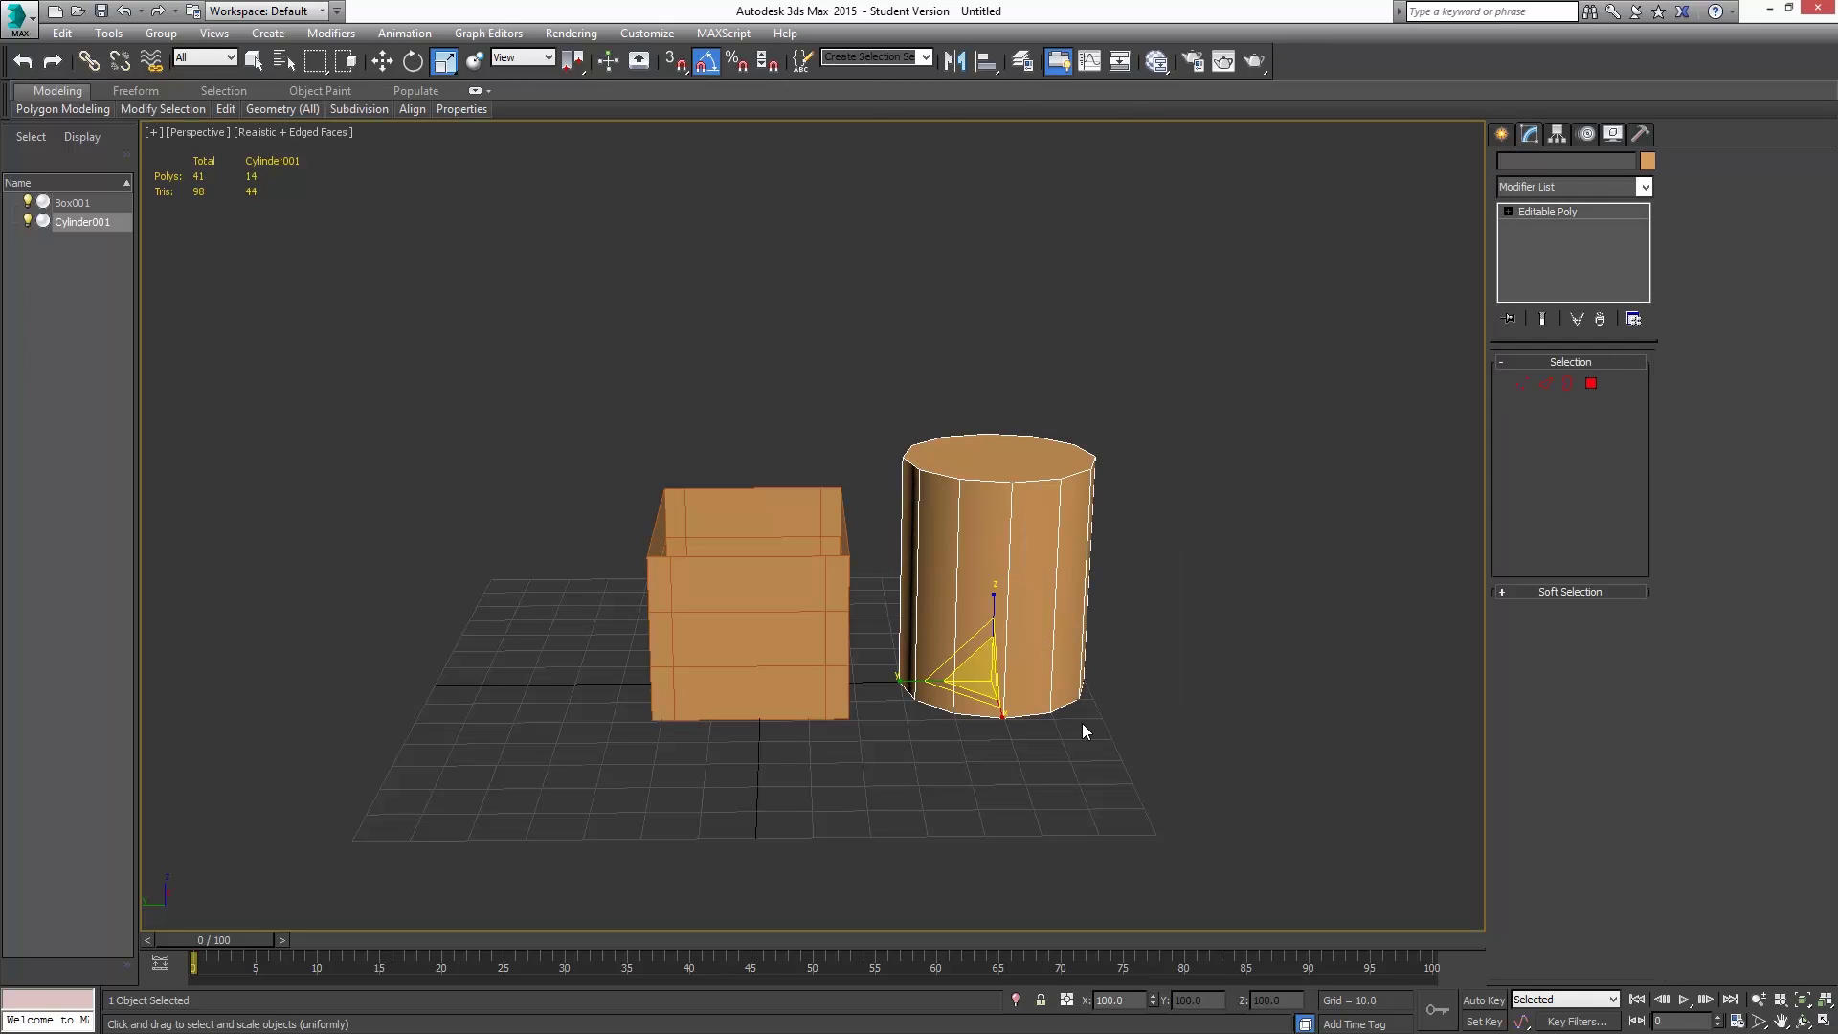
# - Delete the cylinder's top and bottom cap polygons
pyautogui.click(1592, 384)
pyautogui.click(1057, 473)
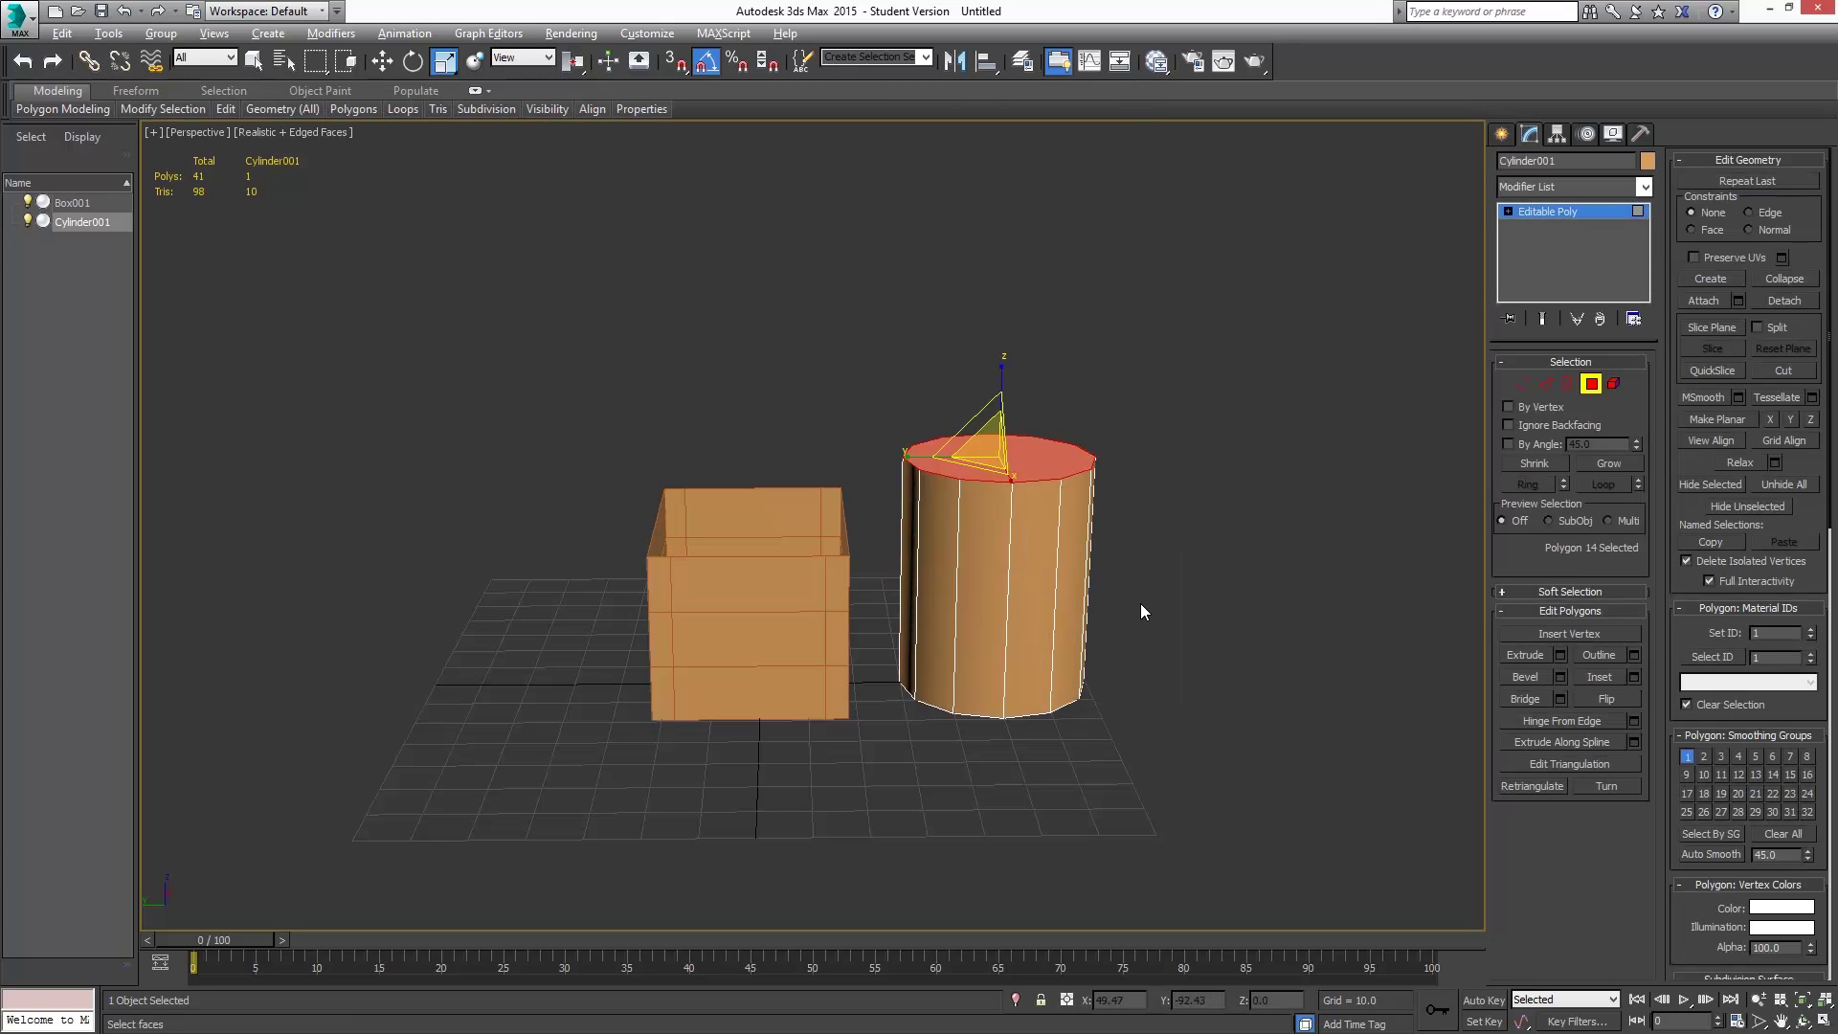
pyautogui.keyDown('alt'); pyautogui.moveTo(1142, 611); pyautogui.dragTo(1214, 600, button='middle'); pyautogui.keyUp('alt')
pyautogui.keyDown('ctrl'); pyautogui.click(1033, 647); pyautogui.keyUp('ctrl')
pyautogui.hotkey('alt', 'q')
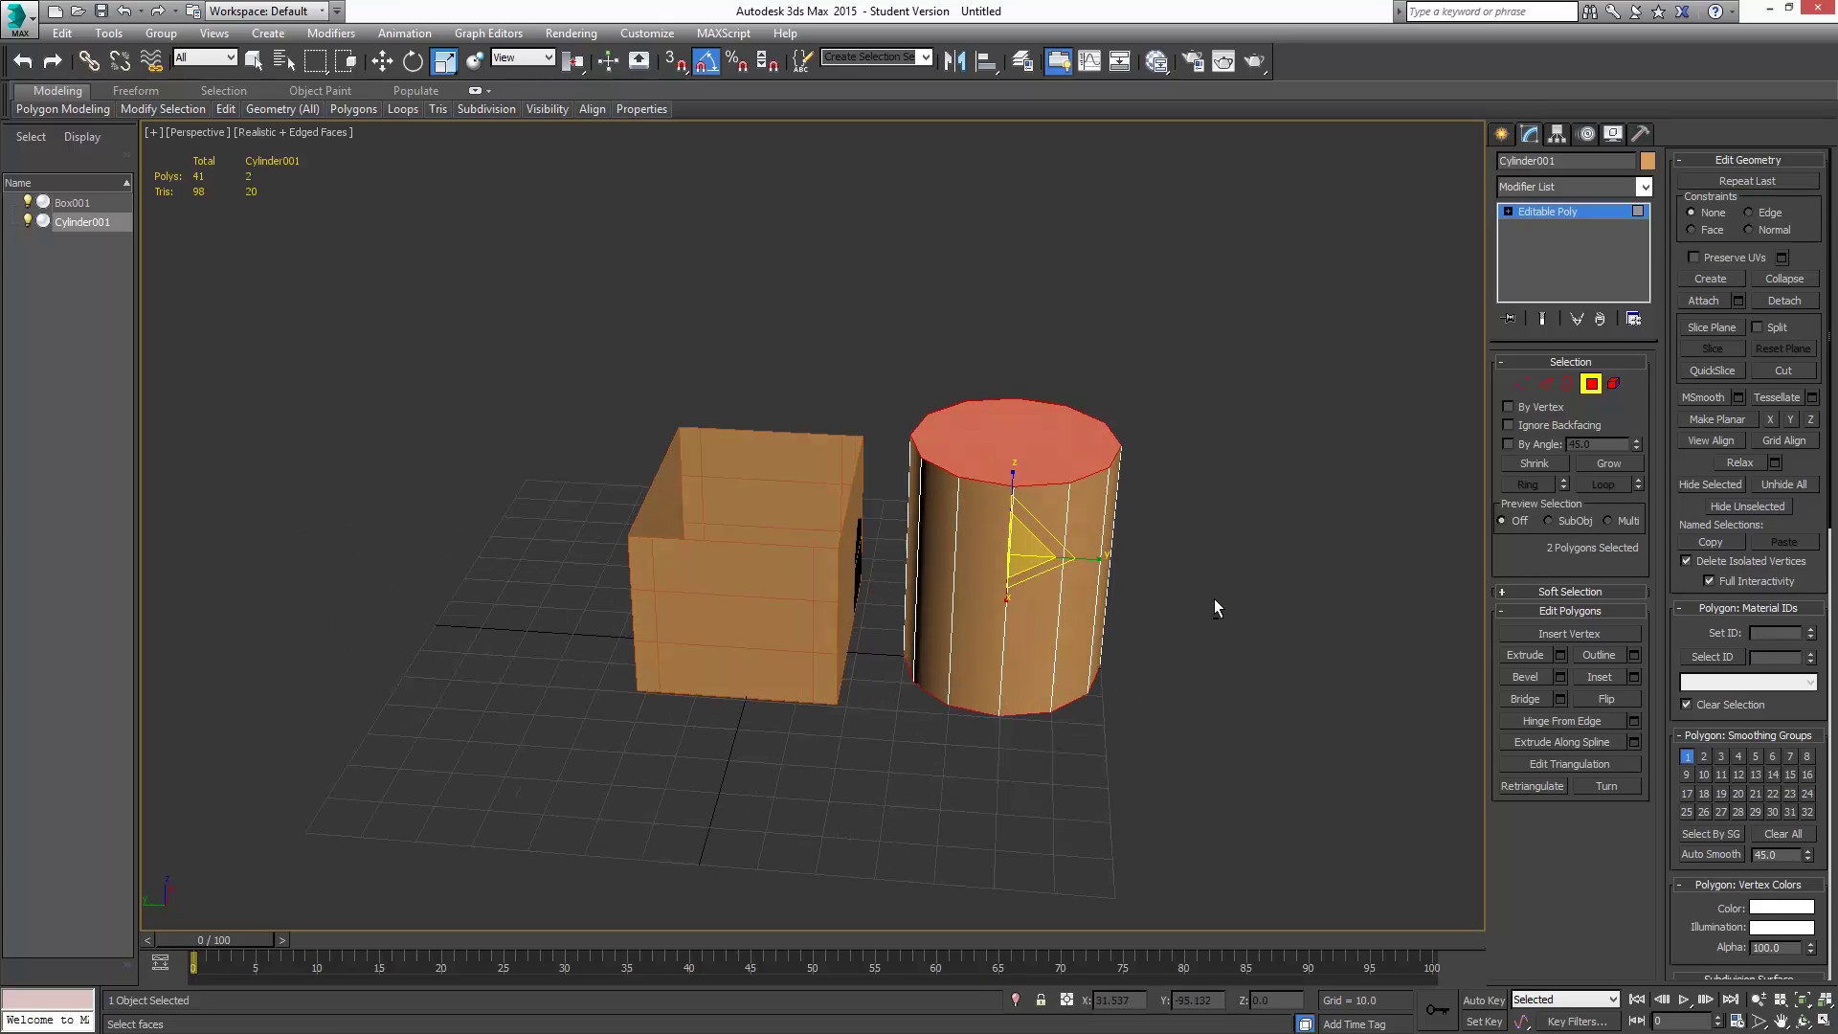
pyautogui.press('Delete')
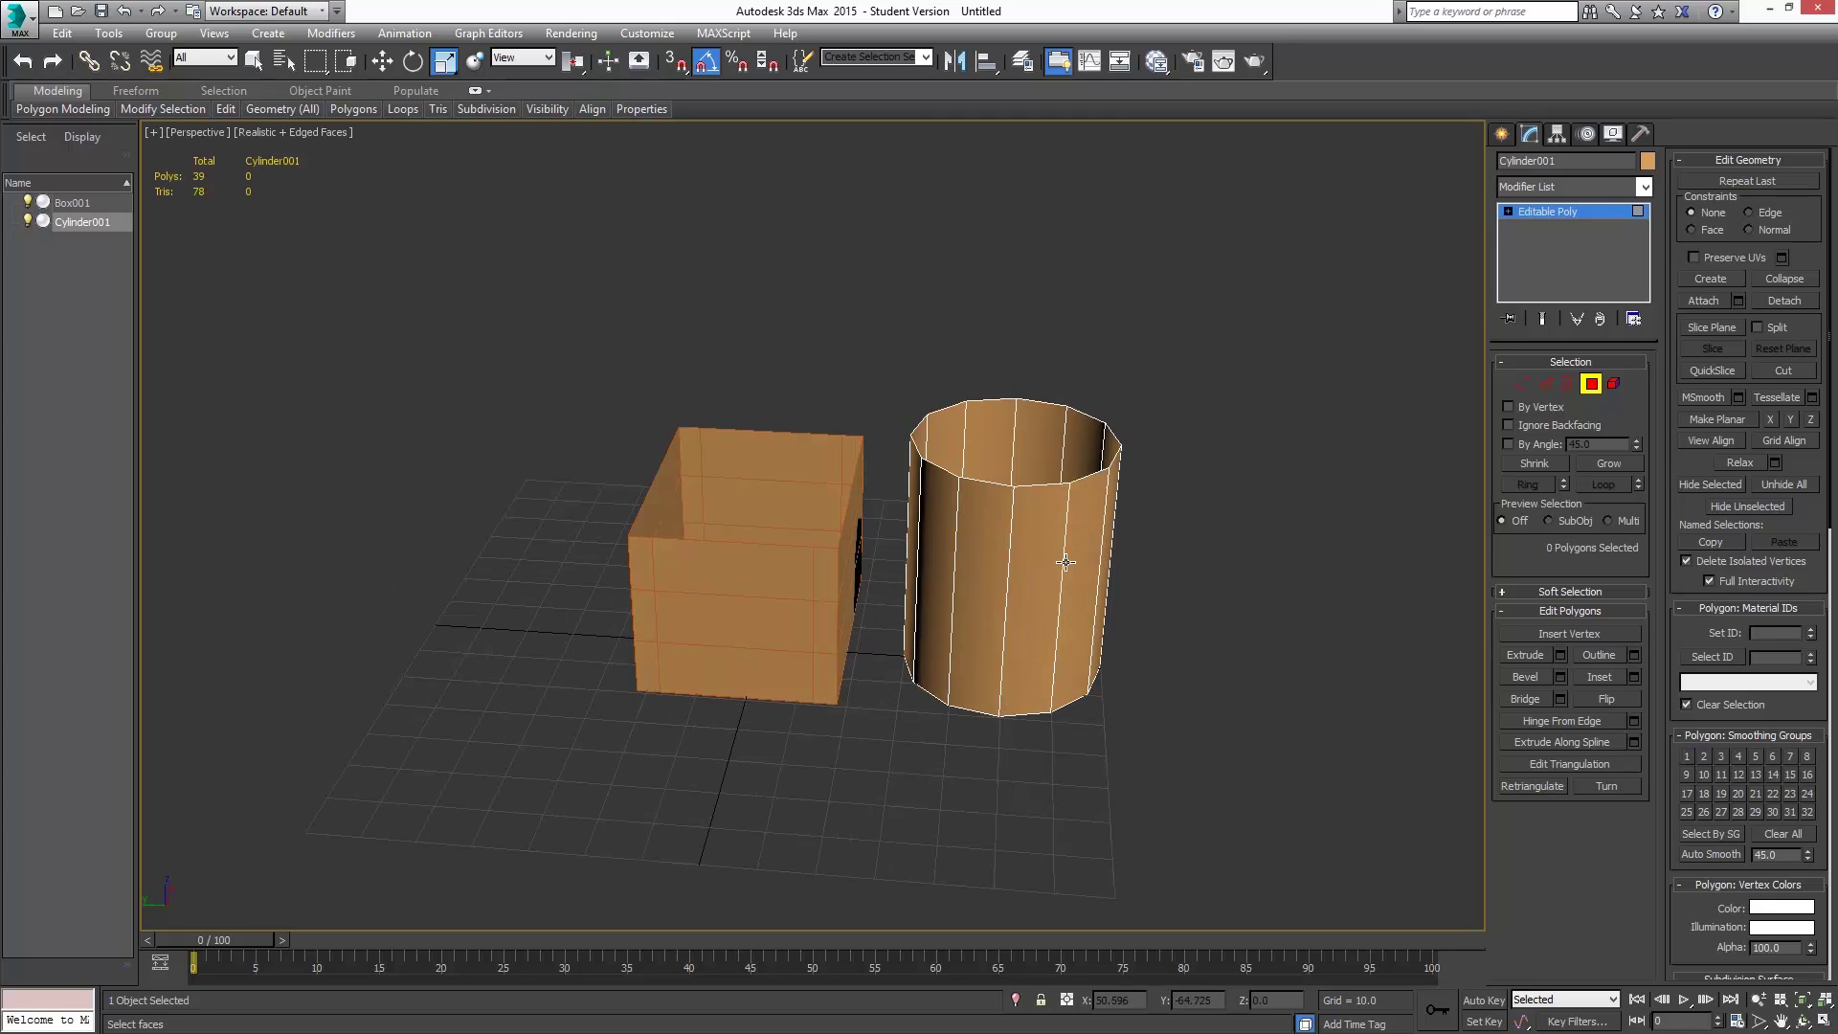
# - Delete six adjacent side polygons to leave half of the cylinder wall, and leave polygon editing
pyautogui.click(1043, 557)
pyautogui.keyDown('ctrl'); pyautogui.click(977, 544); pyautogui.keyUp('ctrl')
pyautogui.keyDown('ctrl'); pyautogui.click(945, 532); pyautogui.keyUp('ctrl')
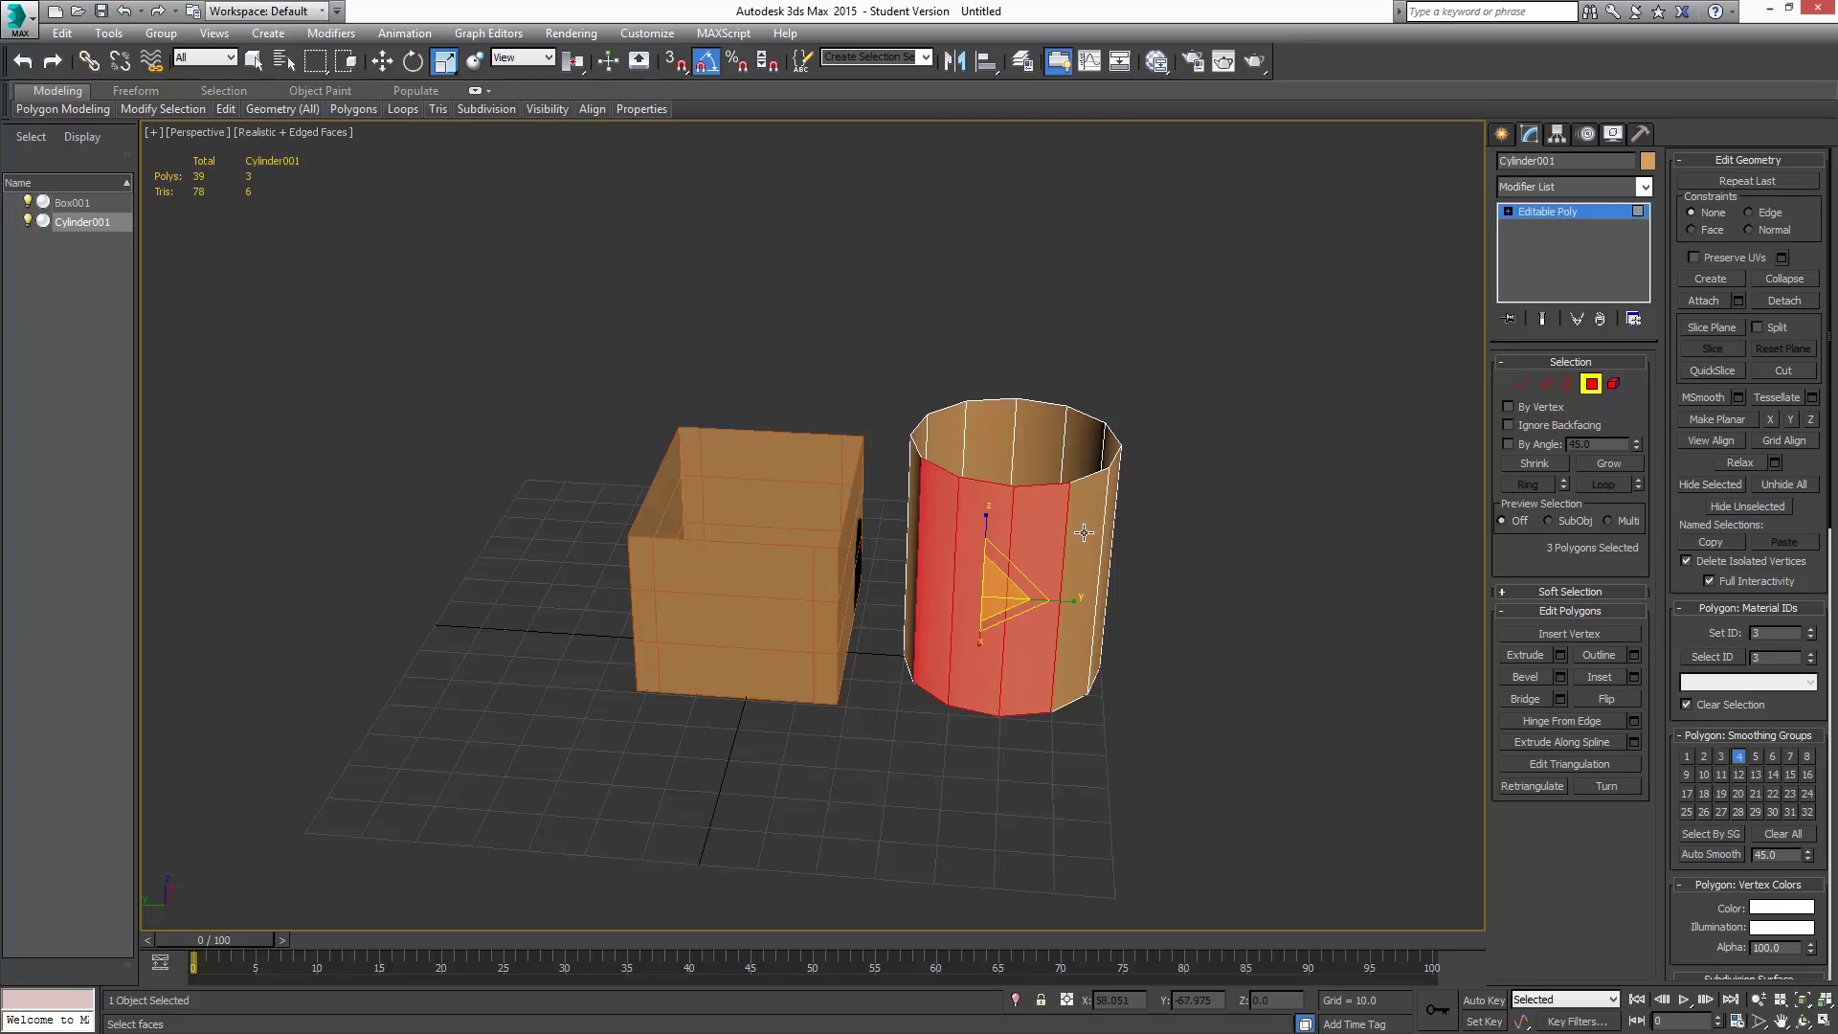
pyautogui.keyDown('ctrl'); pyautogui.click(1084, 532); pyautogui.keyUp('ctrl')
pyautogui.keyDown('alt'); pyautogui.moveTo(1163, 560); pyautogui.dragTo(1202, 568, button='middle'); pyautogui.keyUp('alt')
pyautogui.keyDown('ctrl'); pyautogui.click(1110, 584); pyautogui.keyUp('ctrl')
pyautogui.keyDown('ctrl'); pyautogui.click(904, 523); pyautogui.keyUp('ctrl')
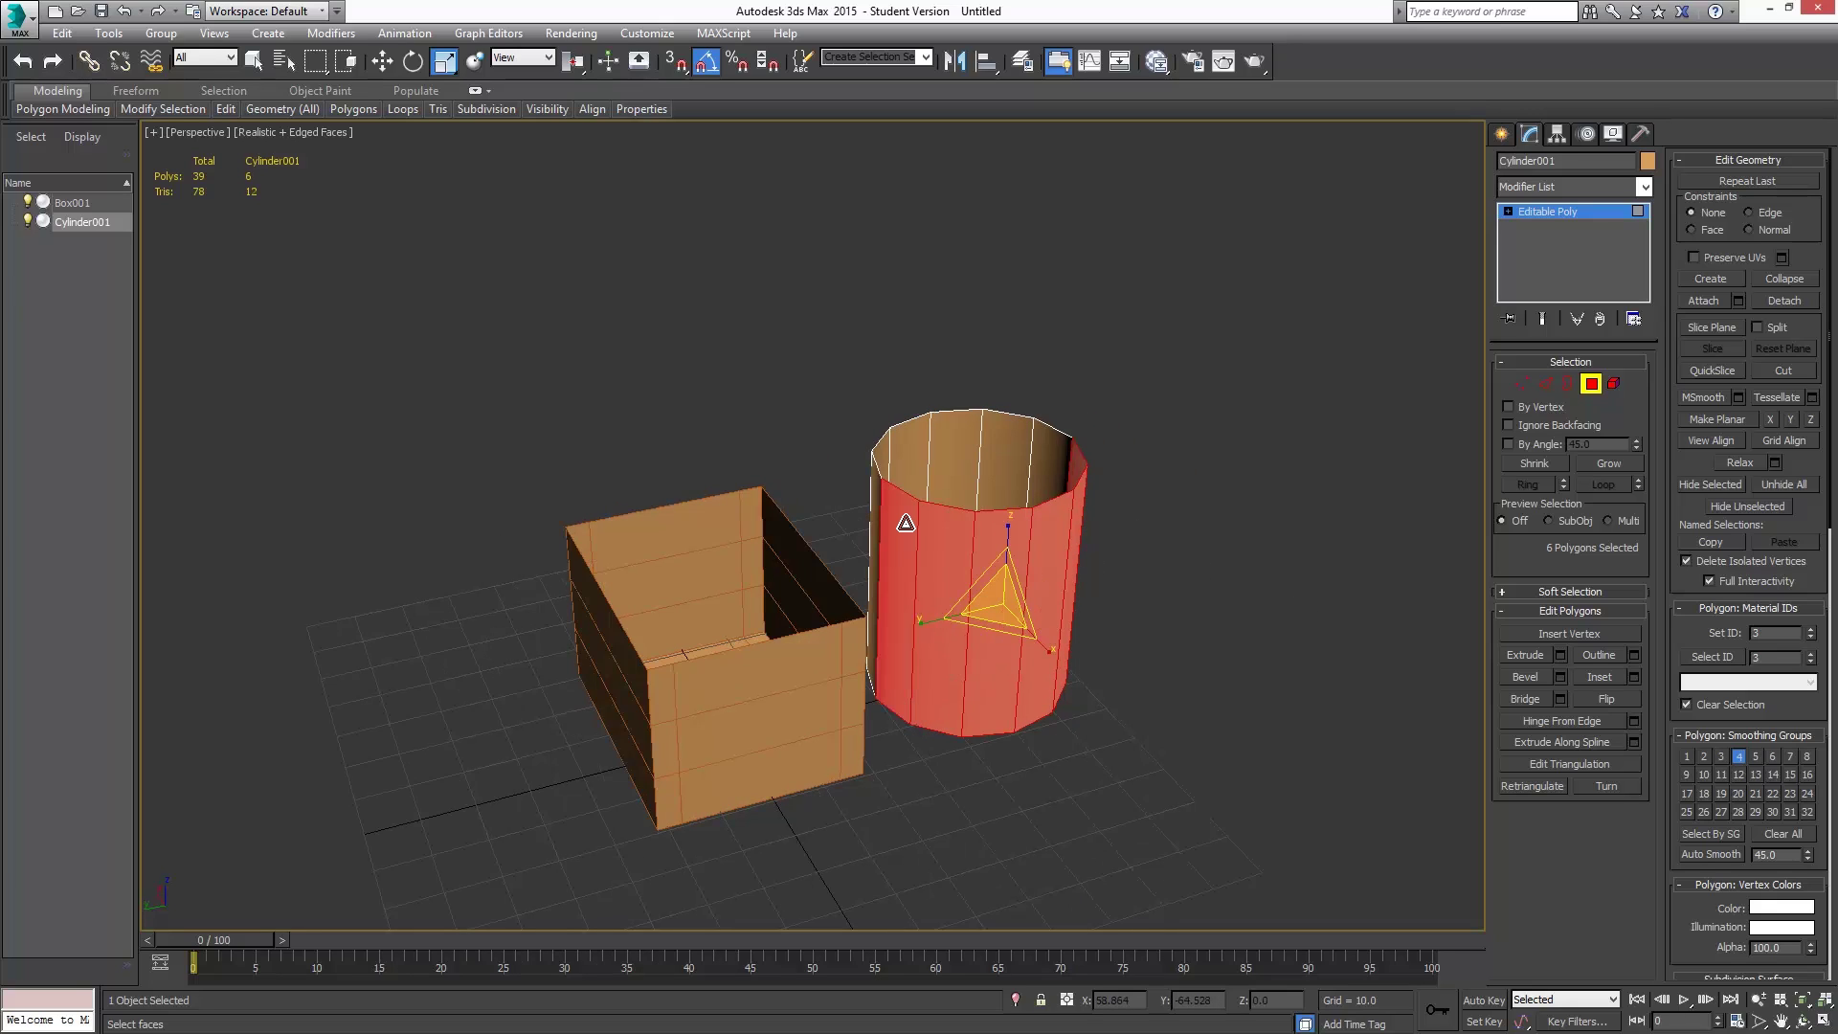
pyautogui.press('Delete')
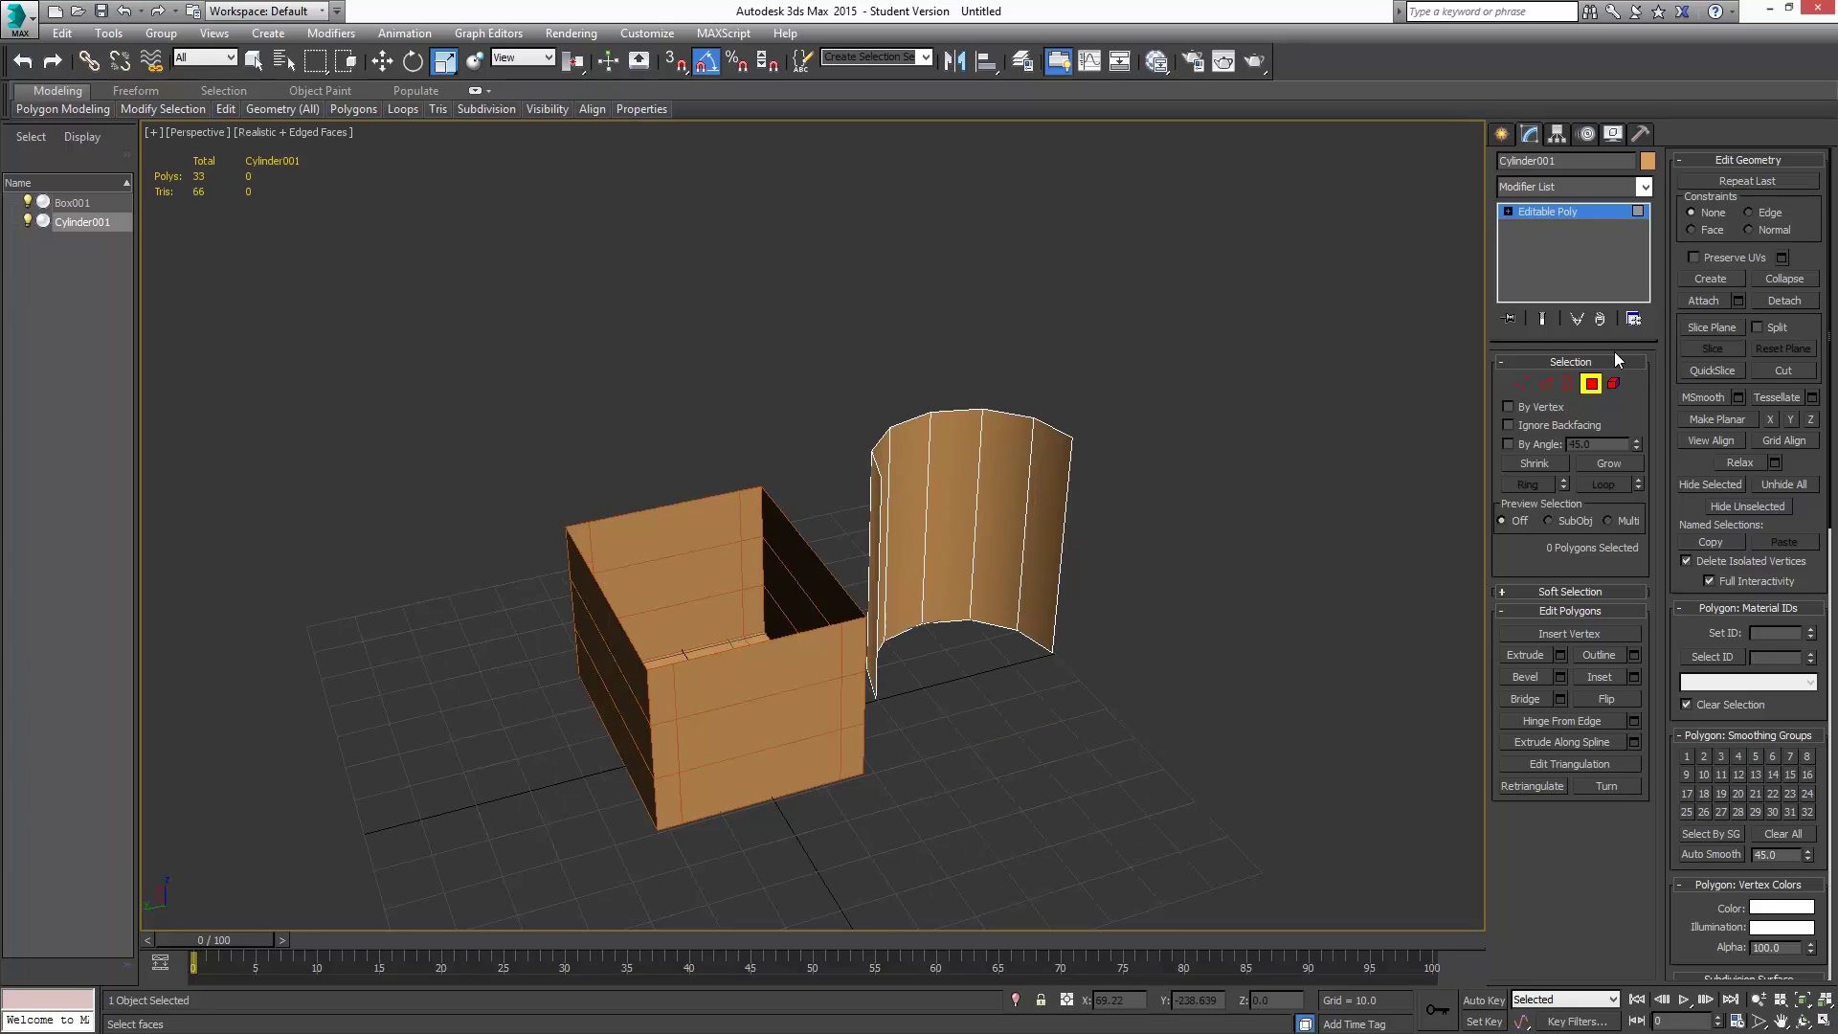
pyautogui.click(1589, 388)
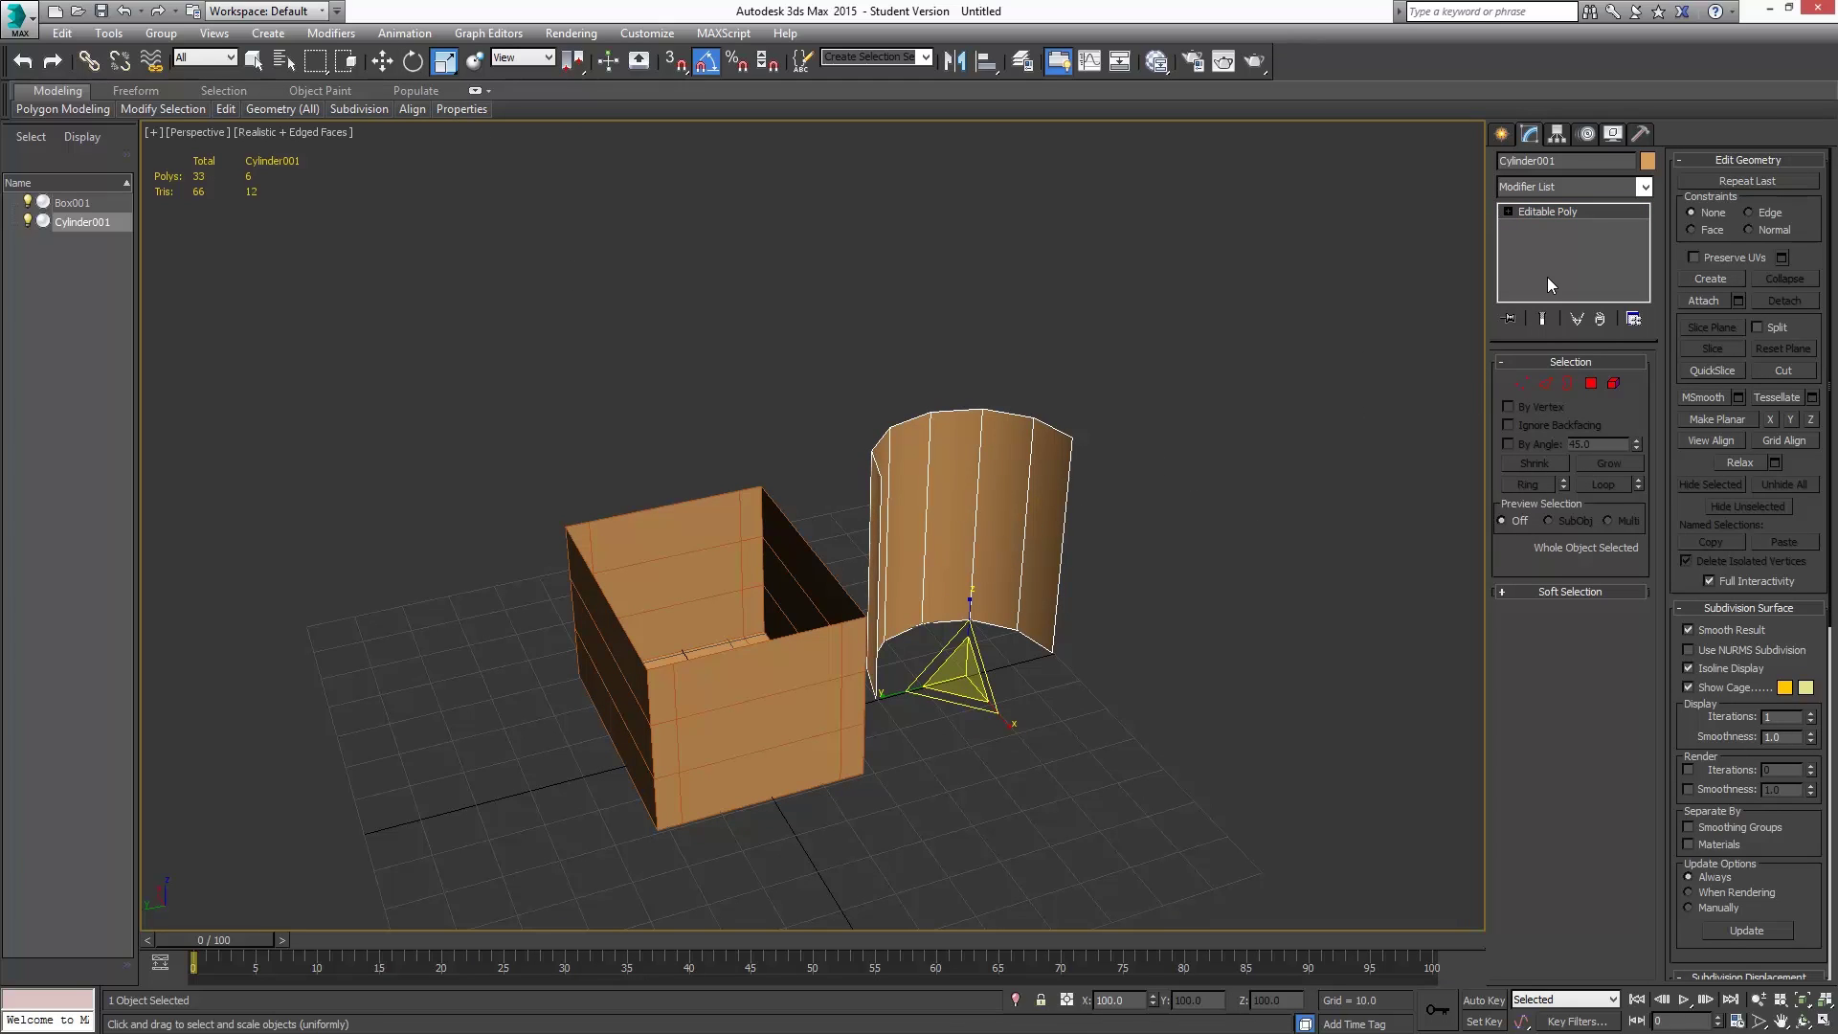
# - Center the half-cylinder's pivot on the object, affecting only the pivot
pyautogui.click(1557, 135)
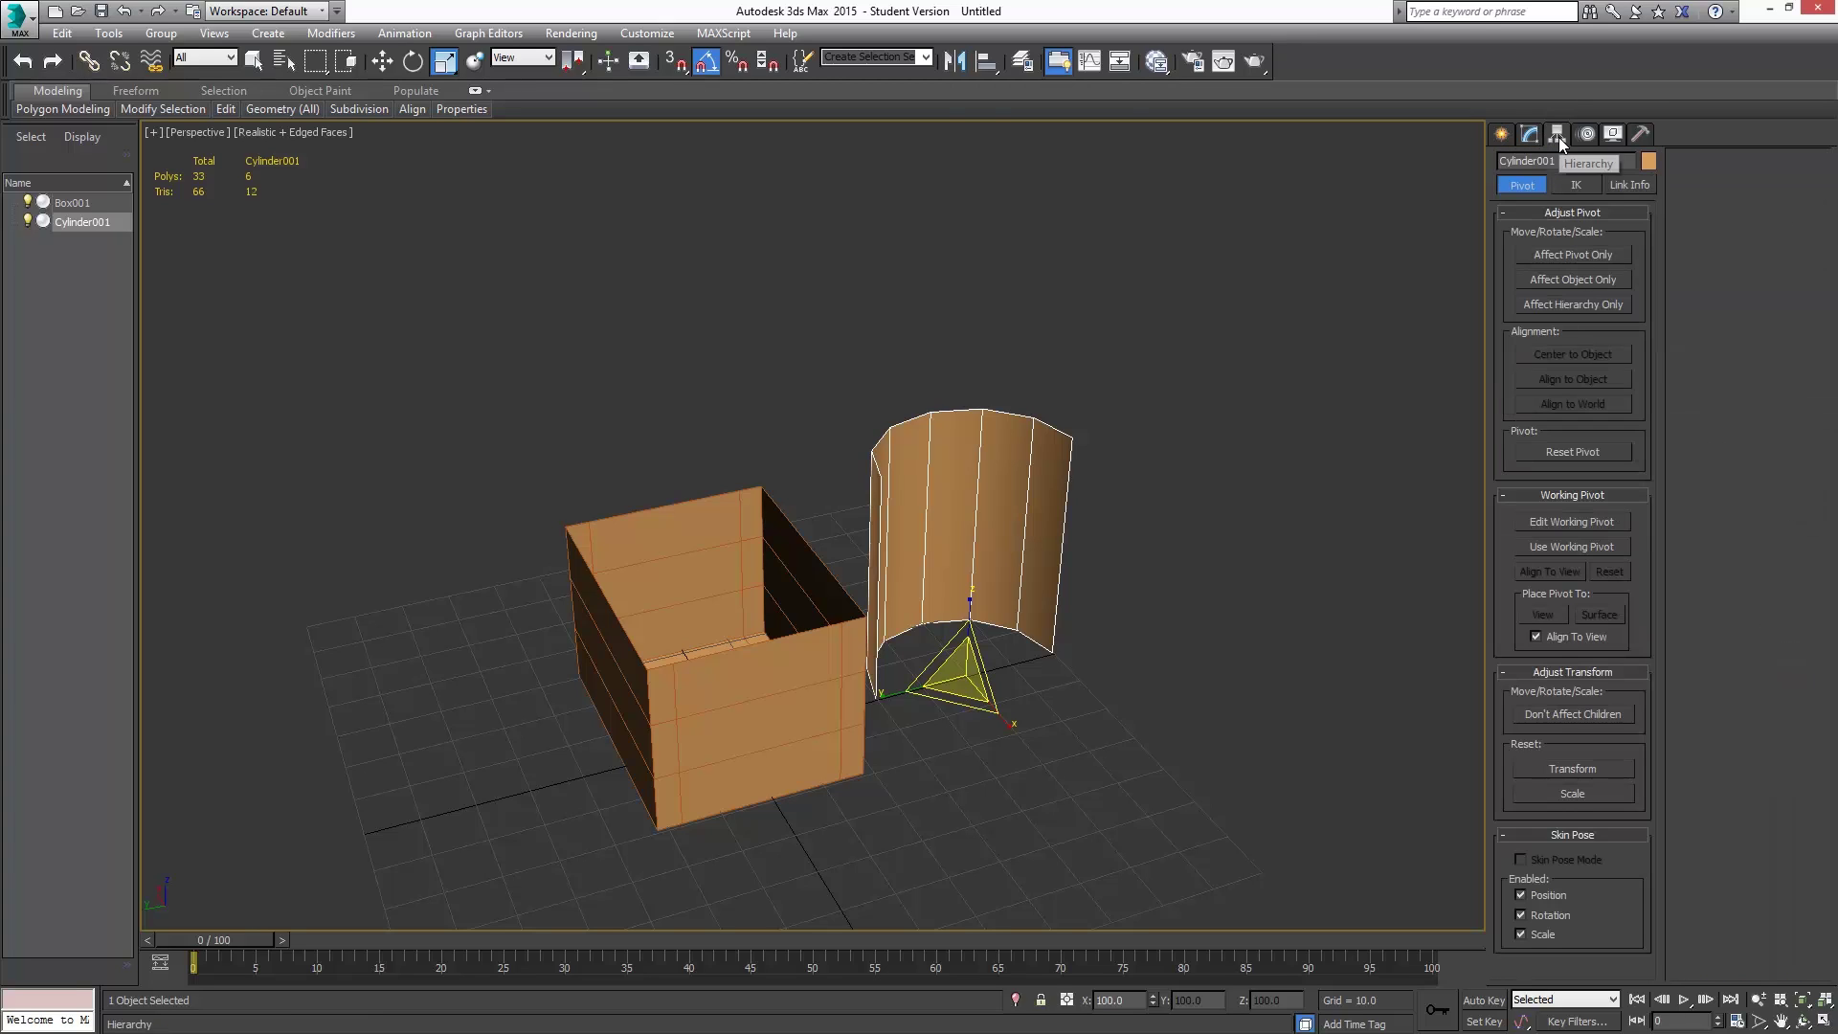
pyautogui.click(1616, 256)
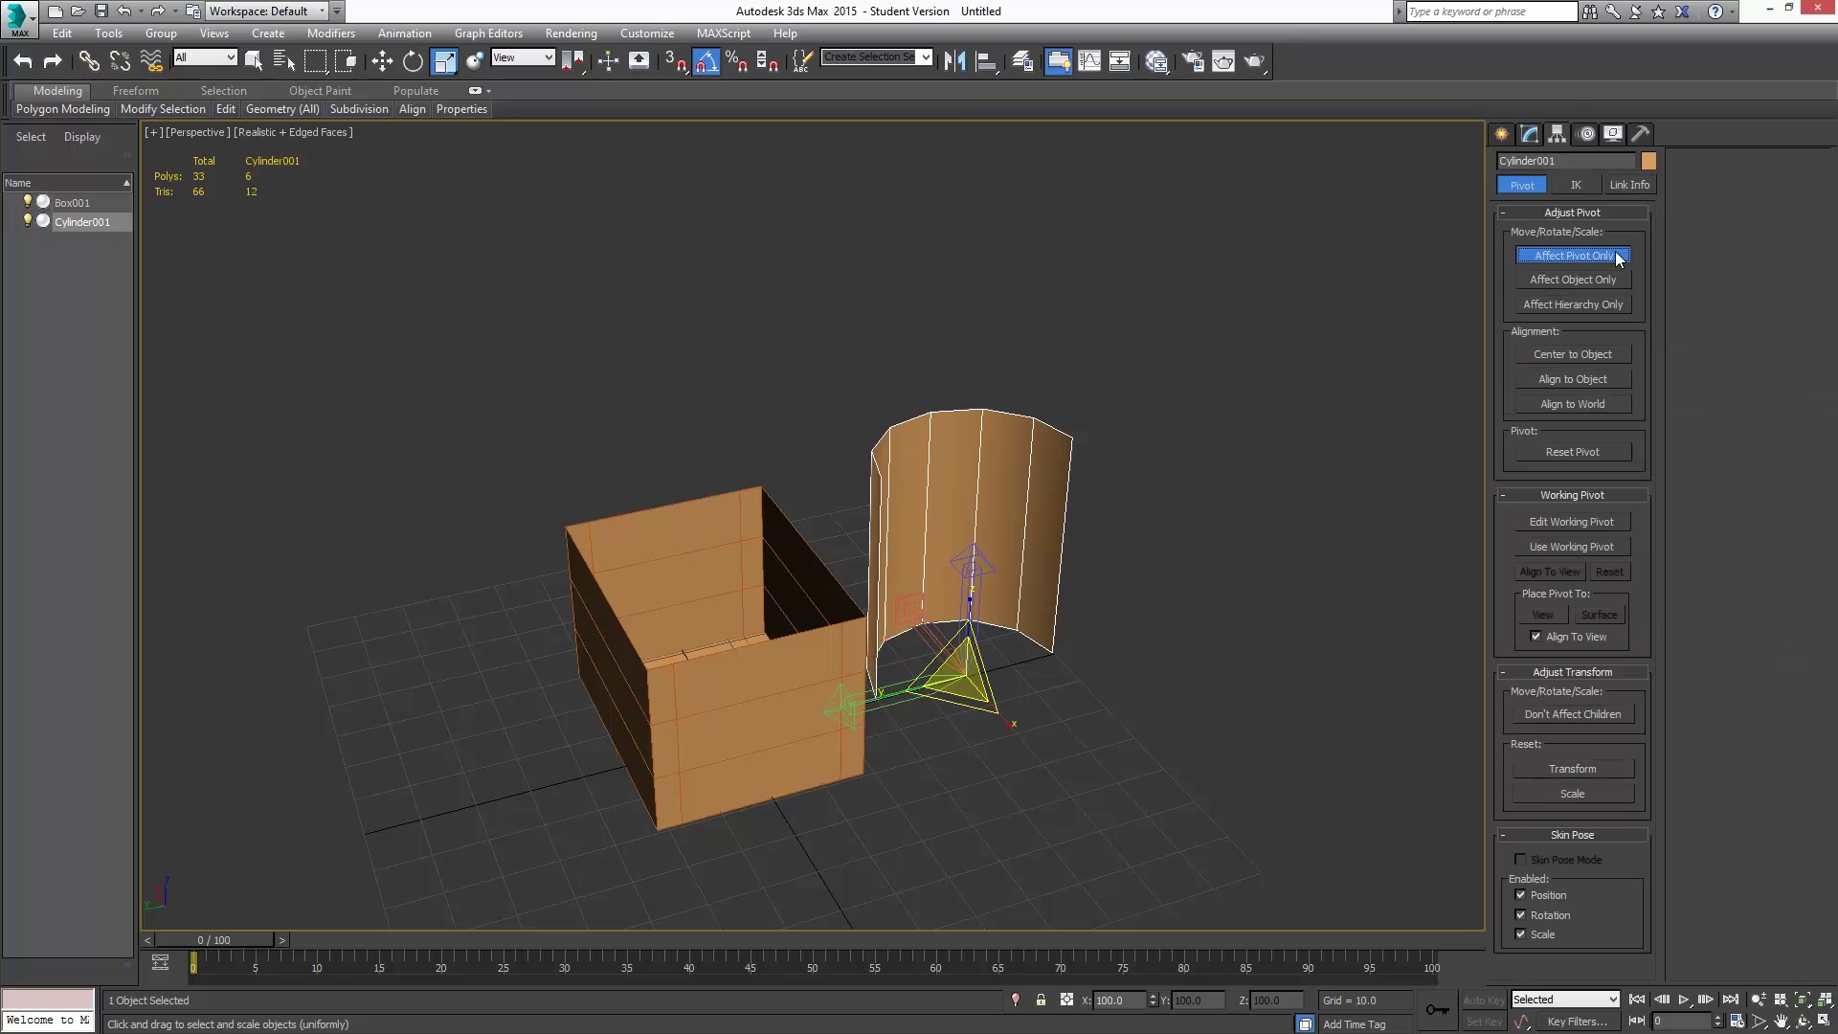
pyautogui.click(1575, 353)
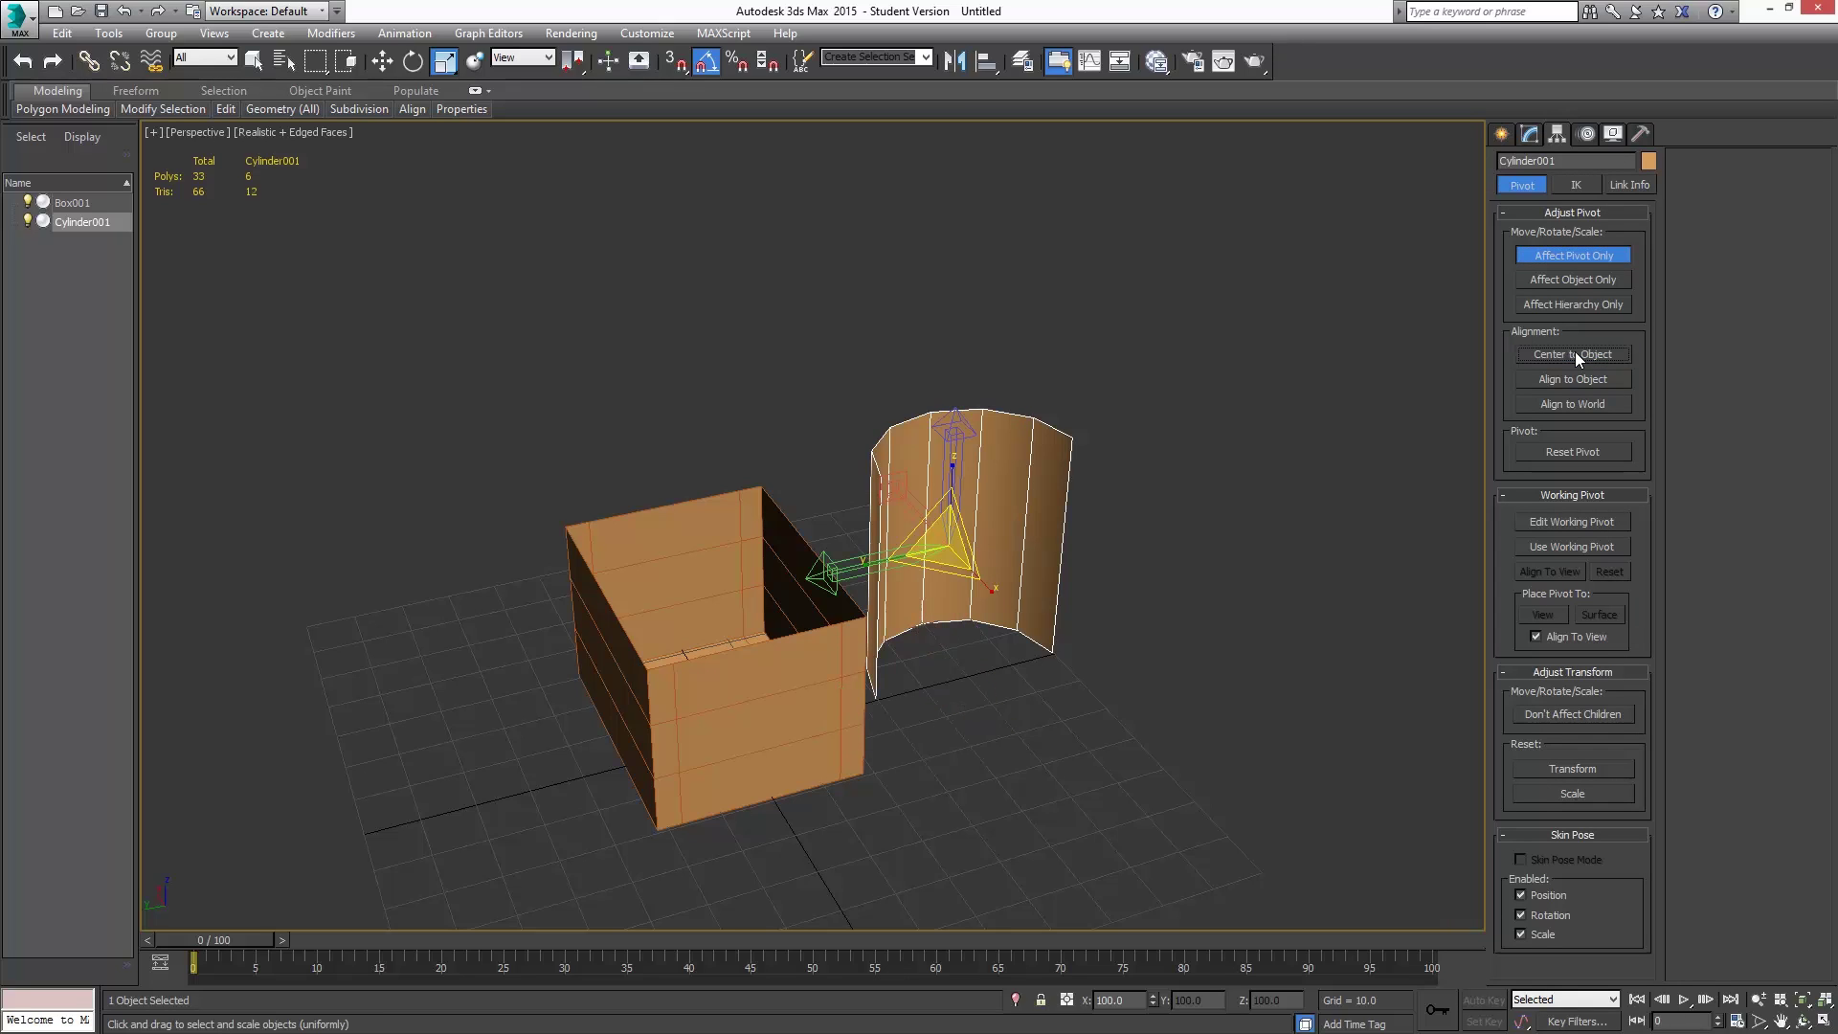
pyautogui.click(1558, 256)
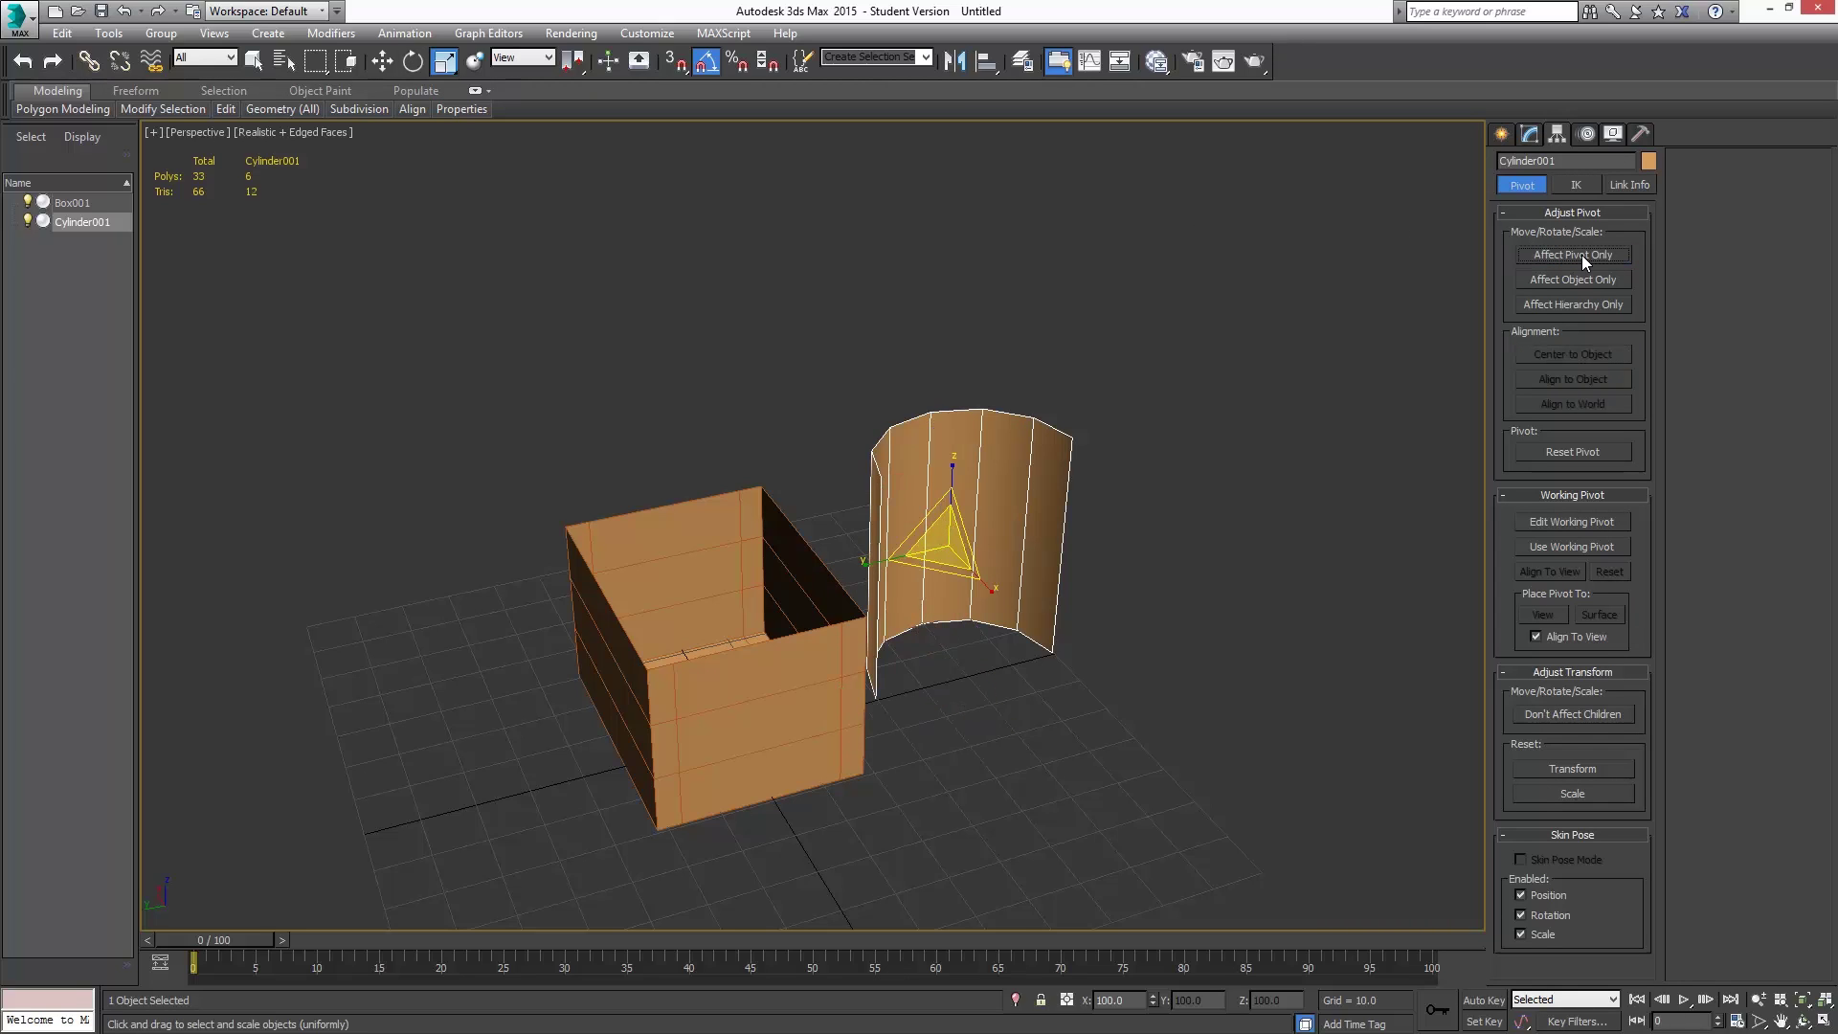
# - Rotate the half-cylinder -90 degrees about Y so it lies as an arch with its open side down
pyautogui.click(412, 60)
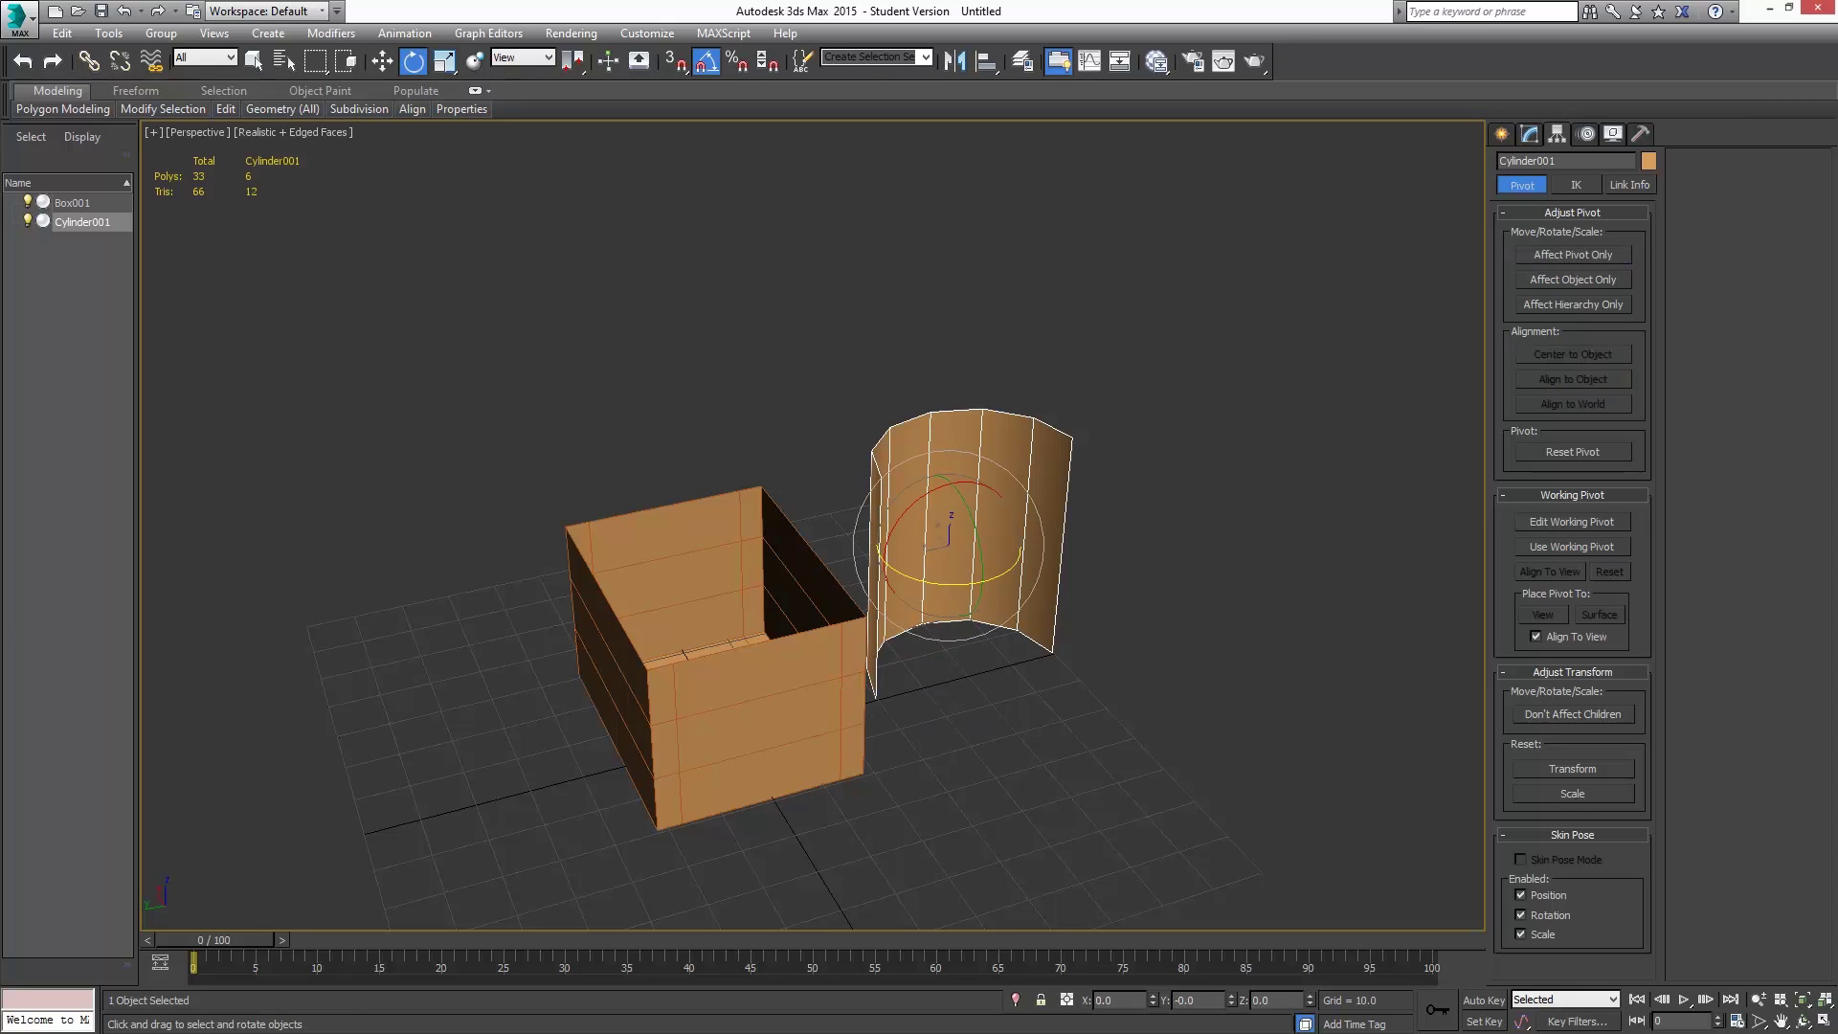
pyautogui.click(705, 60)
pyautogui.moveTo(974, 555); pyautogui.dragTo(1141, 365)
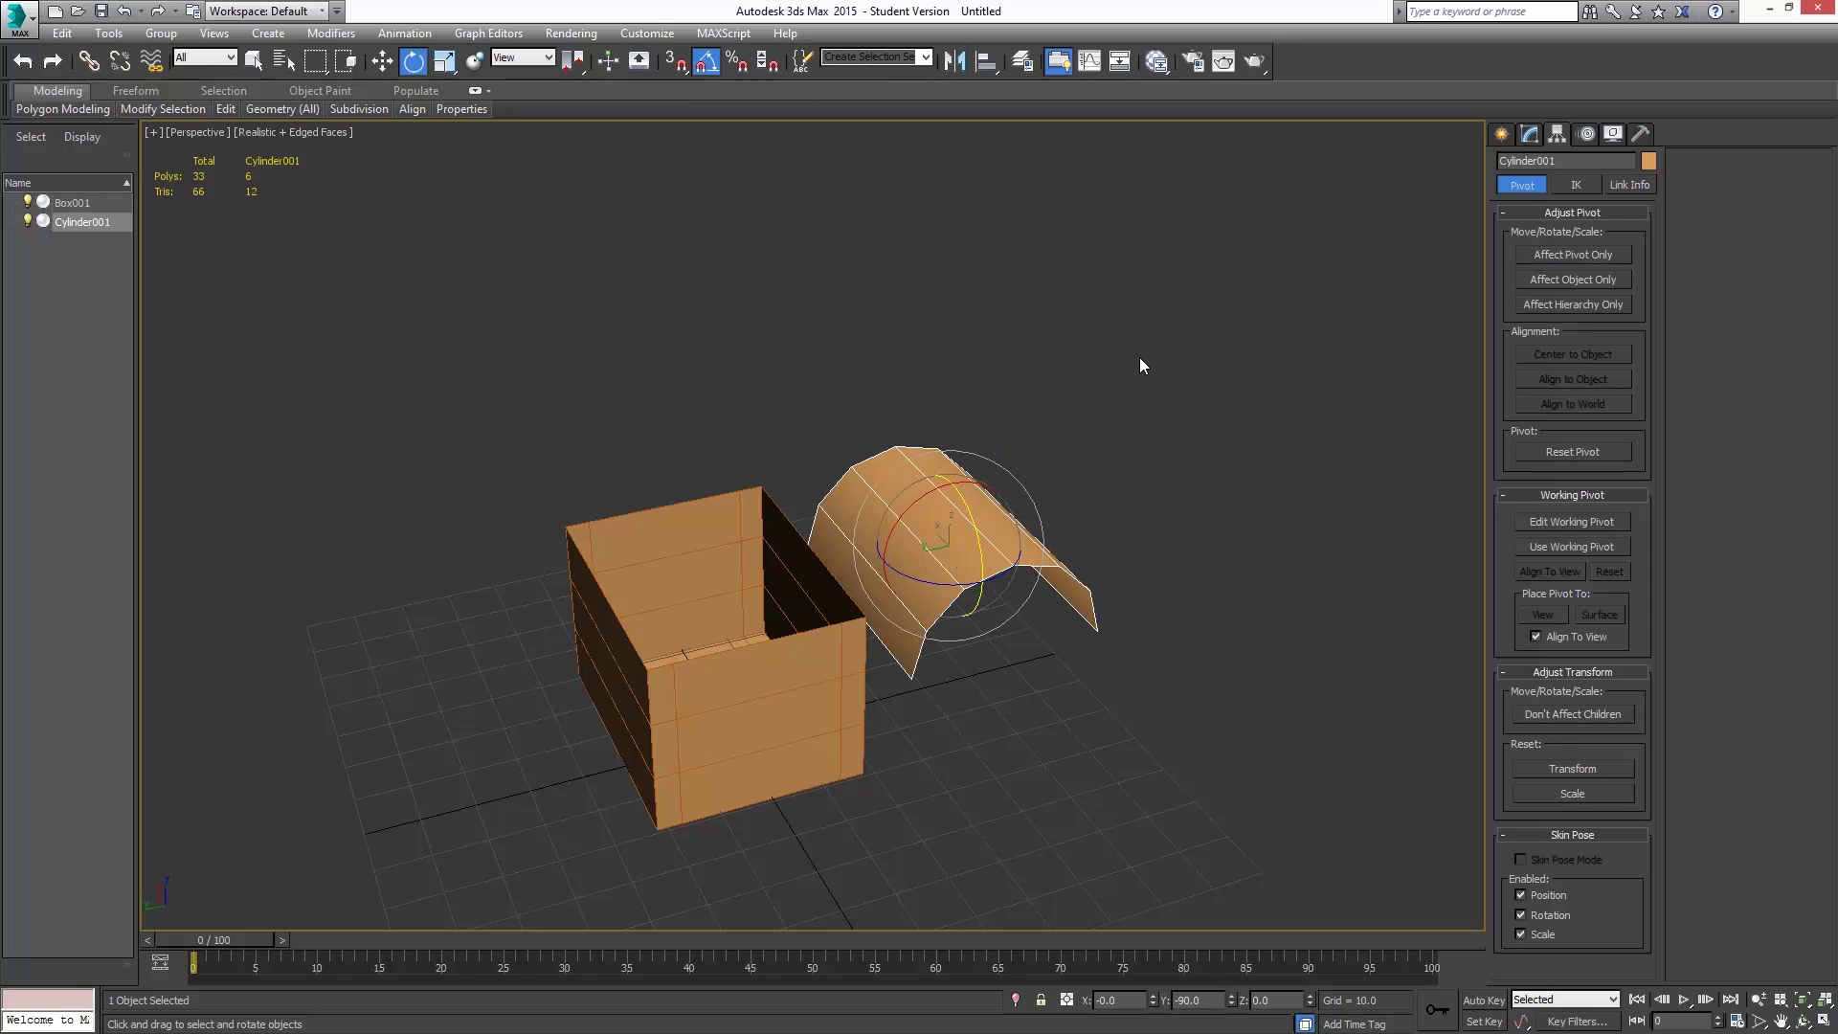
# - Move the half-cylinder to the world origin by setting its X, Y and Z position to 0
pyautogui.click(383, 61)
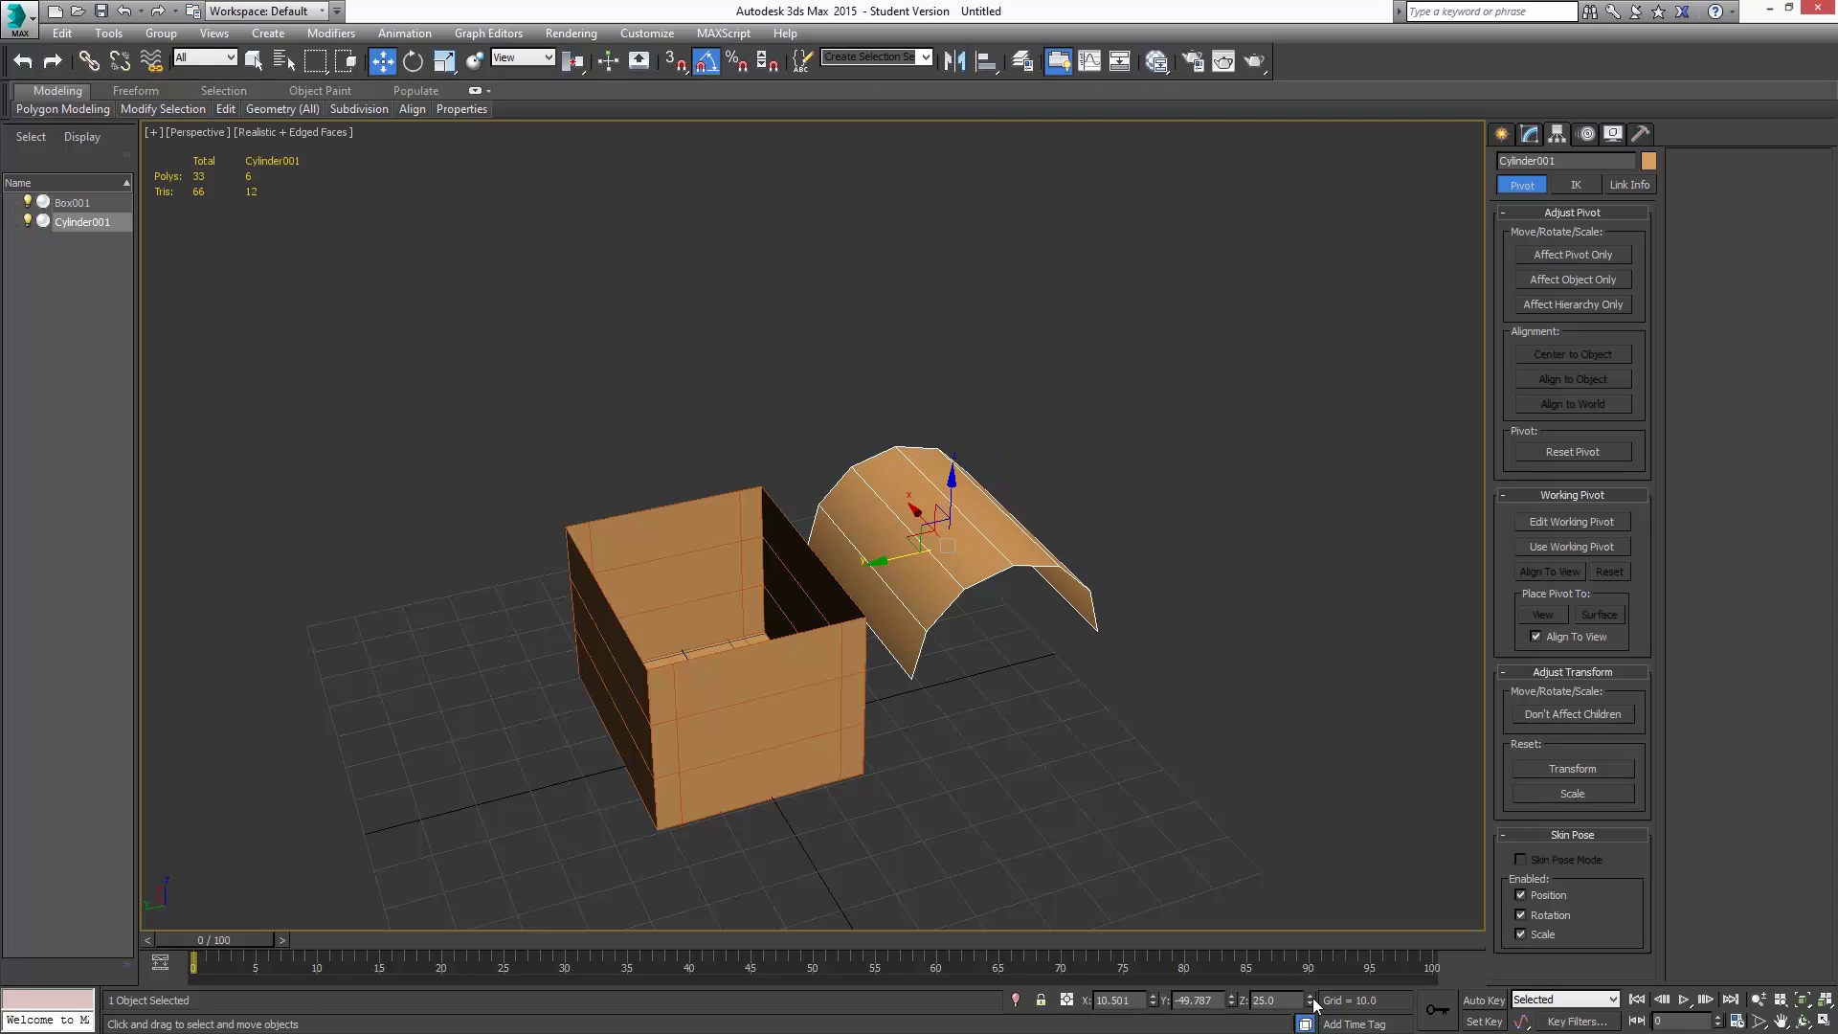
pyautogui.rightClick(1153, 1000)
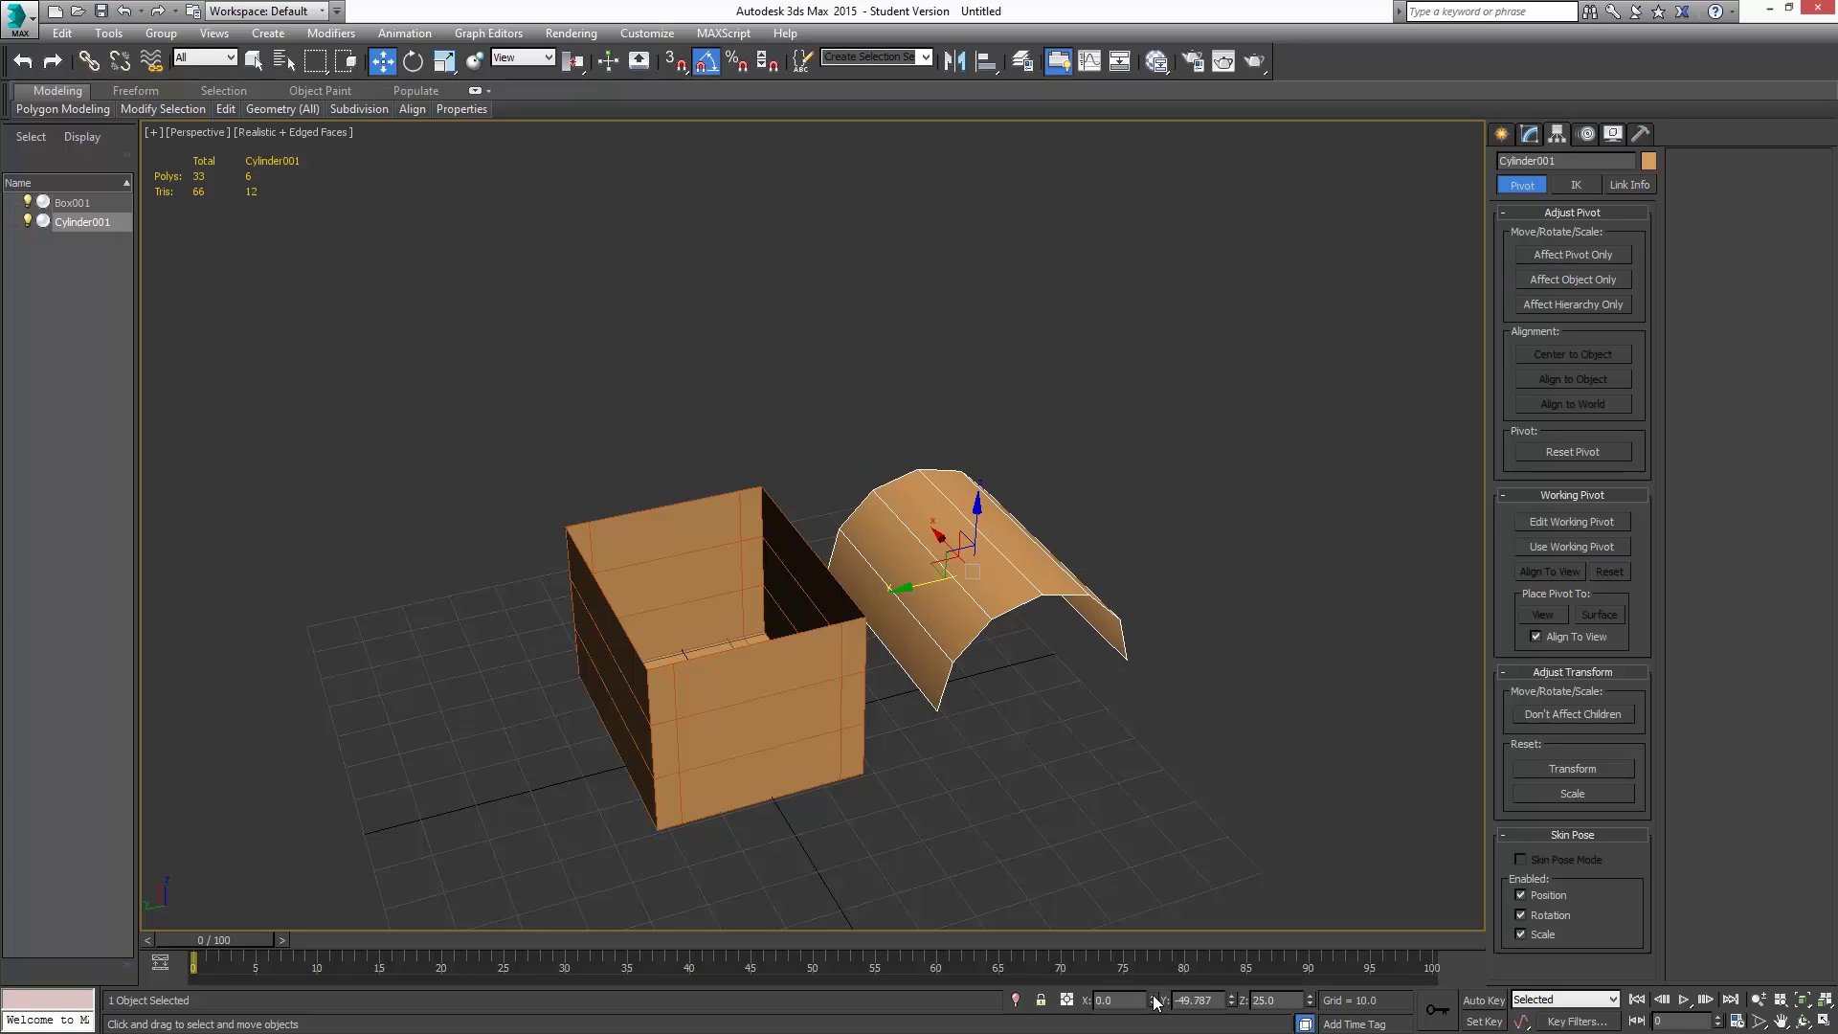
pyautogui.rightClick(1232, 1001)
pyautogui.rightClick(1309, 1000)
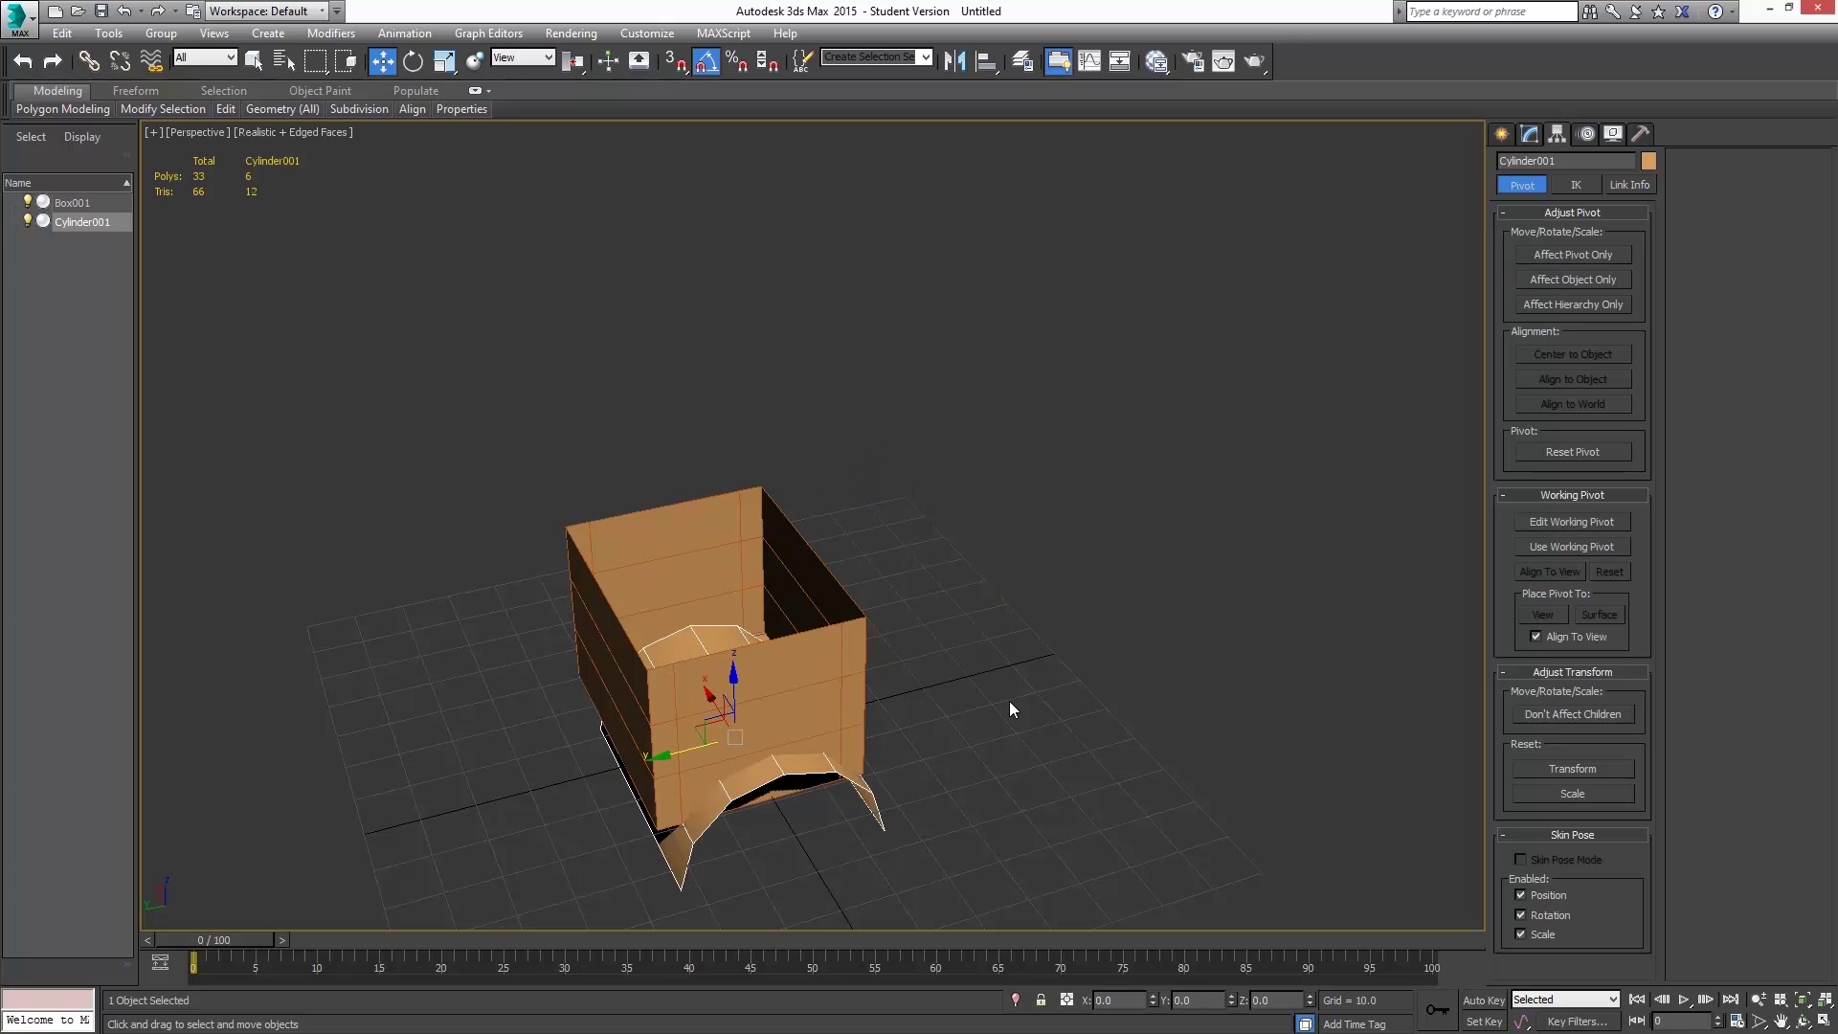
# - Center the box on the world origin by setting its X and Y position to 0
pyautogui.click(825, 656)
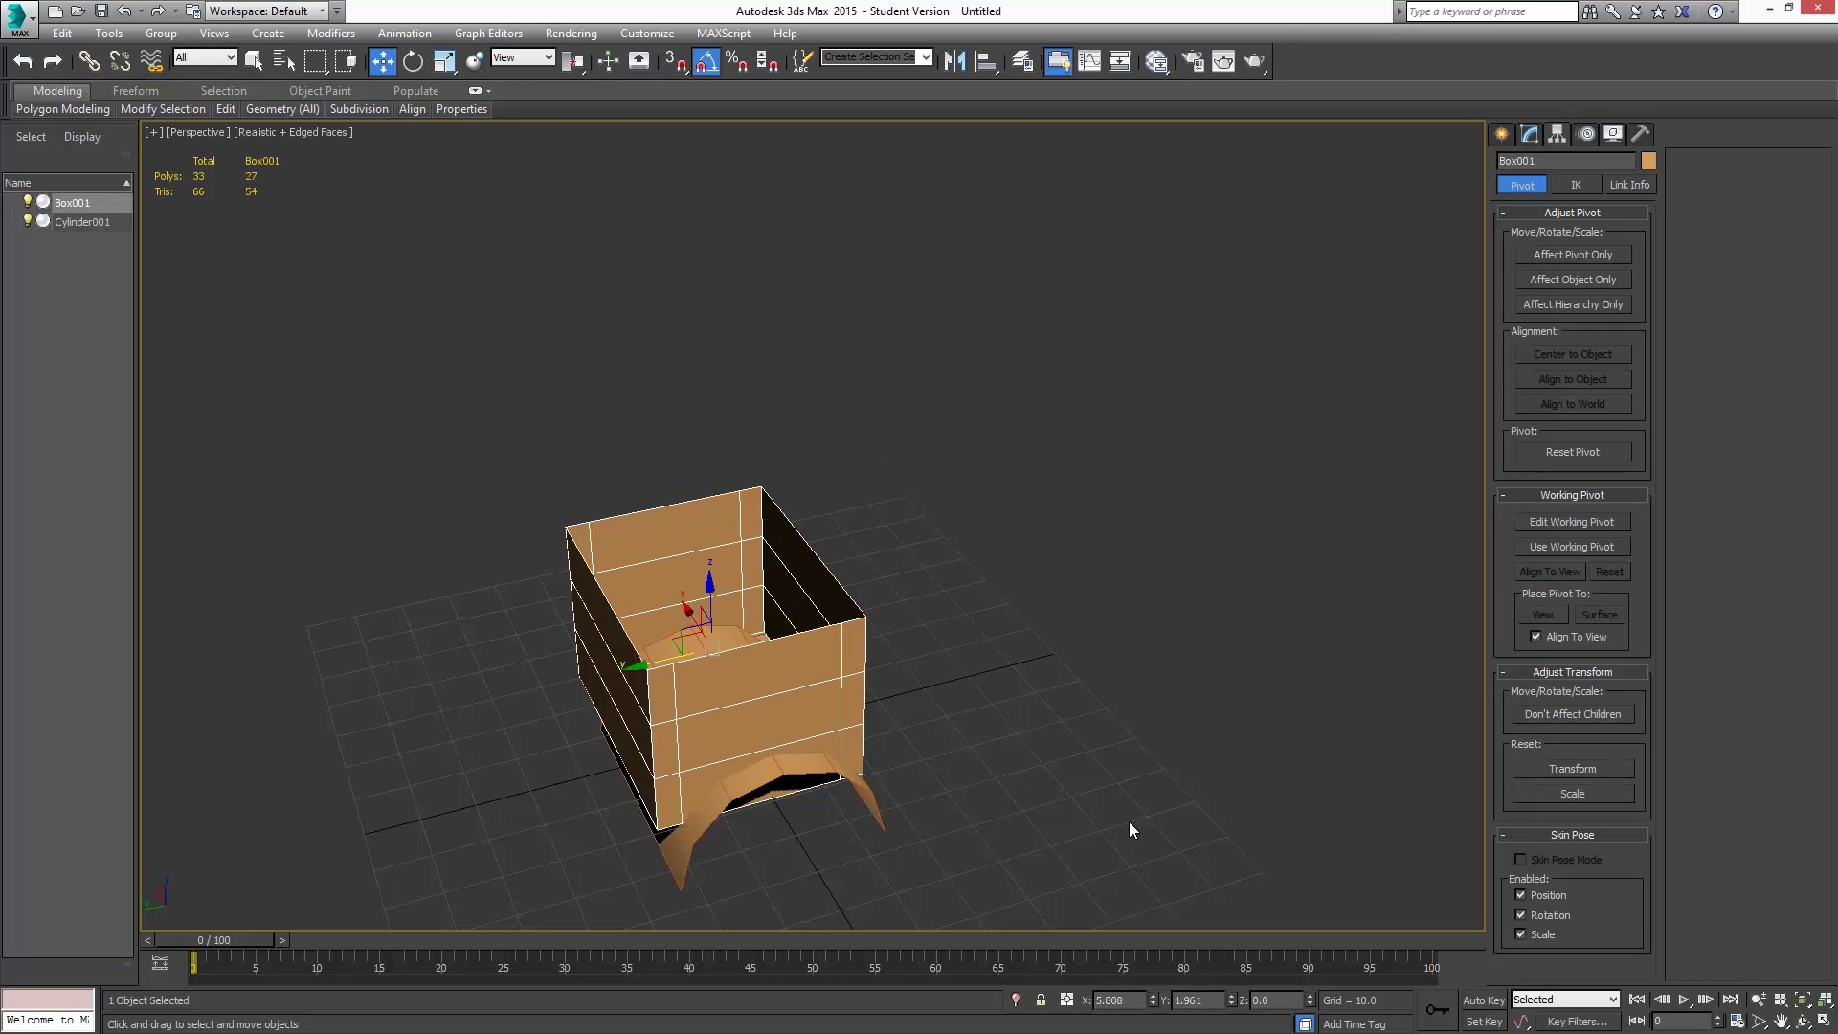
pyautogui.rightClick(1153, 1000)
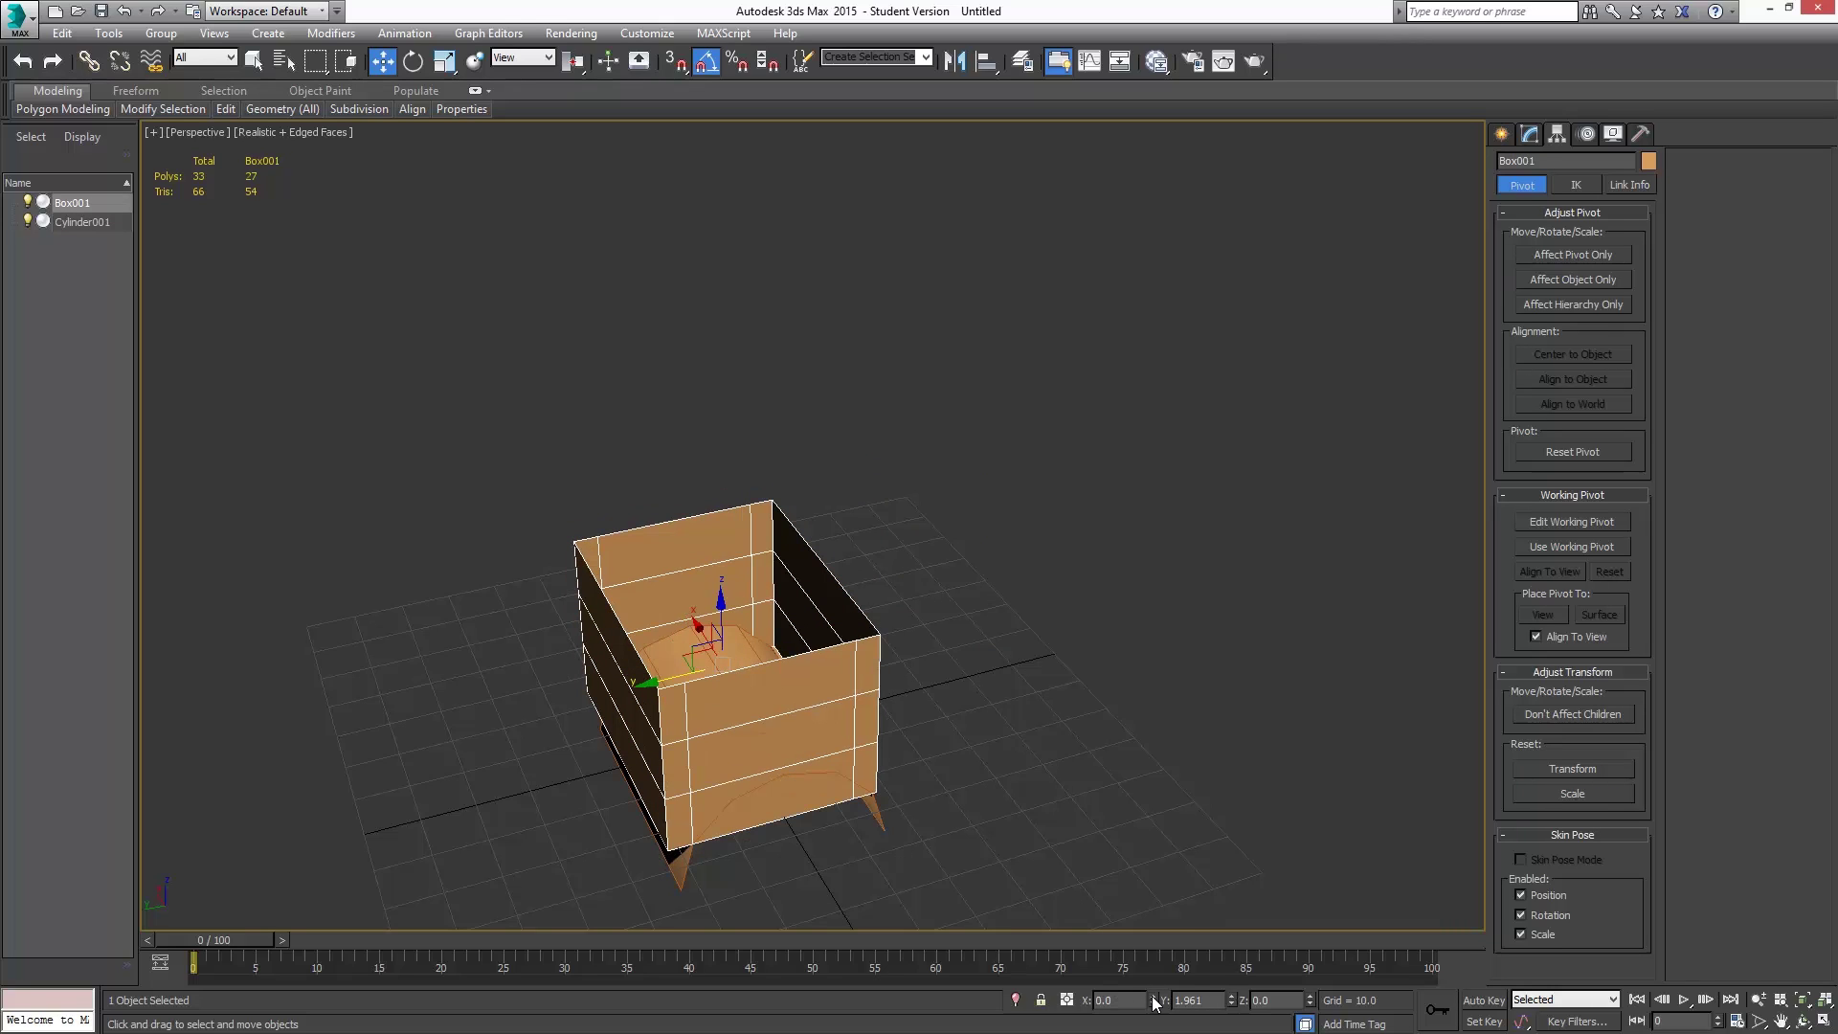
pyautogui.rightClick(1232, 1000)
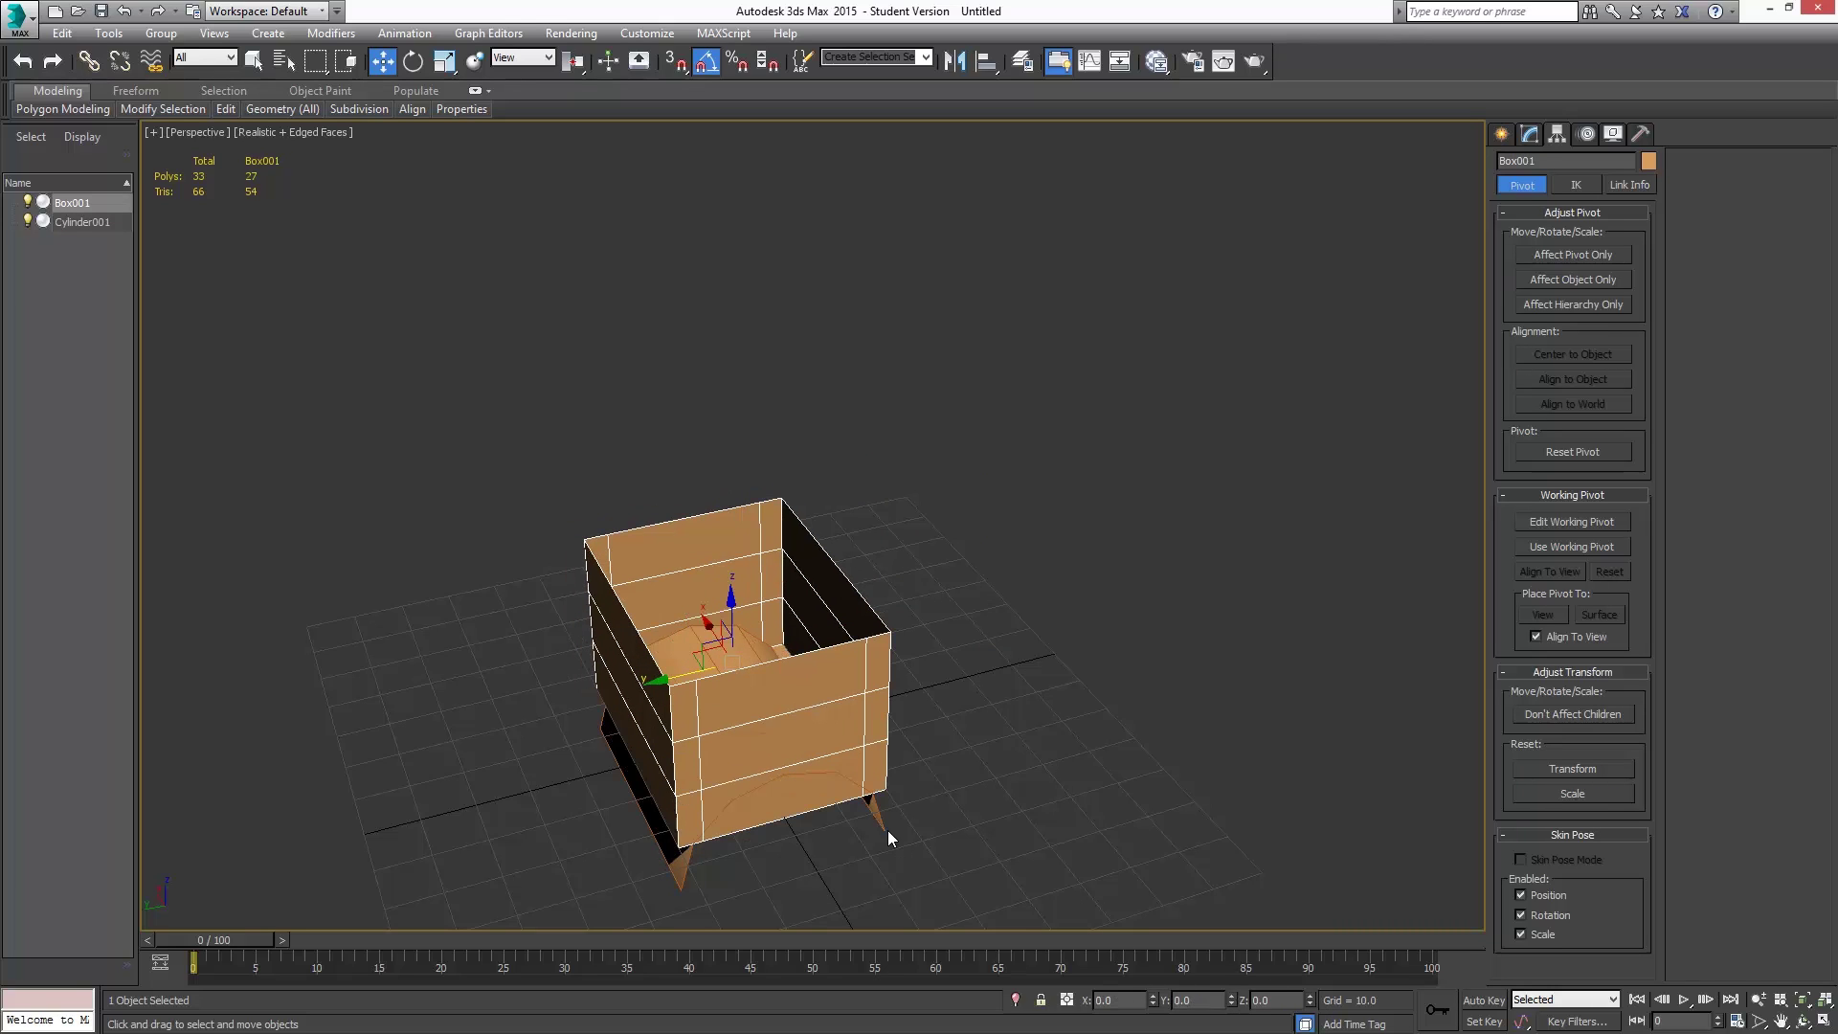
# - Raise the half-cylinder along Z to about 45.3 so it sits on the box's top edges as a lid
pyautogui.click(682, 858)
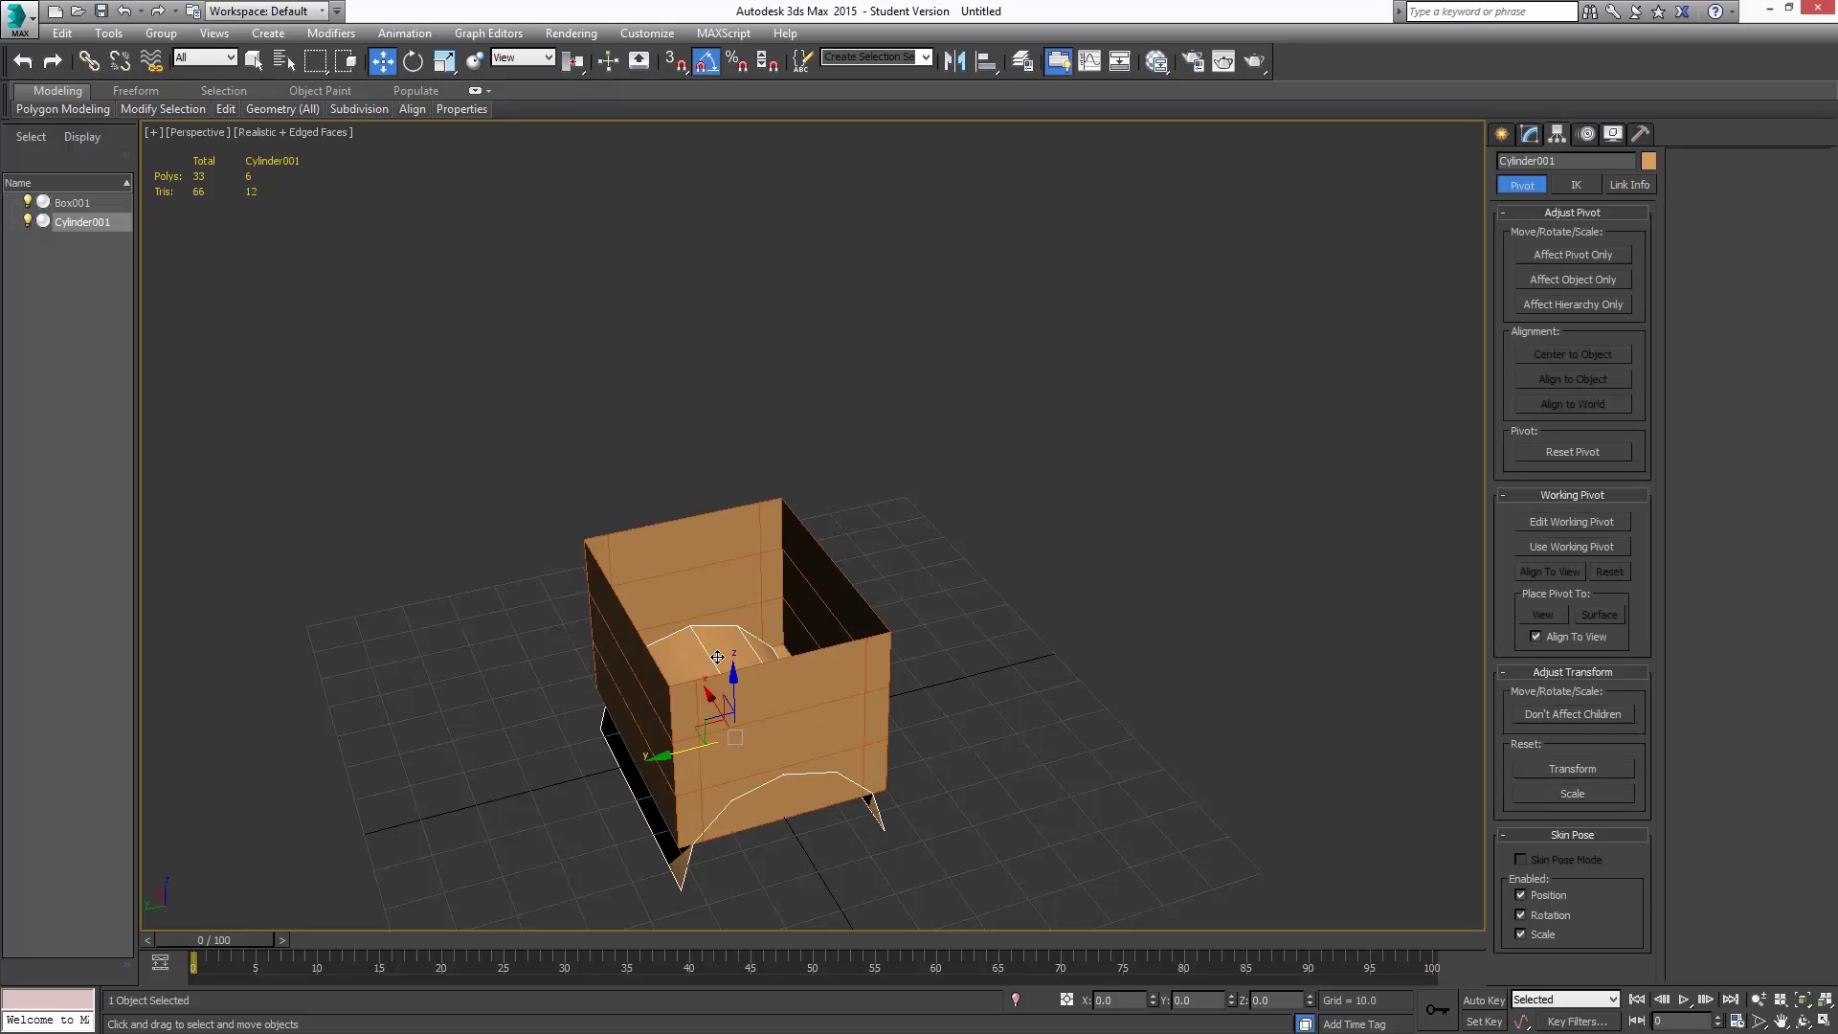
pyautogui.moveTo(735, 691); pyautogui.dragTo(723, 484)
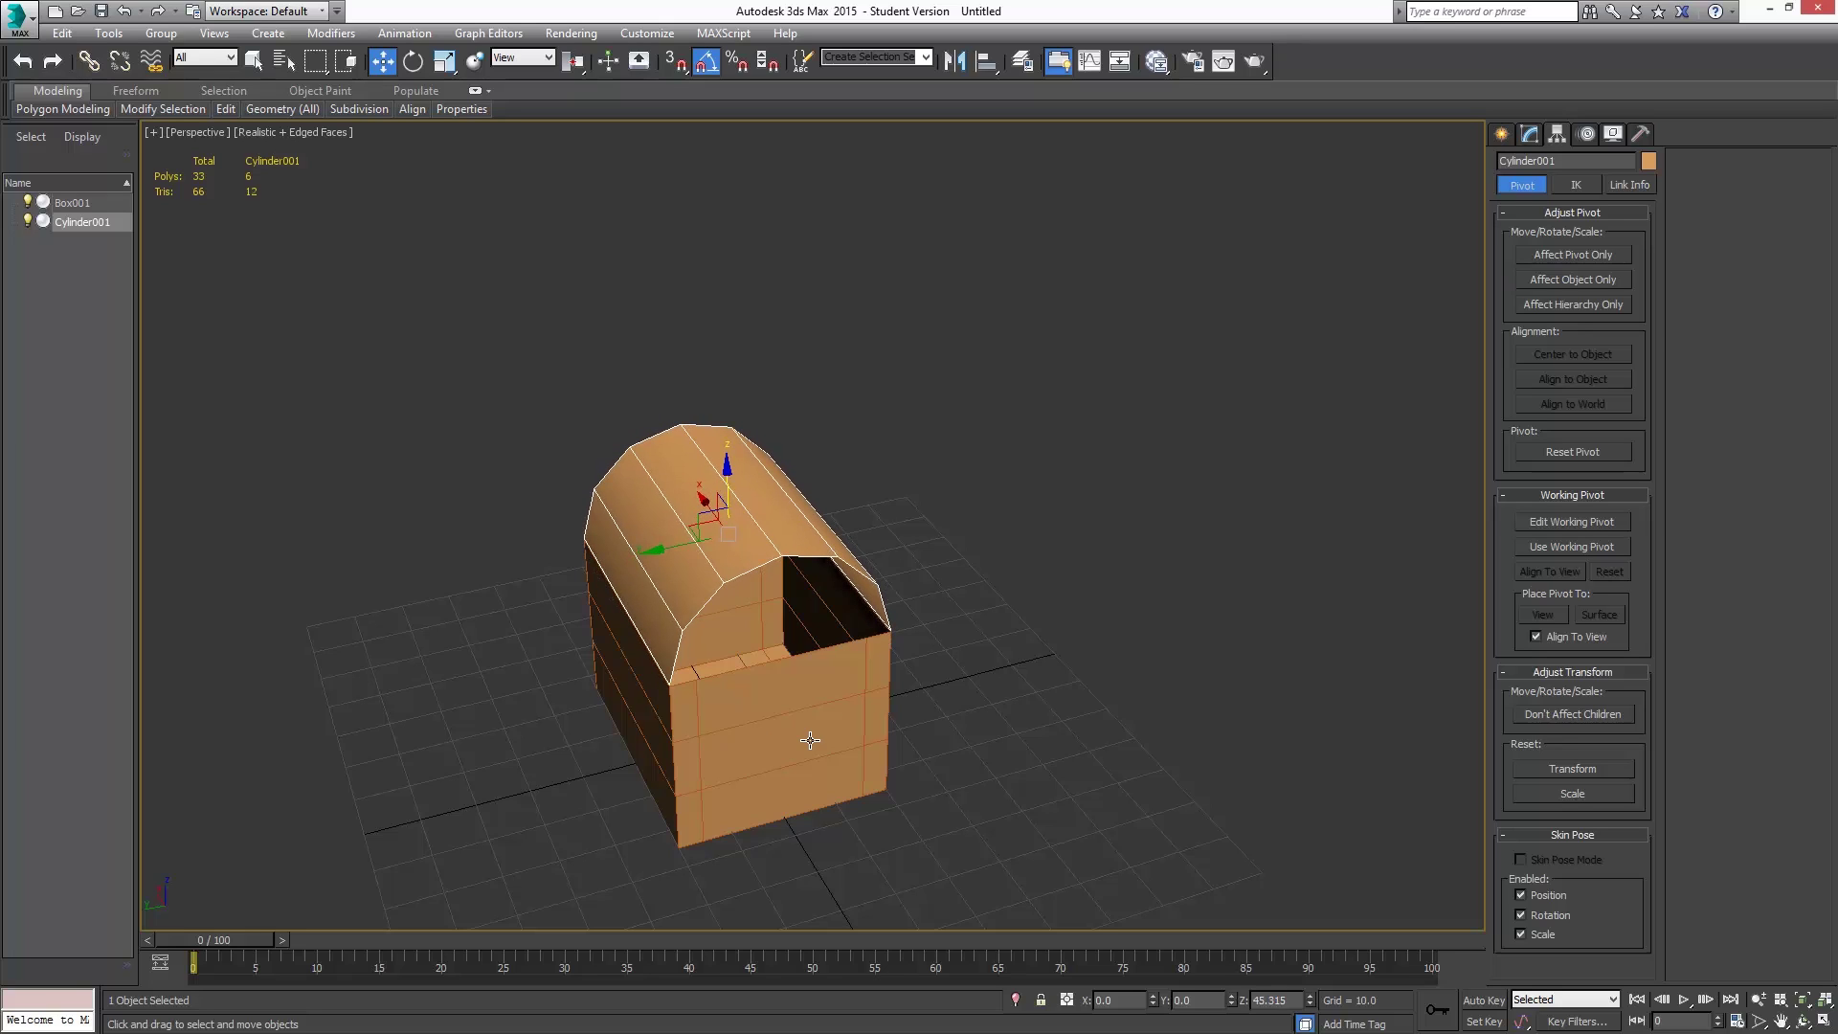
# - Attach the half-cylinder lid to the box so both belong to one editable poly
pyautogui.keyDown('alt'); pyautogui.moveTo(764, 740); pyautogui.dragTo(823, 706, button='middle'); pyautogui.keyUp('alt')
pyautogui.click(868, 694)
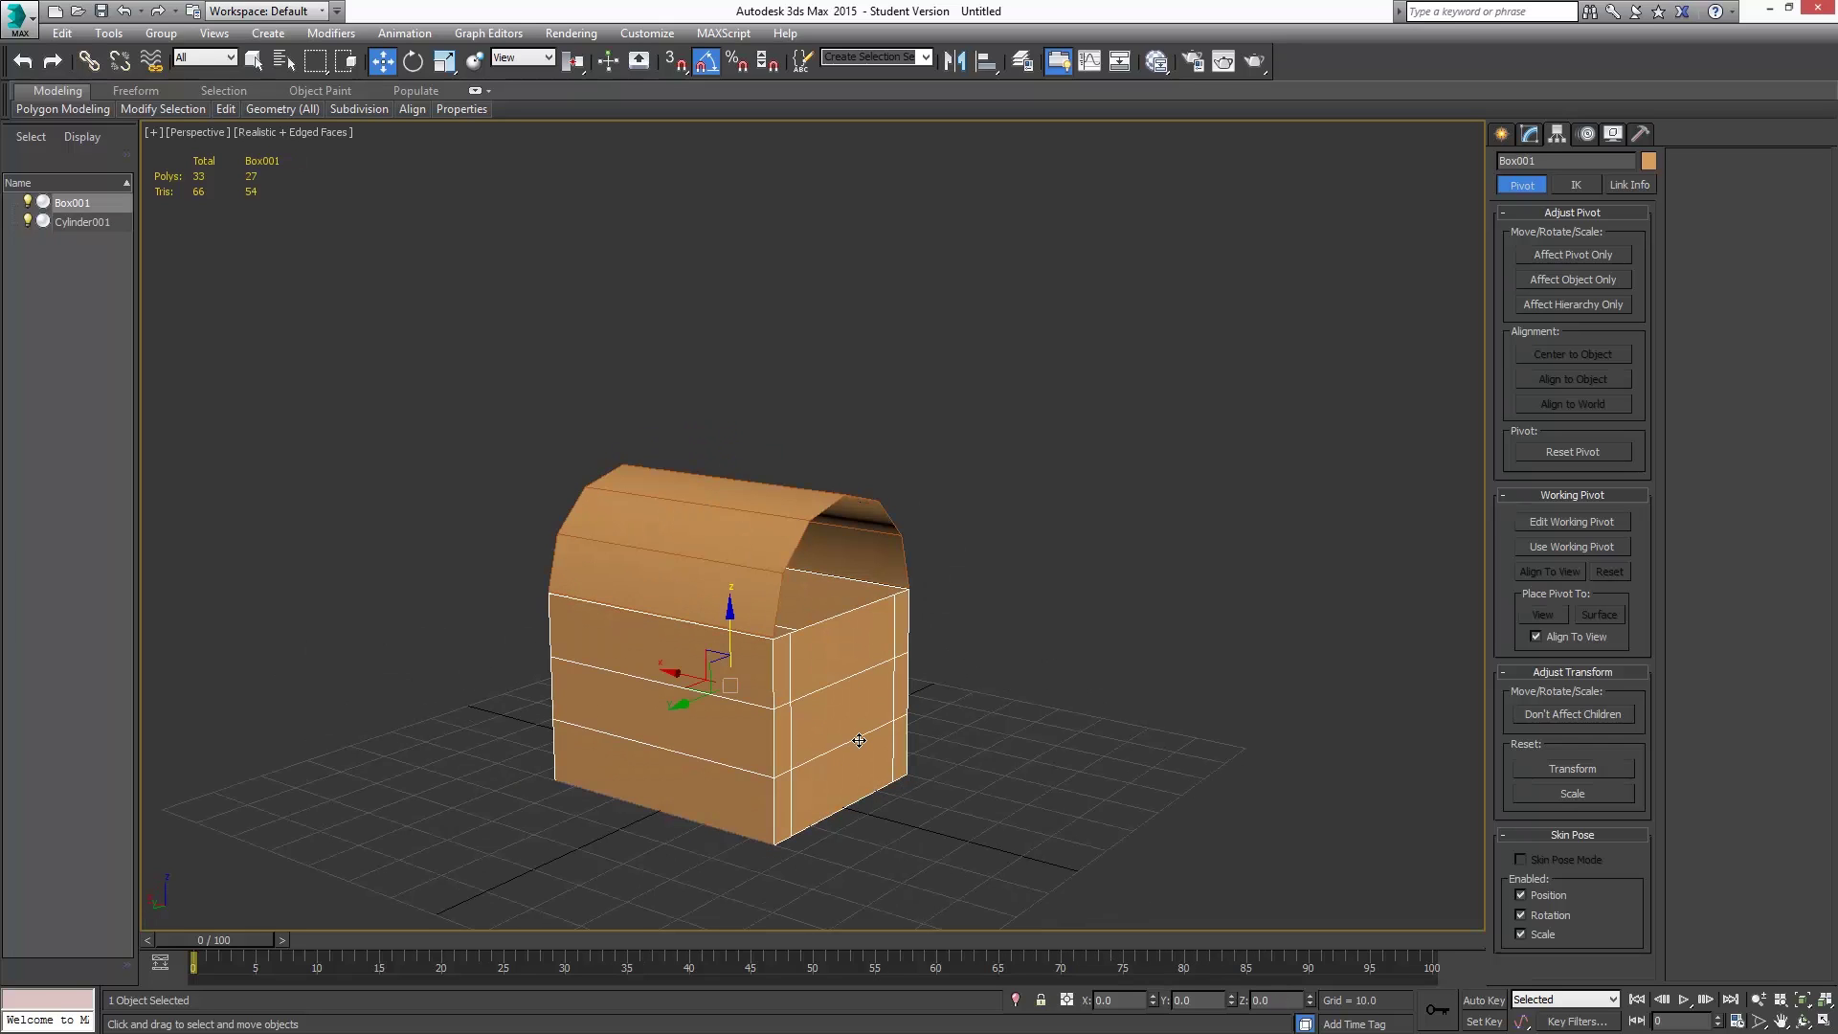
pyautogui.click(1529, 136)
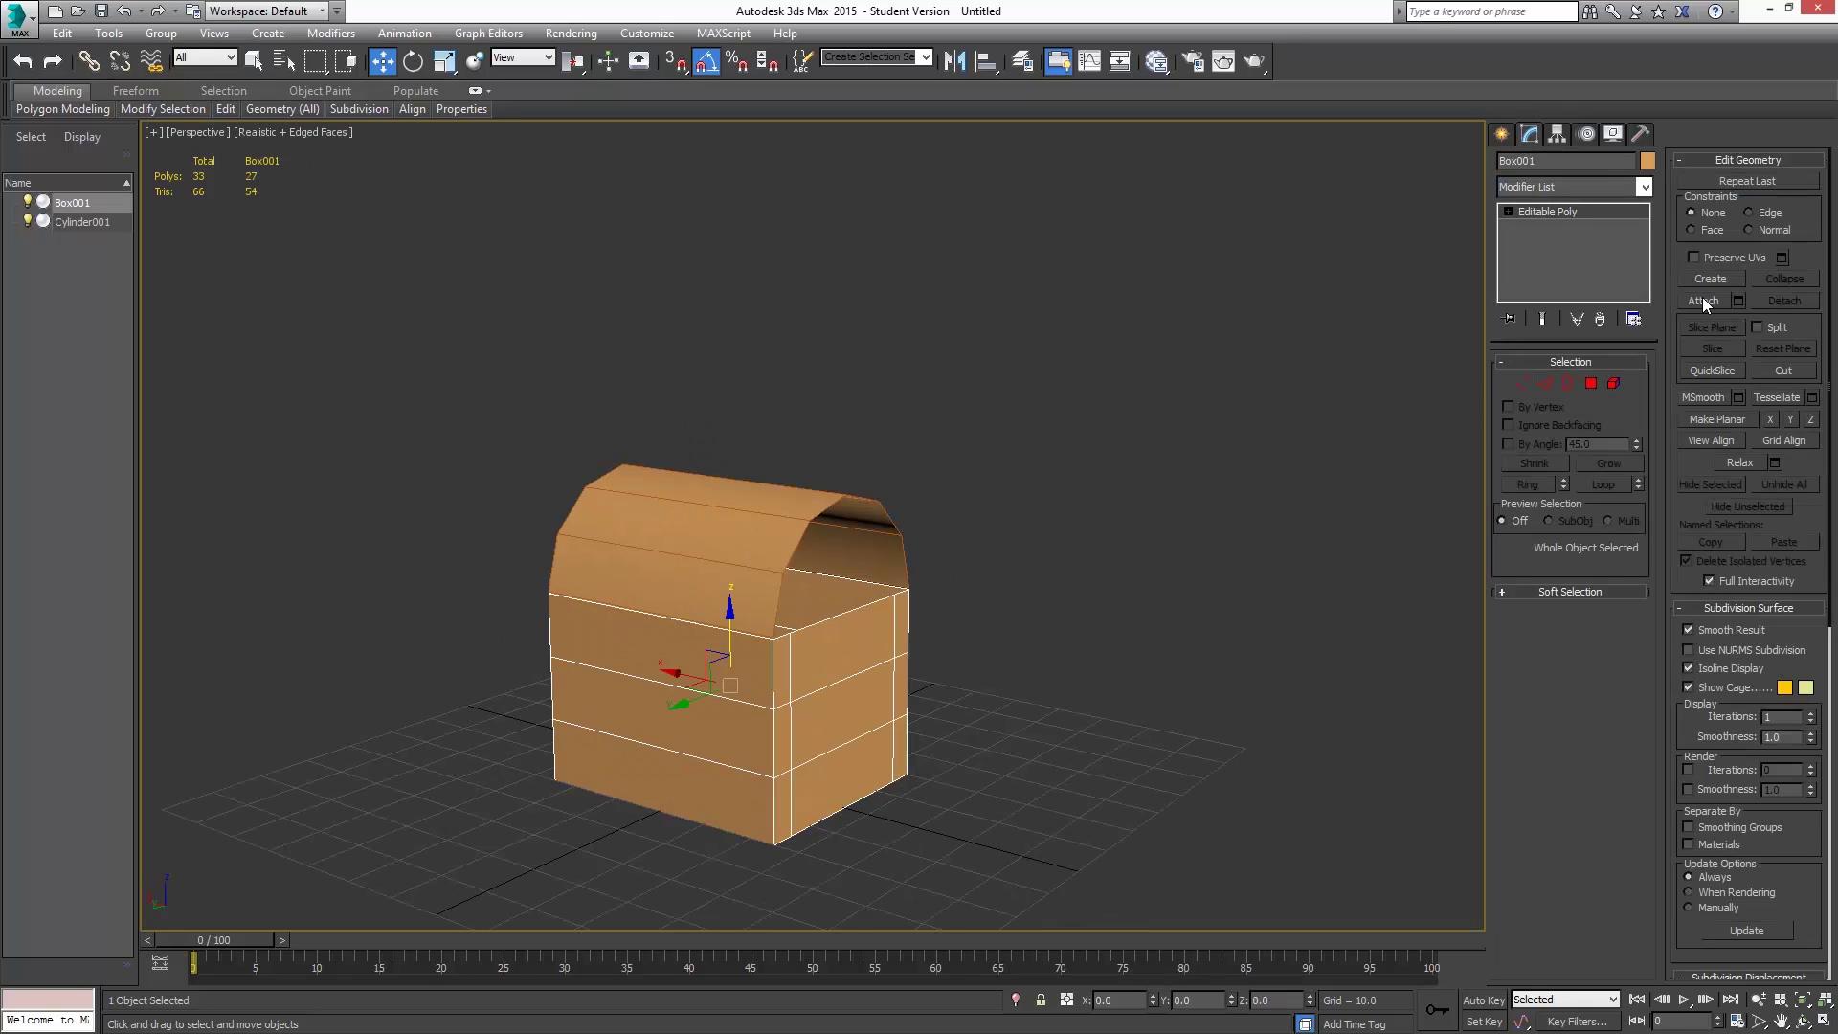
pyautogui.click(1703, 301)
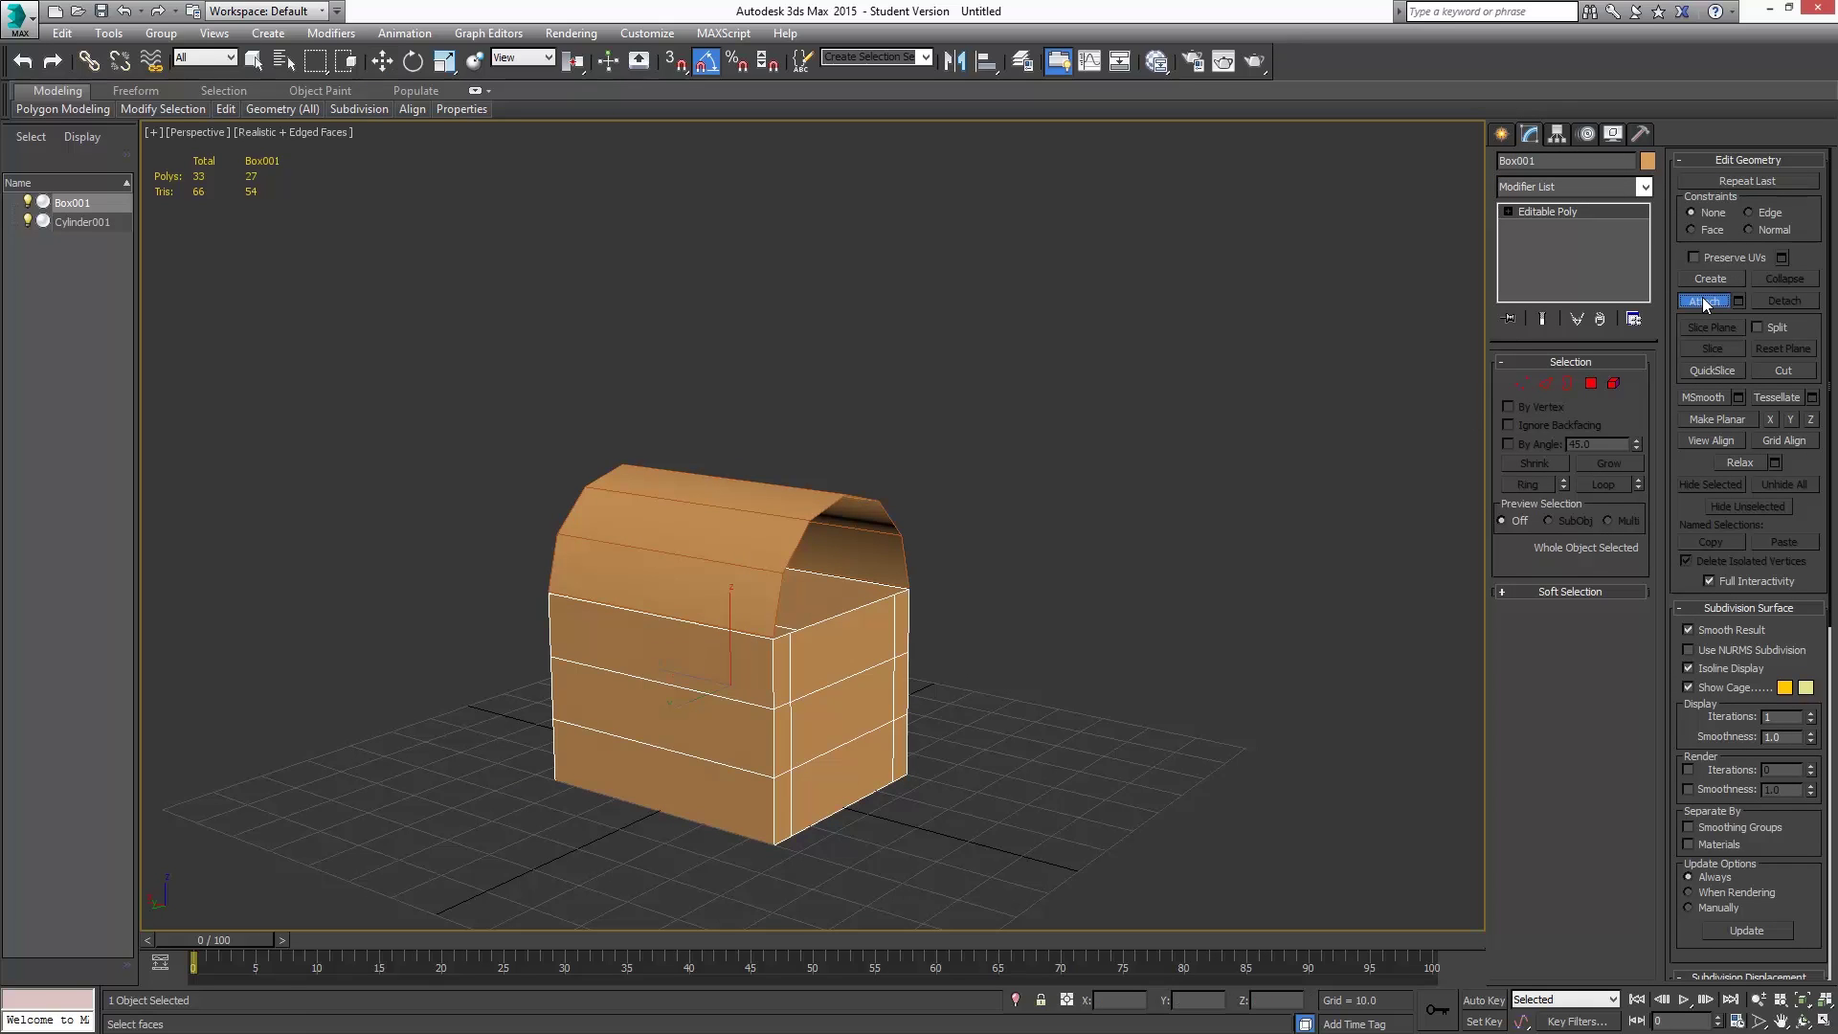
pyautogui.click(677, 504)
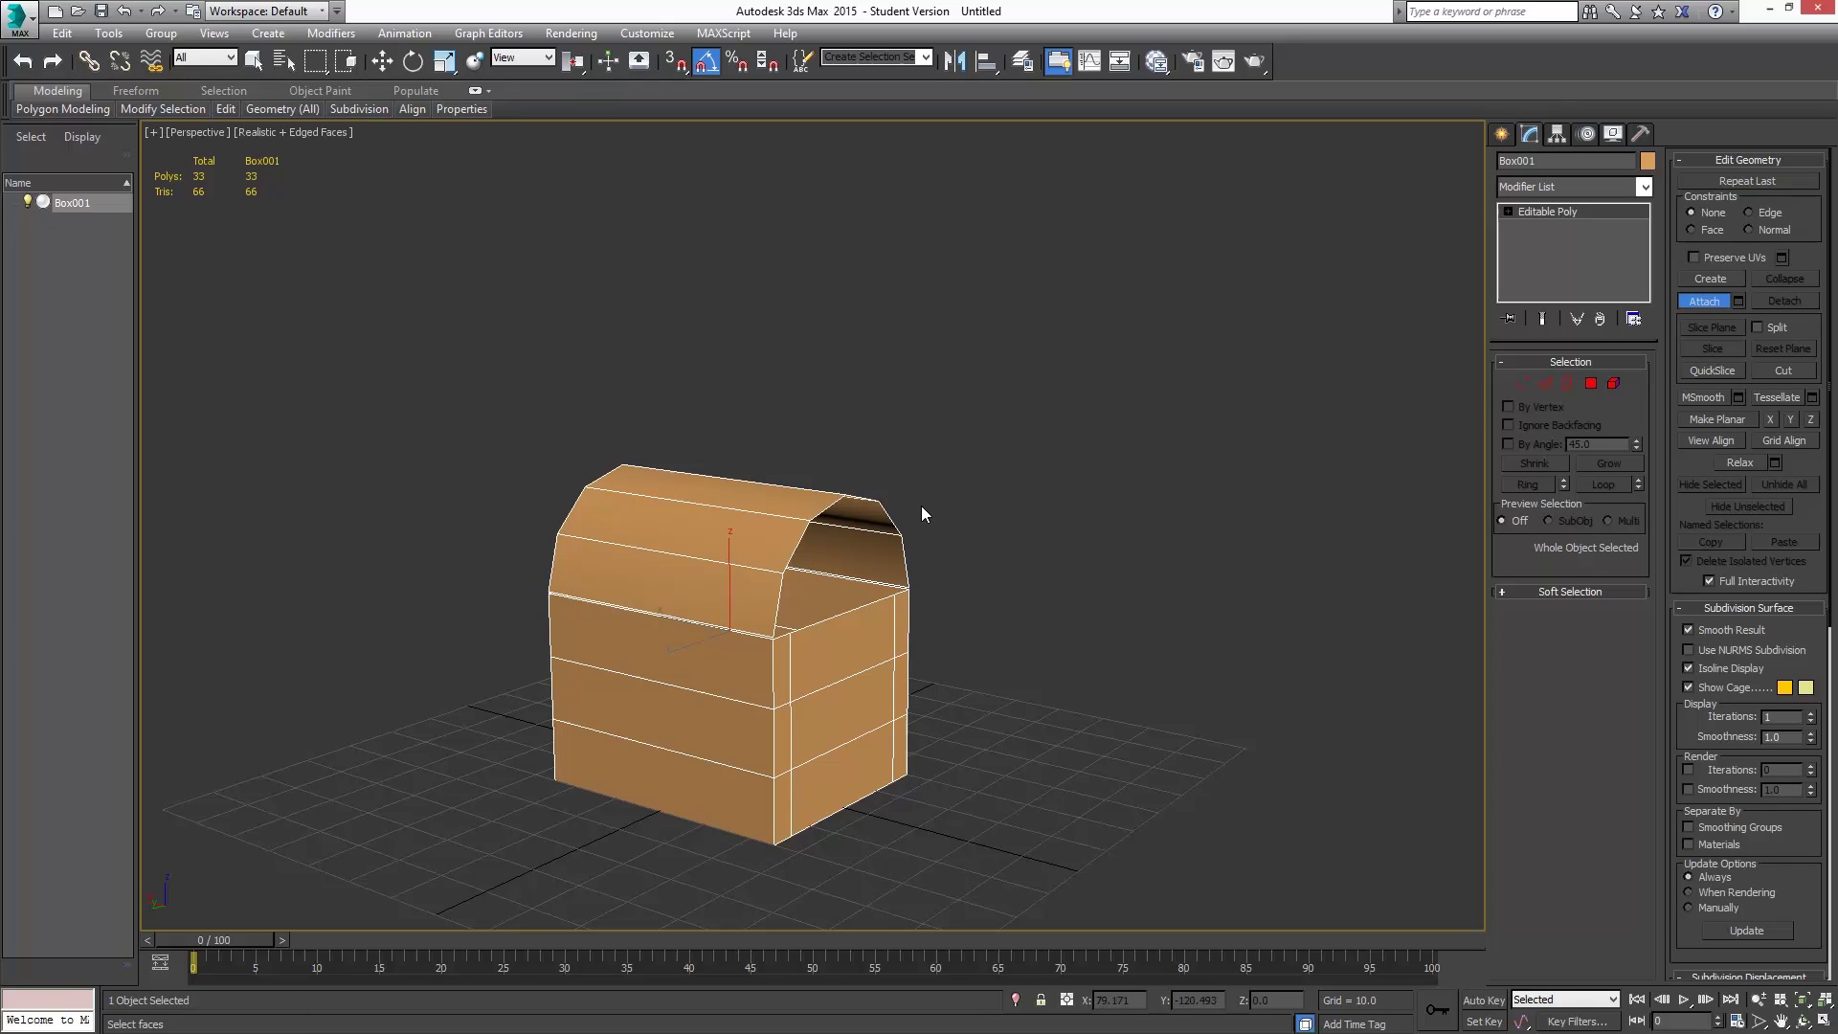
# - Examine the combined mesh's elements by selecting the lid and the box in turn
pyautogui.click(1614, 383)
pyautogui.press('w')
pyautogui.moveTo(729, 601); pyautogui.dragTo(783, 530, button='middle')
pyautogui.scroll(5, 784, 530)
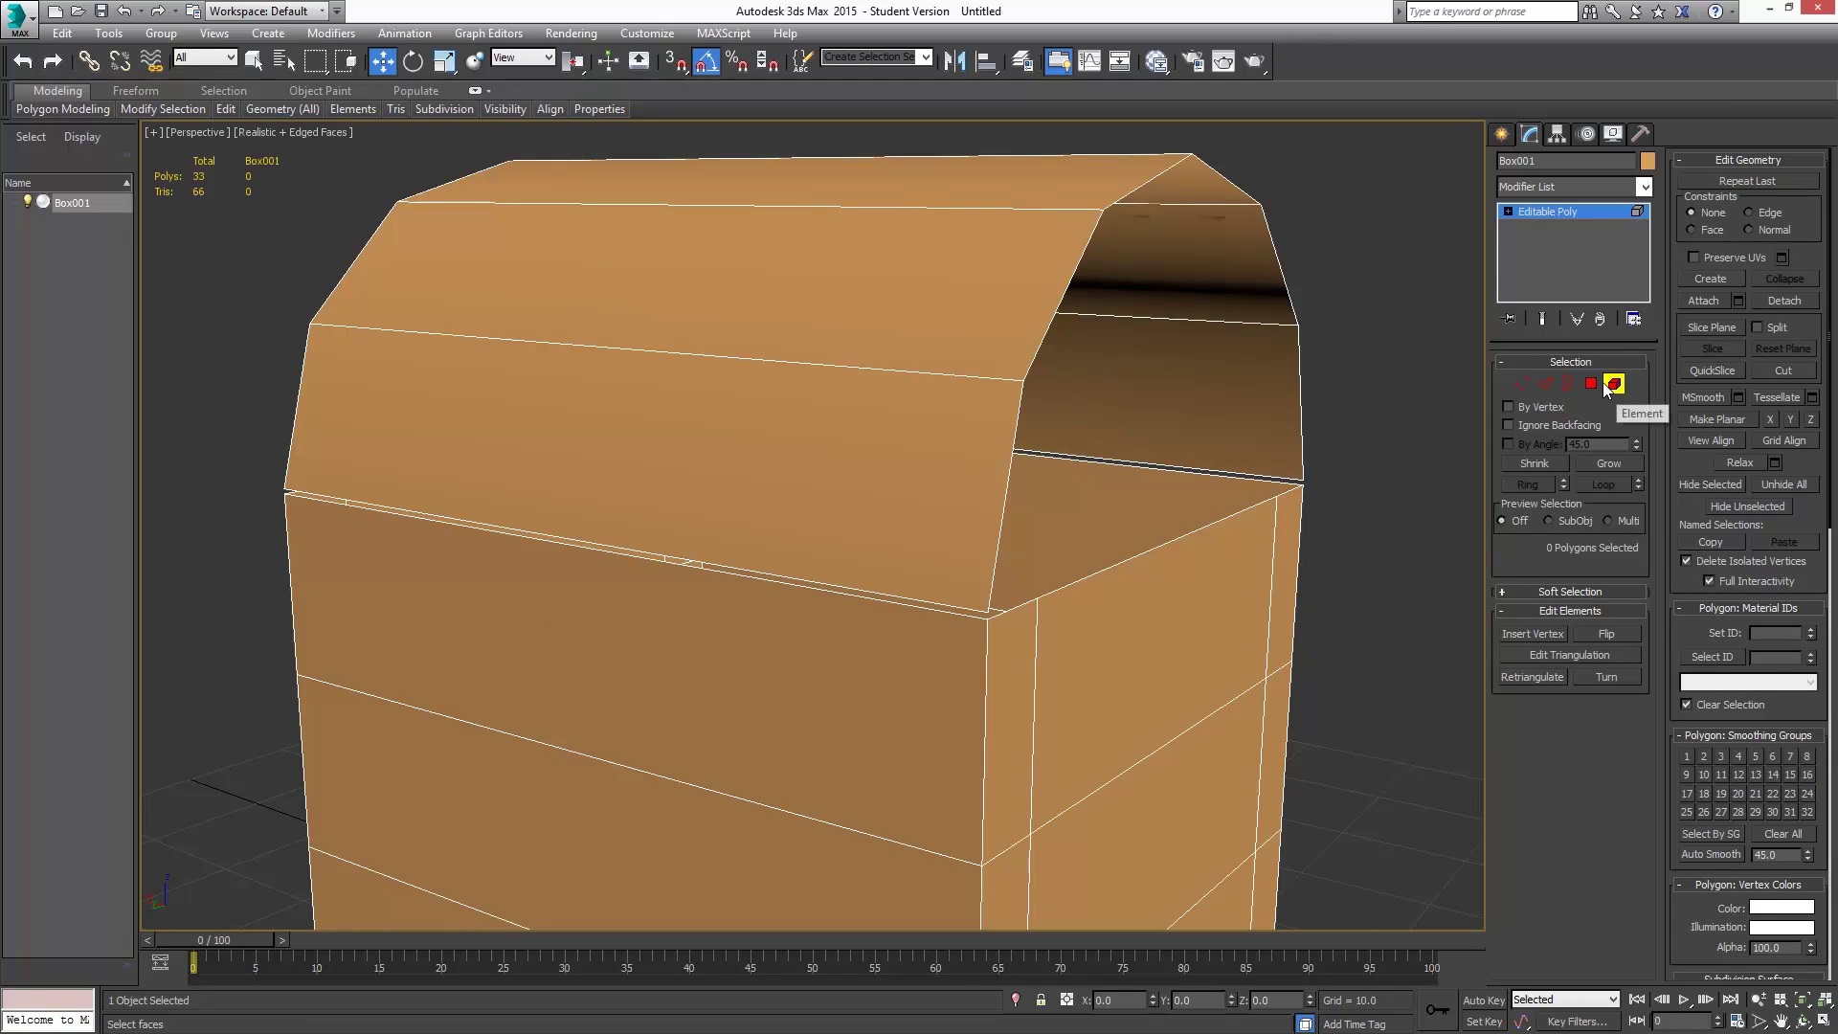
pyautogui.click(956, 403)
pyautogui.click(830, 750)
pyautogui.click(866, 341)
pyautogui.click(877, 648)
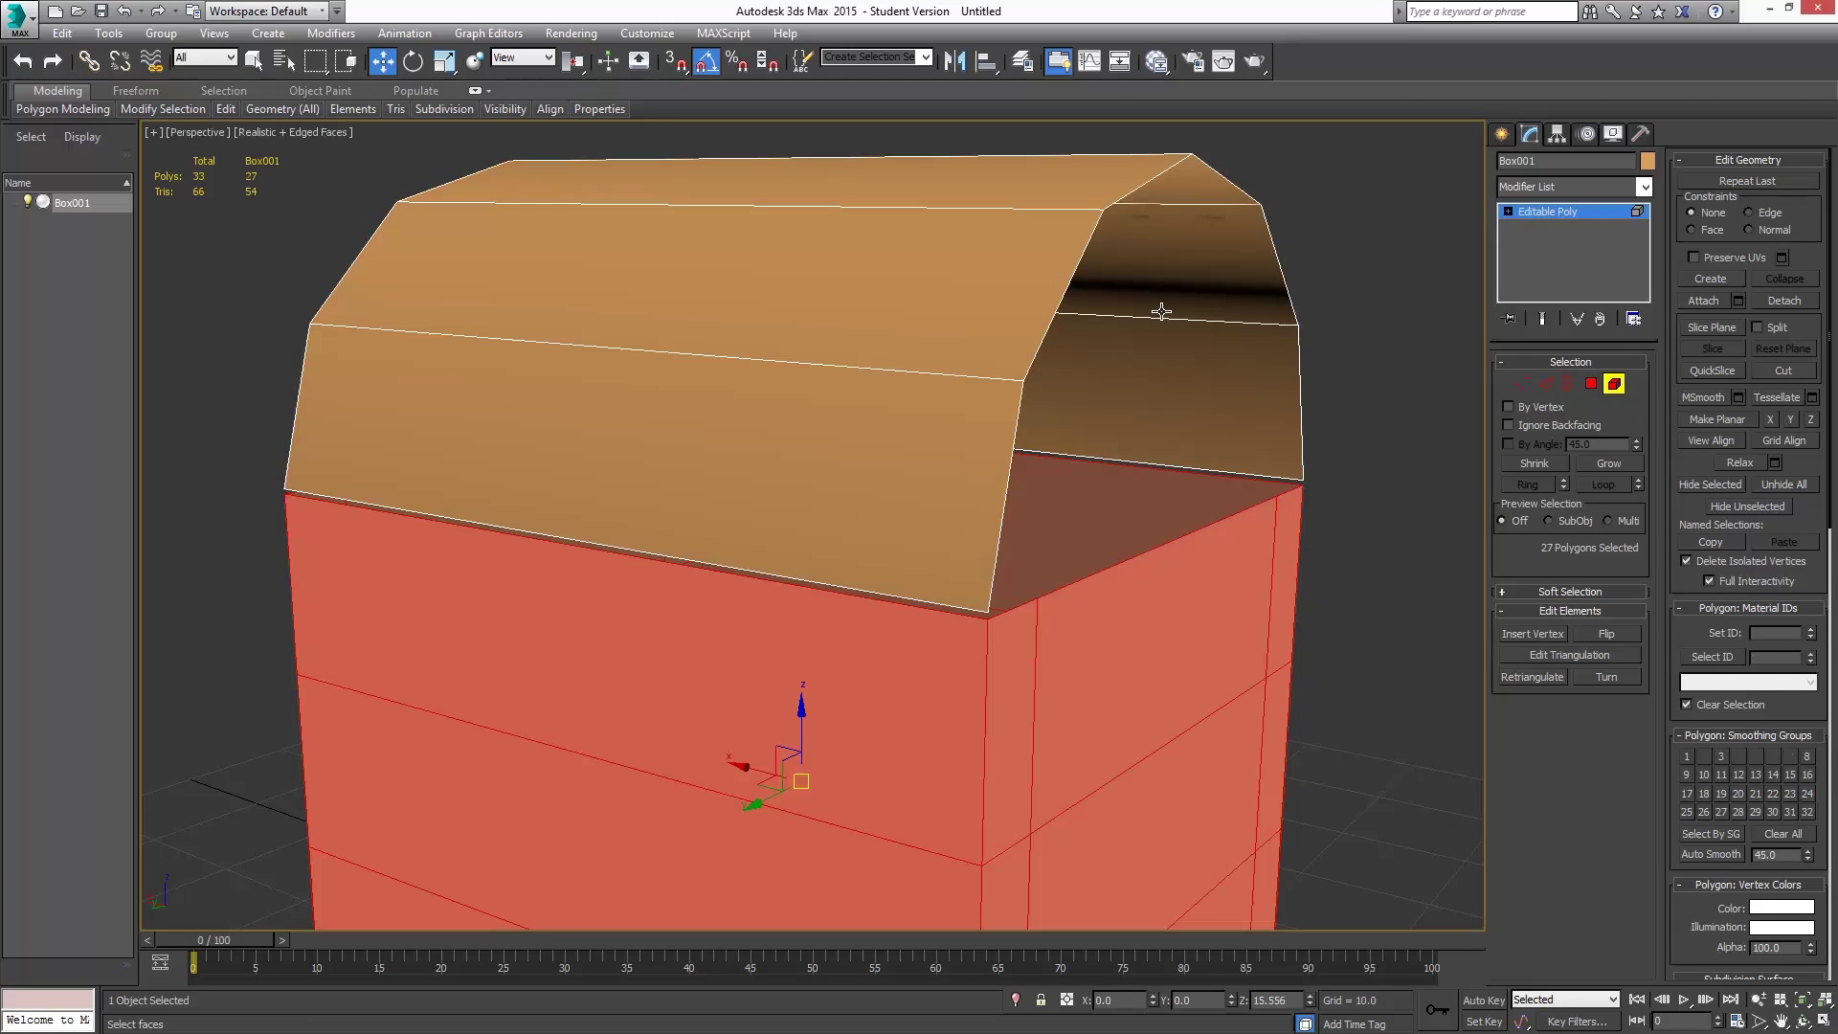
pyautogui.click(1614, 384)
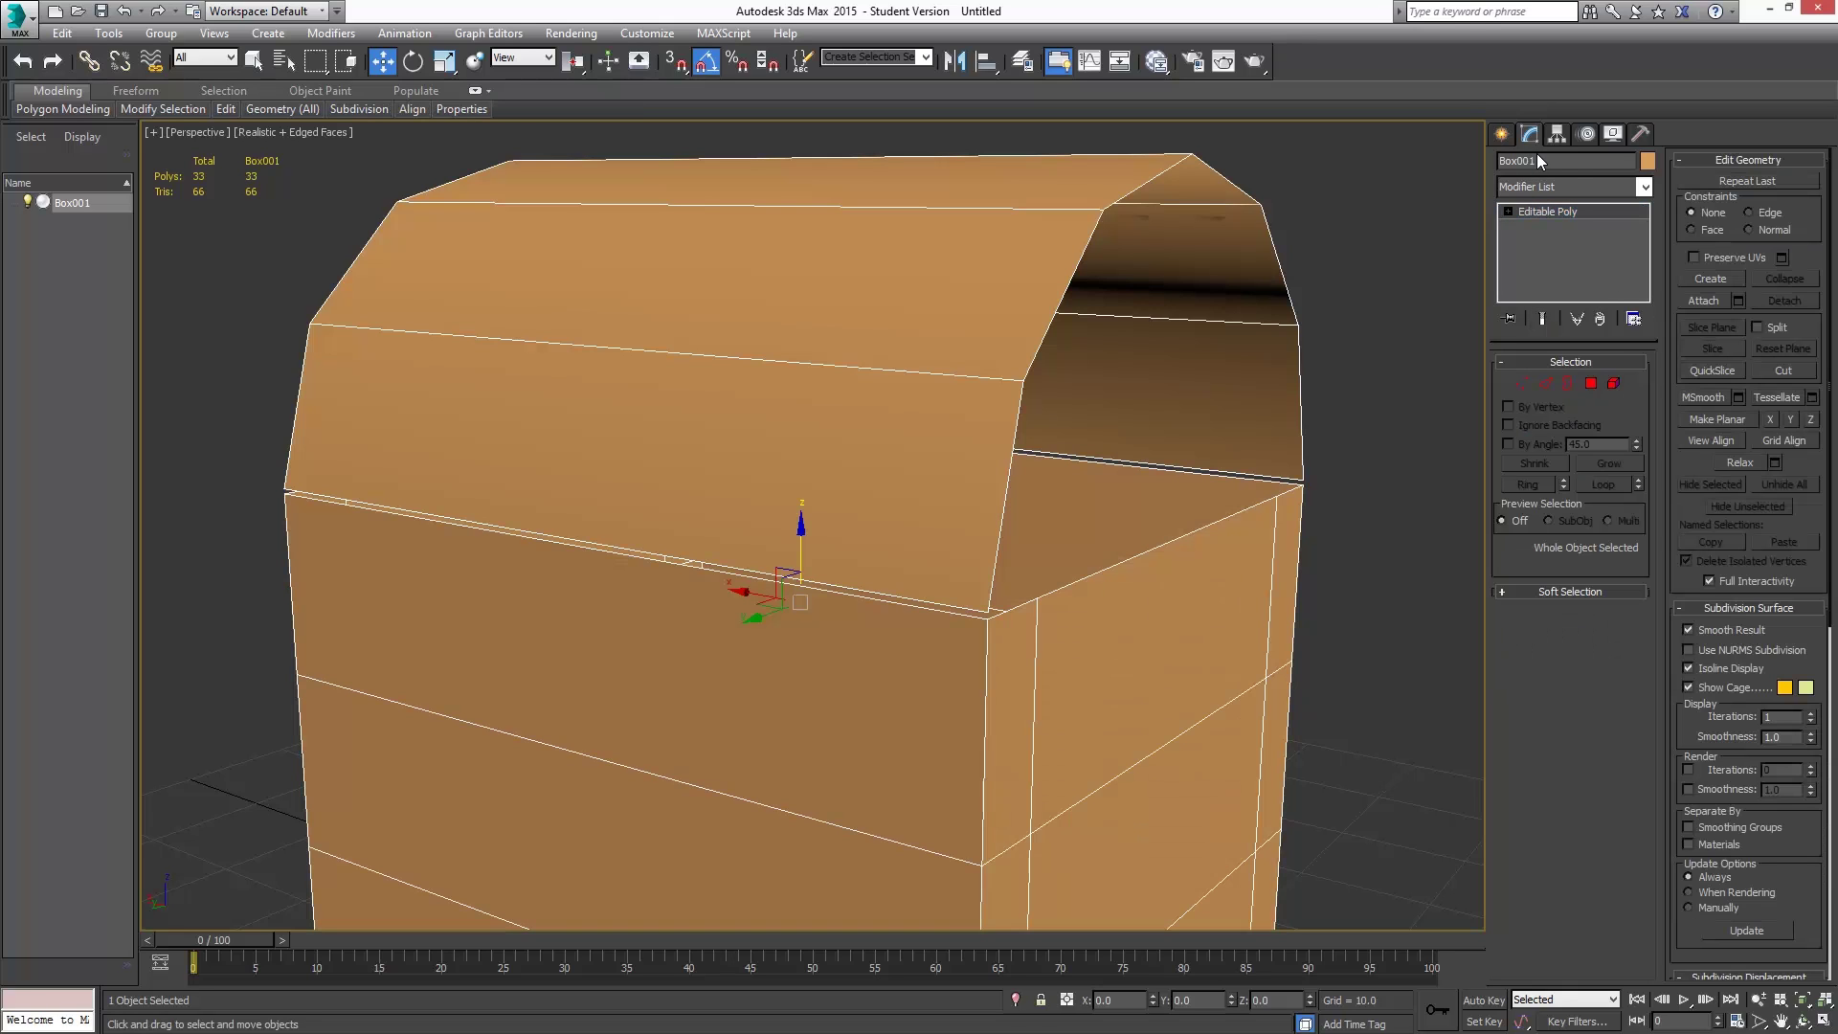
# - Lower the lid element slightly along Z to about 47.4 so it meets the box's top edges
pyautogui.click(1614, 384)
pyautogui.click(1003, 595)
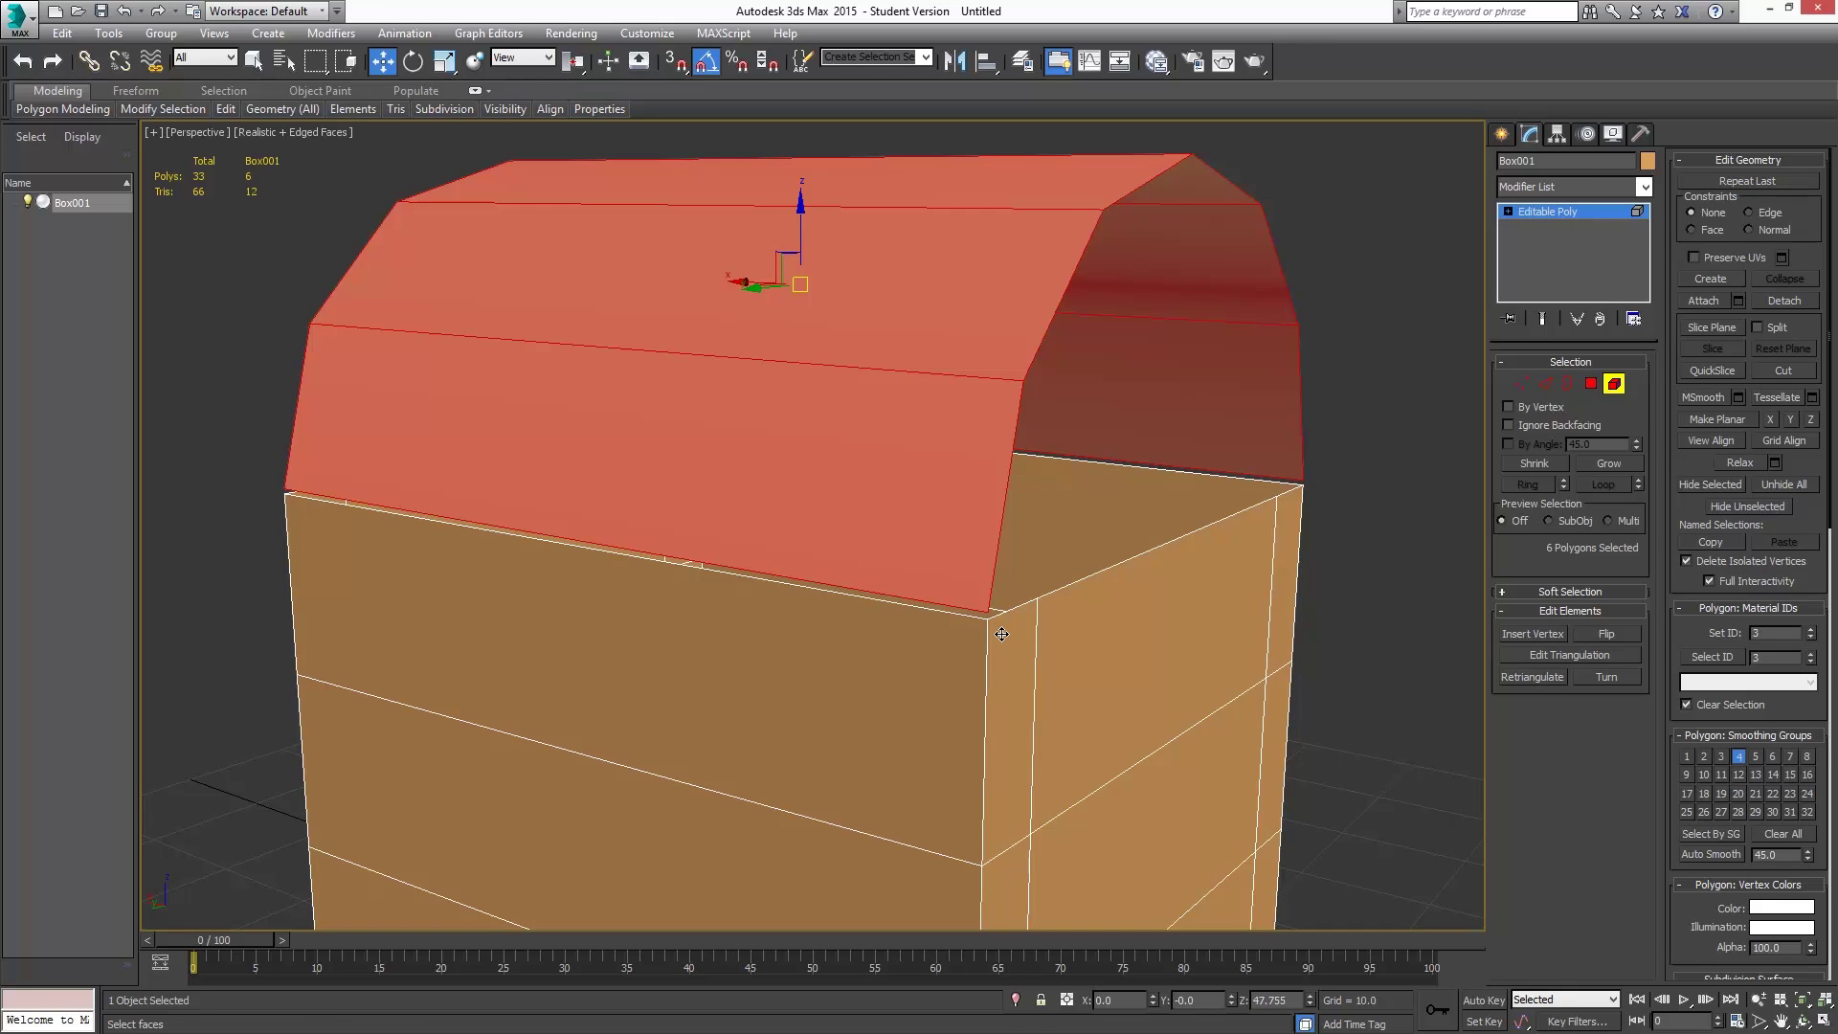
pyautogui.click(1002, 633)
pyautogui.click(883, 381)
pyautogui.moveTo(800, 215); pyautogui.dragTo(797, 223)
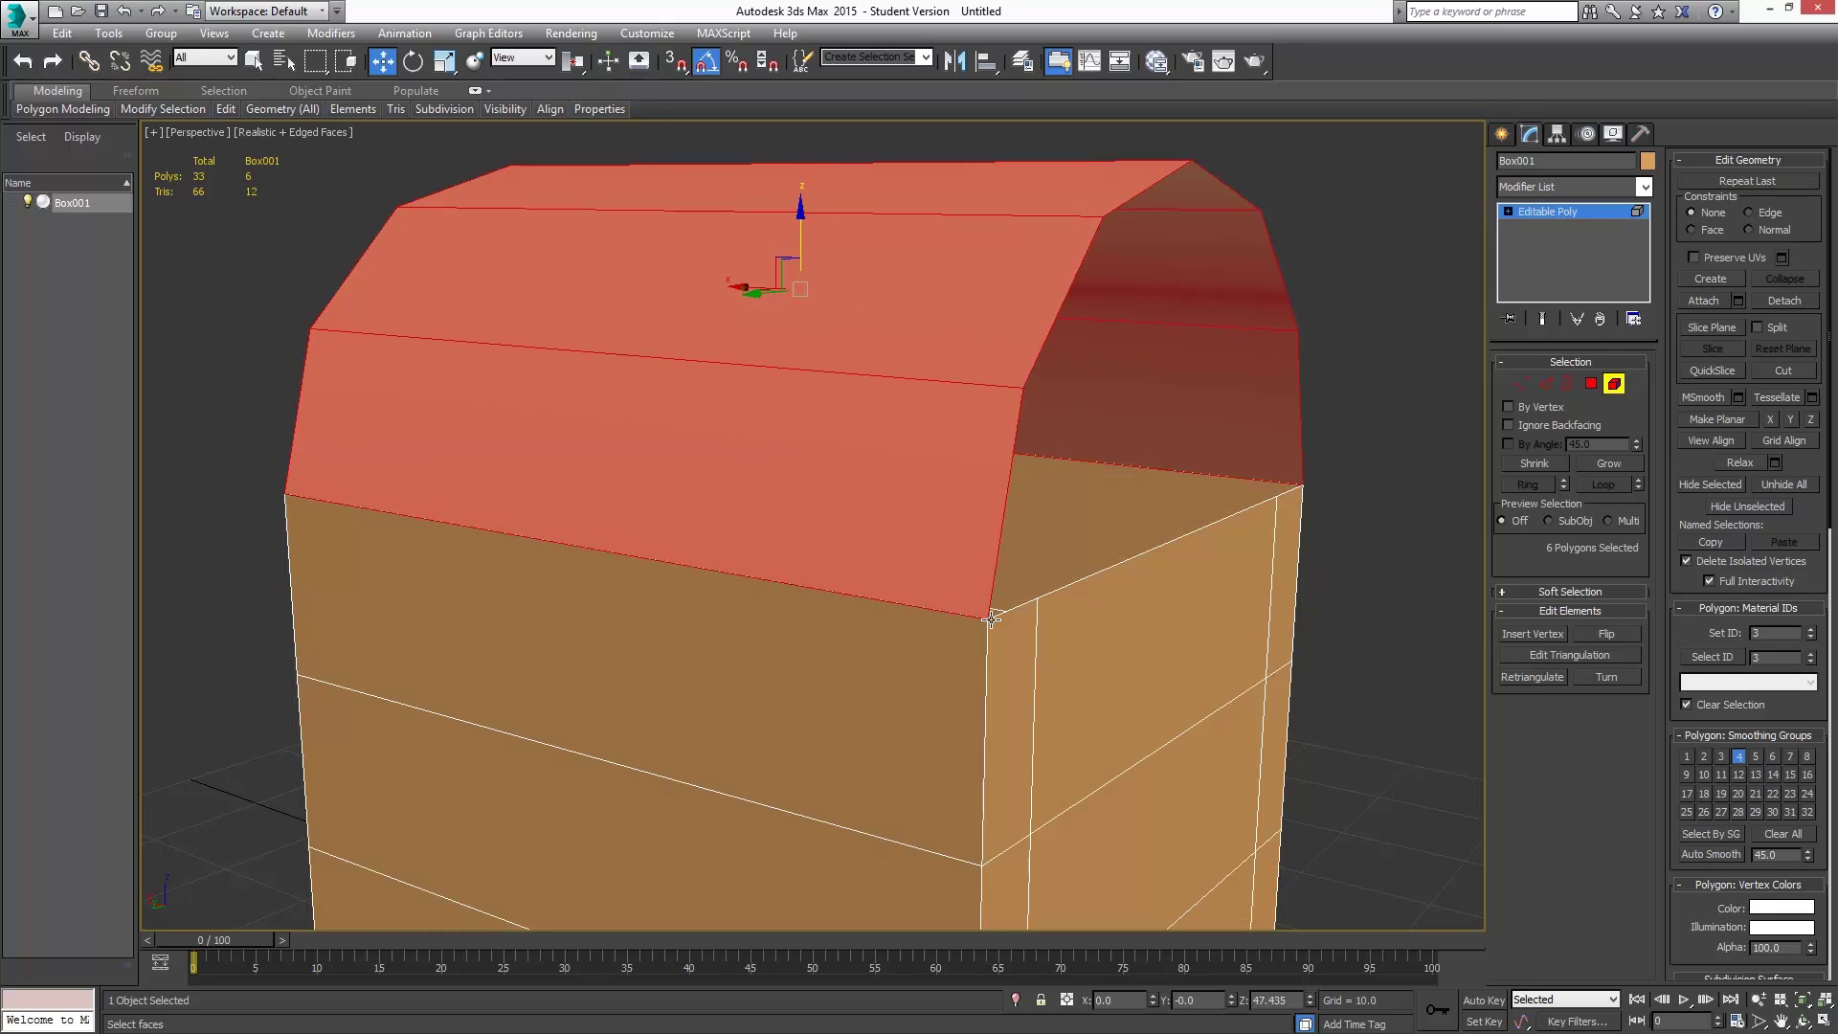
# - Select the open border running around the lid, then leave border editing
pyautogui.click(1566, 384)
pyautogui.click(1276, 265)
pyautogui.click(1567, 384)
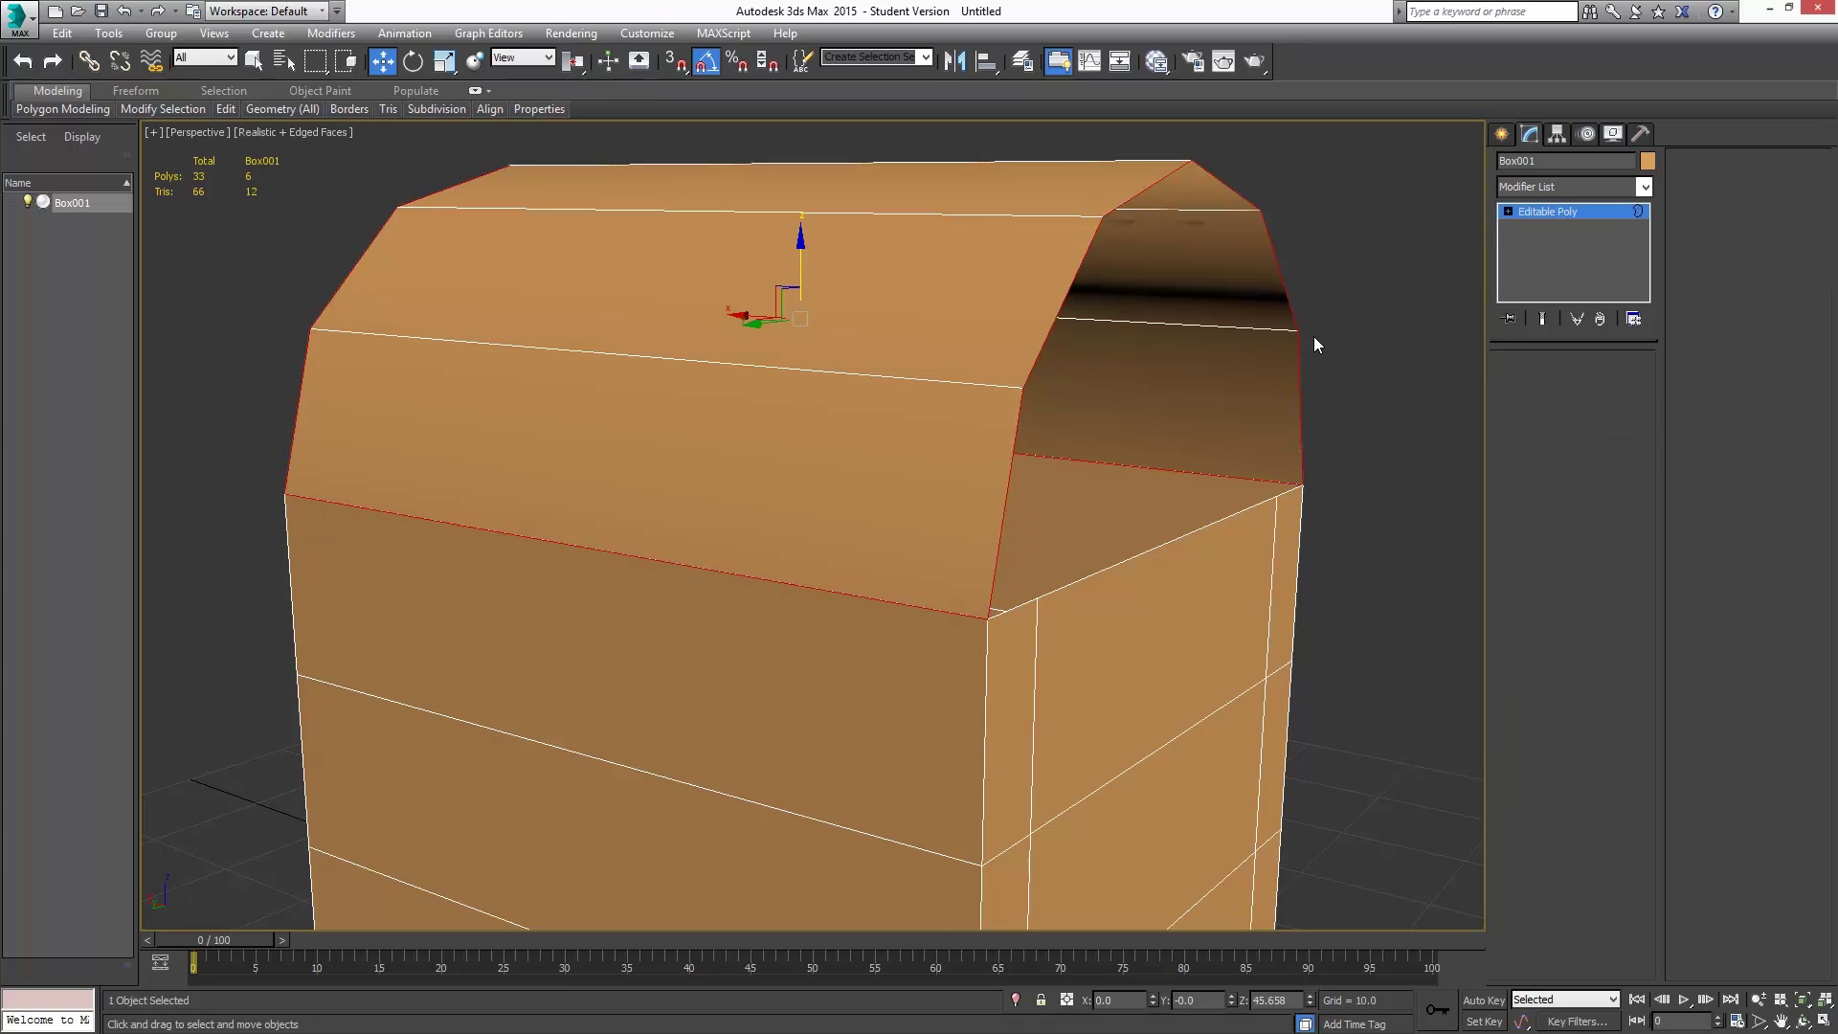
# - Enable Backface Cull in the chest's object properties so back-facing polygons are hidden
pyautogui.rightClick(1229, 335)
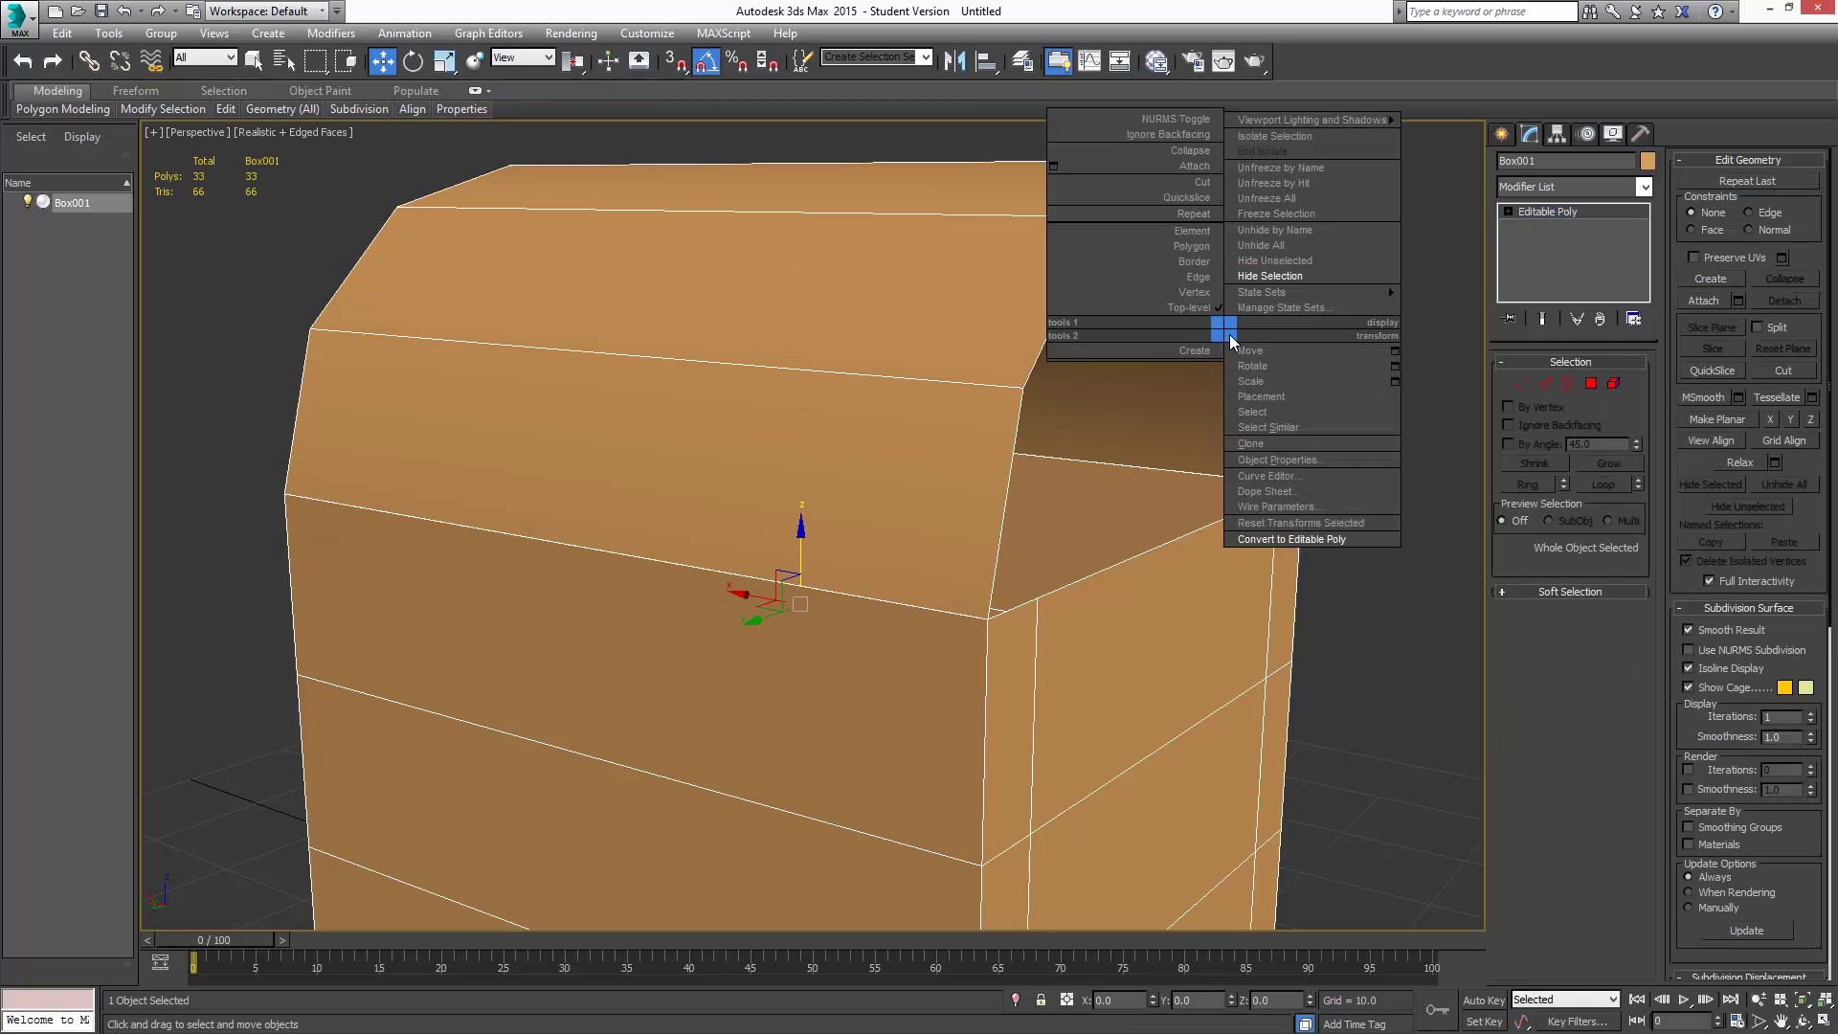
pyautogui.click(1279, 459)
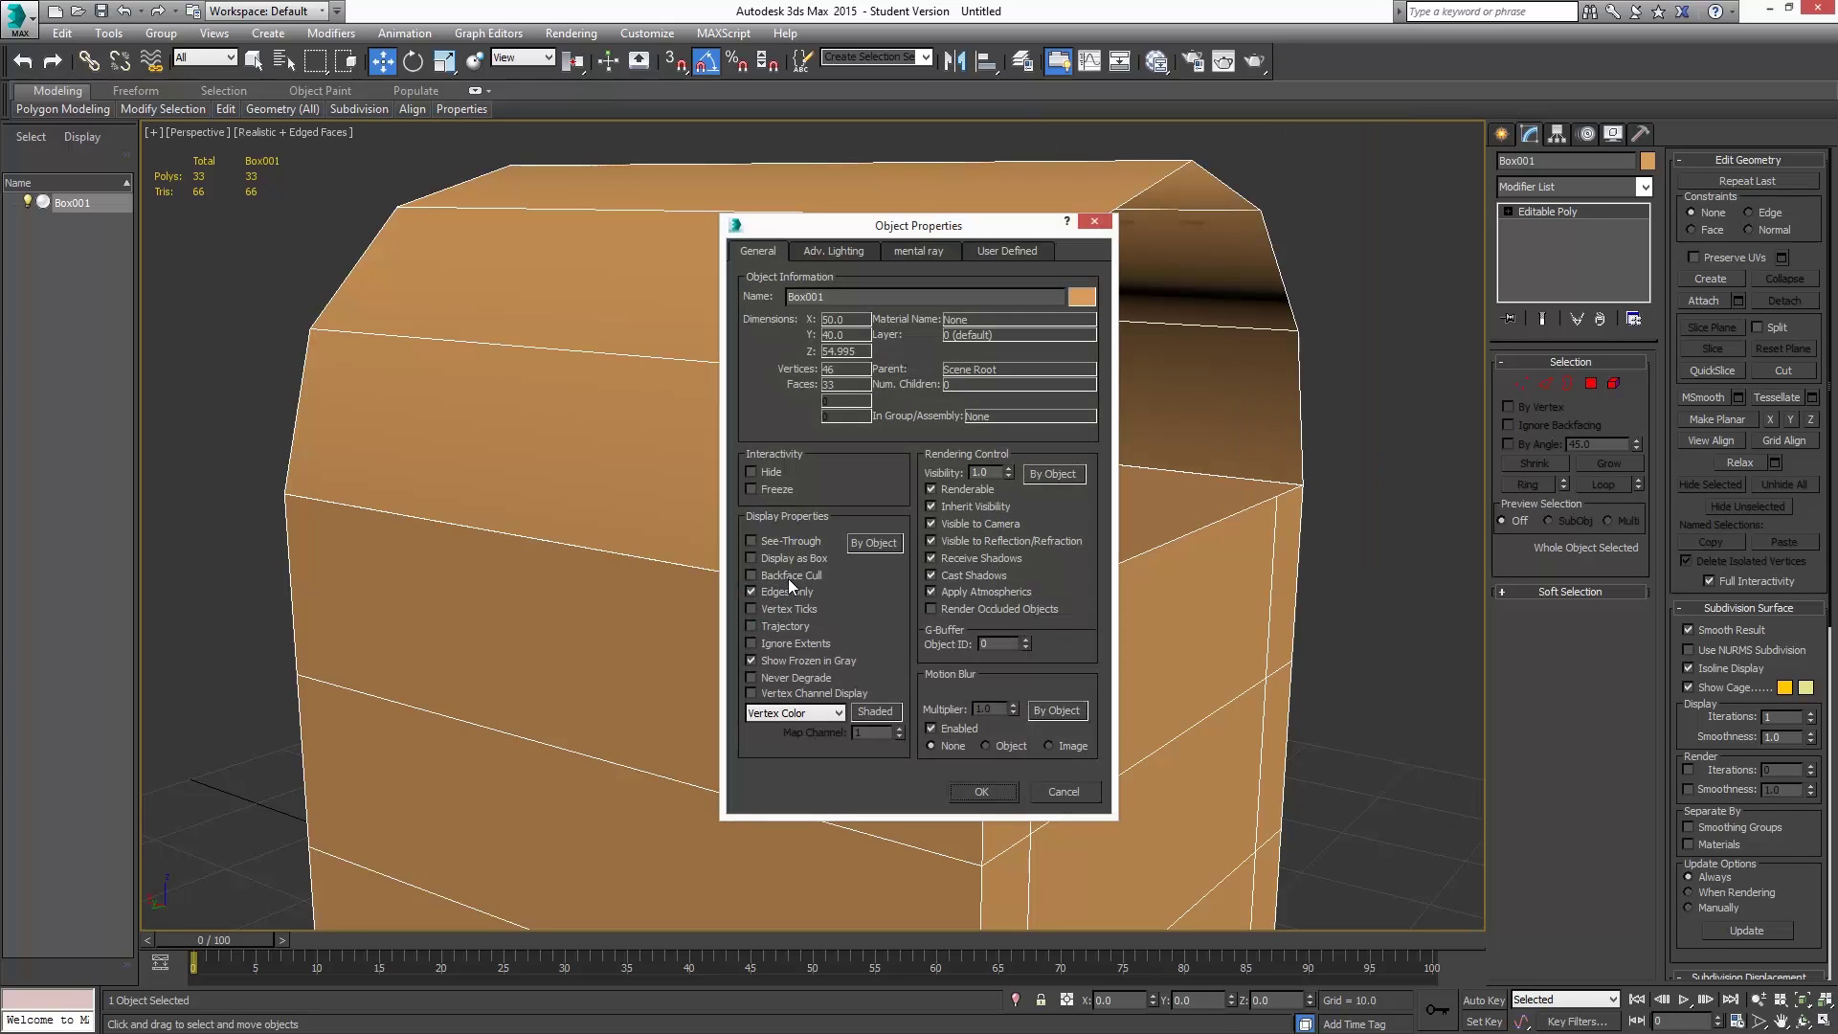
pyautogui.click(785, 576)
pyautogui.click(983, 792)
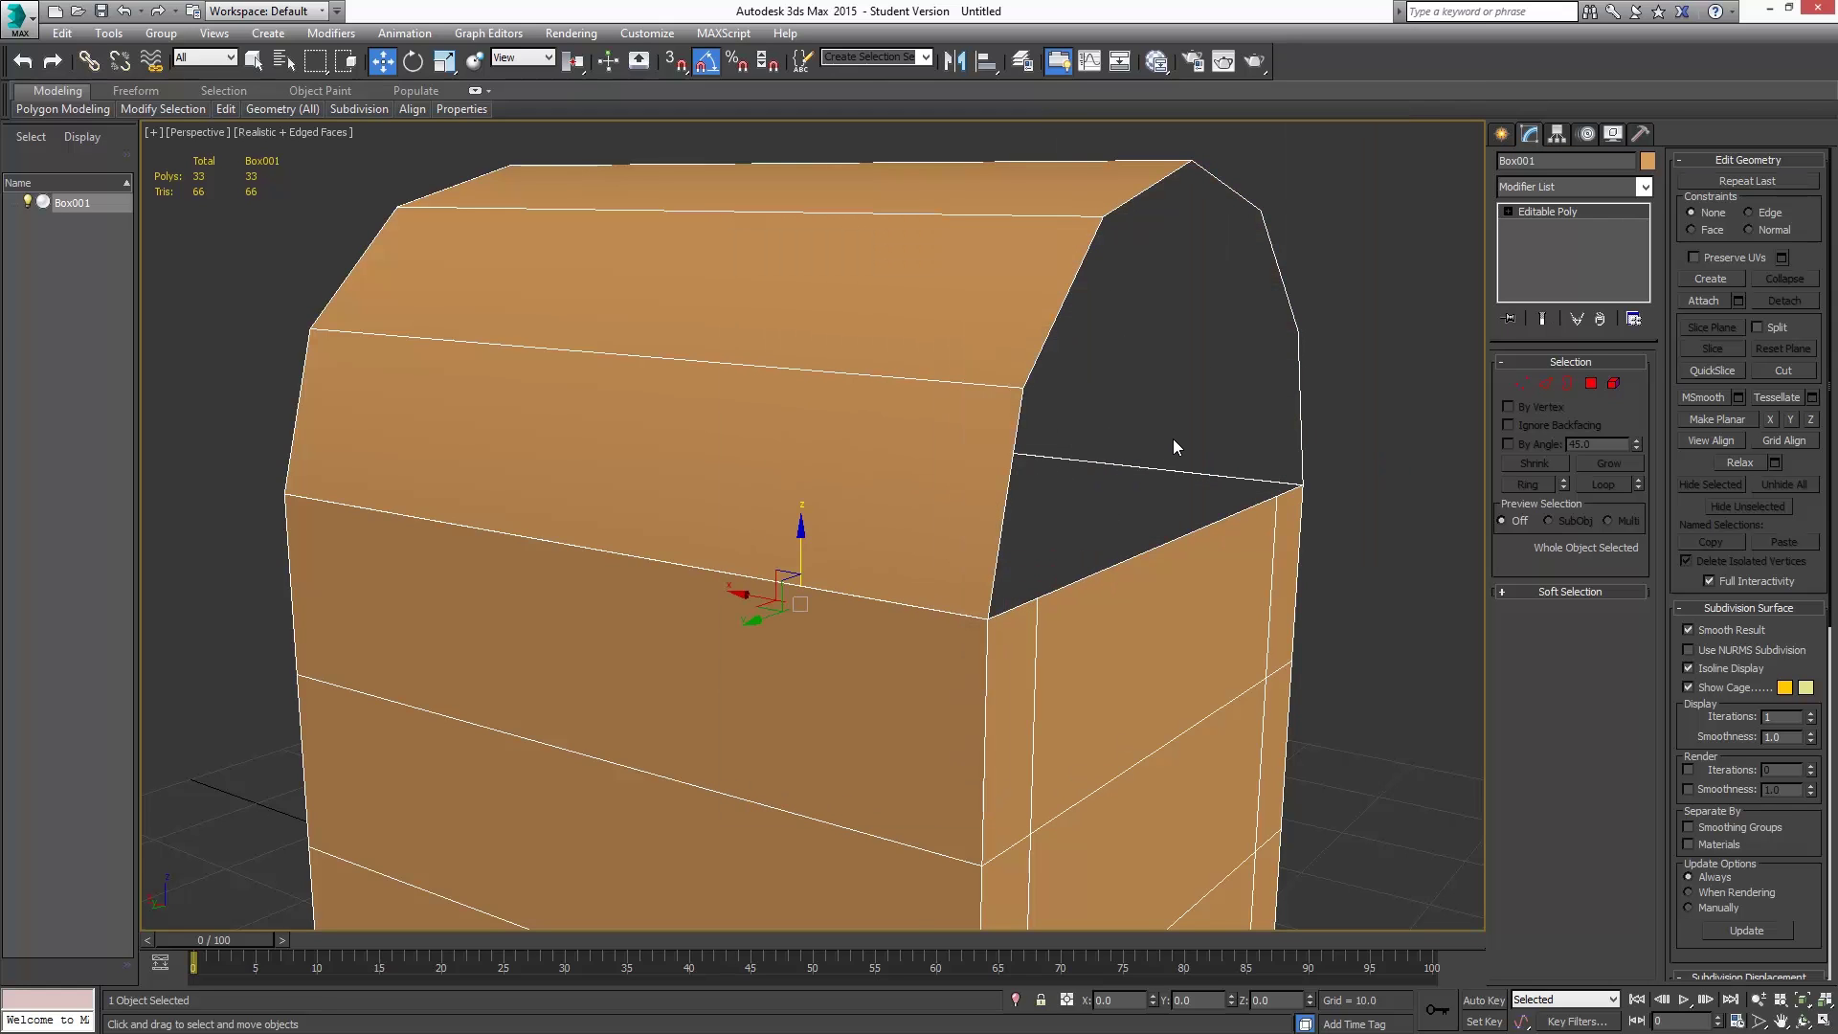
pyautogui.keyDown('alt'); pyautogui.moveTo(1172, 440); pyautogui.dragTo(989, 422, button='middle'); pyautogui.keyUp('alt')
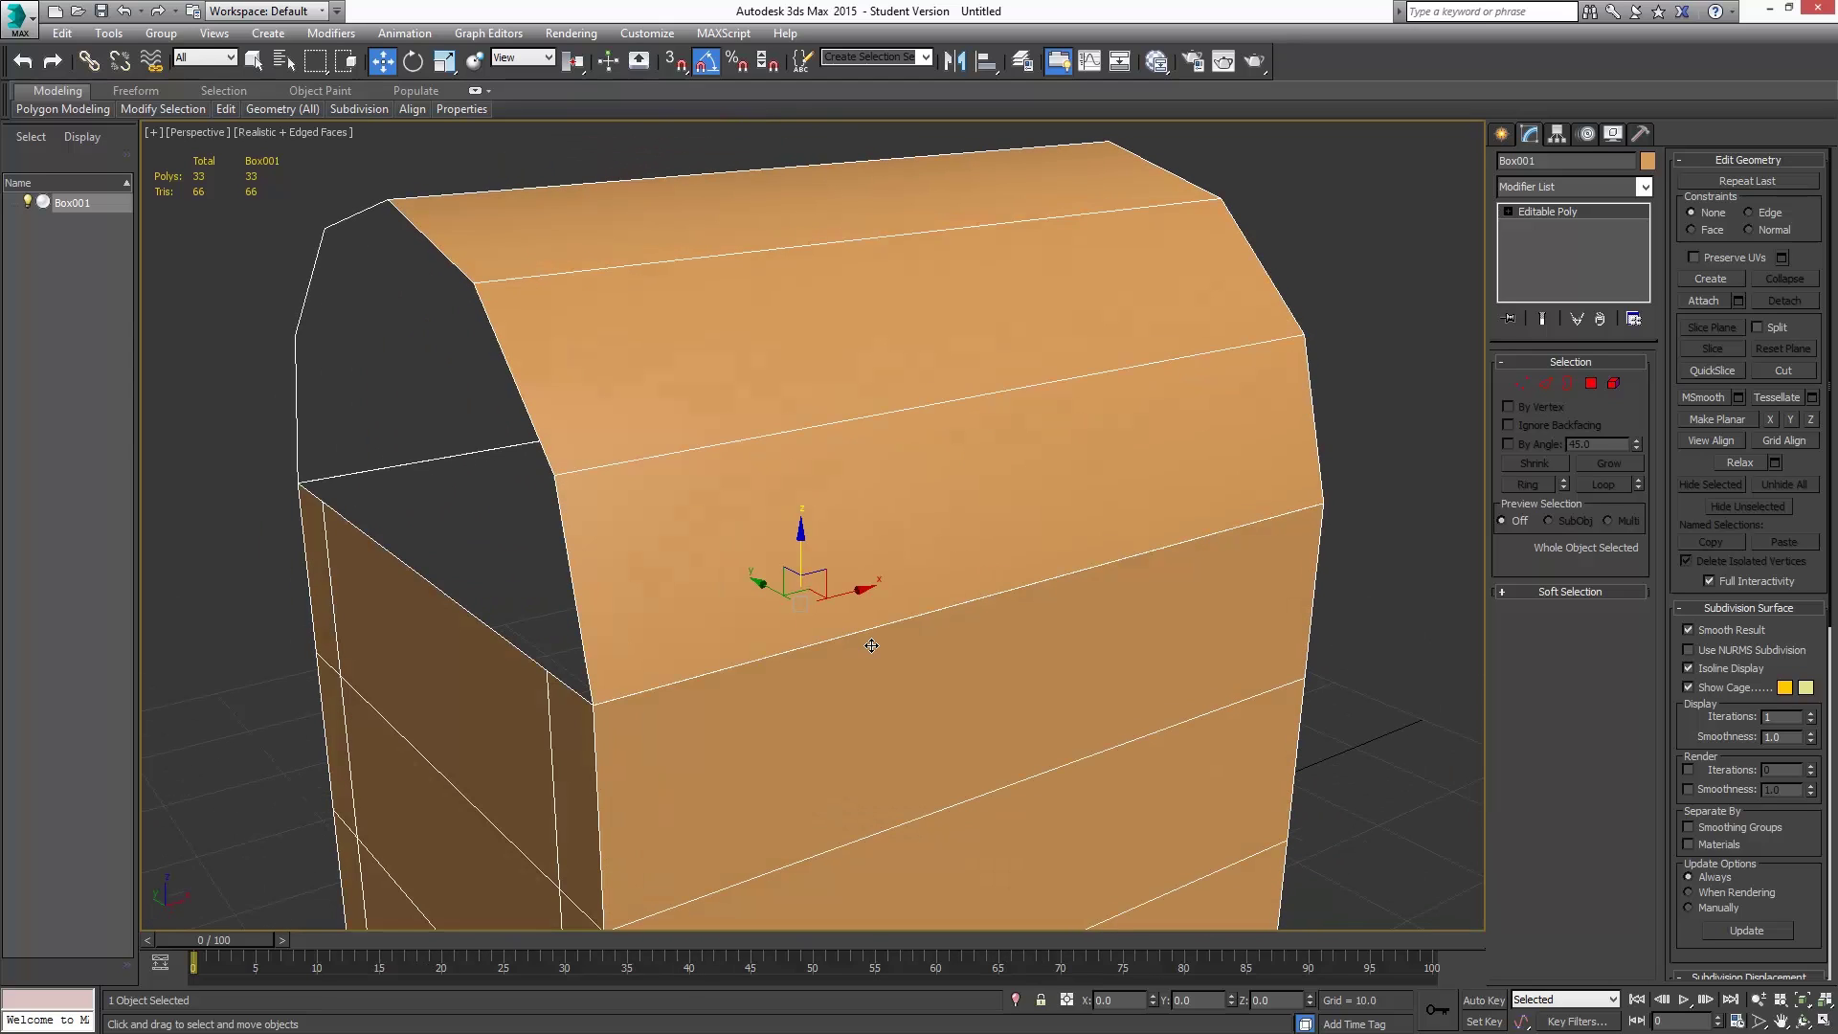
pyautogui.keyDown('alt'); pyautogui.moveTo(916, 546); pyautogui.dragTo(1111, 581, button='middle'); pyautogui.keyUp('alt')
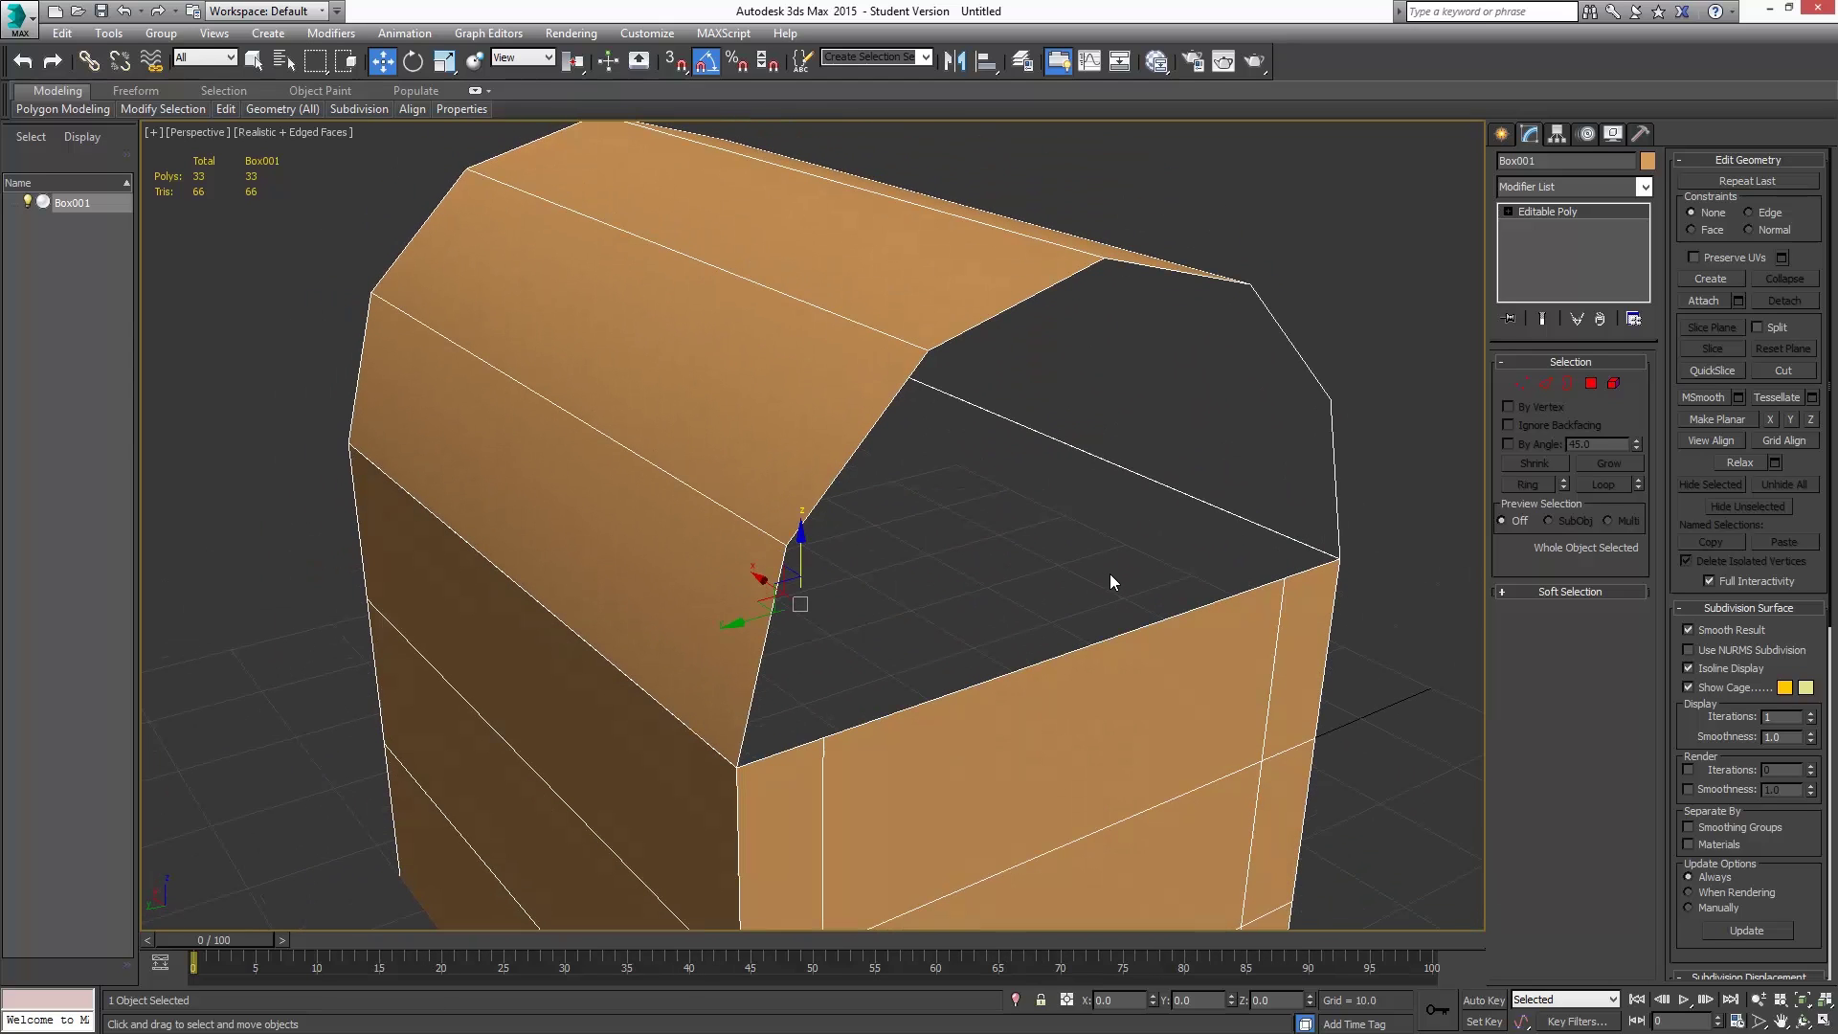
# - Add the box's open top border to the lid's border selection and convert the selection to vertices
pyautogui.click(1568, 384)
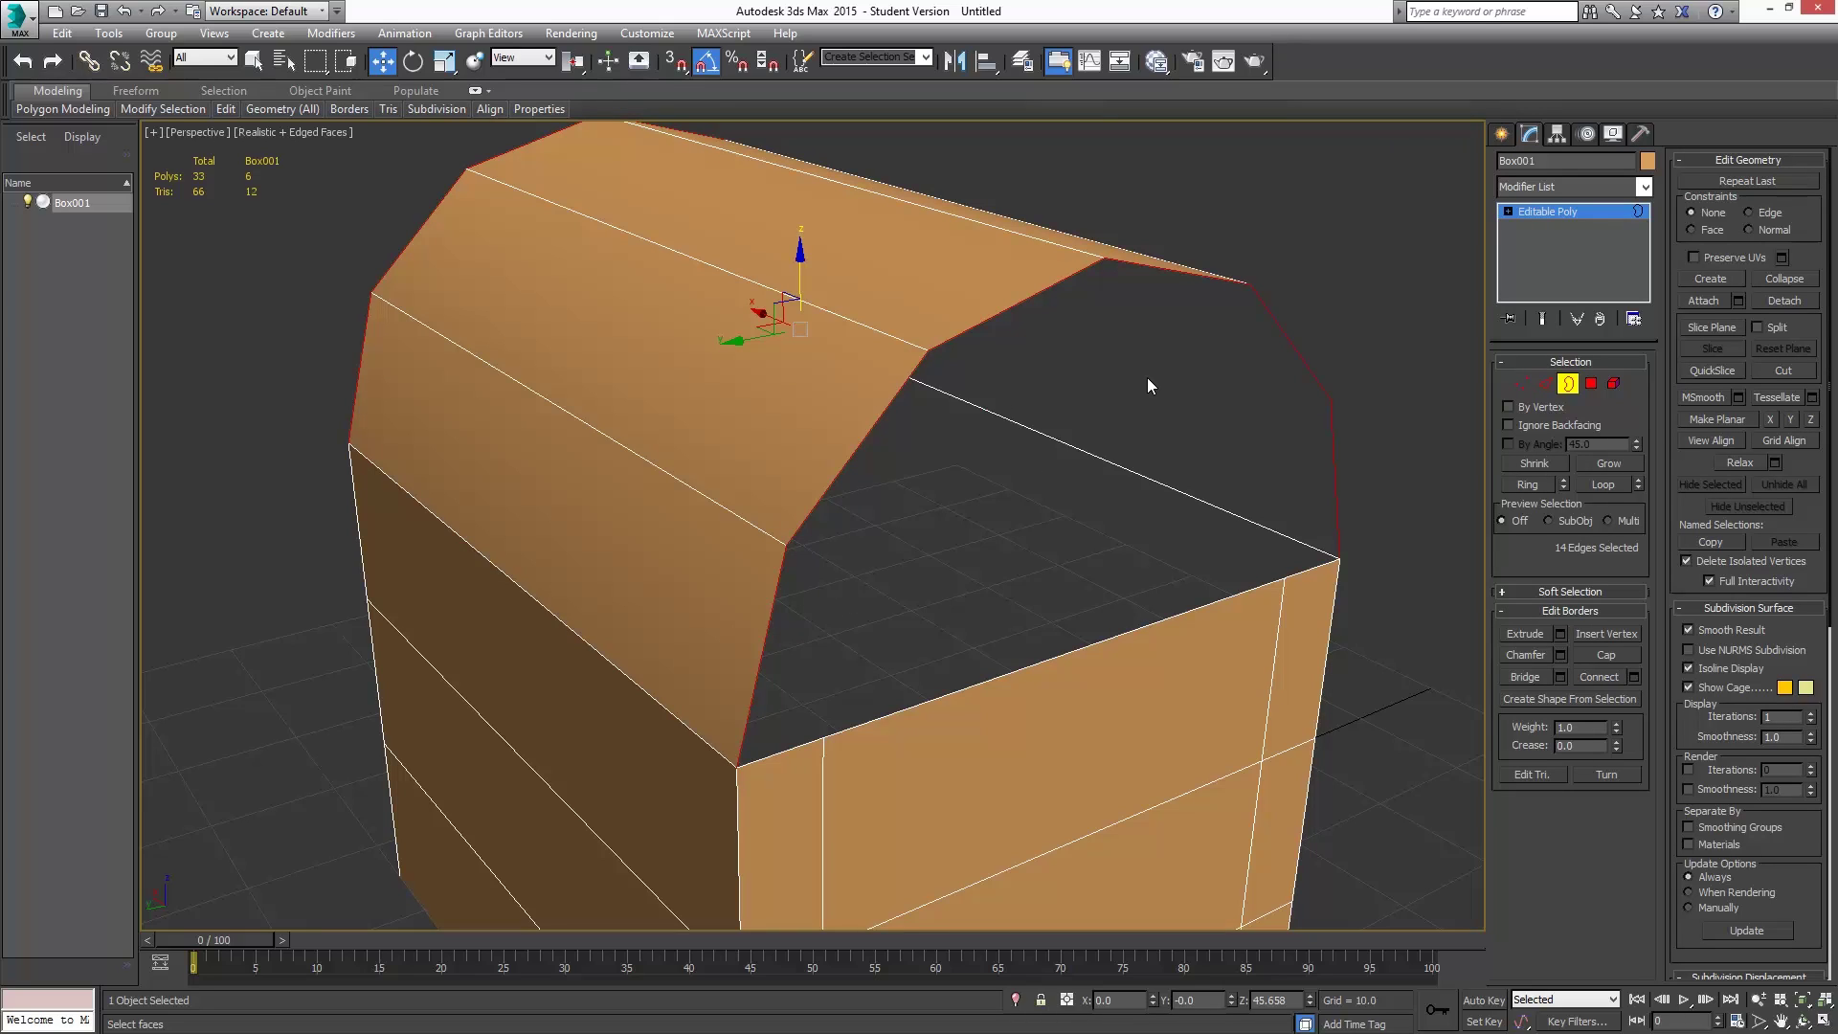
pyautogui.keyDown('ctrl'); pyautogui.click(1250, 590); pyautogui.keyUp('ctrl')
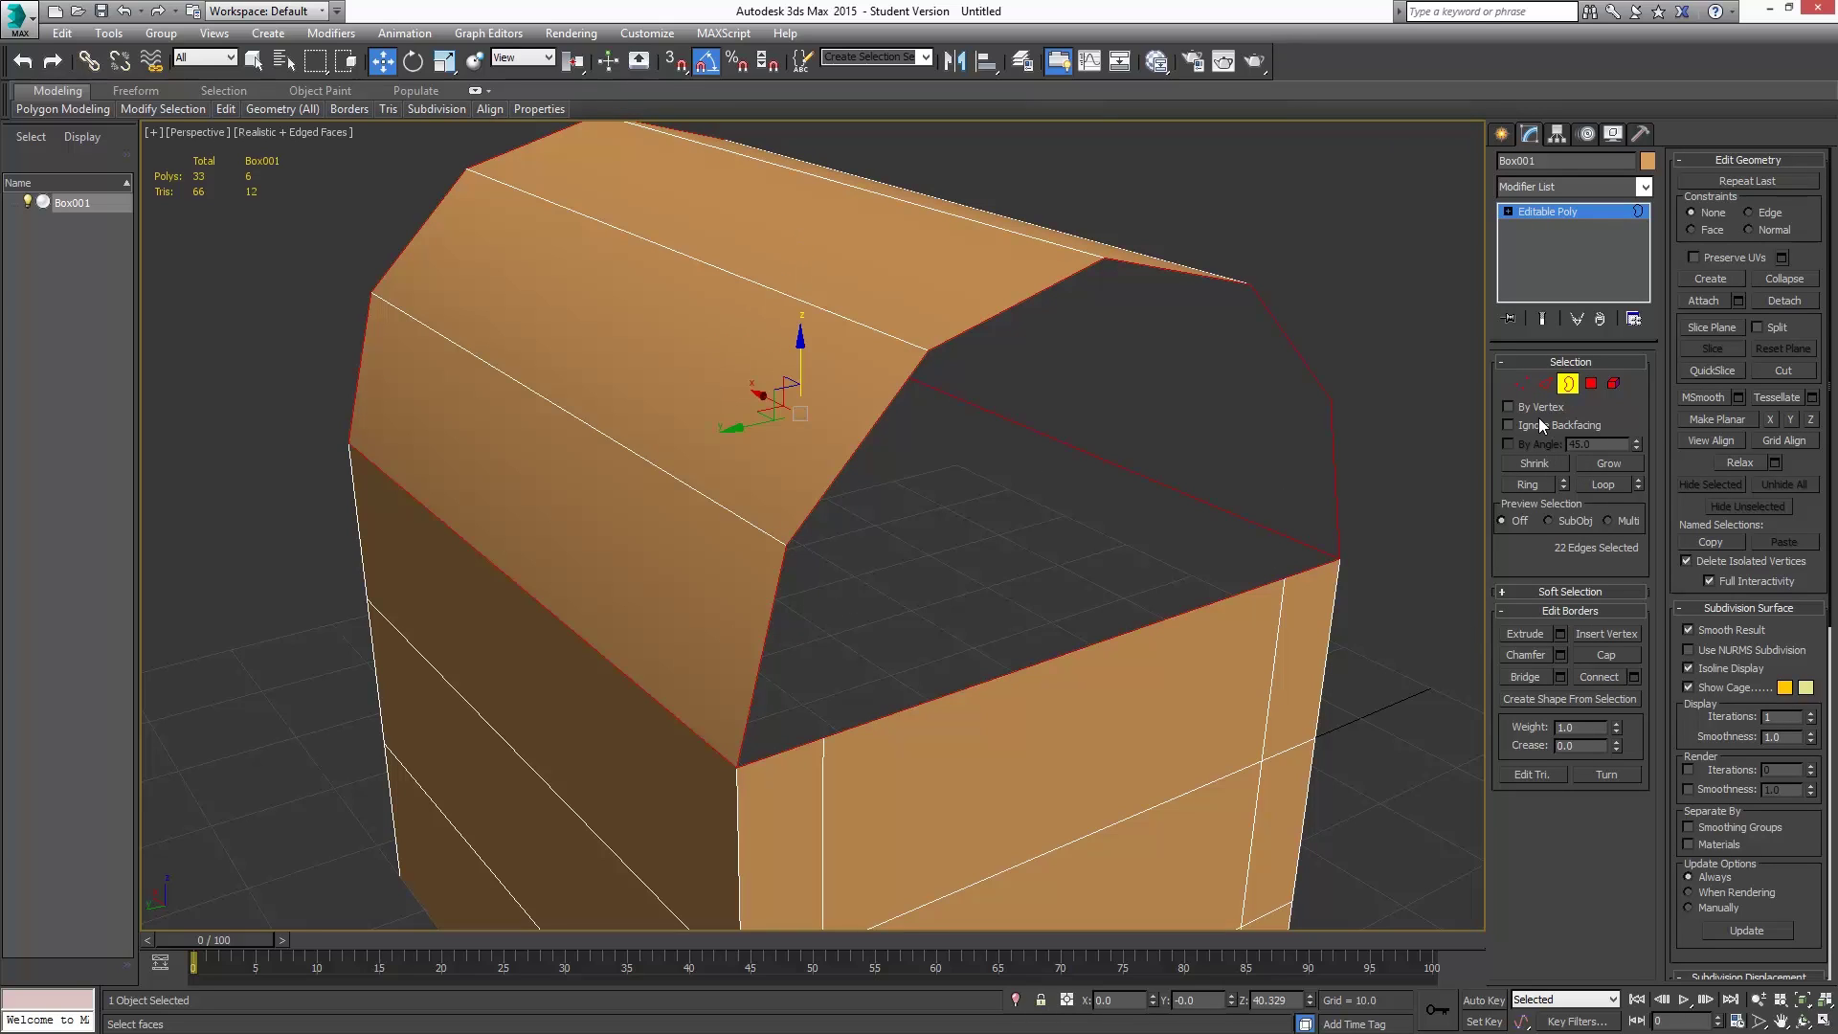
pyautogui.keyDown('ctrl'); pyautogui.click(1514, 383); pyautogui.keyUp('ctrl')
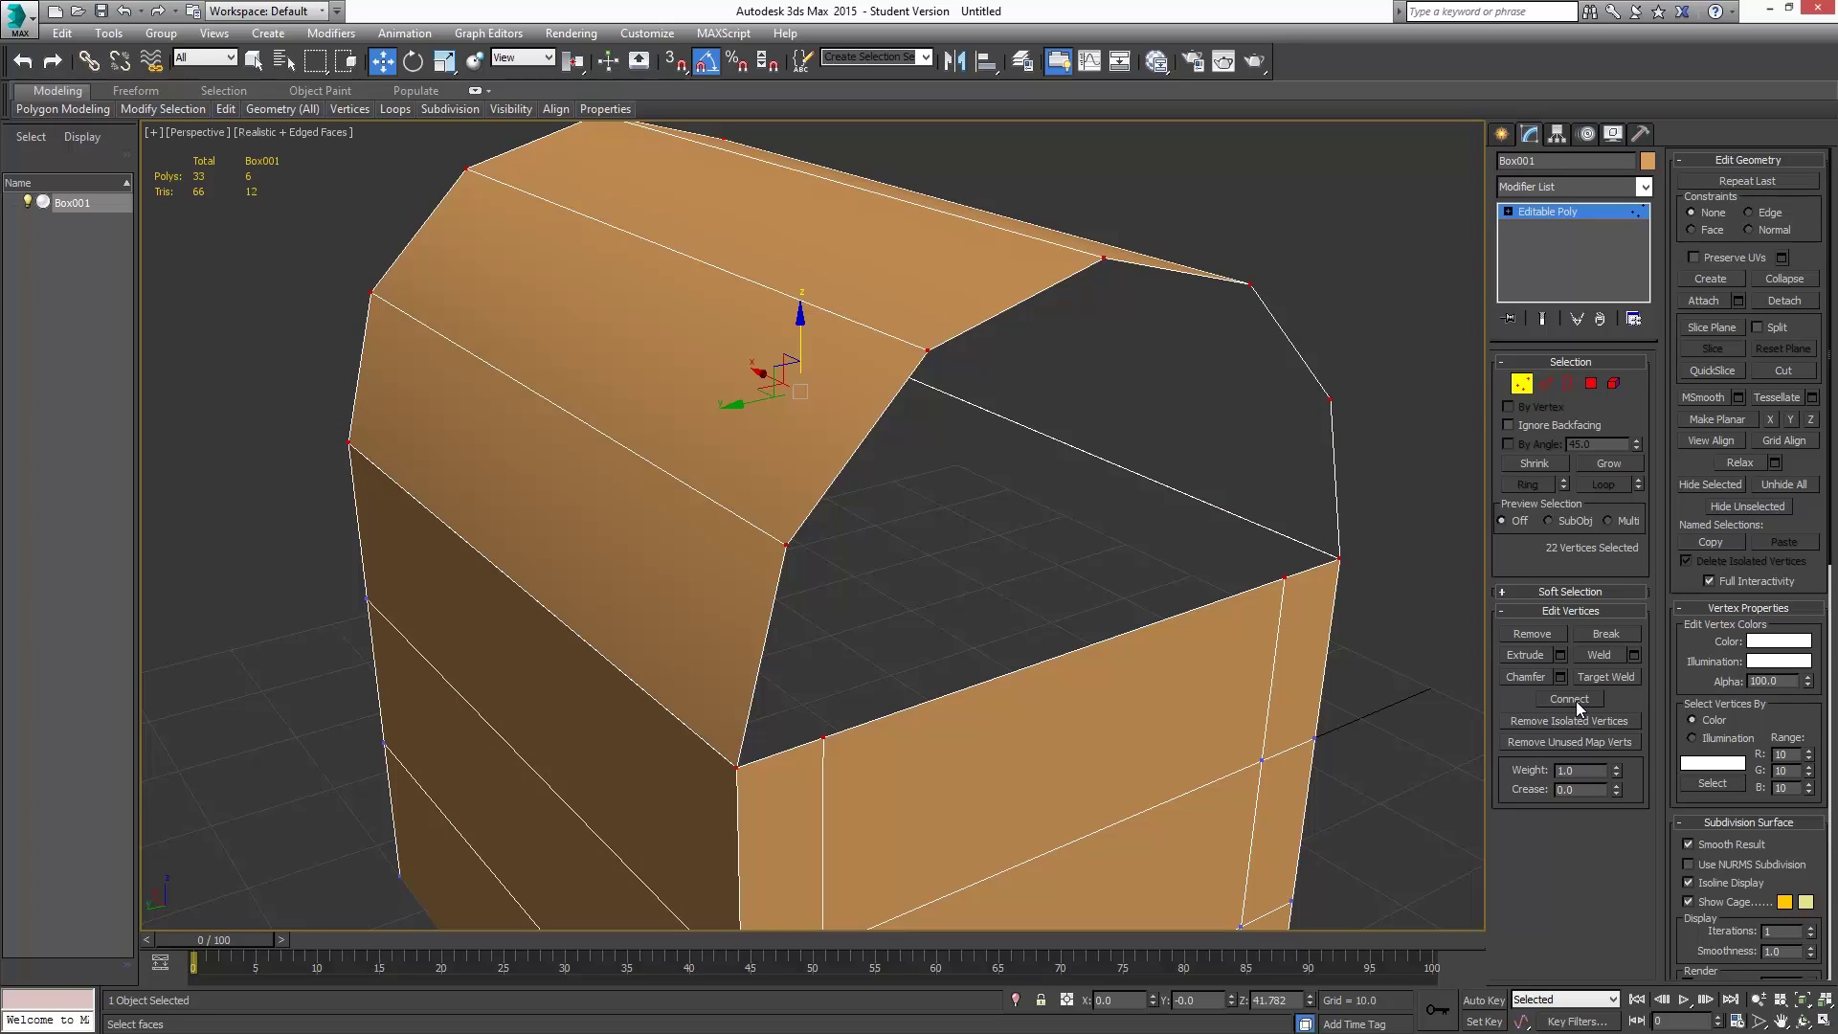
# - Weld the selected border vertices of the lid and box with a threshold of 0.1
pyautogui.click(1635, 656)
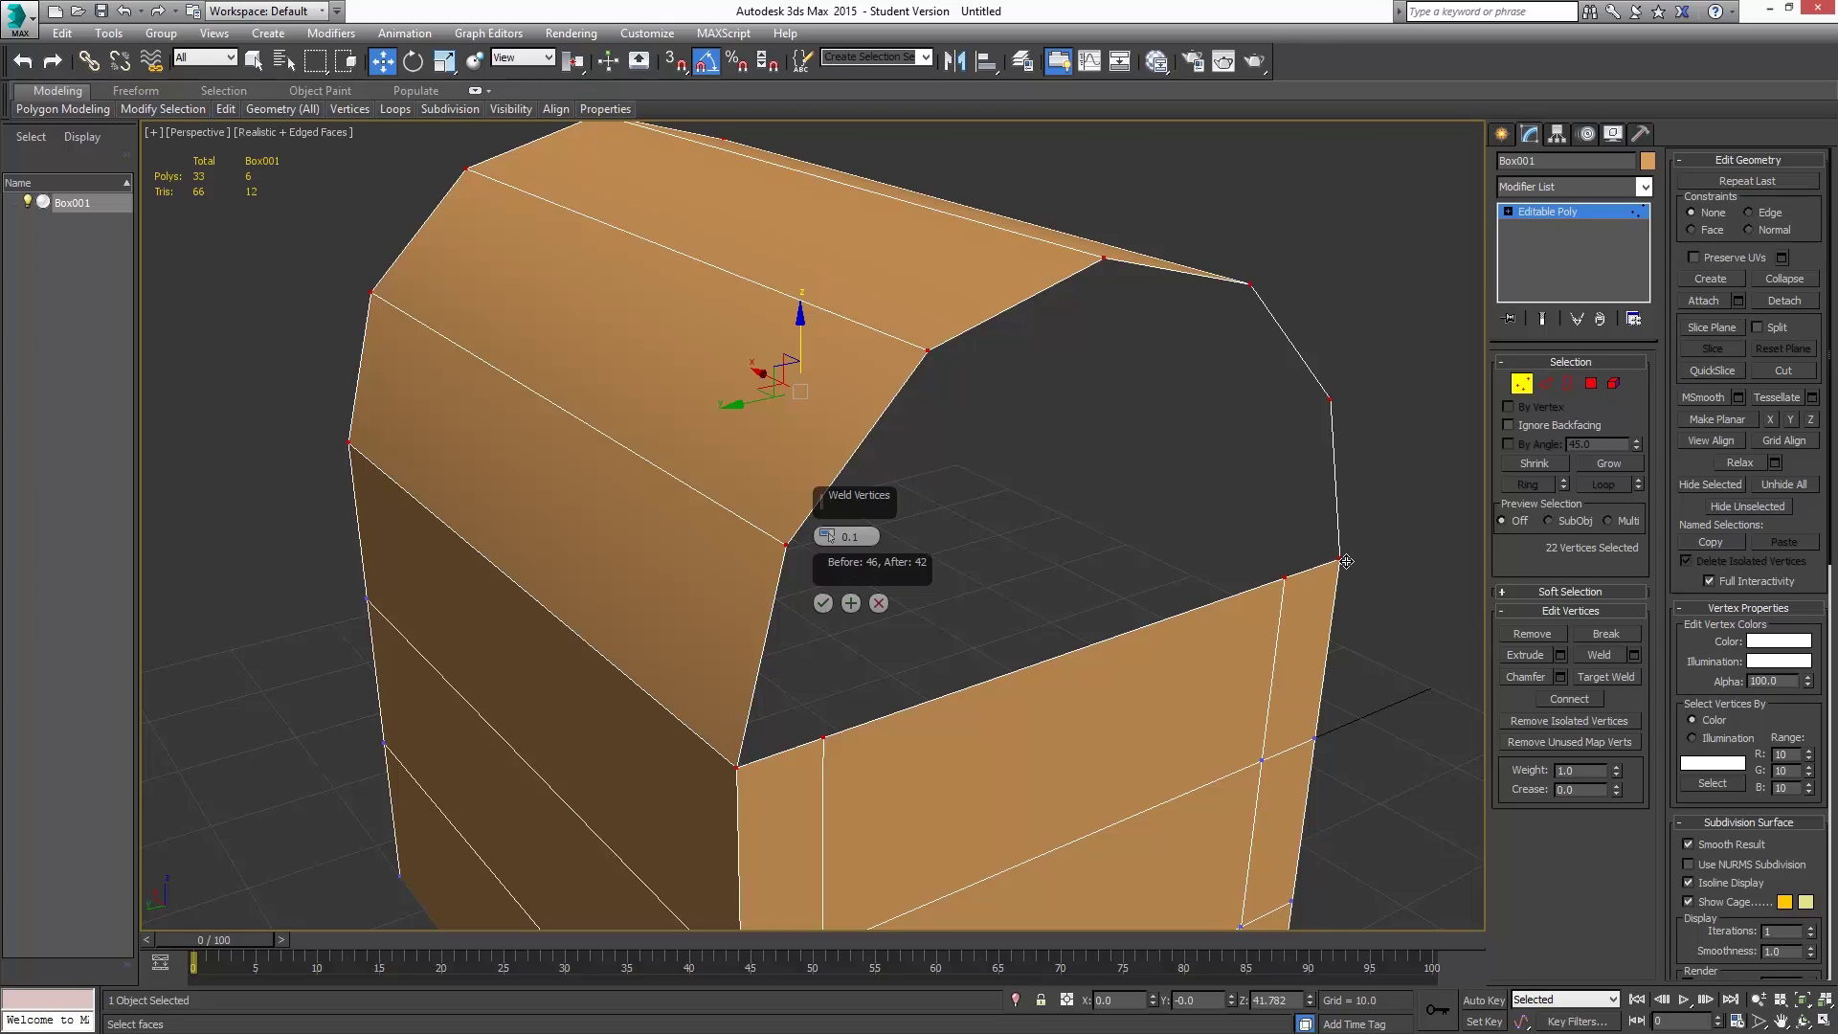
pyautogui.click(878, 603)
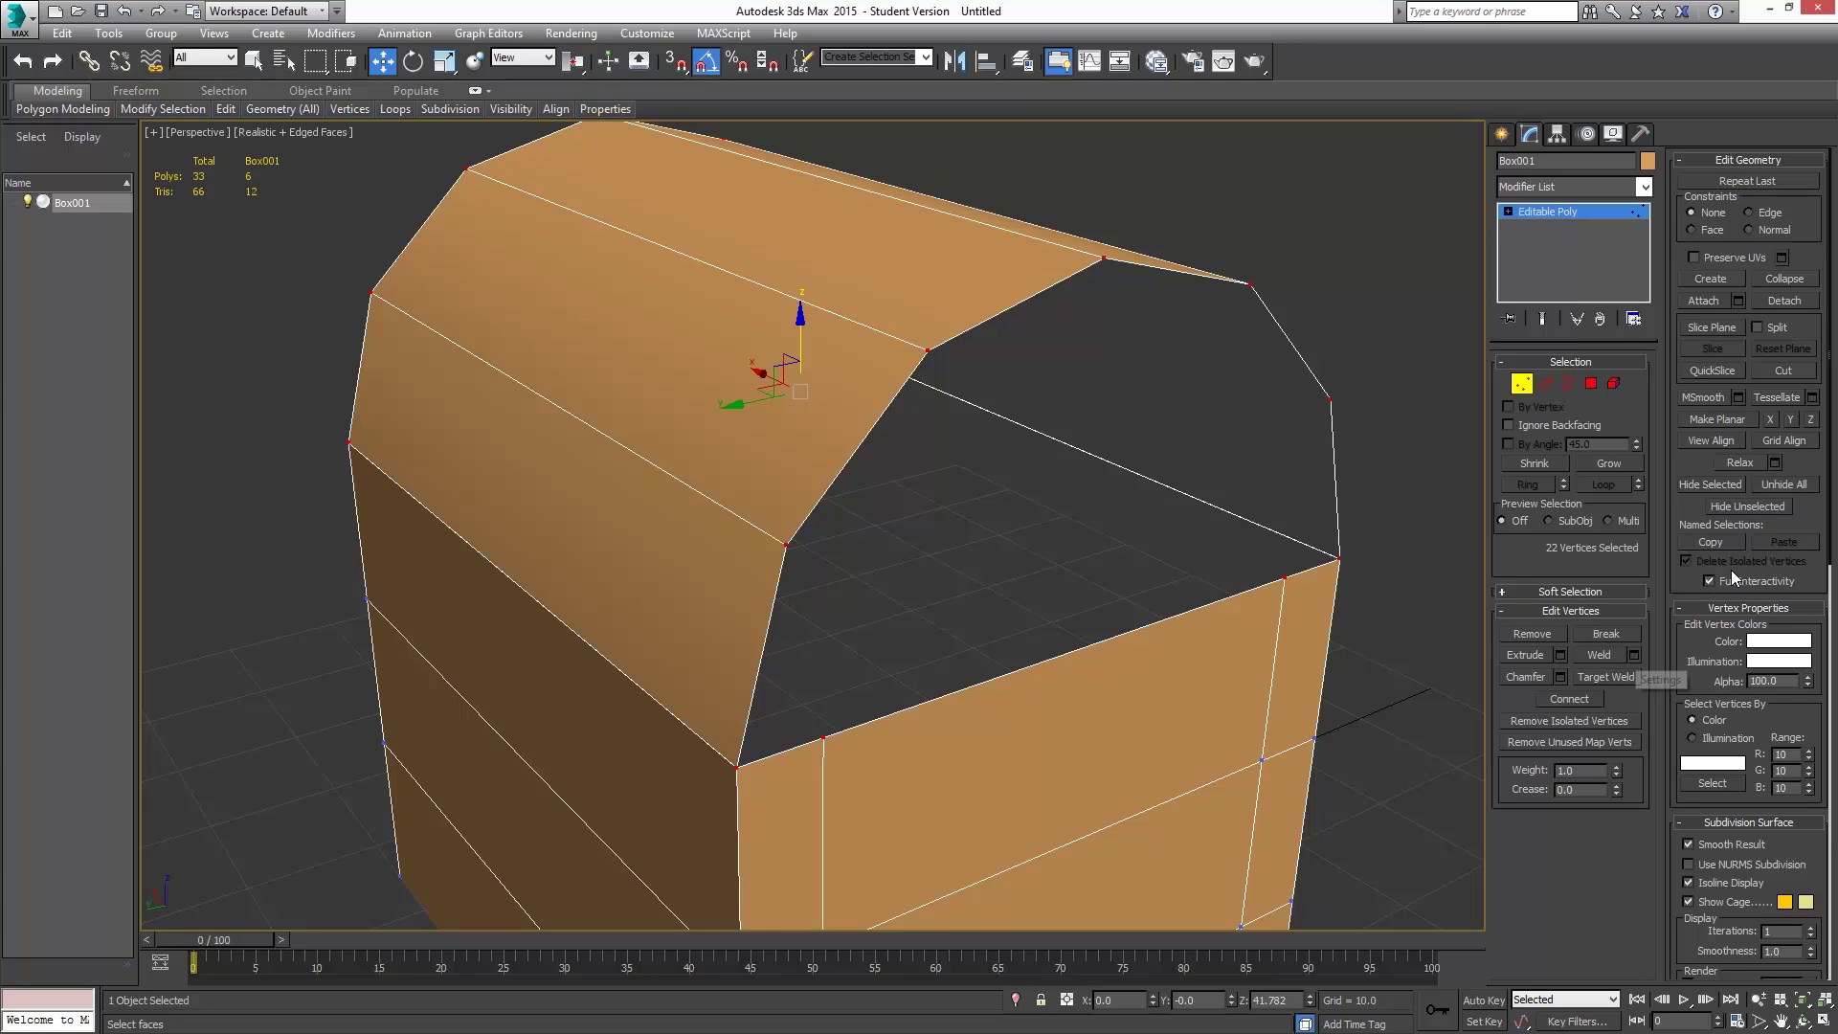
pyautogui.click(1634, 655)
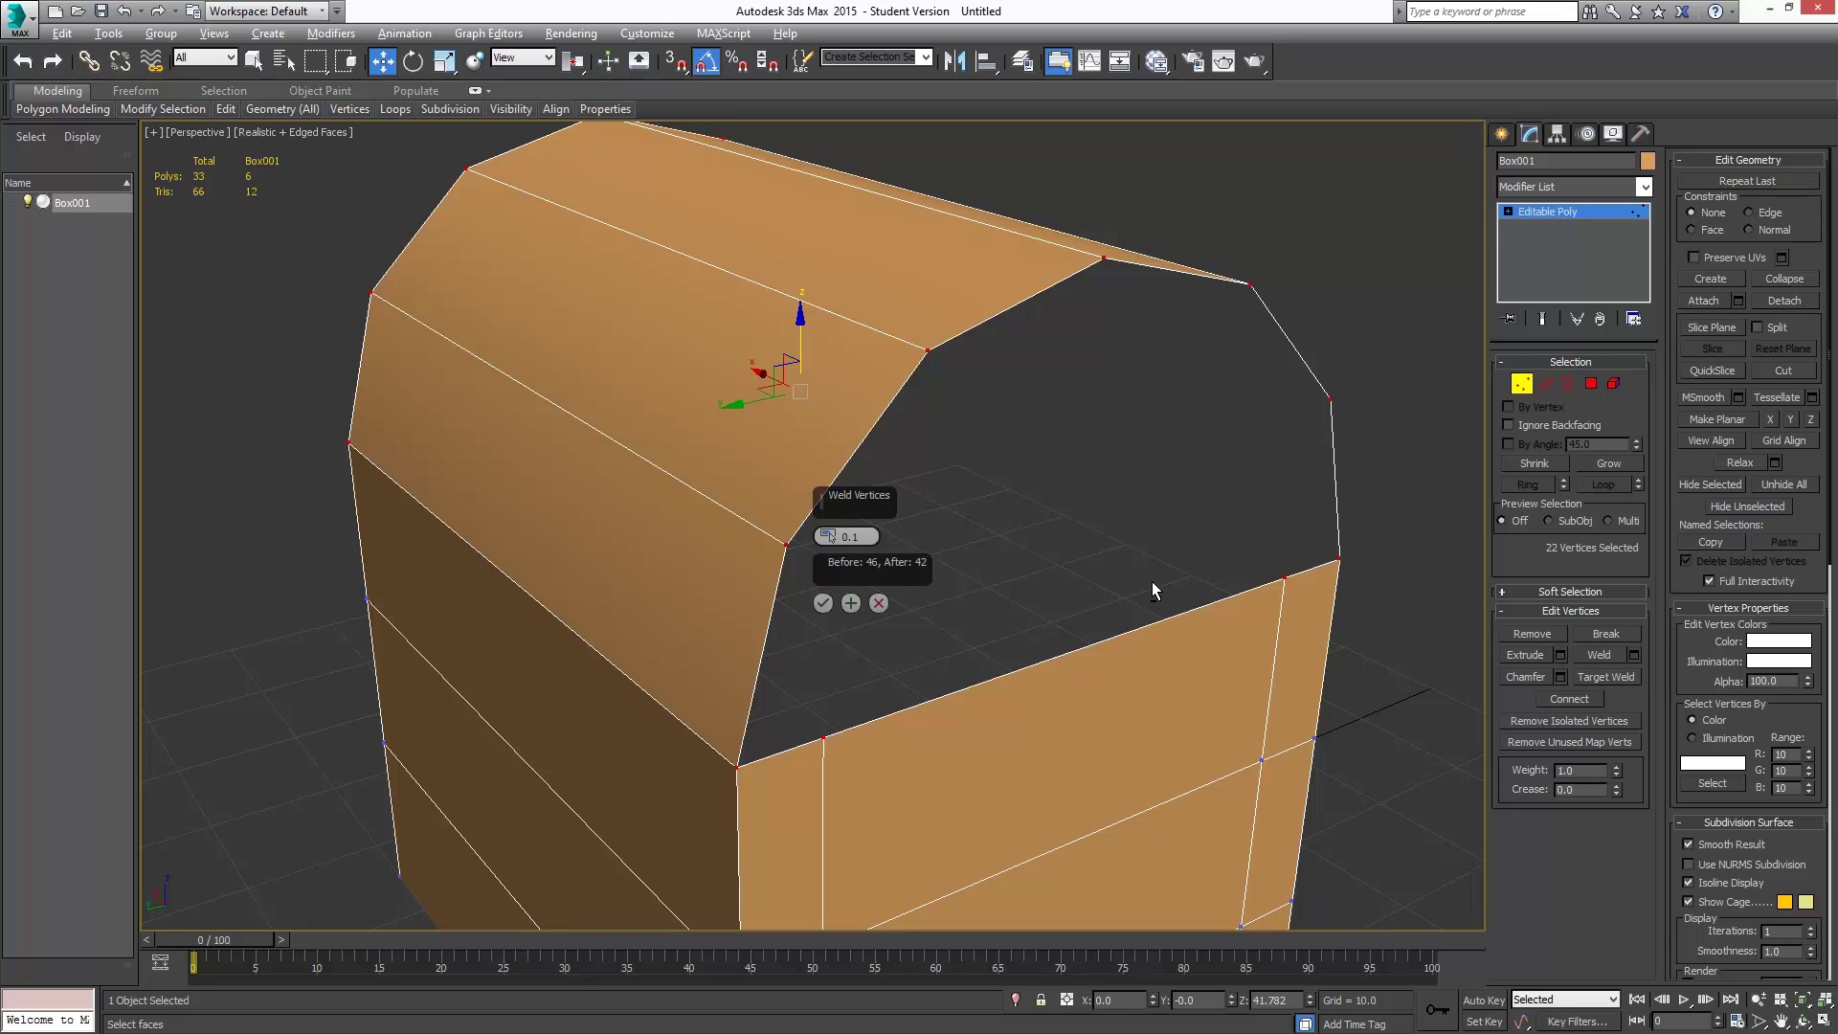
pyautogui.keyDown('alt'); pyautogui.moveTo(1152, 582); pyautogui.dragTo(1040, 573, button='middle'); pyautogui.keyUp('alt')
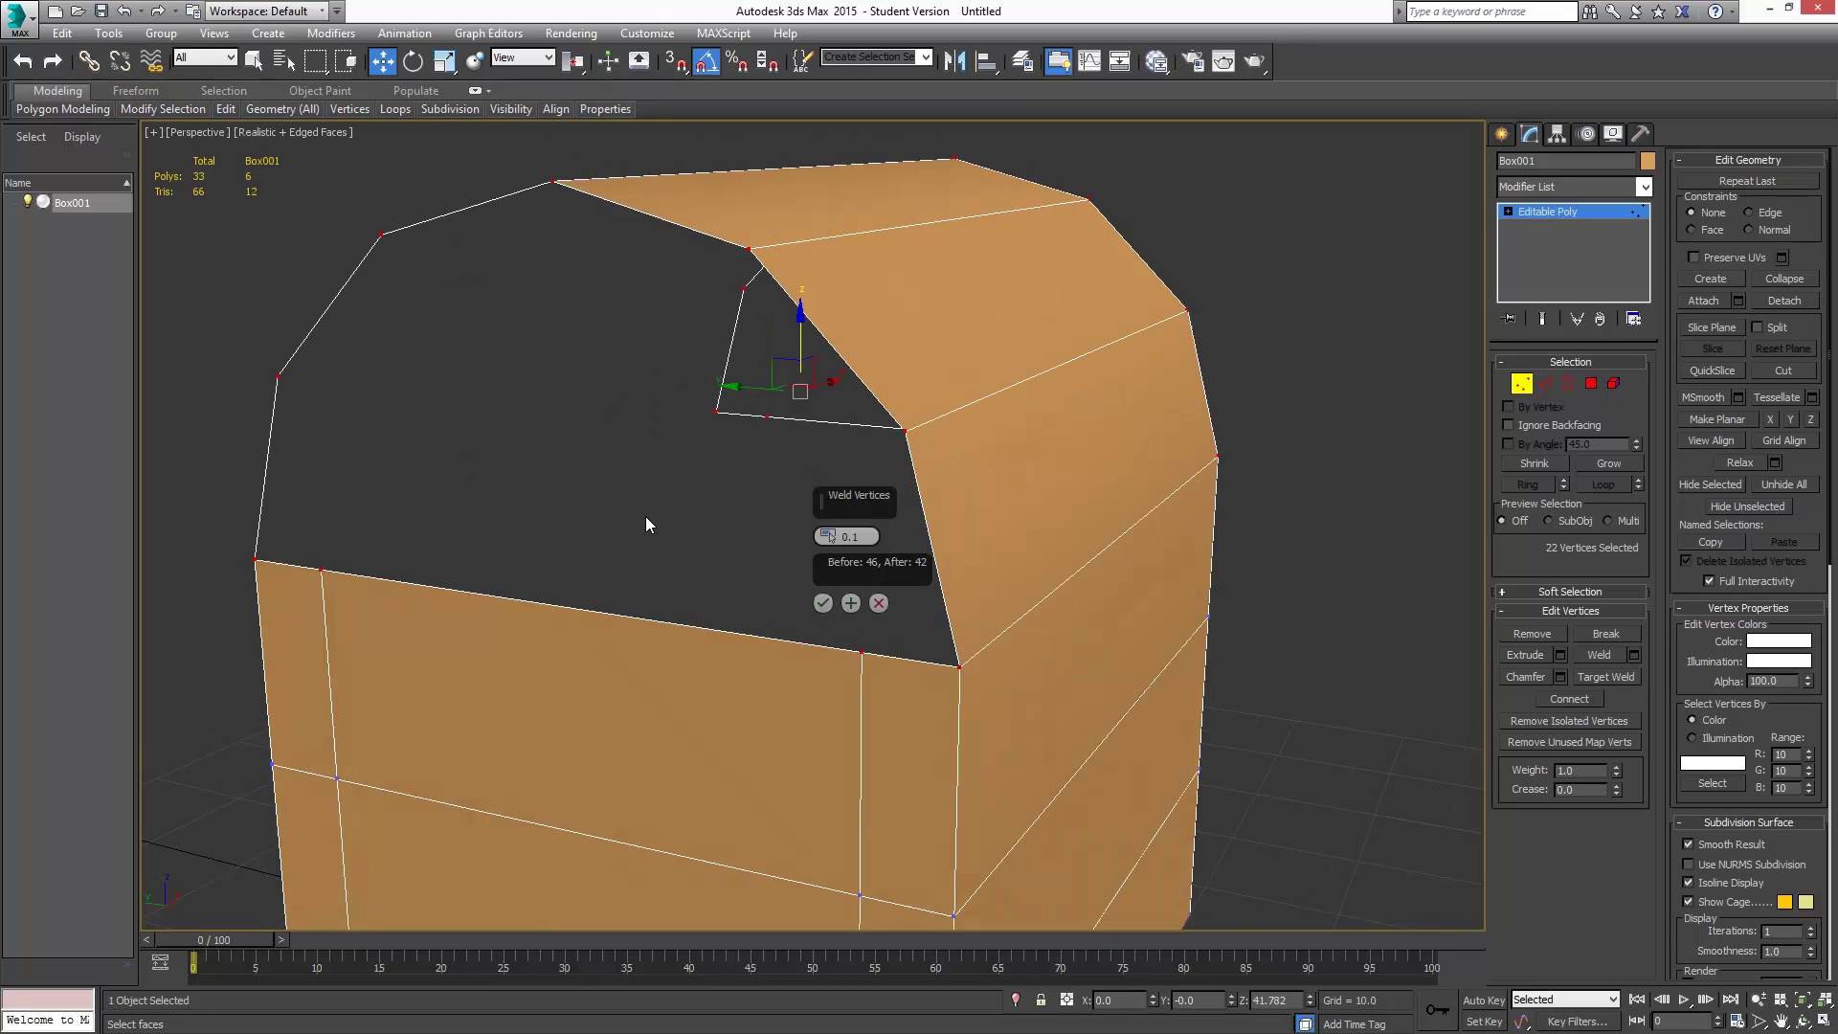
pyautogui.keyDown('alt'); pyautogui.moveTo(646, 518); pyautogui.dragTo(999, 396, button='middle'); pyautogui.keyUp('alt')
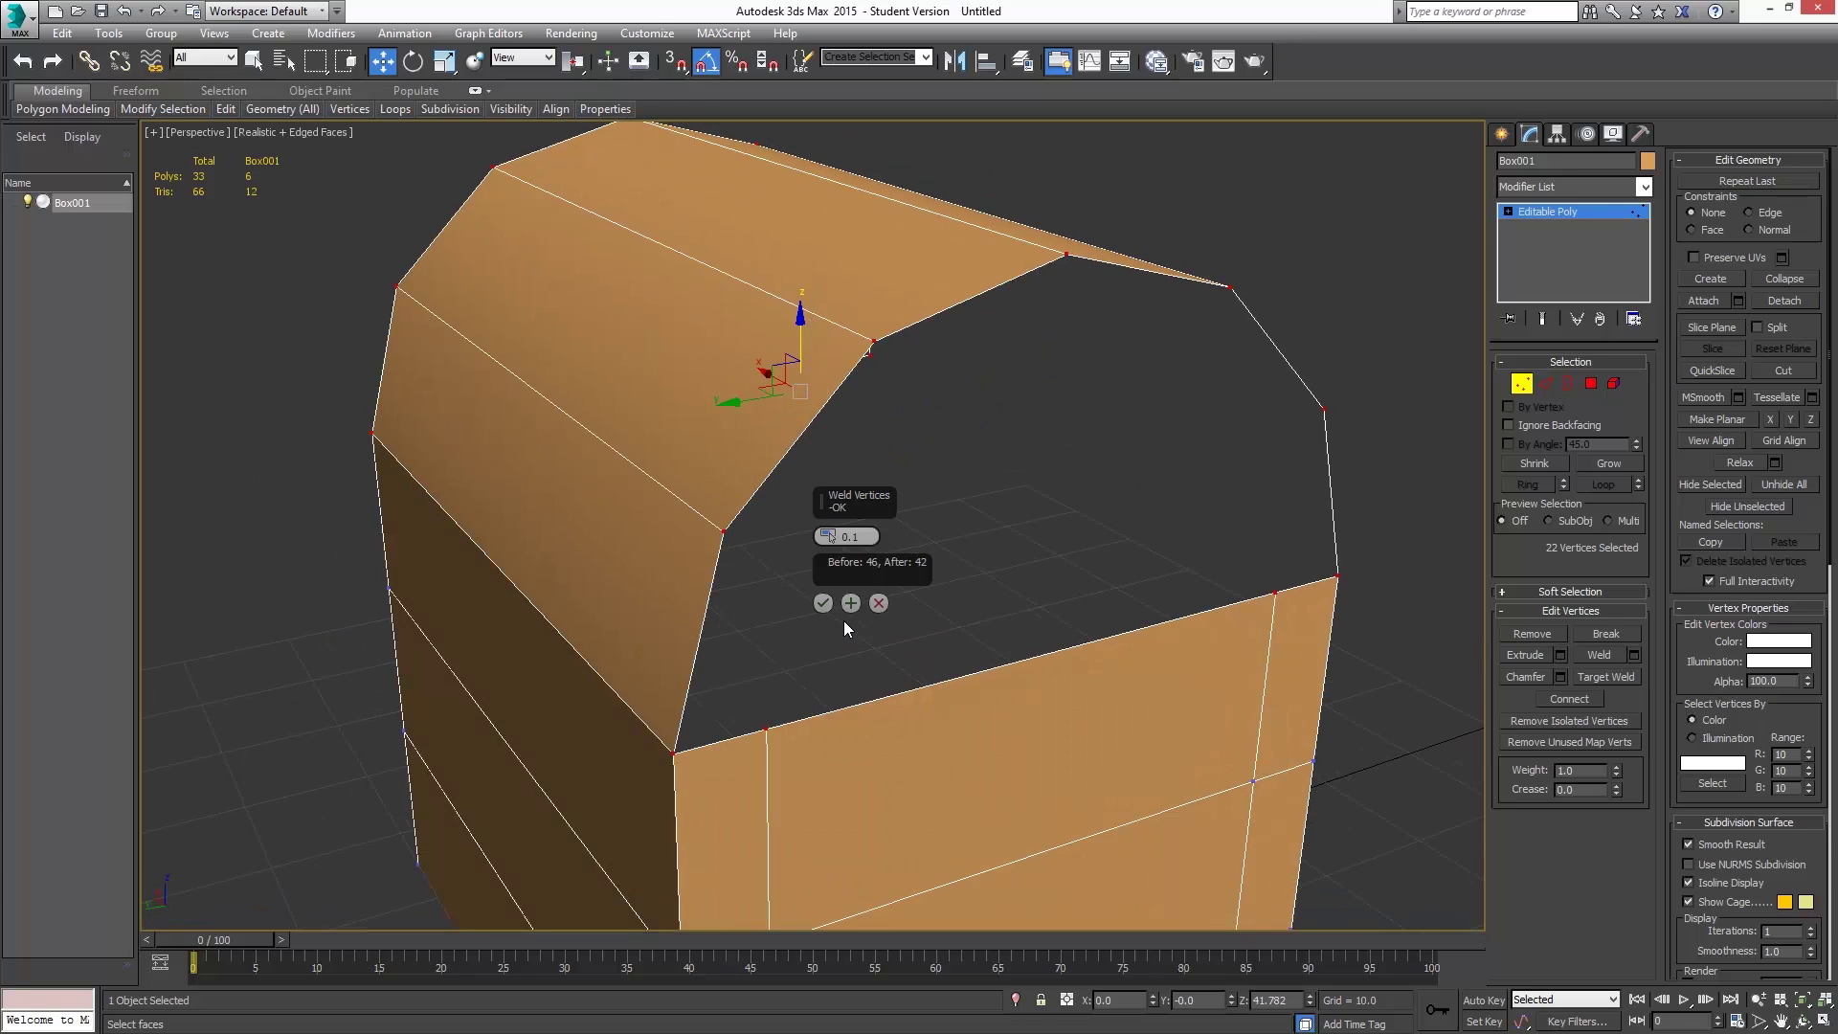
pyautogui.click(822, 603)
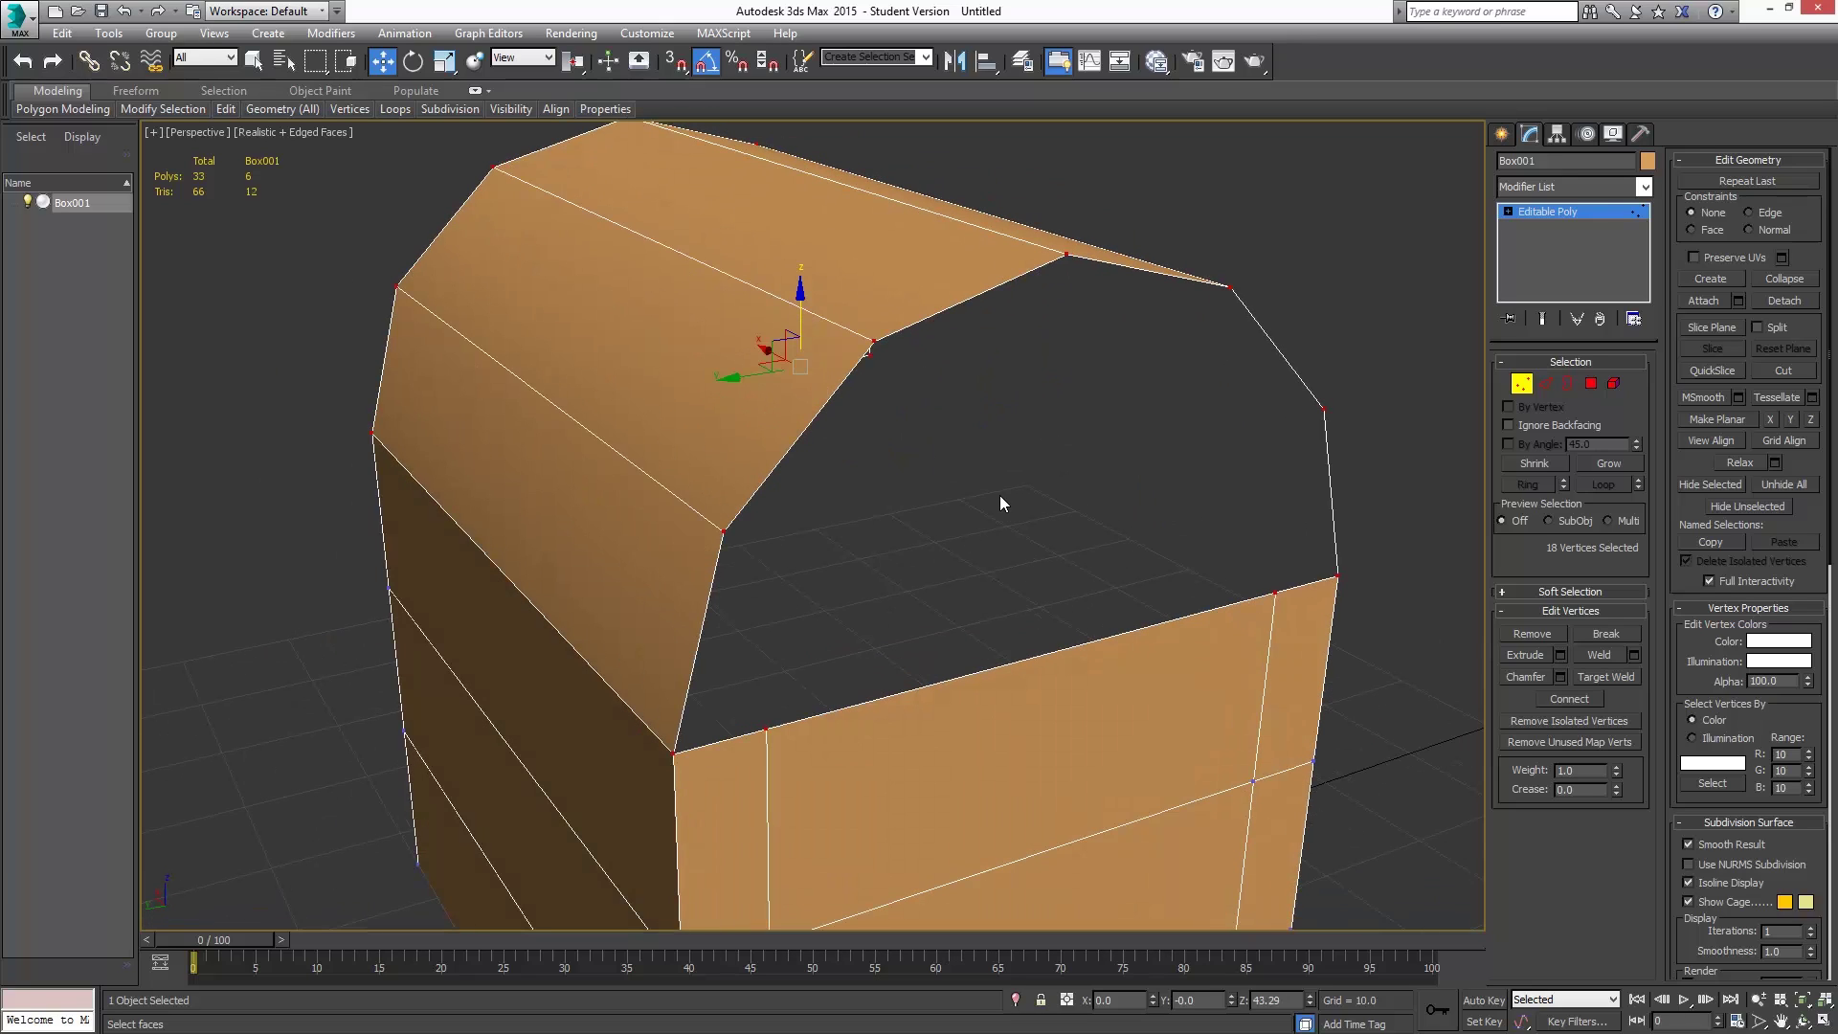
# - Select the six edges that form the lid's arch at the near open end
pyautogui.click(1549, 383)
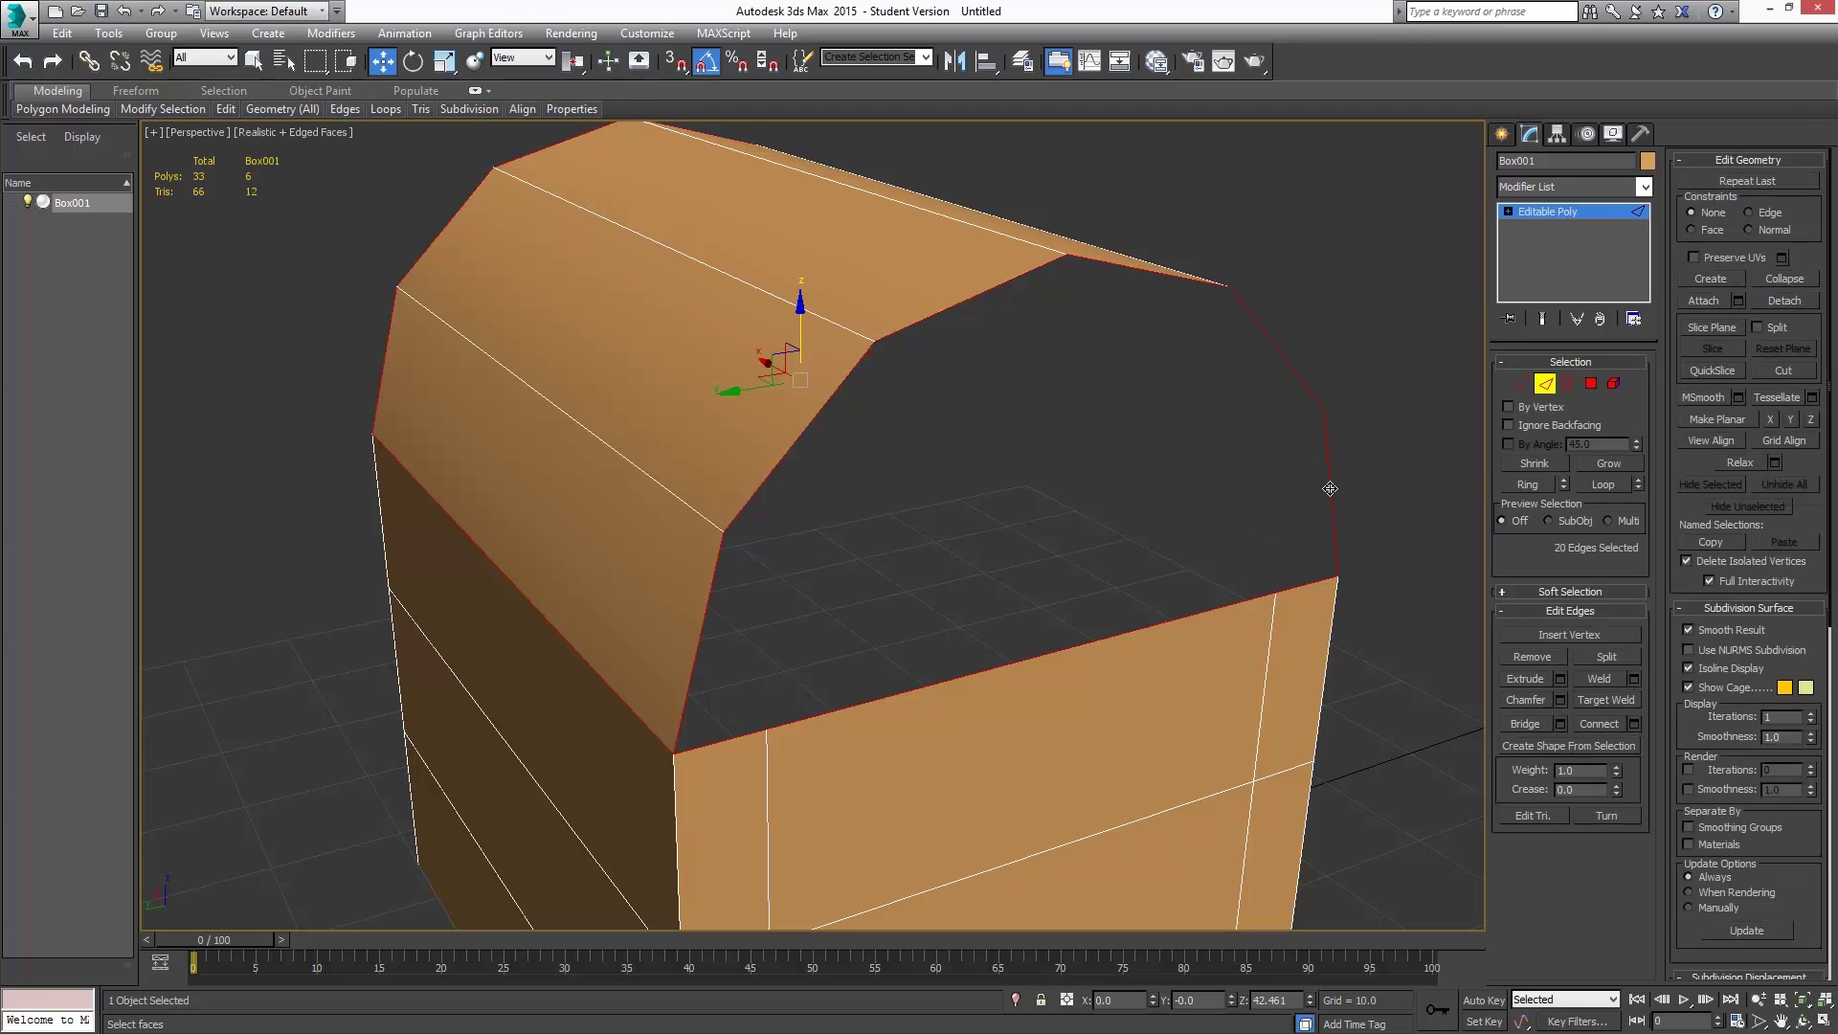
pyautogui.click(1329, 492)
pyautogui.keyDown('ctrl'); pyautogui.click(1278, 350); pyautogui.keyUp('ctrl')
pyautogui.keyDown('ctrl'); pyautogui.click(1135, 272); pyautogui.keyUp('ctrl')
pyautogui.keyDown('ctrl'); pyautogui.click(981, 298); pyautogui.keyUp('ctrl')
pyautogui.keyDown('ctrl'); pyautogui.click(817, 410); pyautogui.keyUp('ctrl')
pyautogui.keyDown('ctrl'); pyautogui.click(712, 629); pyautogui.keyUp('ctrl')
# - Add the arch edges at the lid's opposite open end to the edge selection
pyautogui.keyDown('alt'); pyautogui.moveTo(524, 461); pyautogui.dragTo(603, 586, button='middle'); pyautogui.keyUp('alt')
pyautogui.keyDown('ctrl'); pyautogui.click(640, 625); pyautogui.keyUp('ctrl')
pyautogui.keyDown('ctrl'); pyautogui.click(592, 513); pyautogui.keyUp('ctrl')
pyautogui.keyDown('ctrl'); pyautogui.click(505, 436); pyautogui.keyUp('ctrl')
pyautogui.keyDown('alt'); pyautogui.moveTo(496, 522); pyautogui.dragTo(646, 537, button='middle'); pyautogui.keyUp('alt')
pyautogui.keyDown('ctrl'); pyautogui.click(757, 496); pyautogui.keyUp('ctrl')
pyautogui.keyDown('ctrl'); pyautogui.click(693, 554); pyautogui.keyUp('ctrl')
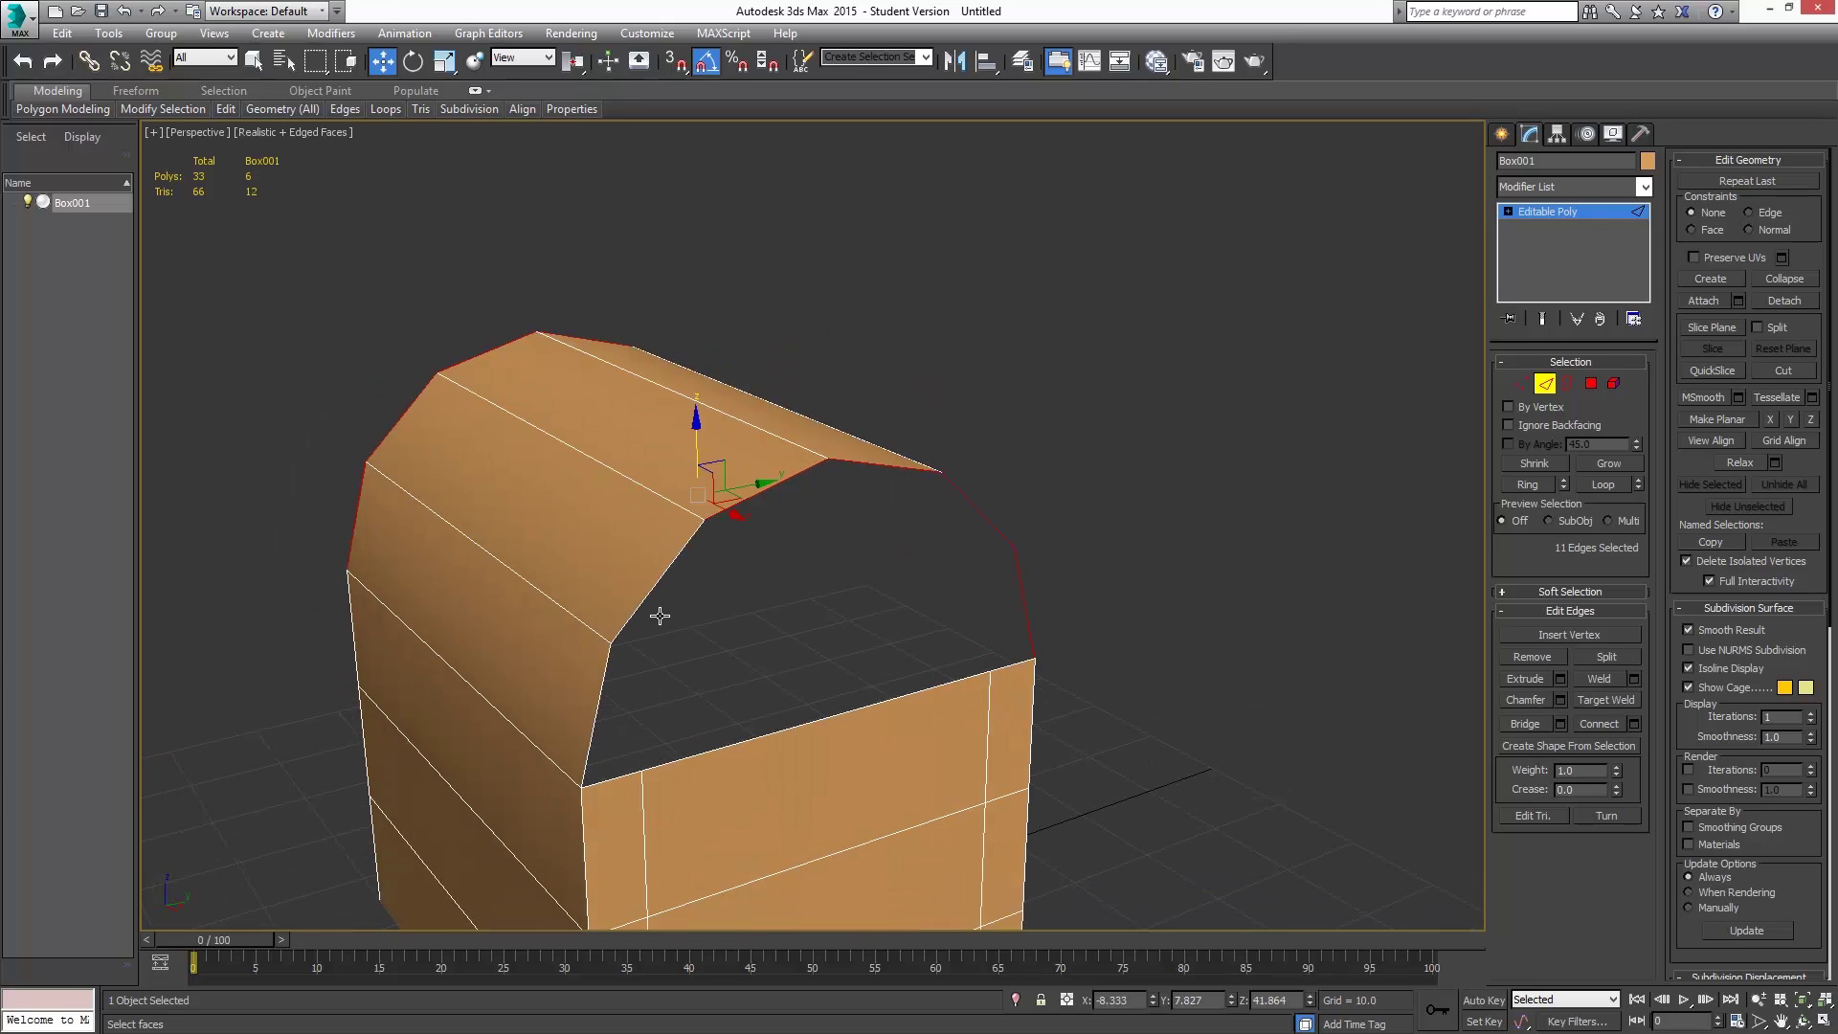
# - Remove the stray vertical box edge from the selection and add the near arch's two missing edges
pyautogui.keyDown('alt'); pyautogui.moveTo(656, 615); pyautogui.dragTo(408, 590, button='middle'); pyautogui.keyUp('alt')
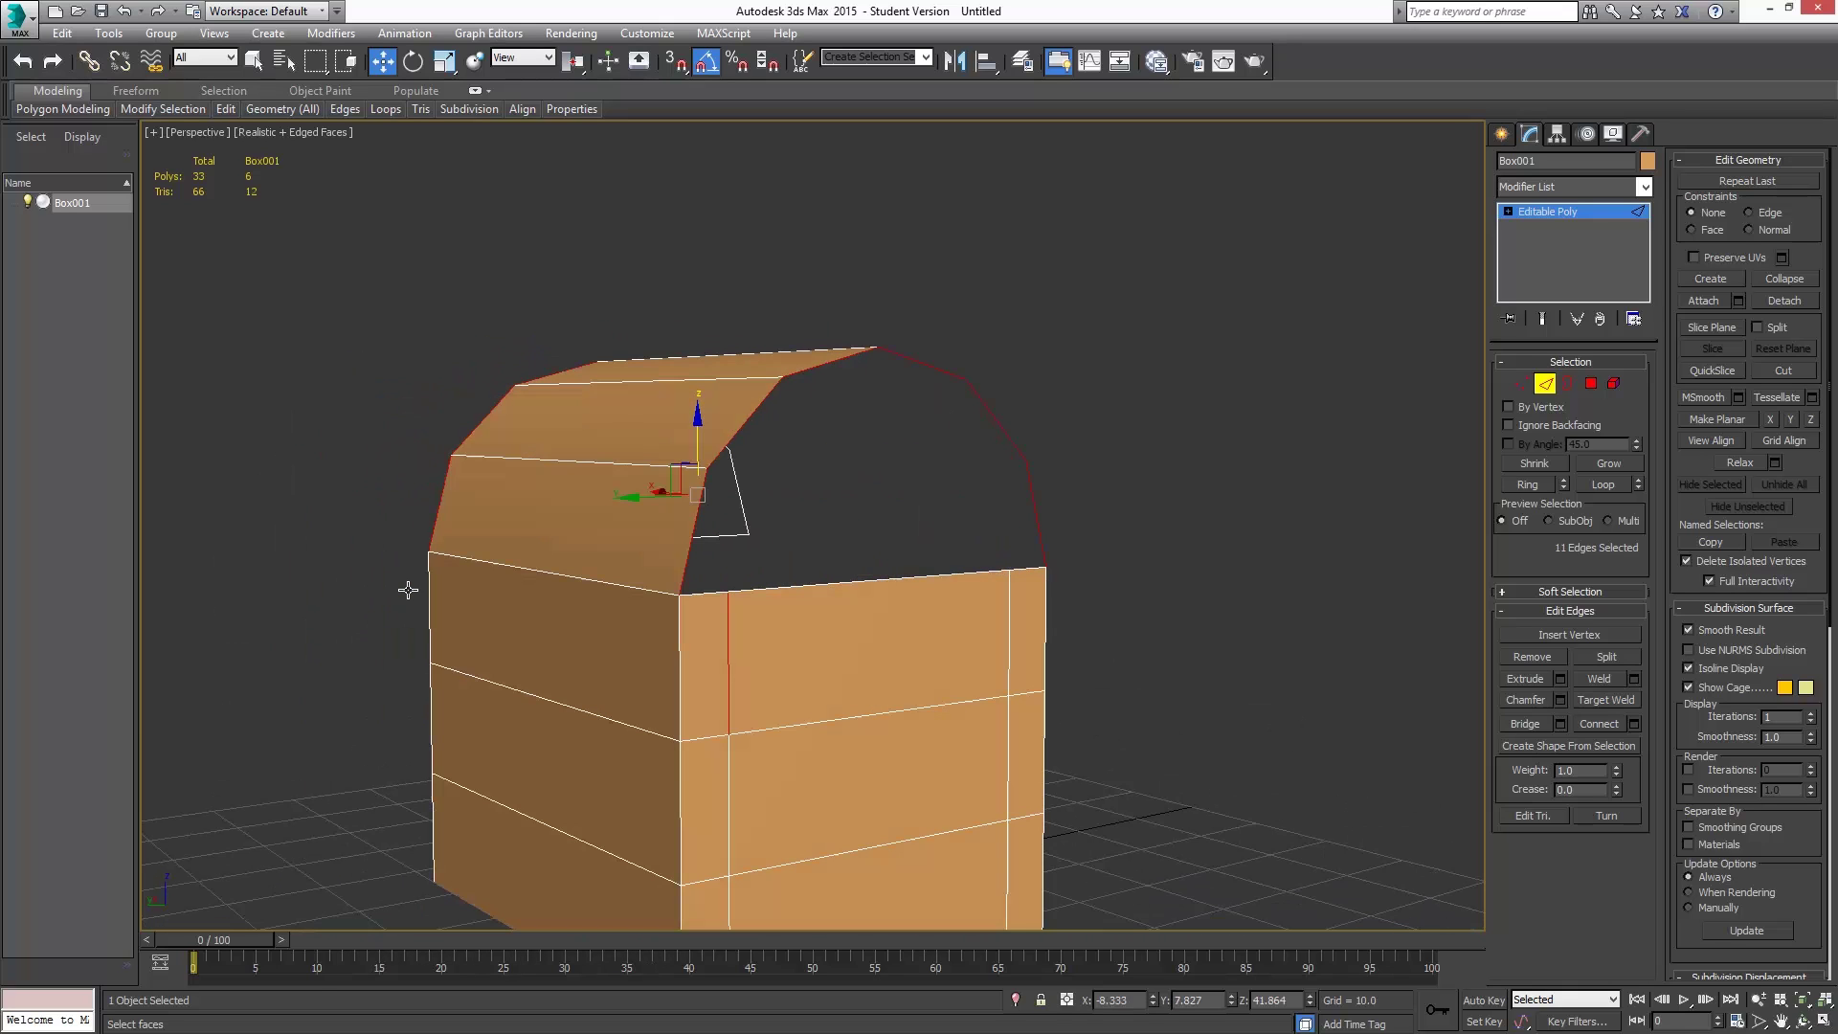
pyautogui.keyDown('alt'); pyautogui.click(727, 638); pyautogui.keyUp('alt')
pyautogui.keyDown('alt'); pyautogui.moveTo(480, 607); pyautogui.dragTo(828, 648, button='middle'); pyautogui.keyUp('alt')
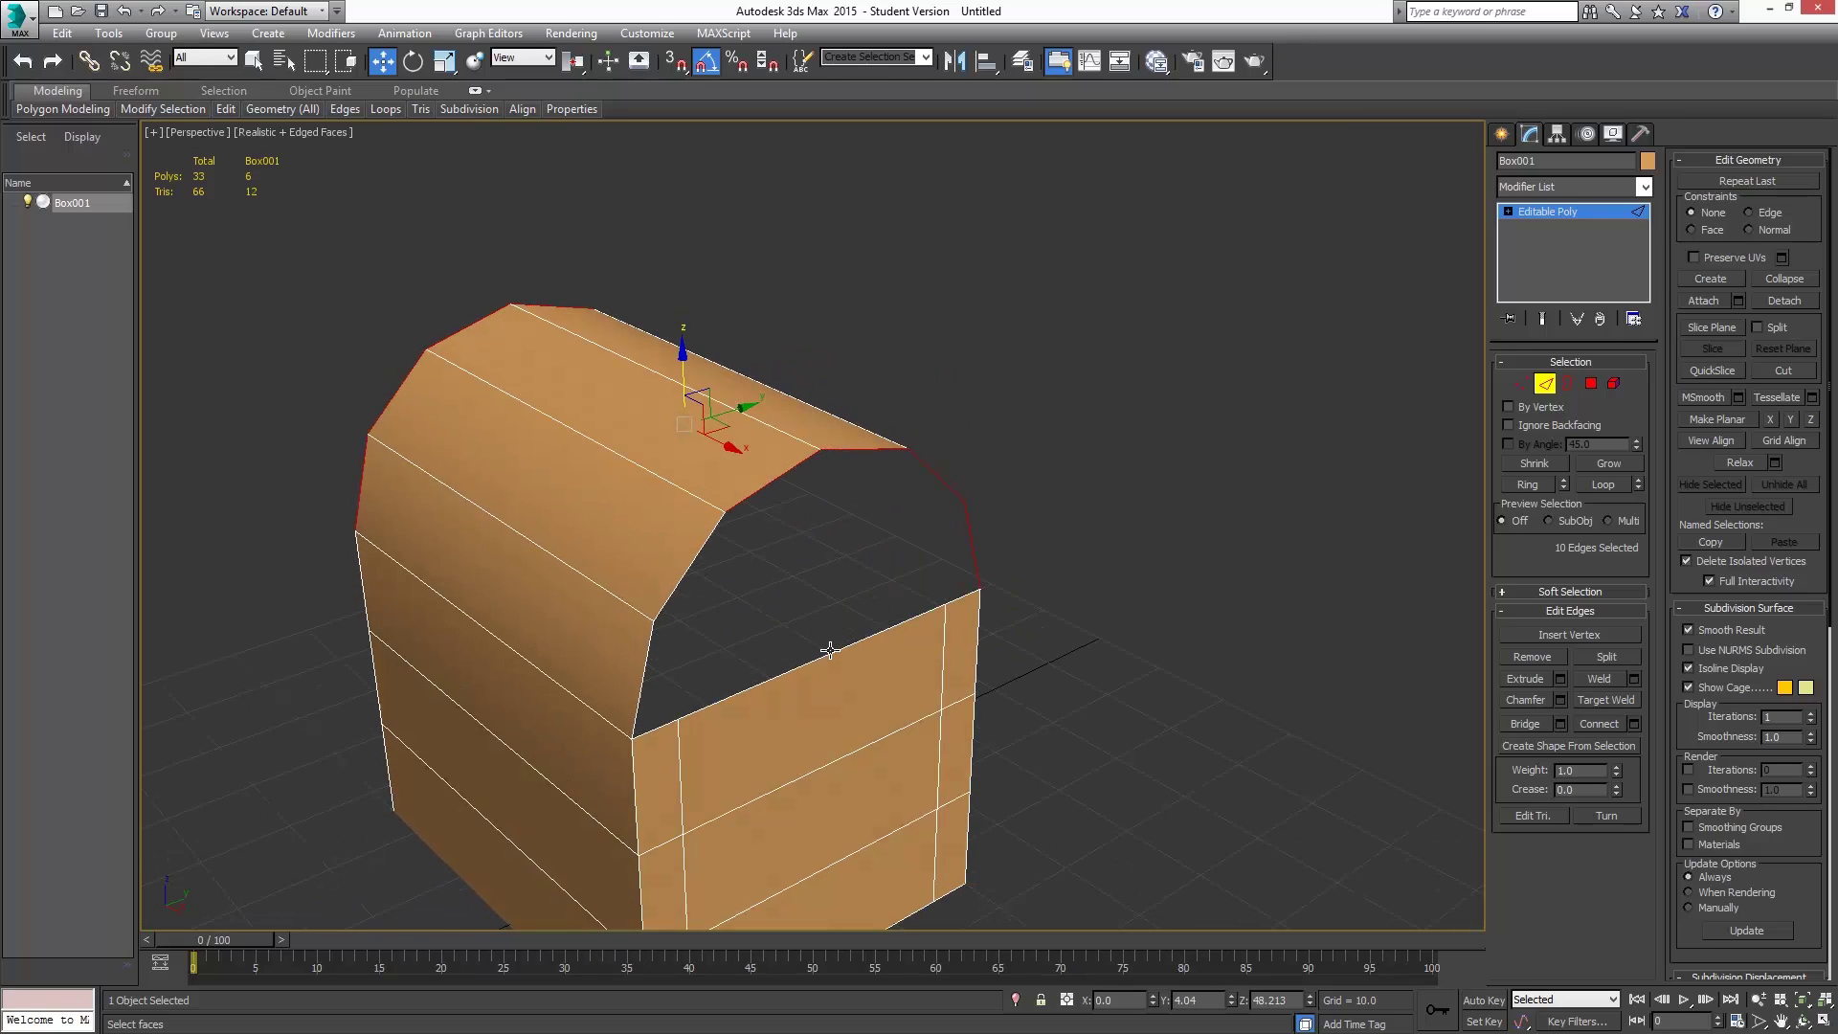
pyautogui.keyDown('ctrl'); pyautogui.click(657, 558); pyautogui.keyUp('ctrl')
pyautogui.keyDown('alt'); pyautogui.moveTo(659, 558); pyautogui.dragTo(713, 574, button='middle'); pyautogui.keyUp('alt')
pyautogui.keyDown('ctrl'); pyautogui.click(644, 648); pyautogui.keyUp('ctrl')
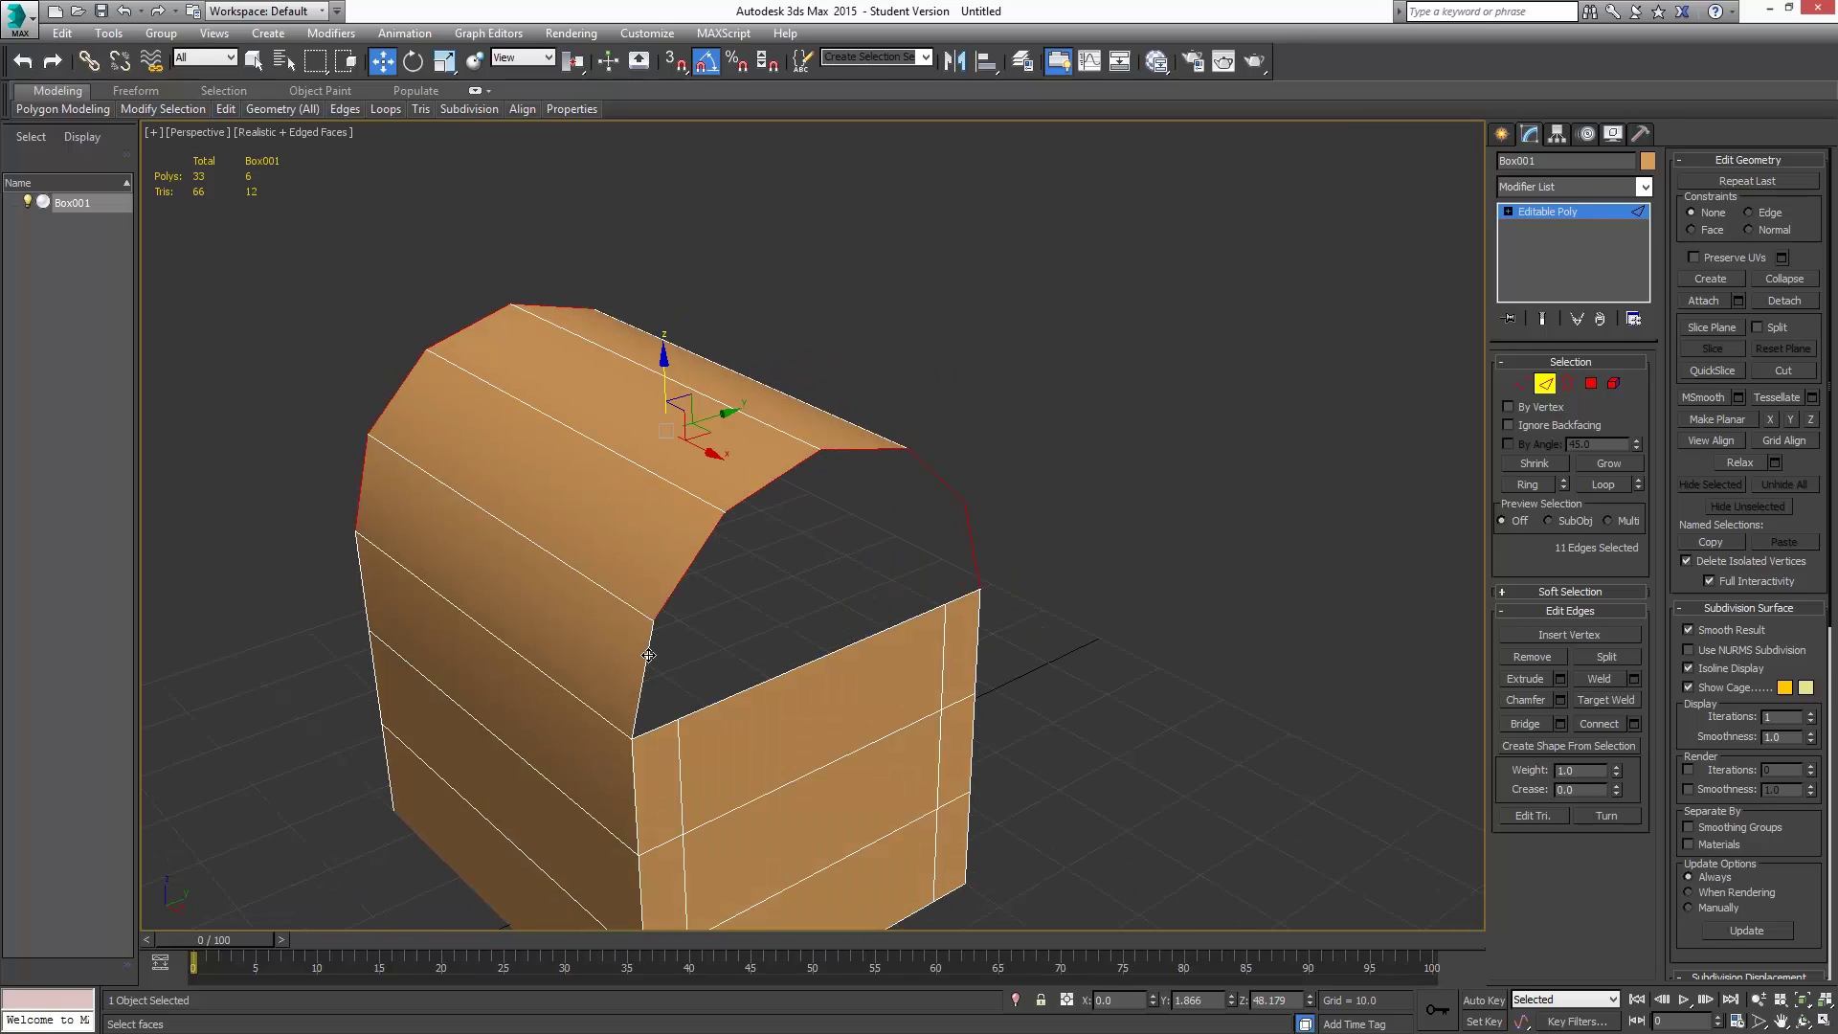
# - Extrude both arches' selected edges inward by uniformly scaling them to 78% with Use Pivot Point Center
pyautogui.click(445, 63)
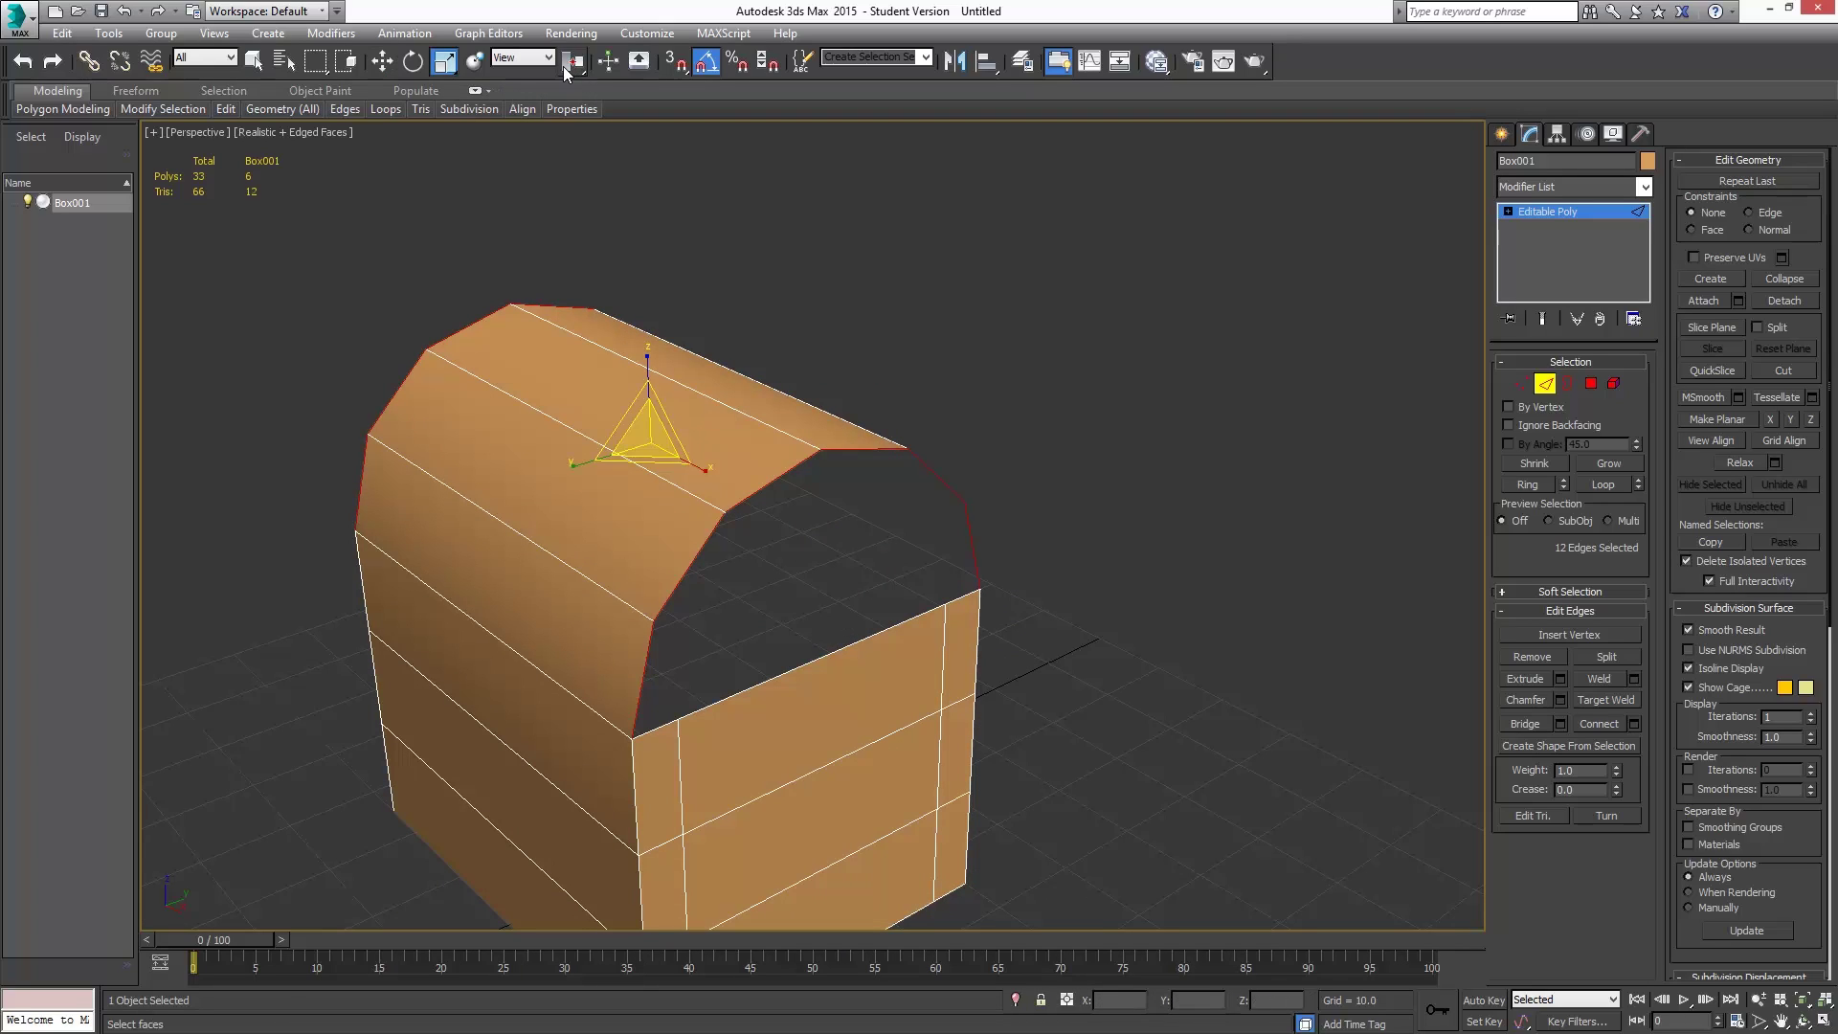
pyautogui.moveTo(573, 70); pyautogui.dragTo(576, 94)
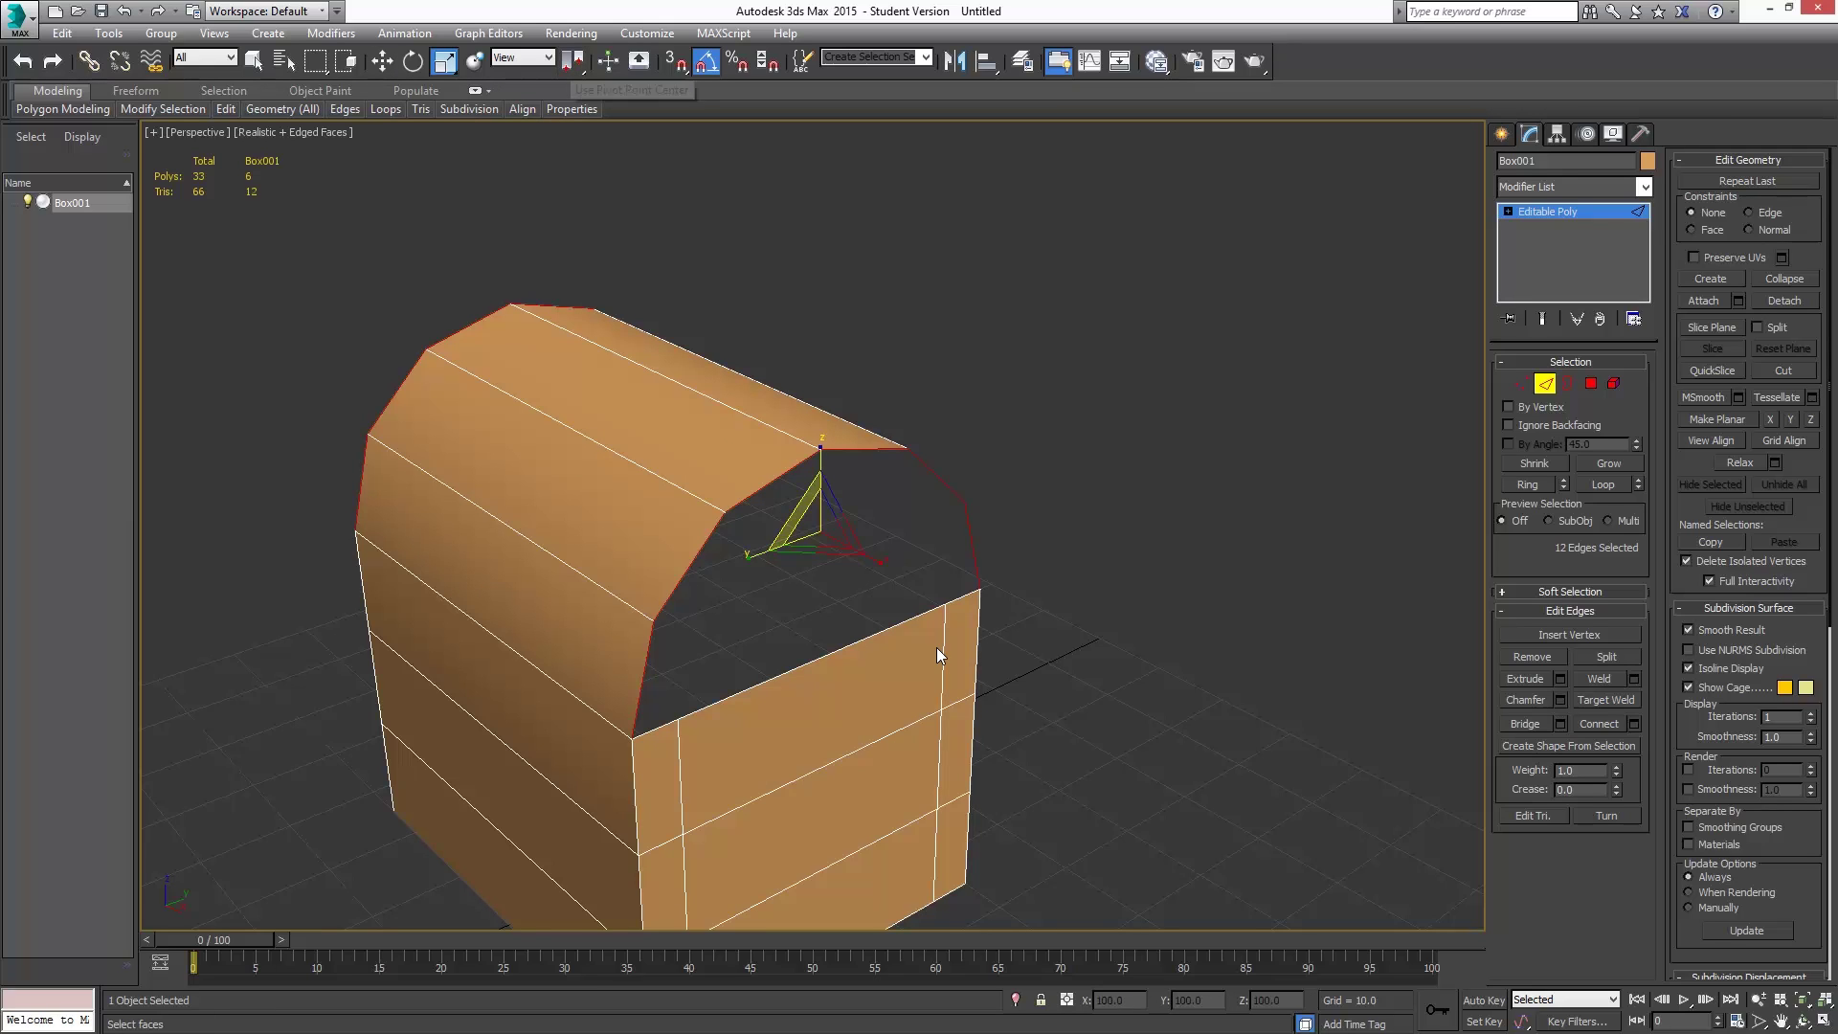
pyautogui.keyDown('alt'); pyautogui.moveTo(939, 644); pyautogui.dragTo(893, 602, button='middle'); pyautogui.keyUp('alt')
pyautogui.hotkey('shift', 'z')
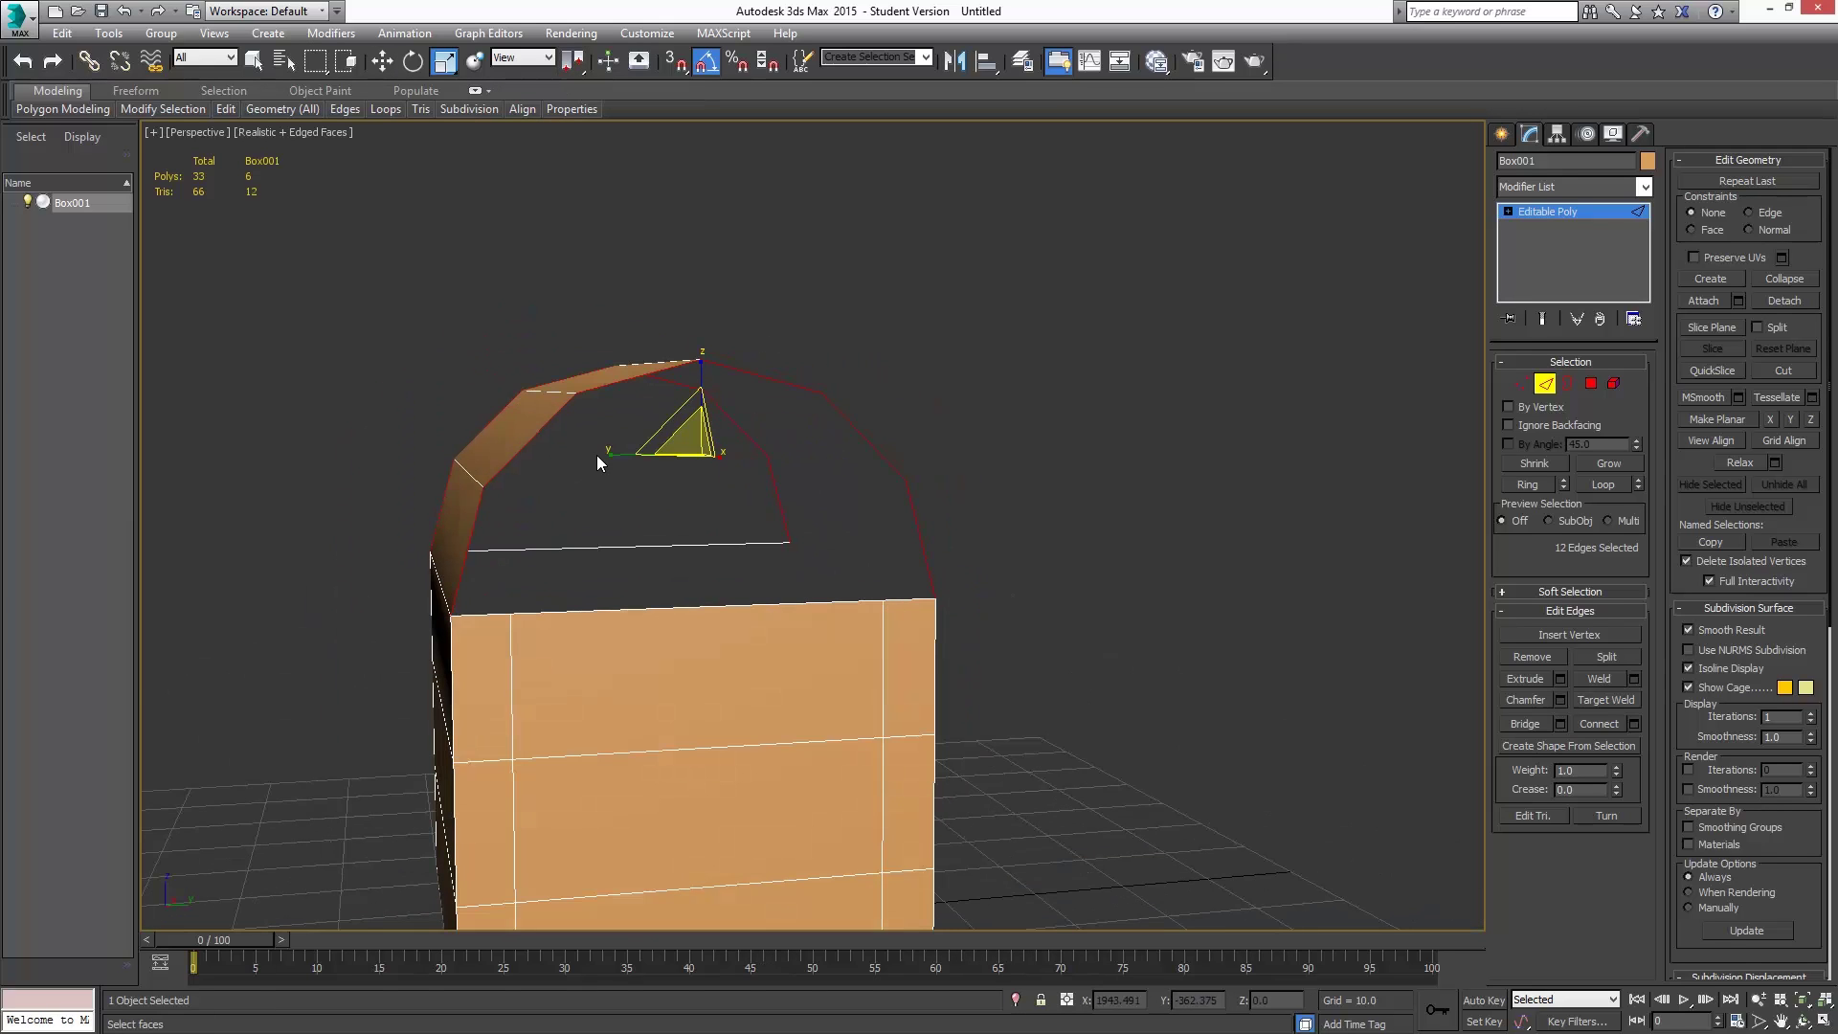
pyautogui.keyDown('alt'); pyautogui.moveTo(681, 490); pyautogui.dragTo(724, 512, button='middle'); pyautogui.keyUp('alt')
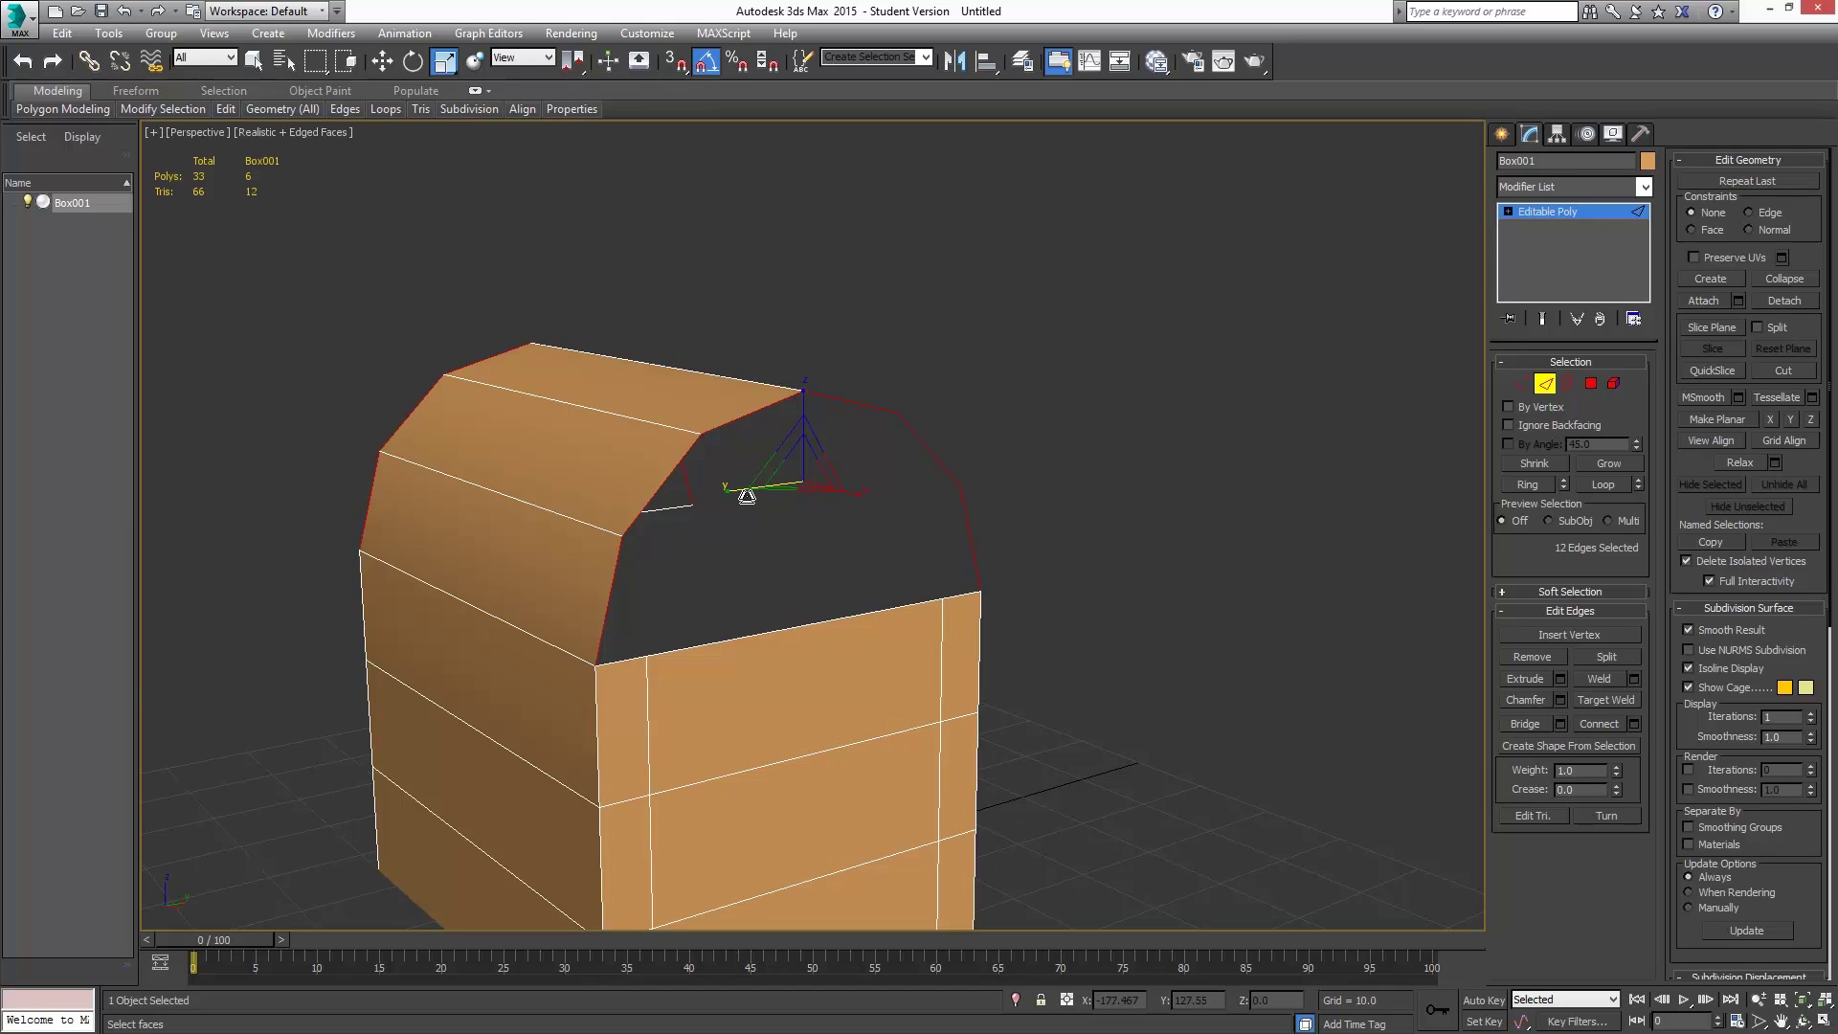
pyautogui.keyDown('shift'); pyautogui.moveTo(801, 465); pyautogui.dragTo(801, 492); pyautogui.keyUp('shift')
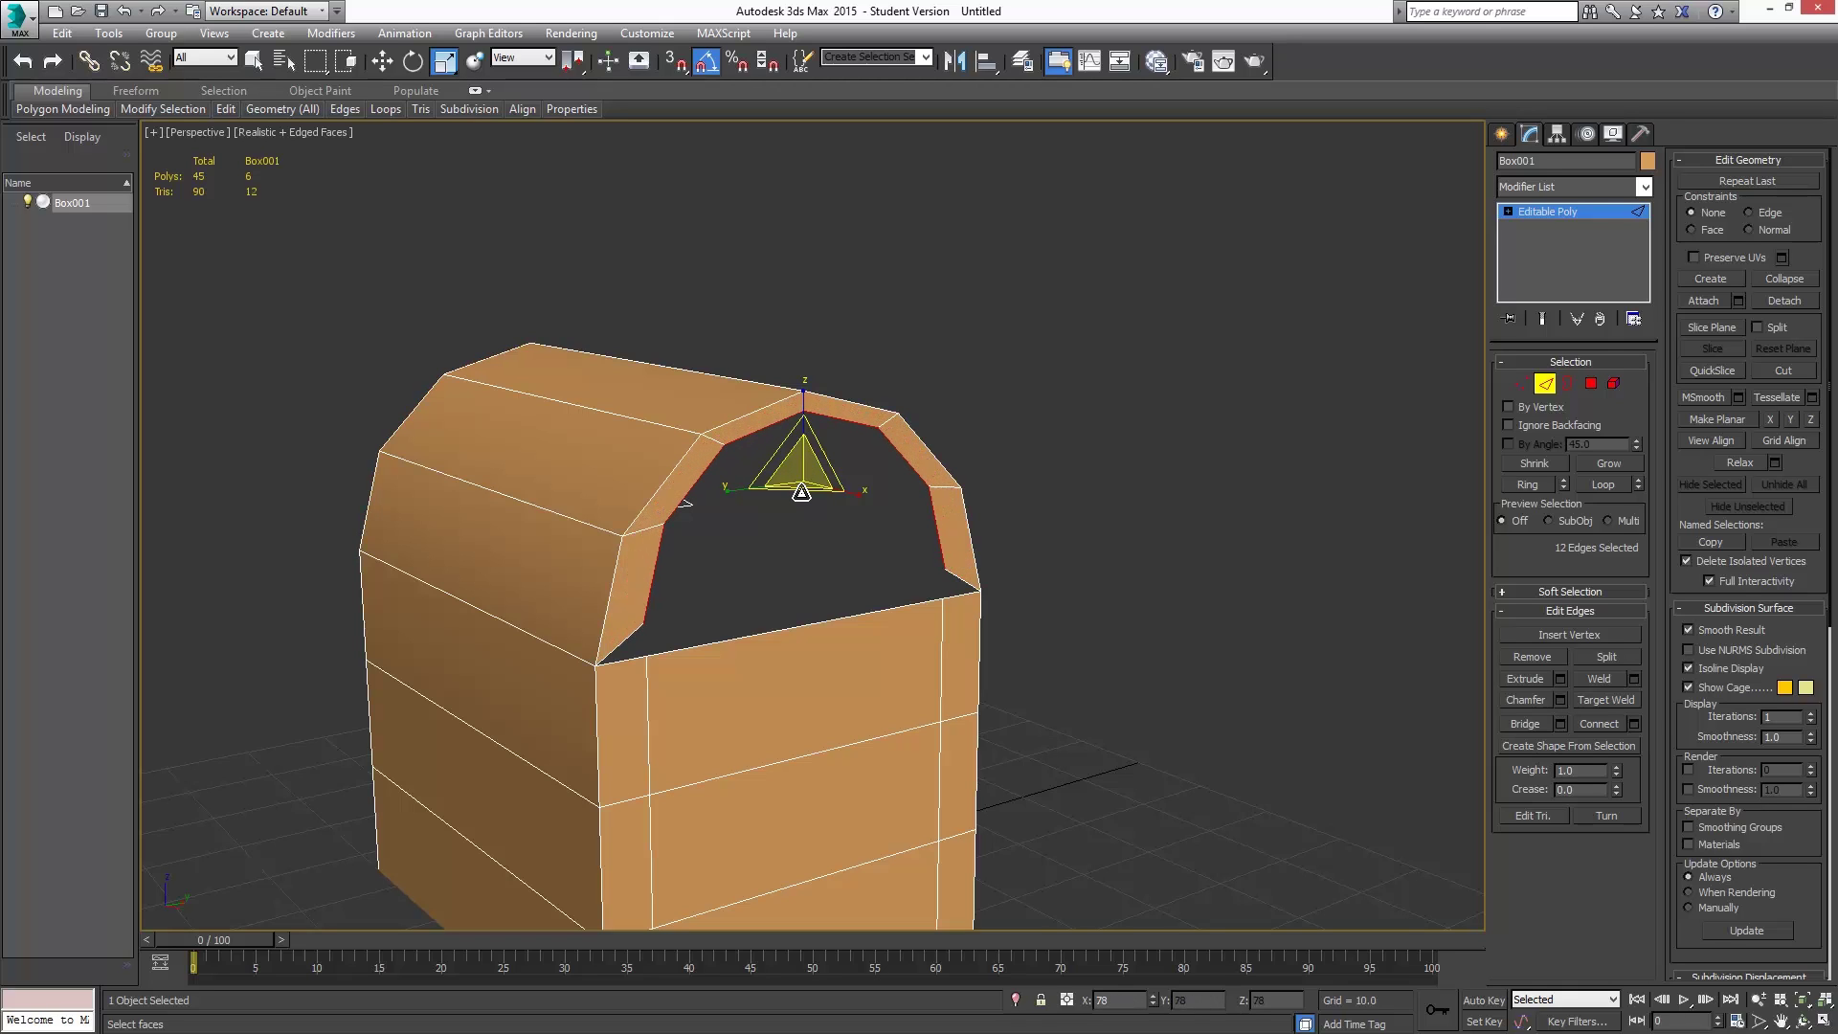
pyautogui.keyDown('alt'); pyautogui.moveTo(818, 531); pyautogui.dragTo(811, 610, button='middle'); pyautogui.keyUp('alt')
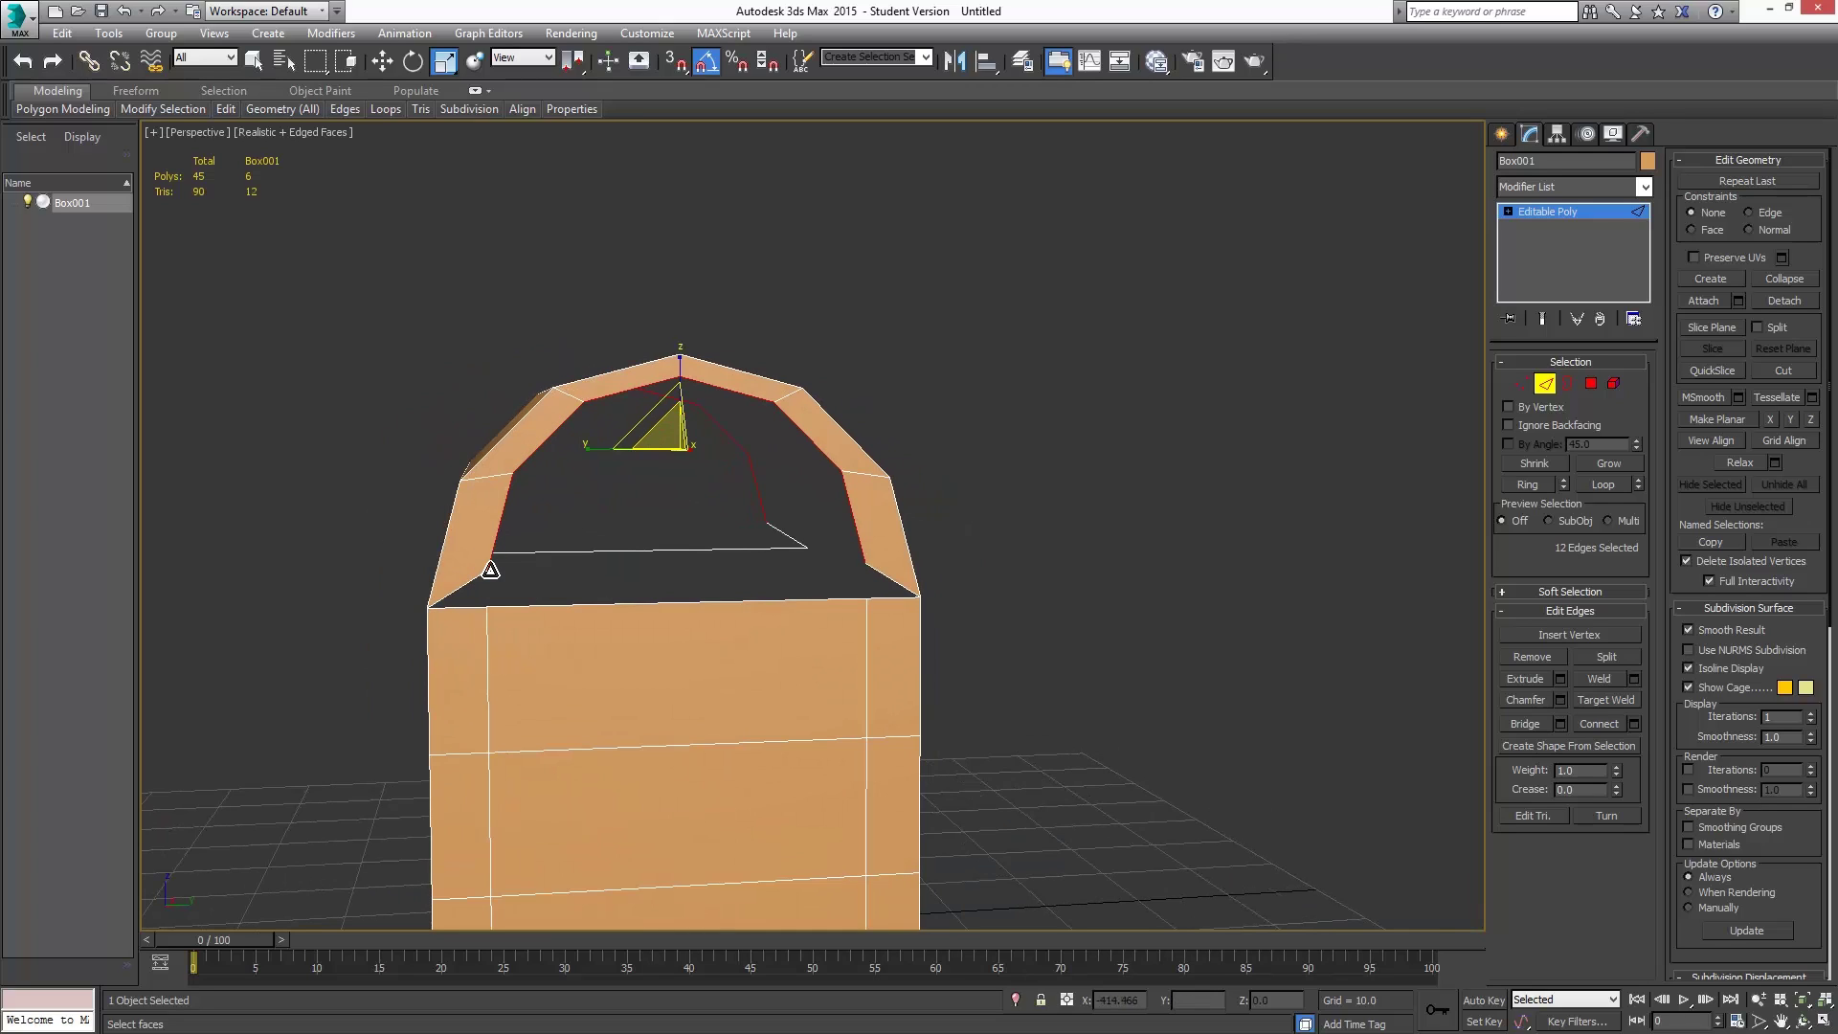
# - Undo the arch extrusion and extrude both arches' edges inward again by uniformly scaling them
pyautogui.press('Delete')
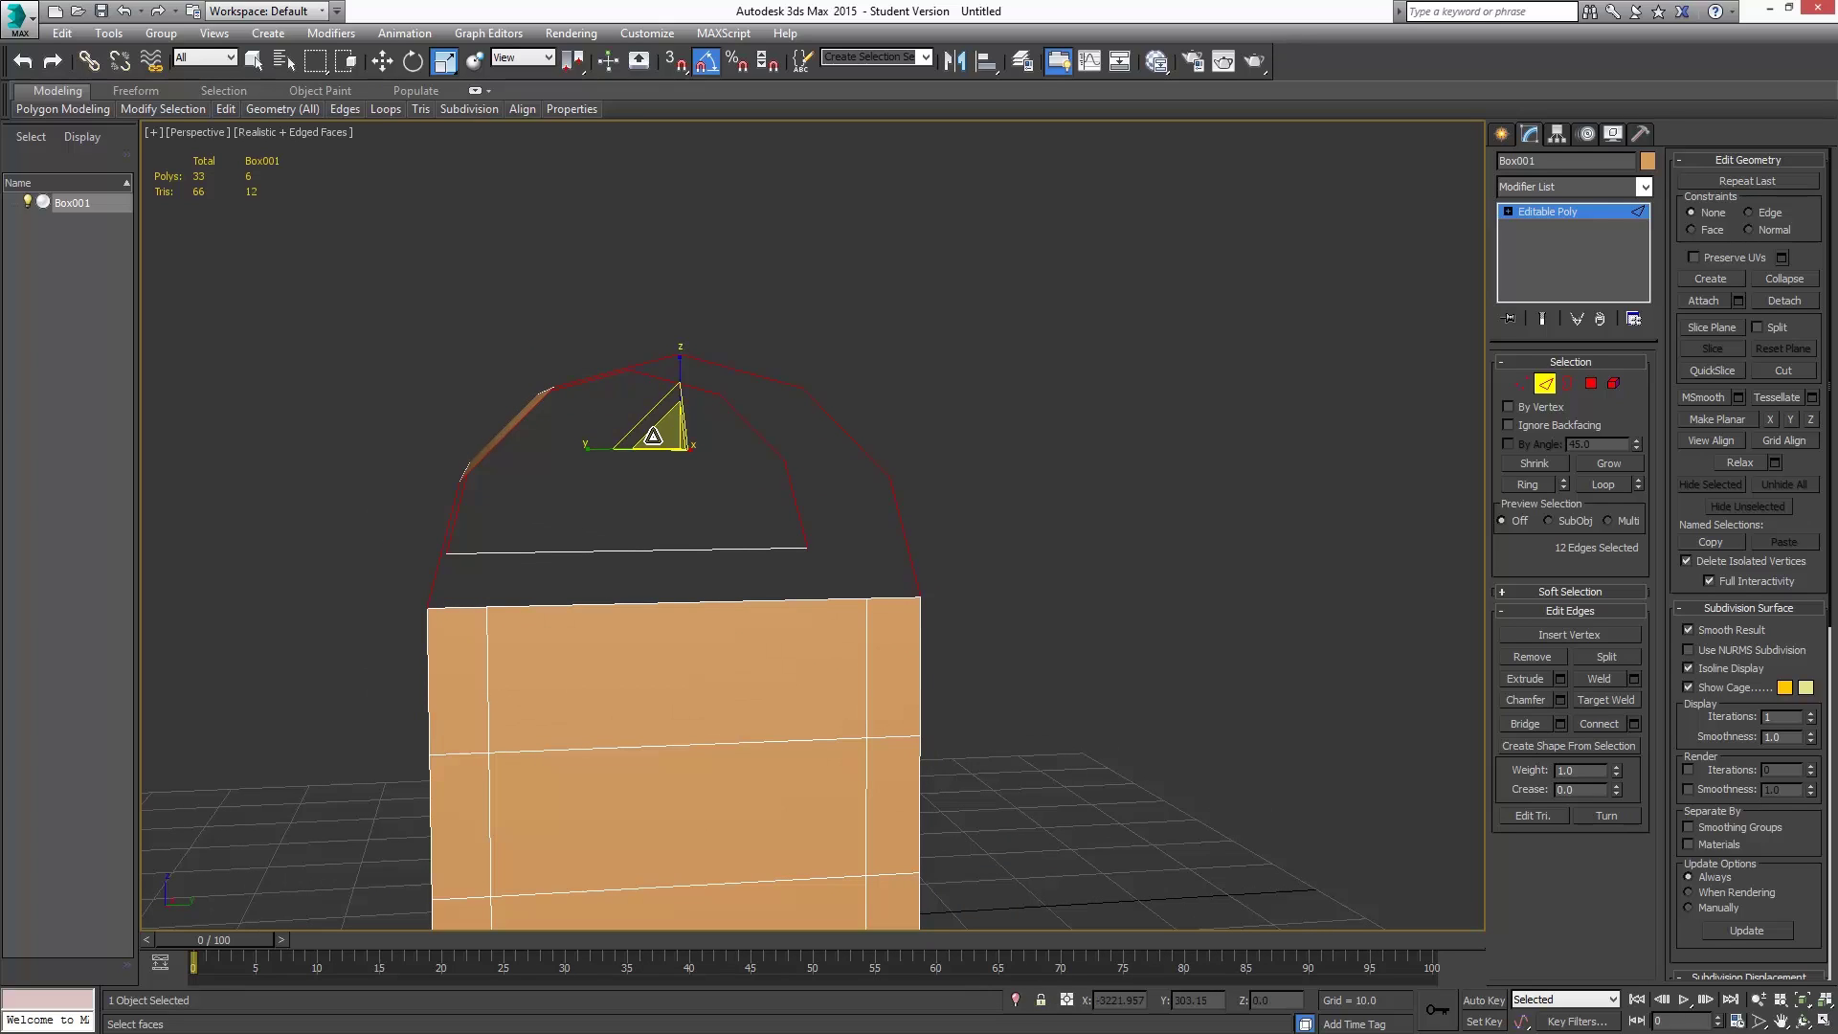
pyautogui.keyDown('shift'); pyautogui.moveTo(667, 432); pyautogui.dragTo(672, 467); pyautogui.keyUp('shift')
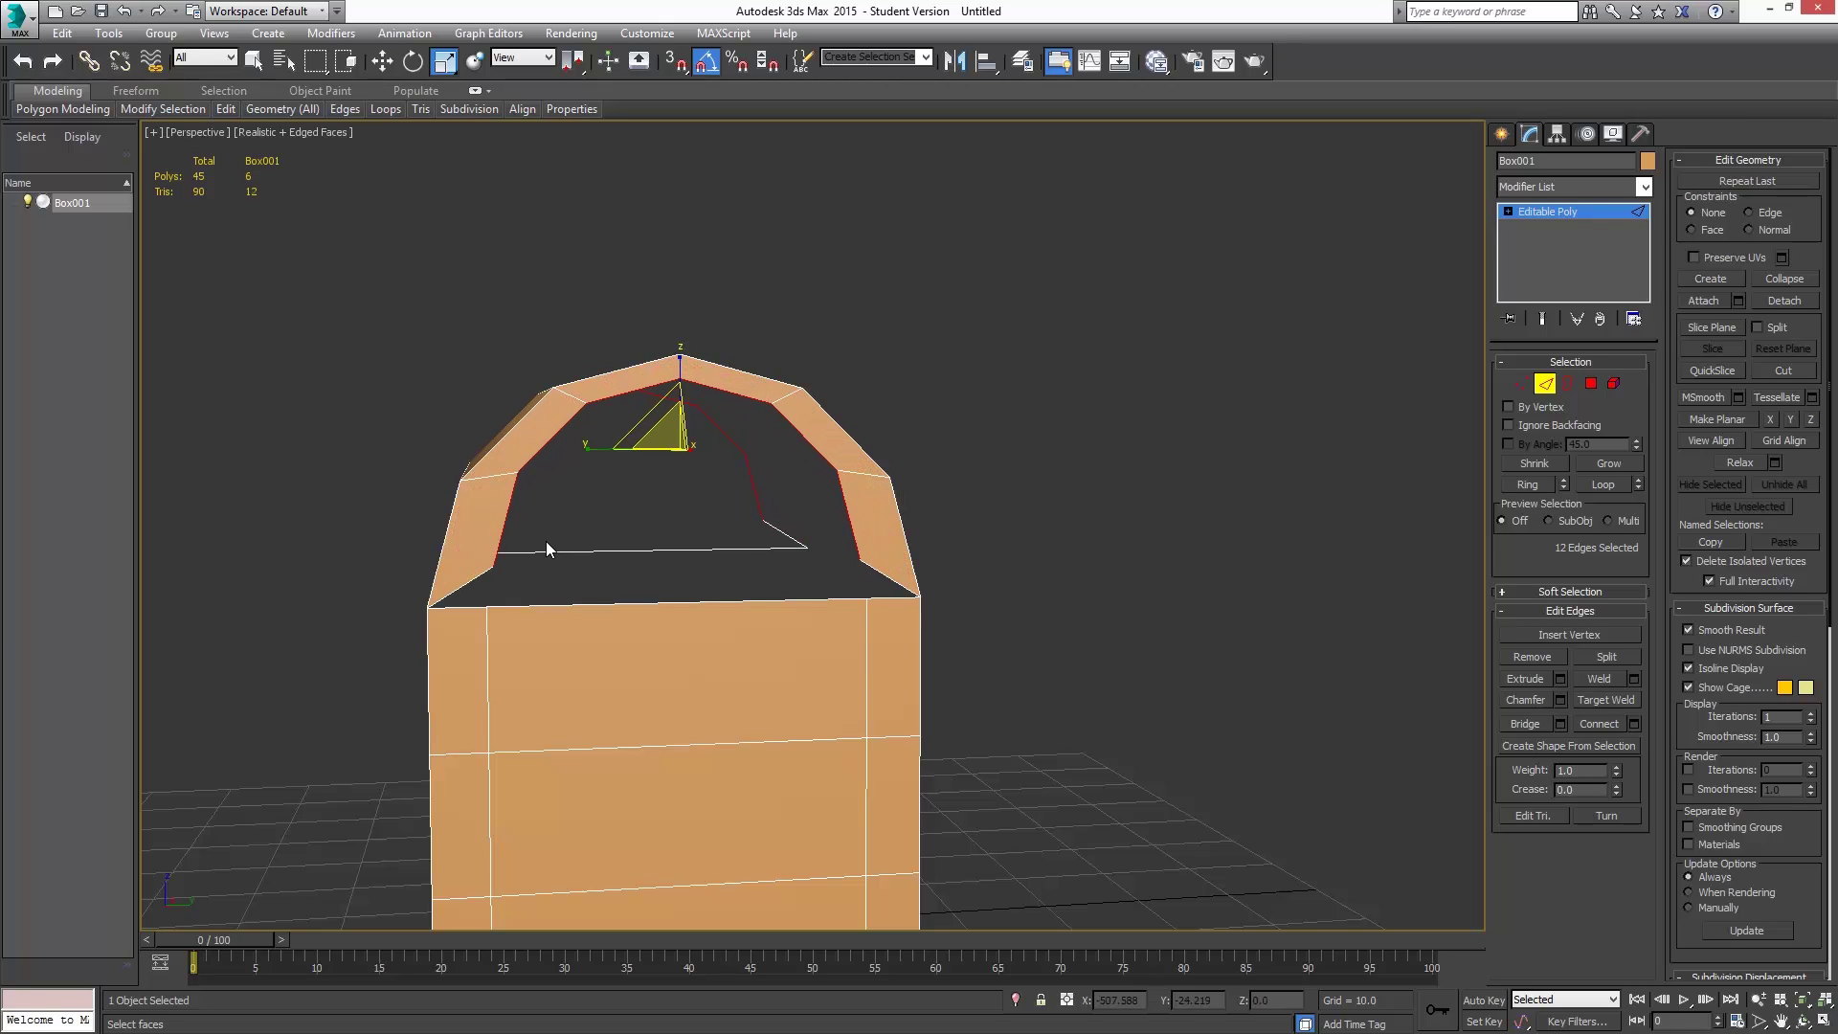
# - Lower the inner edges of both arches along Z until their ends line up with the box's upper edge
pyautogui.moveTo(668, 582)
pyautogui.keyDown('alt'); pyautogui.mouseDown(button='middle')
pyautogui.moveTo(691, 590)
pyautogui.moveTo(682, 574)
pyautogui.mouseUp(button='middle'); pyautogui.keyUp('alt')
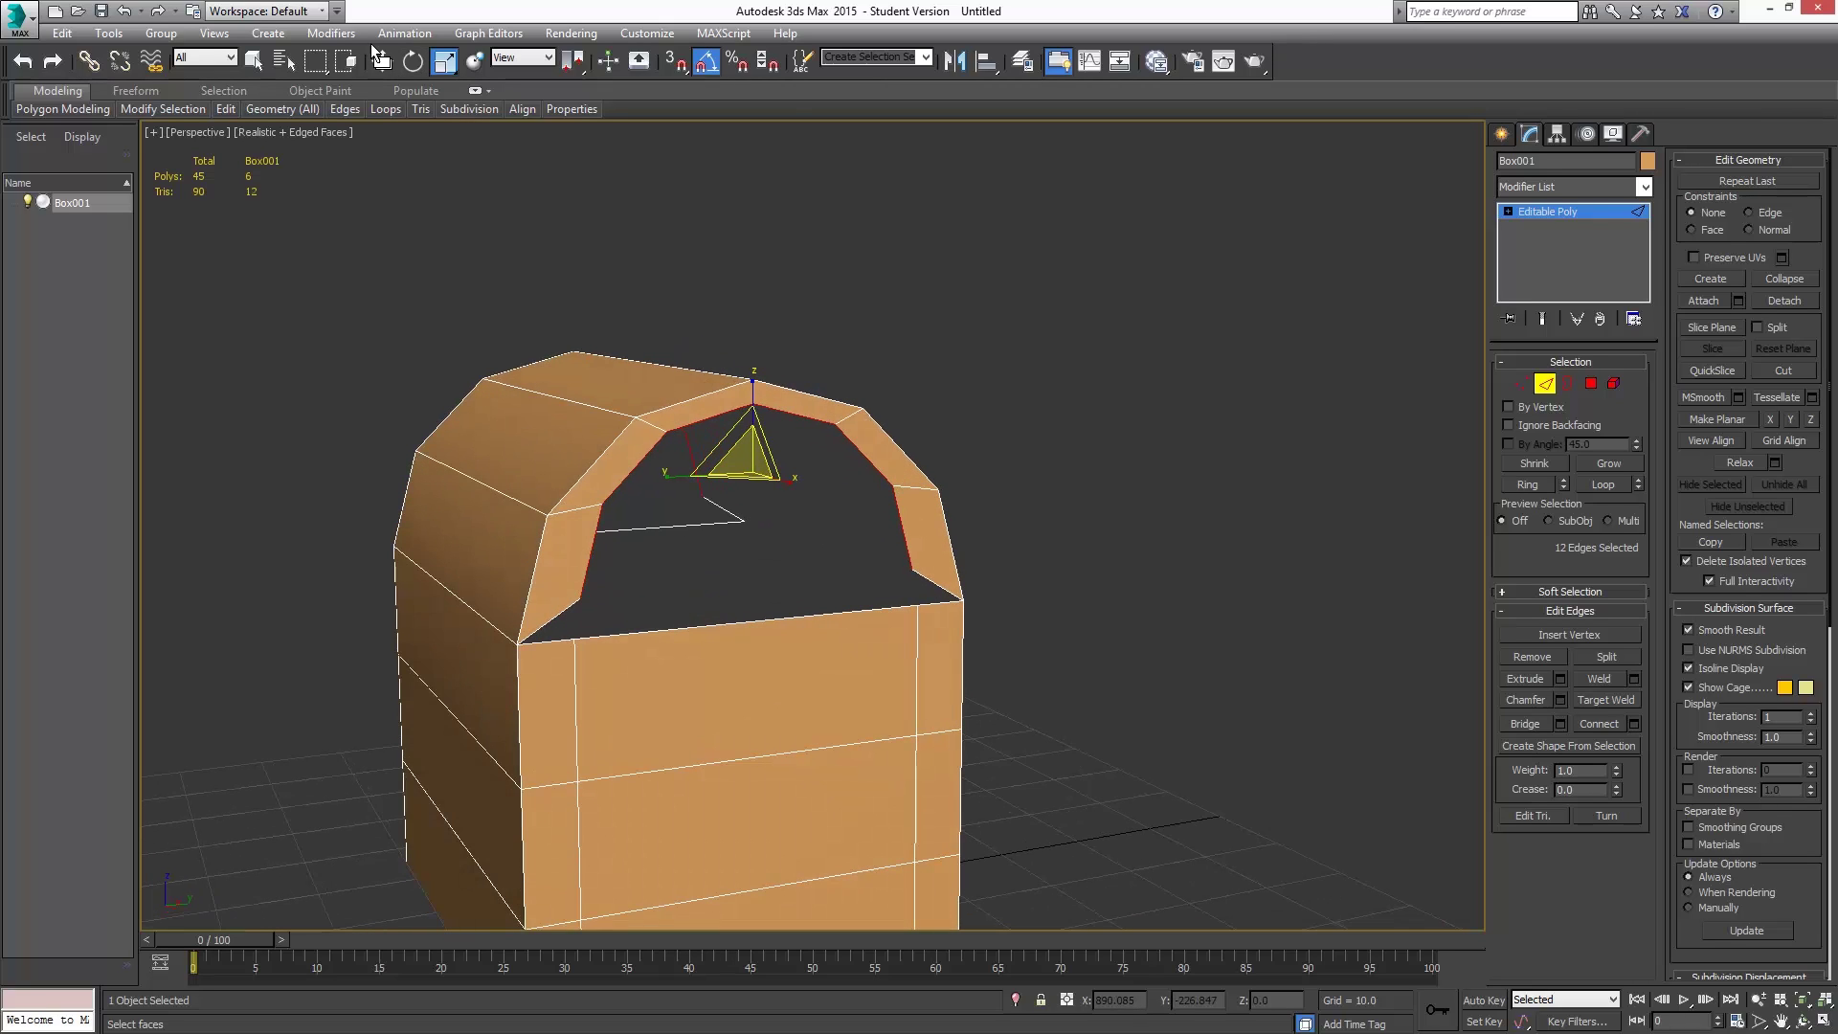
pyautogui.press('w')
pyautogui.click(650, 381)
pyautogui.hotkey('ctrl', 'z')
pyautogui.hotkey('ctrl', 'z')
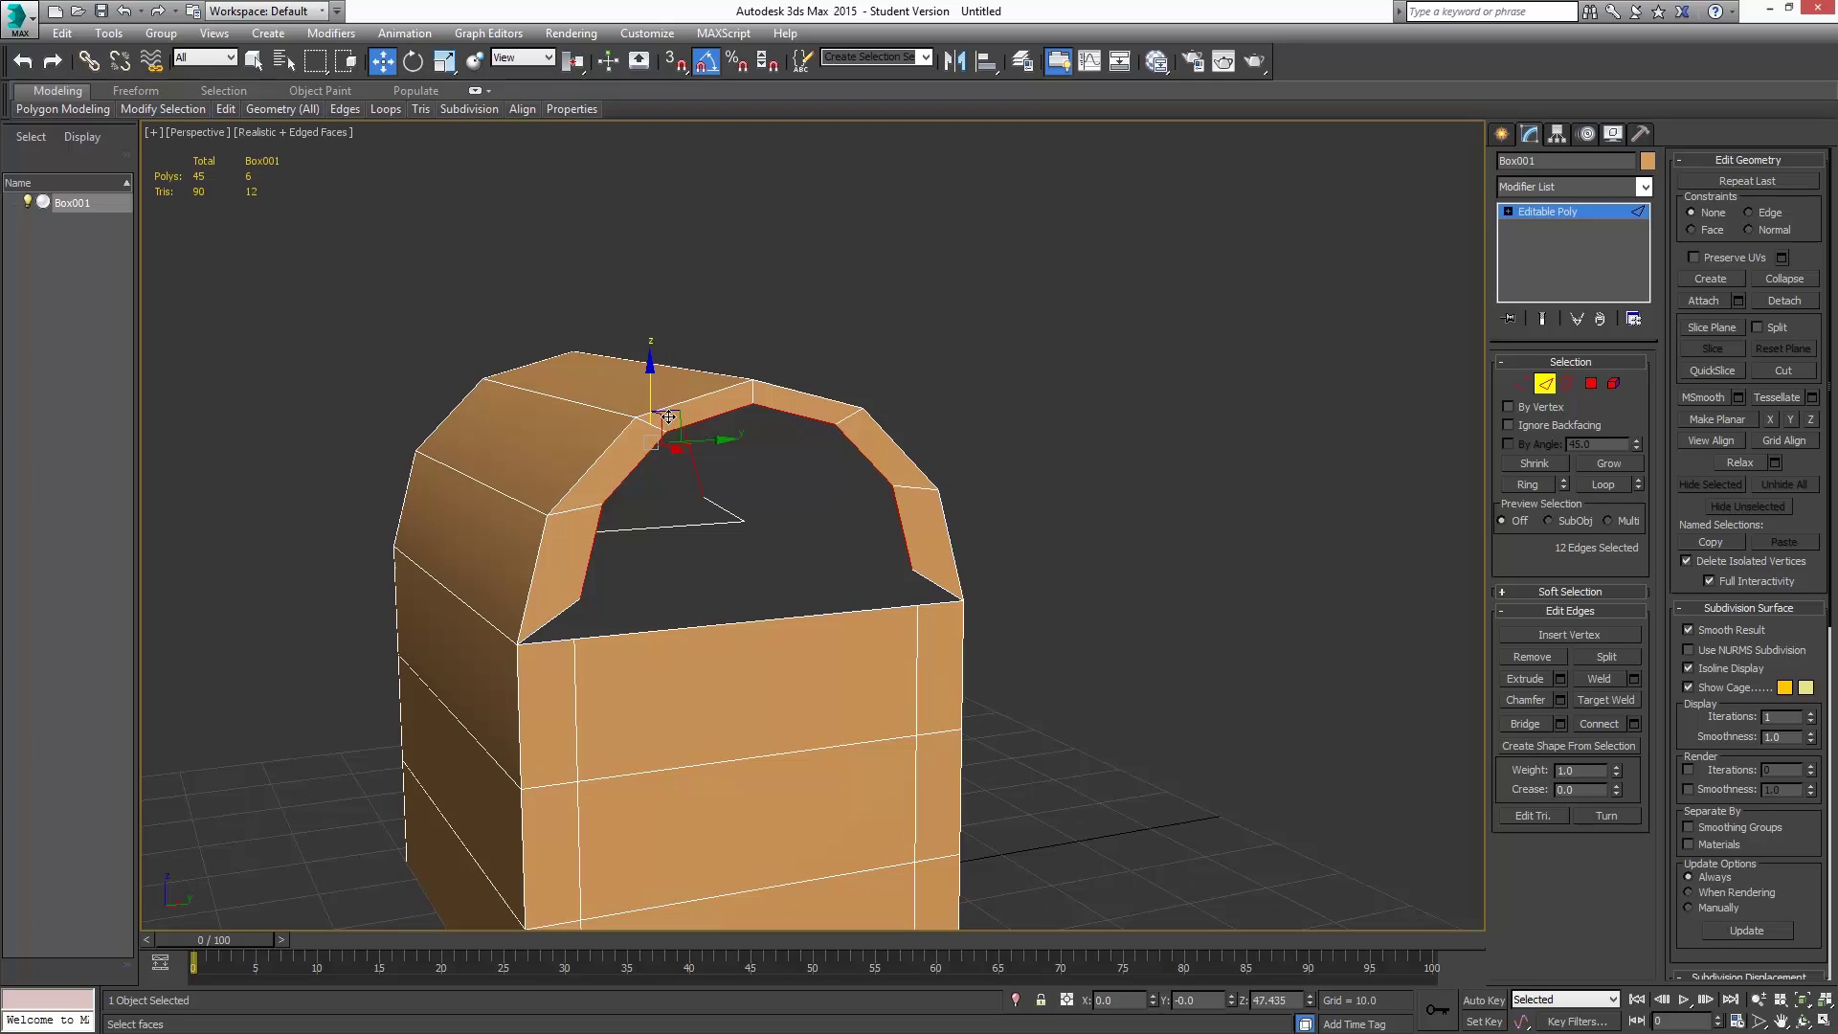
pyautogui.moveTo(653, 379); pyautogui.dragTo(651, 415)
# - Select the box's two inset vertical edge loops and scale them to 96% along Y with Use Selection Center, aligning them with the arch's inner ends
pyautogui.keyDown('alt'); pyautogui.moveTo(669, 589); pyautogui.dragTo(542, 528, button='middle'); pyautogui.keyUp('alt')
pyautogui.doubleClick(501, 557)
pyautogui.keyDown('ctrl'); pyautogui.doubleClick(878, 558); pyautogui.keyUp('ctrl')
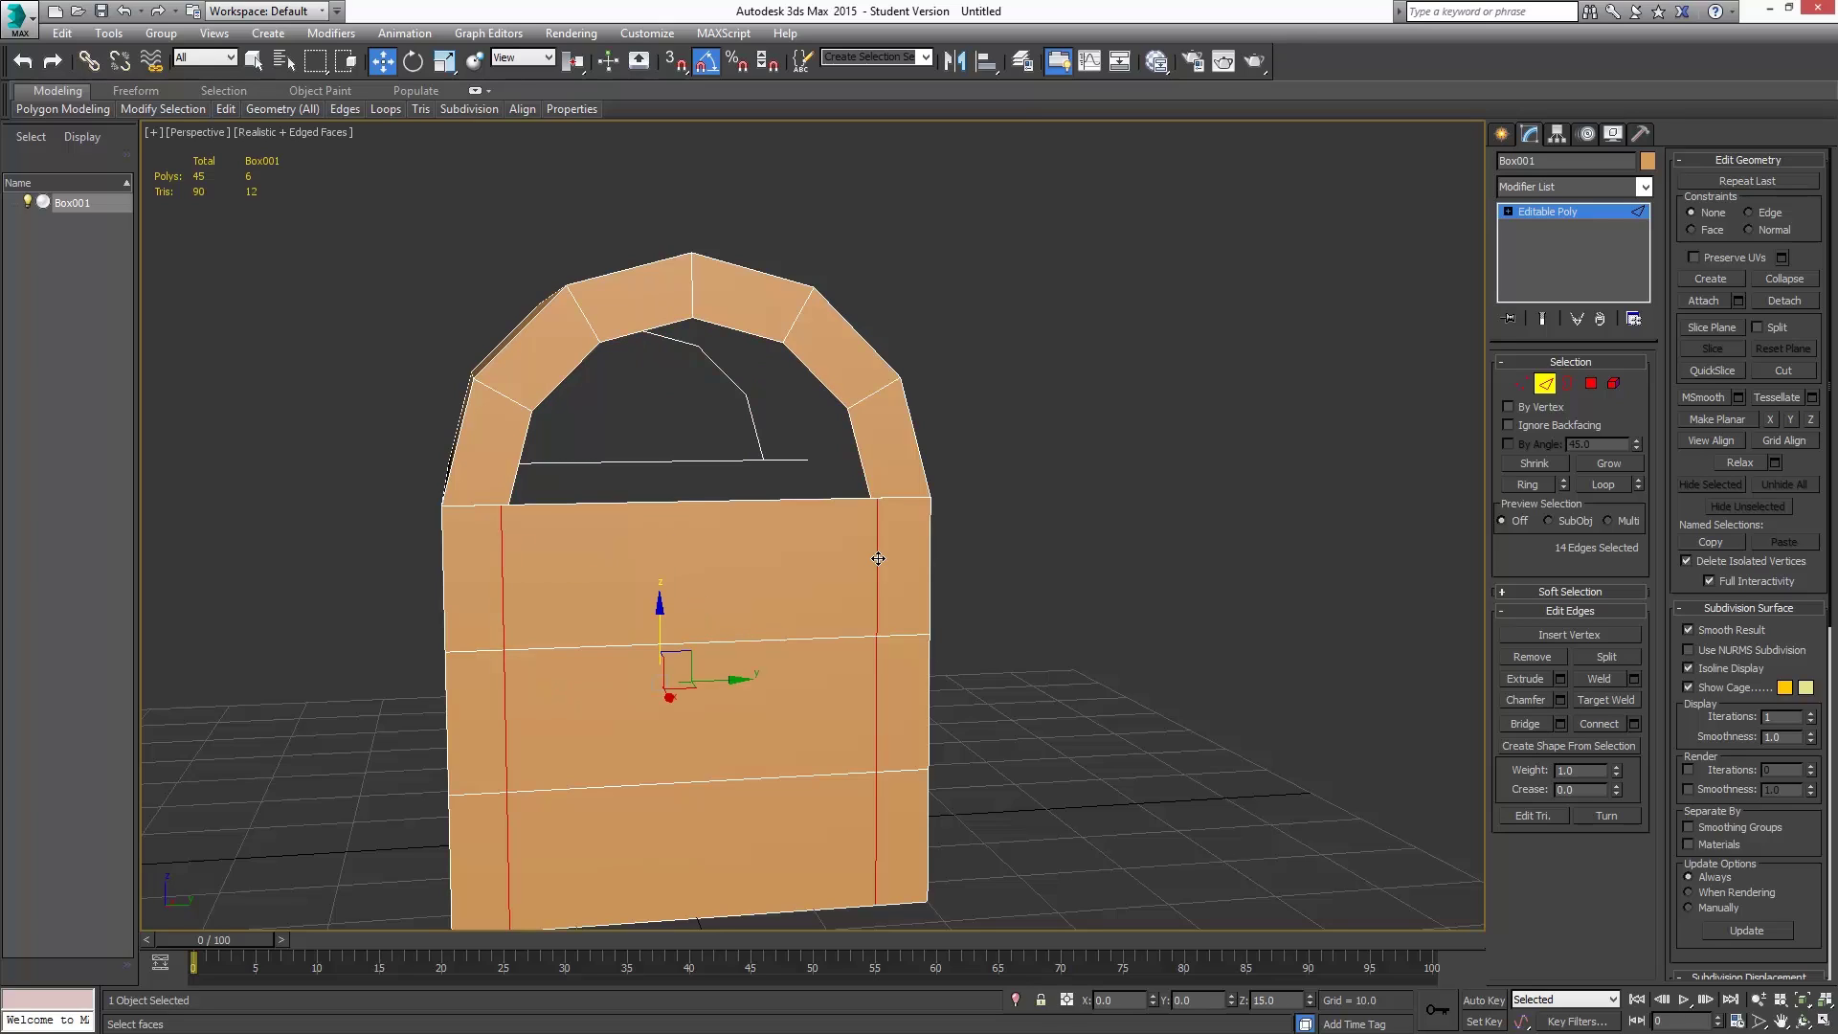
pyautogui.click(444, 60)
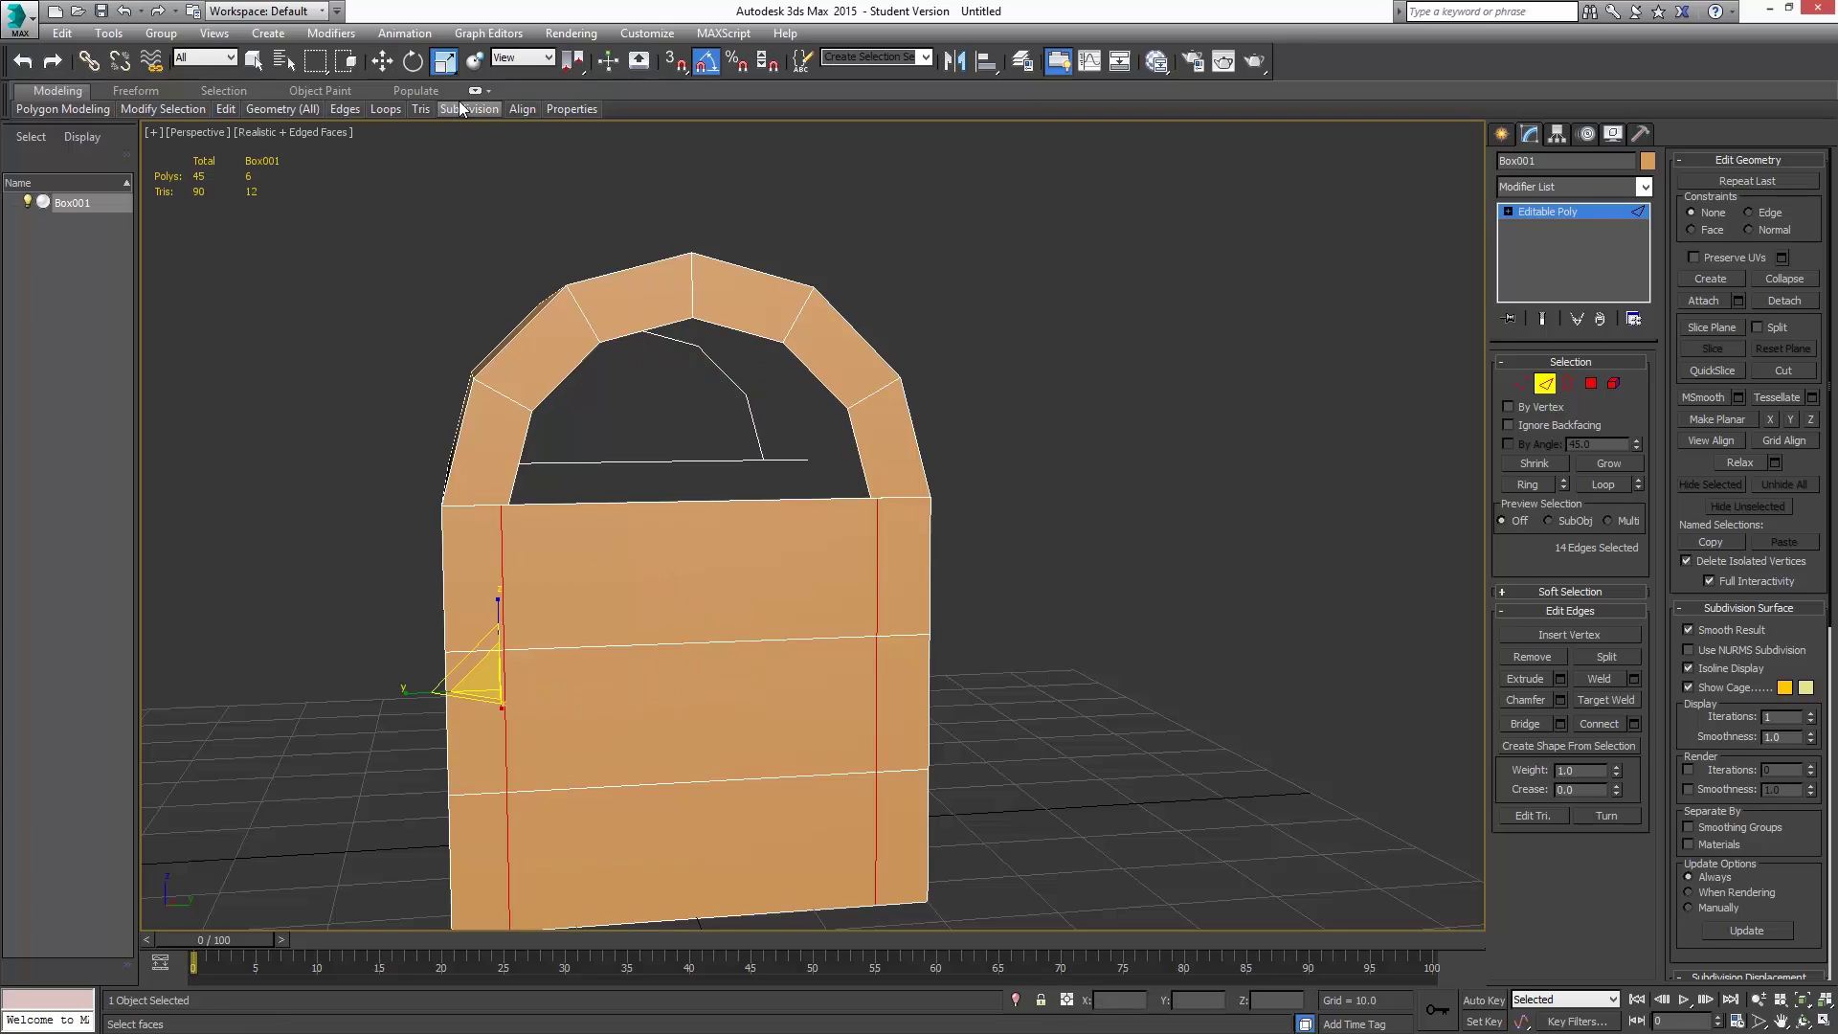
pyautogui.moveTo(572, 60); pyautogui.dragTo(573, 94)
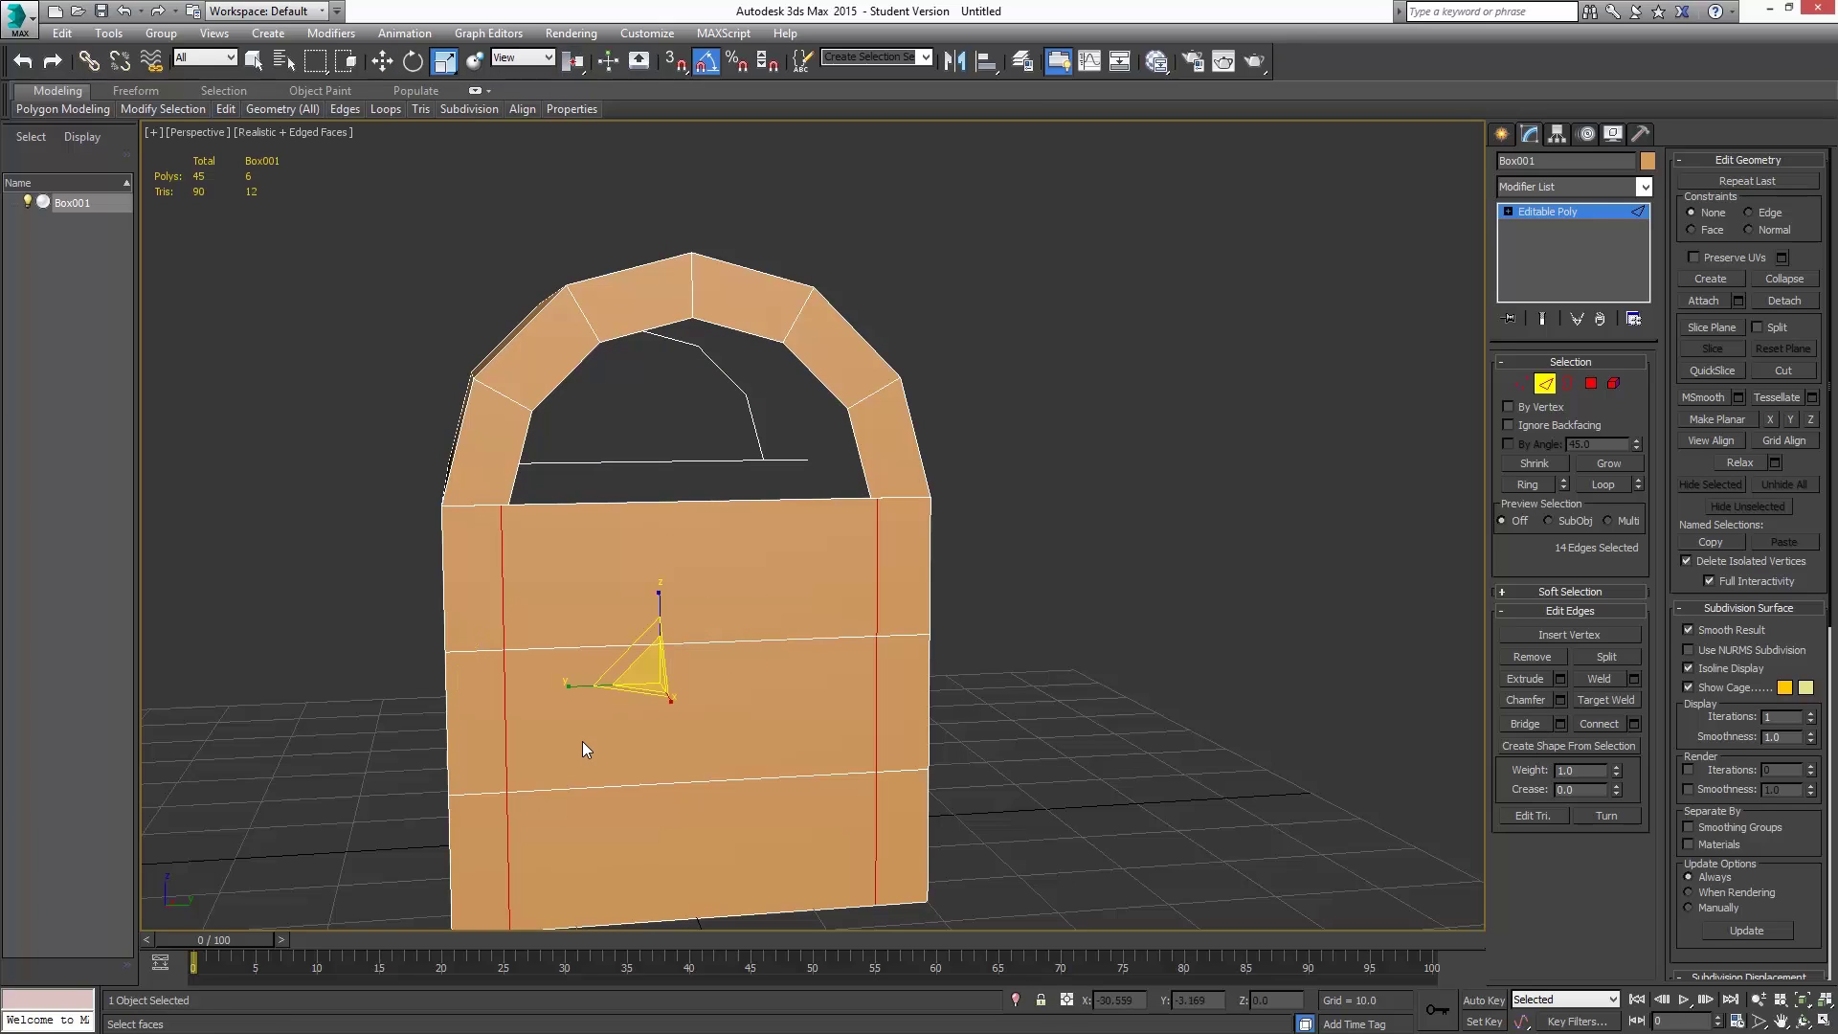
pyautogui.moveTo(573, 682); pyautogui.dragTo(573, 682)
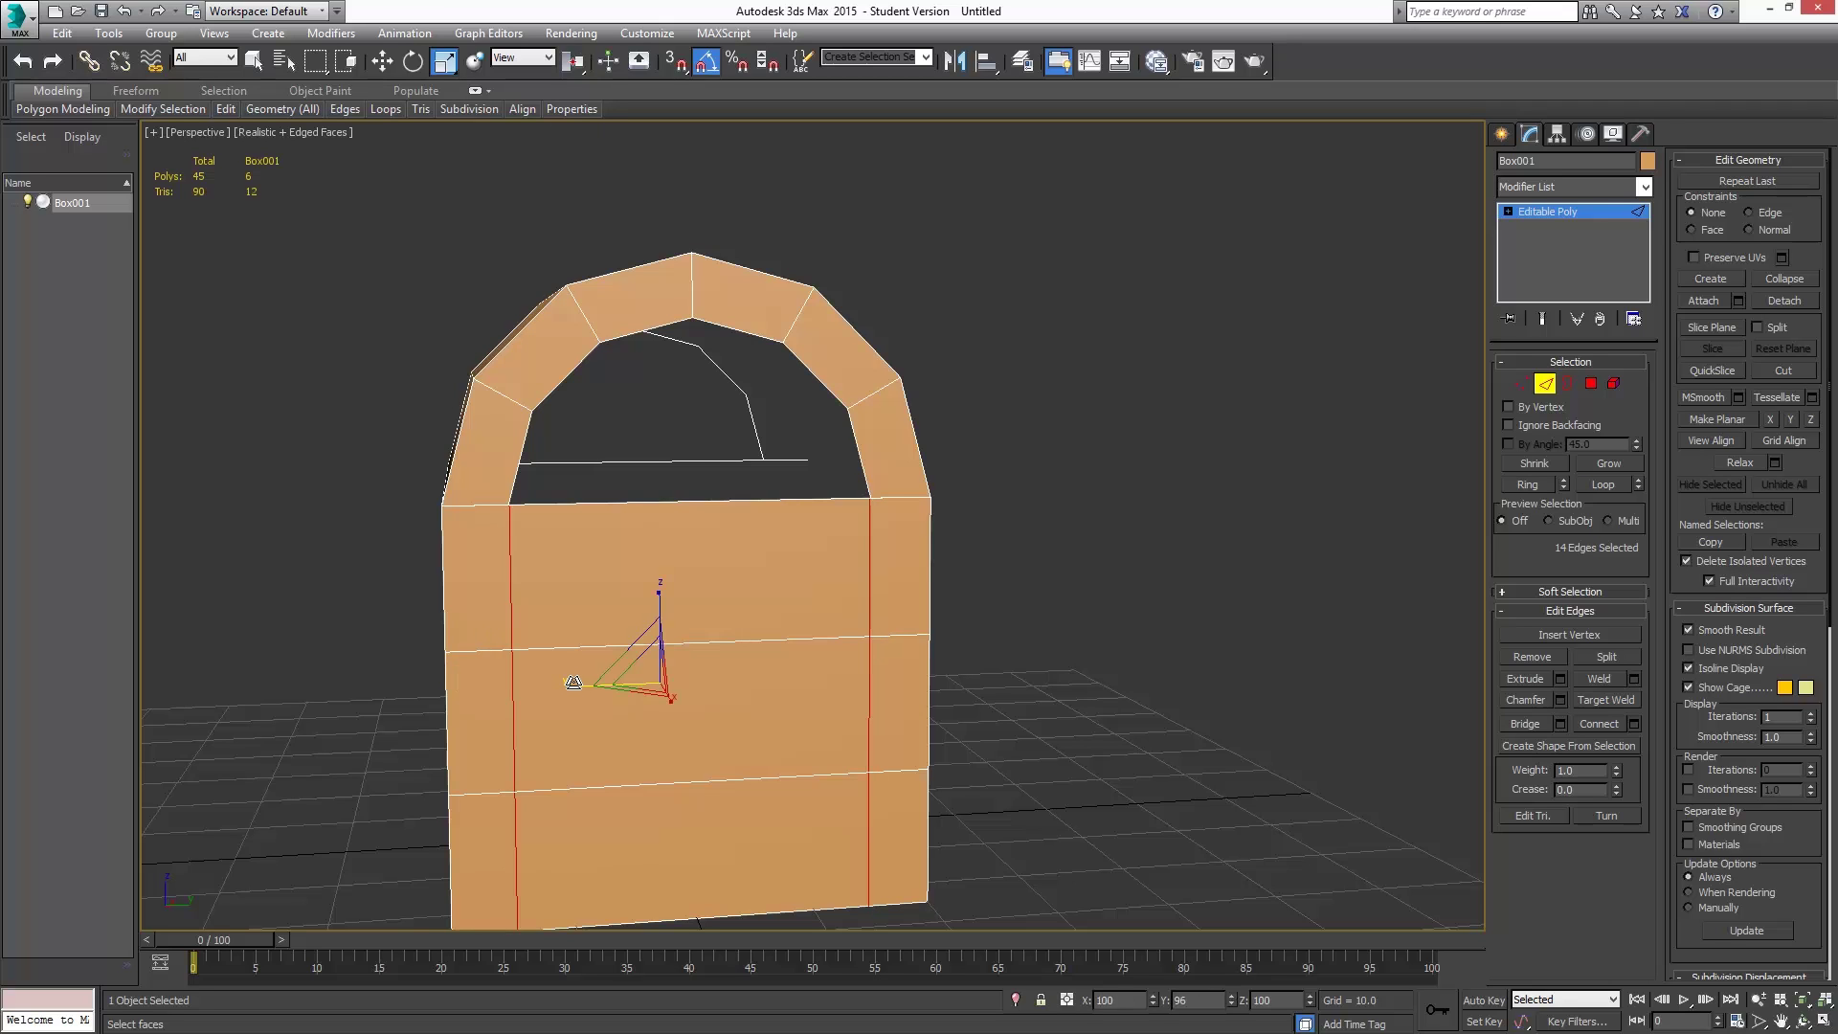
# - Convert the open end's border to a vertex selection and weld those vertices with a 0.1 threshold
pyautogui.keyDown('alt'); pyautogui.moveTo(705, 472); pyautogui.dragTo(903, 413, button='middle'); pyautogui.keyUp('alt')
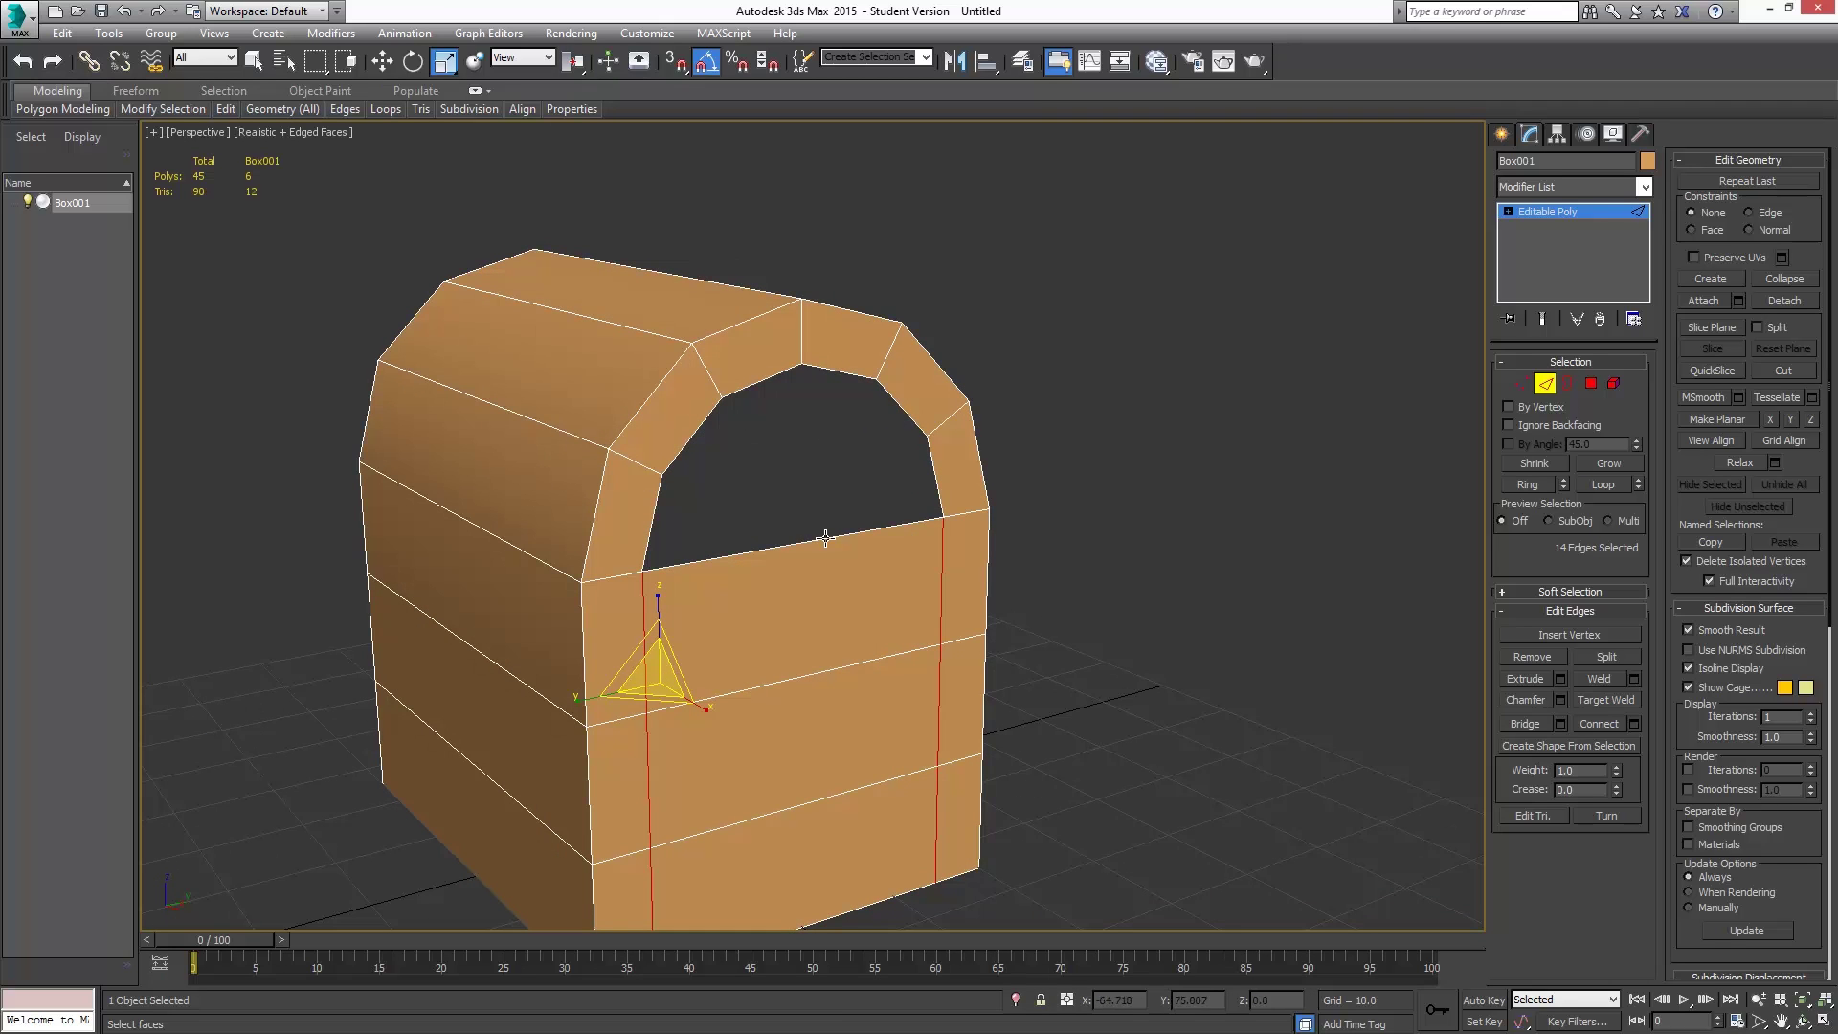
pyautogui.keyDown('alt'); pyautogui.moveTo(825, 538); pyautogui.dragTo(804, 565, button='middle'); pyautogui.keyUp('alt')
pyautogui.click(1568, 383)
pyautogui.click(961, 468)
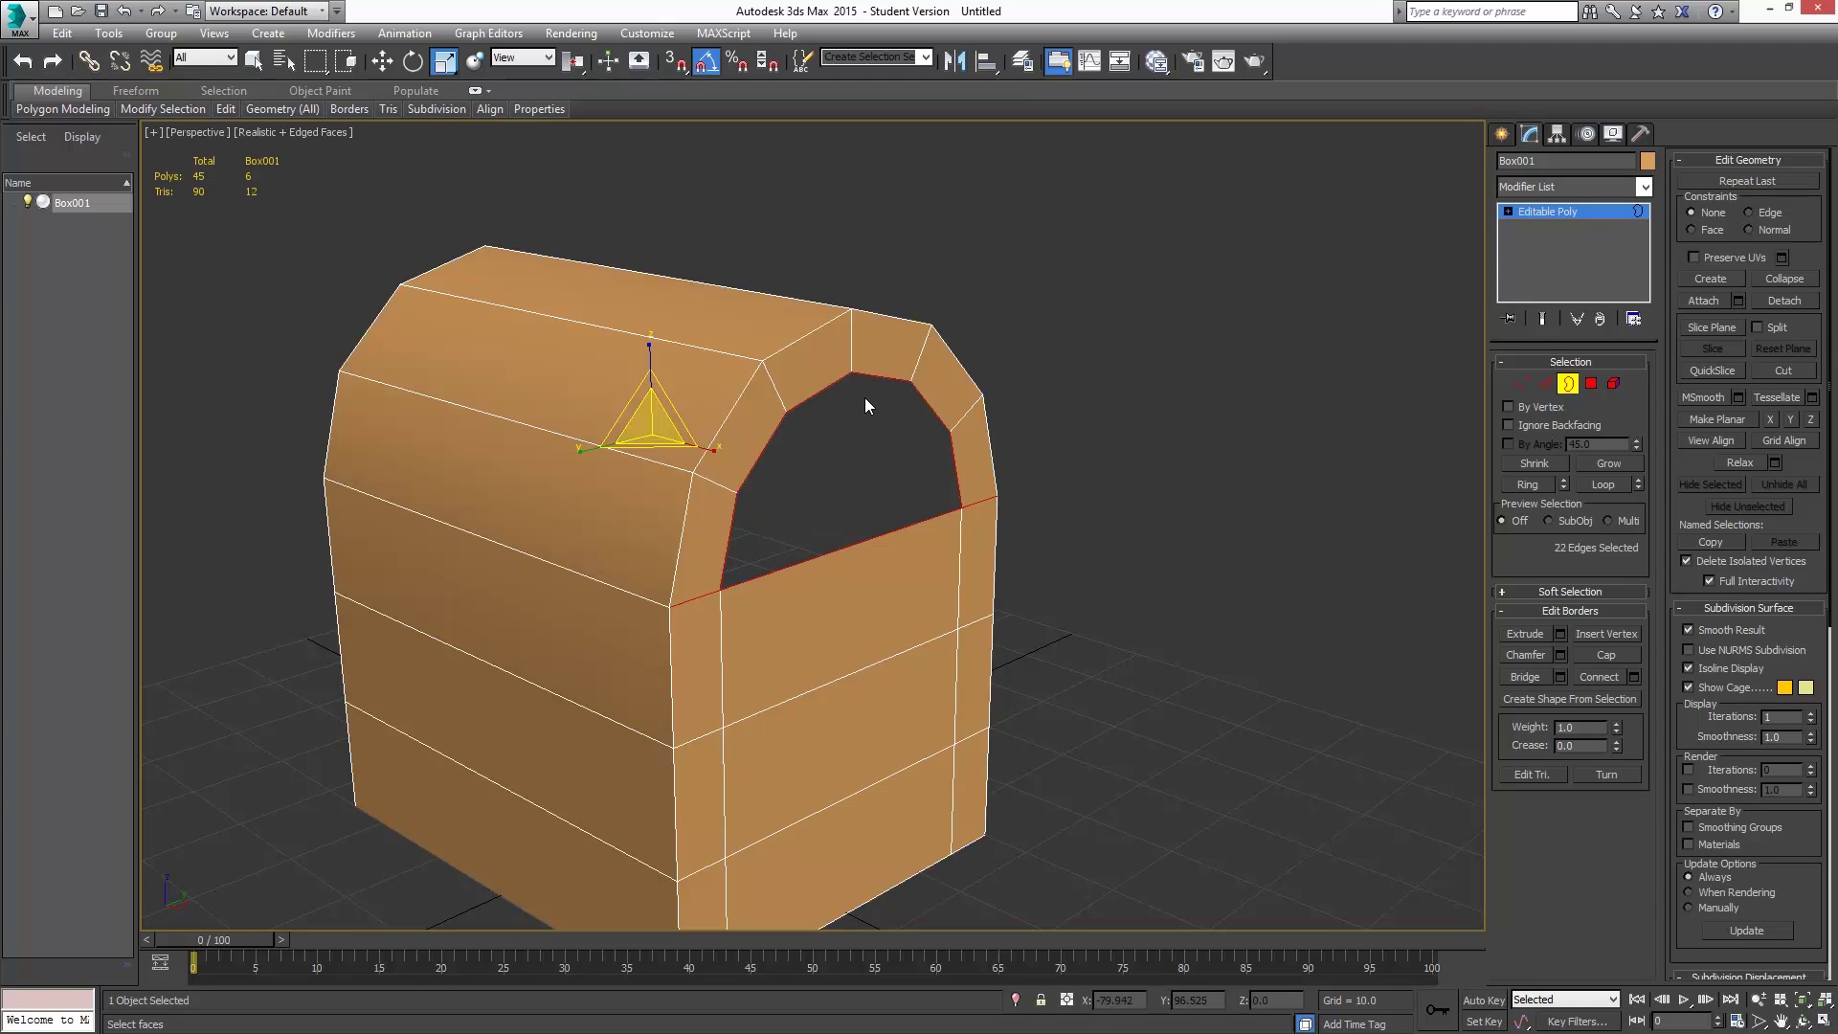
pyautogui.keyDown('ctrl'); pyautogui.click(1522, 385); pyautogui.keyUp('ctrl')
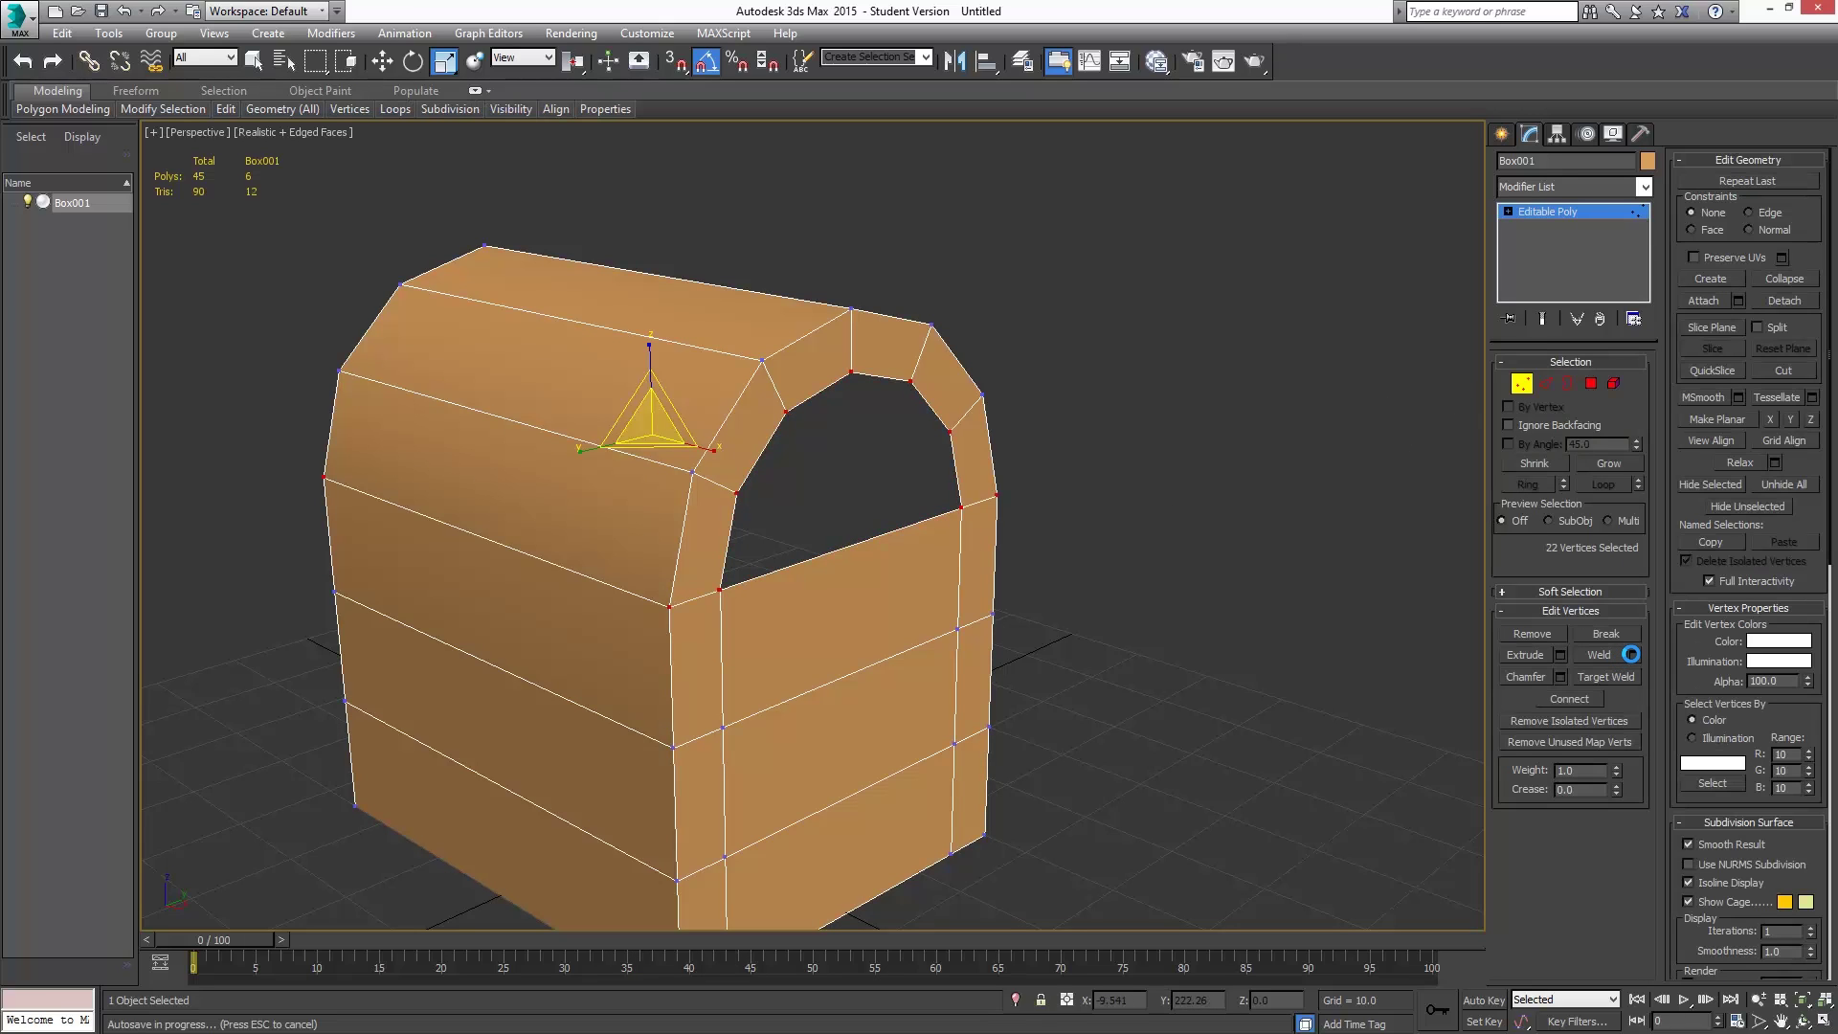
pyautogui.click(1634, 655)
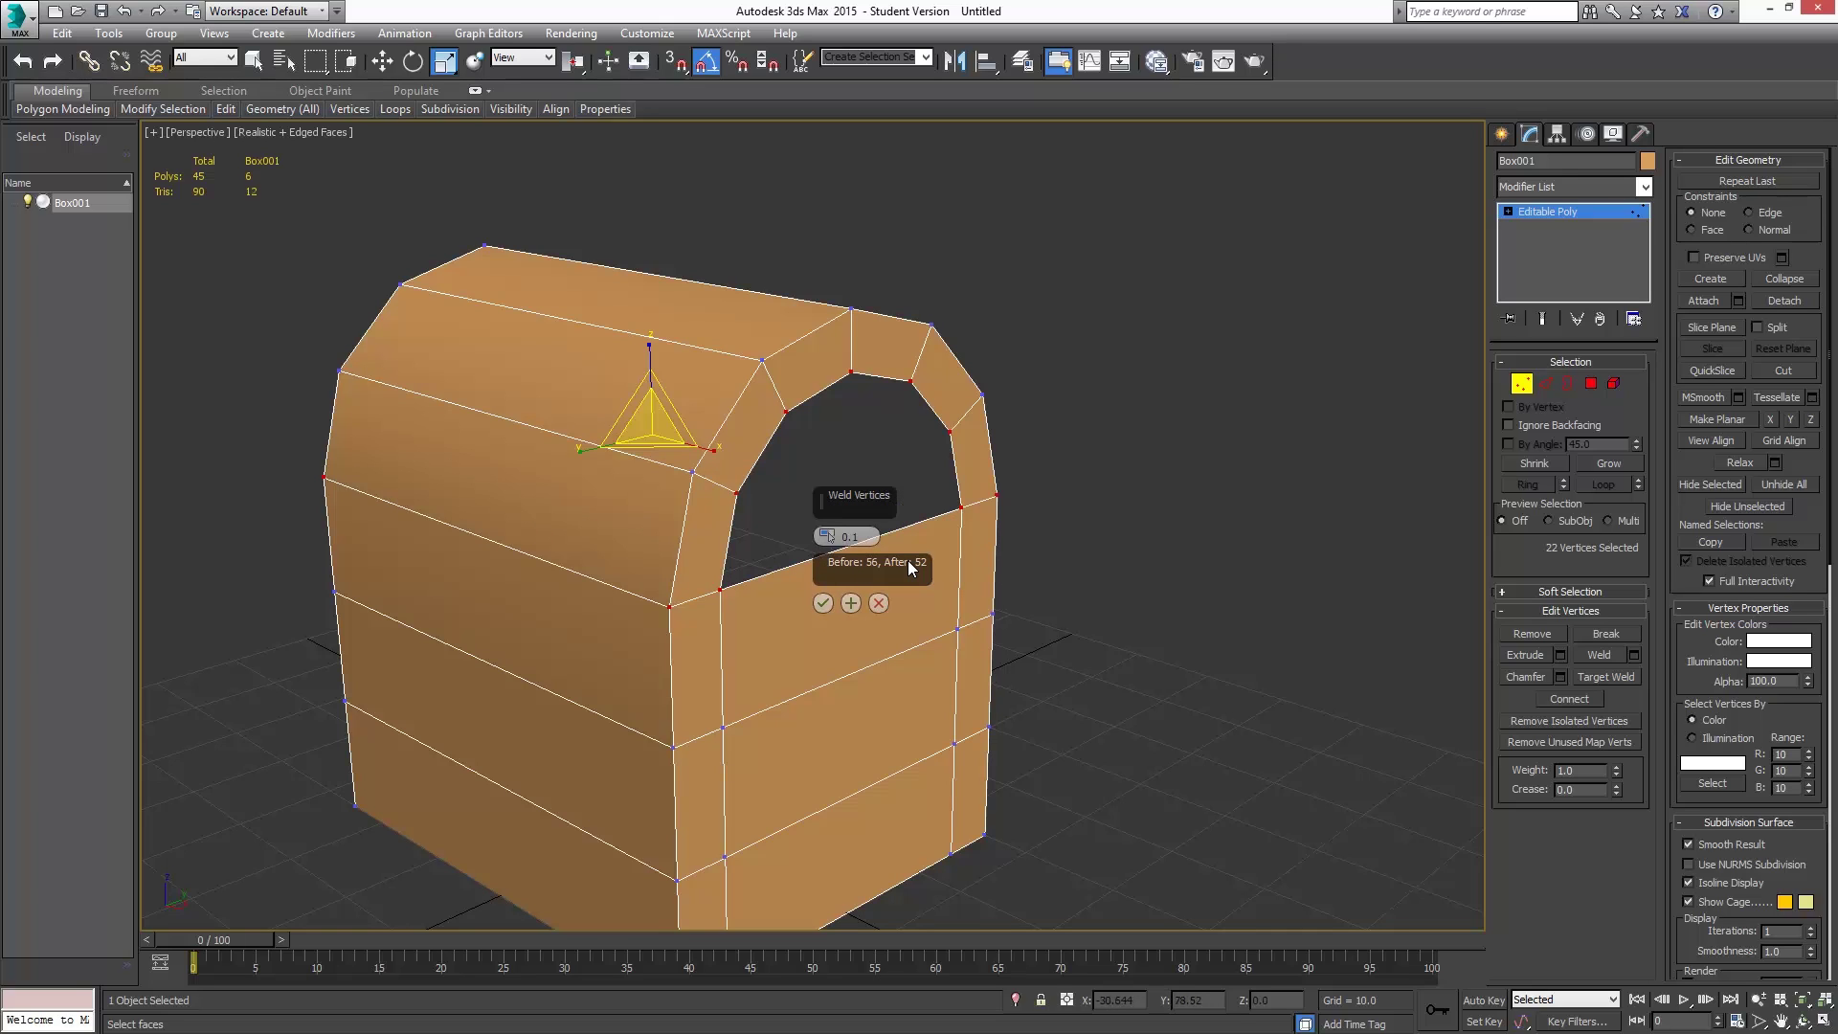
pyautogui.click(822, 602)
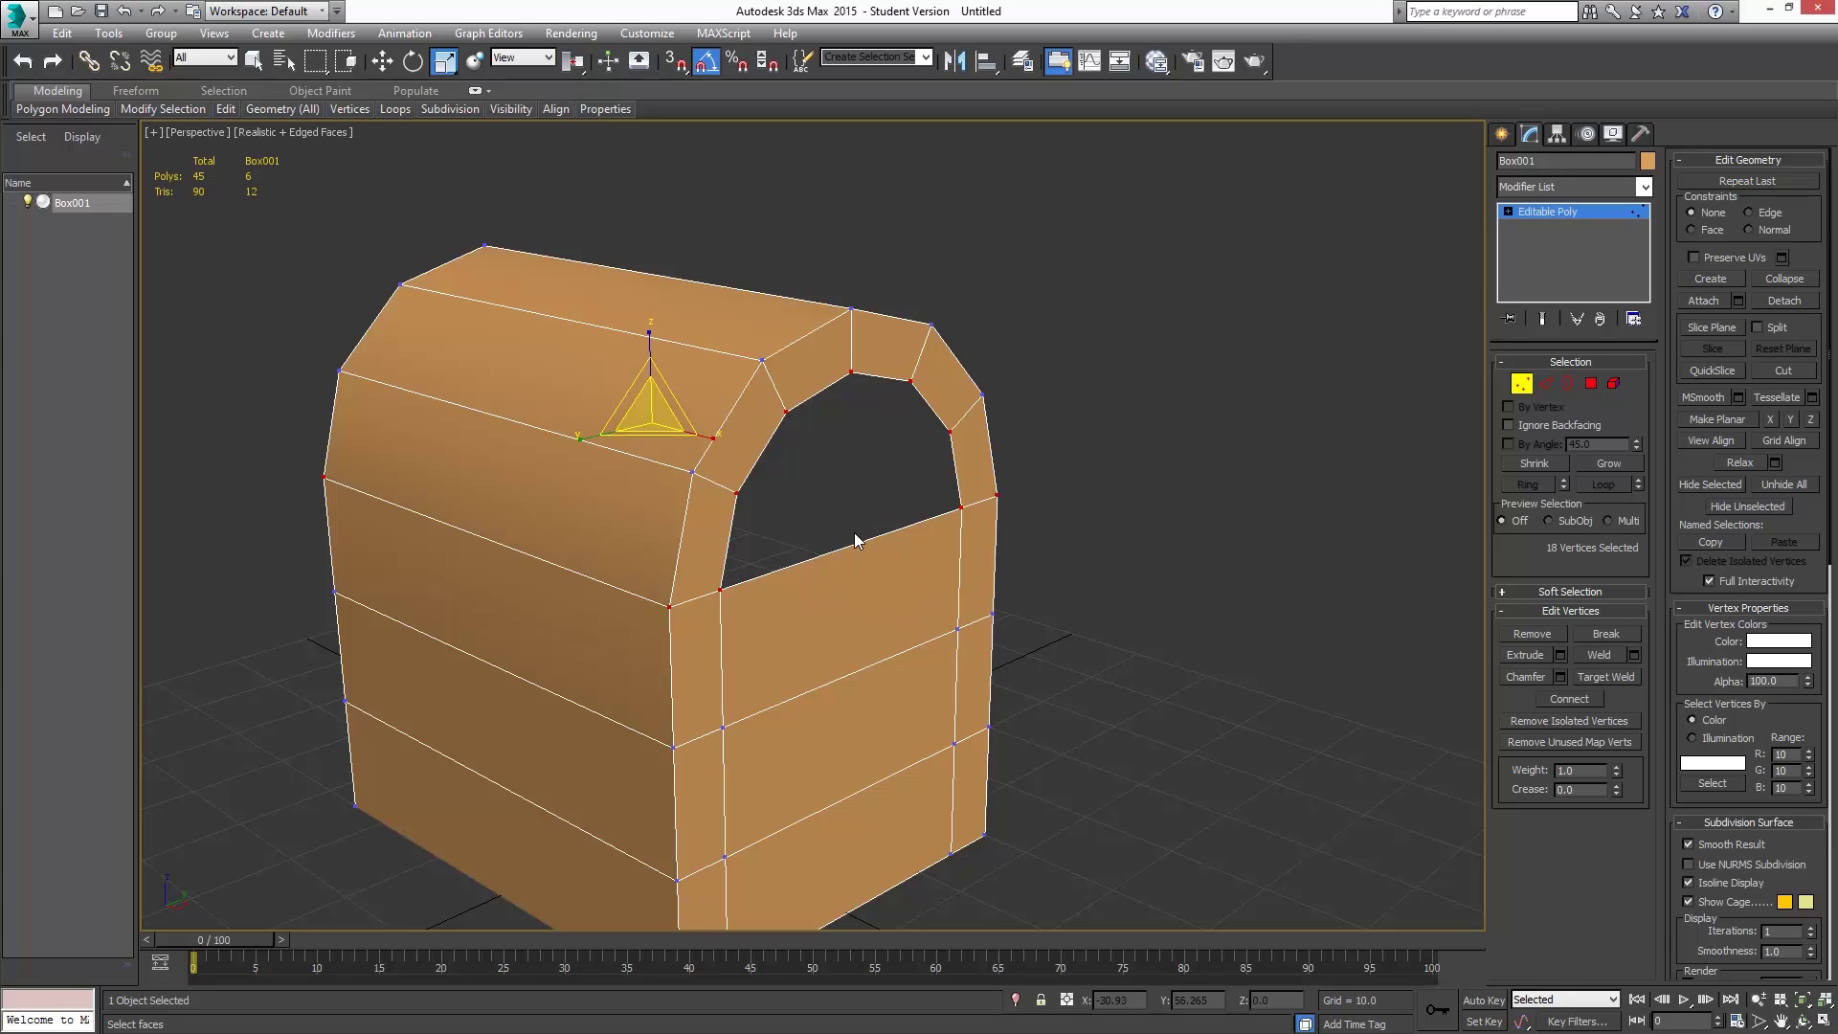
pyautogui.keyDown('alt'); pyautogui.moveTo(882, 513); pyautogui.dragTo(922, 497, button='middle'); pyautogui.keyUp('alt')
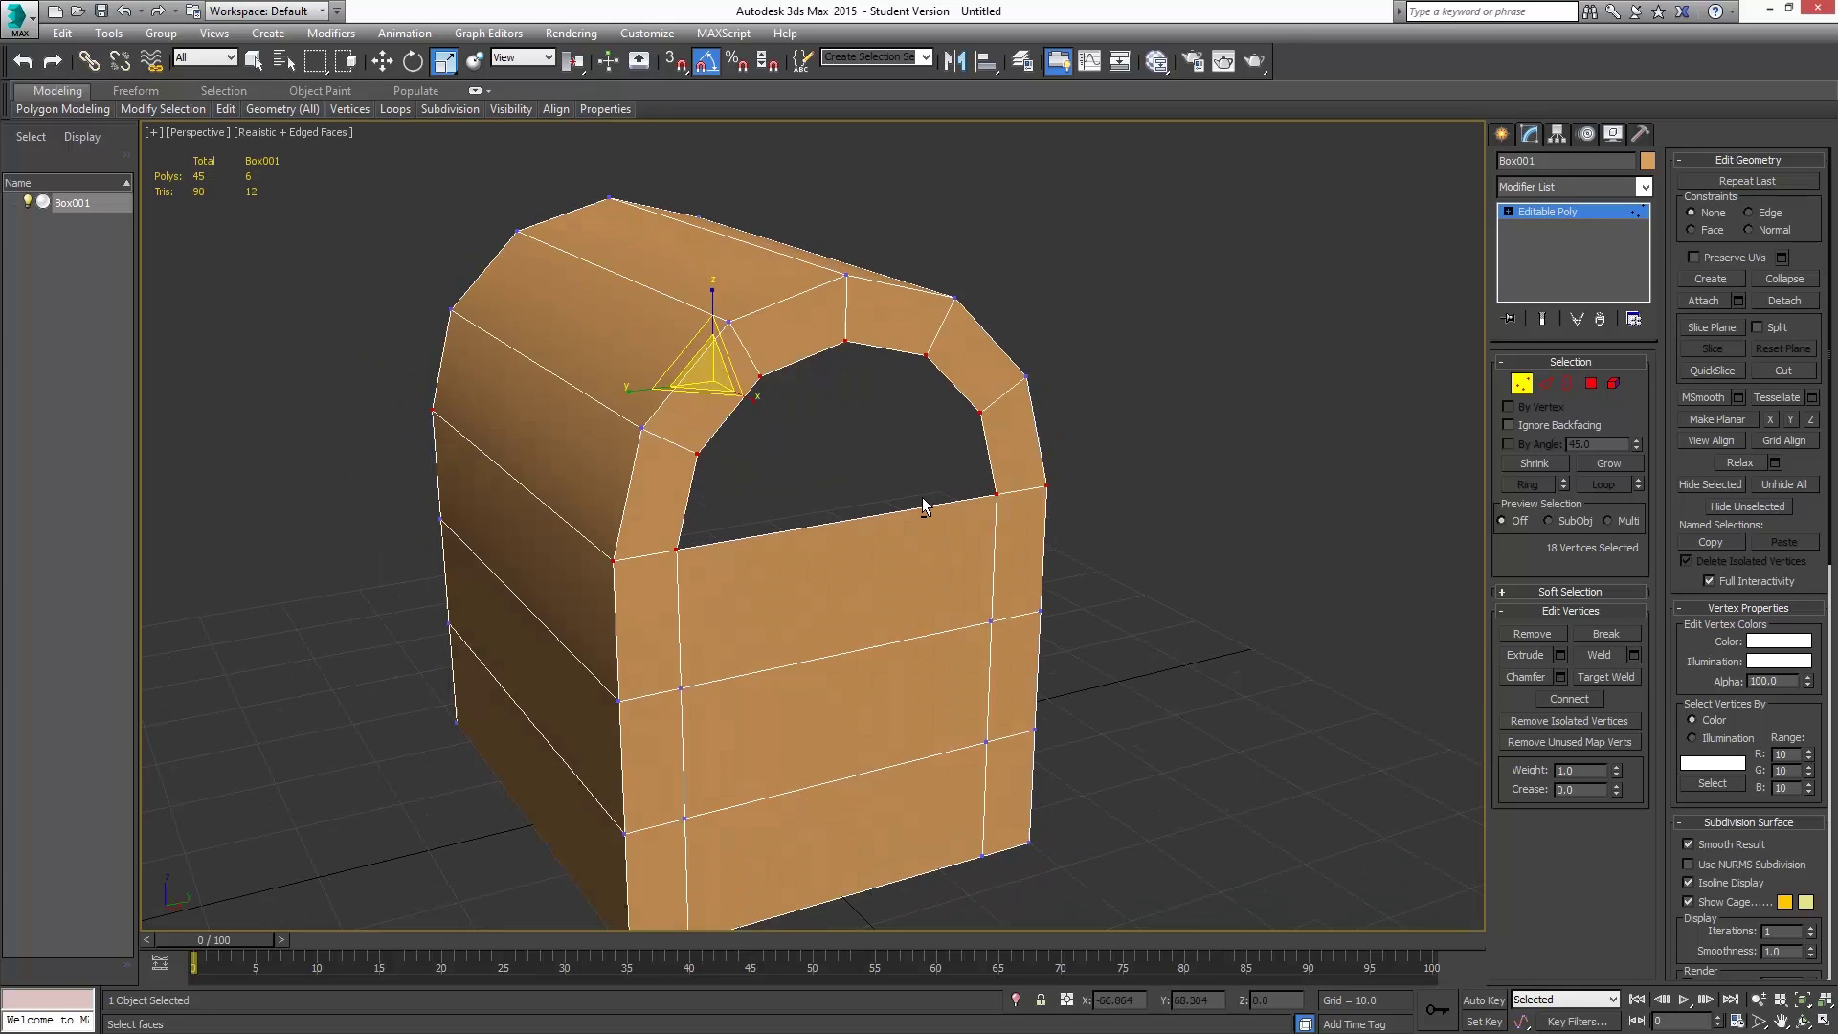
pyautogui.click(1521, 383)
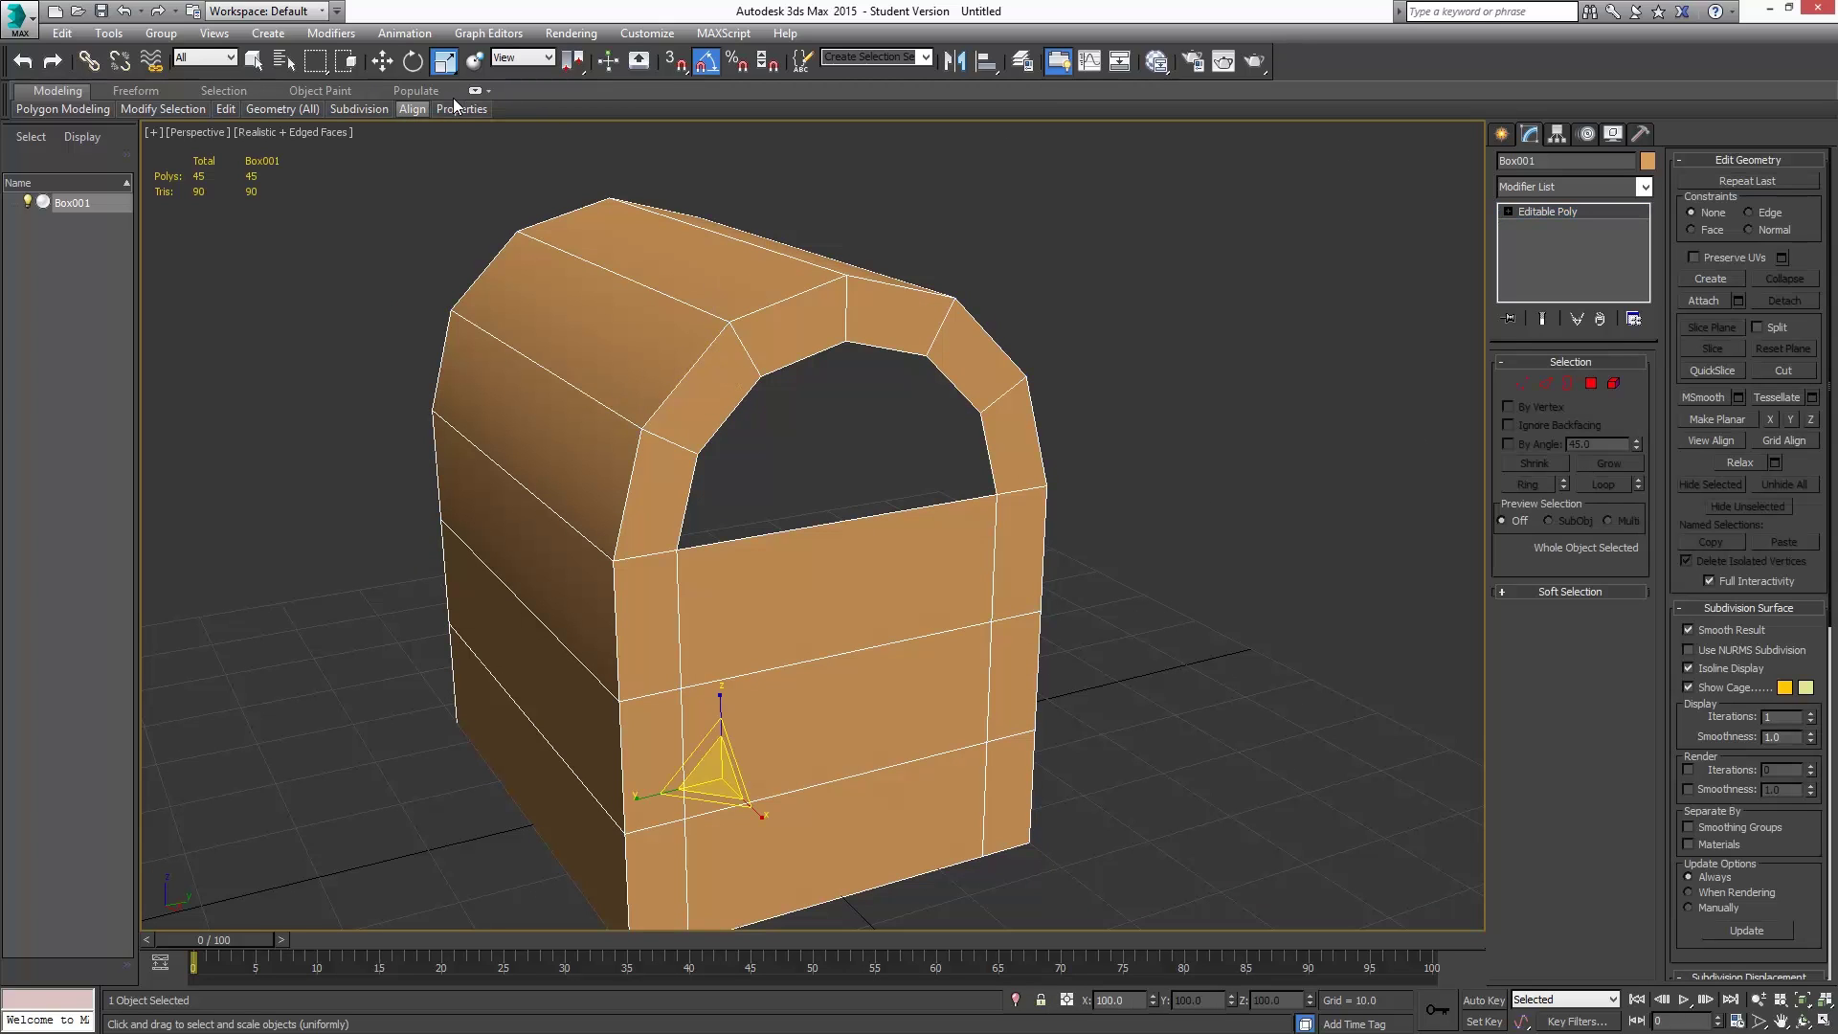
# - Insert a vertical edge loop down the middle of the chest's end walls with Swift Loop
pyautogui.moveTo(411, 109)
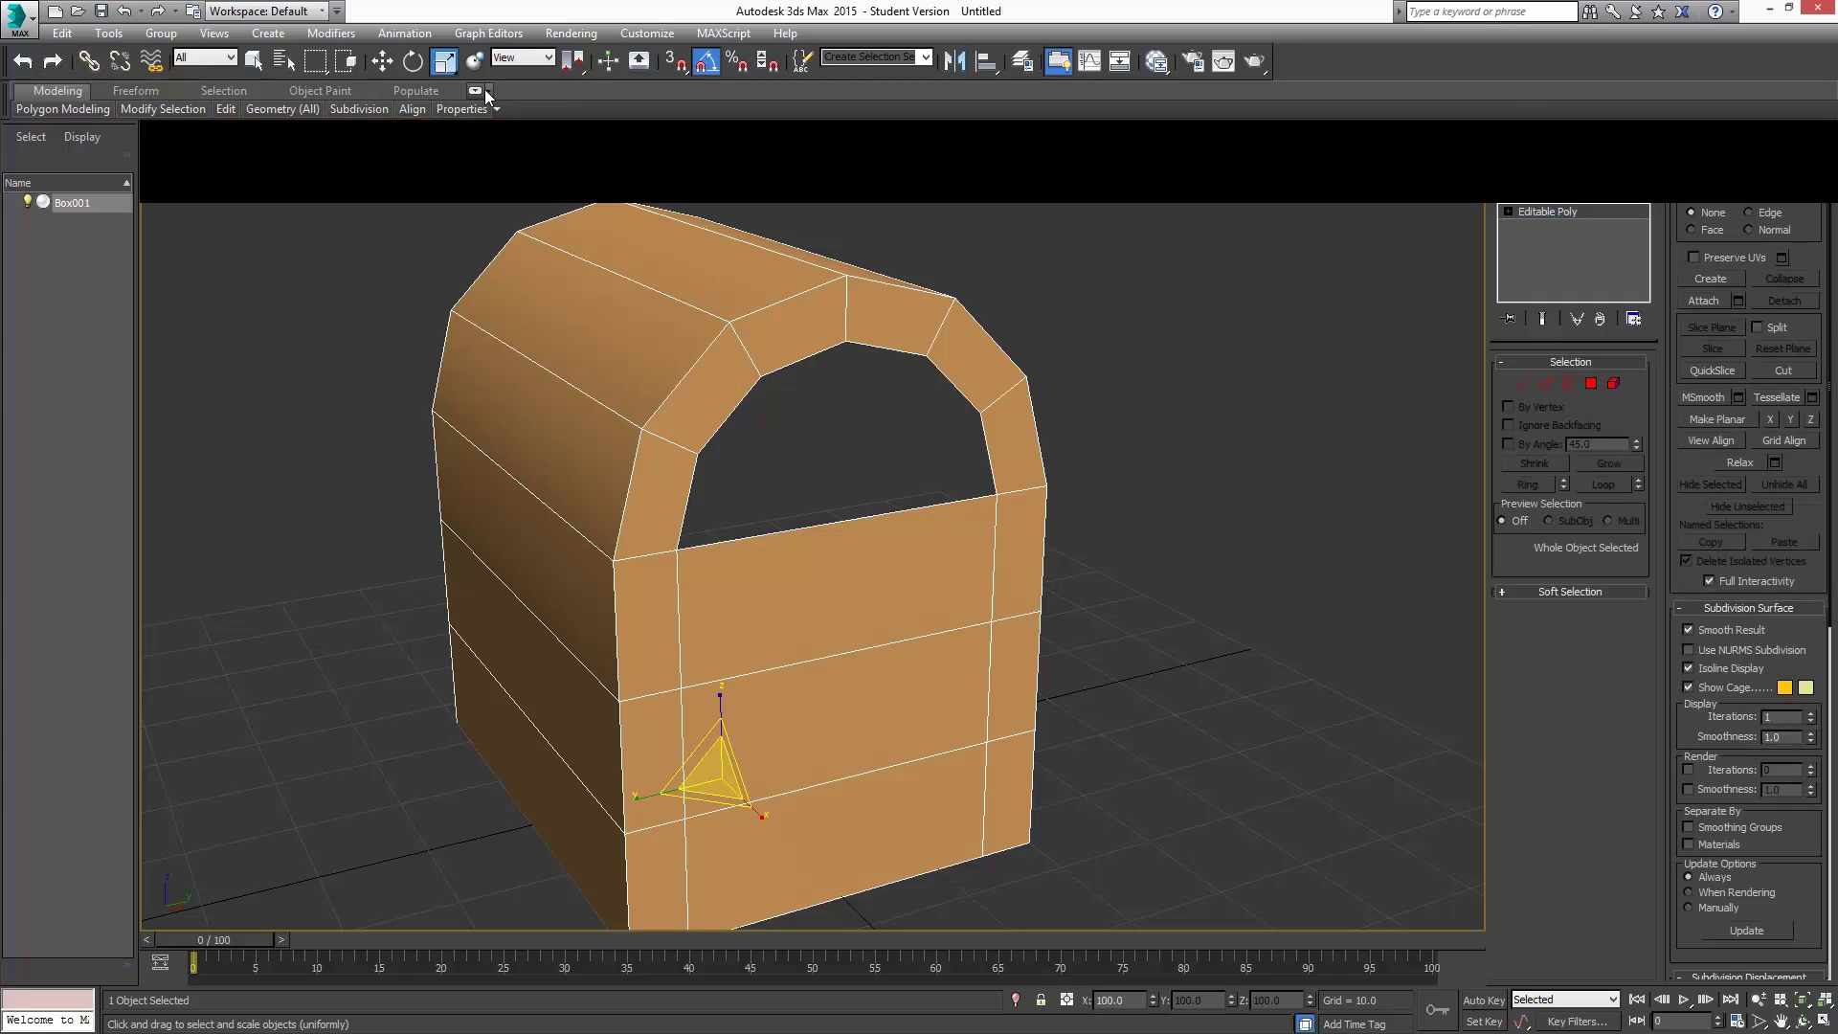
pyautogui.click(477, 90)
pyautogui.click(476, 90)
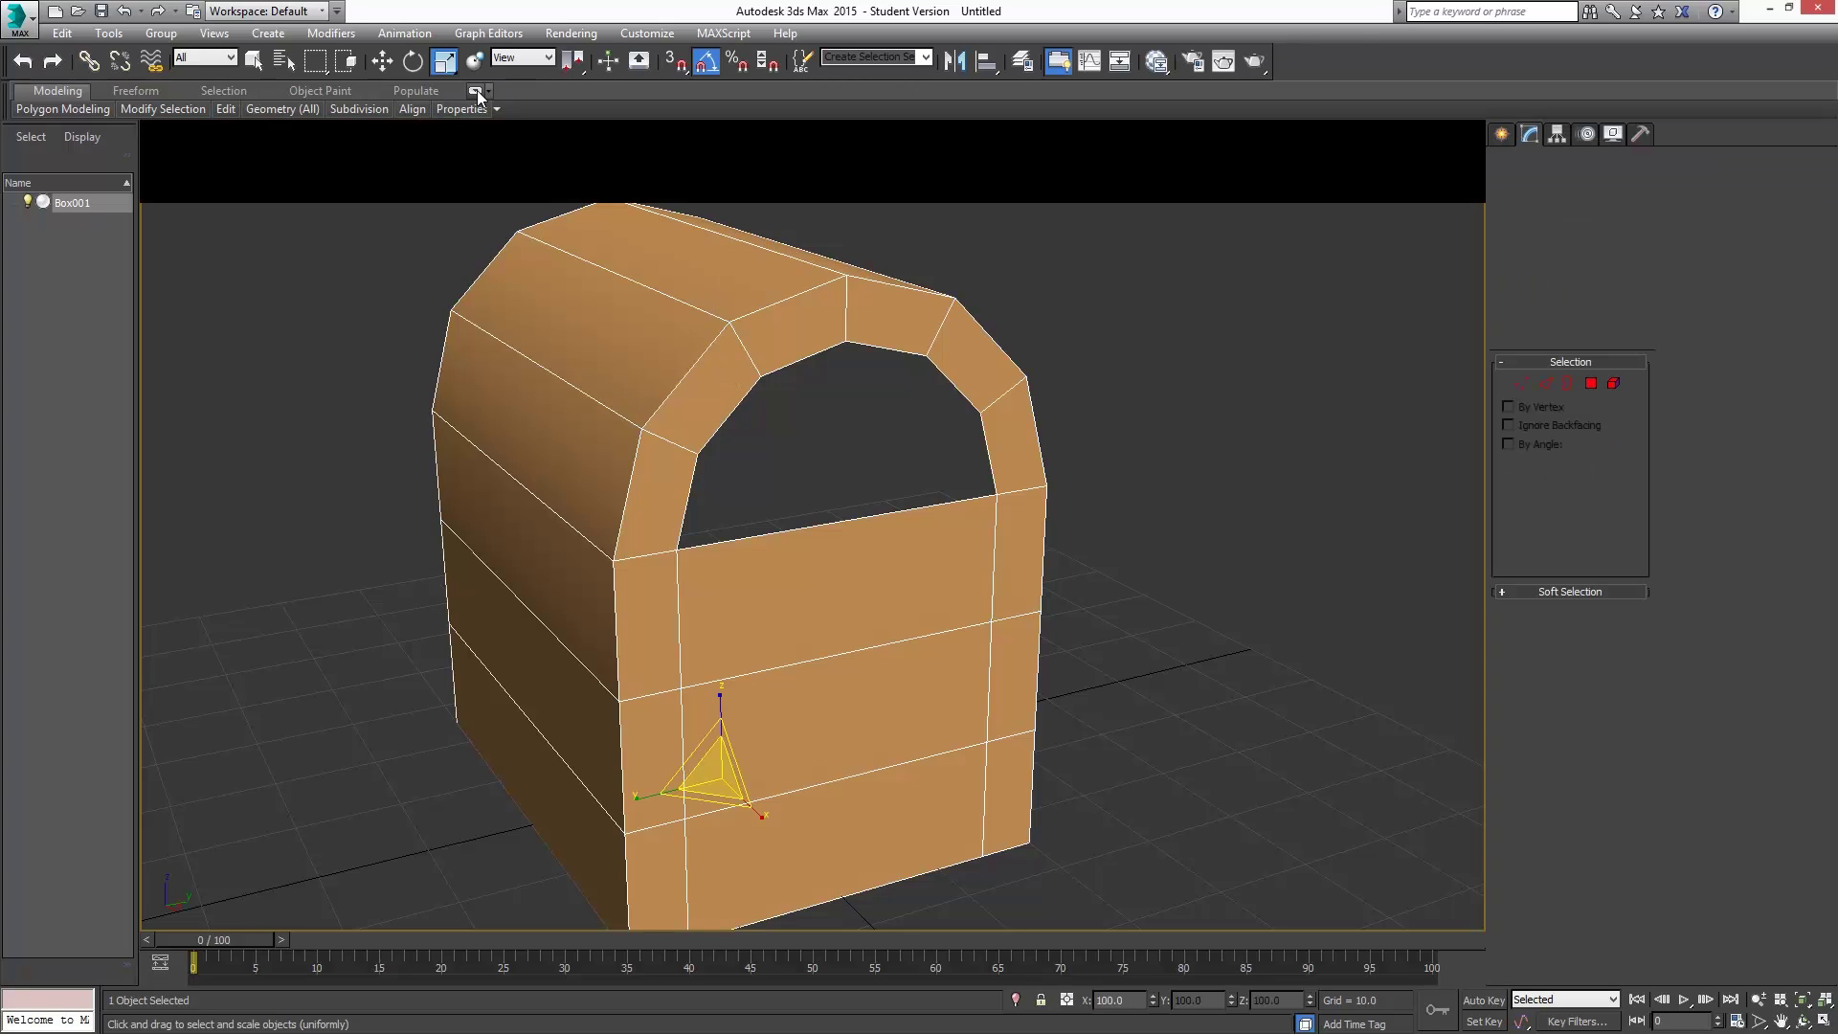
pyautogui.click(480, 94)
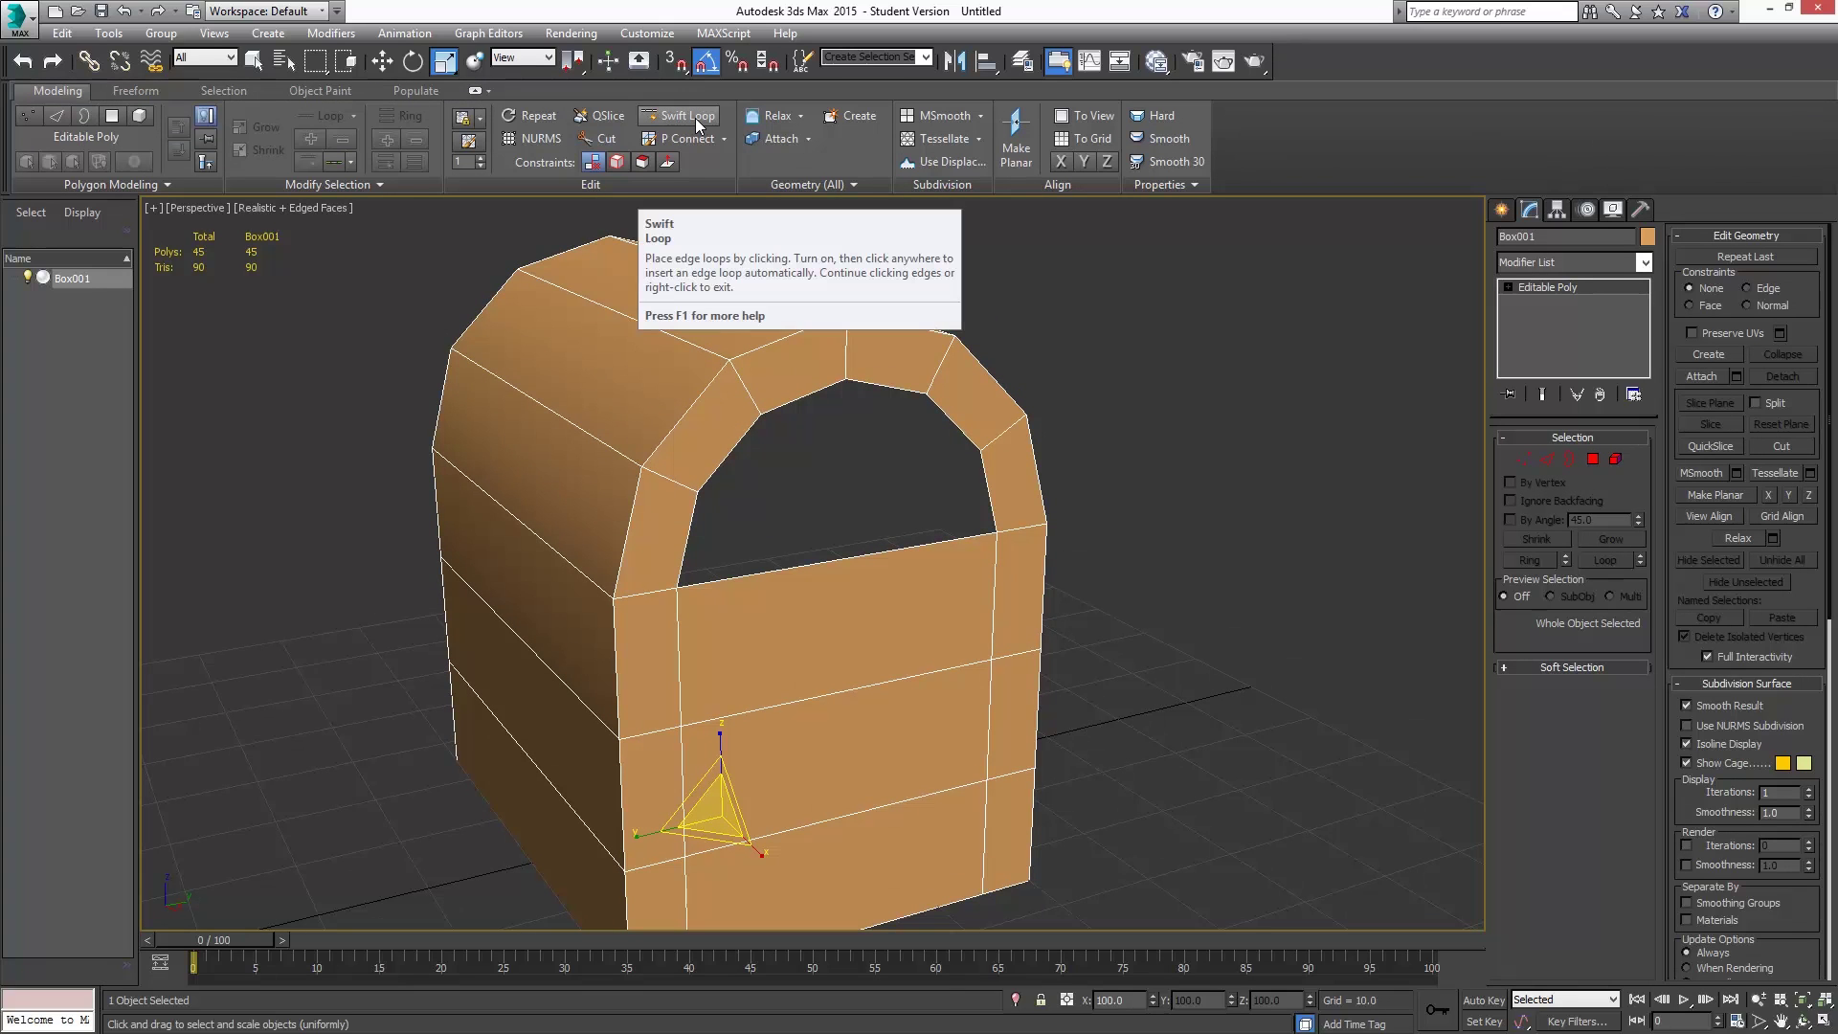
pyautogui.click(687, 116)
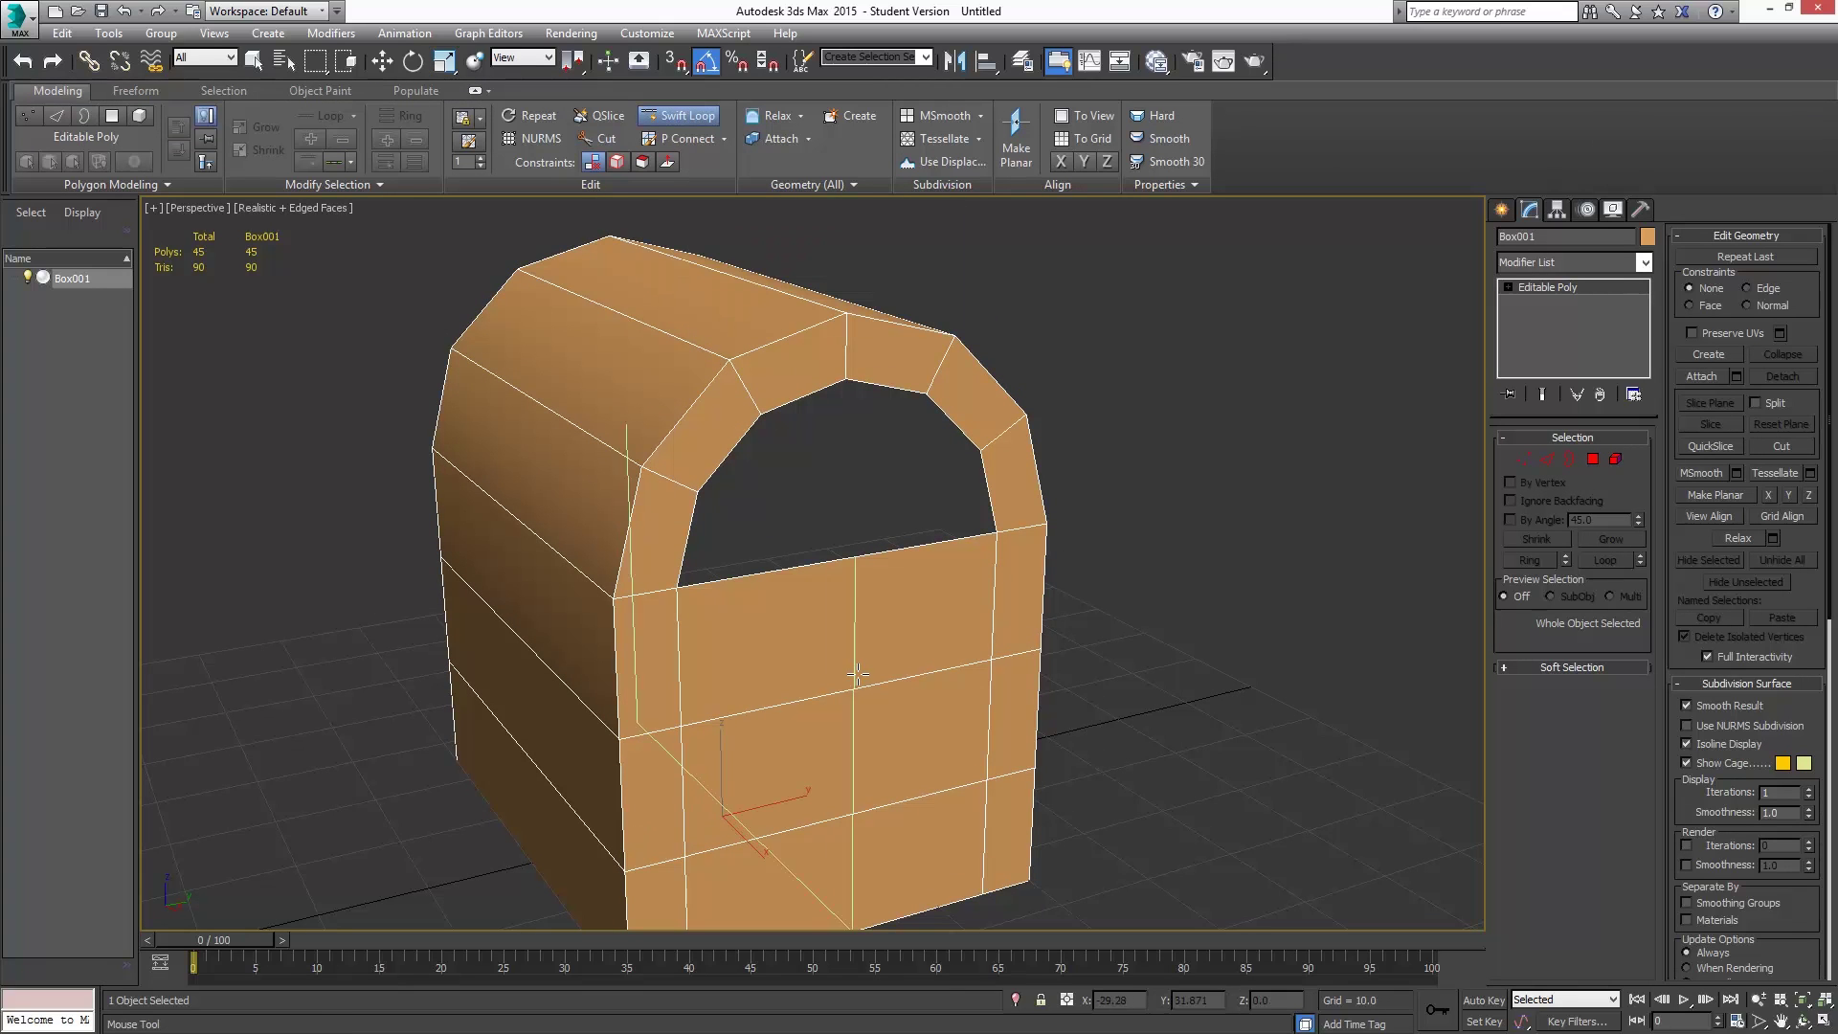
pyautogui.keyDown('alt'); pyautogui.moveTo(638, 544); pyautogui.dragTo(746, 574, button='middle'); pyautogui.keyUp('alt')
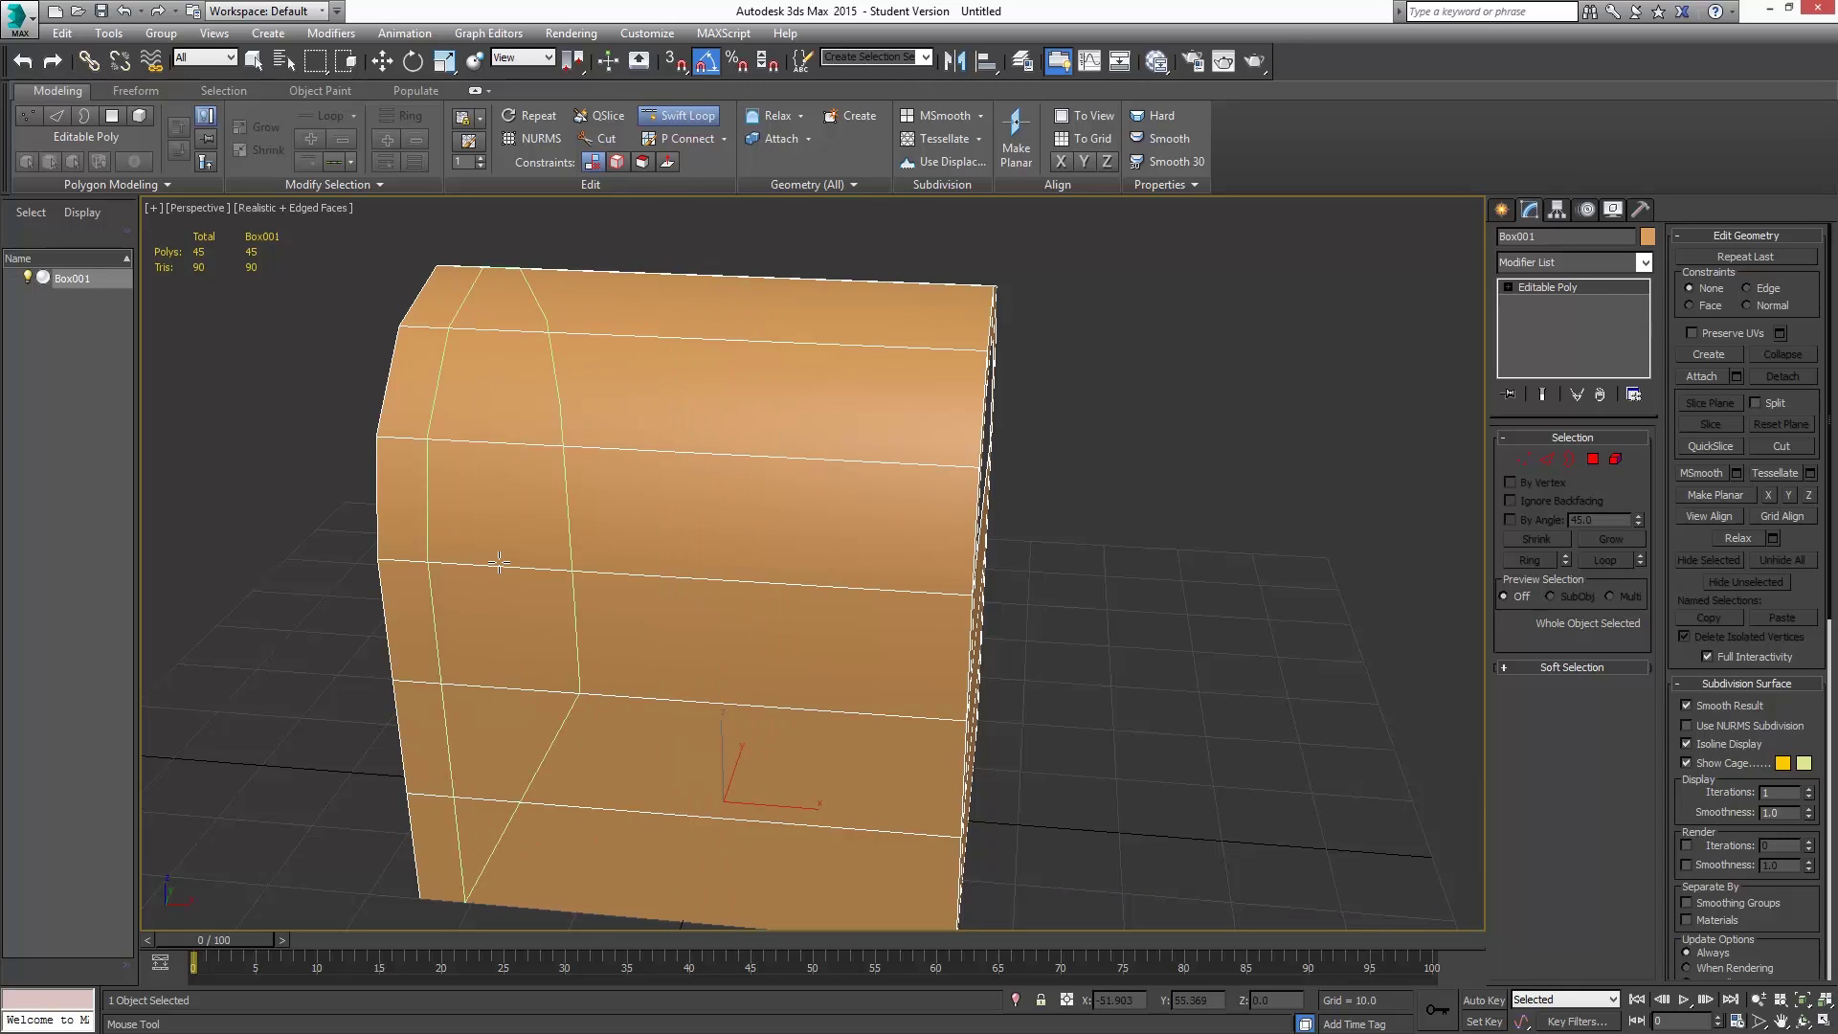
pyautogui.keyDown('alt'); pyautogui.moveTo(765, 601); pyautogui.dragTo(712, 601, button='middle'); pyautogui.keyUp('alt')
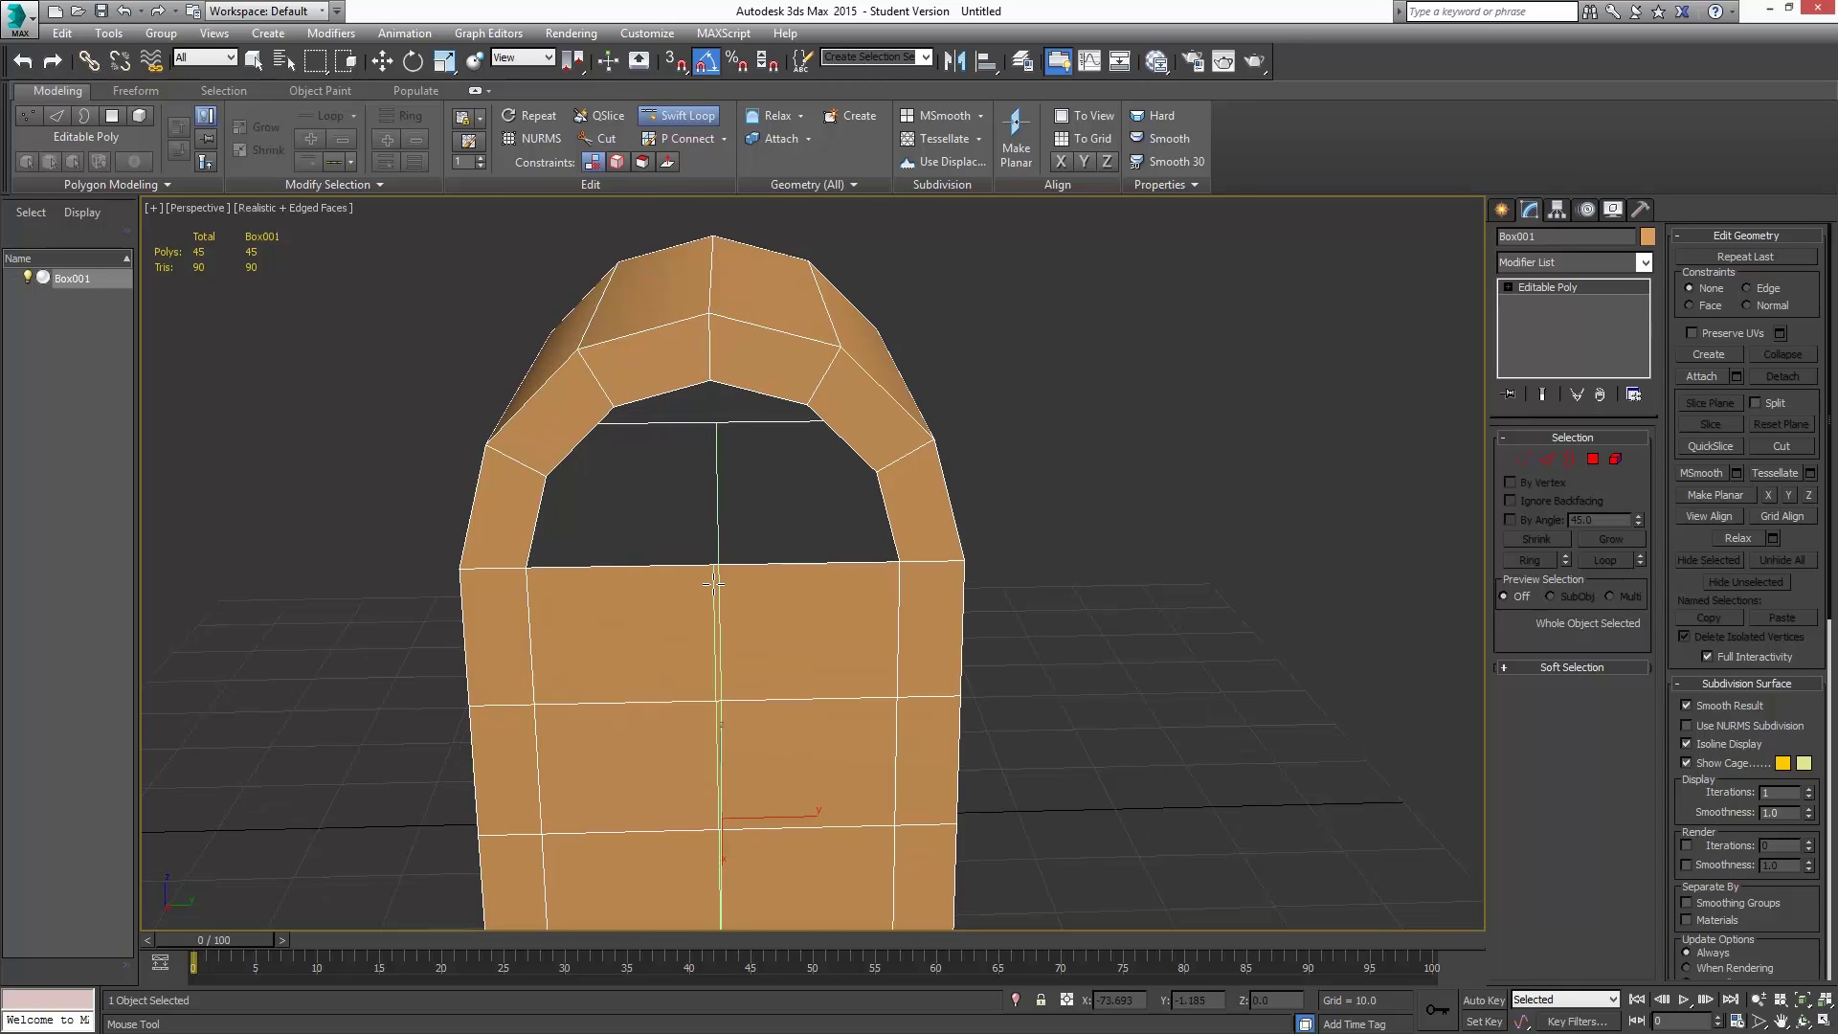
pyautogui.click(711, 582)
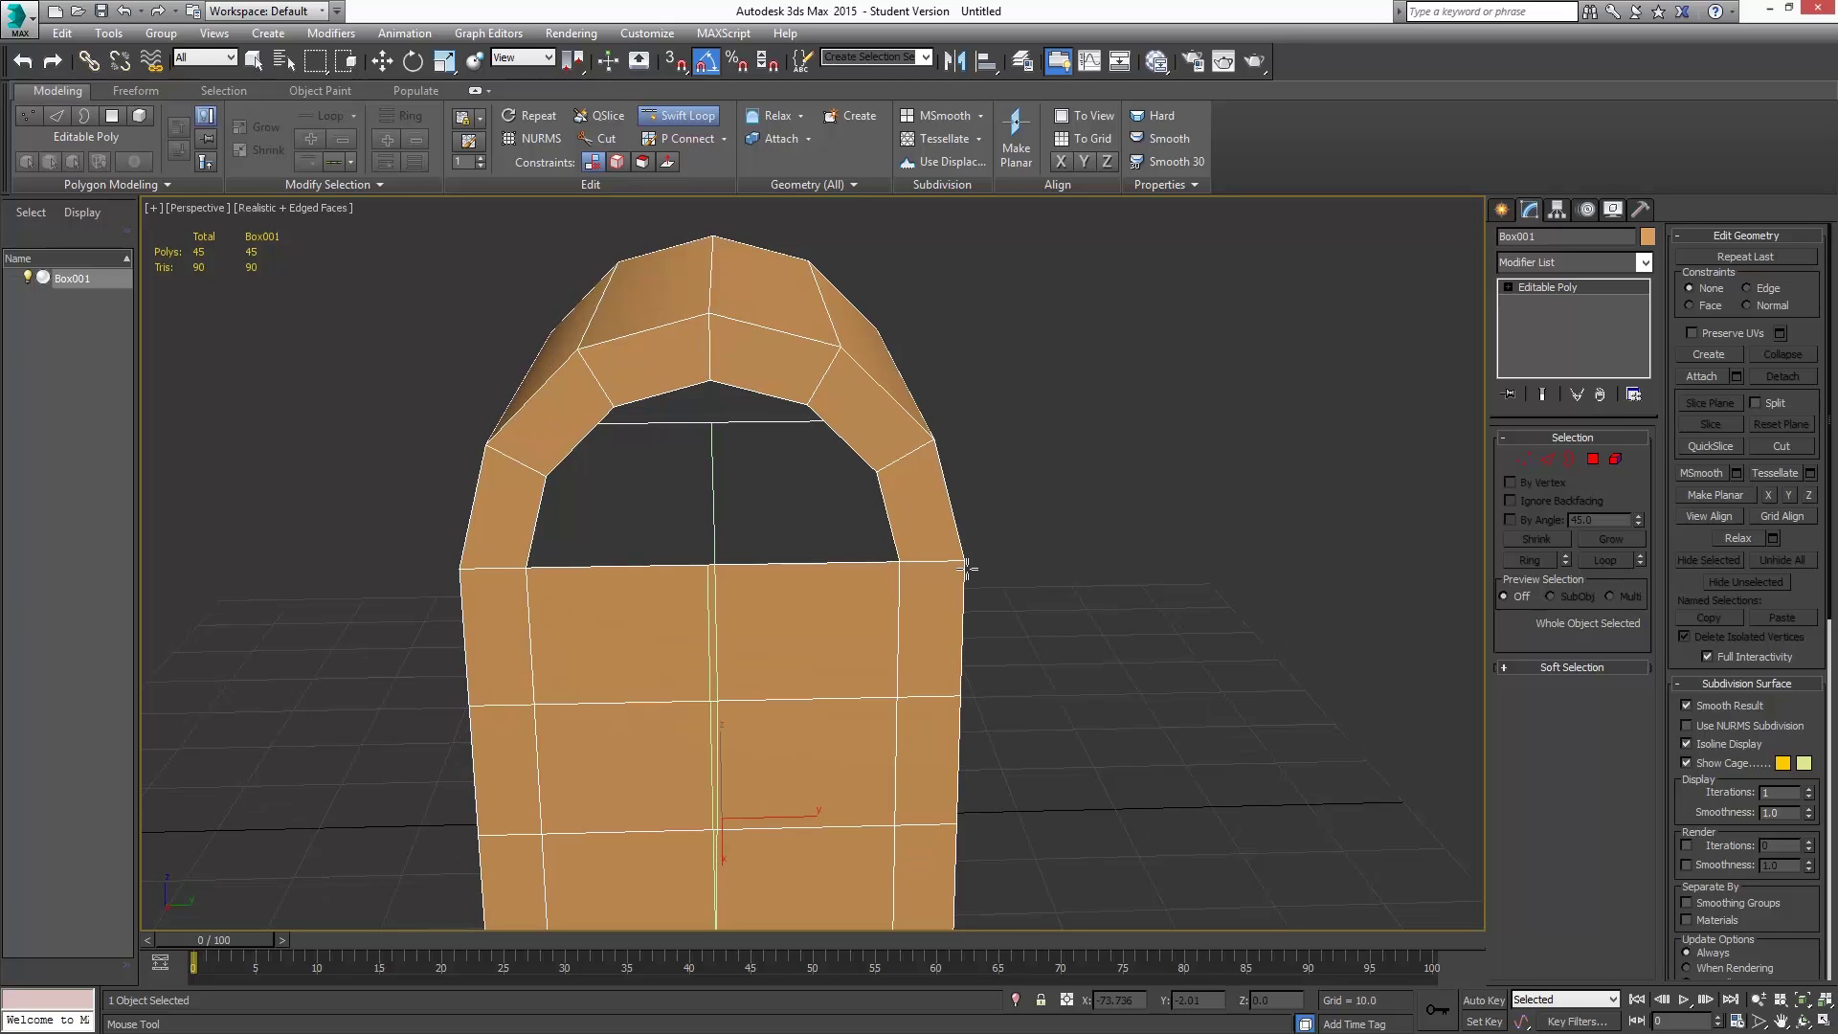
pyautogui.keyDown('alt'); pyautogui.moveTo(813, 574); pyautogui.dragTo(842, 631, button='middle'); pyautogui.keyUp('alt')
pyautogui.press('w')
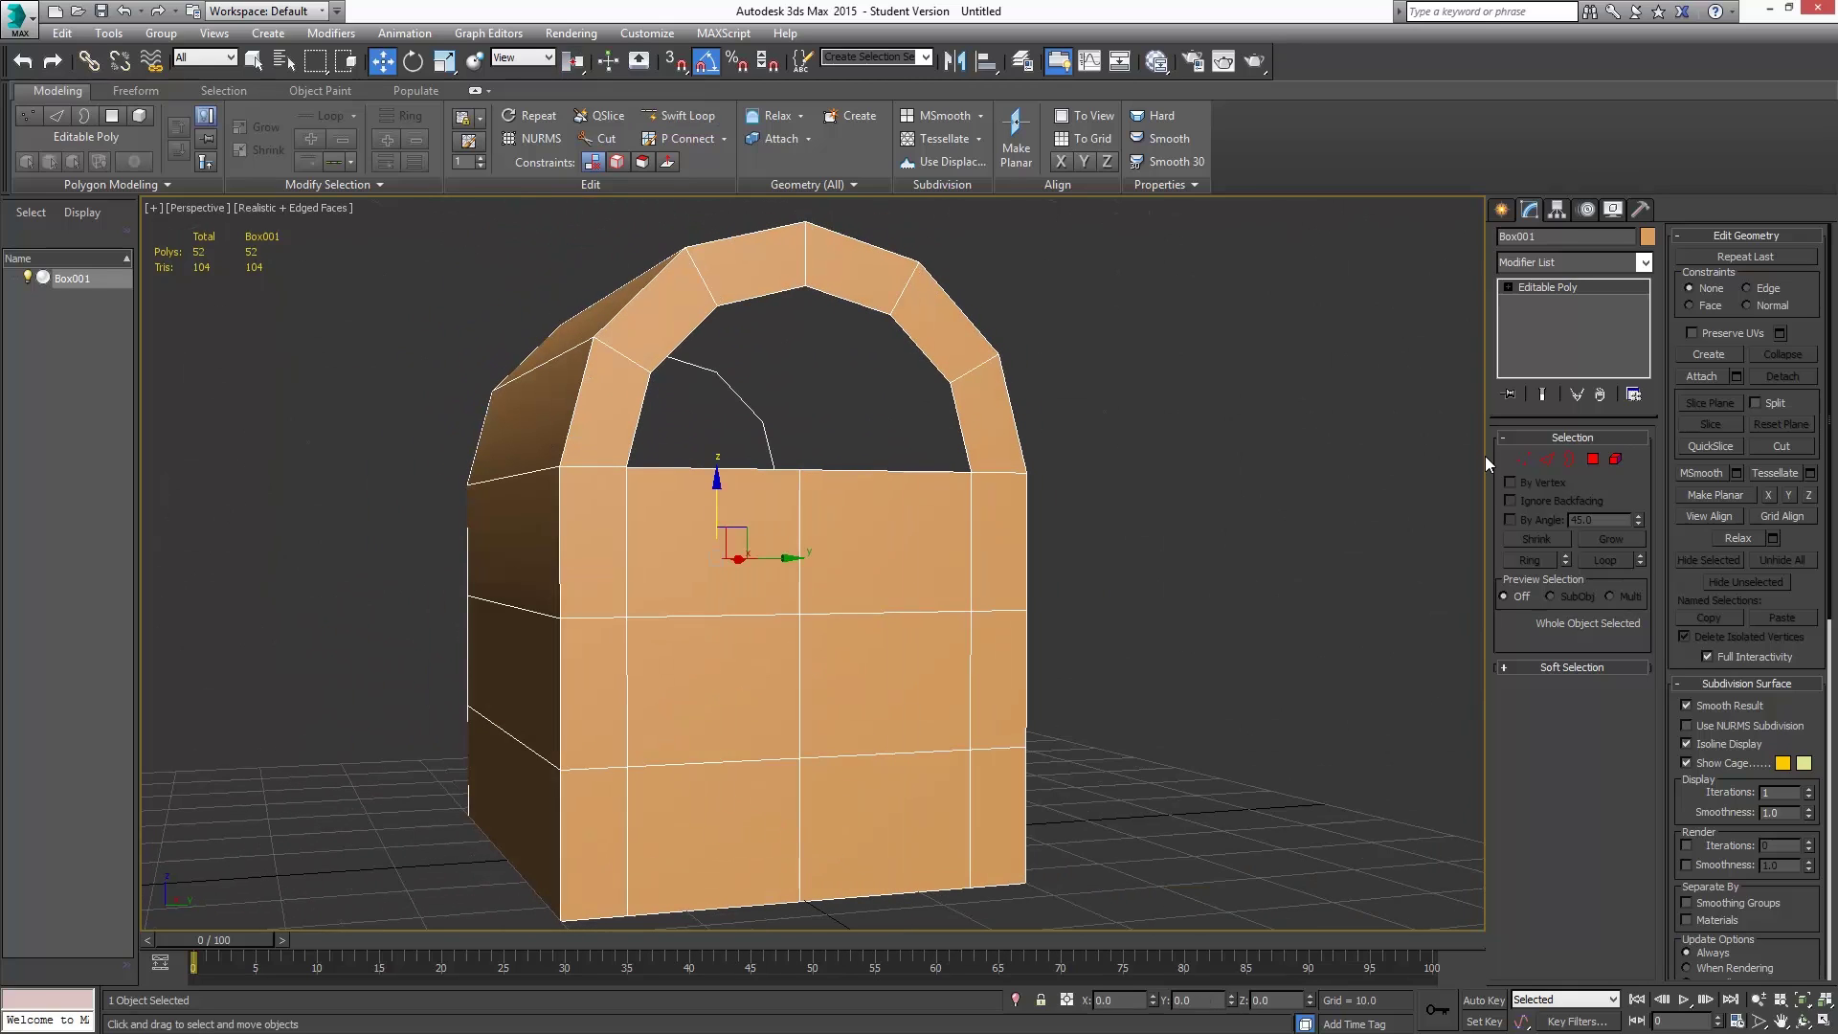
# - Center the new middle edge loop by setting its Y position to 0
pyautogui.click(1548, 458)
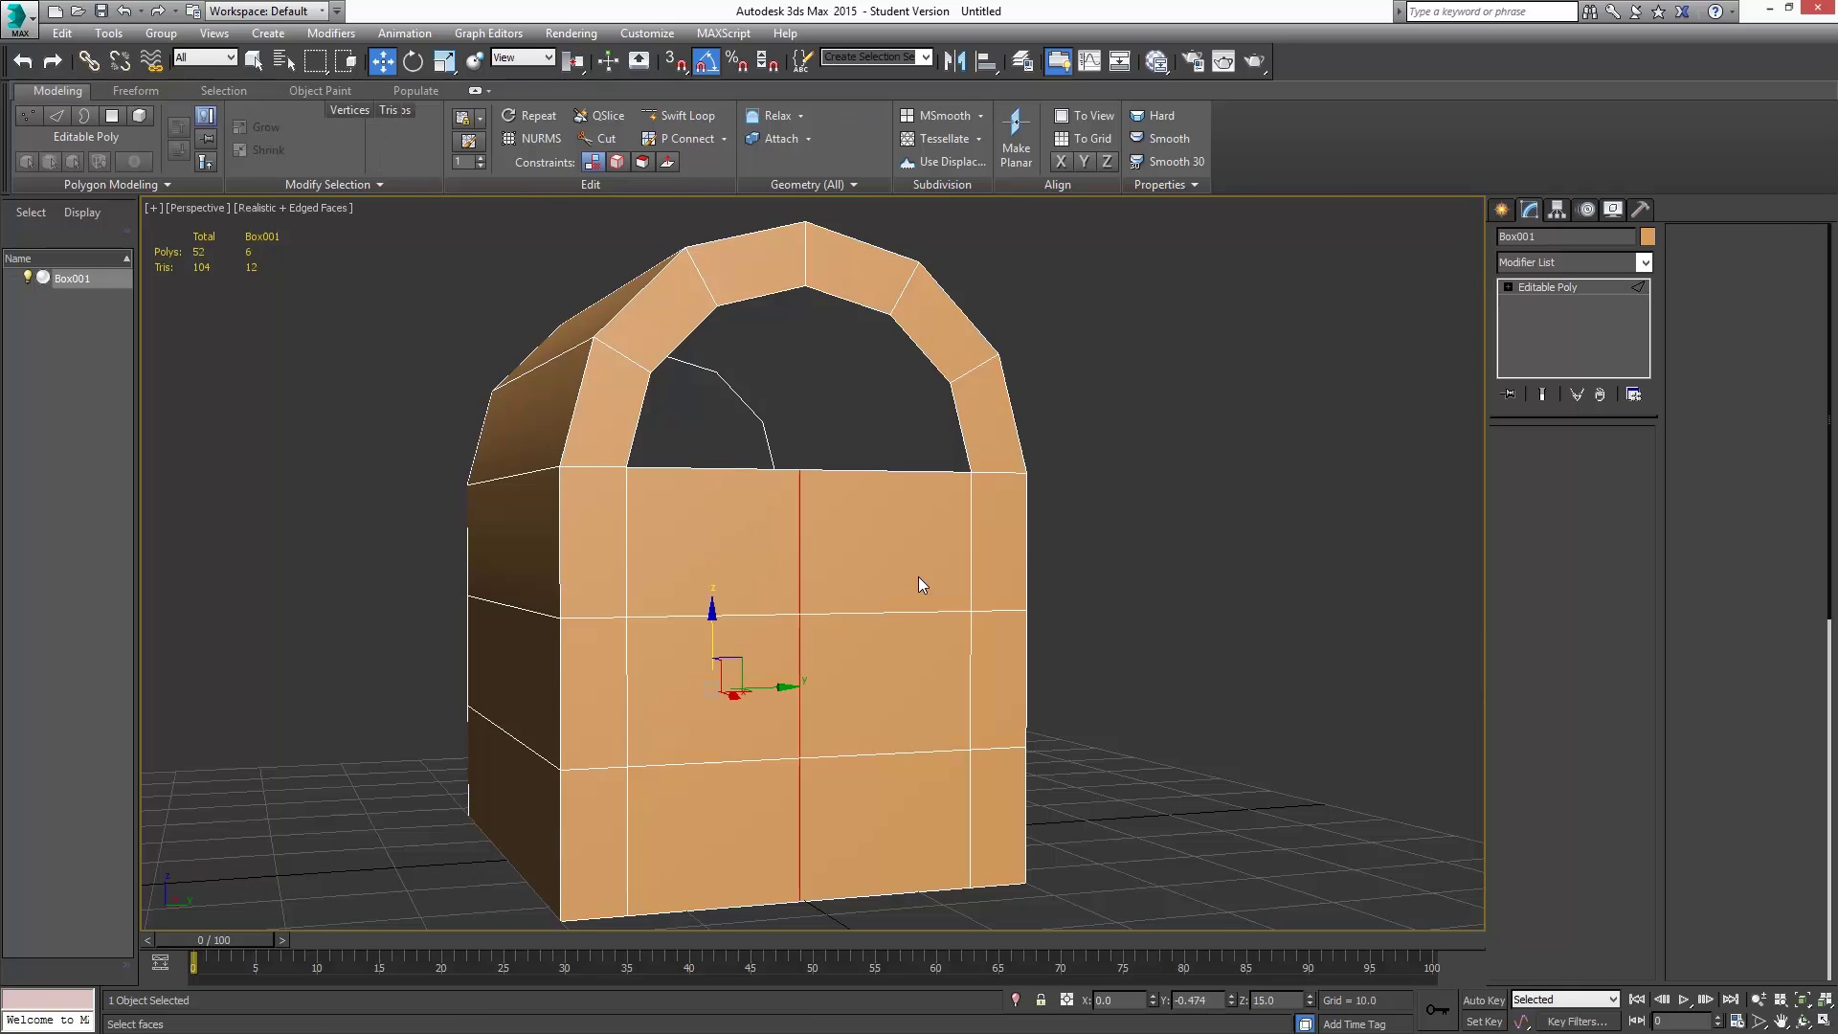
pyautogui.keyDown('alt'); pyautogui.moveTo(917, 576); pyautogui.dragTo(1020, 705, button='middle'); pyautogui.keyUp('alt')
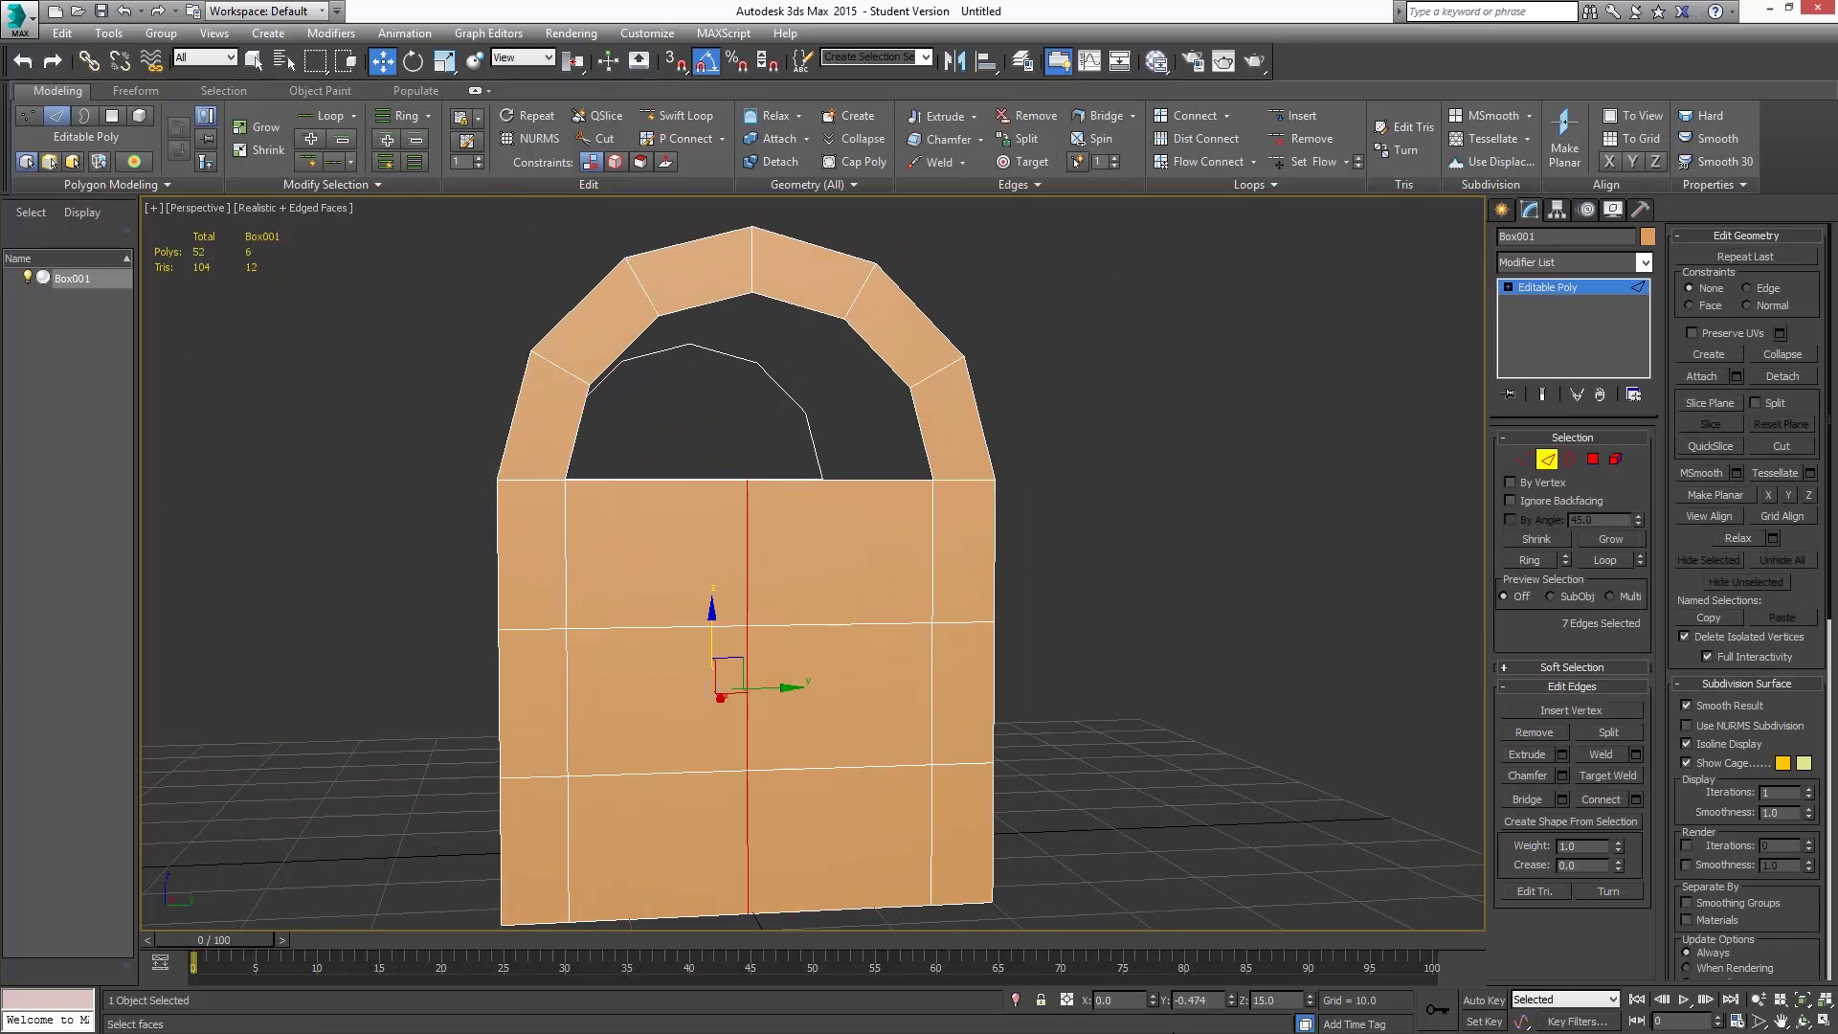
pyautogui.doubleClick(1219, 999)
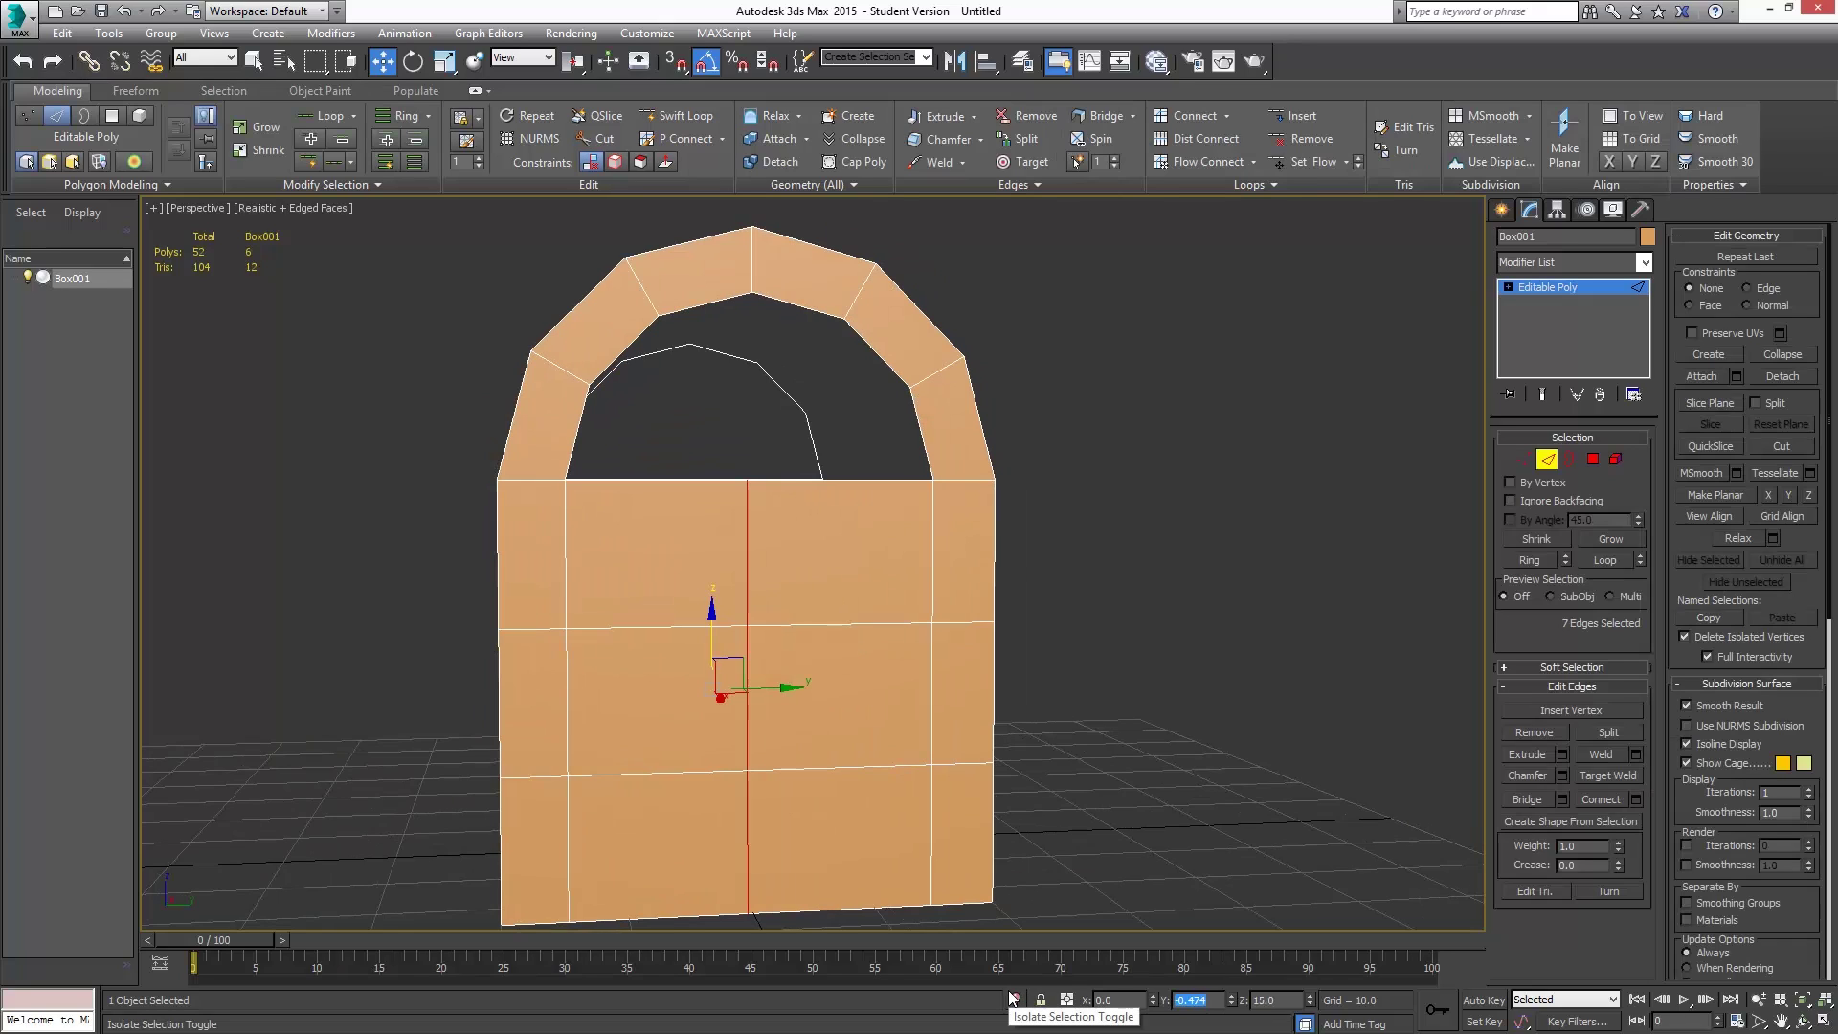
pyautogui.write('0')
pyautogui.press('Return')
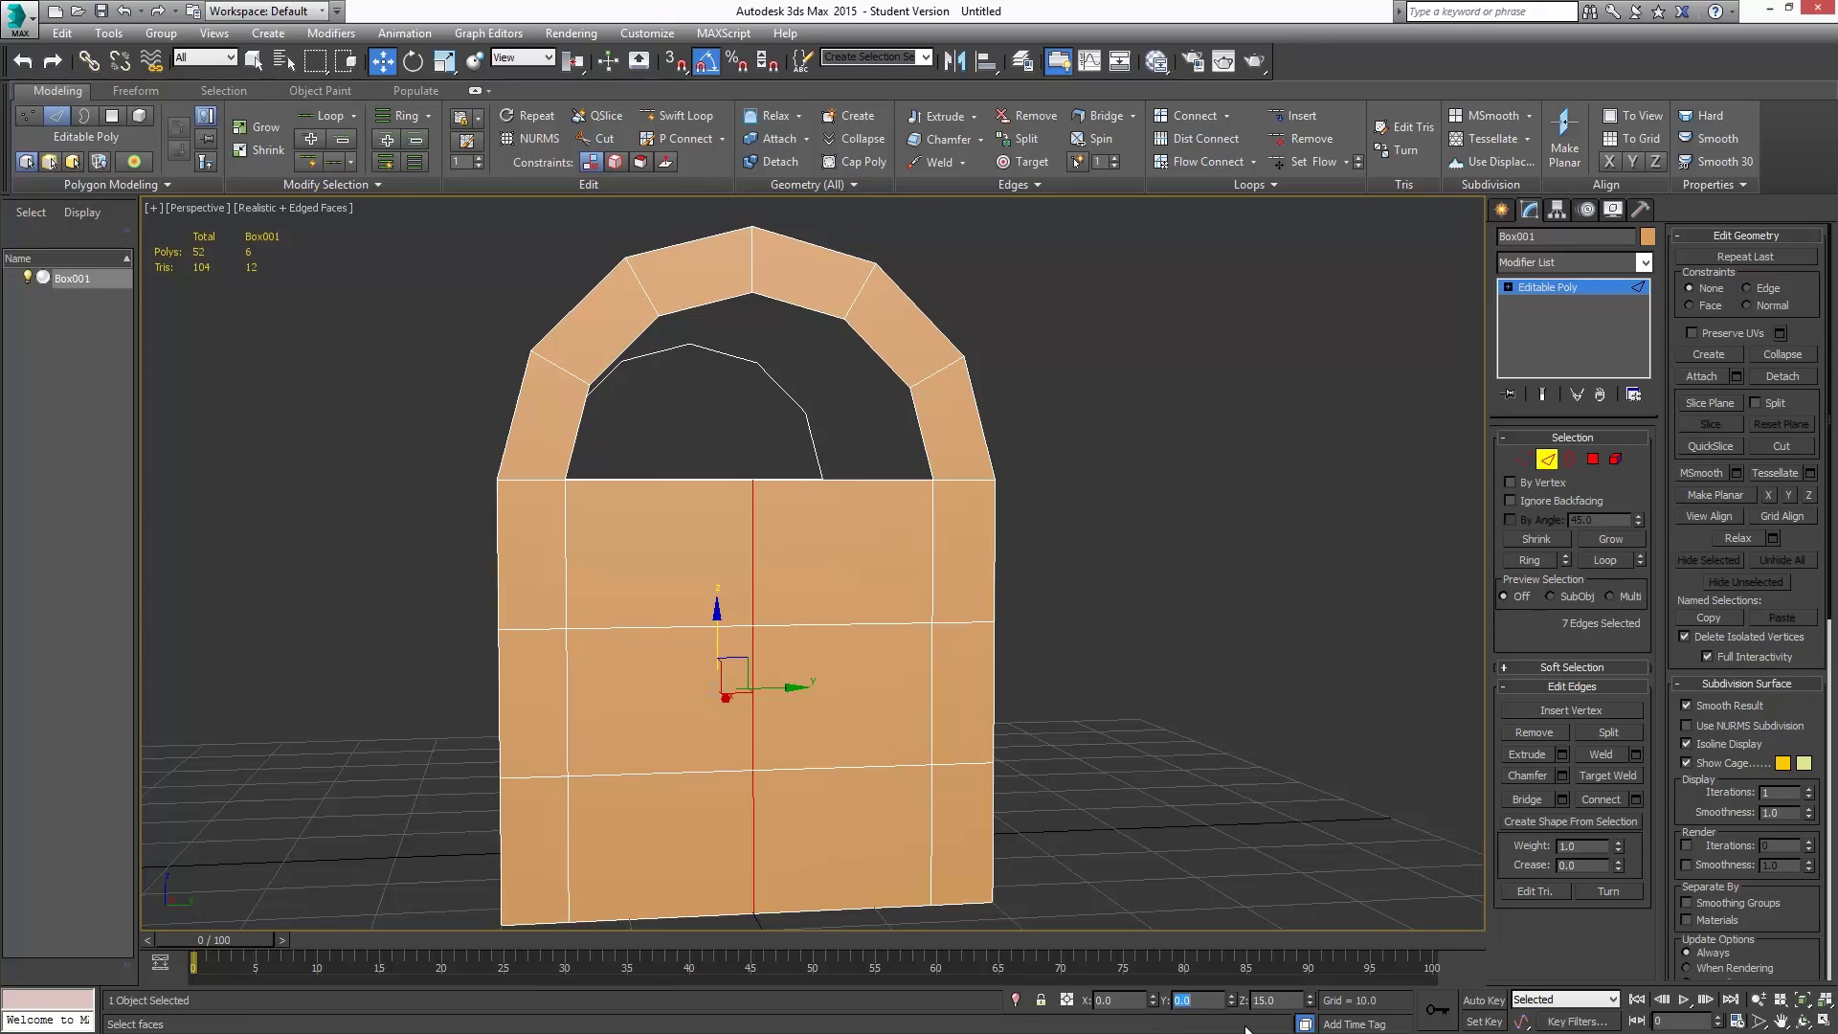
pyautogui.click(1548, 459)
# - Bridge the two lower inner arch edges on each side of the near opening across the gap with 2 segments
pyautogui.keyDown('alt'); pyautogui.moveTo(766, 498); pyautogui.dragTo(828, 539, button='middle'); pyautogui.keyUp('alt')
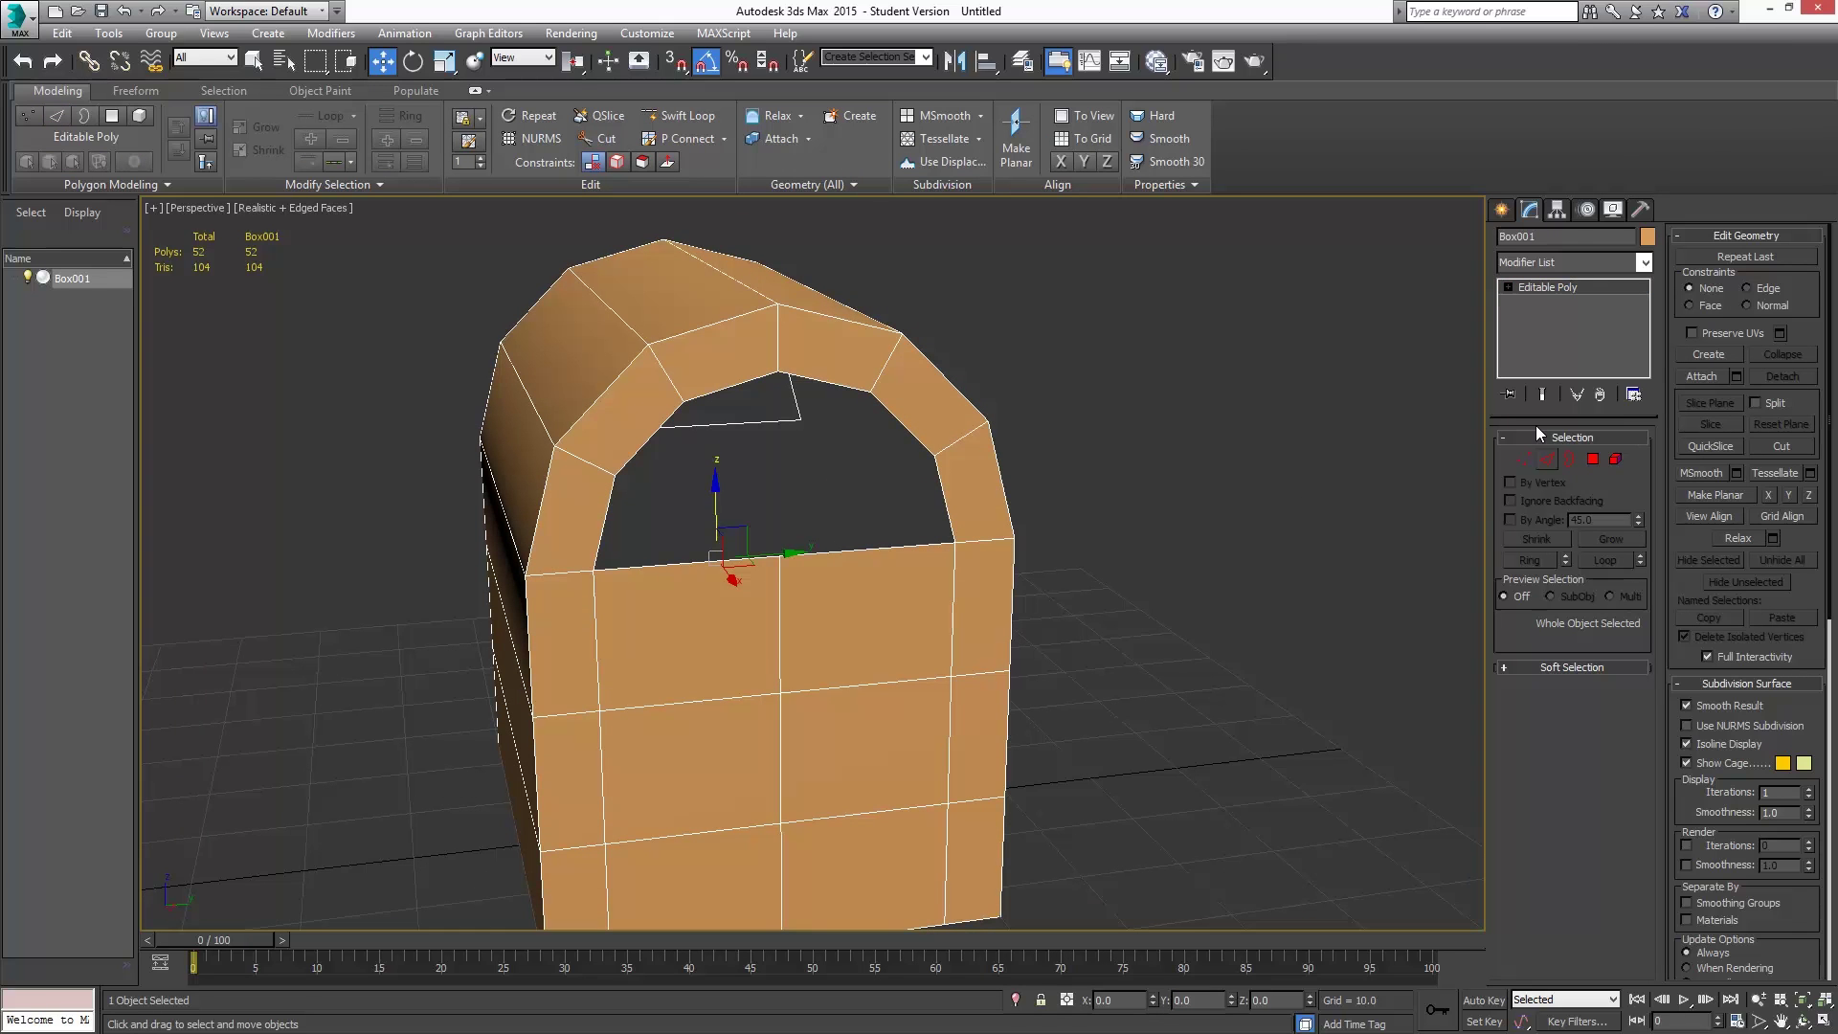
pyautogui.click(1548, 460)
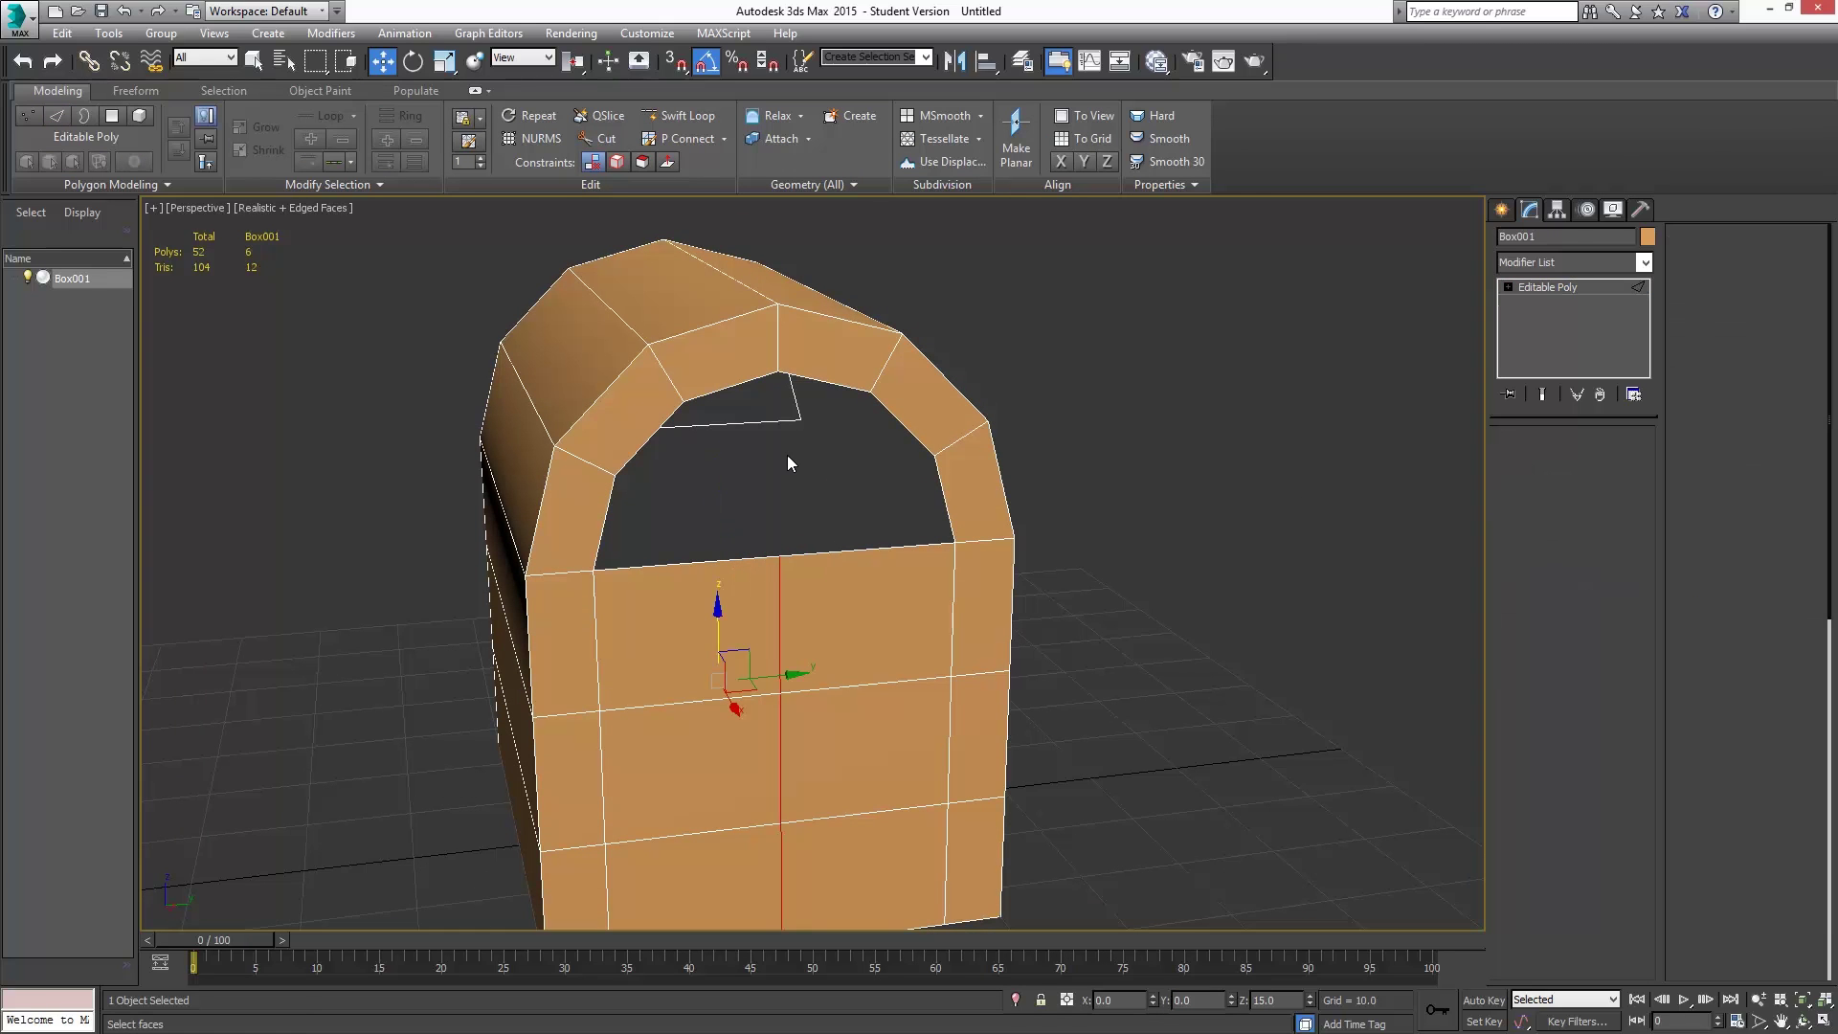
pyautogui.click(609, 503)
pyautogui.keyDown('ctrl'); pyautogui.click(651, 438); pyautogui.keyUp('ctrl')
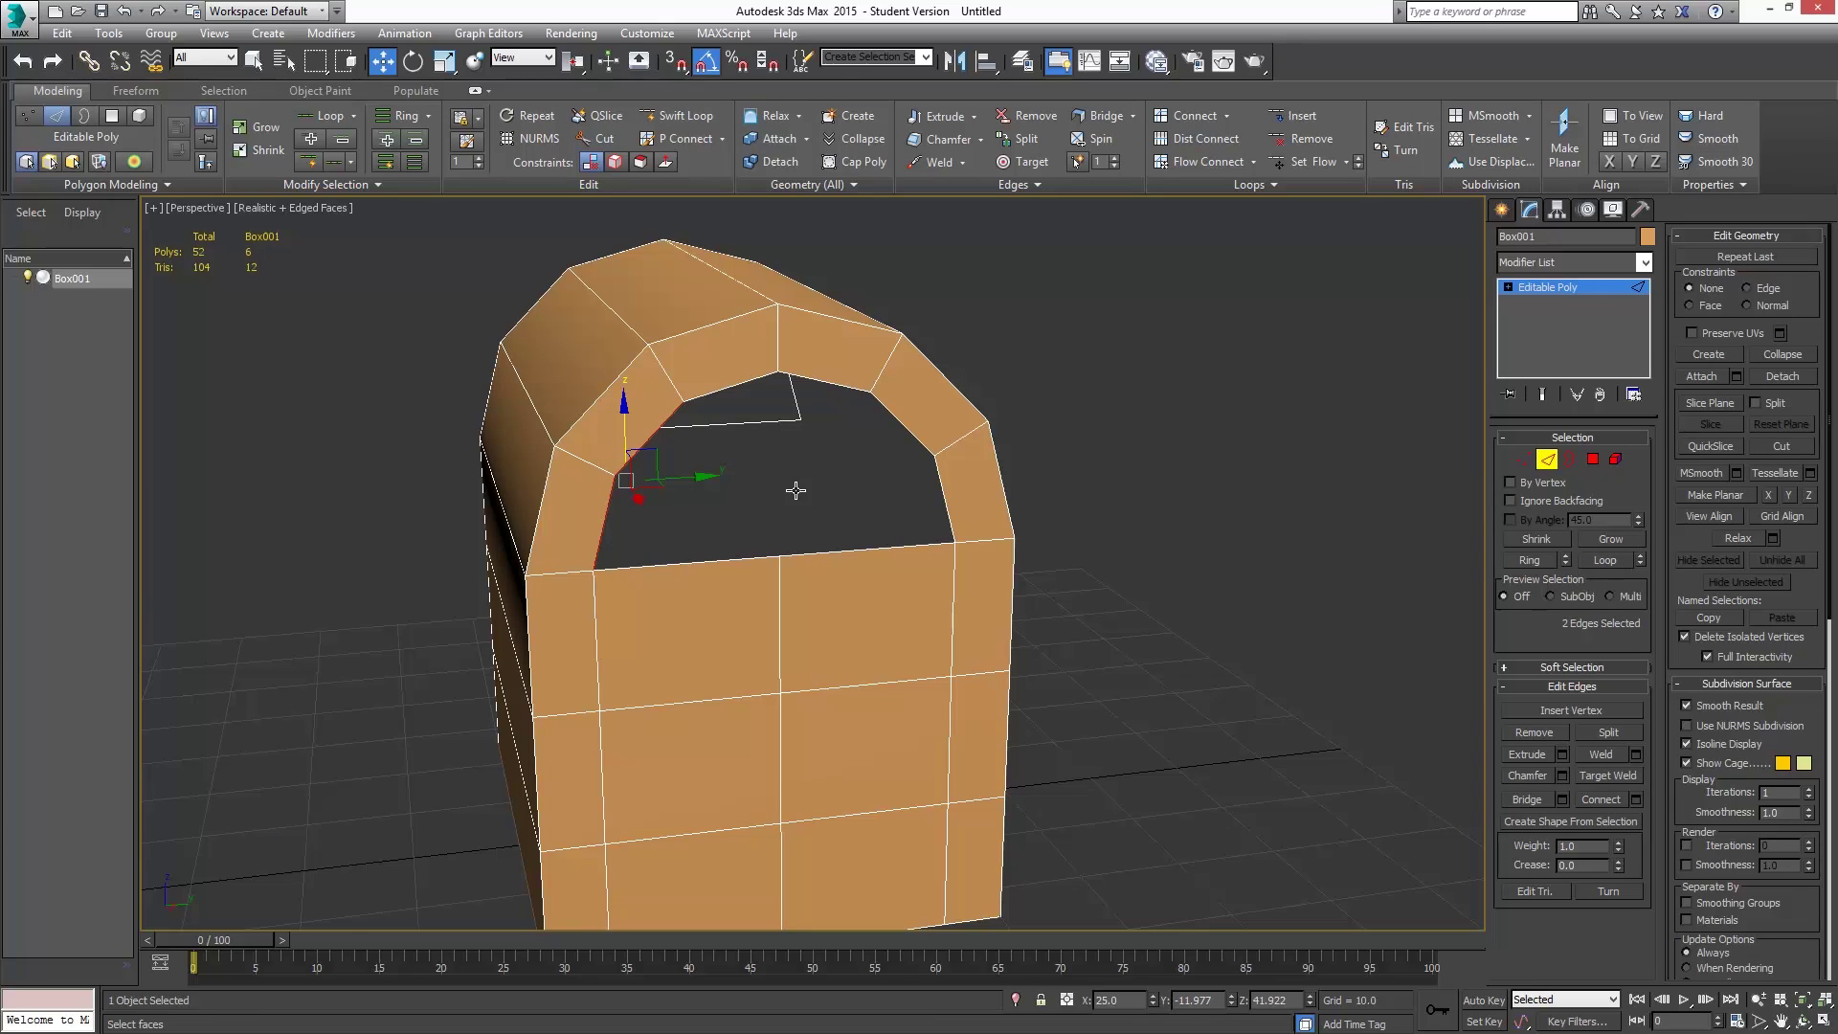
pyautogui.keyDown('ctrl'); pyautogui.click(896, 423); pyautogui.keyUp('ctrl')
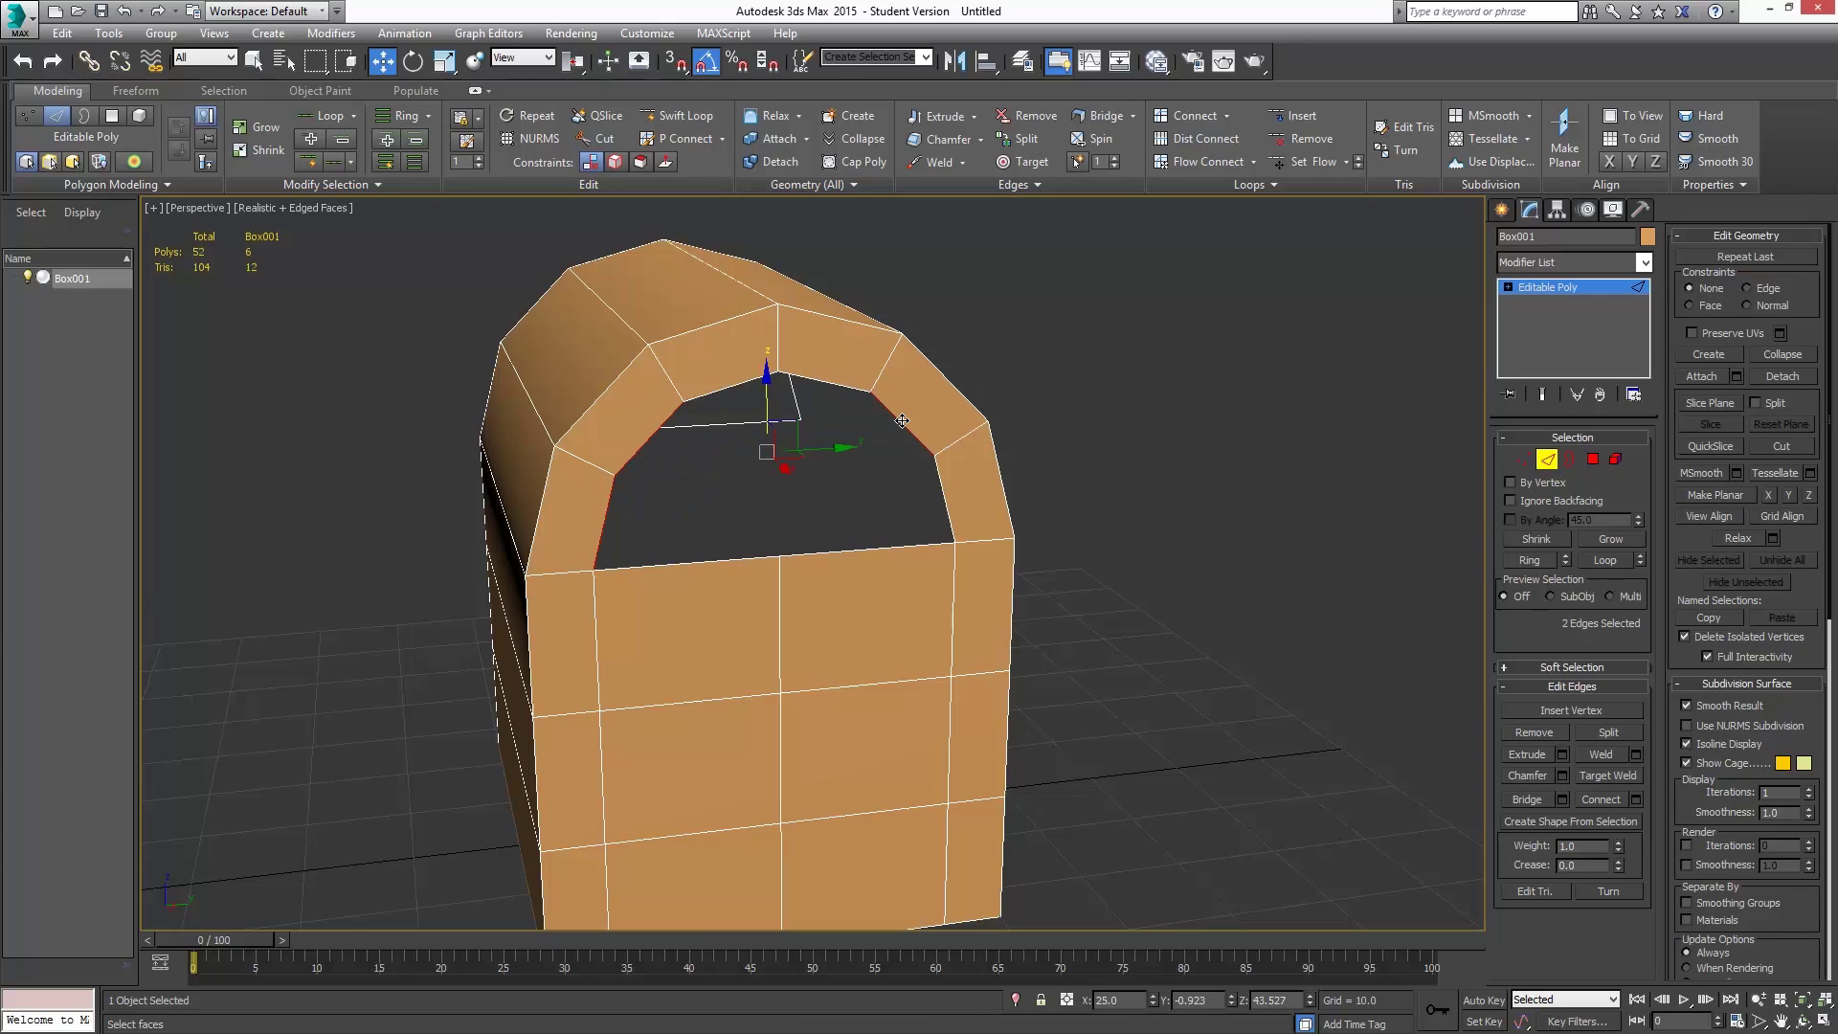
pyautogui.keyDown('ctrl'); pyautogui.click(948, 490); pyautogui.keyUp('ctrl')
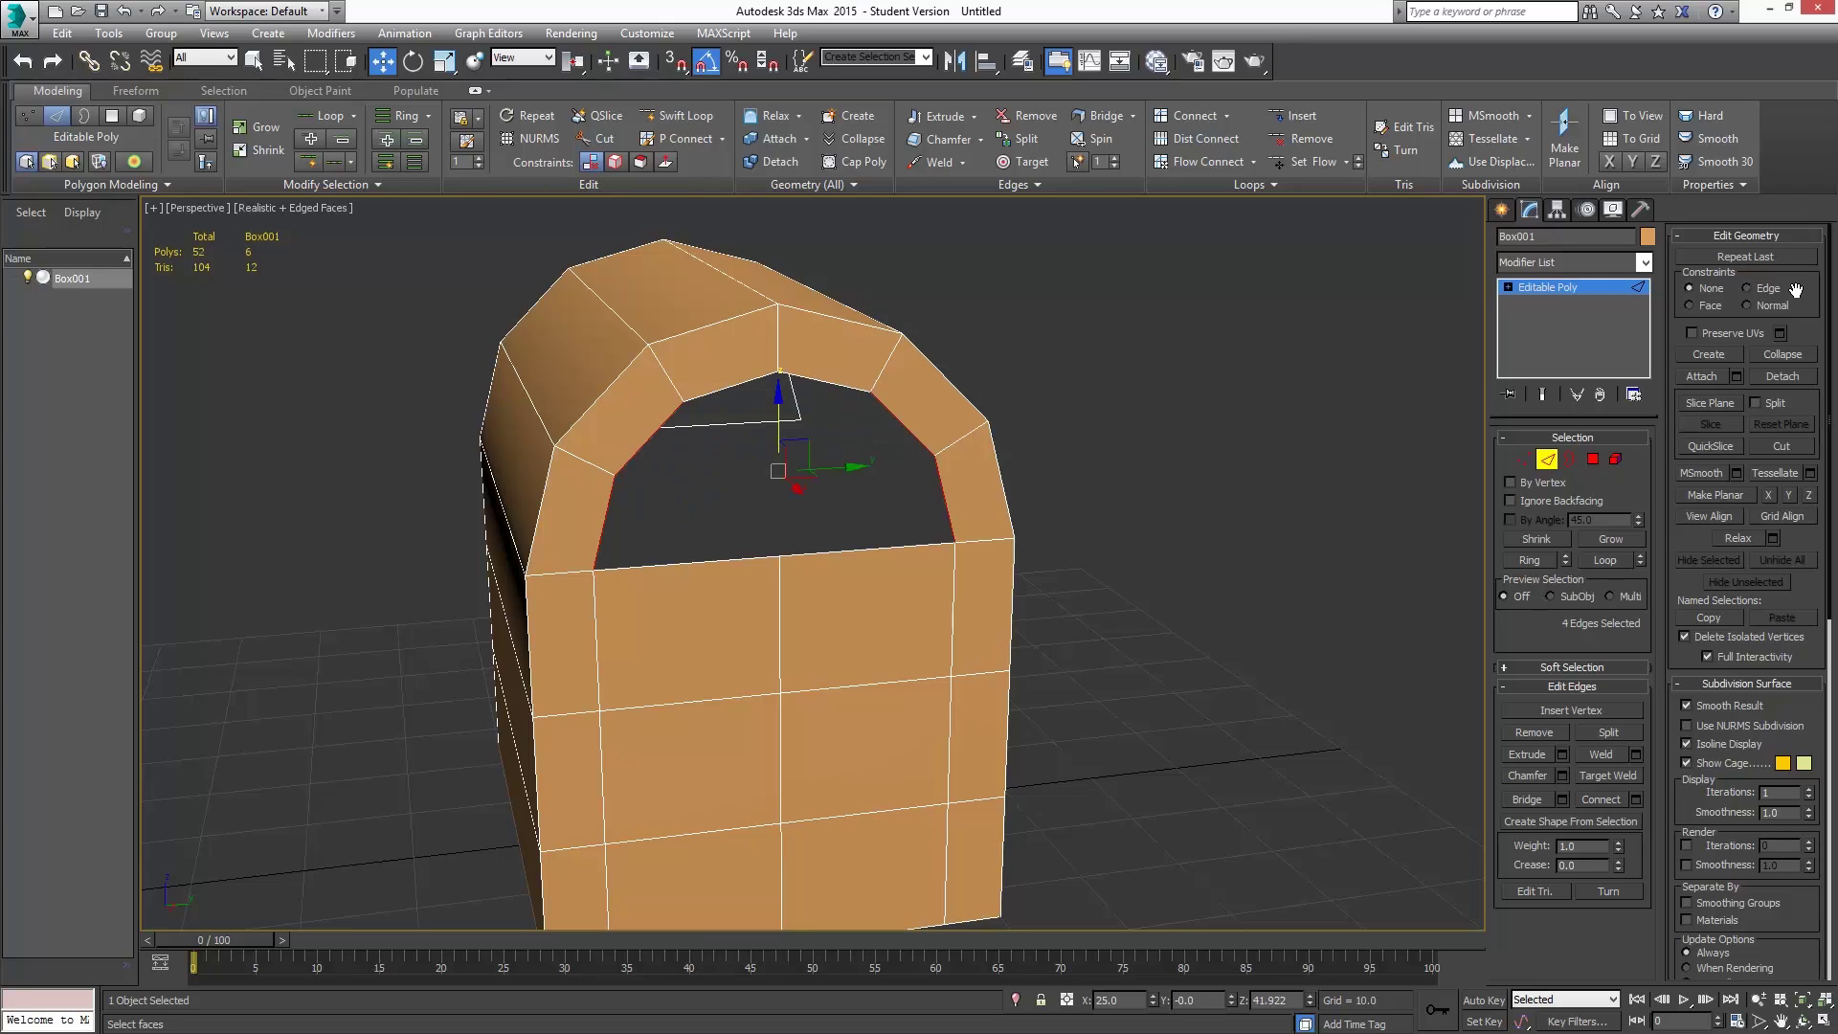
pyautogui.click(1562, 798)
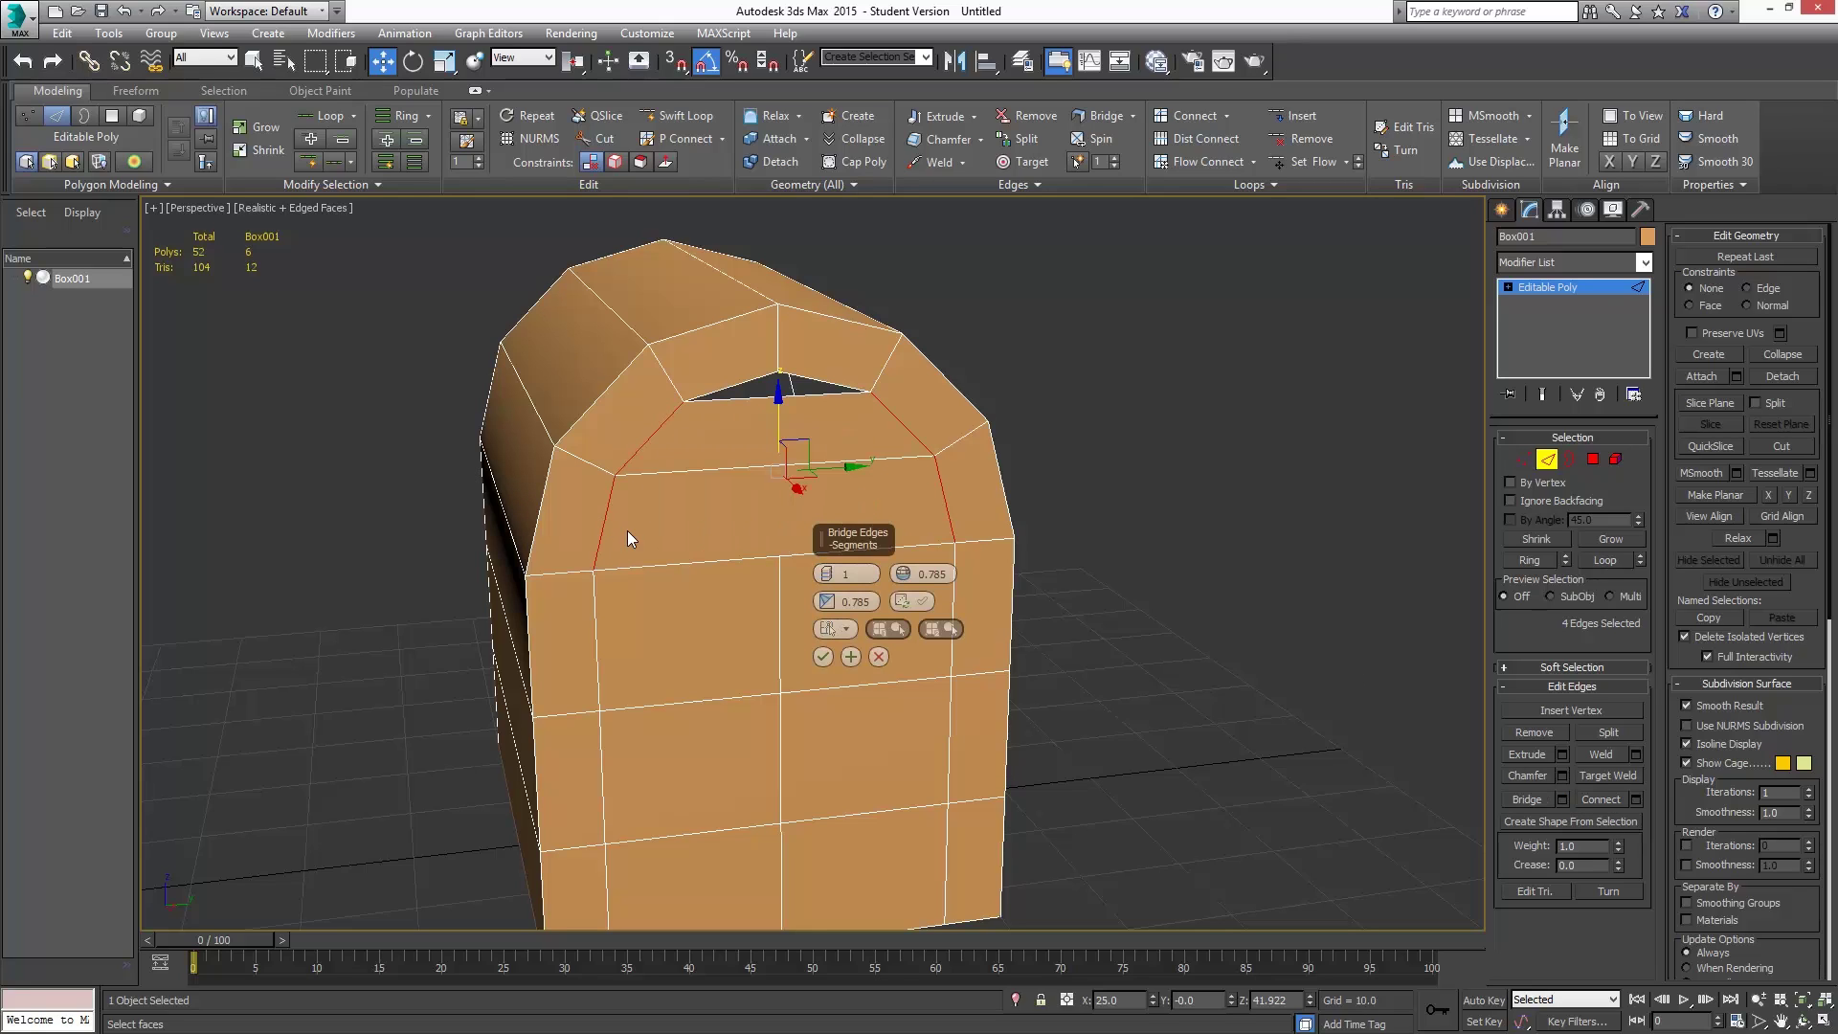
pyautogui.click(828, 570)
pyautogui.click(823, 656)
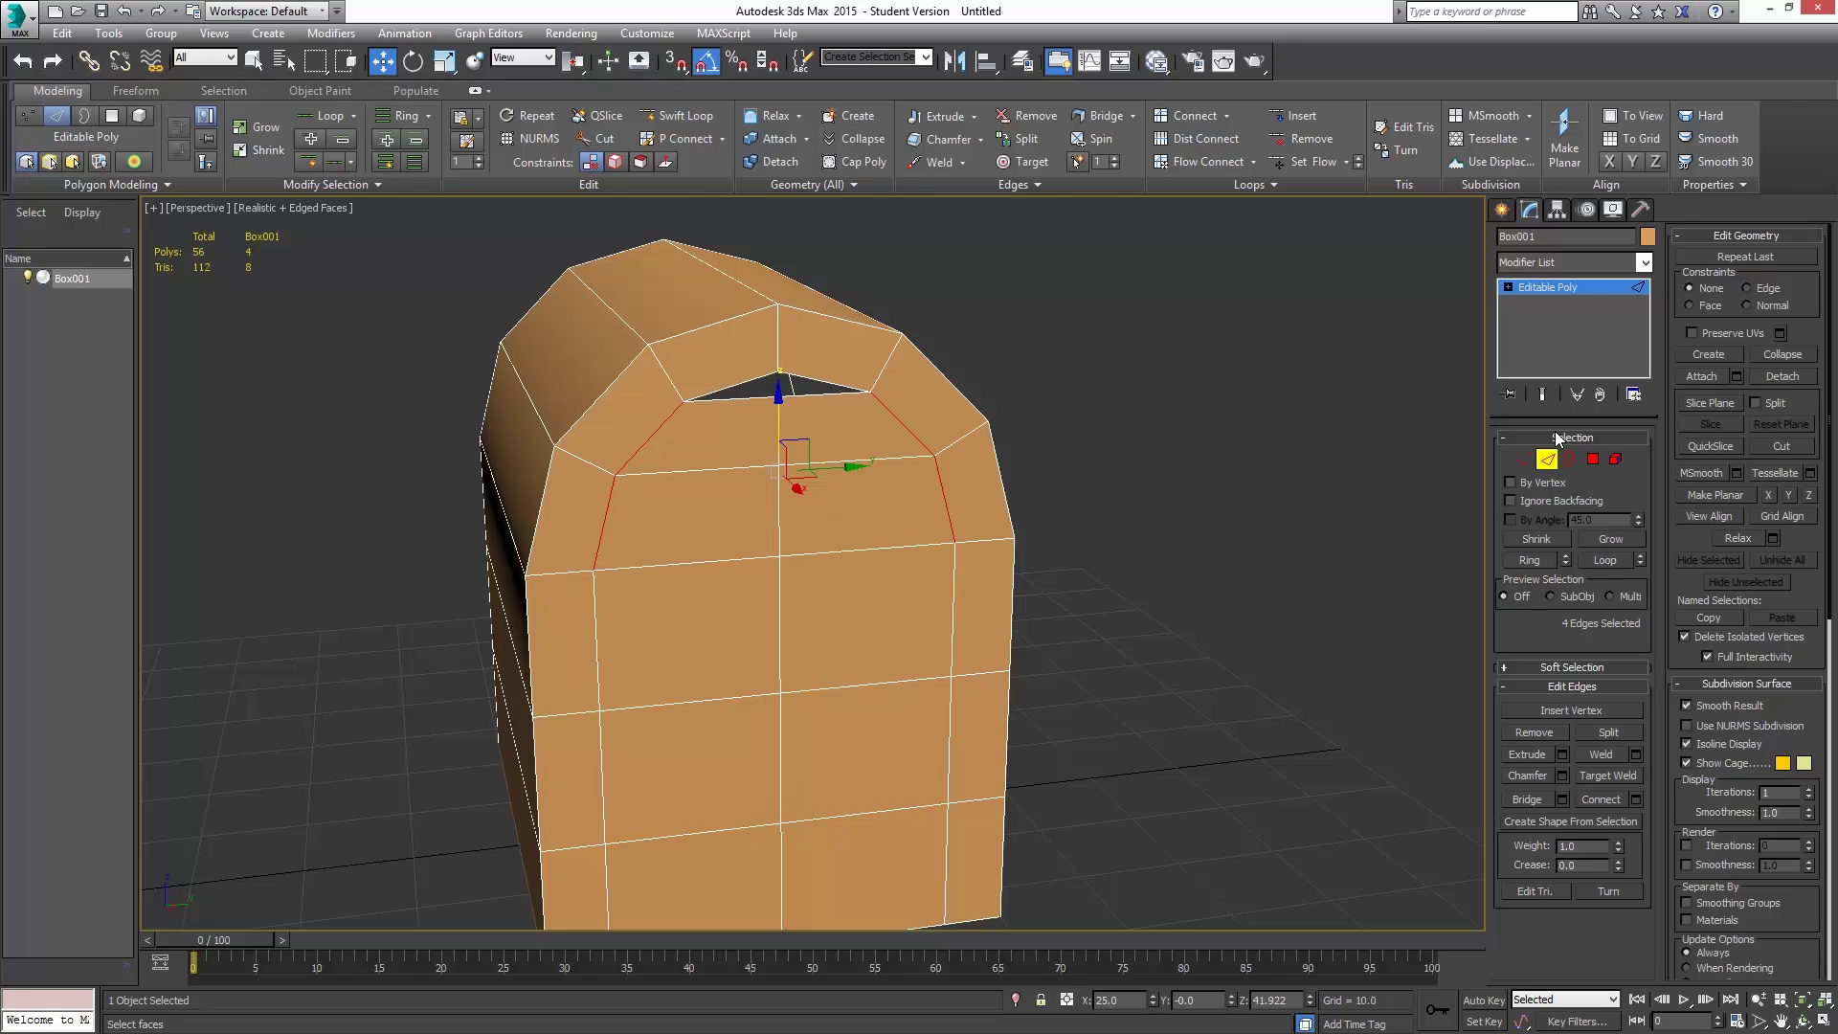
# - Weld the overlapping vertices at the middle of the near end wall, where the bridged arch meets the box
pyautogui.click(1523, 460)
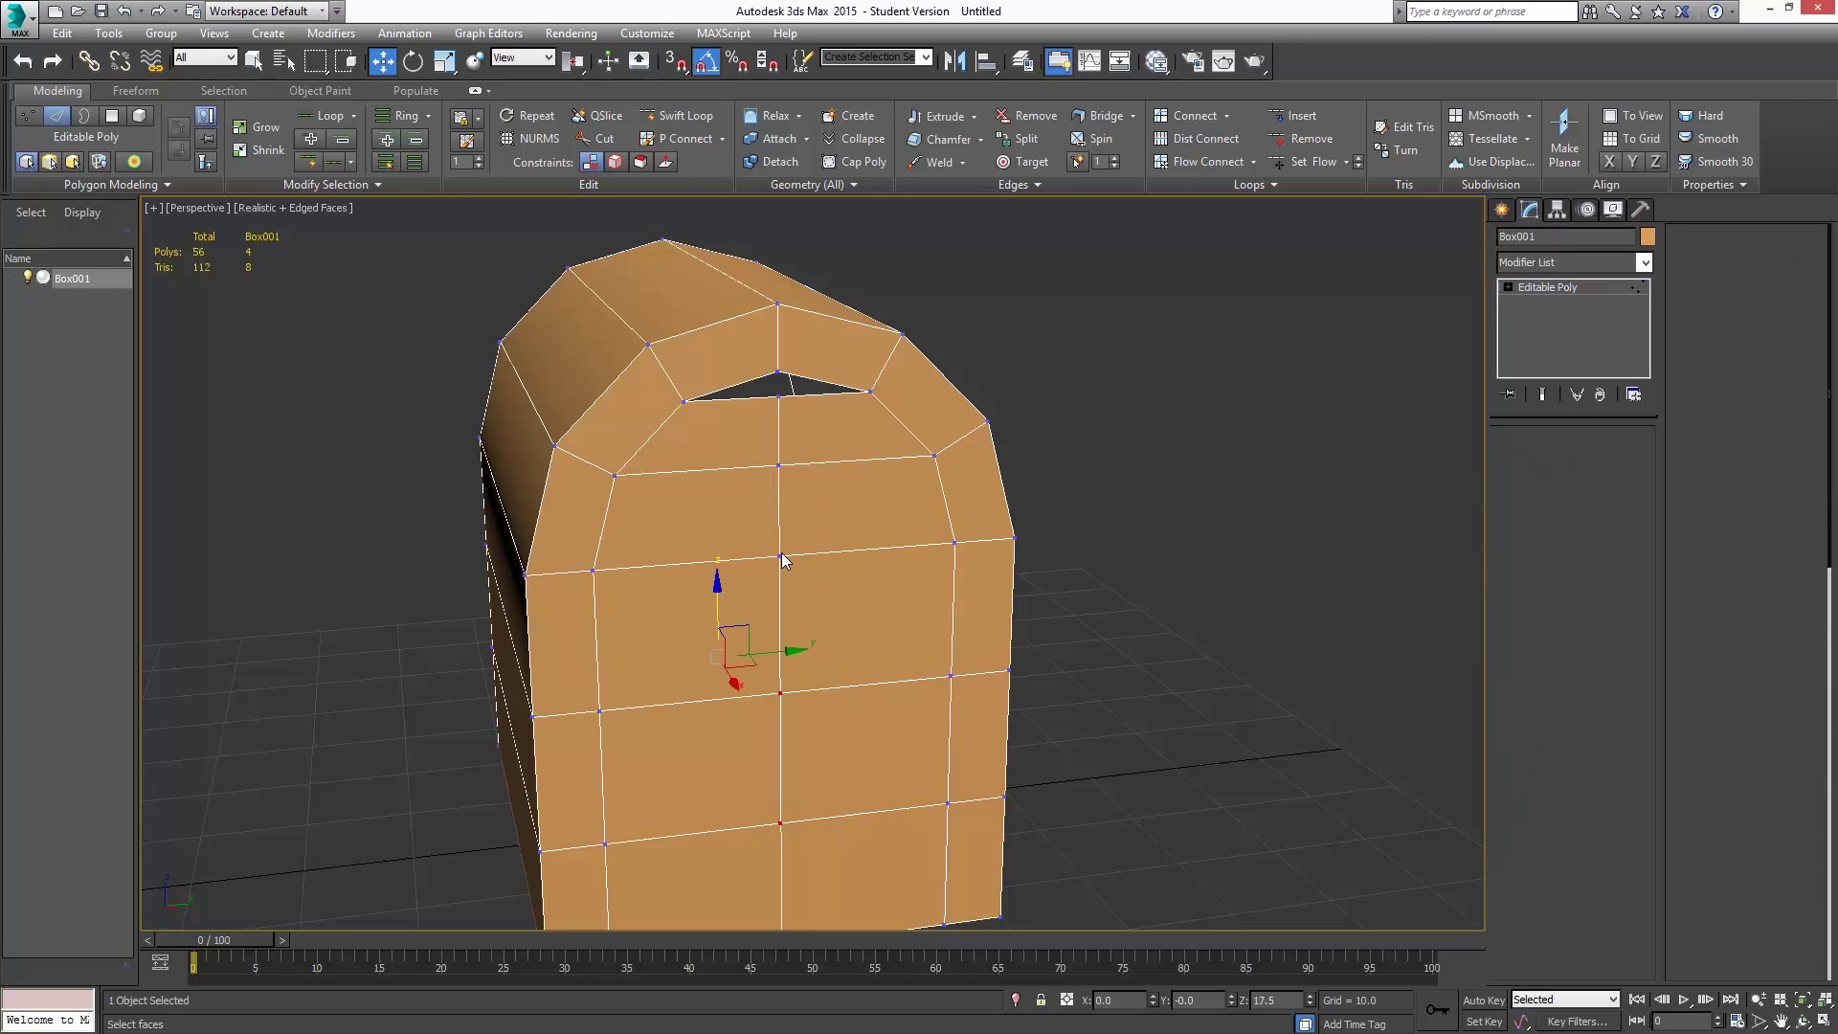
pyautogui.click(781, 558)
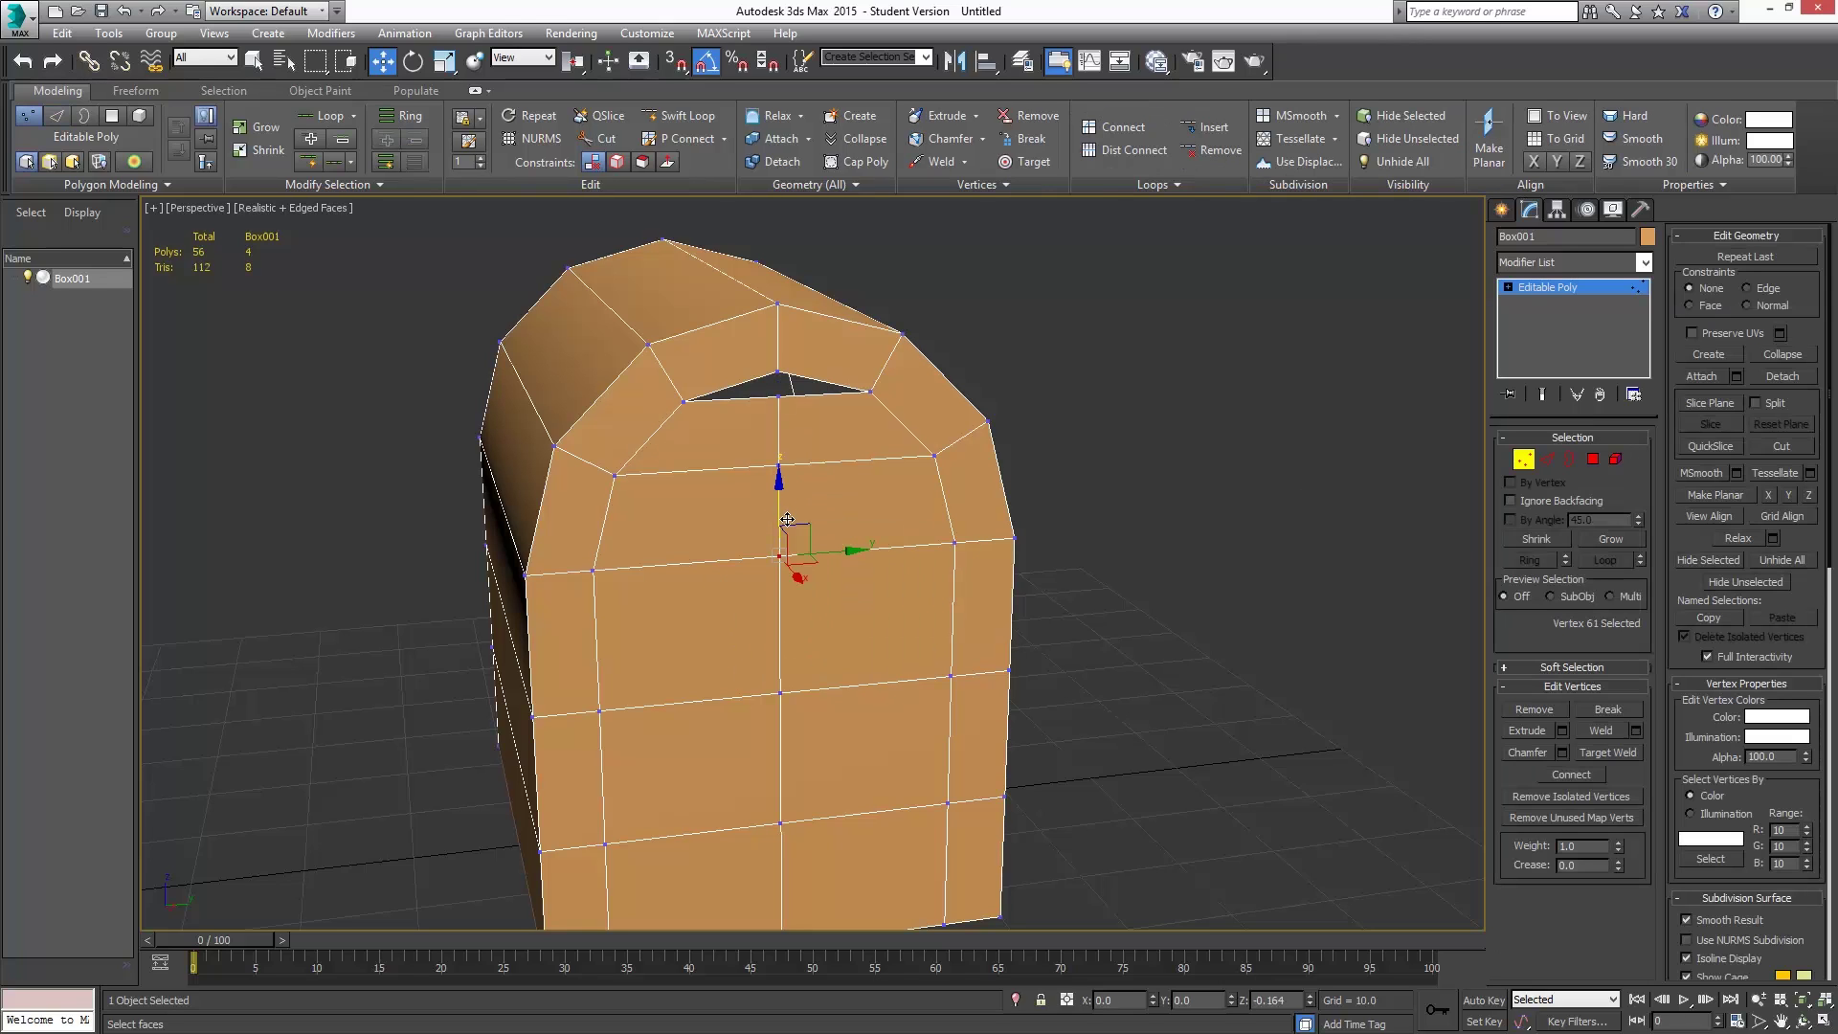
pyautogui.moveTo(786, 519); pyautogui.dragTo(824, 573)
pyautogui.click(1597, 730)
pyautogui.keyDown('alt'); pyautogui.moveTo(498, 472); pyautogui.dragTo(536, 473, button='middle'); pyautogui.keyUp('alt')
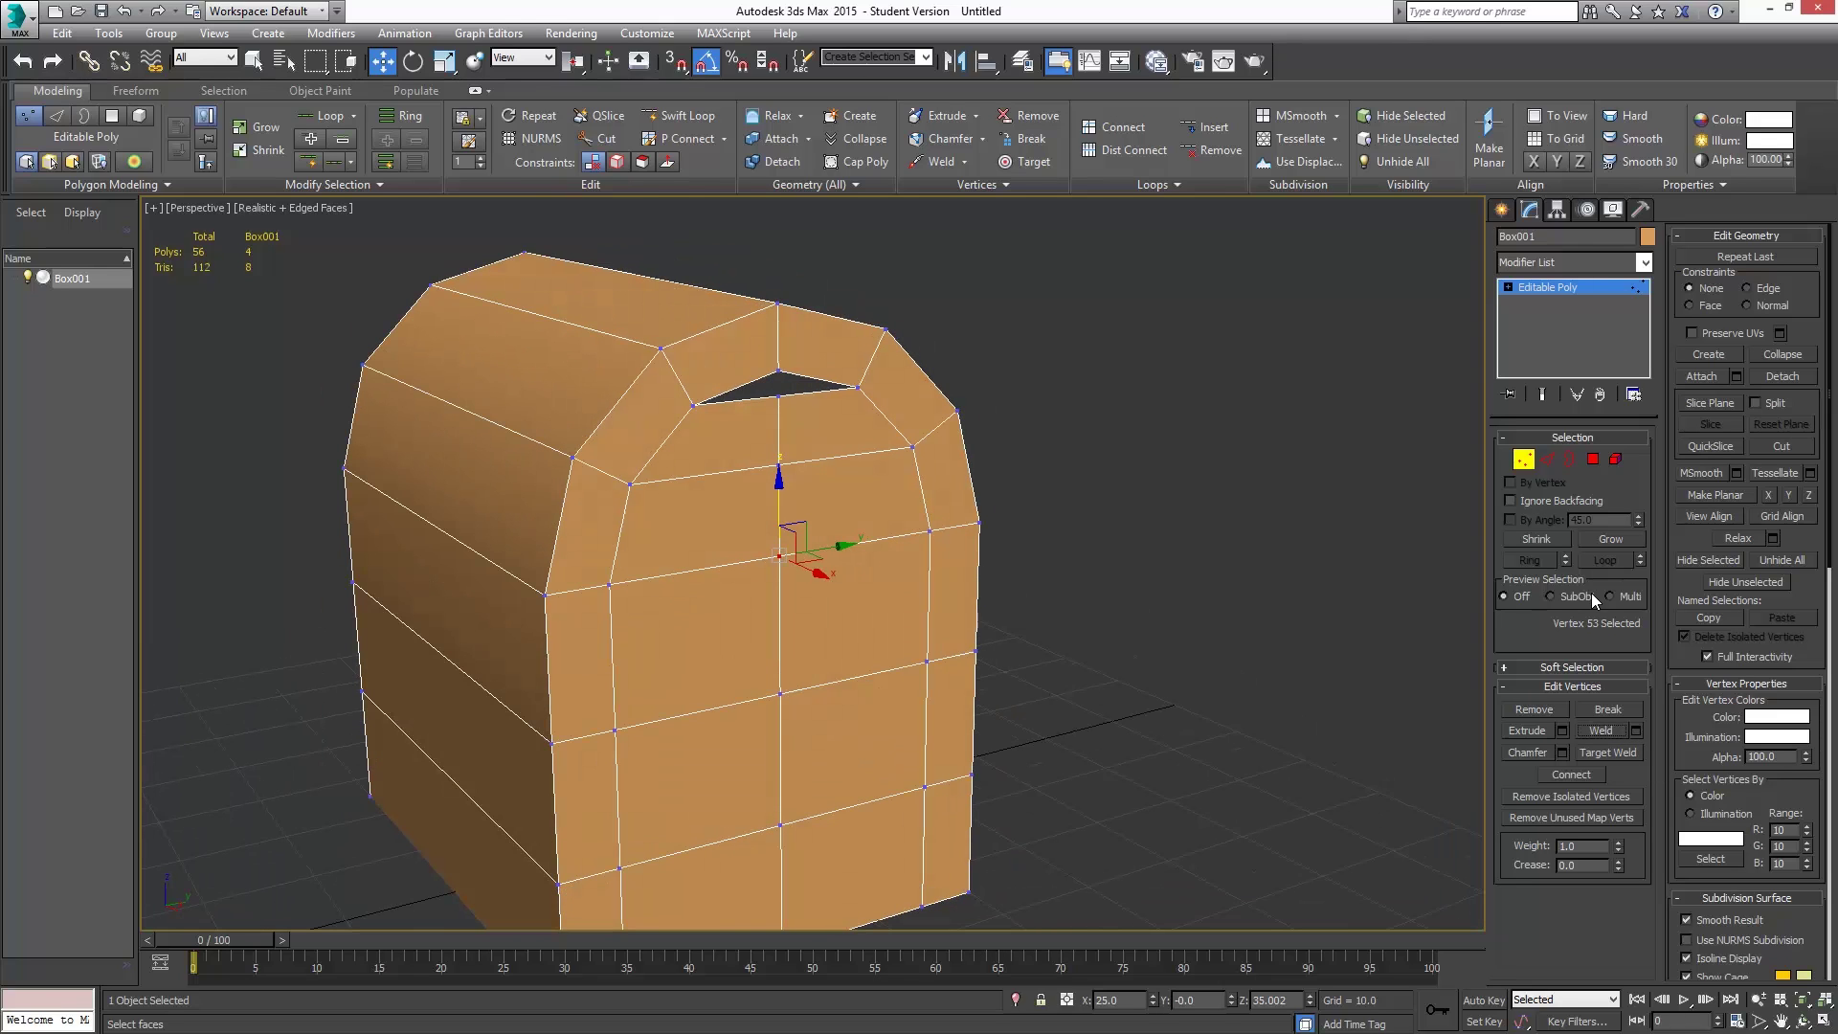
# - Target-weld the bridge's top middle vertex to the arch's peak vertex to close the remaining gap on this end
pyautogui.click(1622, 753)
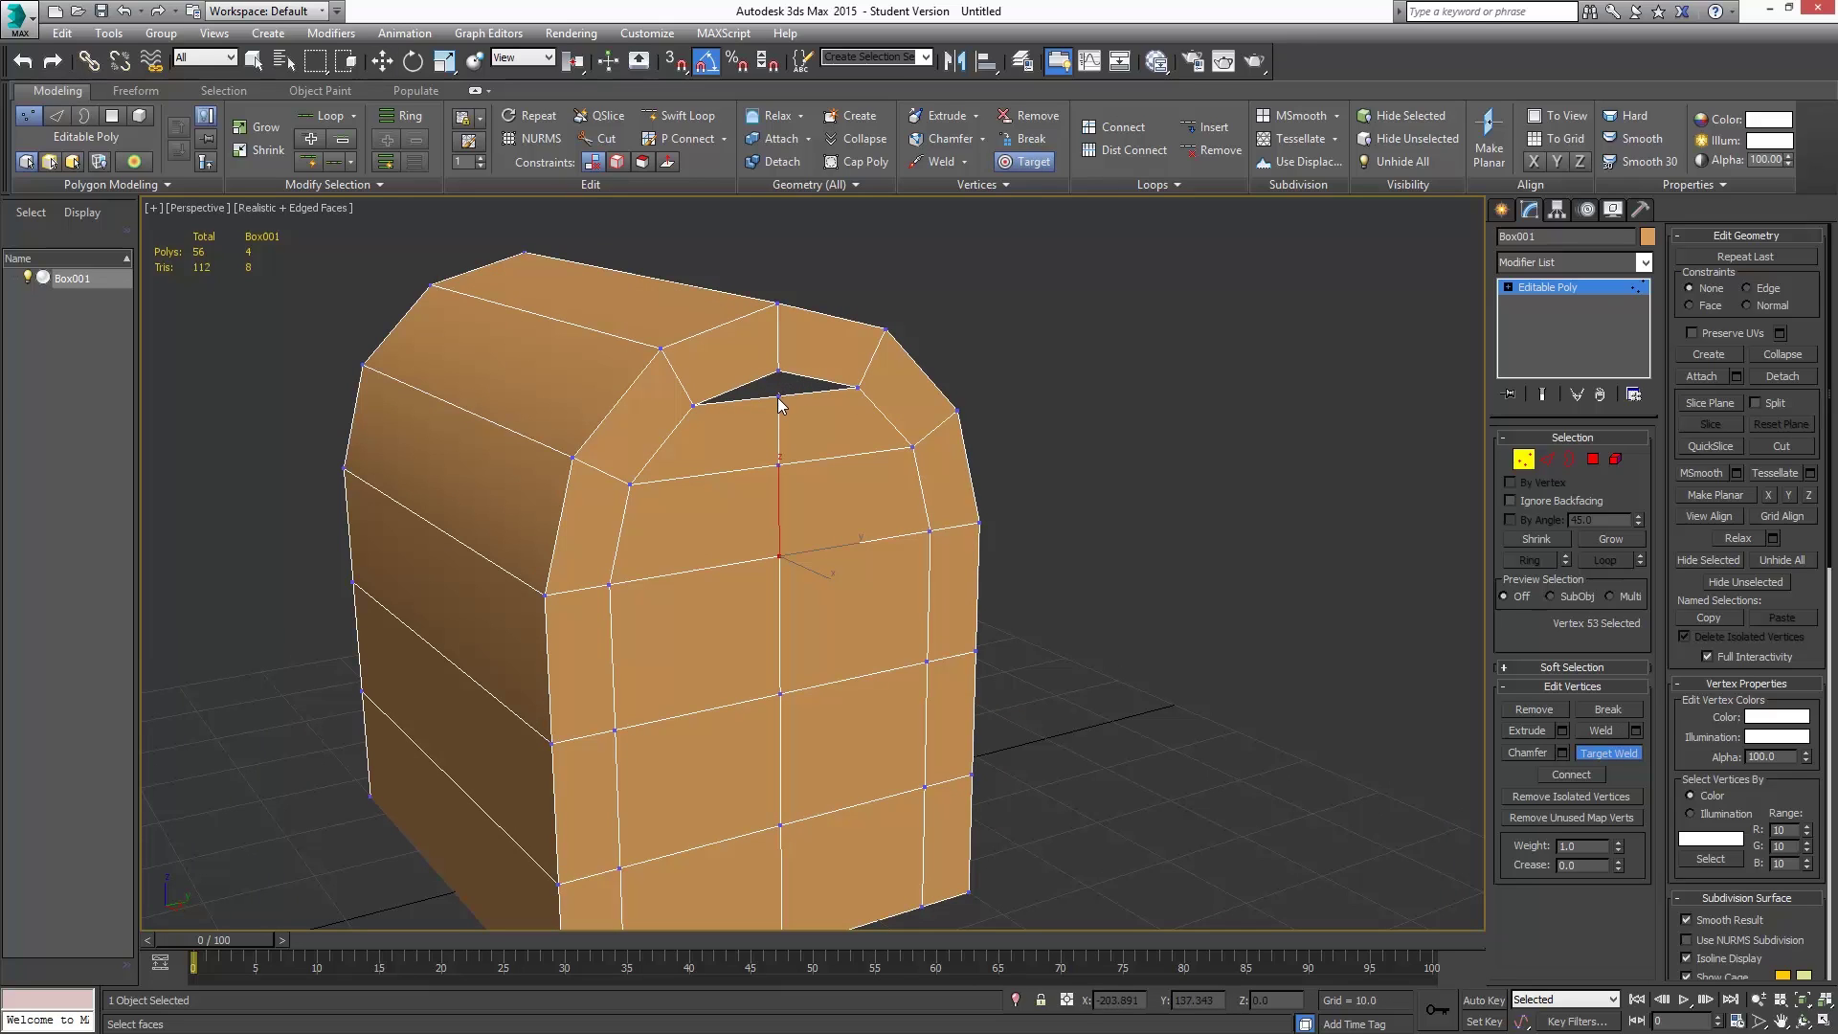
pyautogui.click(780, 395)
pyautogui.click(779, 370)
pyautogui.keyDown('alt'); pyautogui.moveTo(557, 419); pyautogui.dragTo(969, 421, button='middle'); pyautogui.keyUp('alt')
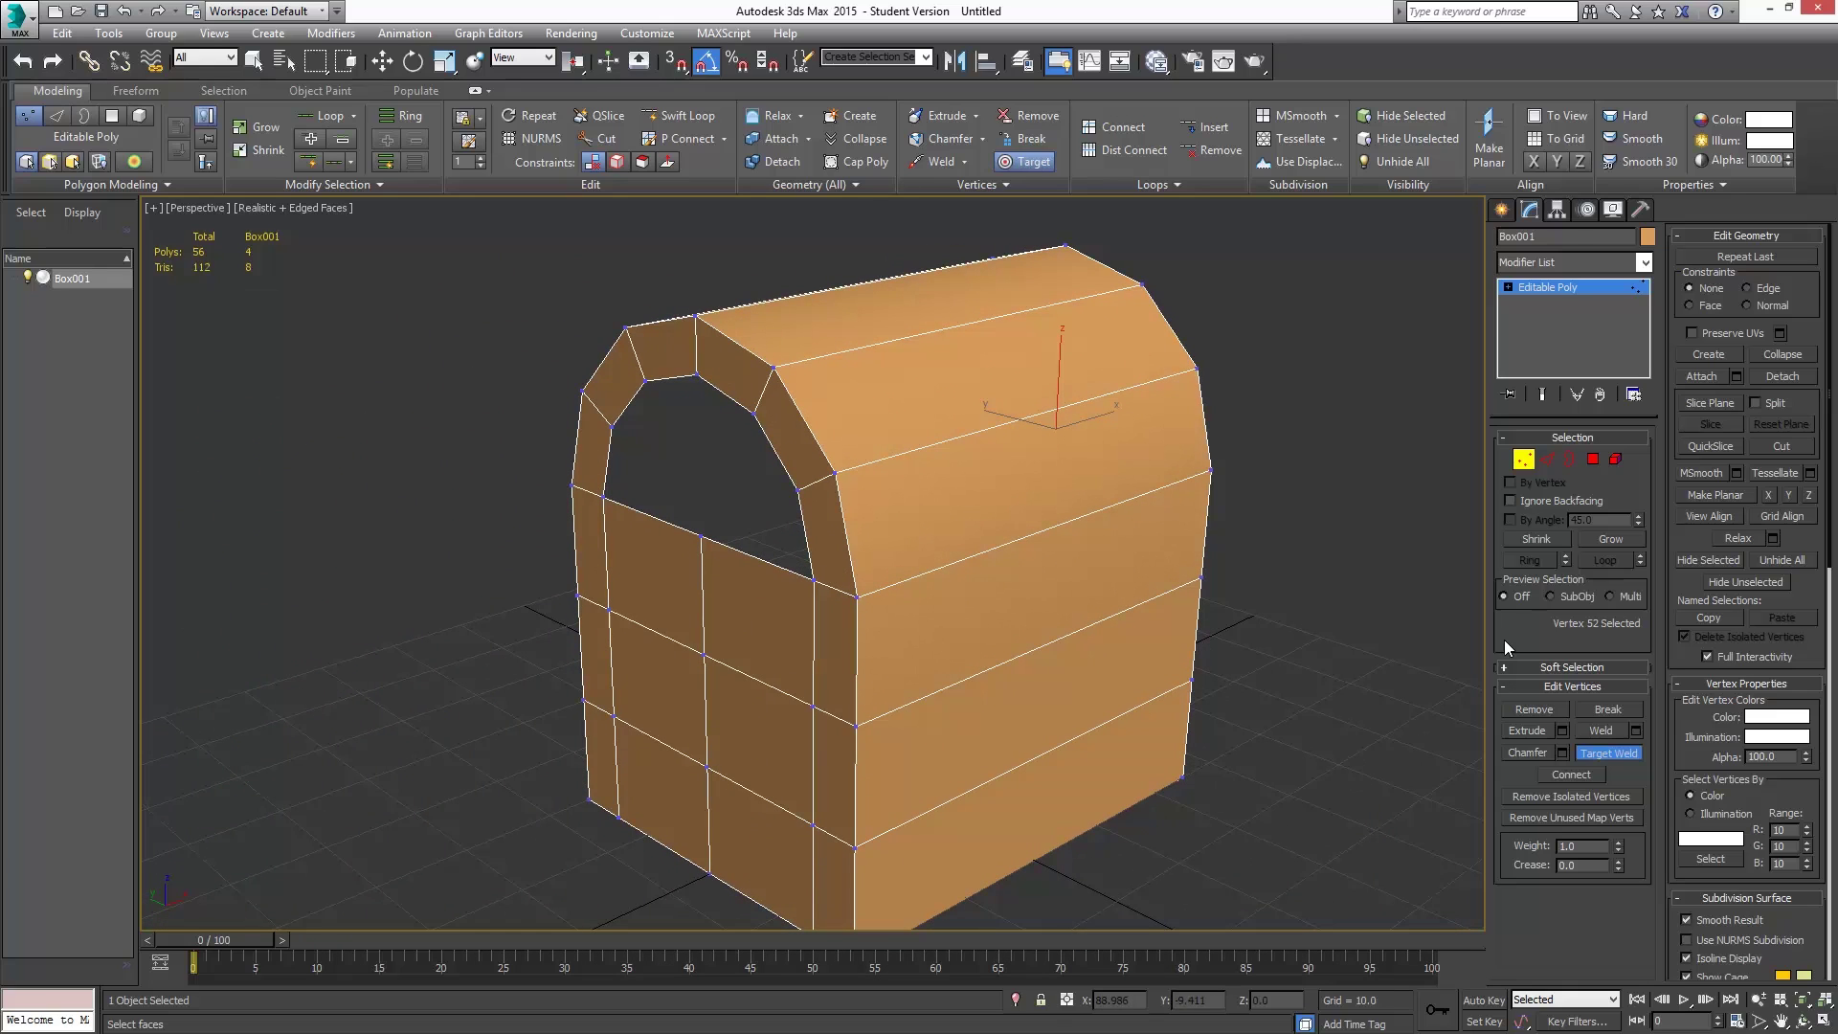
pyautogui.press('w')
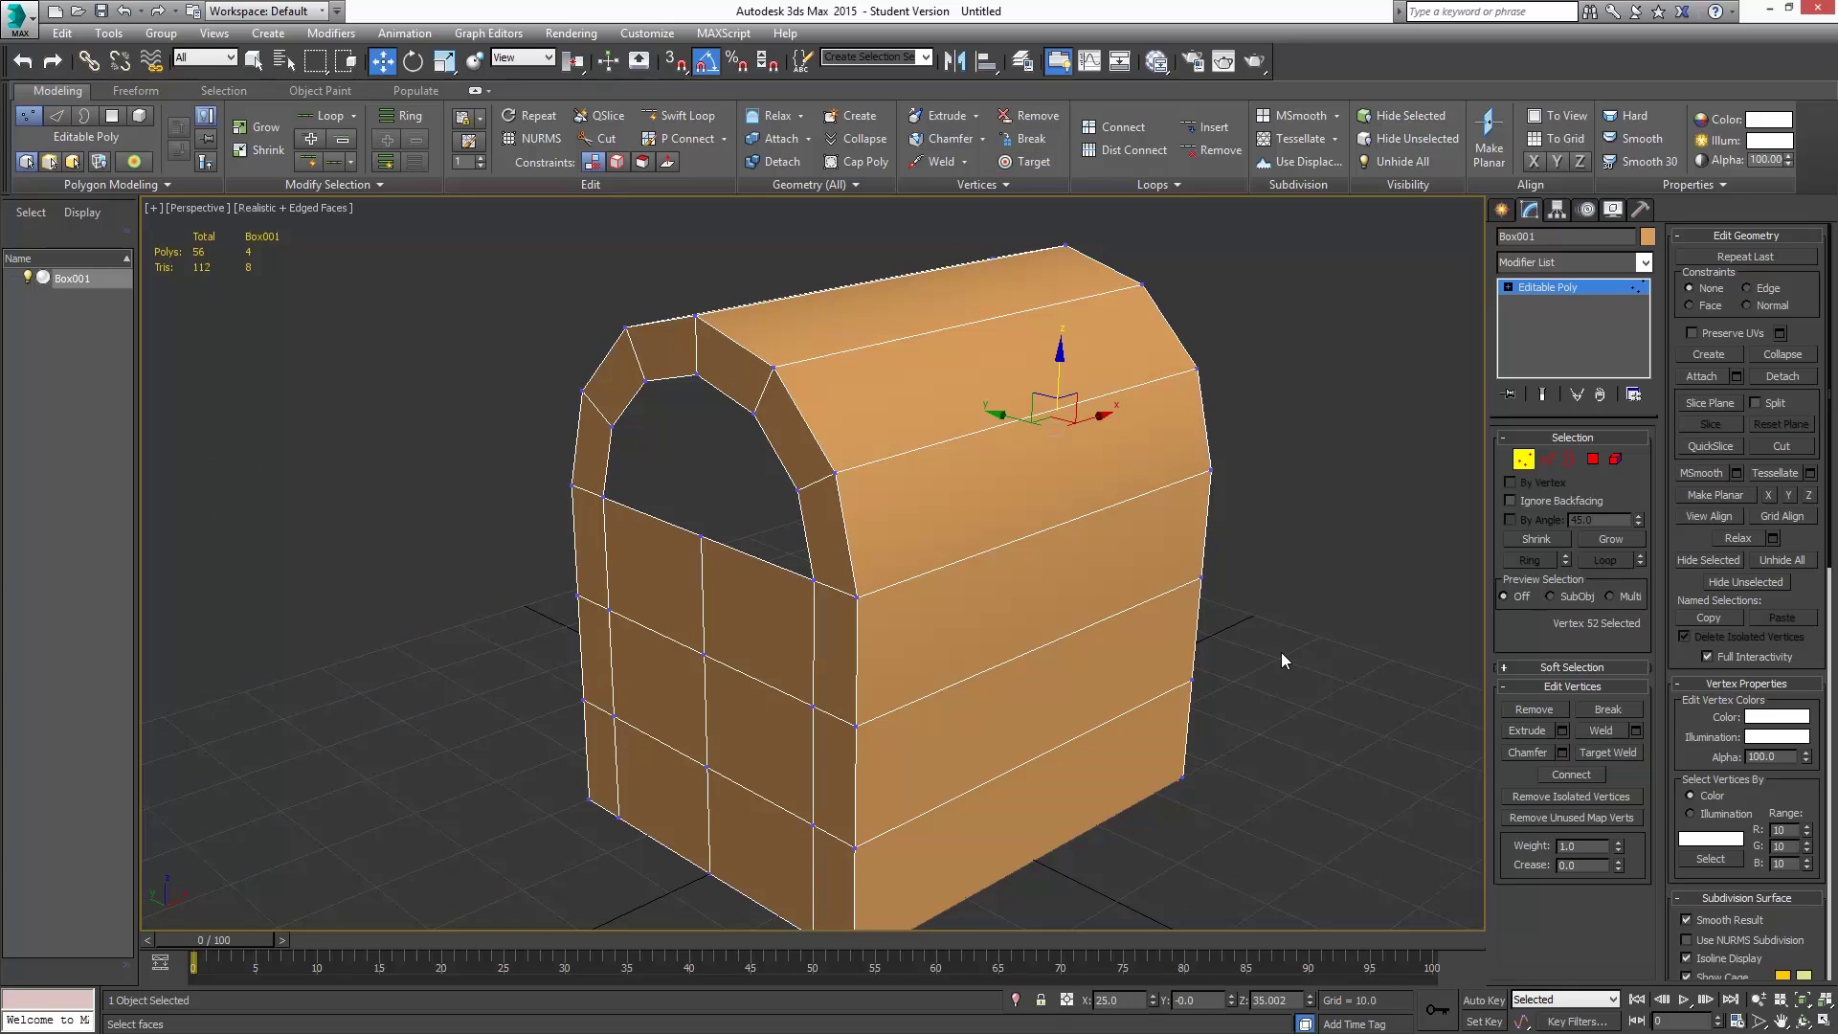
# - Bridge the two lower inner arch edges on each side of the opposite end's opening with 2 segments
pyautogui.click(1547, 458)
pyautogui.click(606, 448)
pyautogui.keyDown('ctrl'); pyautogui.click(777, 461); pyautogui.keyUp('ctrl')
pyautogui.keyDown('ctrl'); pyautogui.click(803, 532); pyautogui.keyUp('ctrl')
pyautogui.click(1530, 799)
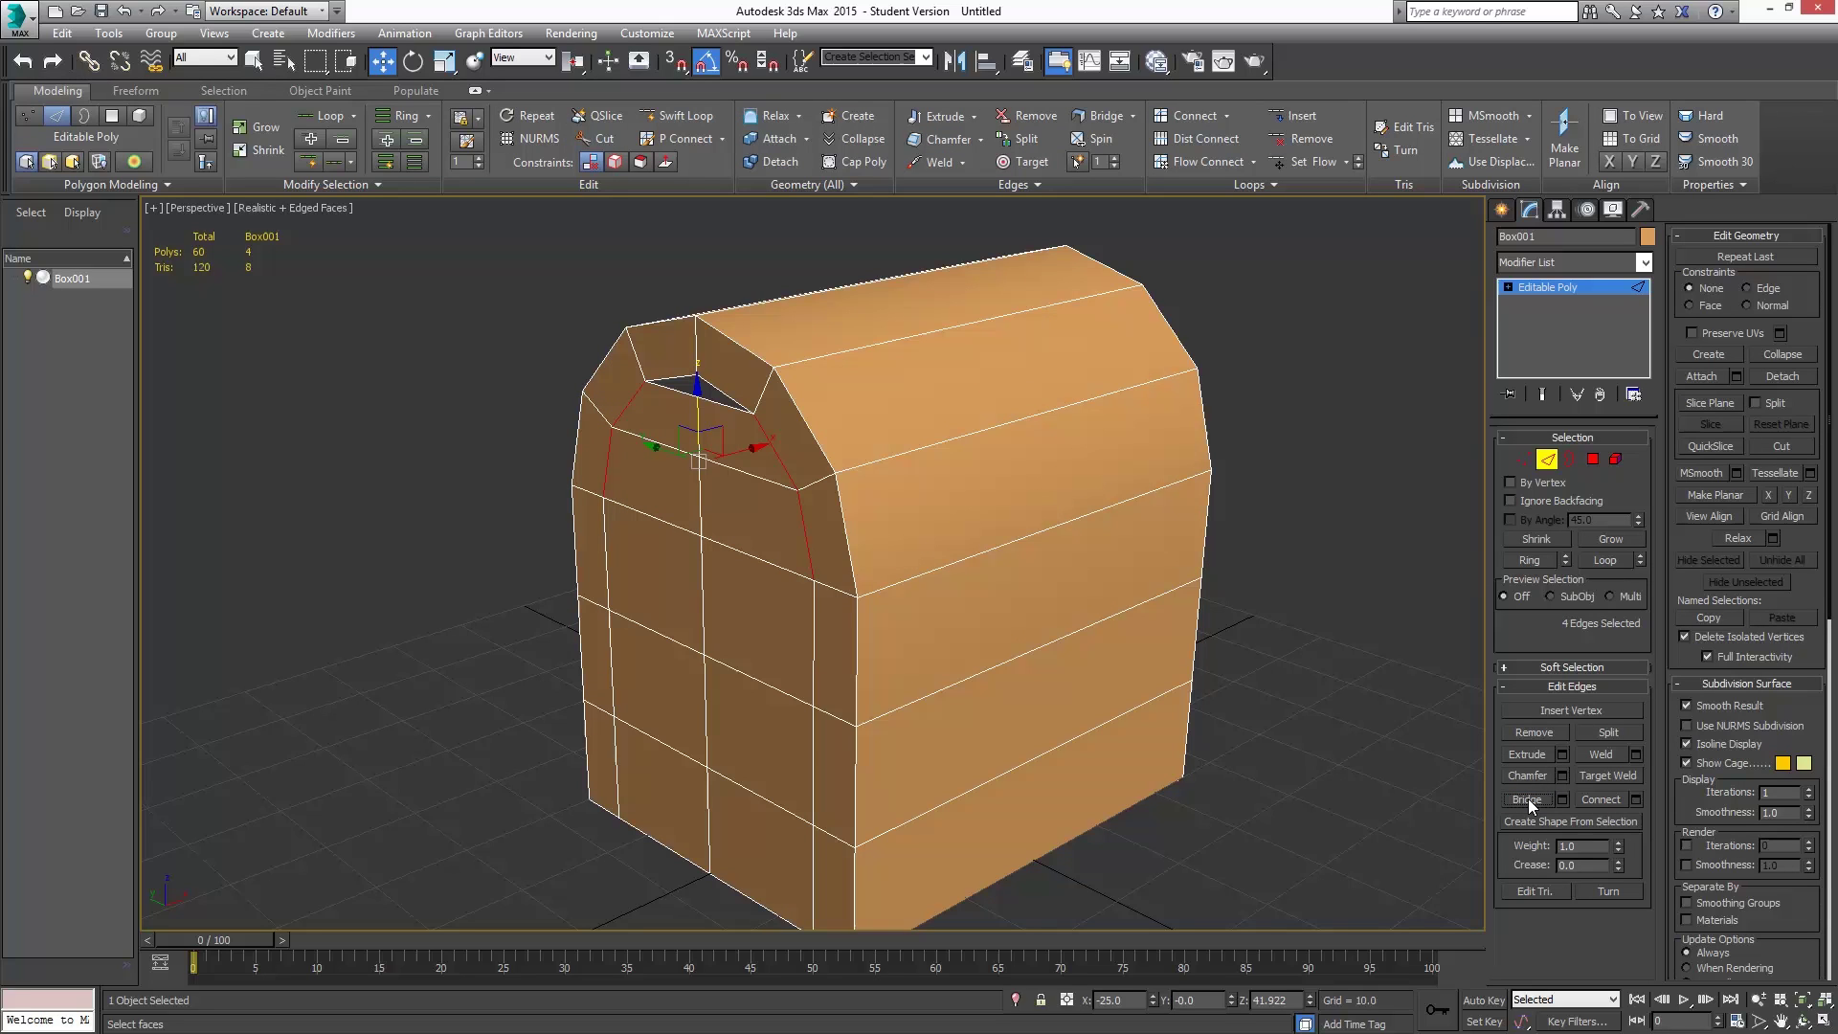
pyautogui.click(1561, 798)
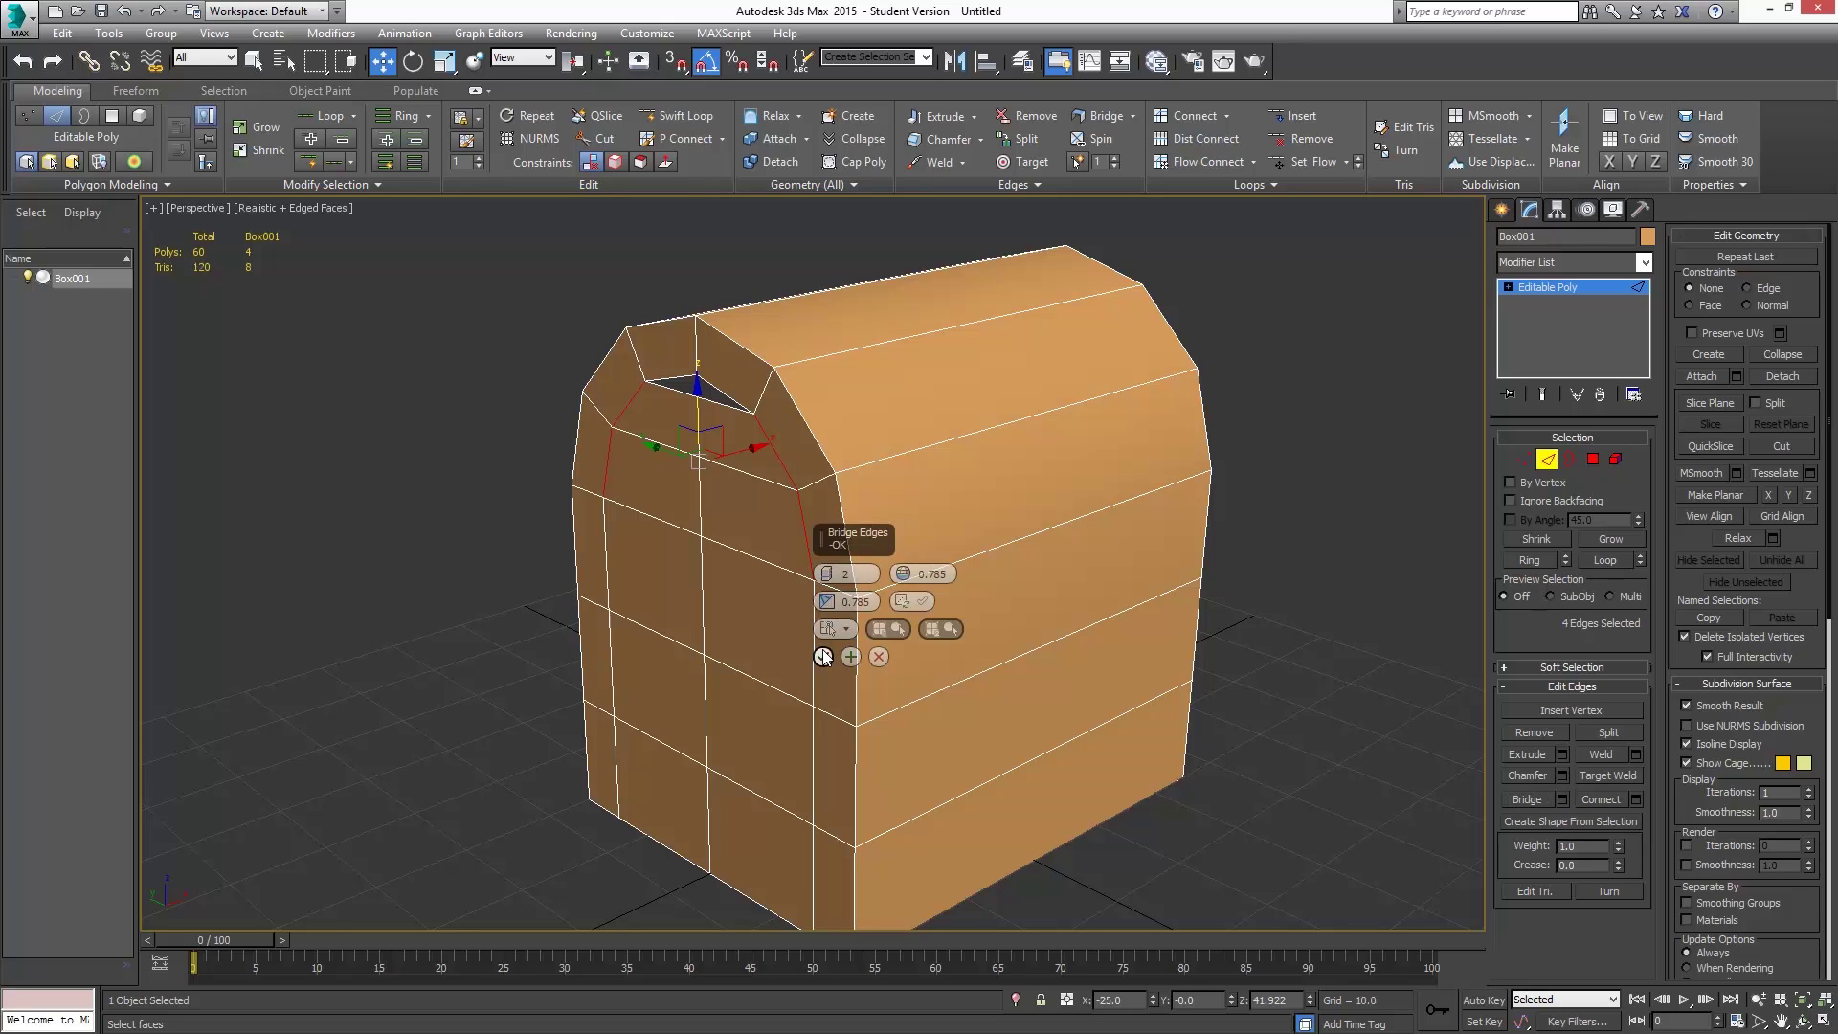
pyautogui.click(879, 657)
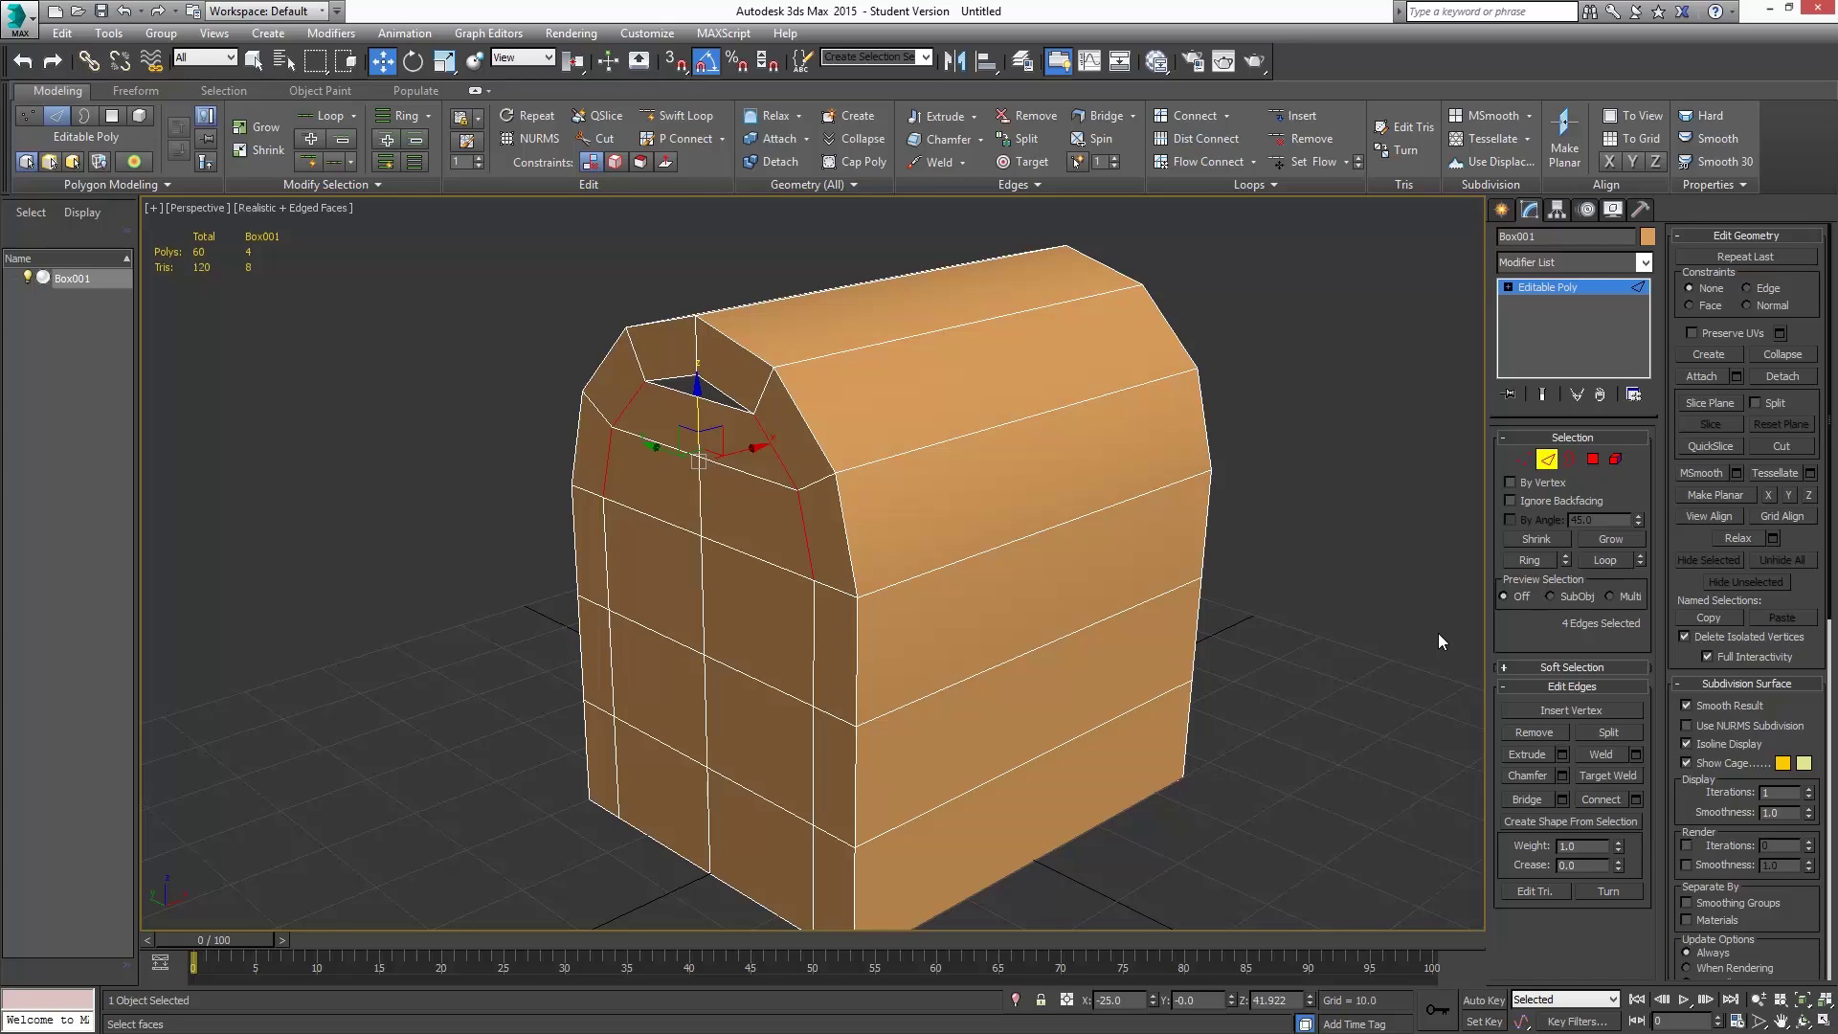
# - Weld the two overlapping vertices at the middle of this end wall, at the base of the arch
pyautogui.click(1523, 460)
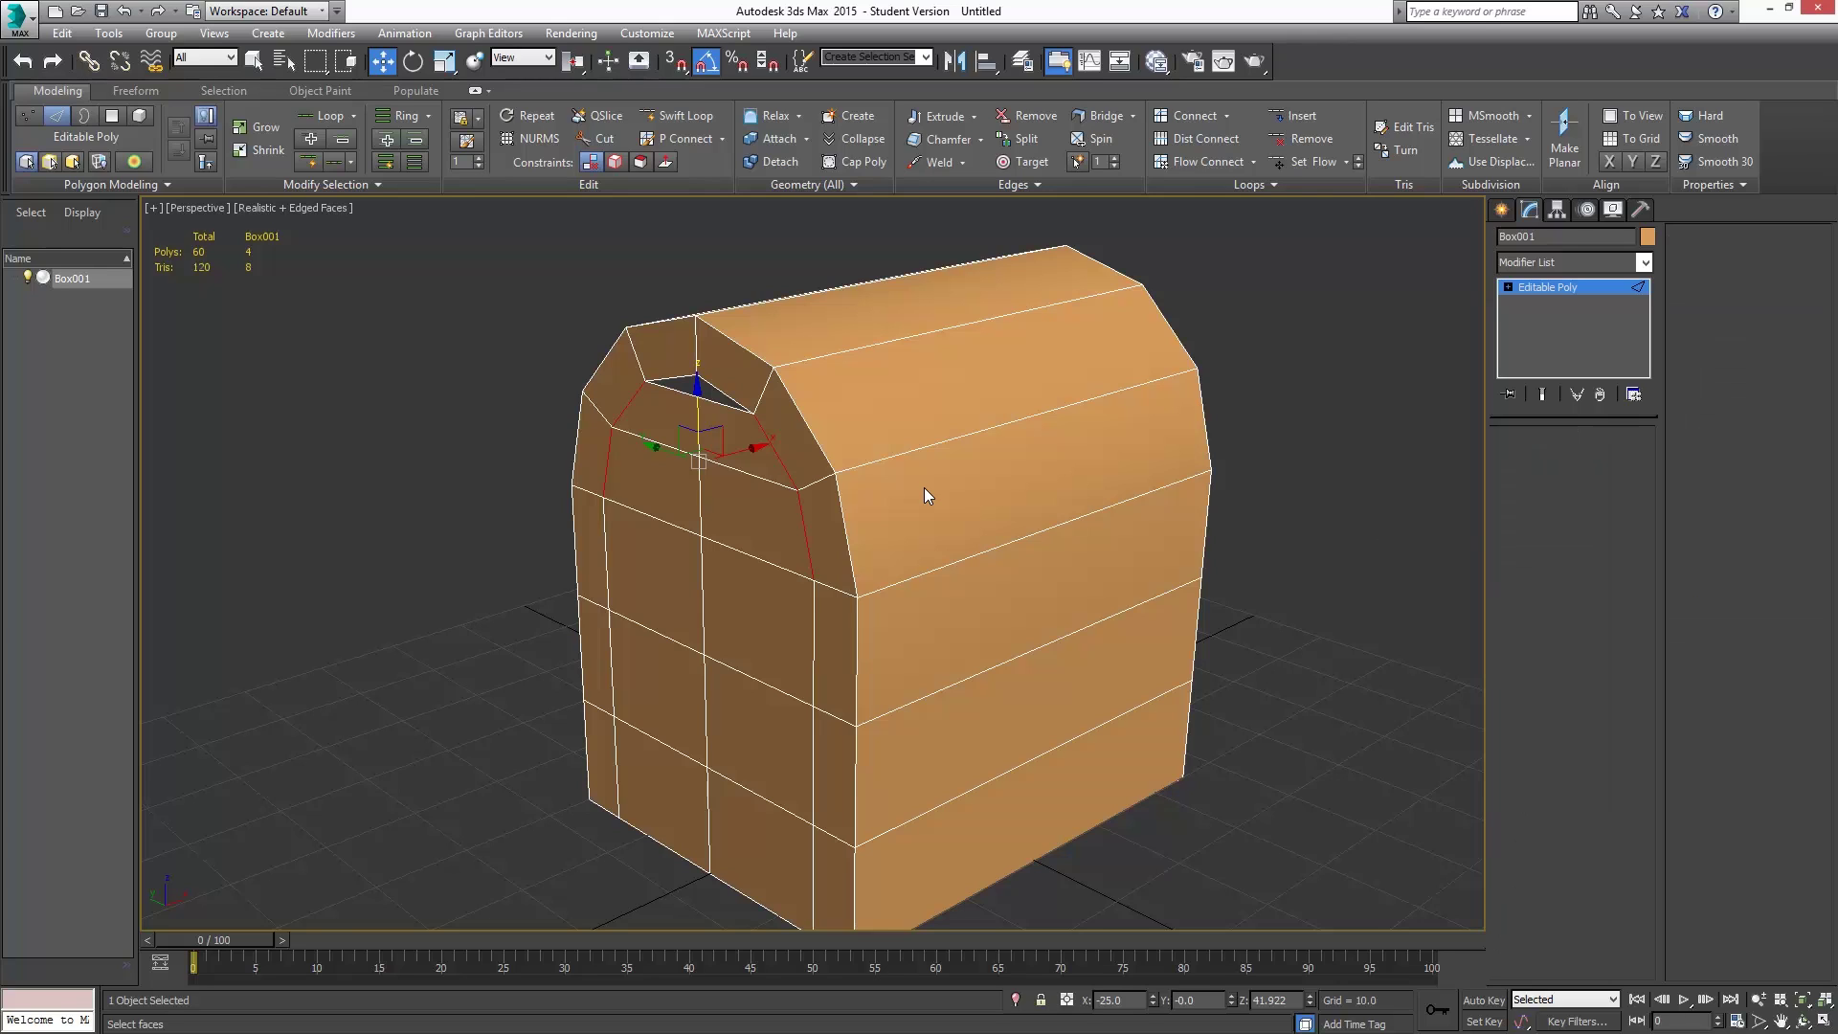
pyautogui.moveTo(687, 523); pyautogui.dragTo(716, 554)
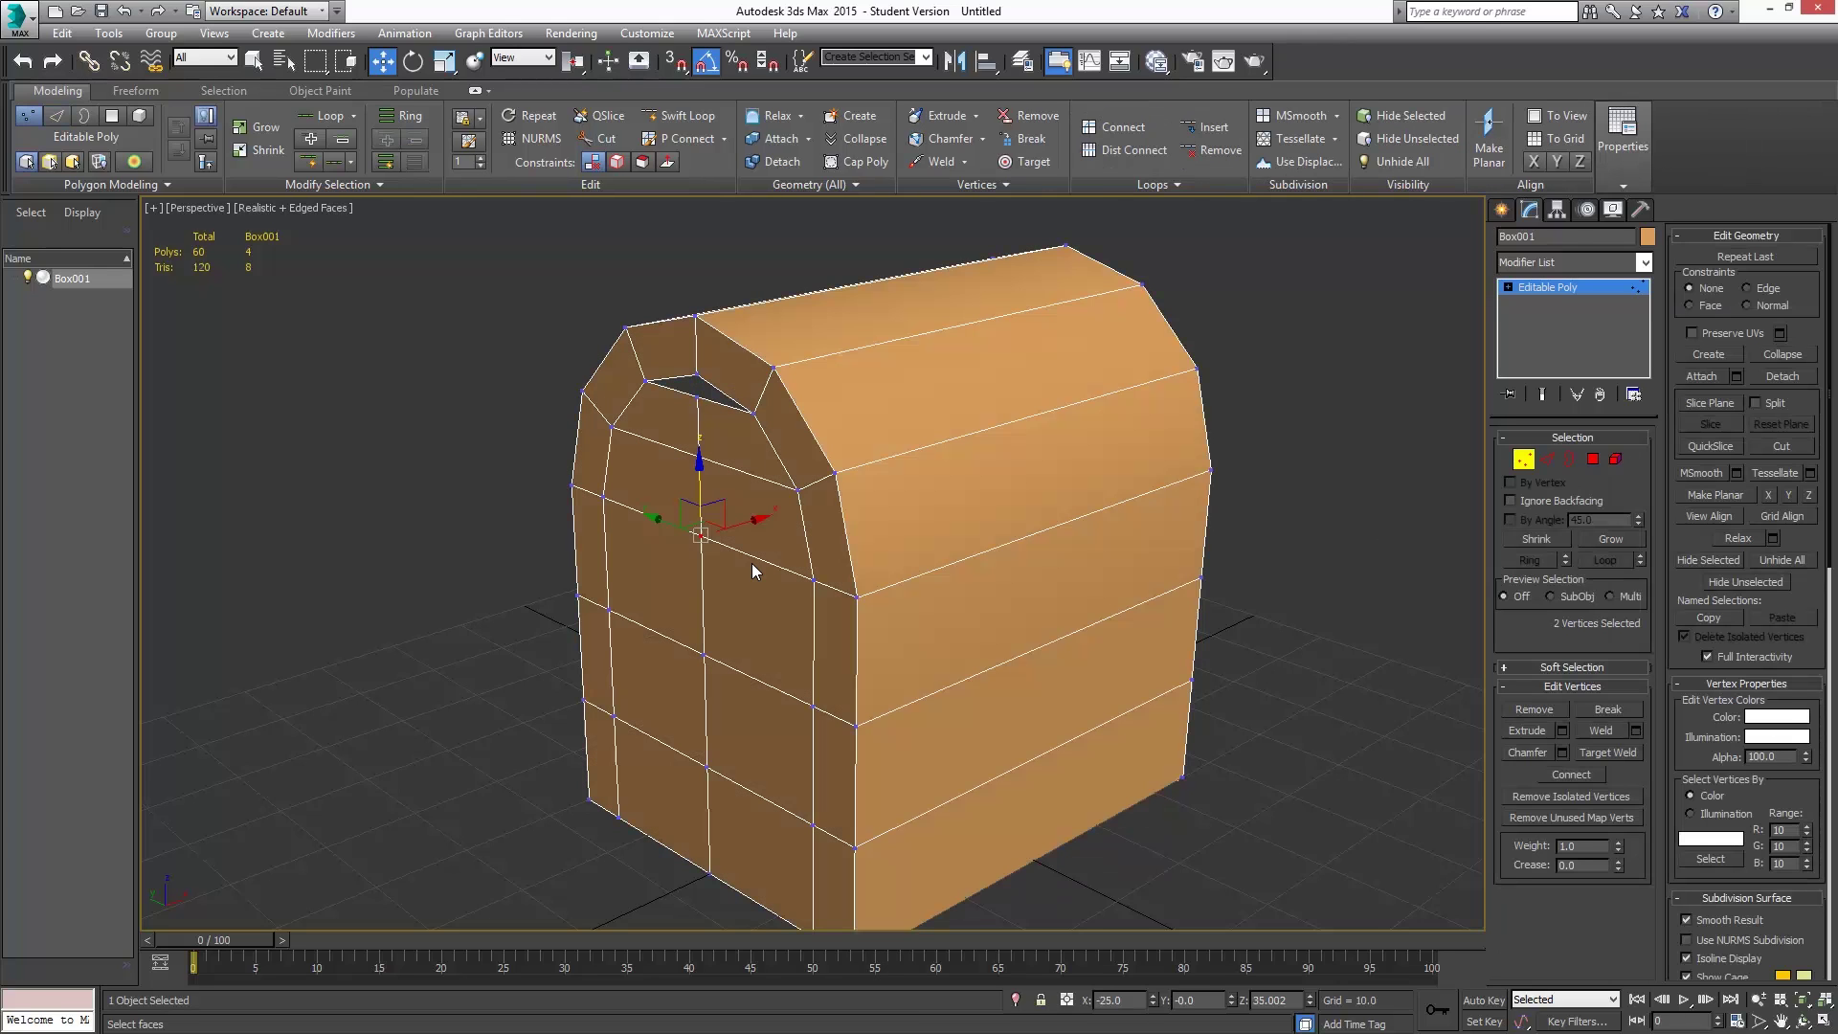
pyautogui.click(1599, 729)
# - Target-weld the upper middle vertex of the new bridge to the arch's inner peak vertex, closing the gap
pyautogui.click(1616, 754)
pyautogui.click(700, 534)
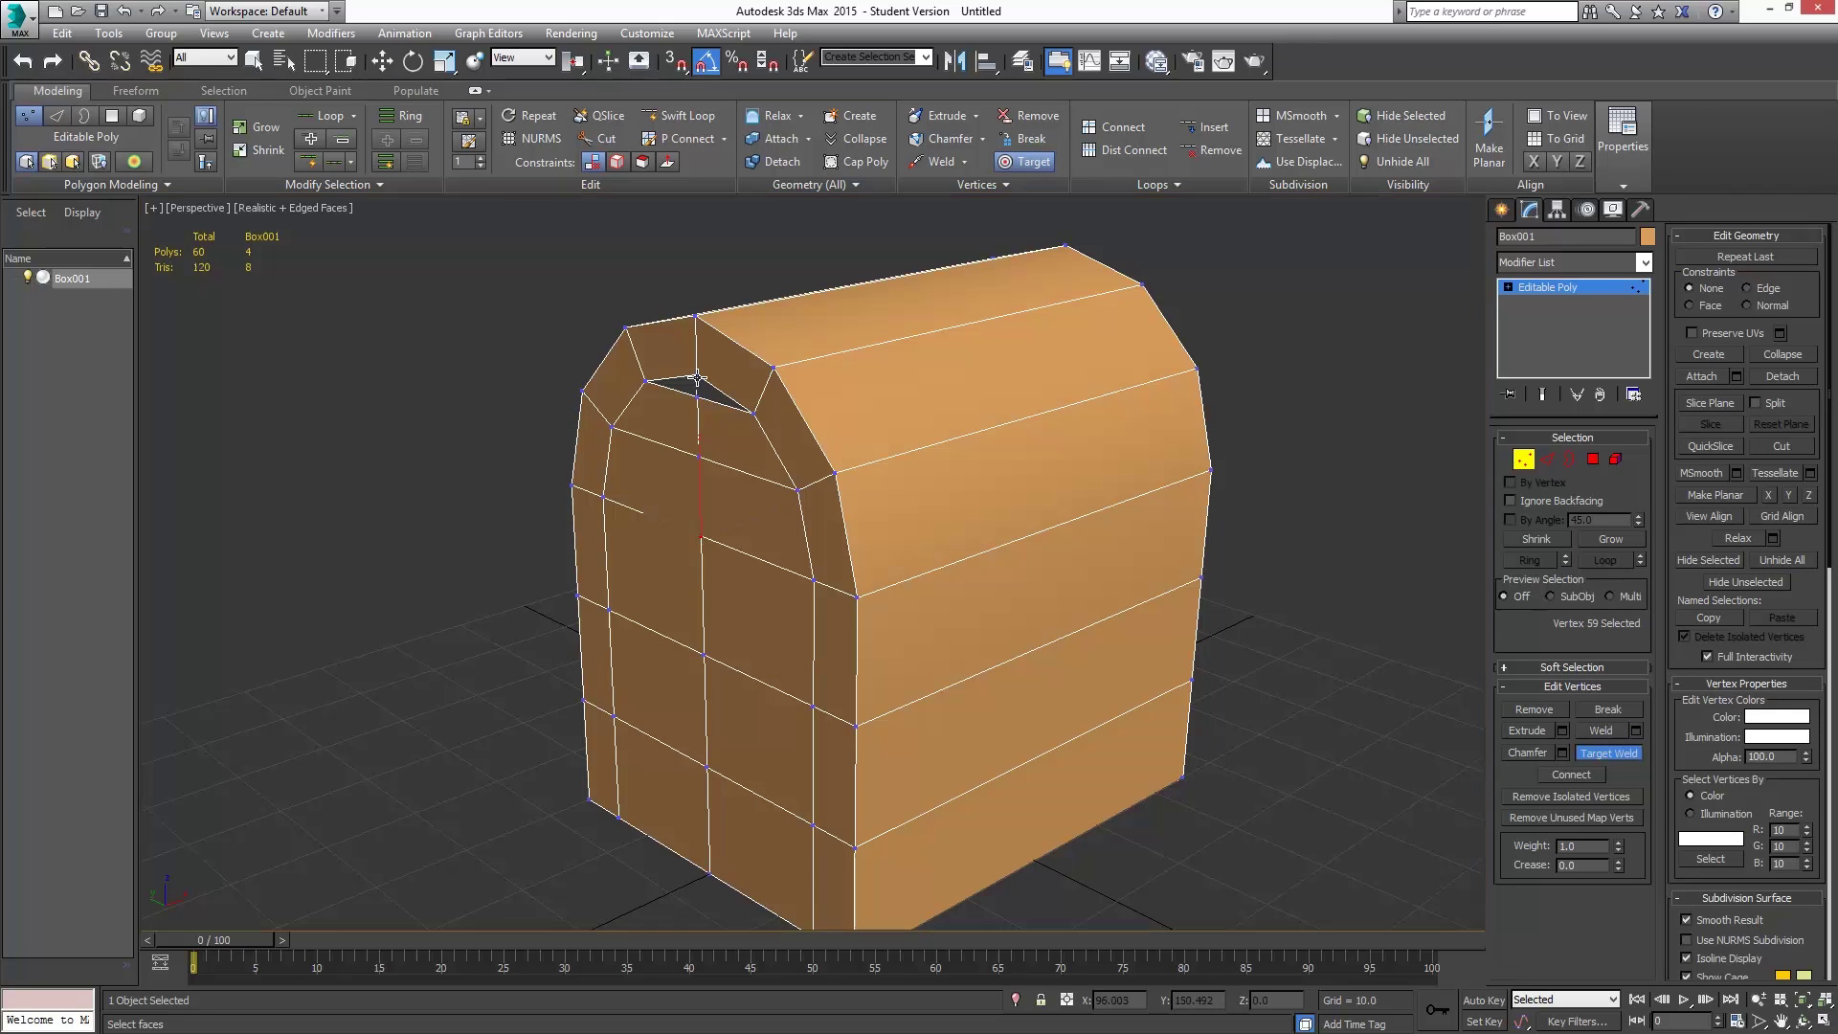
pyautogui.click(697, 376)
pyautogui.moveTo(810, 470); pyautogui.dragTo(810, 459, button='middle')
pyautogui.scroll(-2, 809, 460)
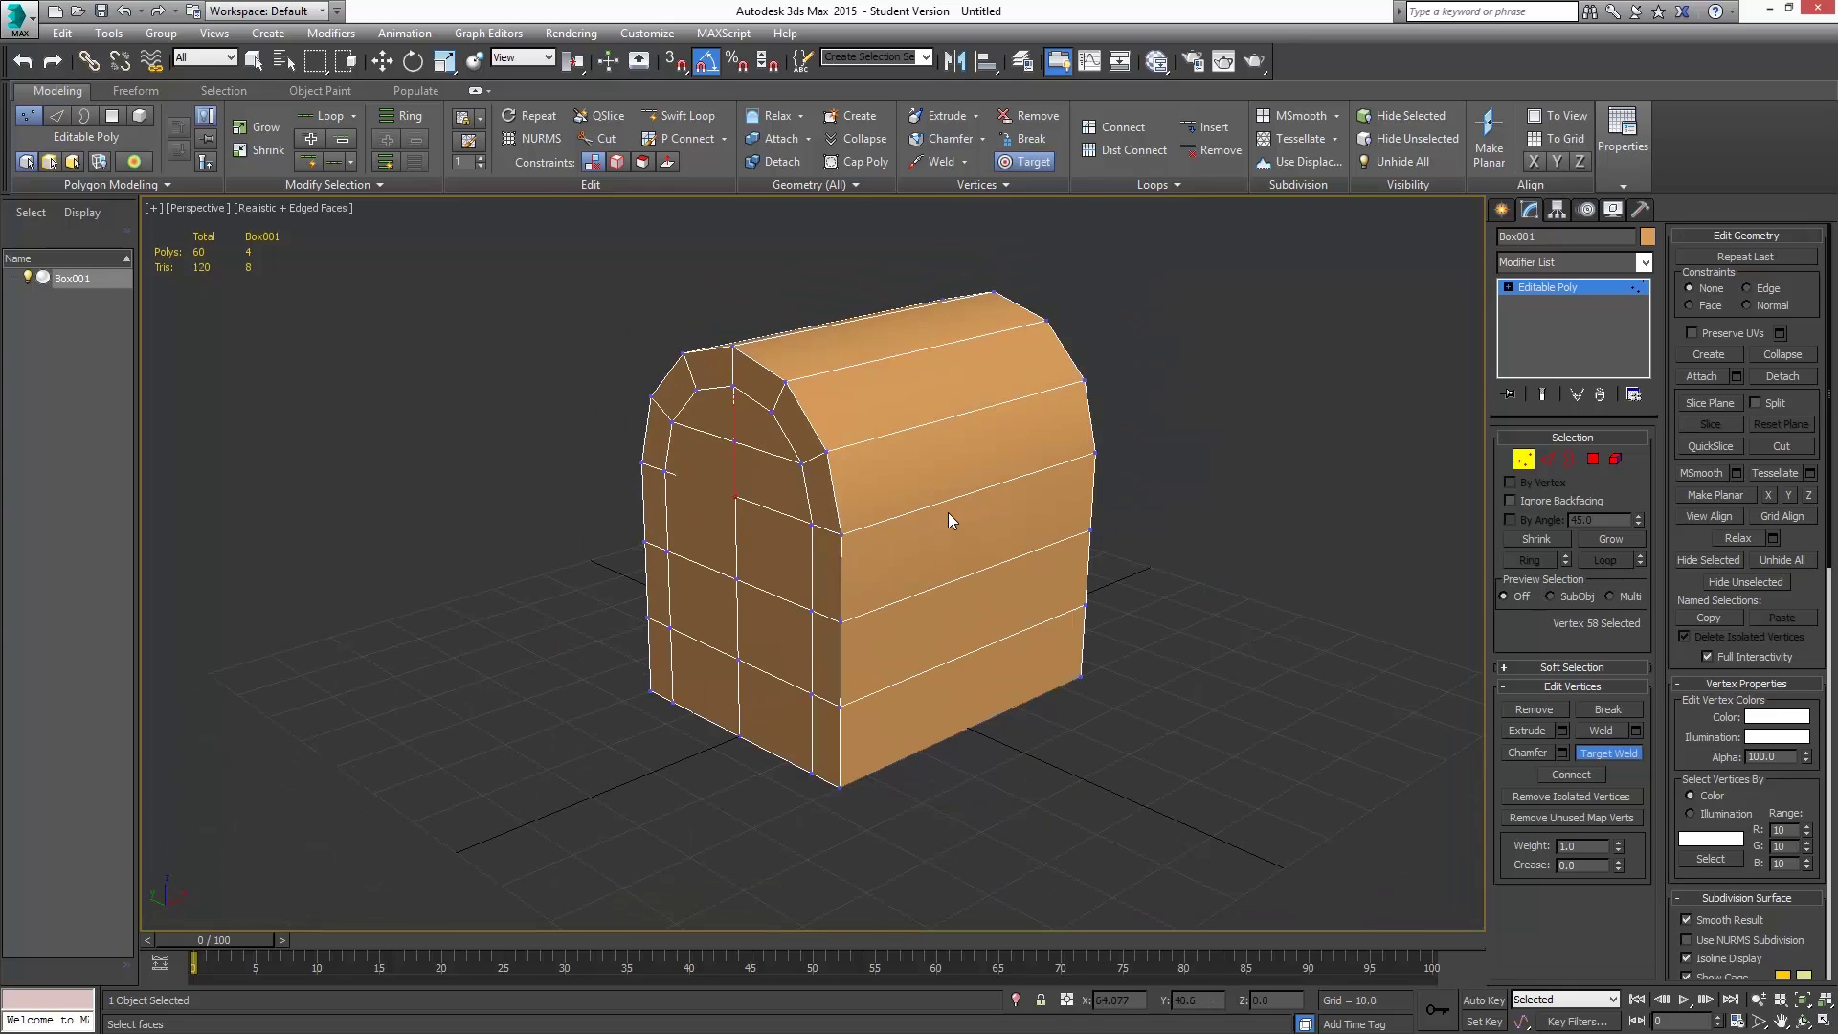
# - Convert the vertex selection to its surrounding polygons and check the chest's raised end rim in the Photoshop reference image
pyautogui.keyDown('alt'); pyautogui.moveTo(947, 520); pyautogui.dragTo(772, 479, button='middle'); pyautogui.keyUp('alt')
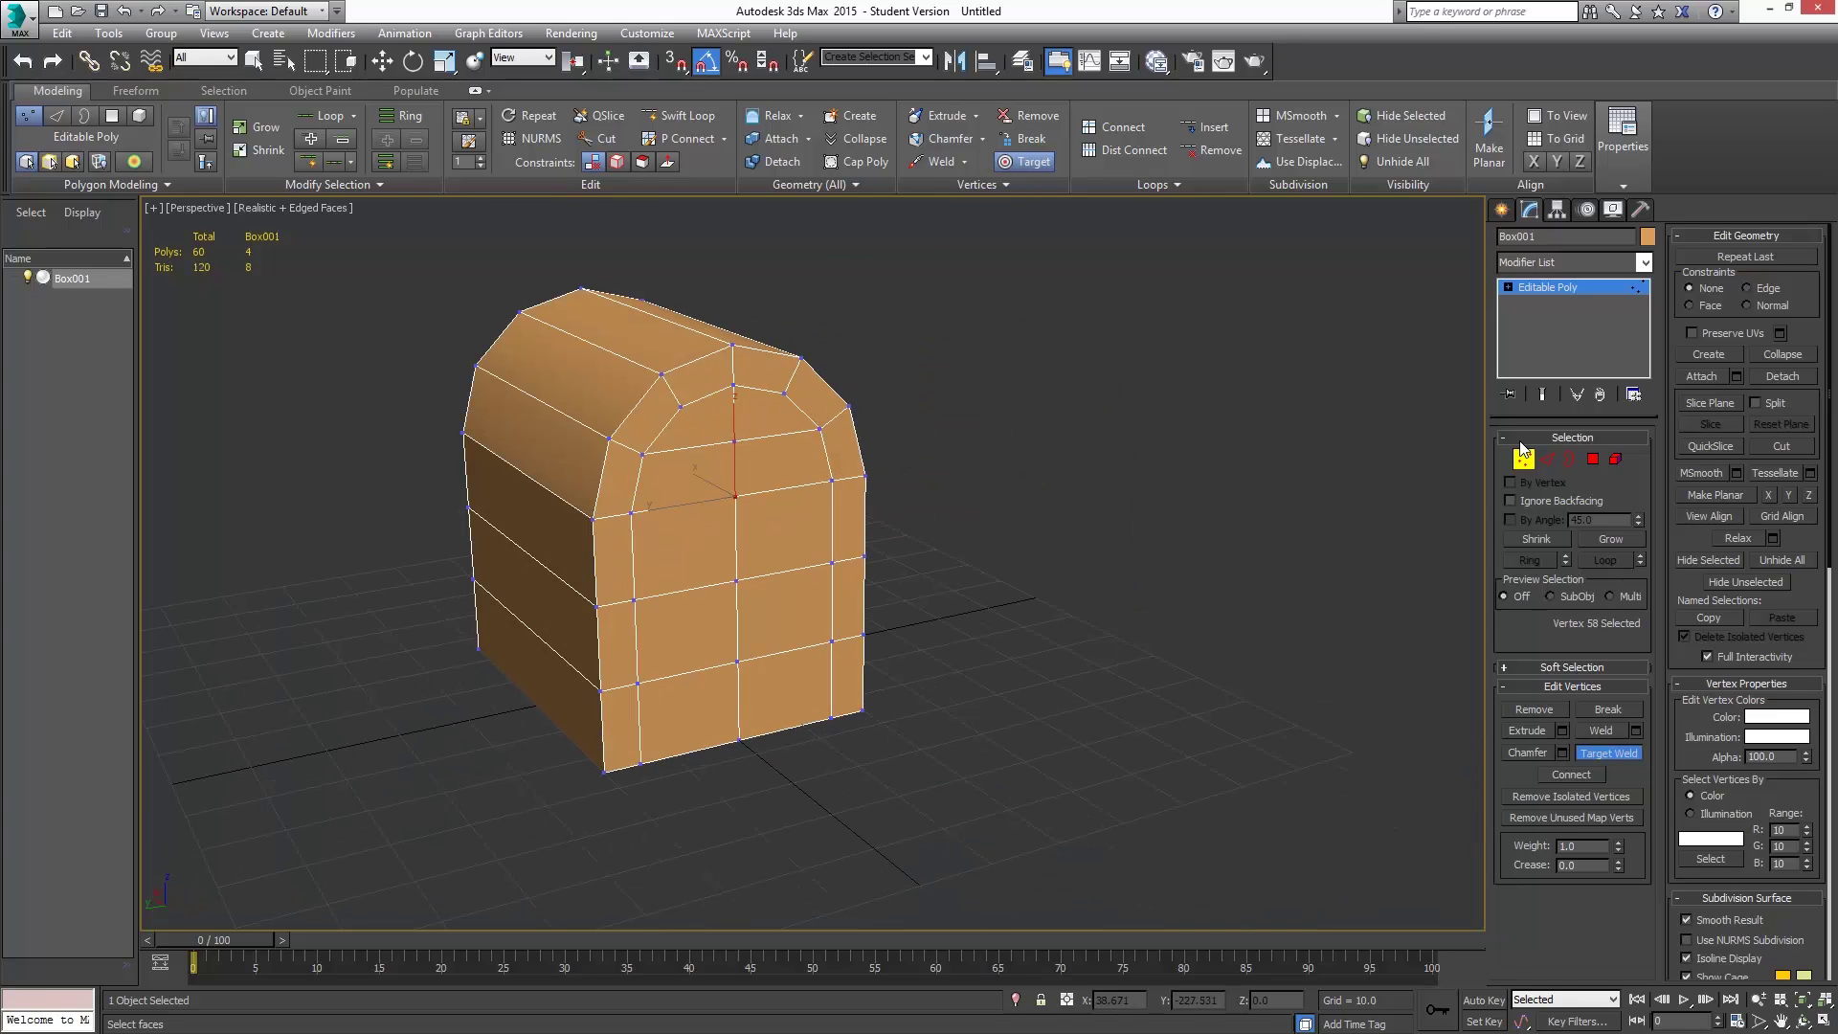
pyautogui.keyDown('ctrl'); pyautogui.click(1593, 460); pyautogui.keyUp('ctrl')
pyautogui.press('w')
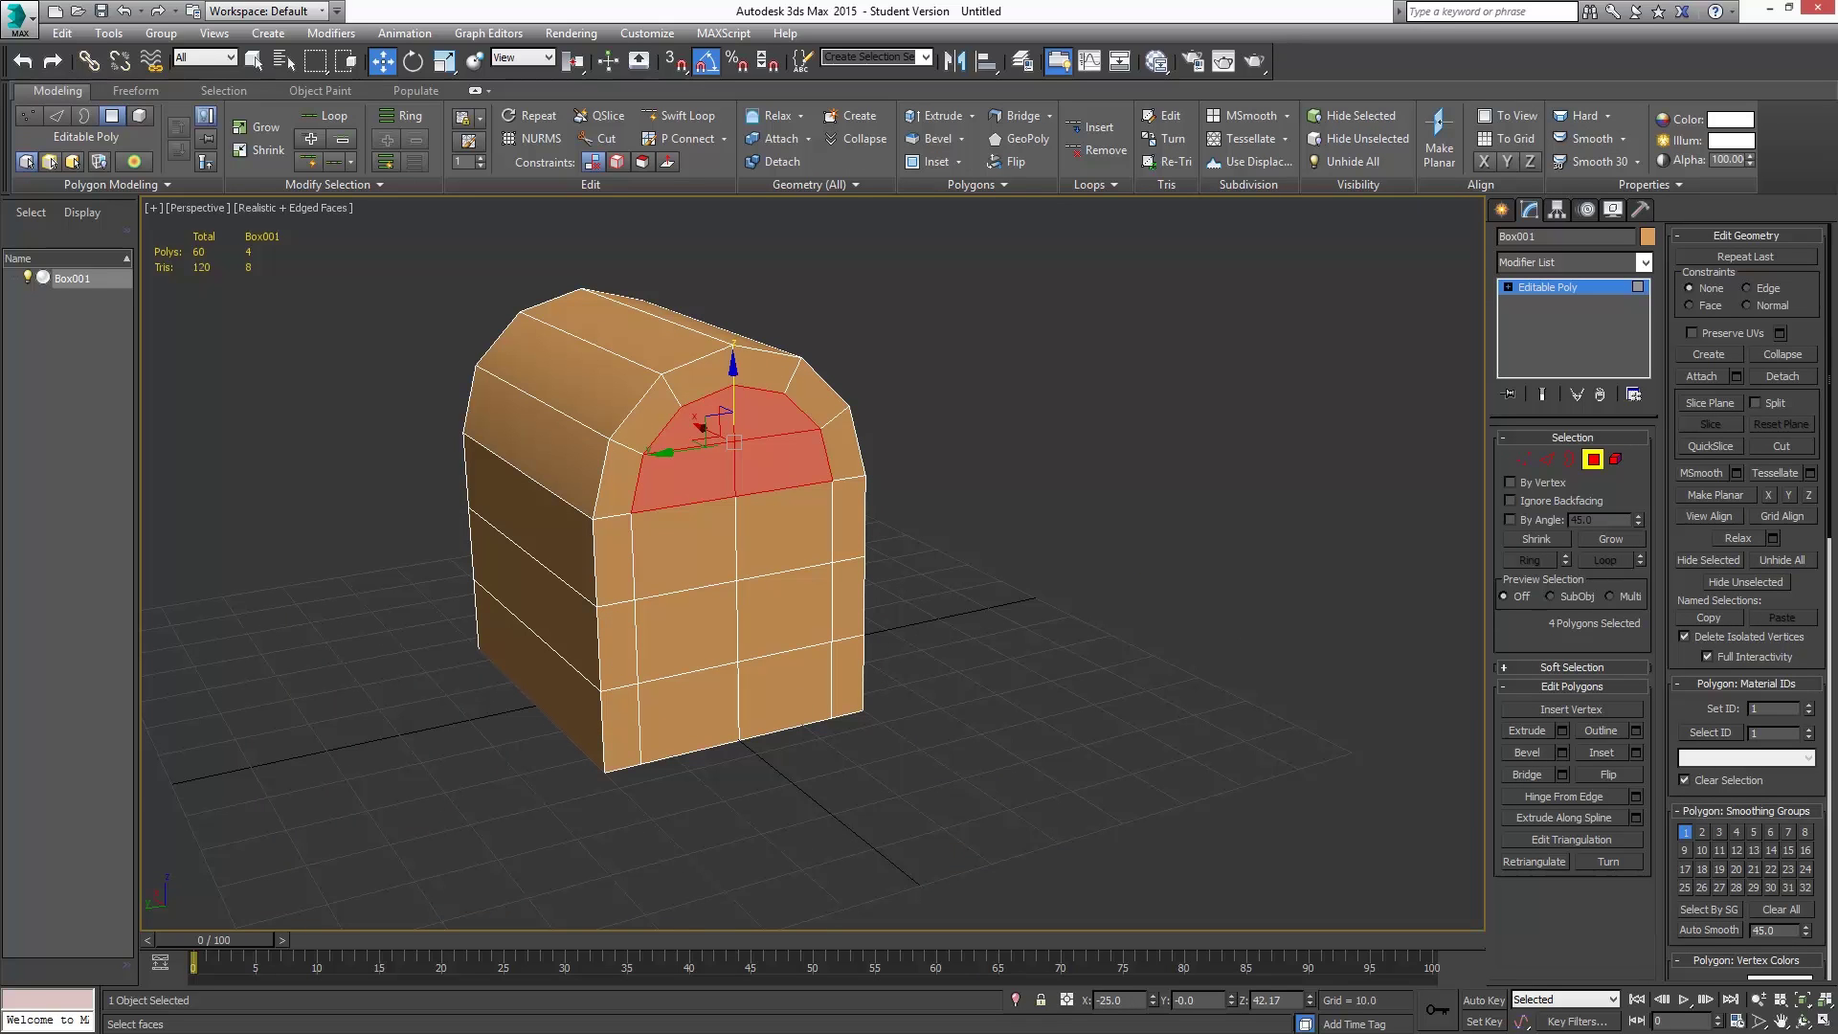
pyautogui.hotkey('alt', 'Tab')
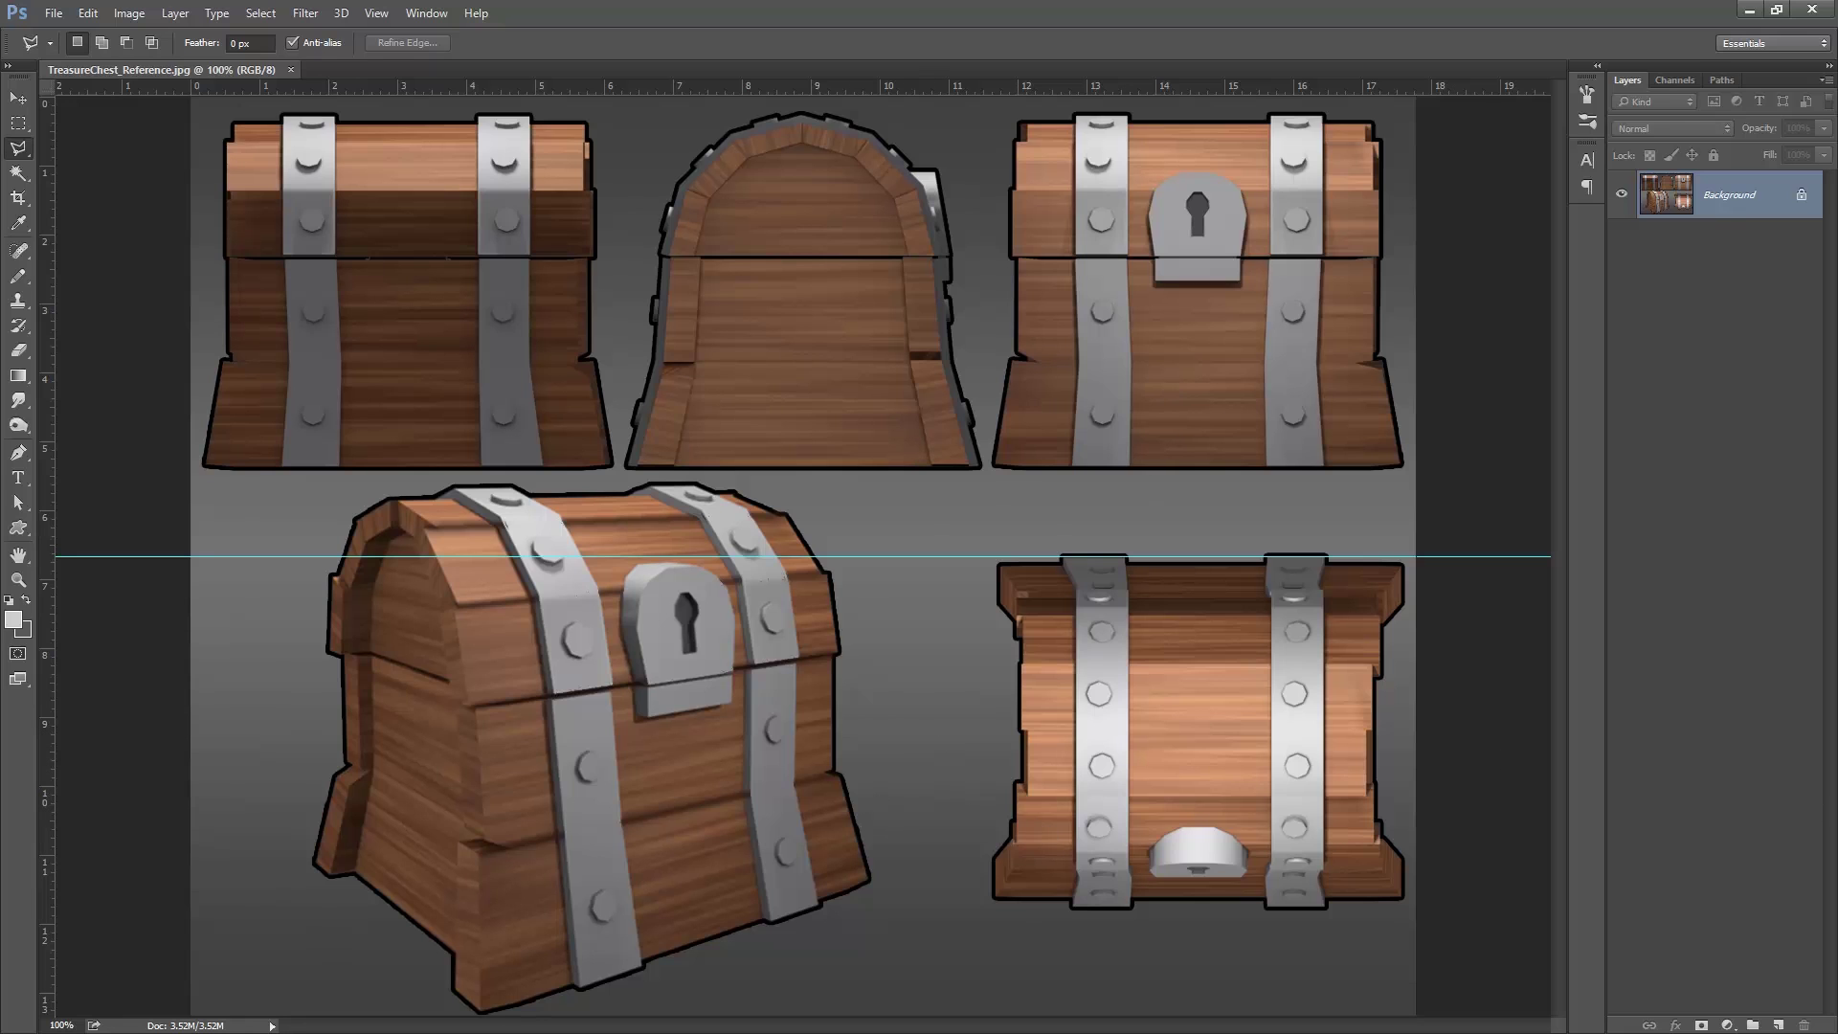
pyautogui.hotkey('alt', 'Tab')
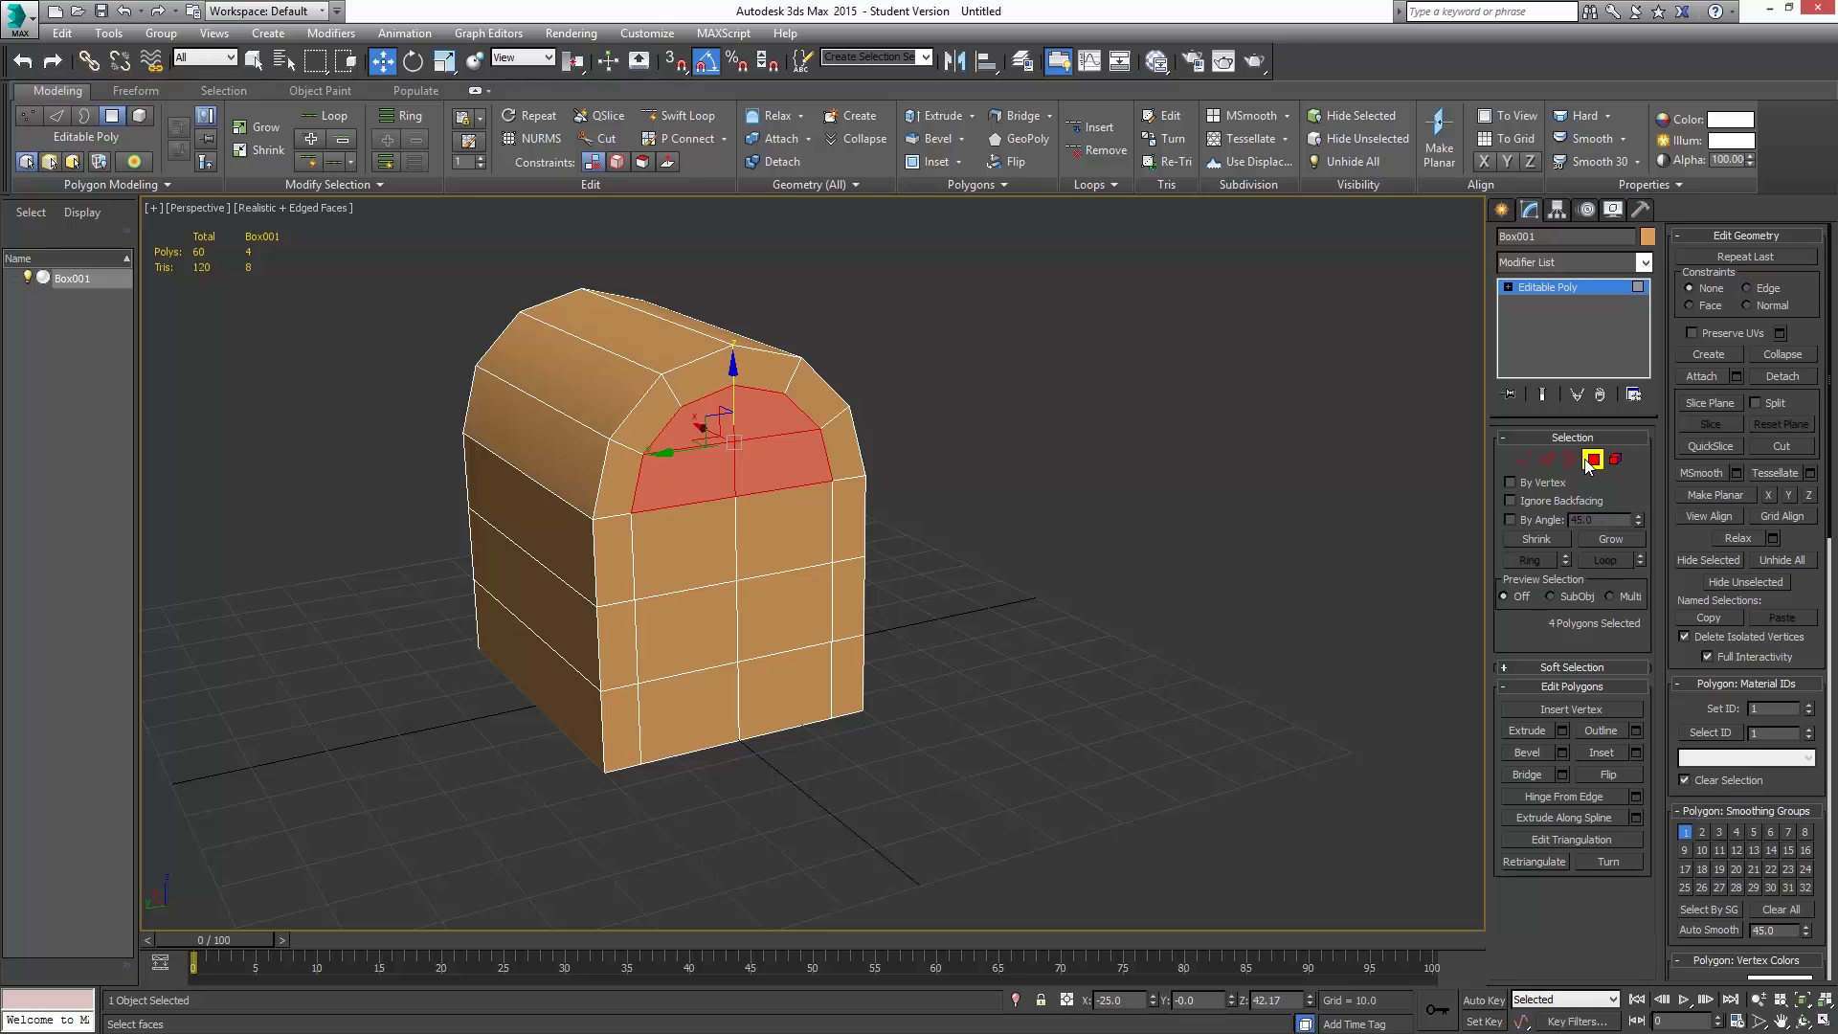
pyautogui.click(628, 720)
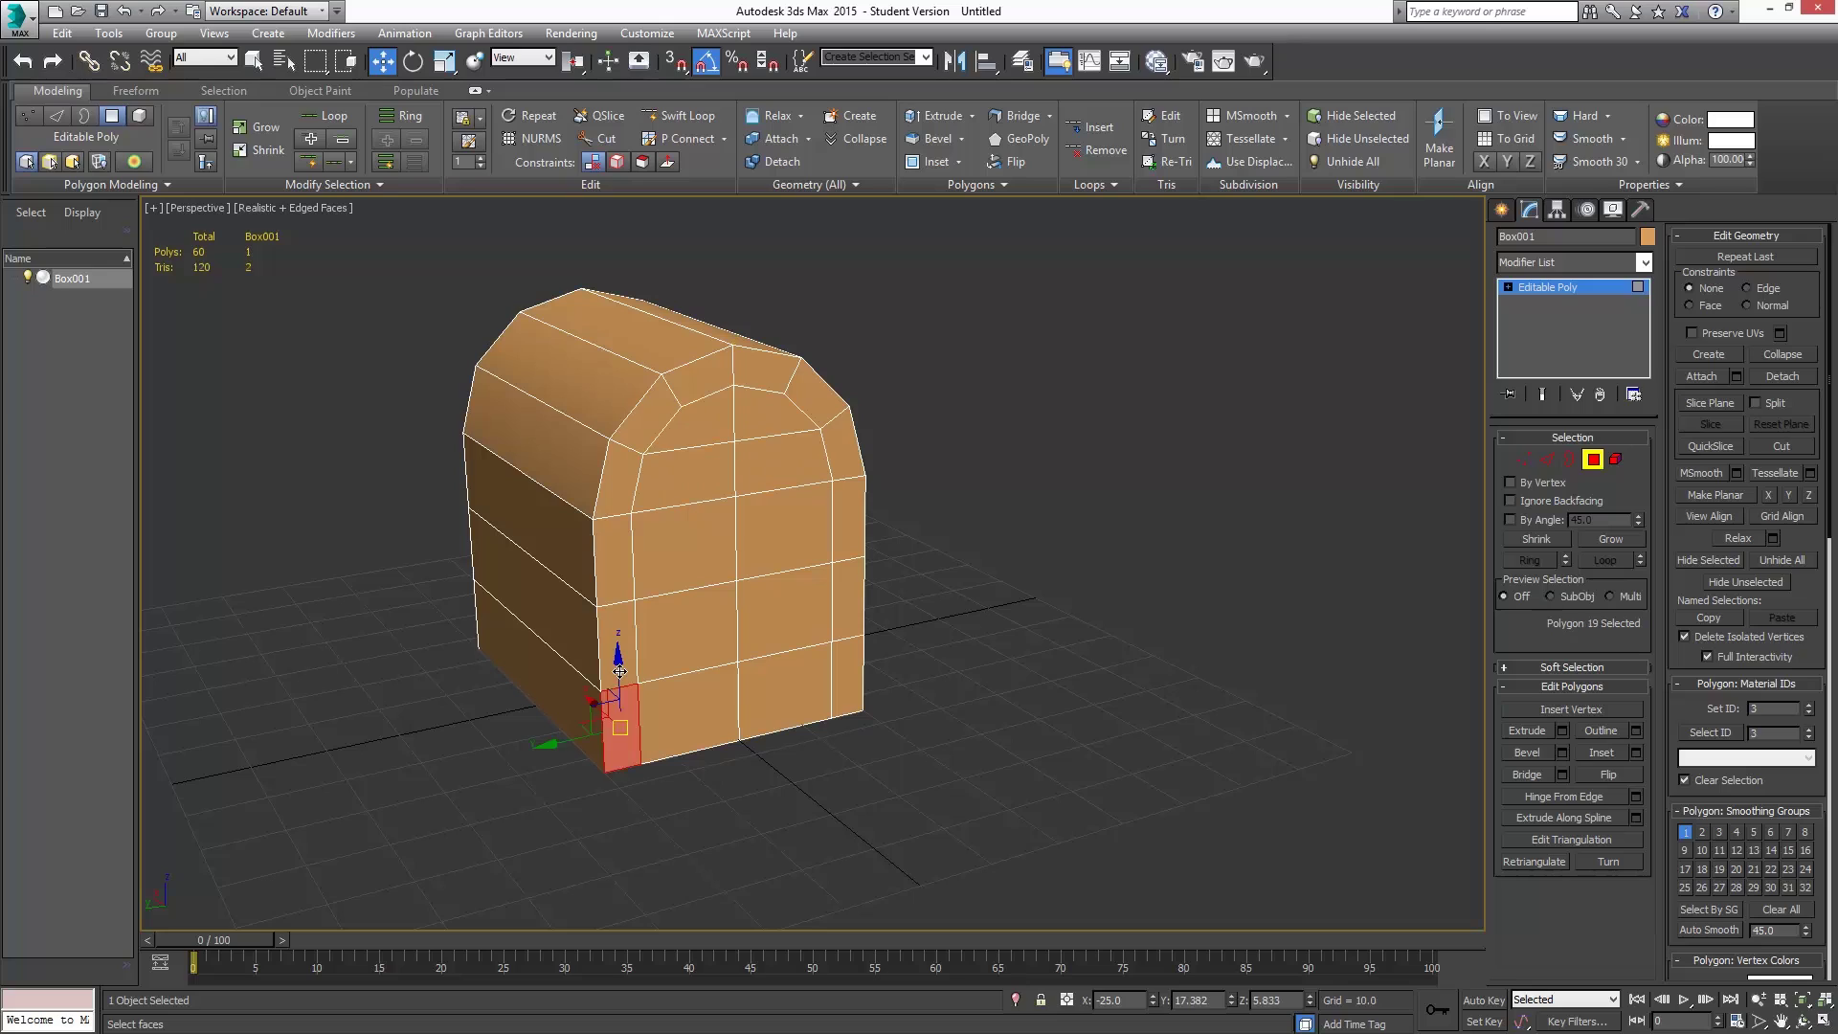
pyautogui.keyDown('ctrl'); pyautogui.click(619, 643); pyautogui.keyUp('ctrl')
pyautogui.keyDown('ctrl'); pyautogui.click(618, 557); pyautogui.keyUp('ctrl')
pyautogui.keyDown('ctrl'); pyautogui.click(622, 490); pyautogui.keyUp('ctrl')
pyautogui.keyDown('ctrl'); pyautogui.click(655, 422); pyautogui.keyUp('ctrl')
pyautogui.keyDown('ctrl'); pyautogui.click(696, 387); pyautogui.keyUp('ctrl')
pyautogui.keyDown('ctrl'); pyautogui.click(759, 385); pyautogui.keyUp('ctrl')
pyautogui.keyDown('ctrl'); pyautogui.click(817, 408); pyautogui.keyUp('ctrl')
pyautogui.keyDown('ctrl'); pyautogui.click(839, 461); pyautogui.keyUp('ctrl')
pyautogui.keyDown('ctrl'); pyautogui.click(847, 519); pyautogui.keyUp('ctrl')
pyautogui.keyDown('ctrl'); pyautogui.click(847, 598); pyautogui.keyUp('ctrl')
pyautogui.keyDown('ctrl'); pyautogui.click(846, 675); pyautogui.keyUp('ctrl')
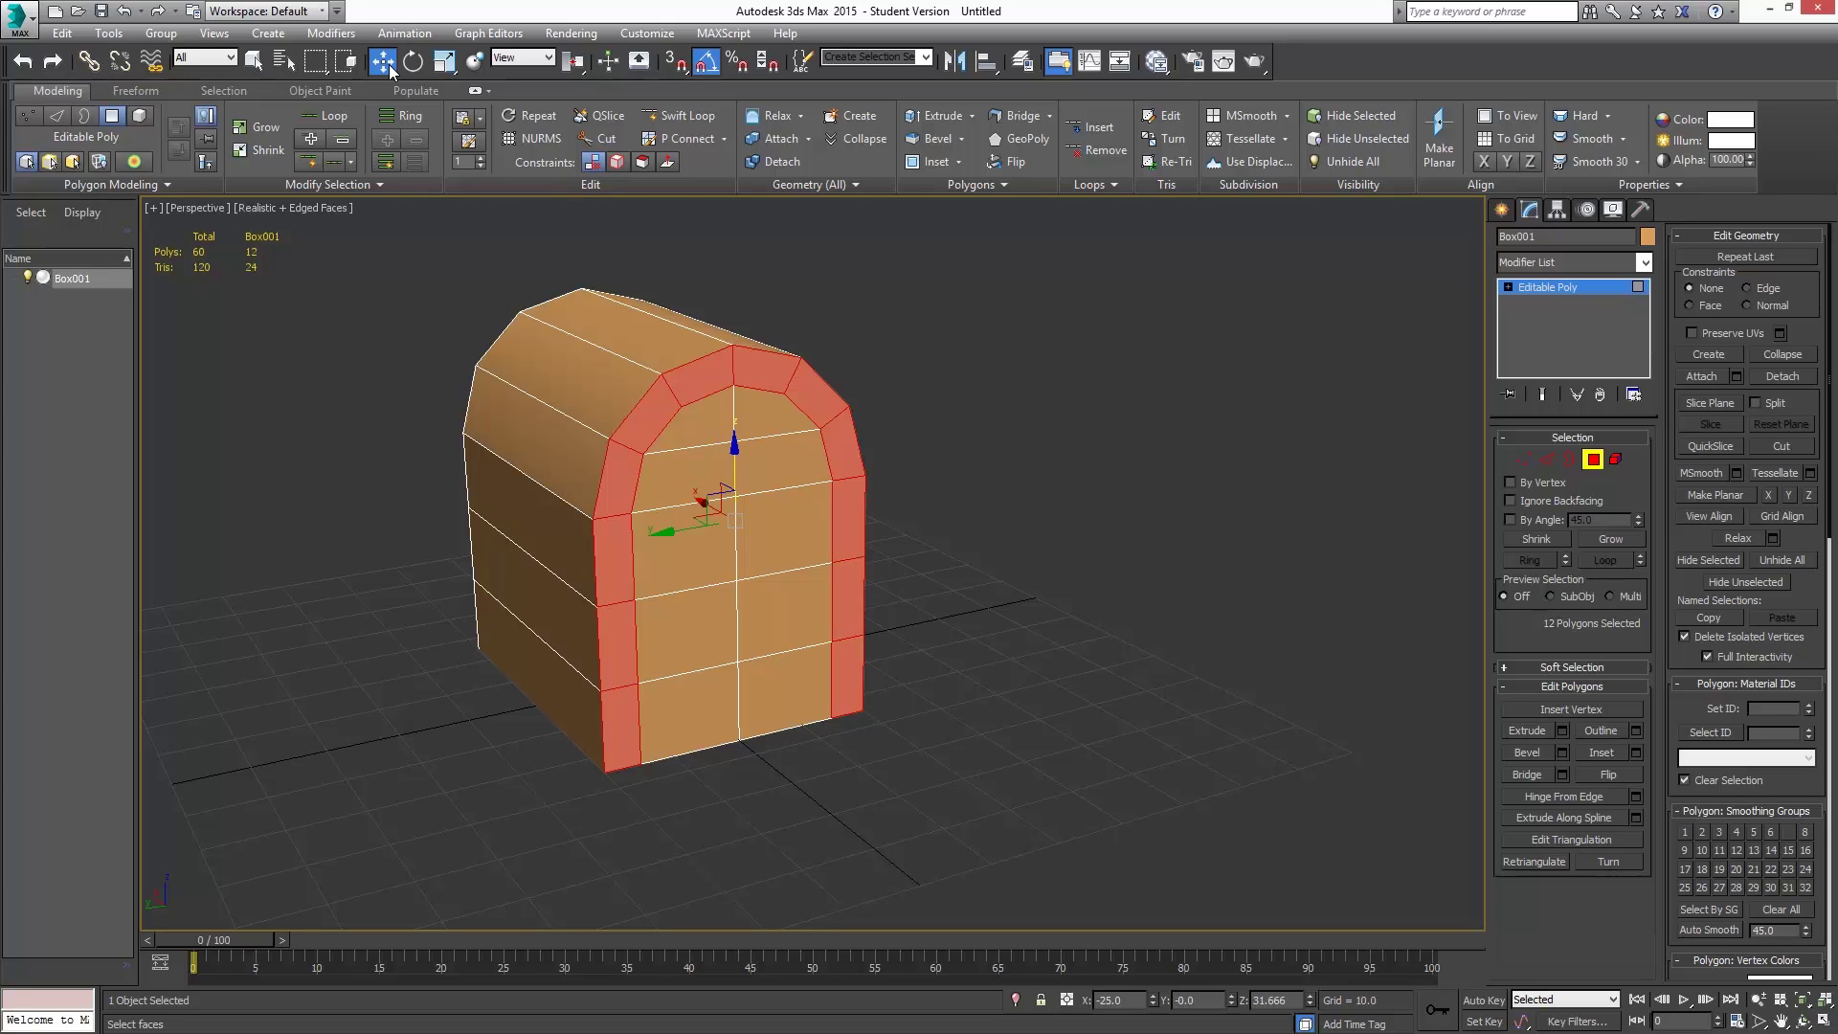
# - Select the polygon loop forming the rims of both chest ends, leaving out the two strips on the chest's underside
pyautogui.click(253, 60)
pyautogui.click(1115, 533)
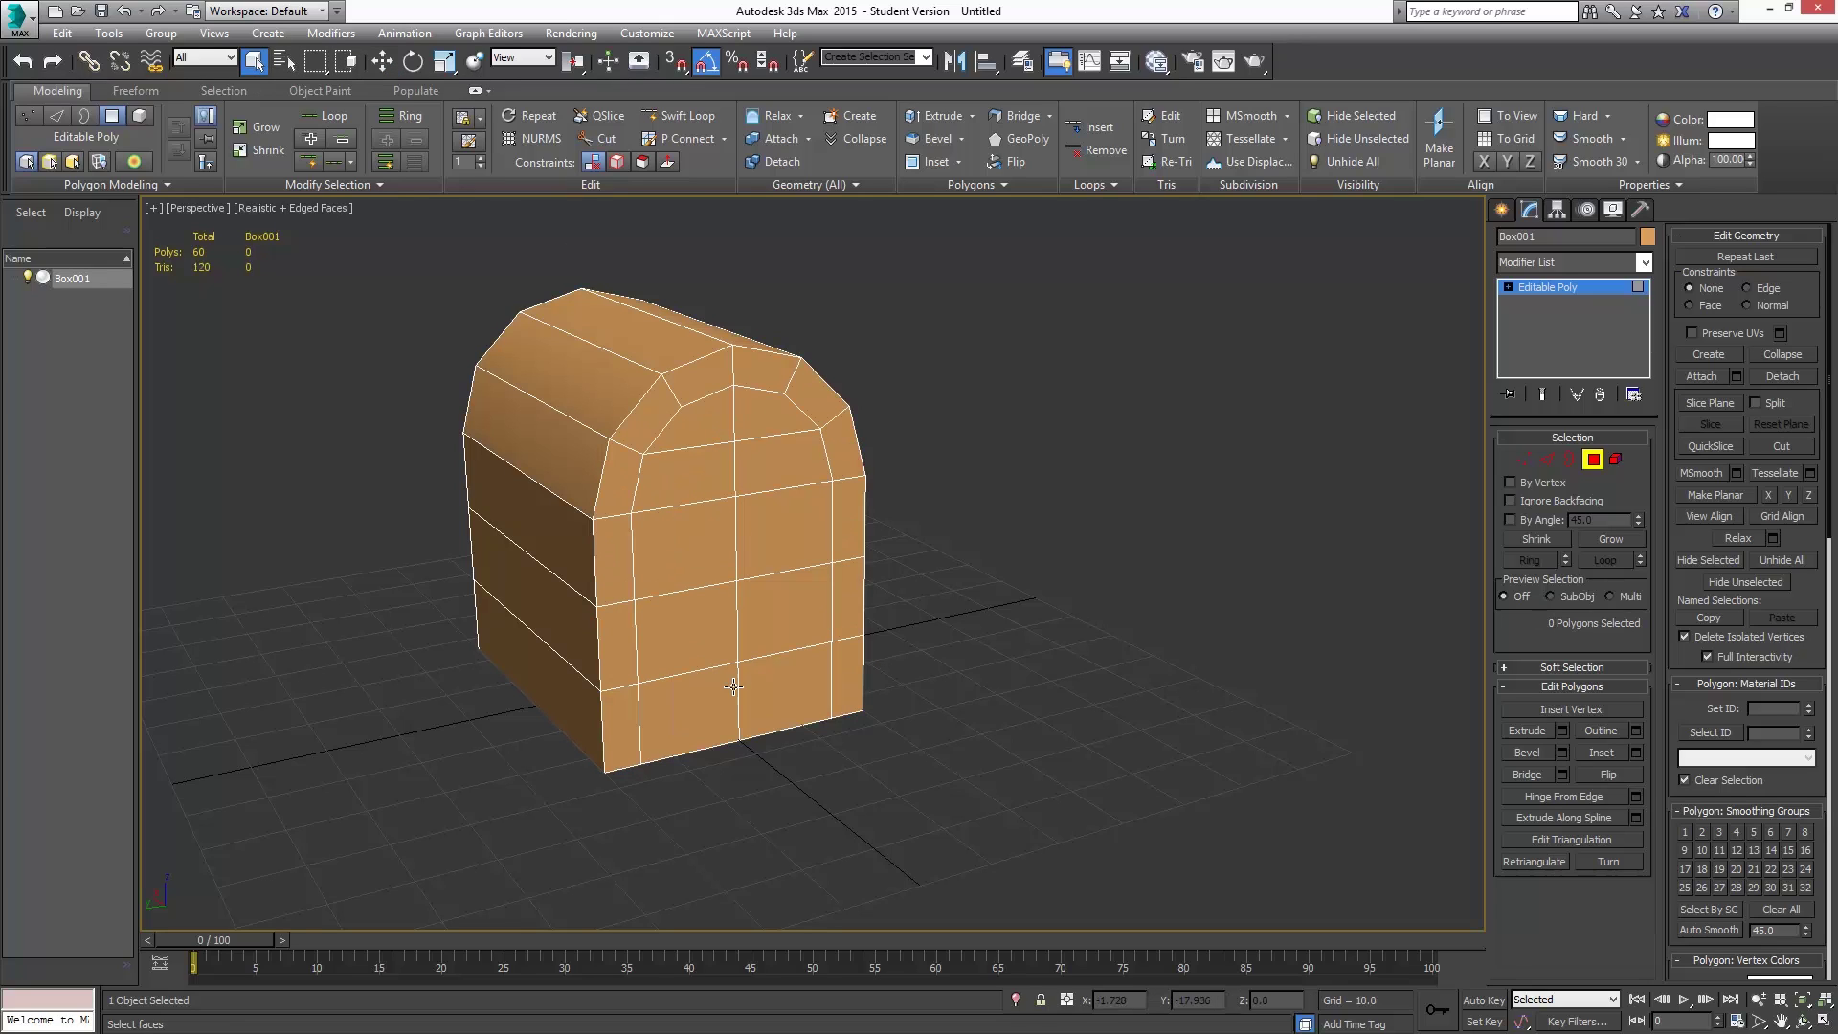
pyautogui.click(620, 728)
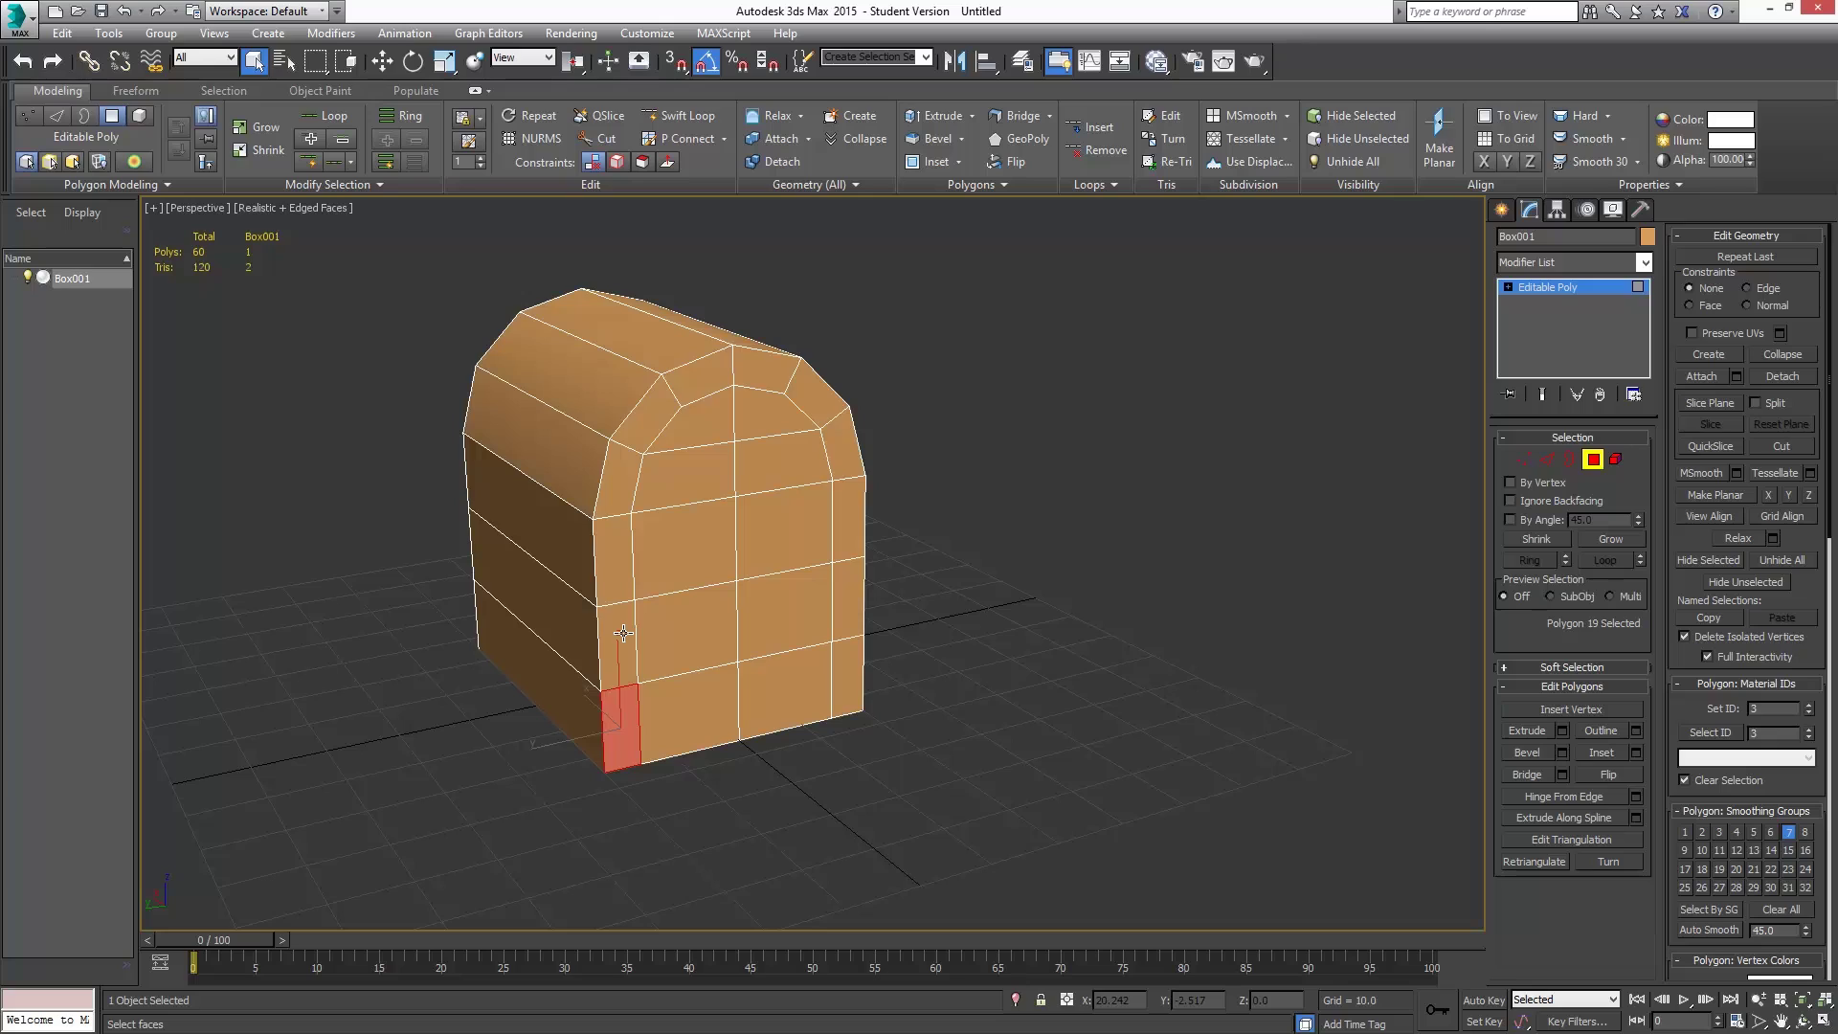
pyautogui.keyDown('shift'); pyautogui.click(622, 634); pyautogui.keyUp('shift')
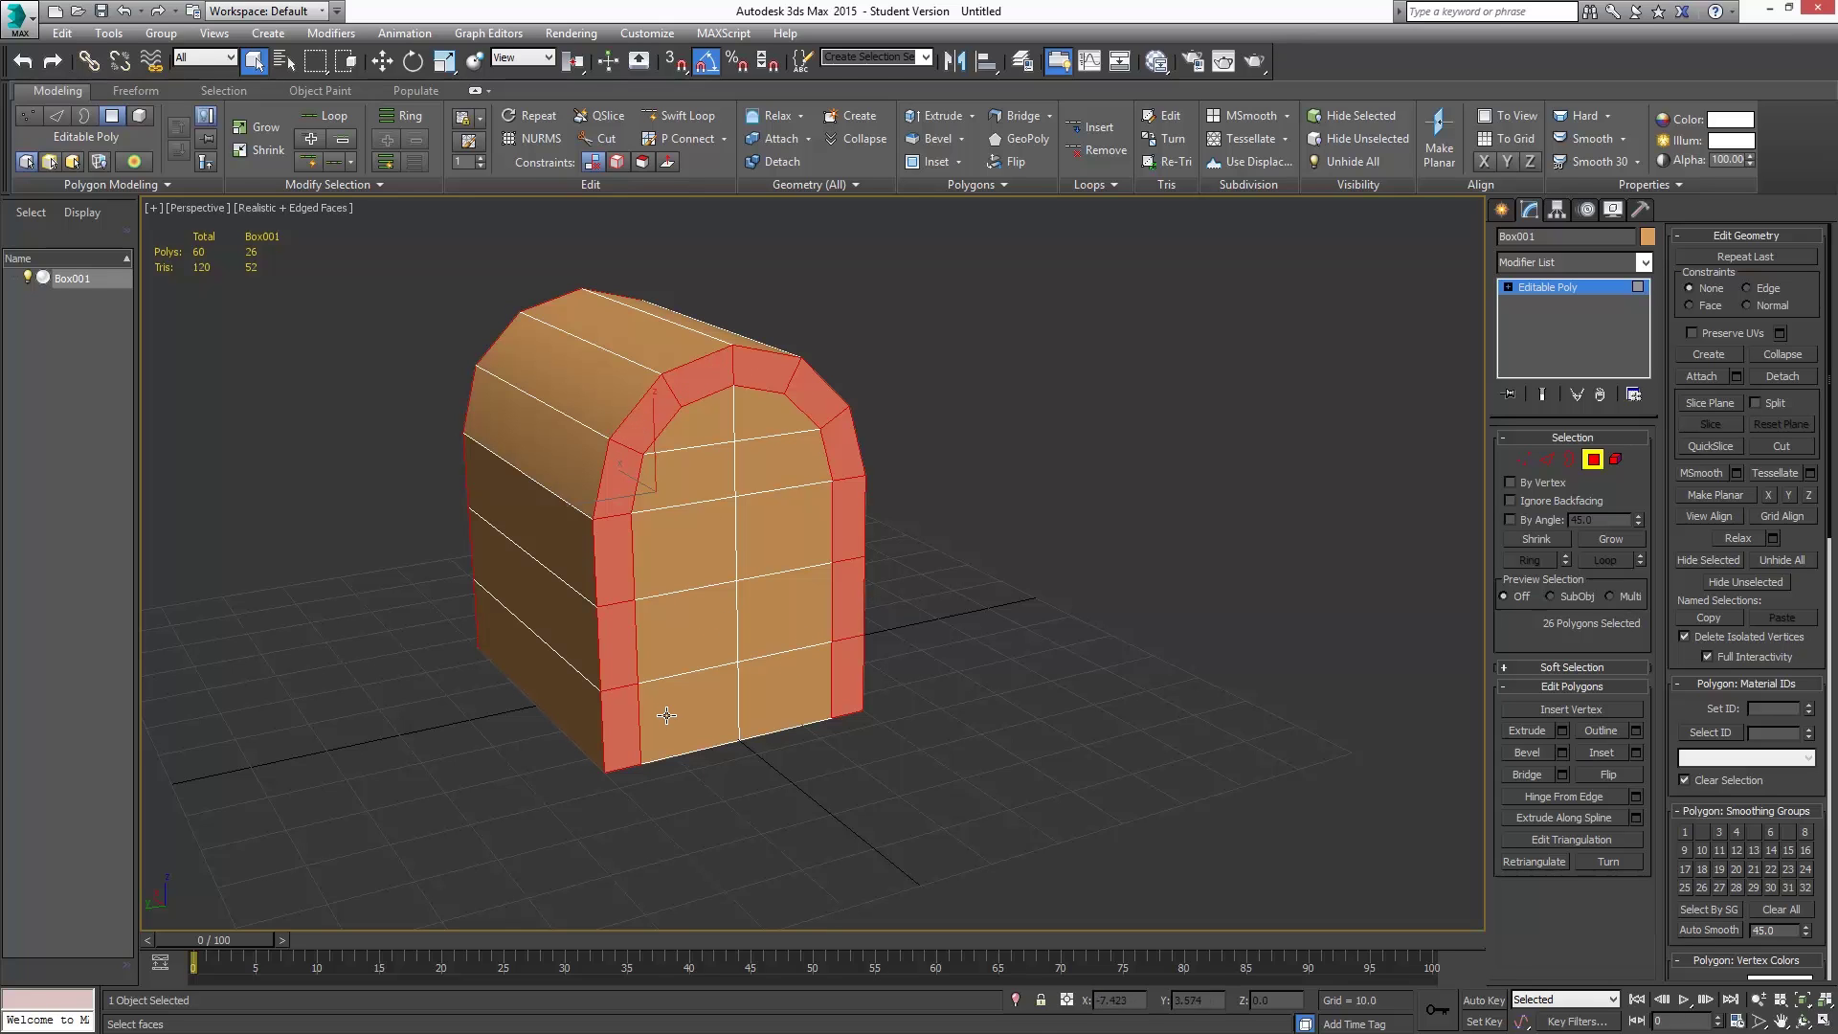
pyautogui.keyDown('alt'); pyautogui.moveTo(697, 702); pyautogui.dragTo(715, 578, button='middle'); pyautogui.keyUp('alt')
pyautogui.keyDown('alt'); pyautogui.click(704, 586); pyautogui.keyUp('alt')
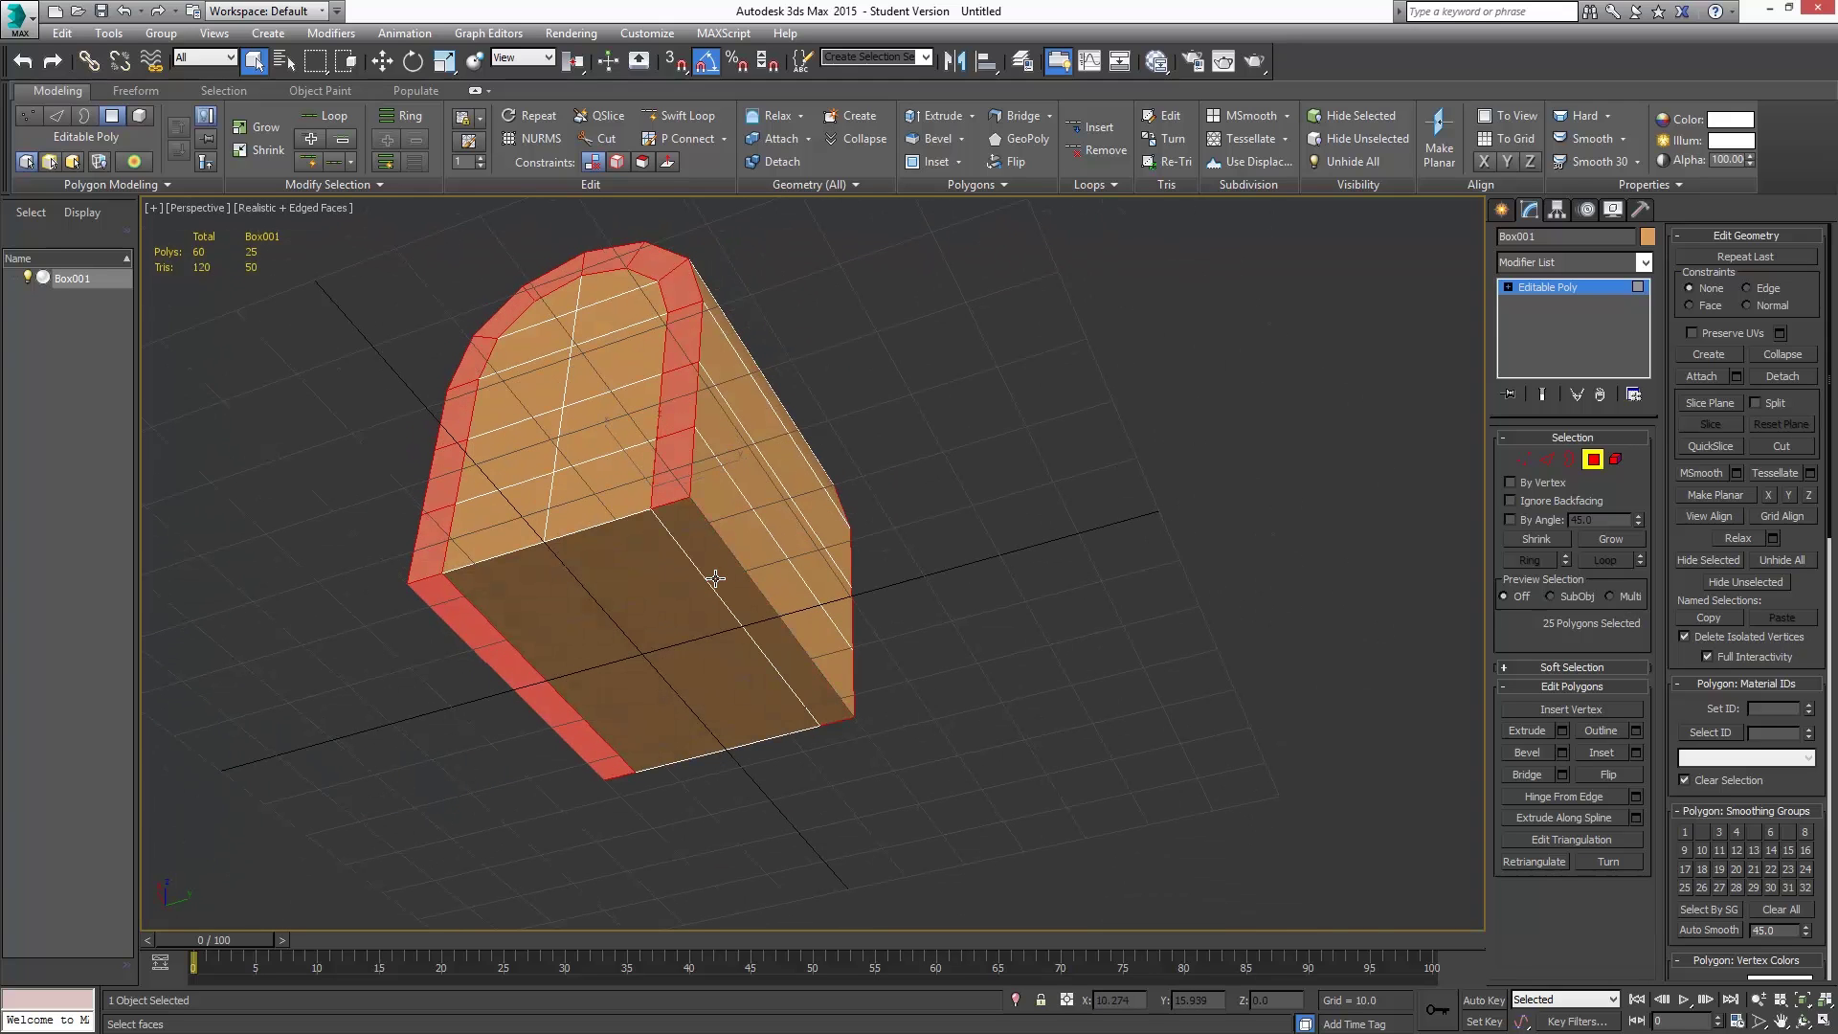
pyautogui.keyDown('alt'); pyautogui.click(491, 648); pyautogui.keyUp('alt')
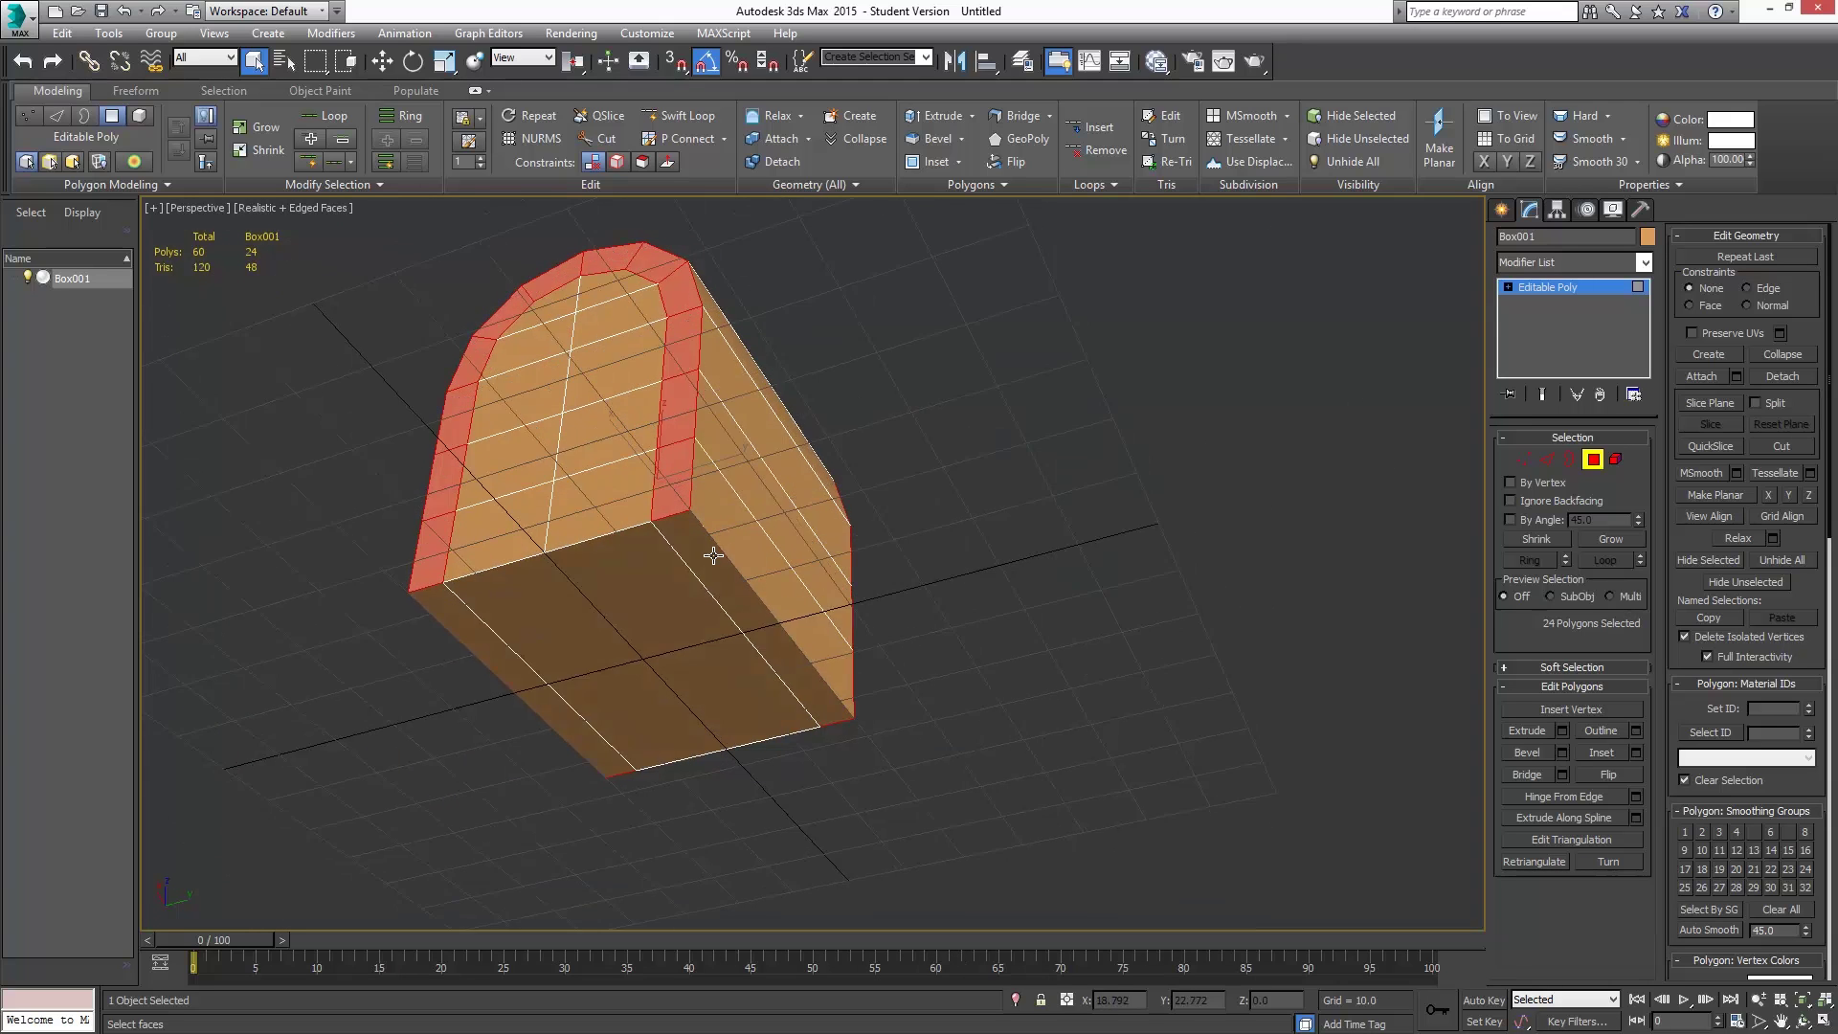
# - Extrude the selected rim polygons By Polygon with a height of 3.618
pyautogui.keyDown('alt'); pyautogui.moveTo(713, 556); pyautogui.dragTo(500, 610, button='middle'); pyautogui.keyUp('alt')
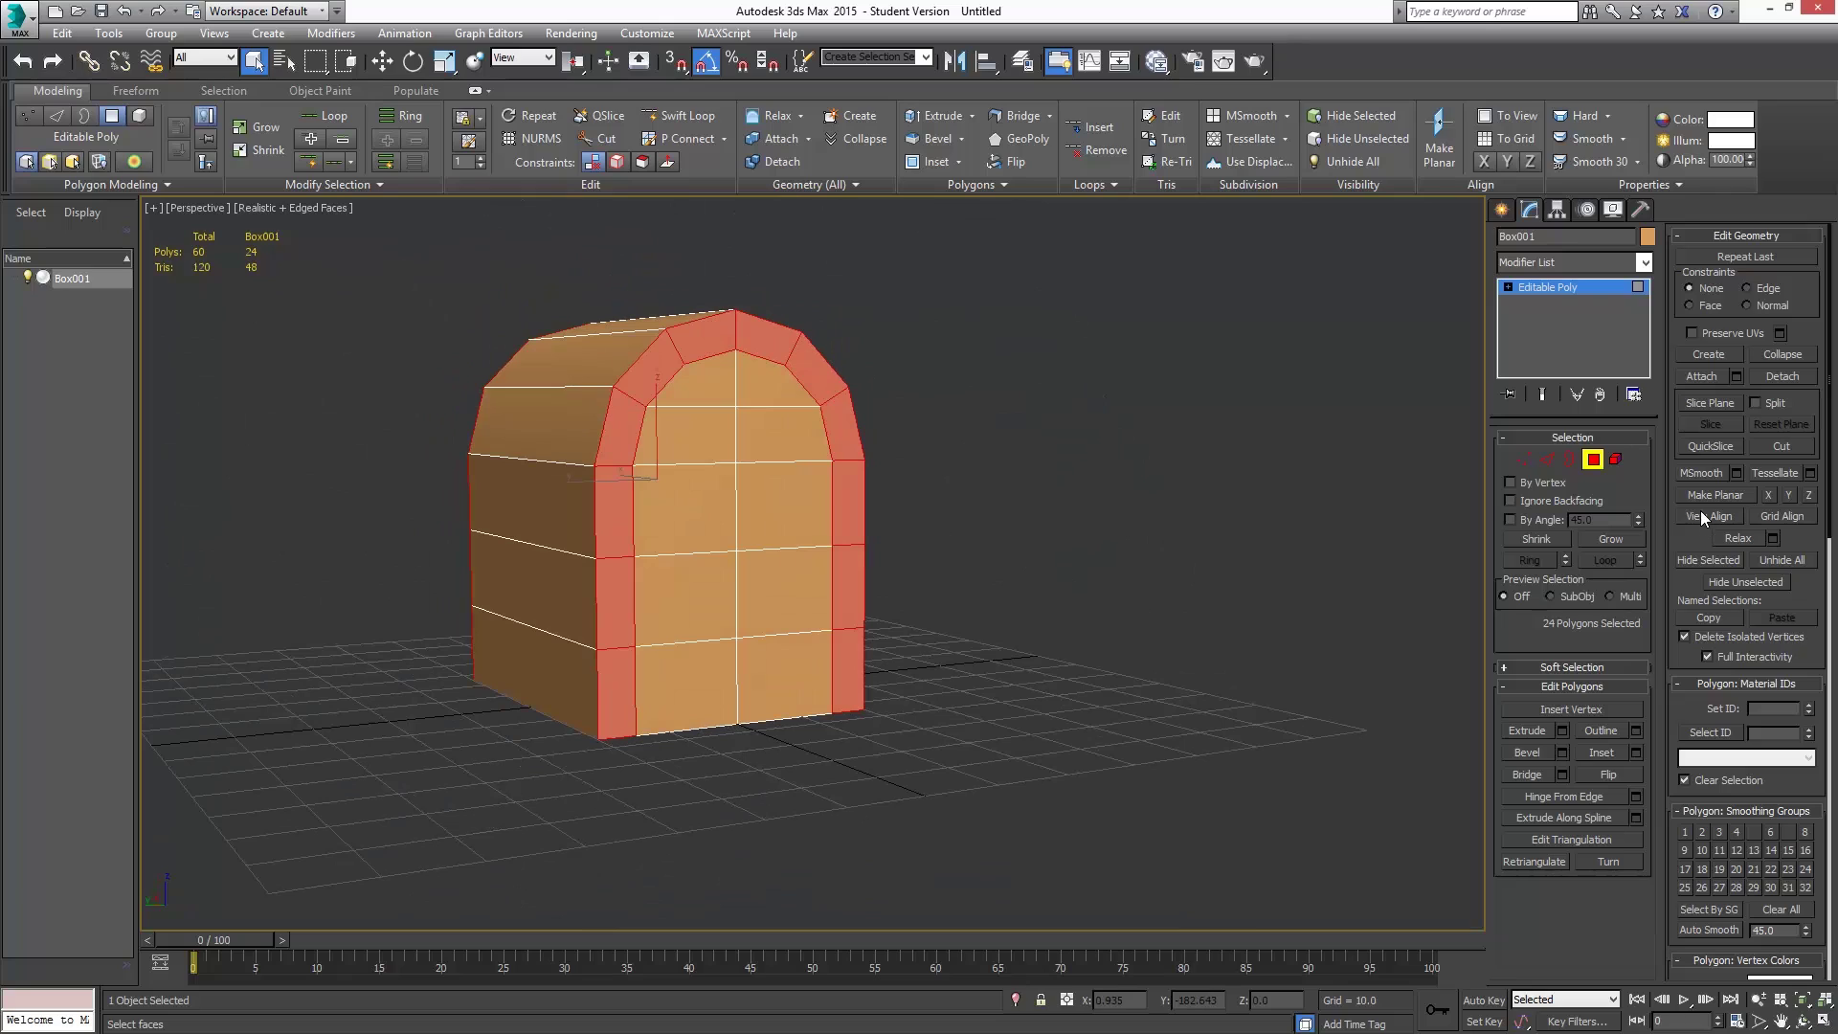
pyautogui.click(1564, 730)
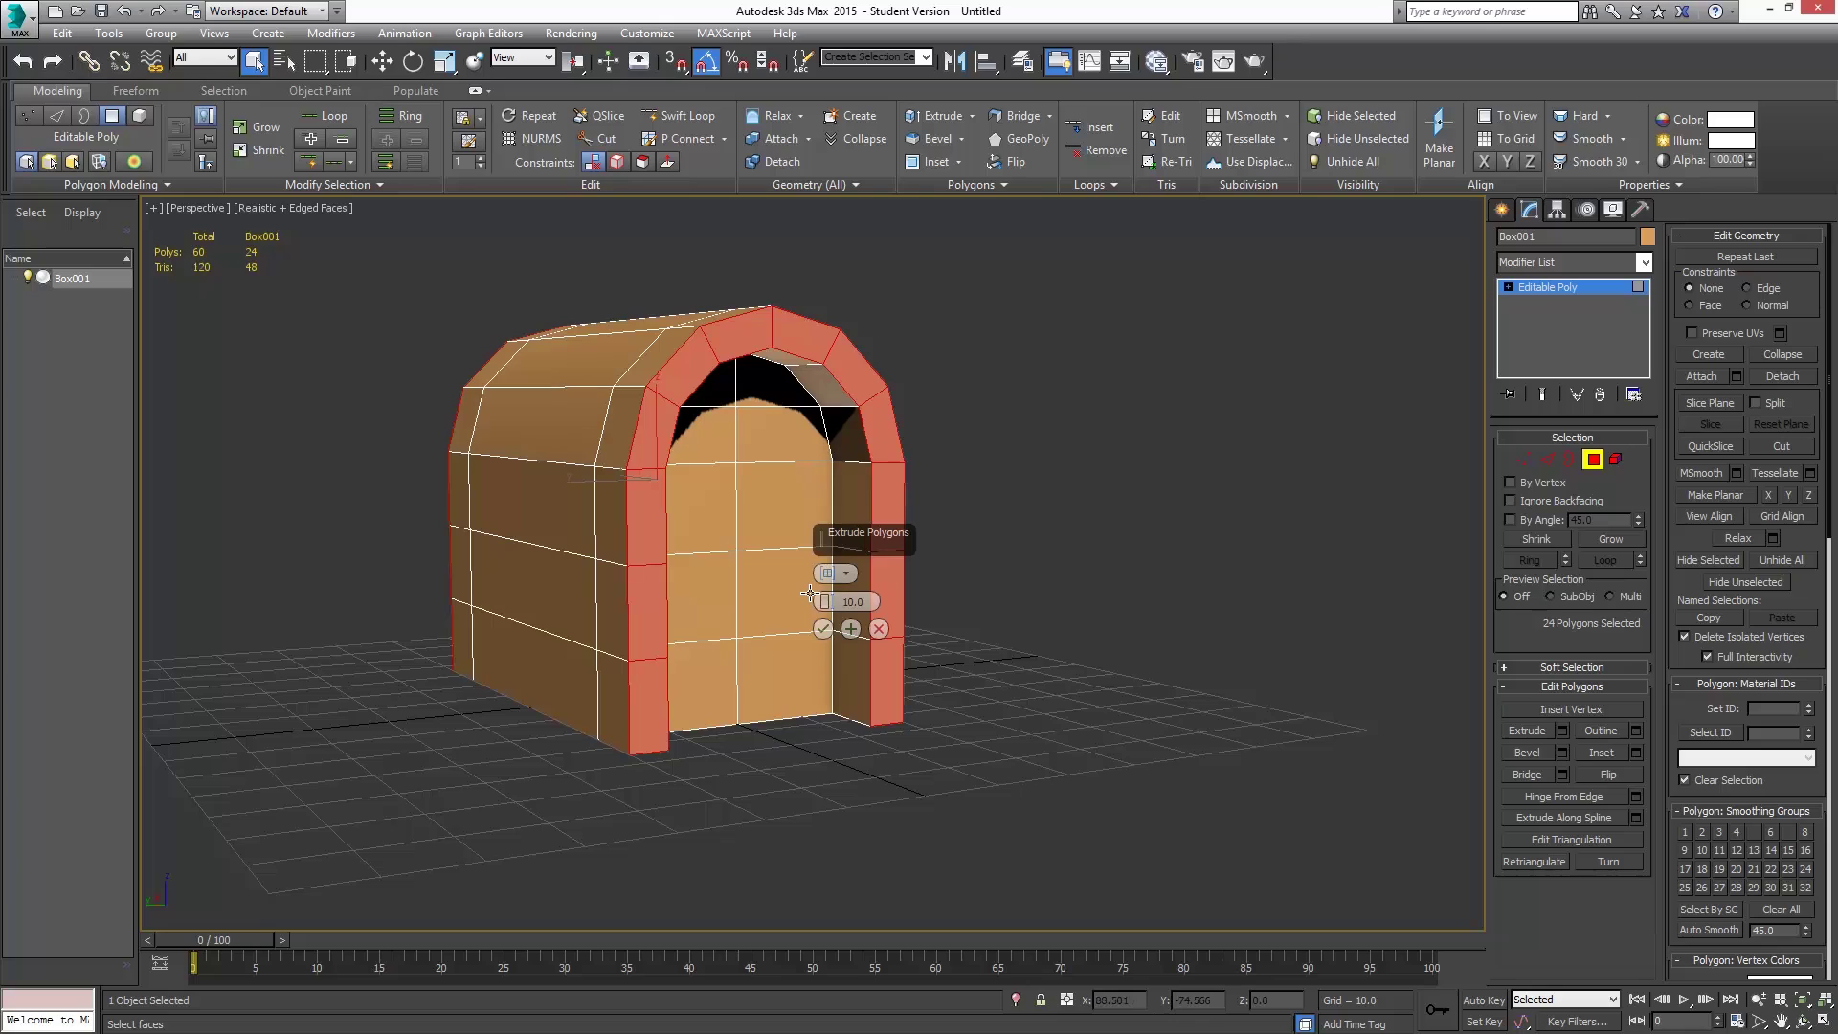
pyautogui.click(846, 575)
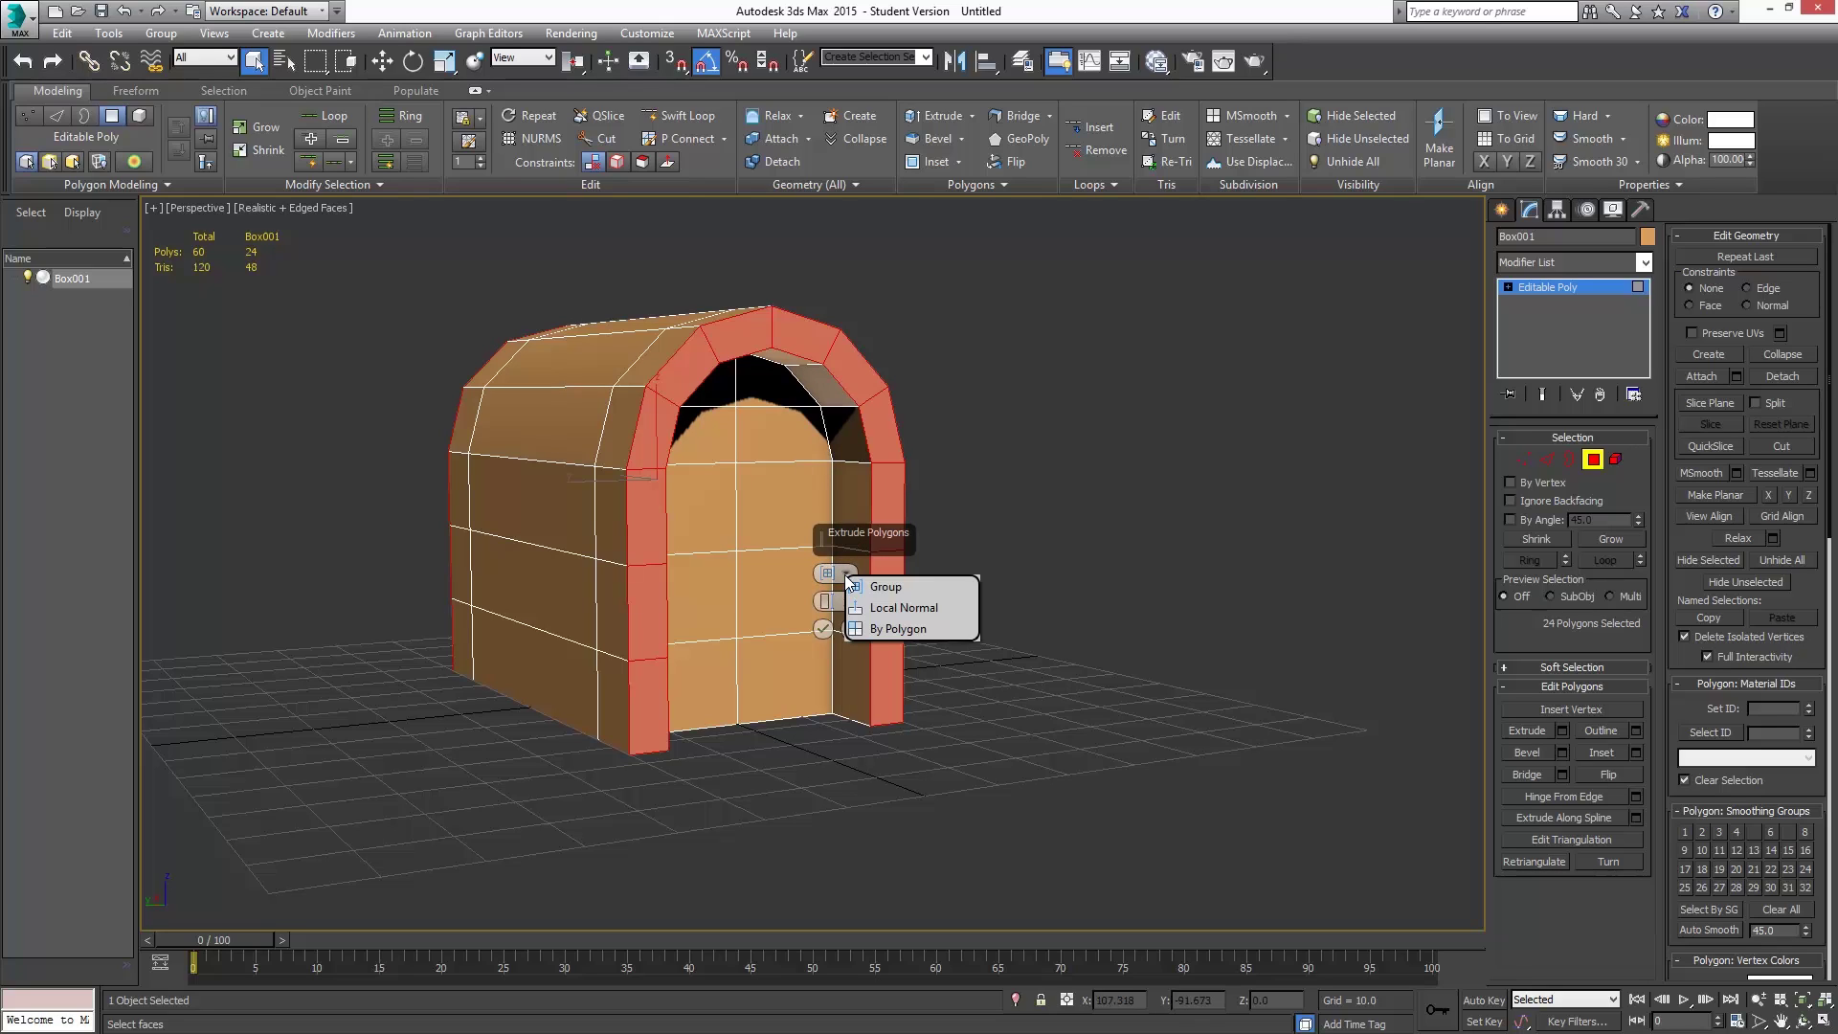
pyautogui.click(897, 629)
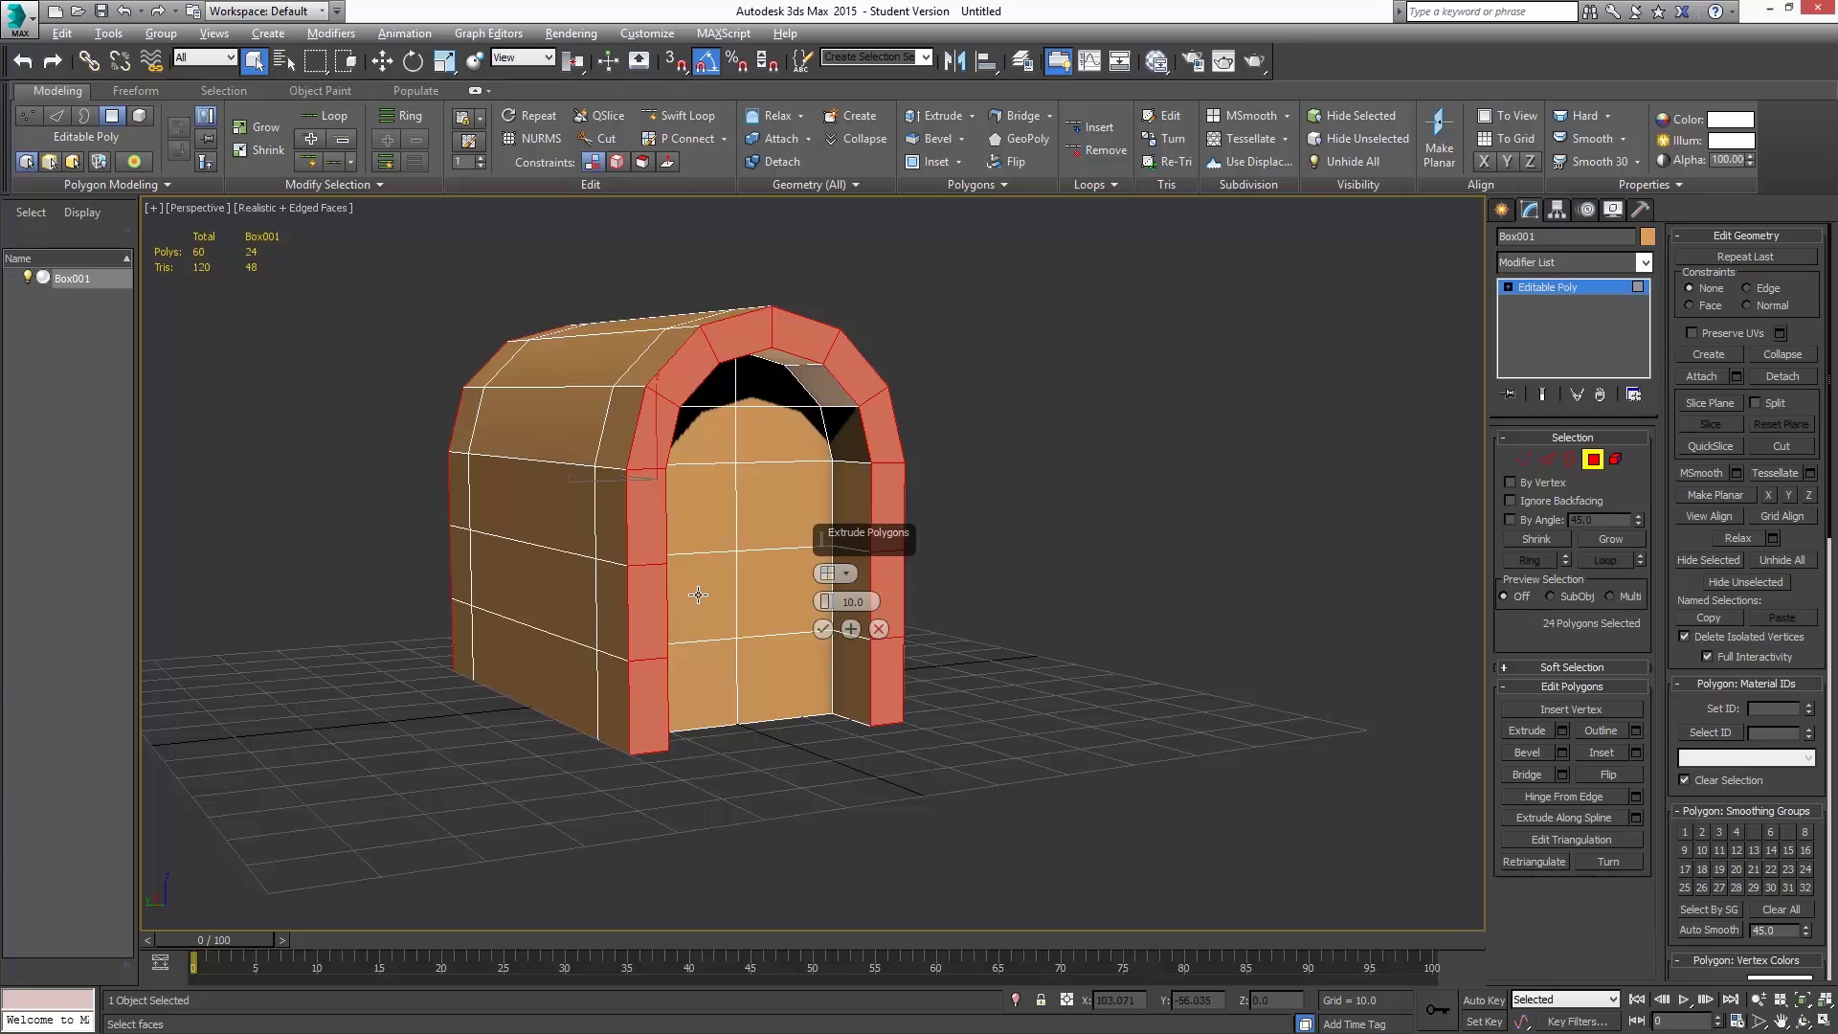
pyautogui.keyDown('alt'); pyautogui.moveTo(699, 600); pyautogui.dragTo(751, 595, button='middle'); pyautogui.keyUp('alt')
pyautogui.moveTo(829, 602); pyautogui.dragTo(830, 655)
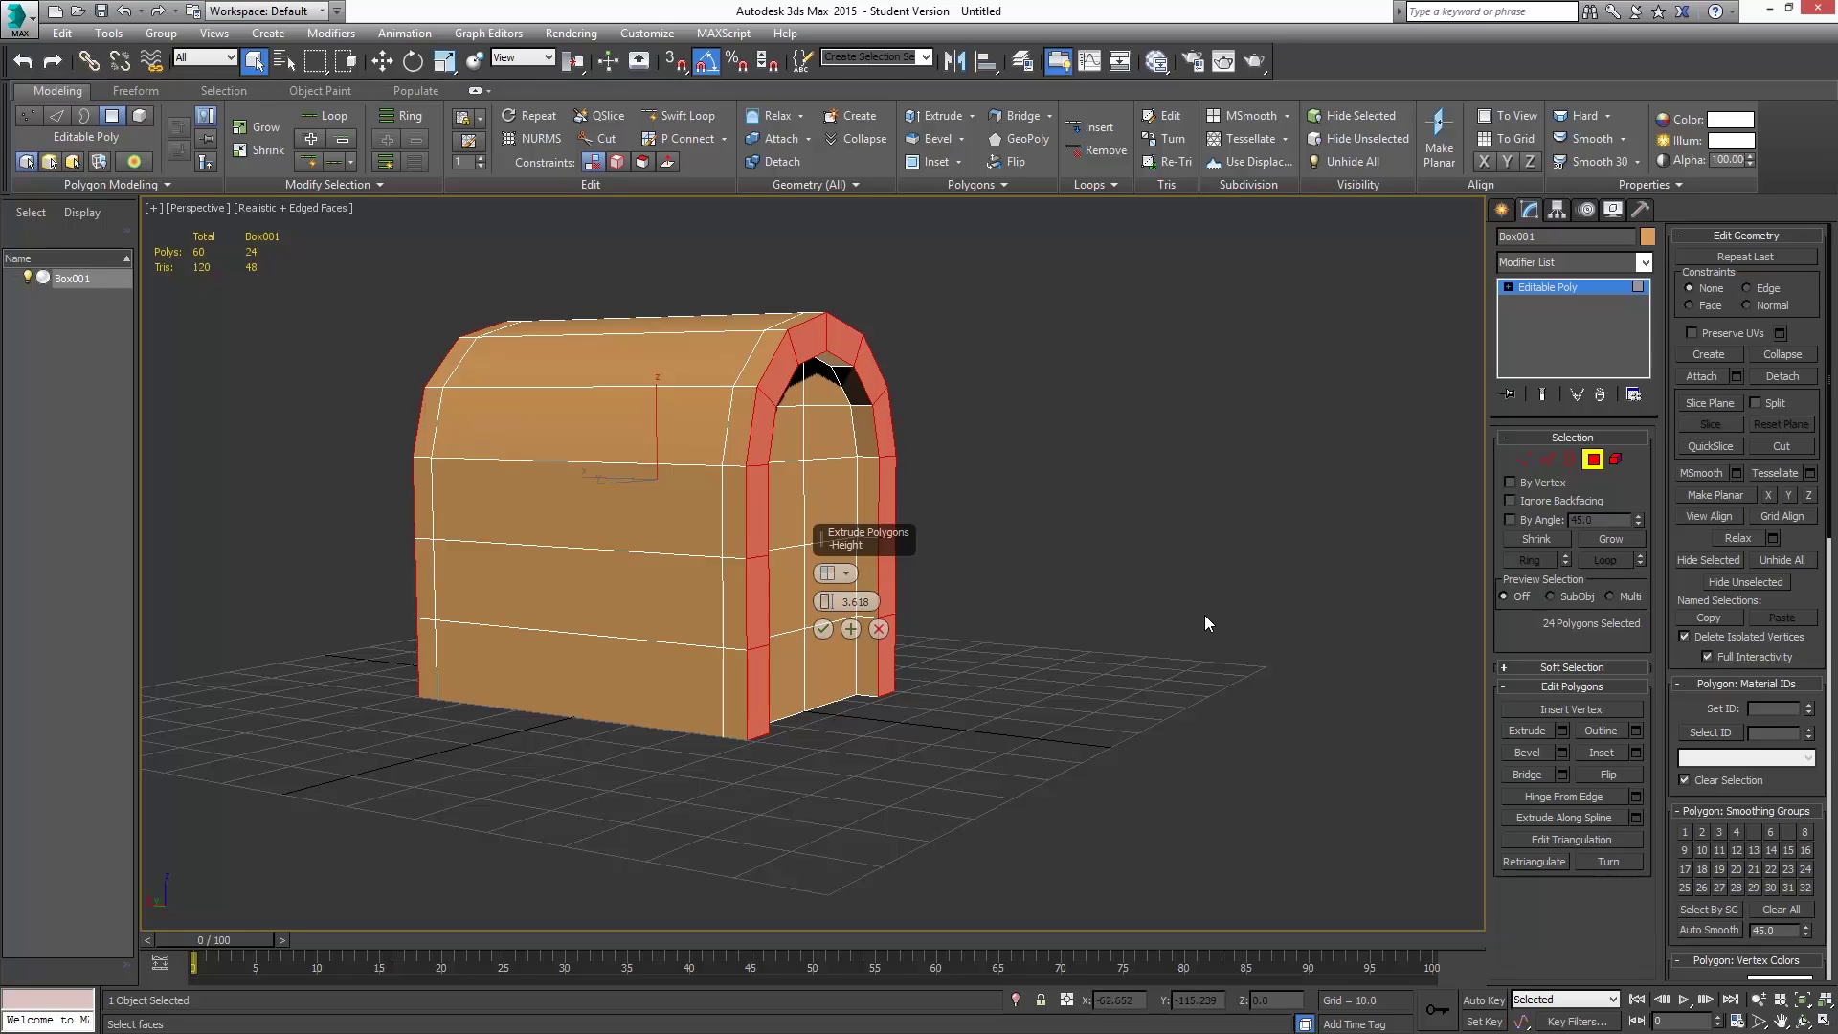
pyautogui.click(823, 628)
# - Move each of the two bottom rim polygons on the near end slightly outward along the X axis
pyautogui.click(889, 659)
pyautogui.click(389, 65)
pyautogui.moveTo(823, 648); pyautogui.dragTo(835, 650)
pyautogui.click(751, 695)
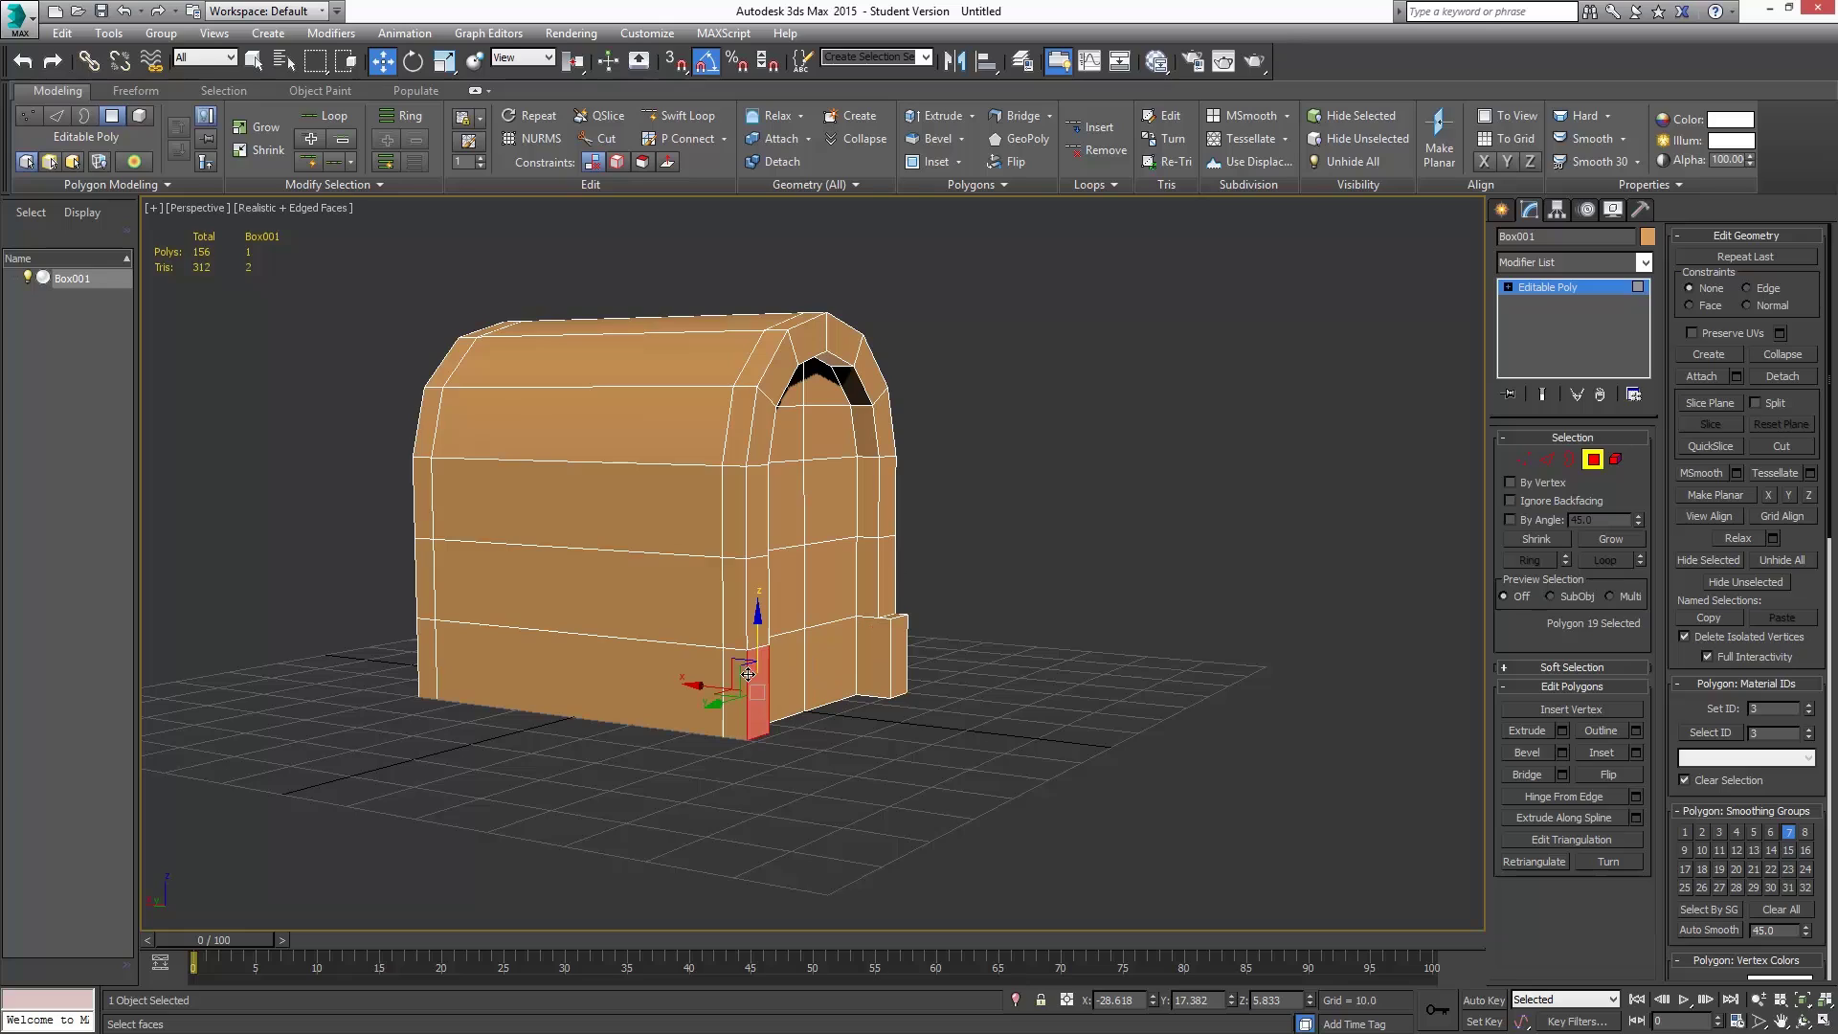
pyautogui.moveTo(707, 687); pyautogui.dragTo(721, 689)
# - Move the second-lowest pair of rim polygons on this end inward along X to about -28.011
pyautogui.click(753, 589)
pyautogui.keyDown('ctrl'); pyautogui.click(890, 577); pyautogui.keyUp('ctrl')
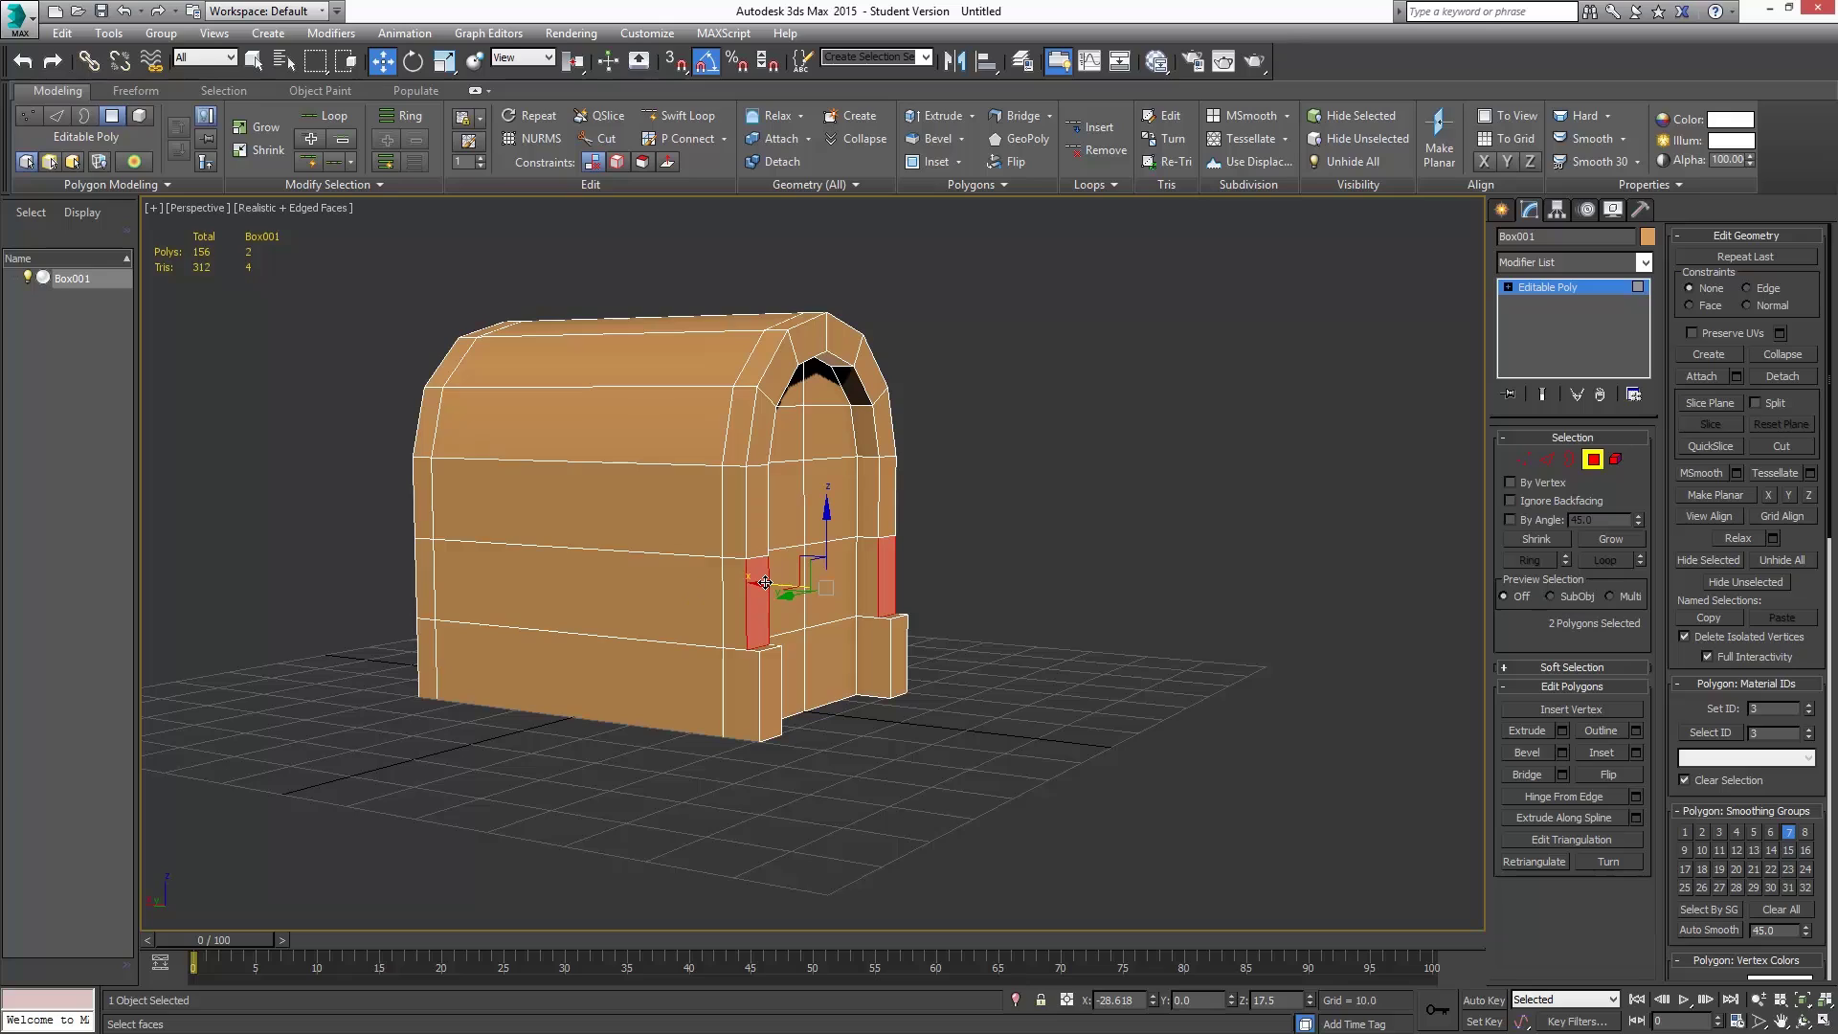
pyautogui.moveTo(765, 582); pyautogui.dragTo(760, 584)
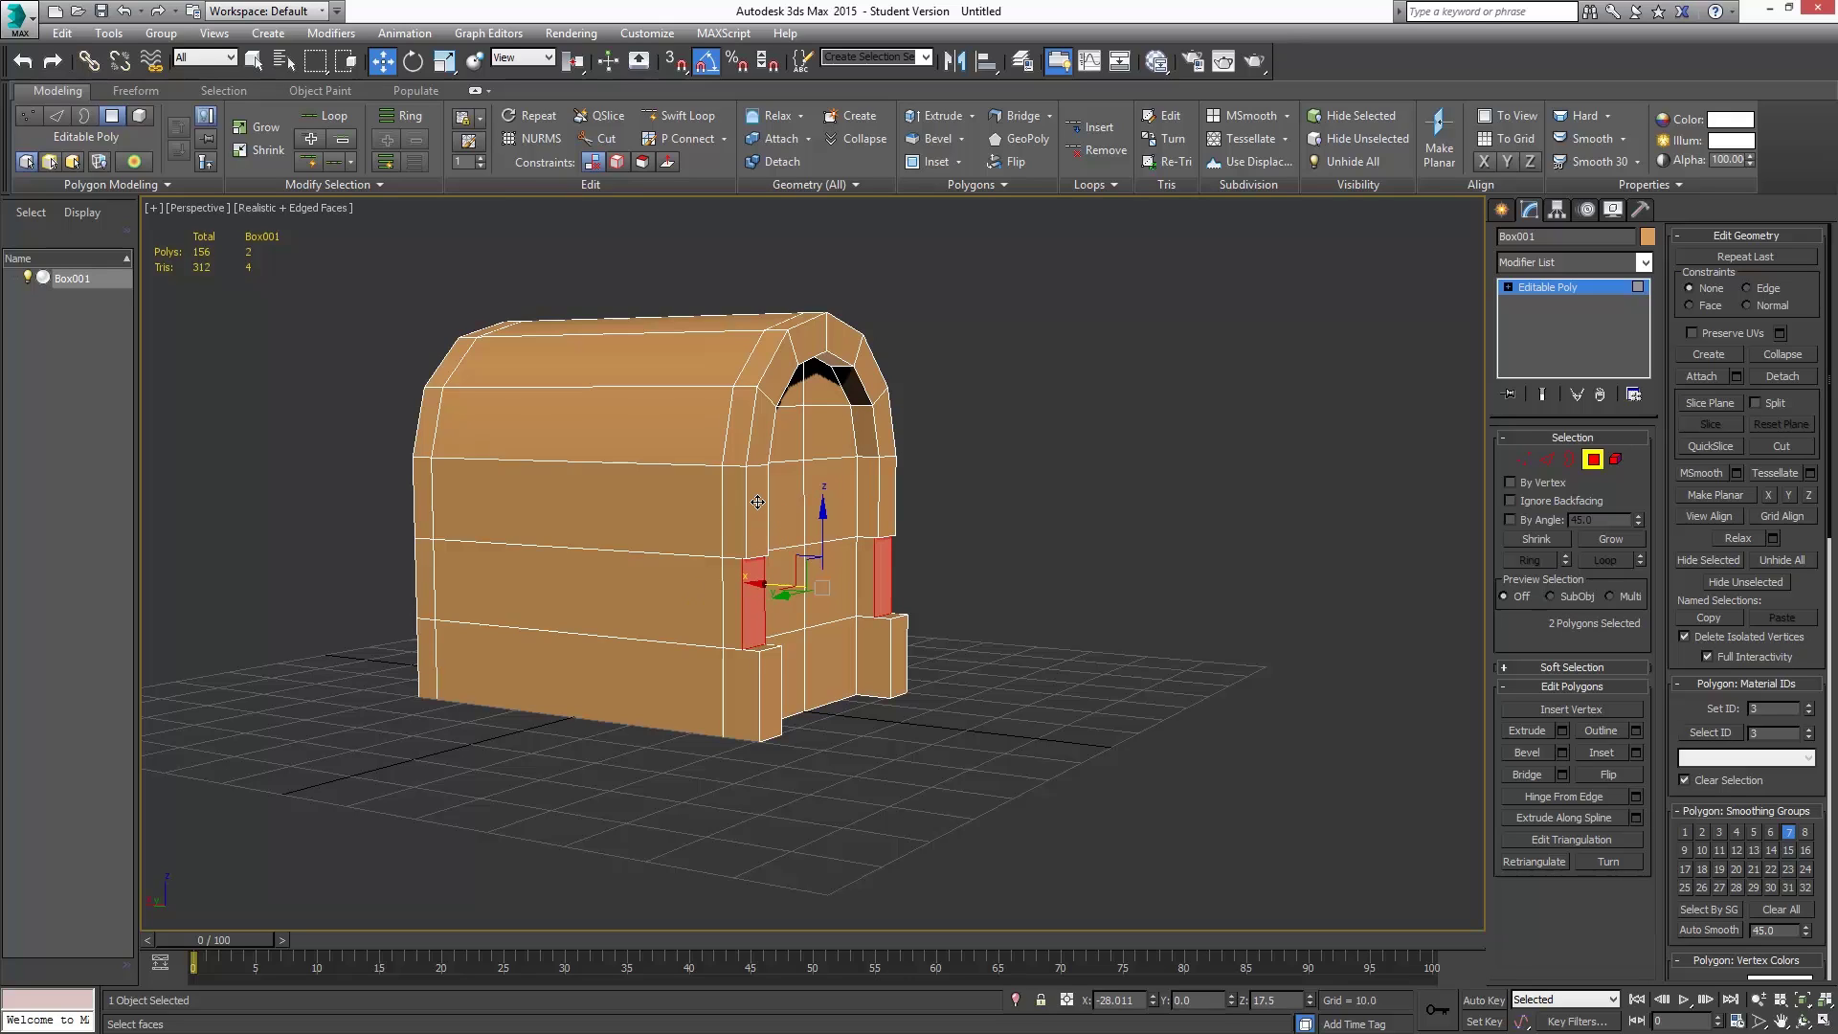
# - Move the third pair of rim polygons from the bottom outward along X to about -29.225
pyautogui.click(757, 502)
pyautogui.keyDown('ctrl'); pyautogui.click(886, 495); pyautogui.keyUp('ctrl')
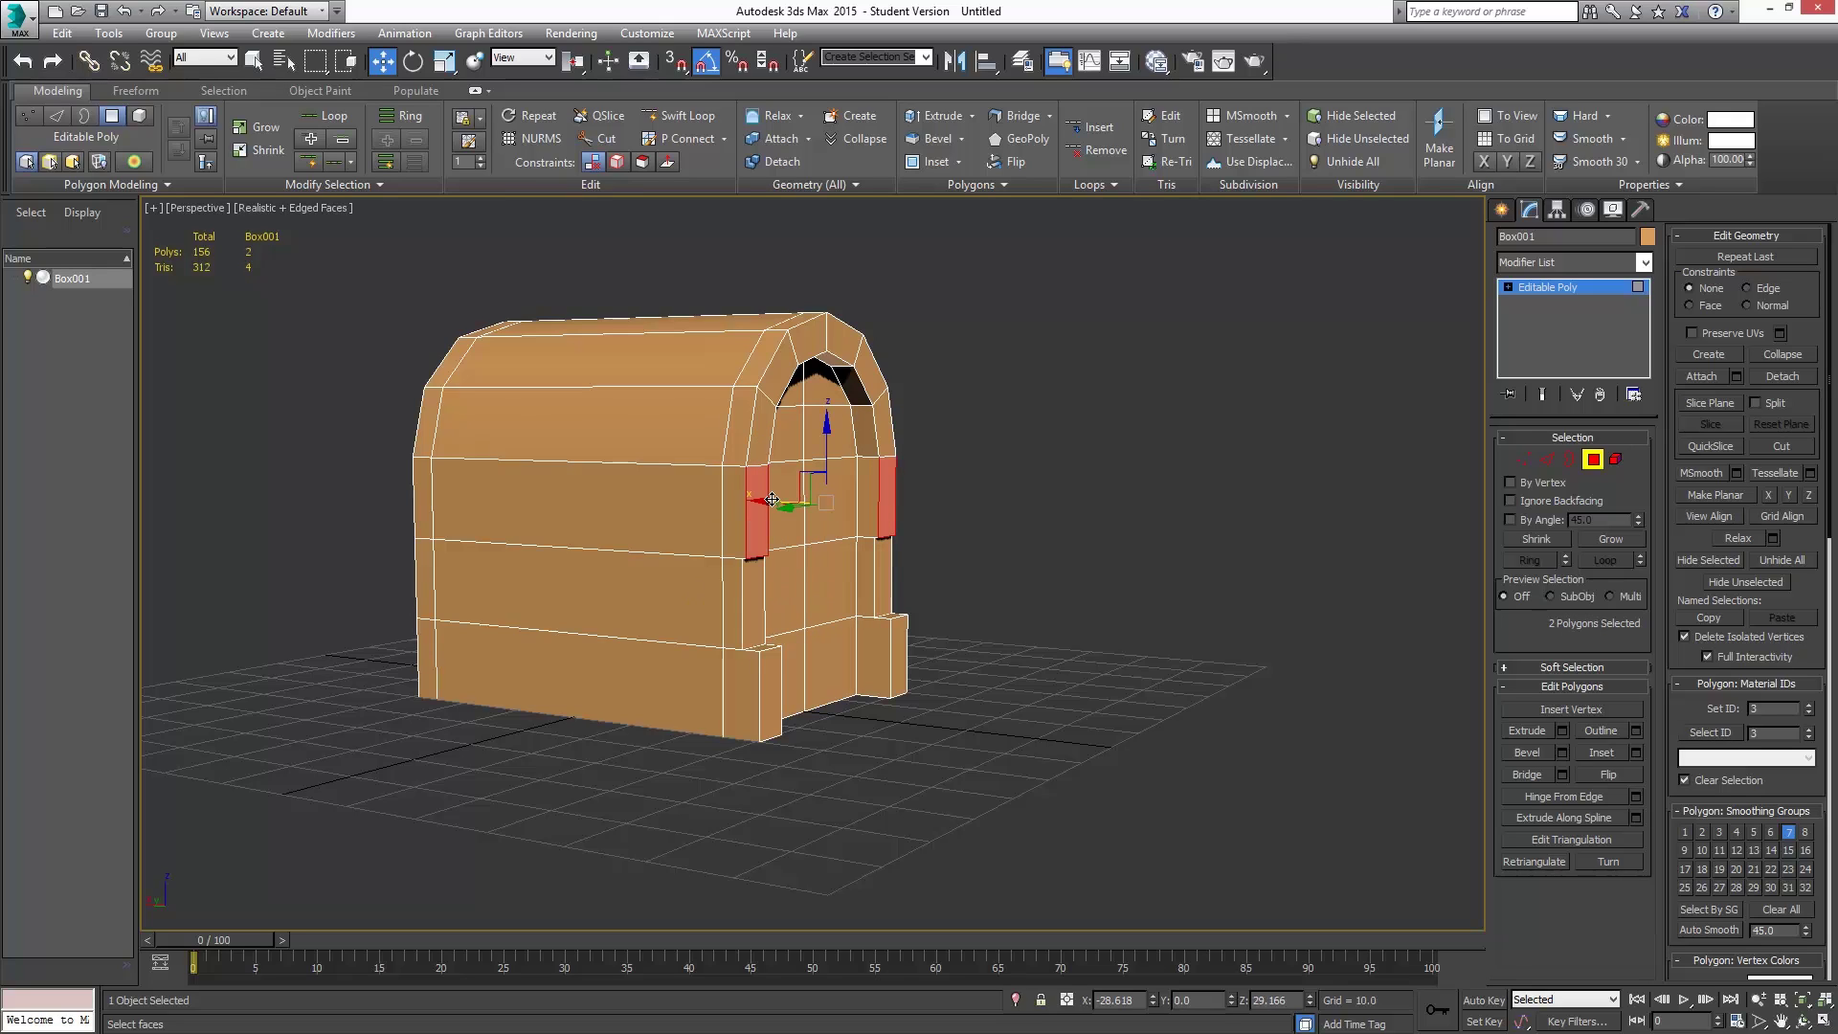
pyautogui.moveTo(774, 499); pyautogui.dragTo(768, 499)
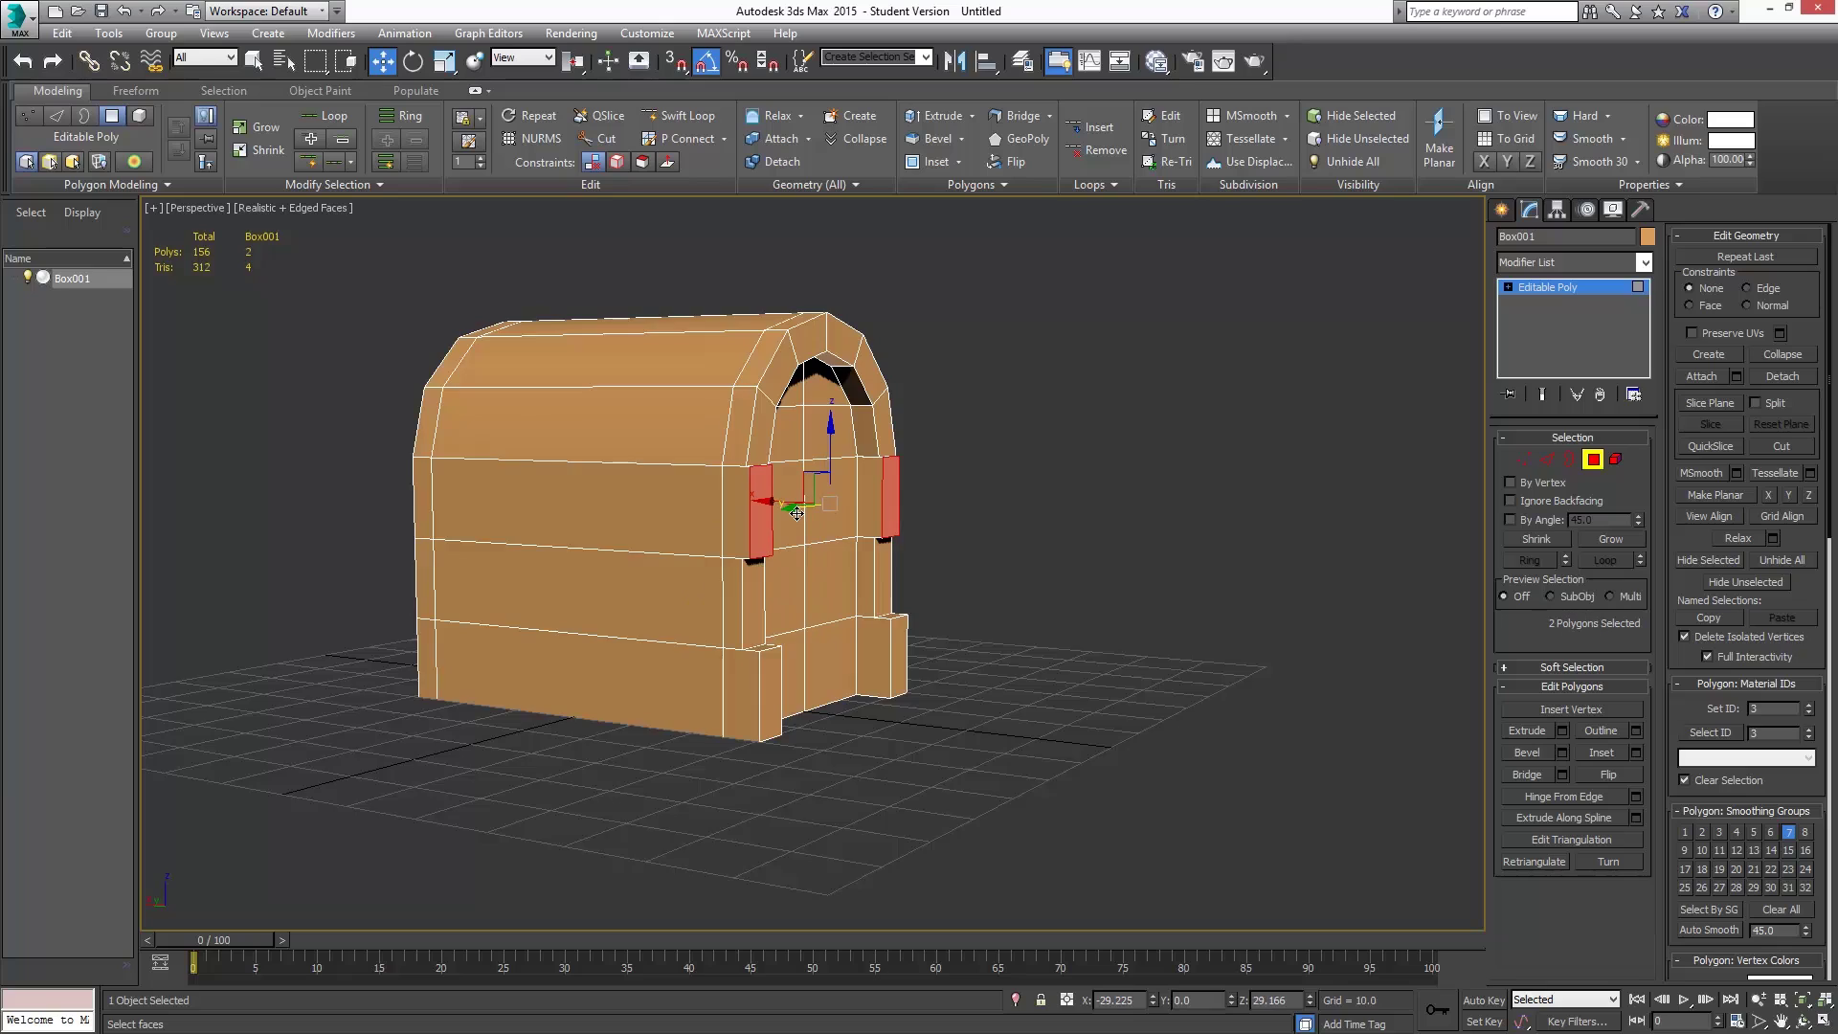
# - Move the fourth pair of rim polygons from the bottom on this end inward along X
pyautogui.keyDown('alt'); pyautogui.moveTo(794, 536); pyautogui.dragTo(819, 531, button='middle'); pyautogui.keyUp('alt')
pyautogui.click(783, 445)
pyautogui.keyDown('ctrl'); pyautogui.click(858, 406); pyautogui.keyUp('ctrl')
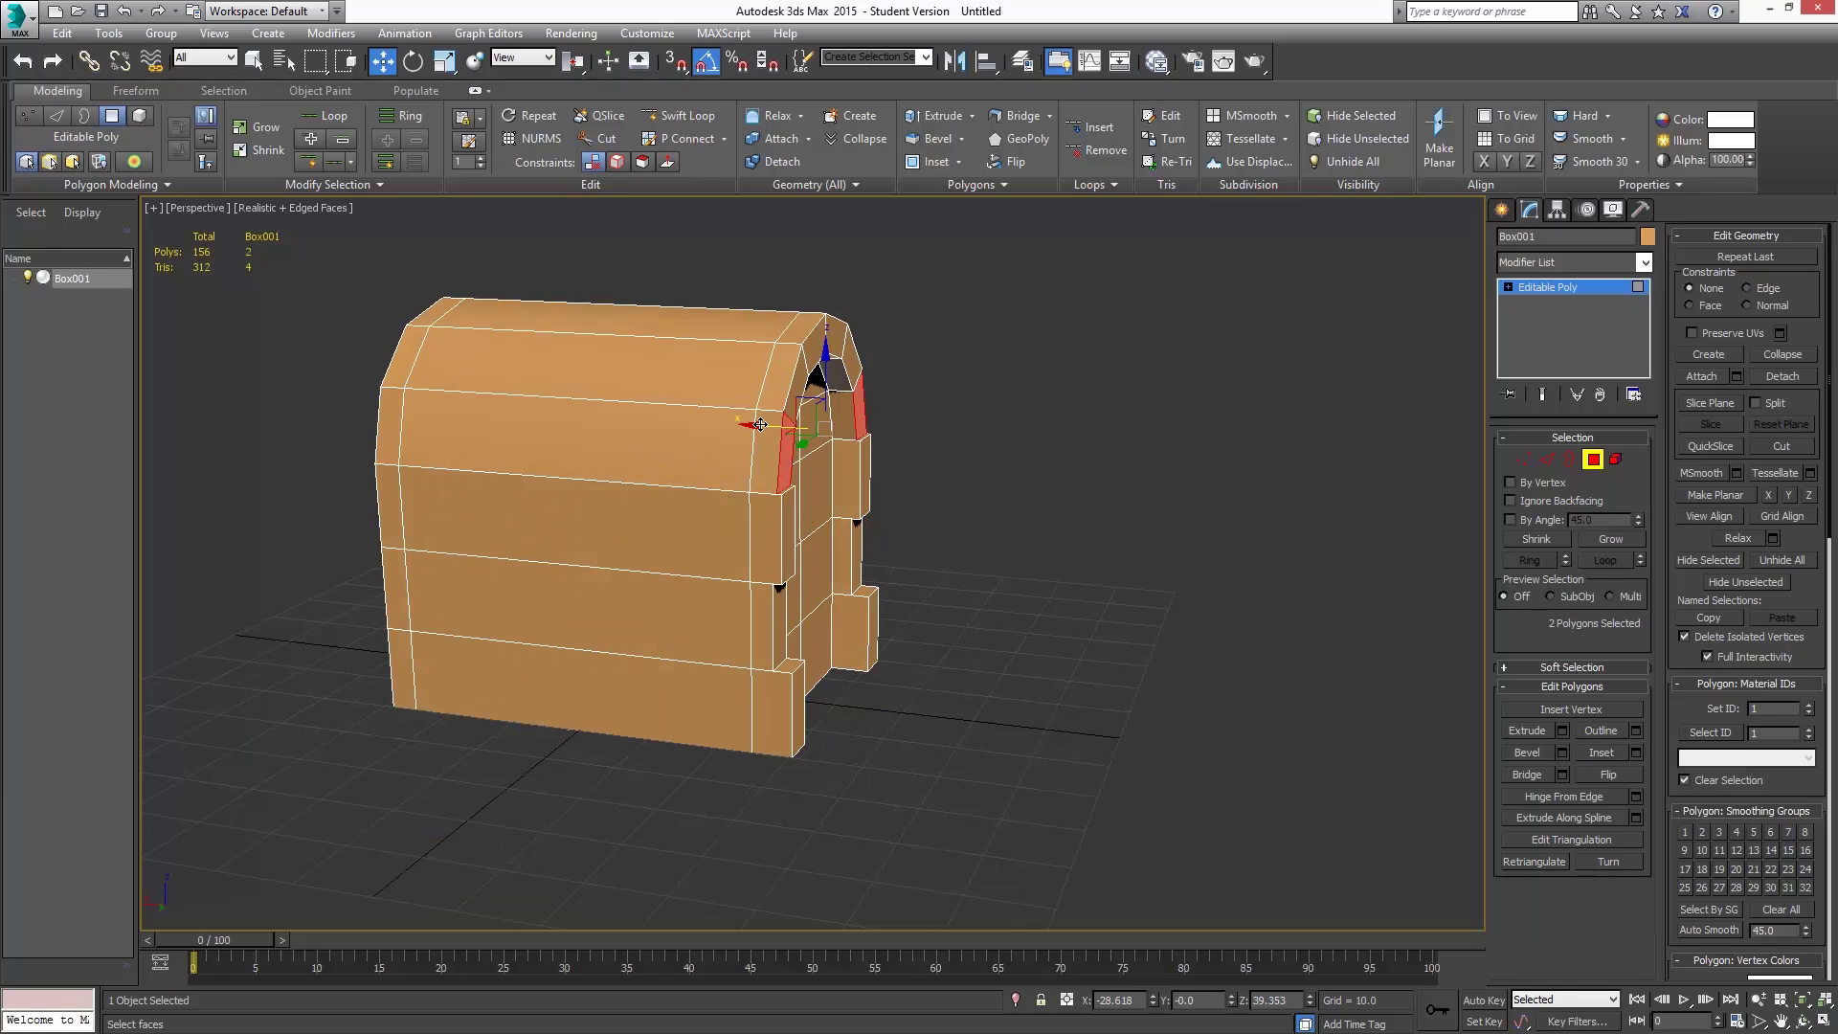
pyautogui.moveTo(760, 424); pyautogui.dragTo(753, 425)
# - Offset the two topmost rim polygons of this end's arch individually along the X axis
pyautogui.click(818, 341)
pyautogui.moveTo(758, 347); pyautogui.dragTo(752, 349)
pyautogui.click(833, 337)
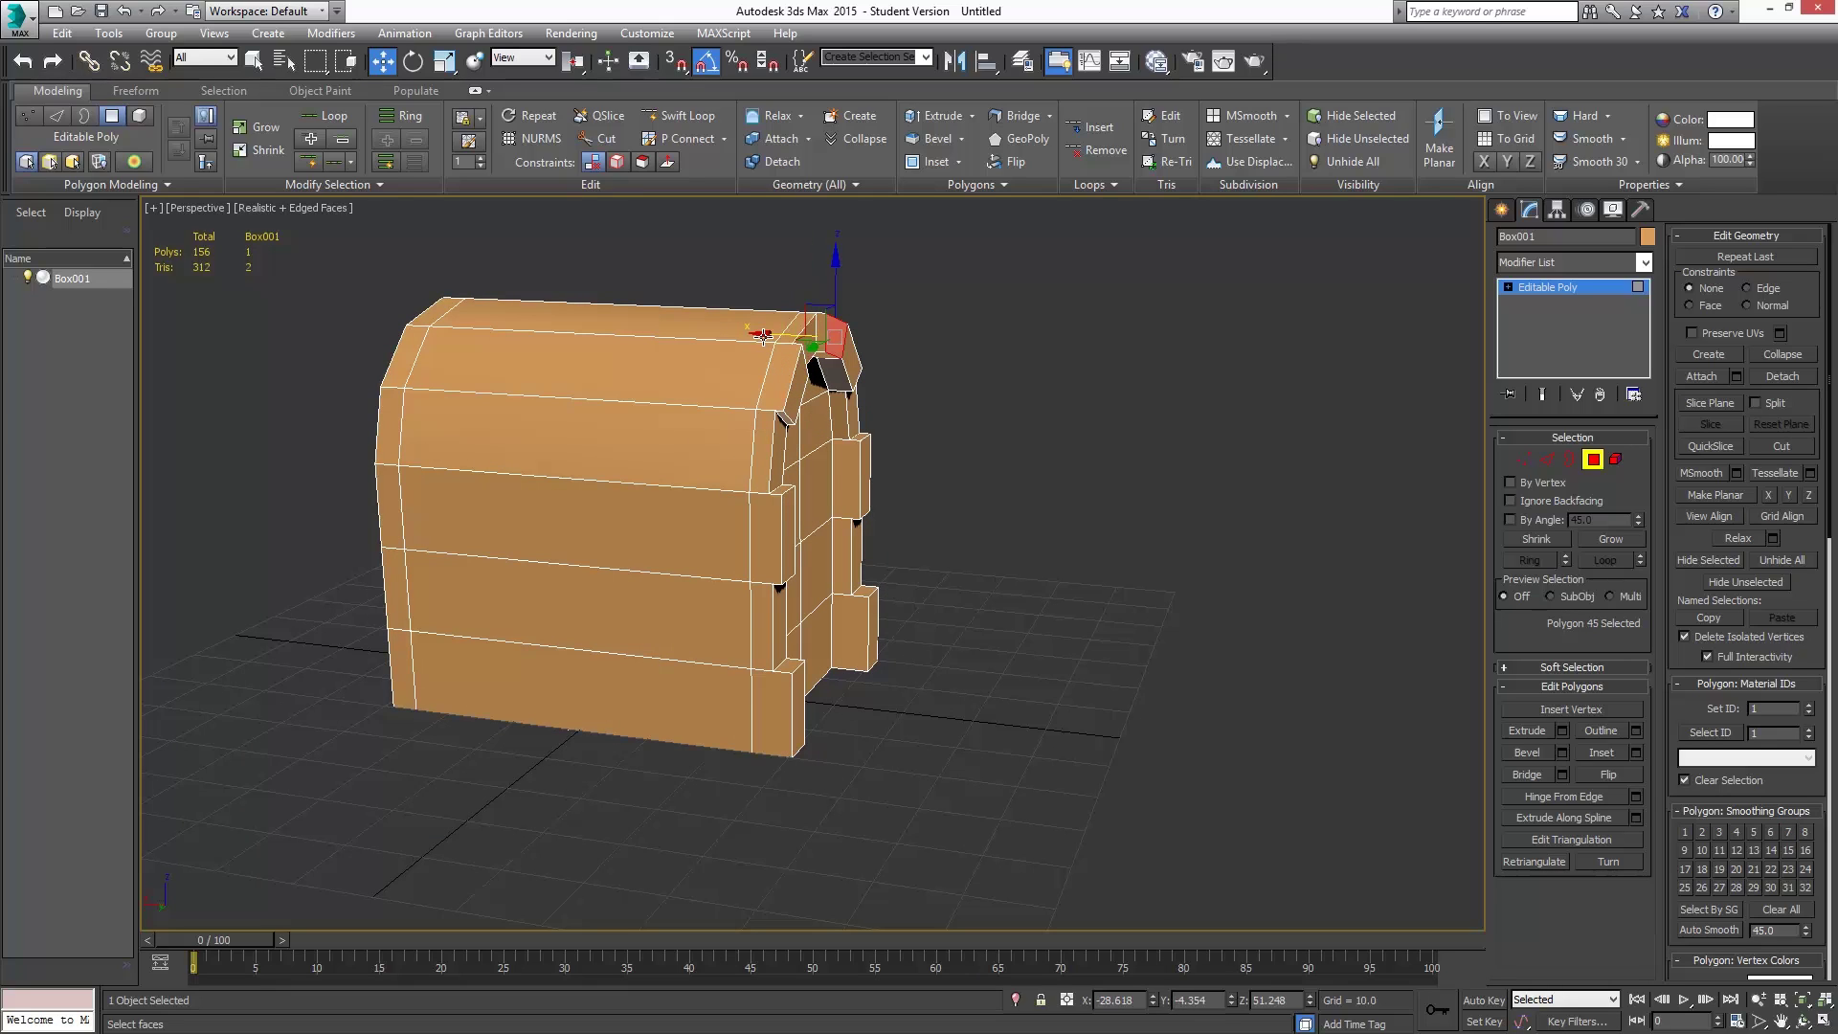
pyautogui.moveTo(769, 334); pyautogui.dragTo(761, 335)
# - Move the bottom pair of rim polygons on the opposite end outward along X
pyautogui.keyDown('alt'); pyautogui.moveTo(881, 463); pyautogui.dragTo(707, 508, button='middle'); pyautogui.keyUp('alt')
pyautogui.keyDown('alt'); pyautogui.moveTo(1045, 498); pyautogui.dragTo(943, 448, button='middle'); pyautogui.keyUp('alt')
pyautogui.click(1038, 640)
pyautogui.keyDown('ctrl'); pyautogui.click(1145, 569); pyautogui.keyUp('ctrl')
pyautogui.moveTo(1154, 625); pyautogui.dragTo(1172, 627)
# - Stagger the second- and third-lowest rim polygons on this end individually along X so neighbouring planks differ in depth
pyautogui.click(1031, 548)
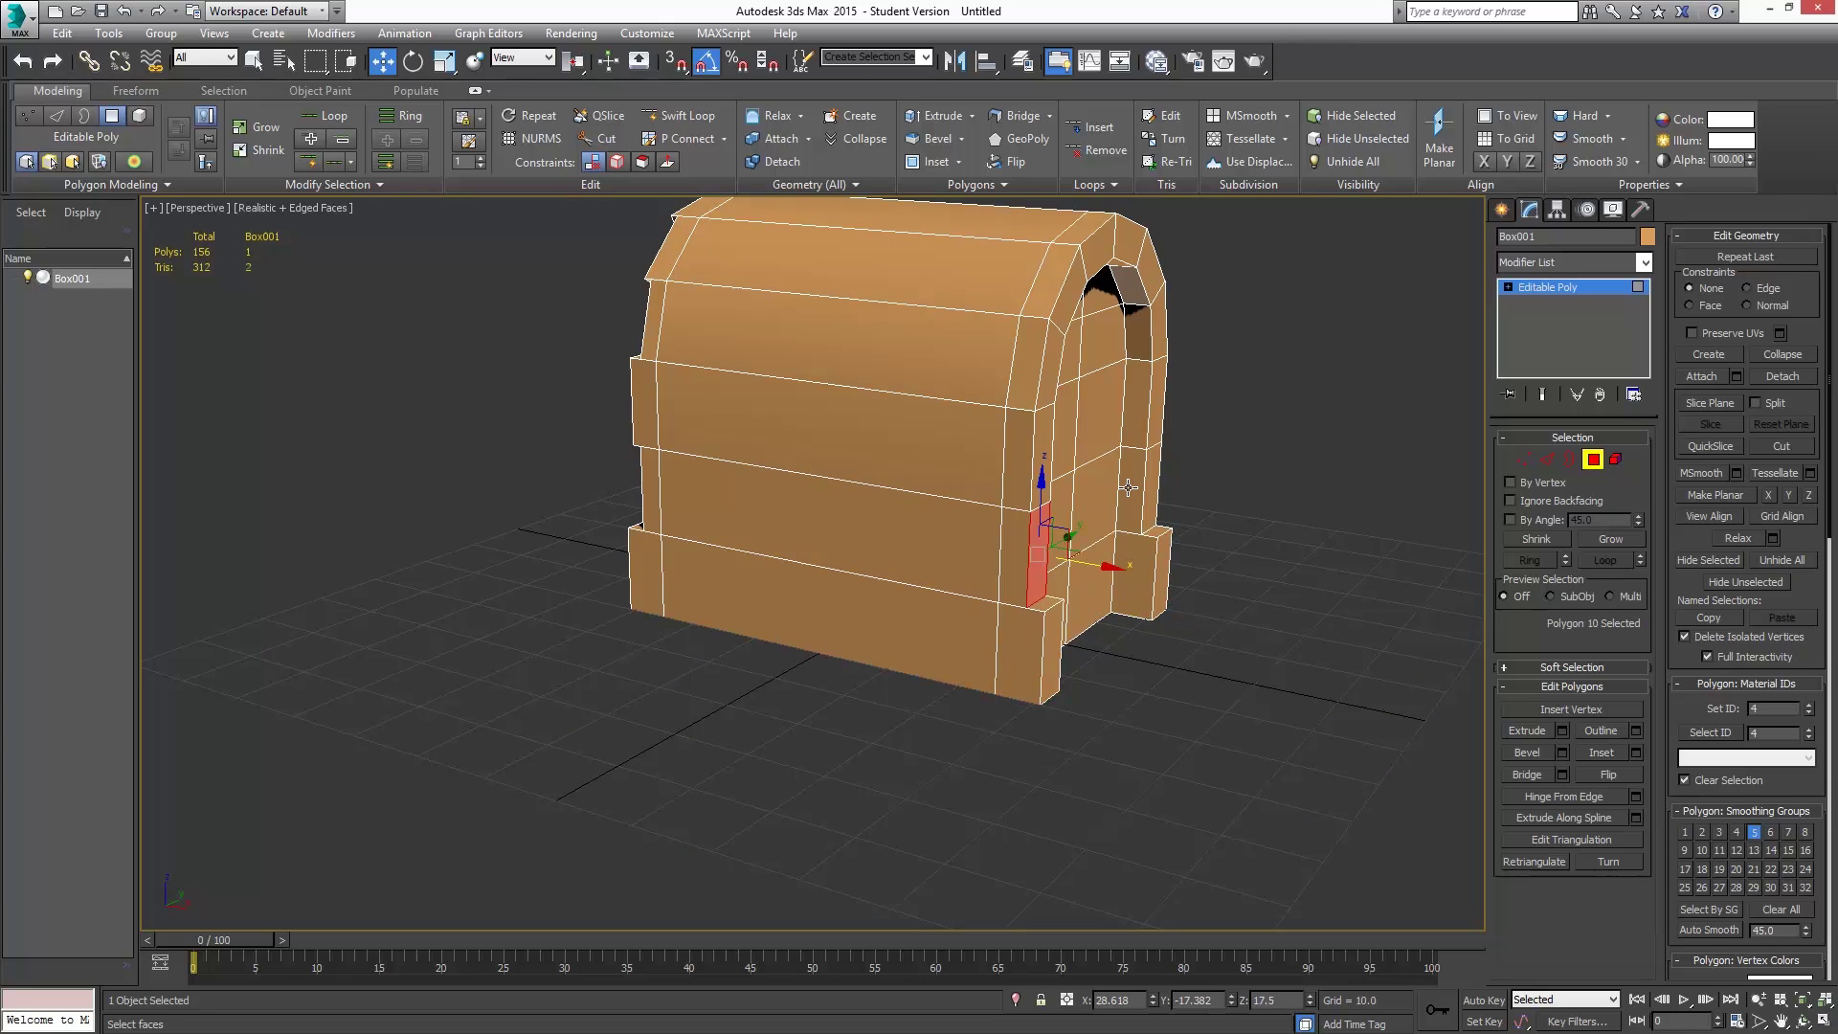
pyautogui.moveTo(1093, 568); pyautogui.dragTo(1105, 569)
pyautogui.click(1147, 481)
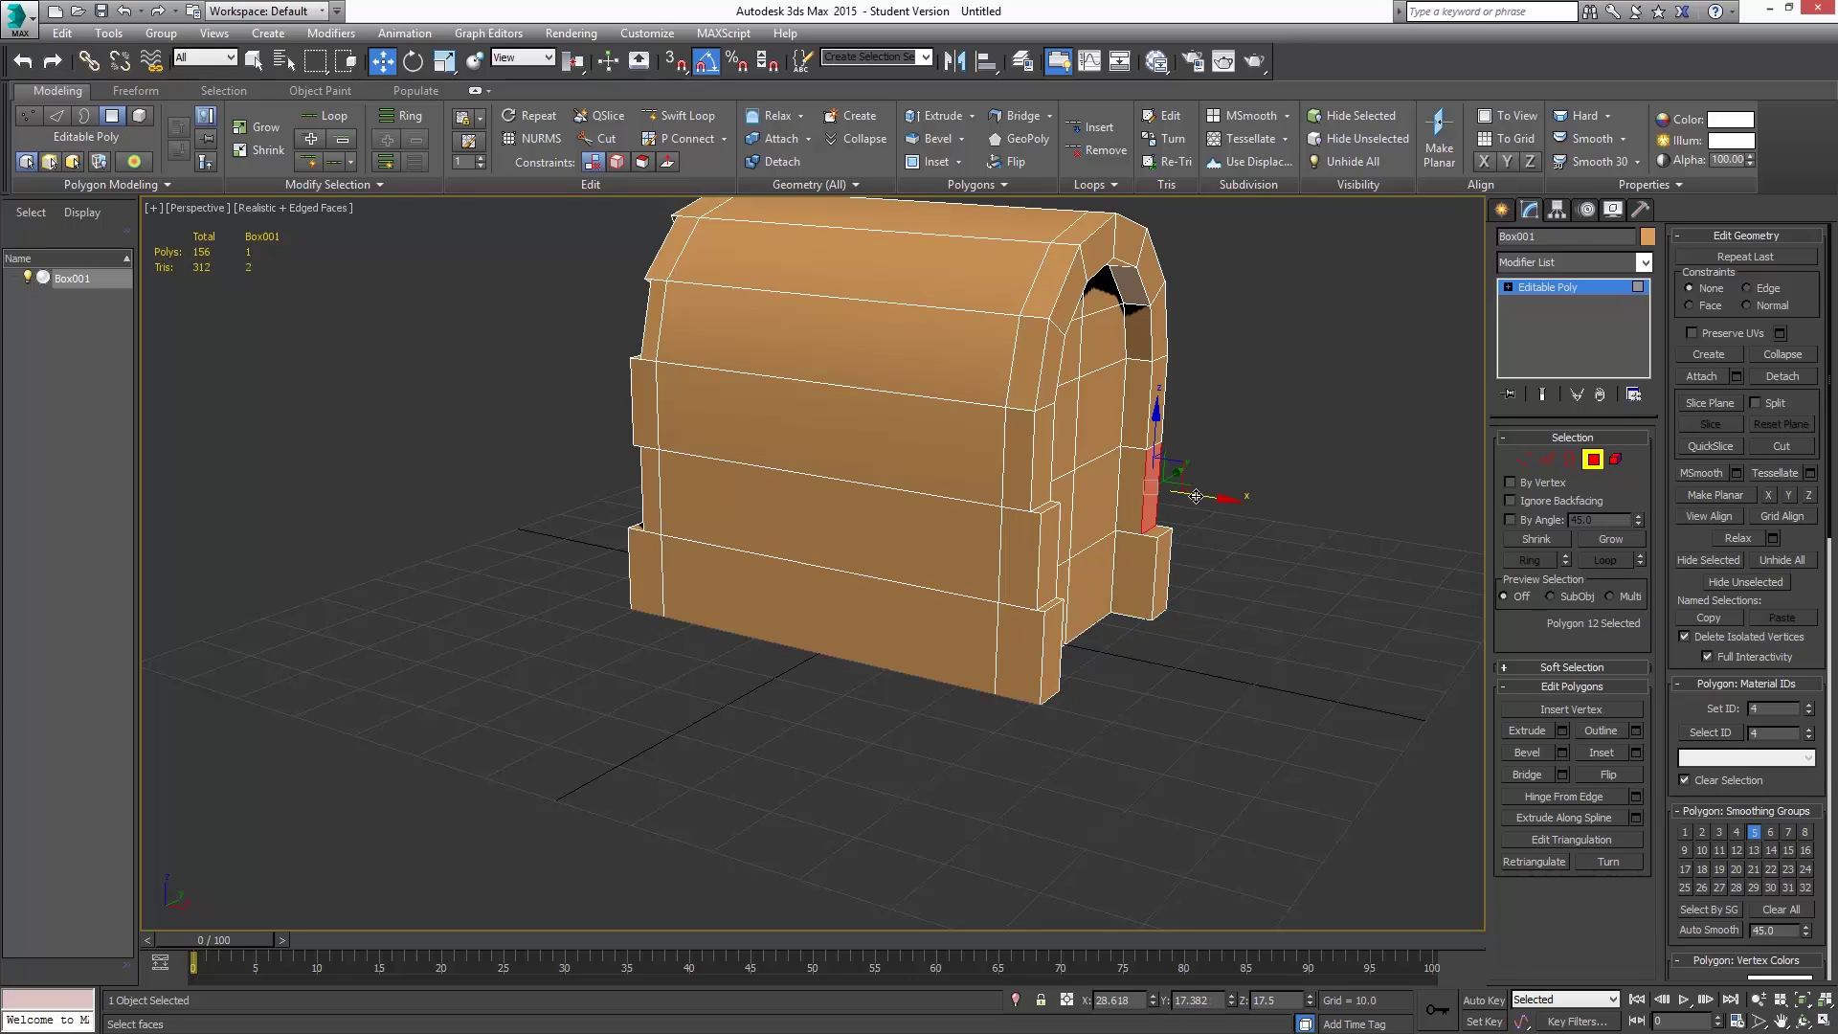
pyautogui.click(1154, 402)
pyautogui.moveTo(1216, 410); pyautogui.dragTo(1231, 411)
# - Move the fourth-row rim polygons inward along X to about 27.314 and offset the arch-top polygons individually along X
pyautogui.click(1046, 368)
pyautogui.moveTo(1100, 371); pyautogui.dragTo(1089, 373)
pyautogui.click(1160, 323)
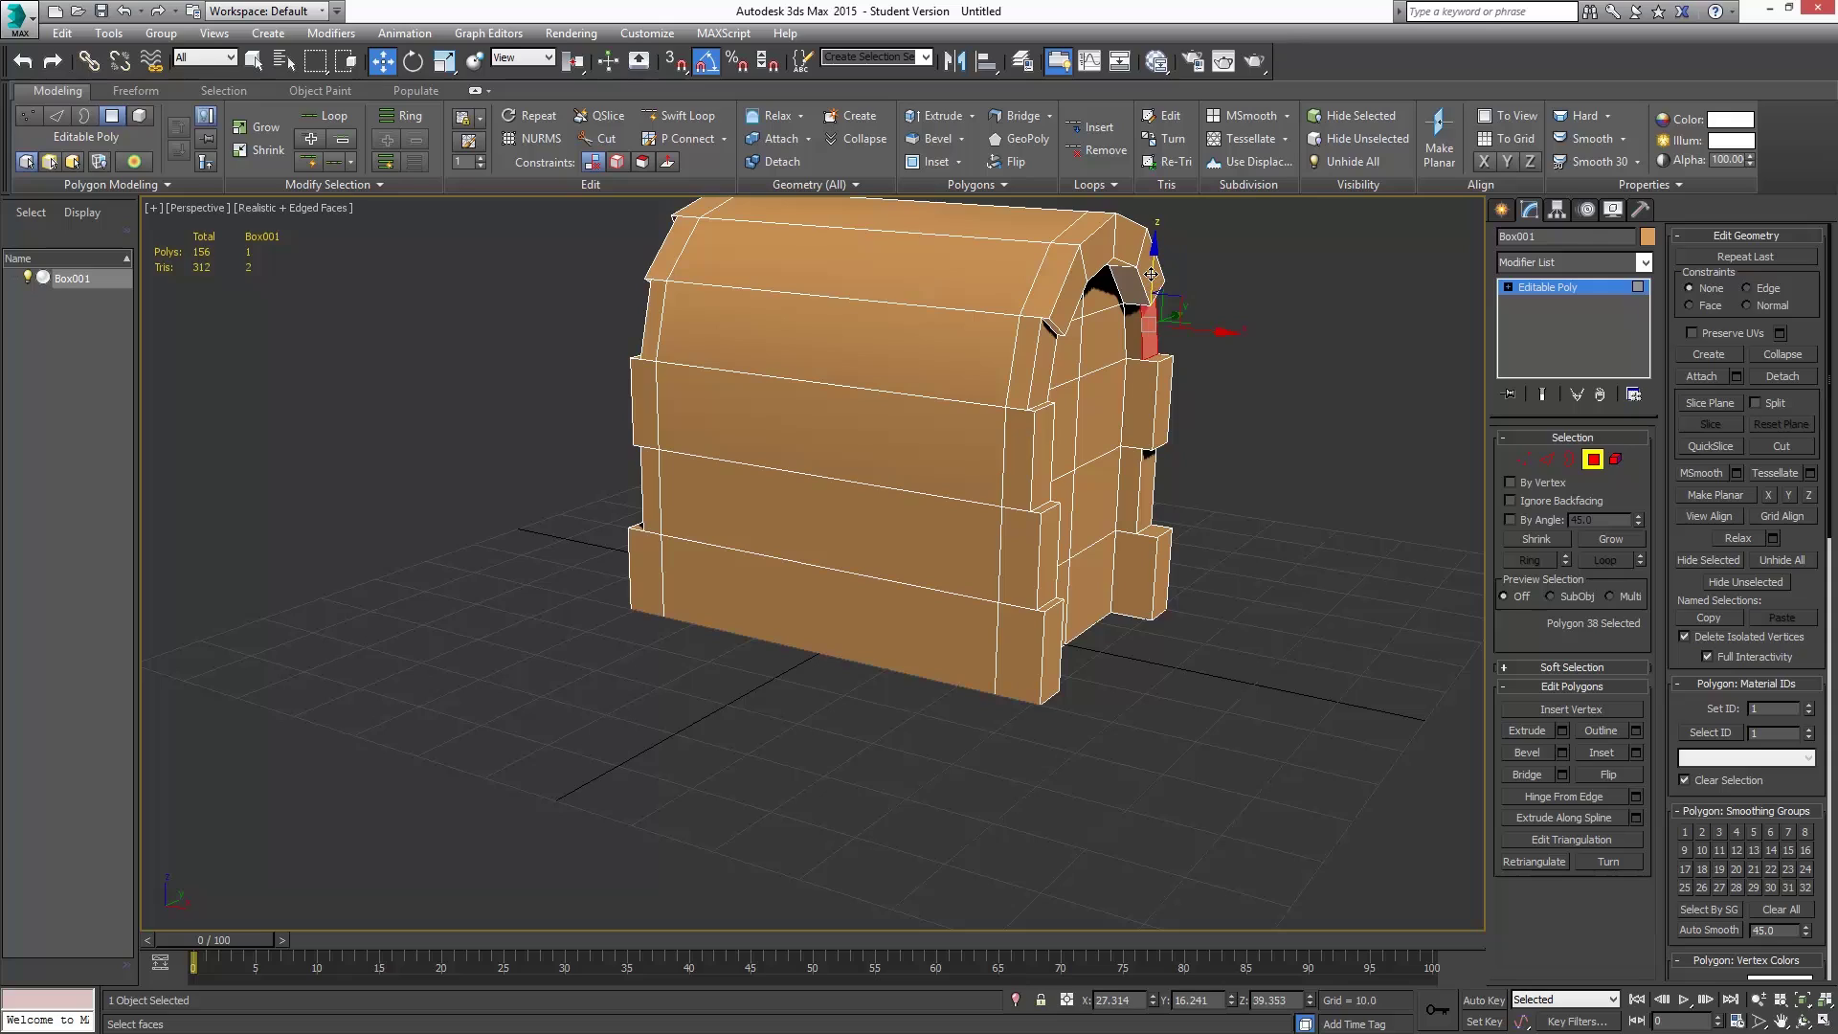
pyautogui.click(1152, 268)
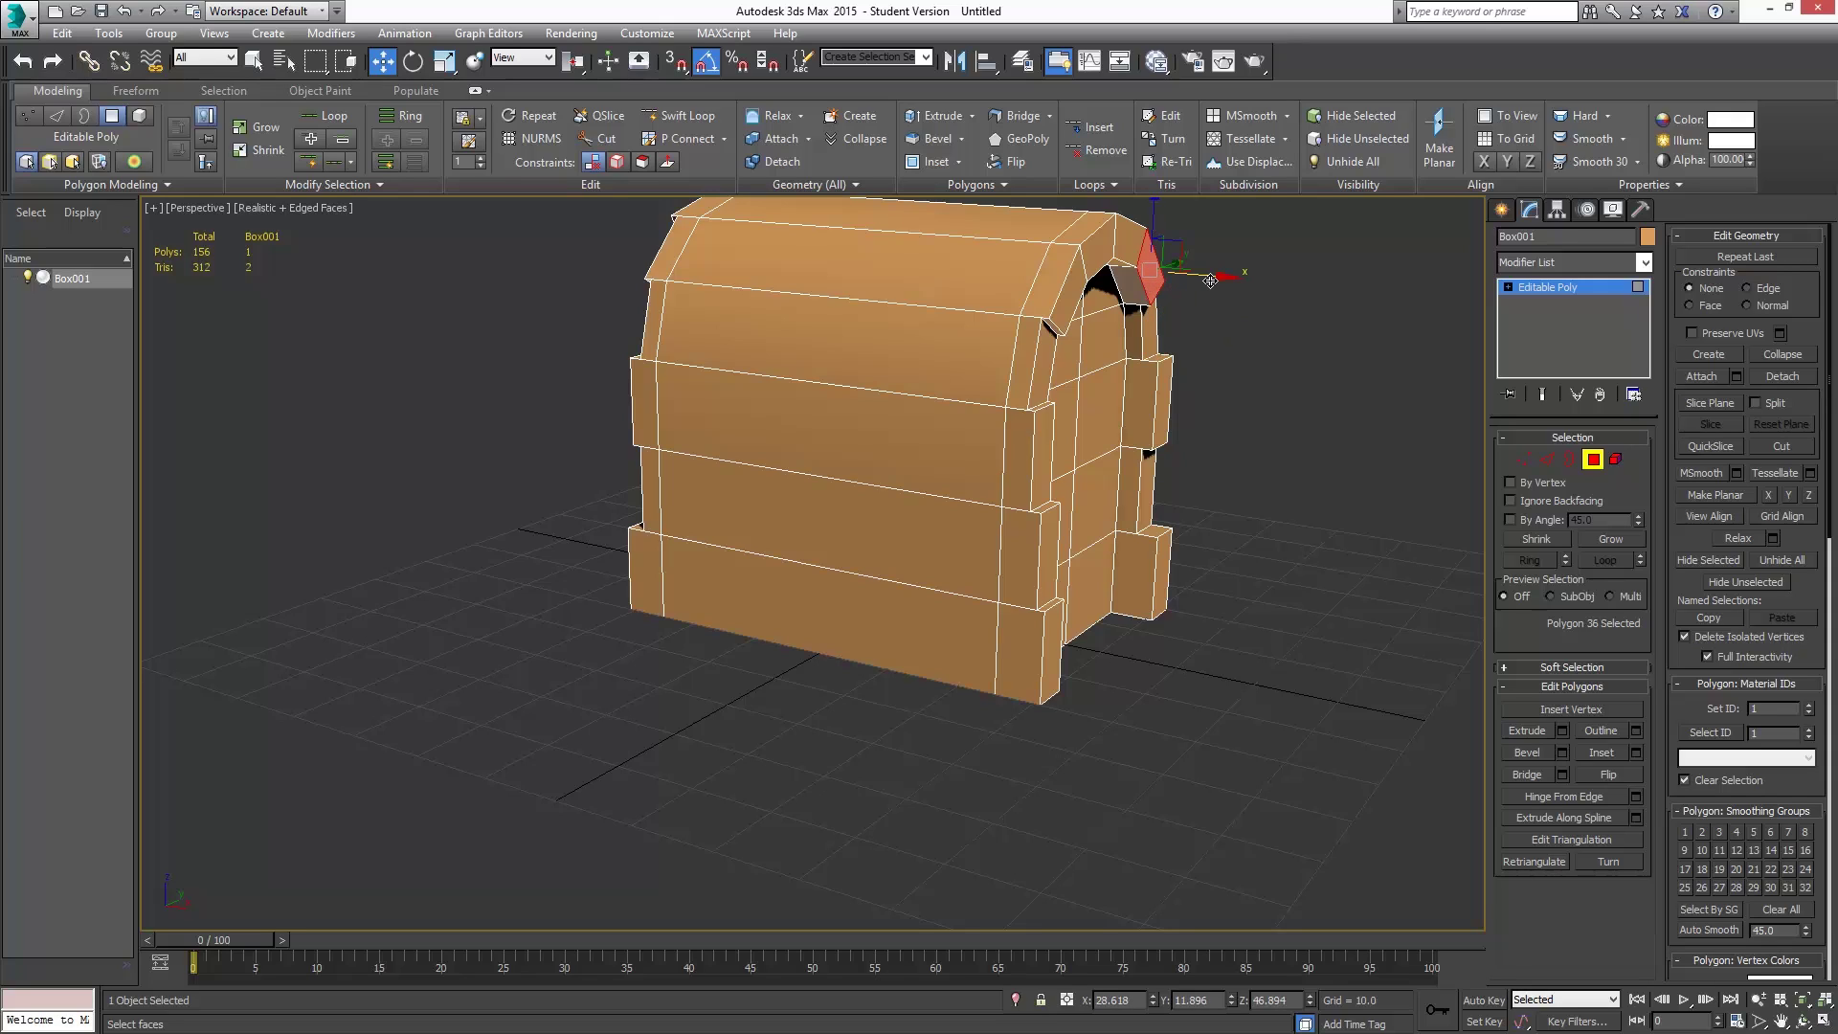
pyautogui.moveTo(1211, 281); pyautogui.dragTo(1162, 252)
pyautogui.click(1097, 255)
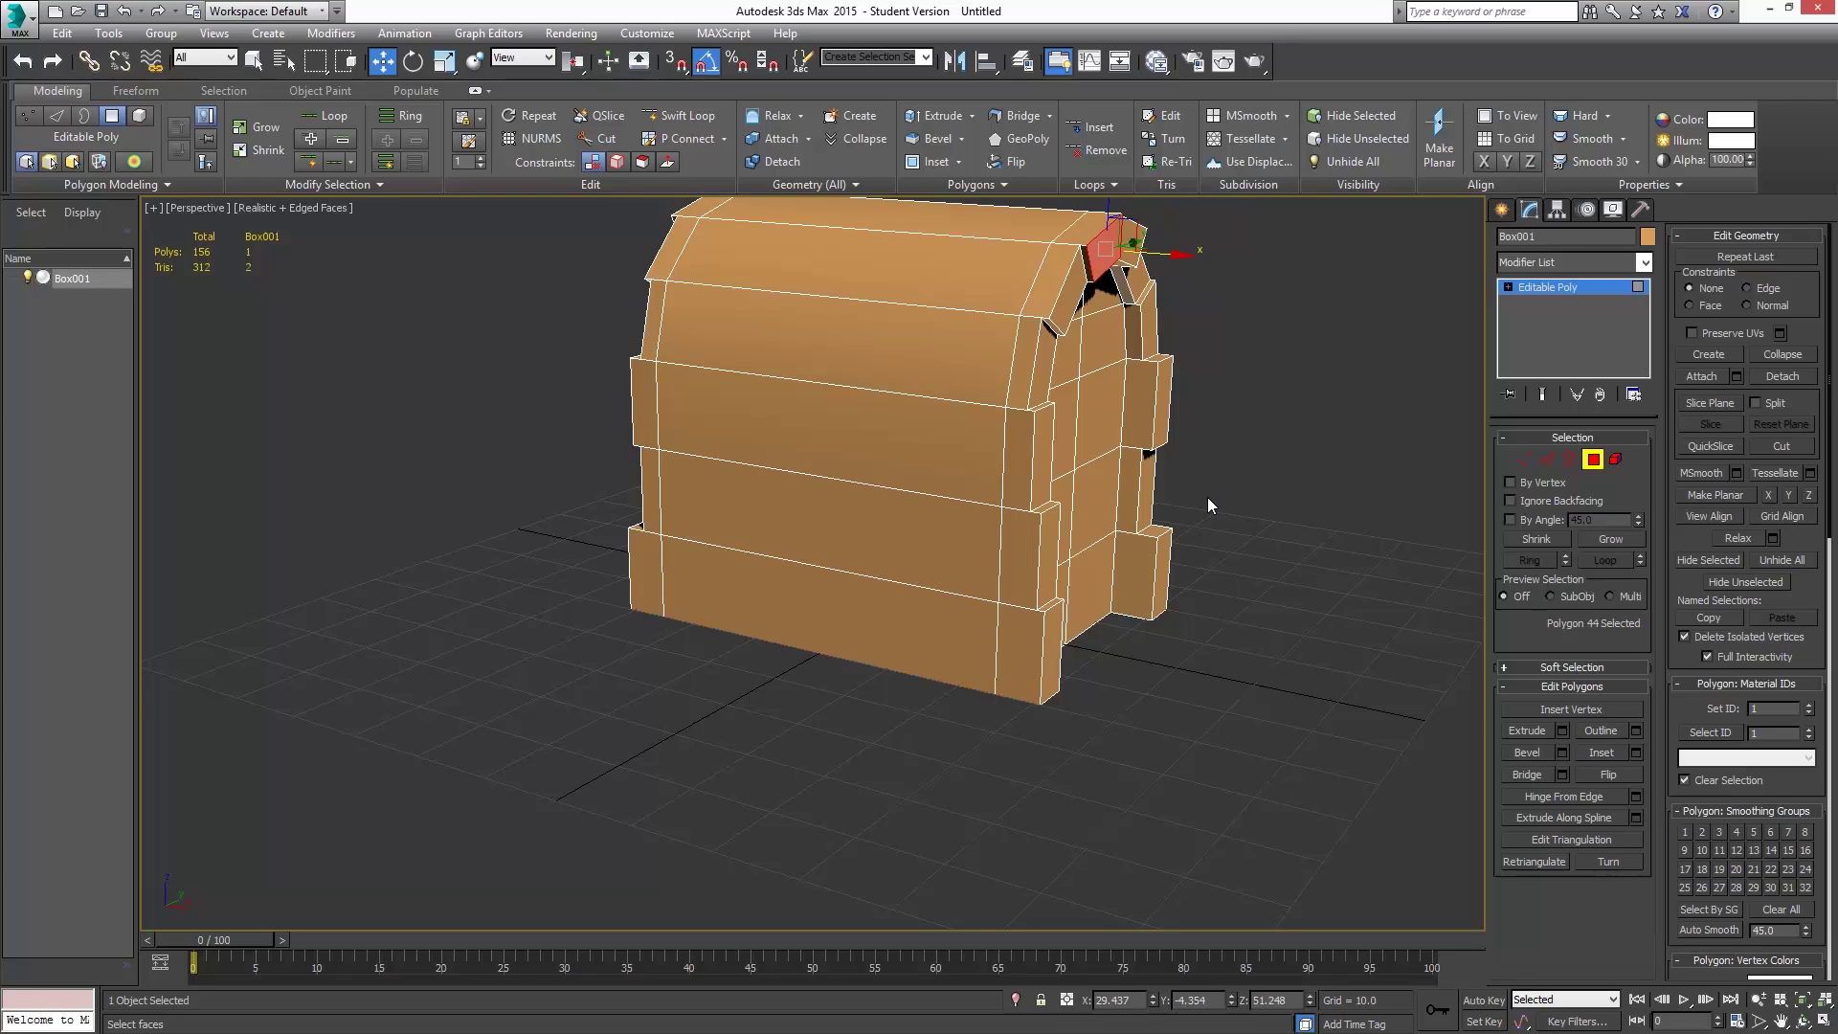
# - At Edge level, move the facing edges of the three lowest far-side rim planks apart along Z to open gaps
pyautogui.keyDown('alt'); pyautogui.moveTo(1208, 497); pyautogui.dragTo(1157, 525, button='middle'); pyautogui.keyUp('alt')
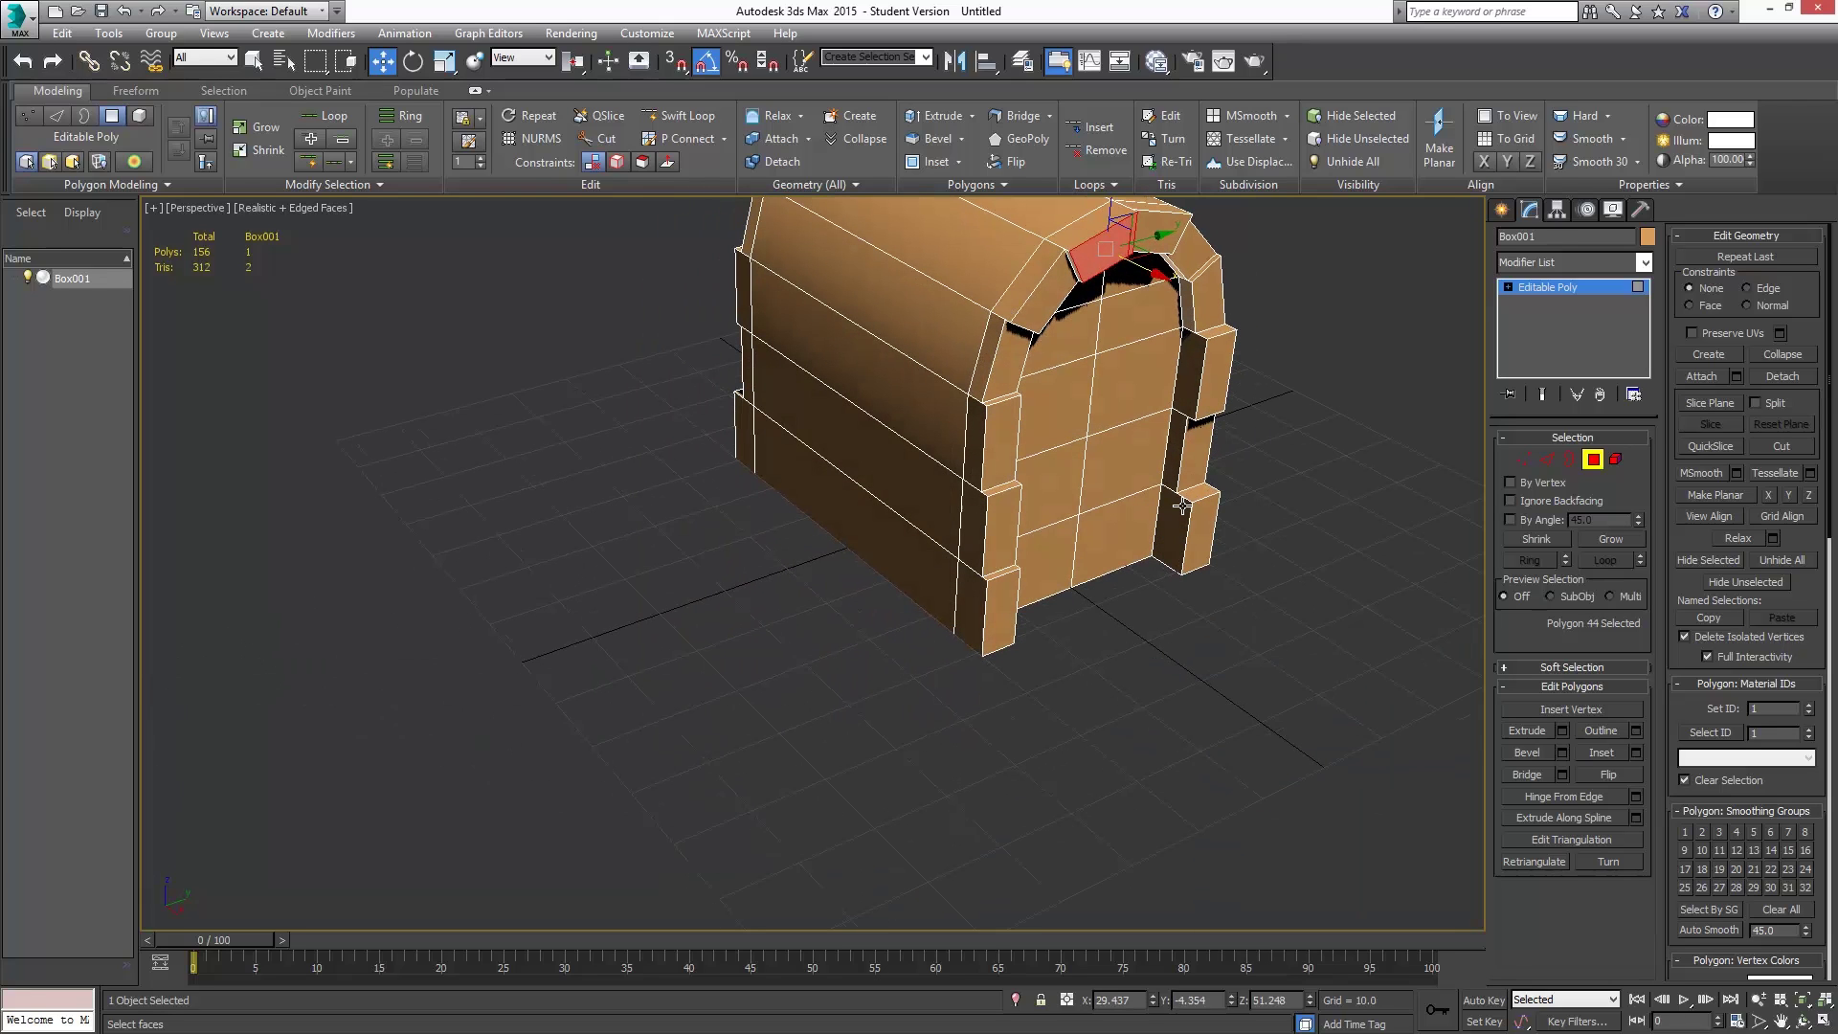
pyautogui.click(1548, 459)
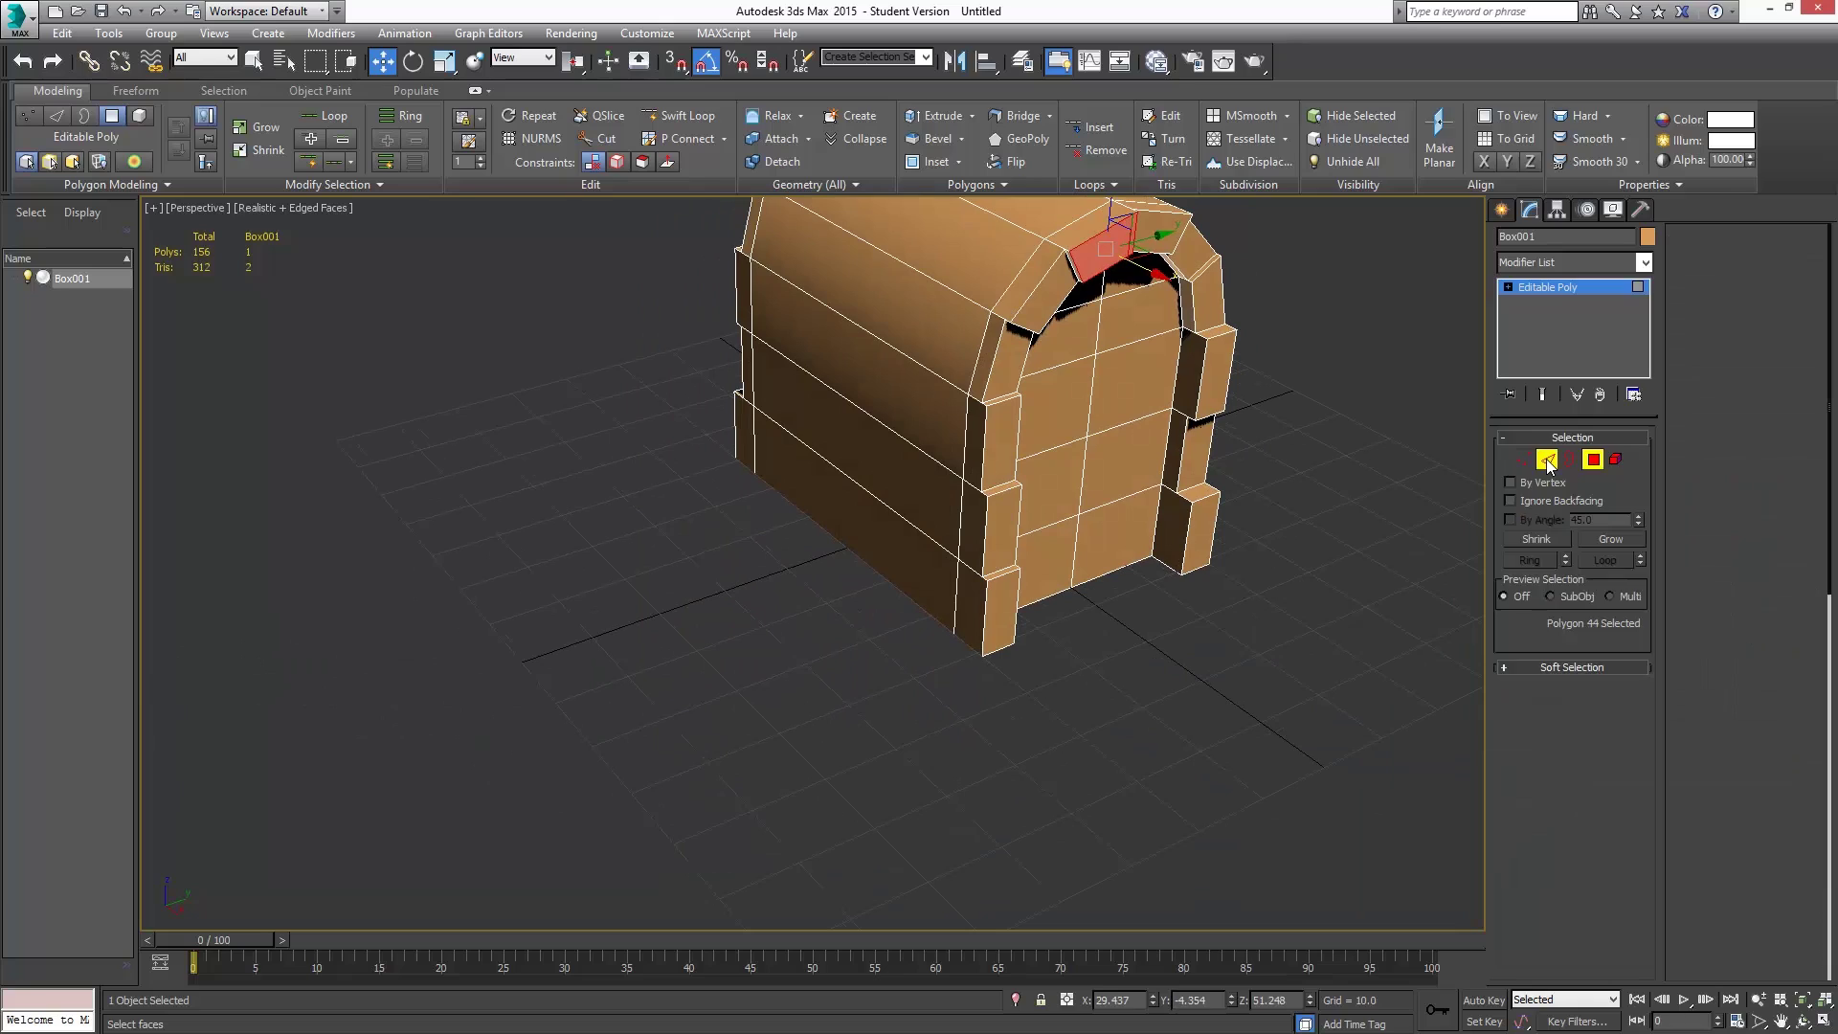
pyautogui.scroll(3, 1244, 503)
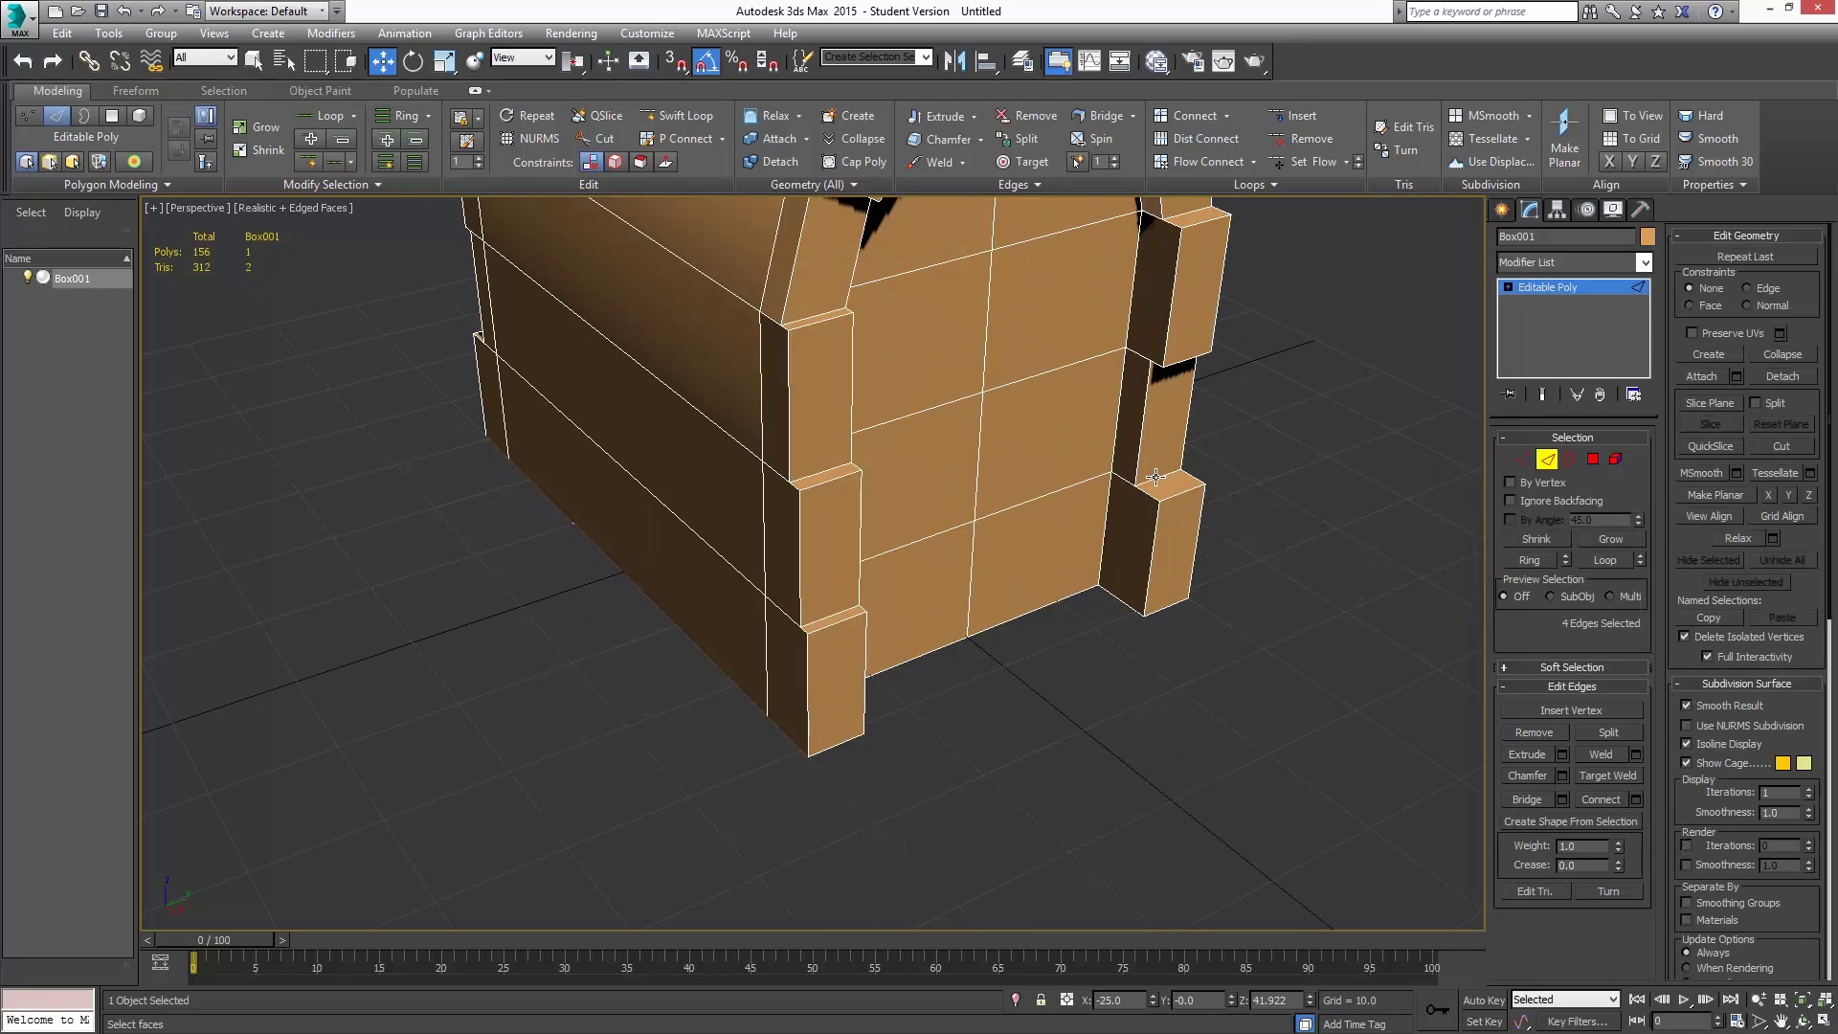
pyautogui.click(1156, 476)
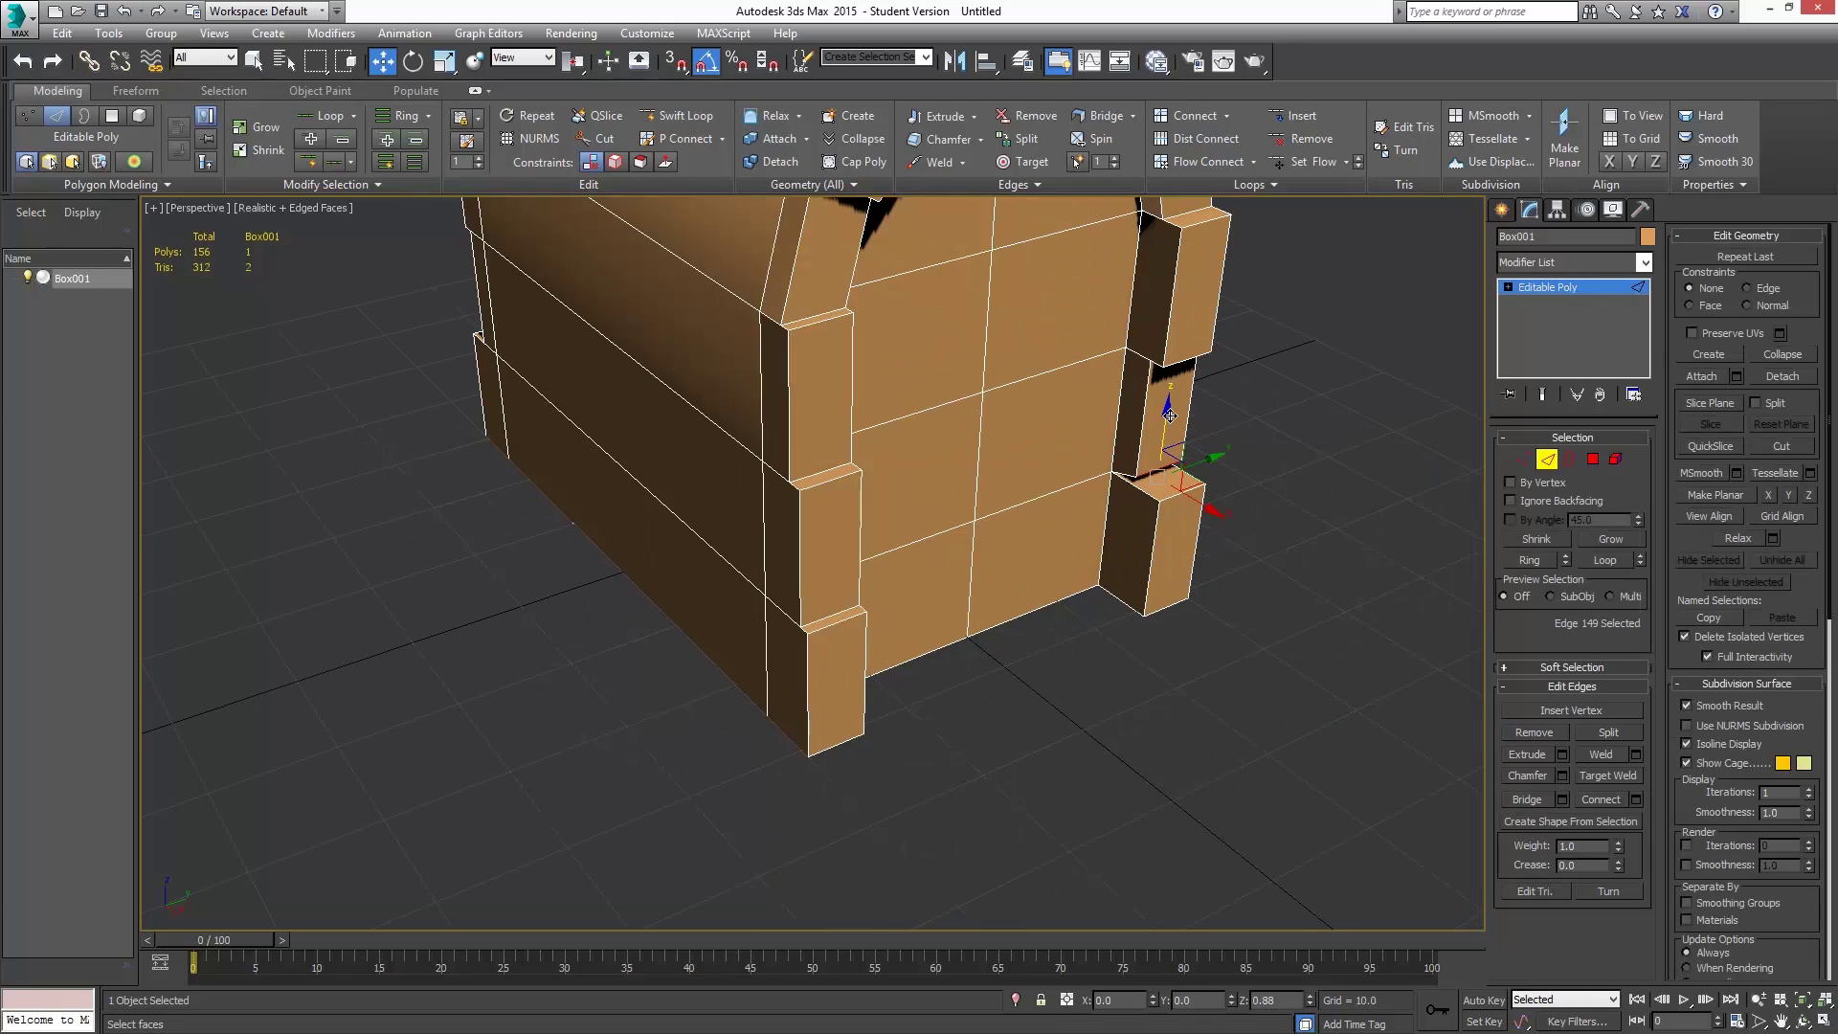
pyautogui.click(1191, 445)
pyautogui.moveTo(1191, 445); pyautogui.dragTo(1191, 457)
pyautogui.keyDown('alt'); pyautogui.moveTo(1191, 457); pyautogui.dragTo(1114, 491, button='middle'); pyautogui.keyUp('alt')
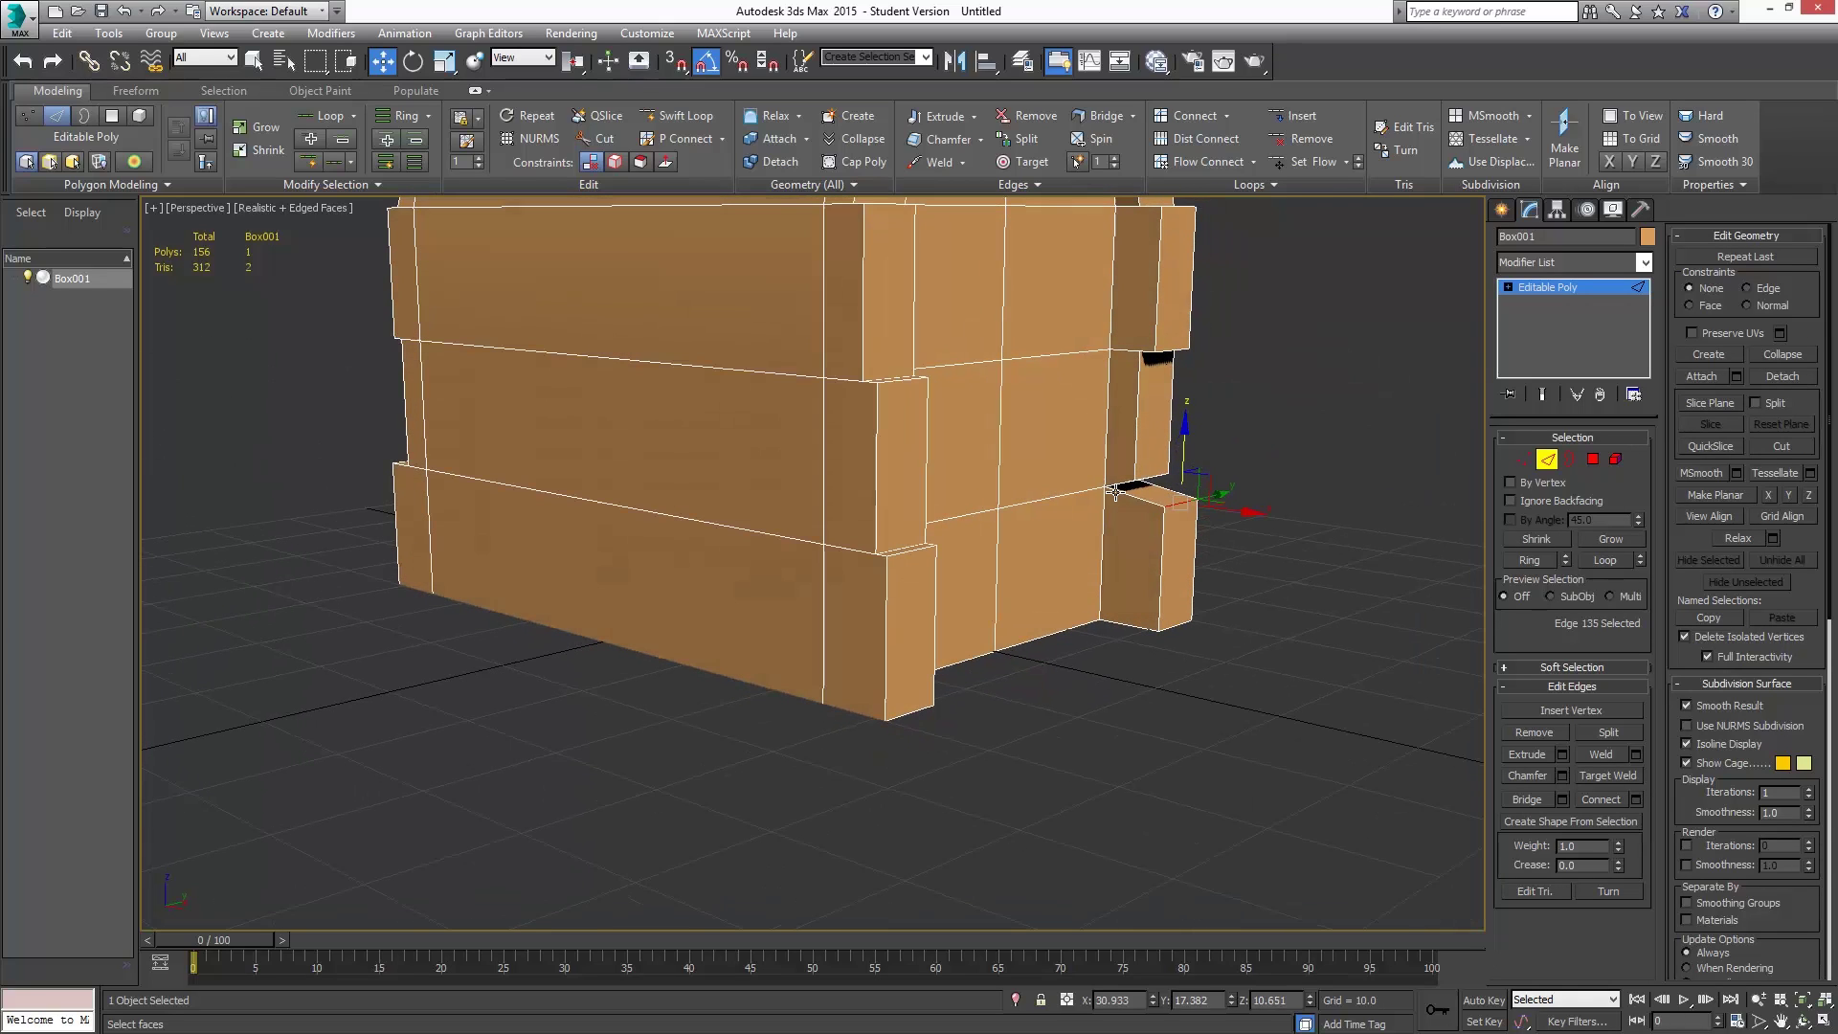
pyautogui.click(1170, 350)
pyautogui.moveTo(1171, 288); pyautogui.dragTo(1171, 272)
# - Lower the upper edges of the three lowest near-side rim planks along Z to open gaps above them
pyautogui.click(914, 552)
pyautogui.moveTo(914, 492); pyautogui.dragTo(908, 517)
pyautogui.click(896, 381)
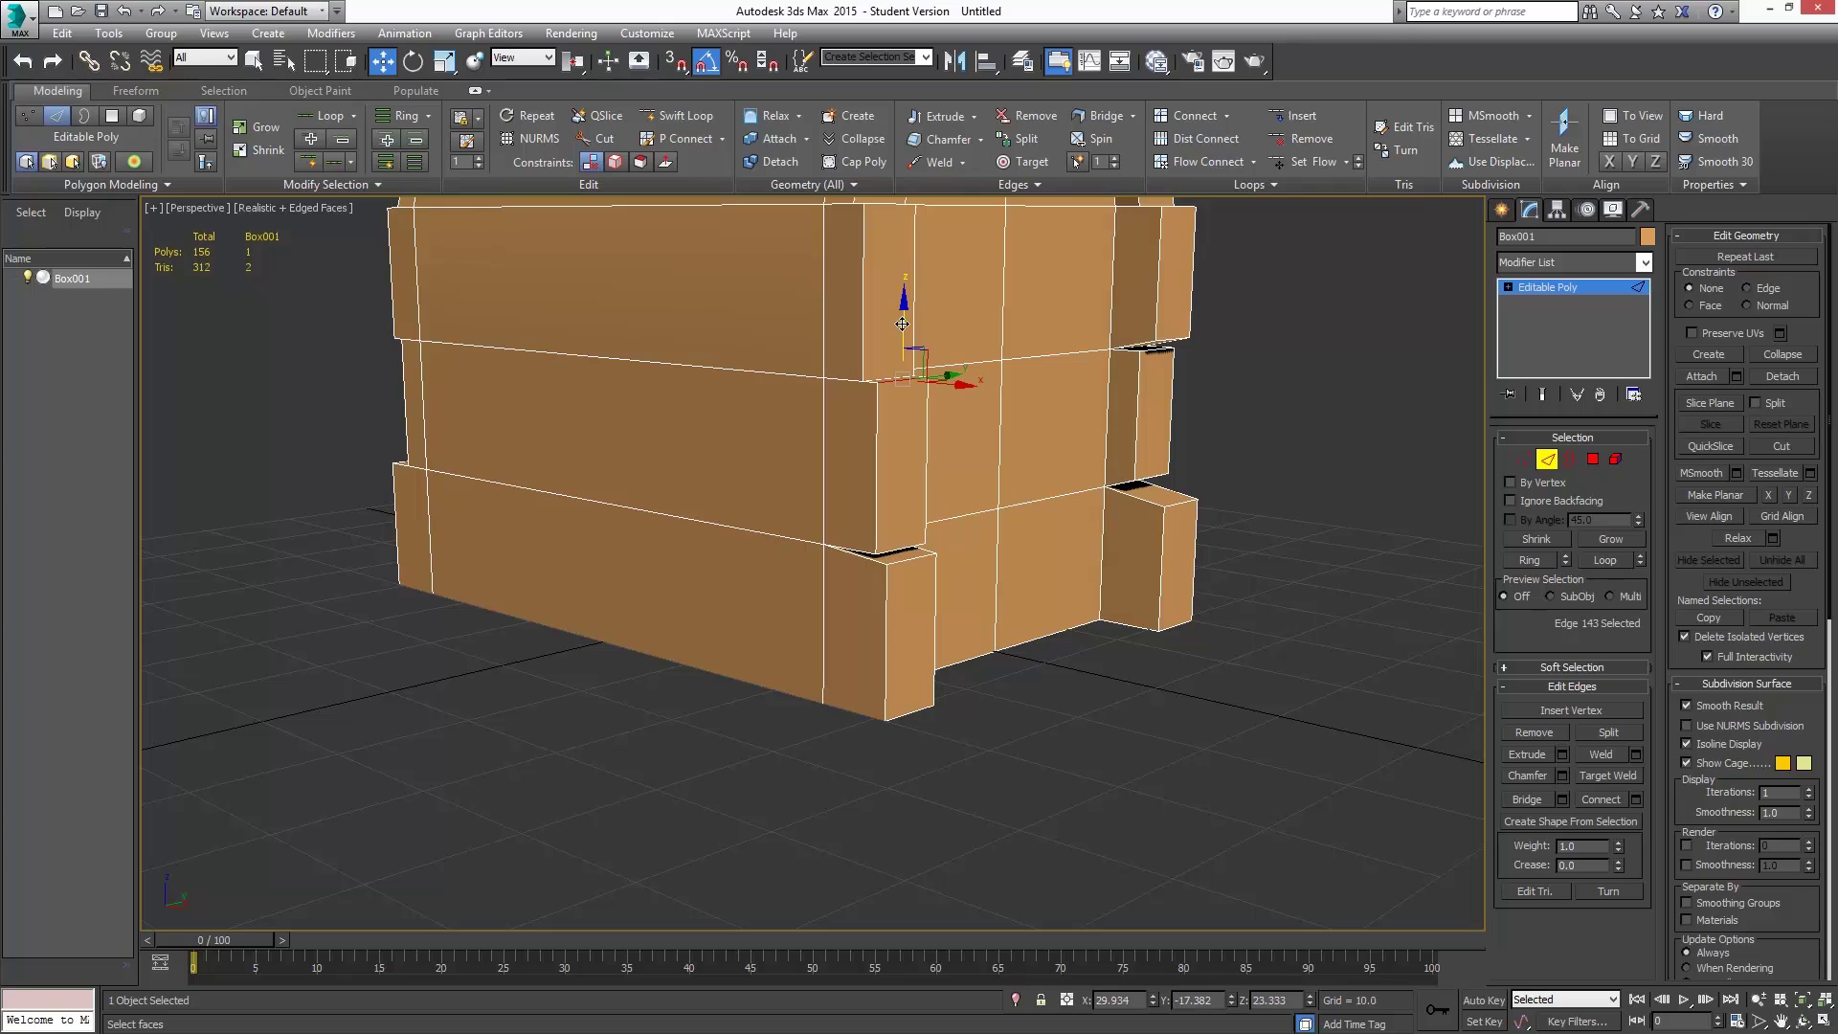
pyautogui.moveTo(899, 330); pyautogui.dragTo(899, 322)
pyautogui.click(886, 381)
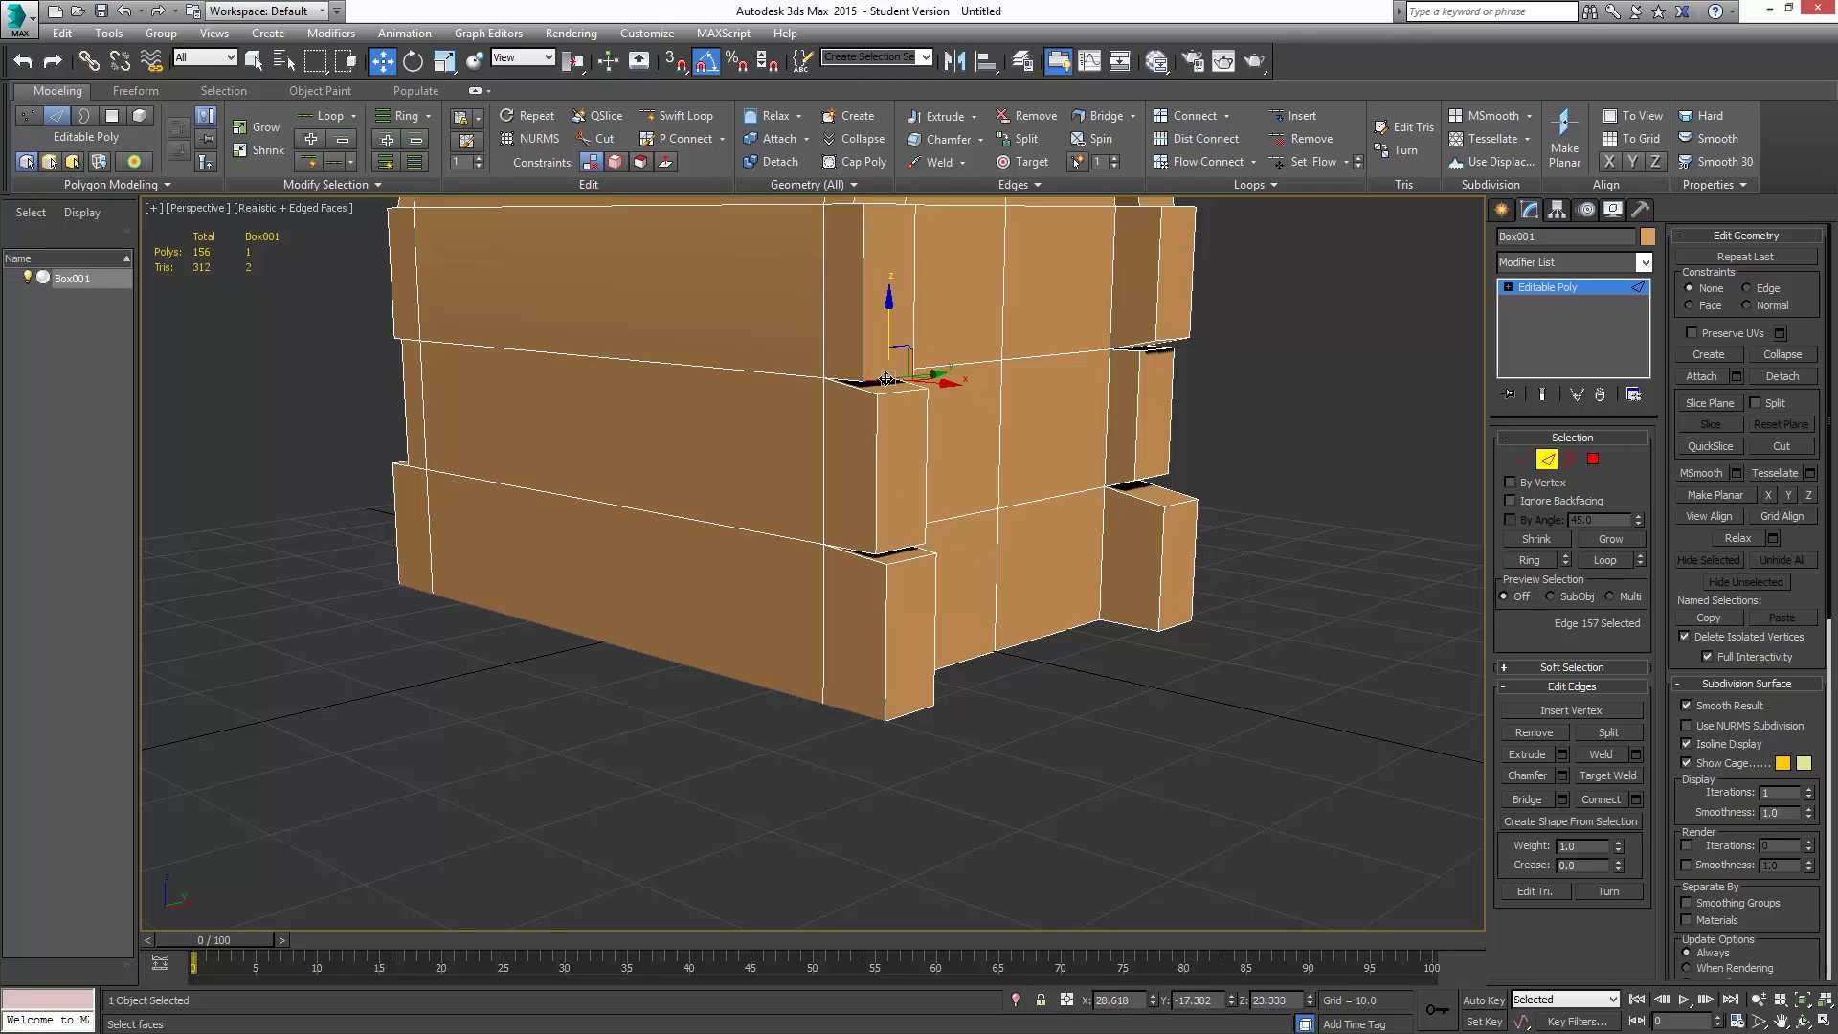
pyautogui.click(887, 204)
pyautogui.moveTo(908, 299); pyautogui.dragTo(936, 441, button='middle')
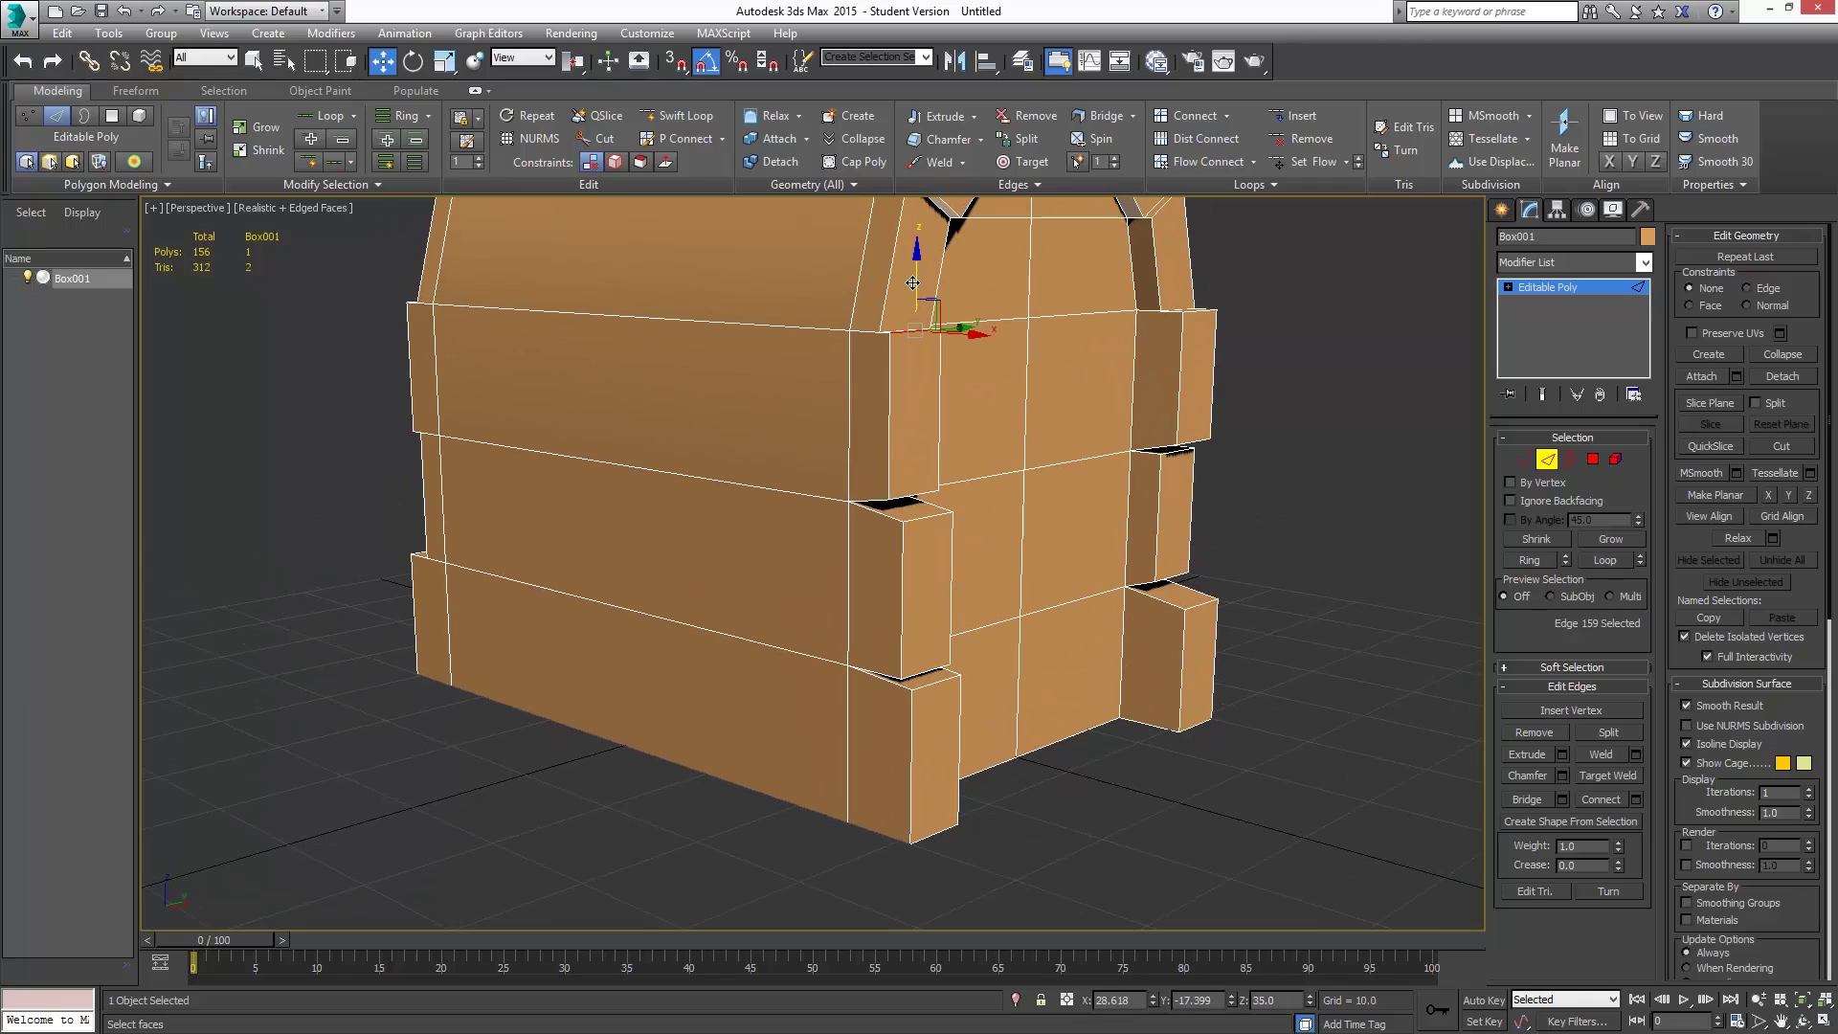
pyautogui.moveTo(917, 287); pyautogui.dragTo(917, 291)
pyautogui.moveTo(917, 291); pyautogui.dragTo(980, 383, button='middle')
pyautogui.click(925, 329)
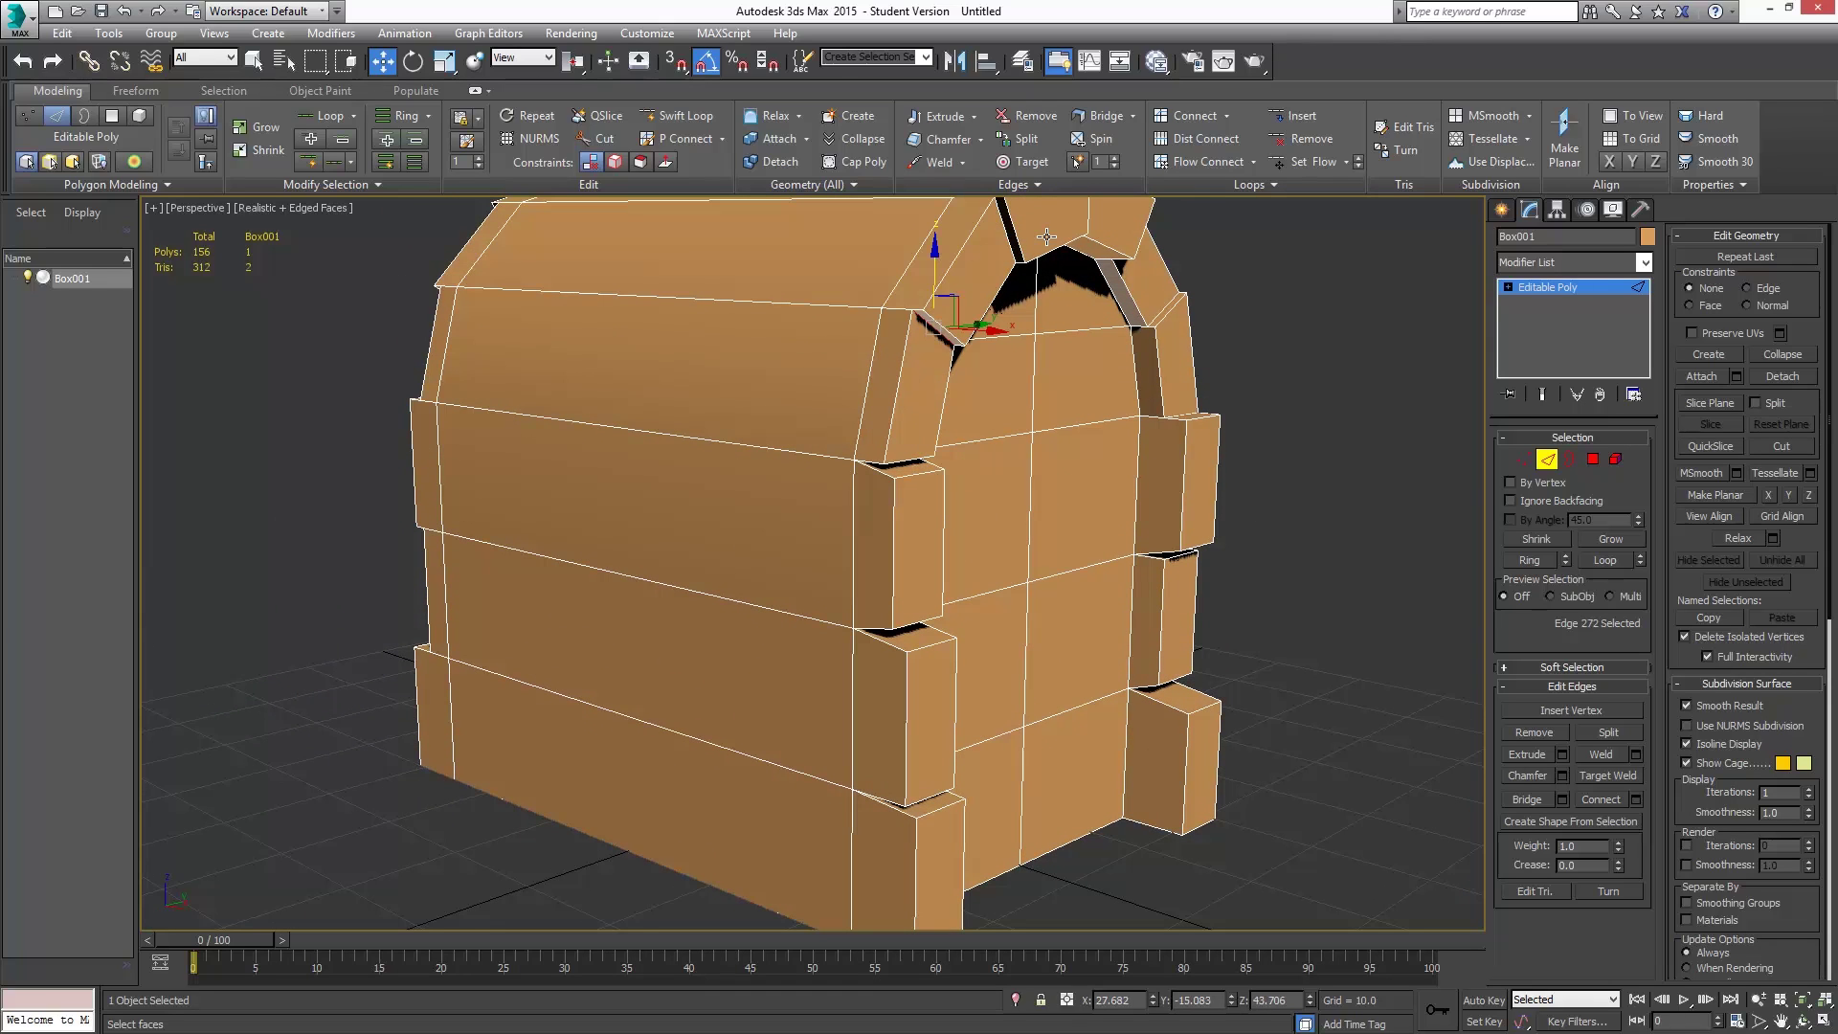
pyautogui.keyDown('alt'); pyautogui.moveTo(938, 305); pyautogui.dragTo(956, 245, button='middle'); pyautogui.keyUp('alt')
pyautogui.moveTo(935, 271); pyautogui.dragTo(935, 279)
pyautogui.keyDown('alt'); pyautogui.moveTo(935, 279); pyautogui.dragTo(897, 373, button='middle'); pyautogui.keyUp('alt')
pyautogui.hotkey('ctrl', 'z')
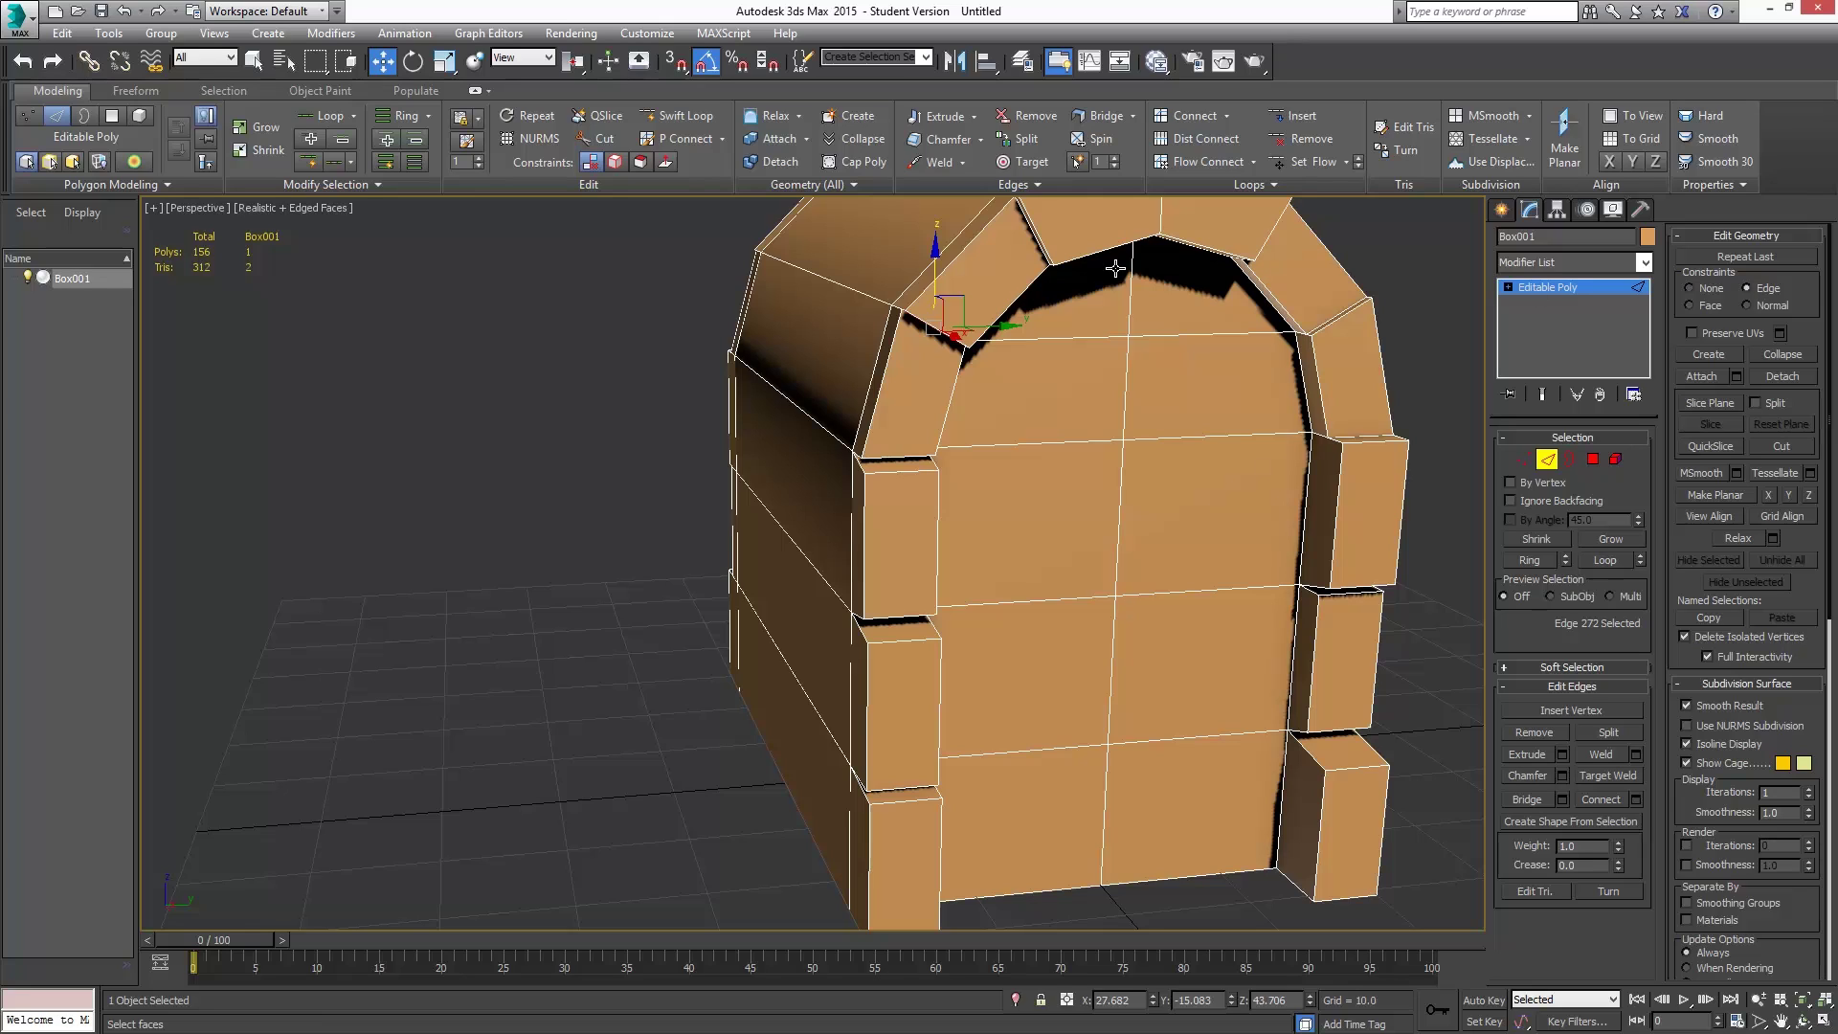
# - With the Edge constraint on, slide the plank end edges along the near side and crown of this arch to open gaps
pyautogui.moveTo(936, 256)
pyautogui.mouseDown()
pyautogui.moveTo(914, 339)
pyautogui.moveTo(949, 274)
pyautogui.moveTo(919, 318)
pyautogui.moveTo(941, 251)
pyautogui.mouseUp()
pyautogui.click(914, 321)
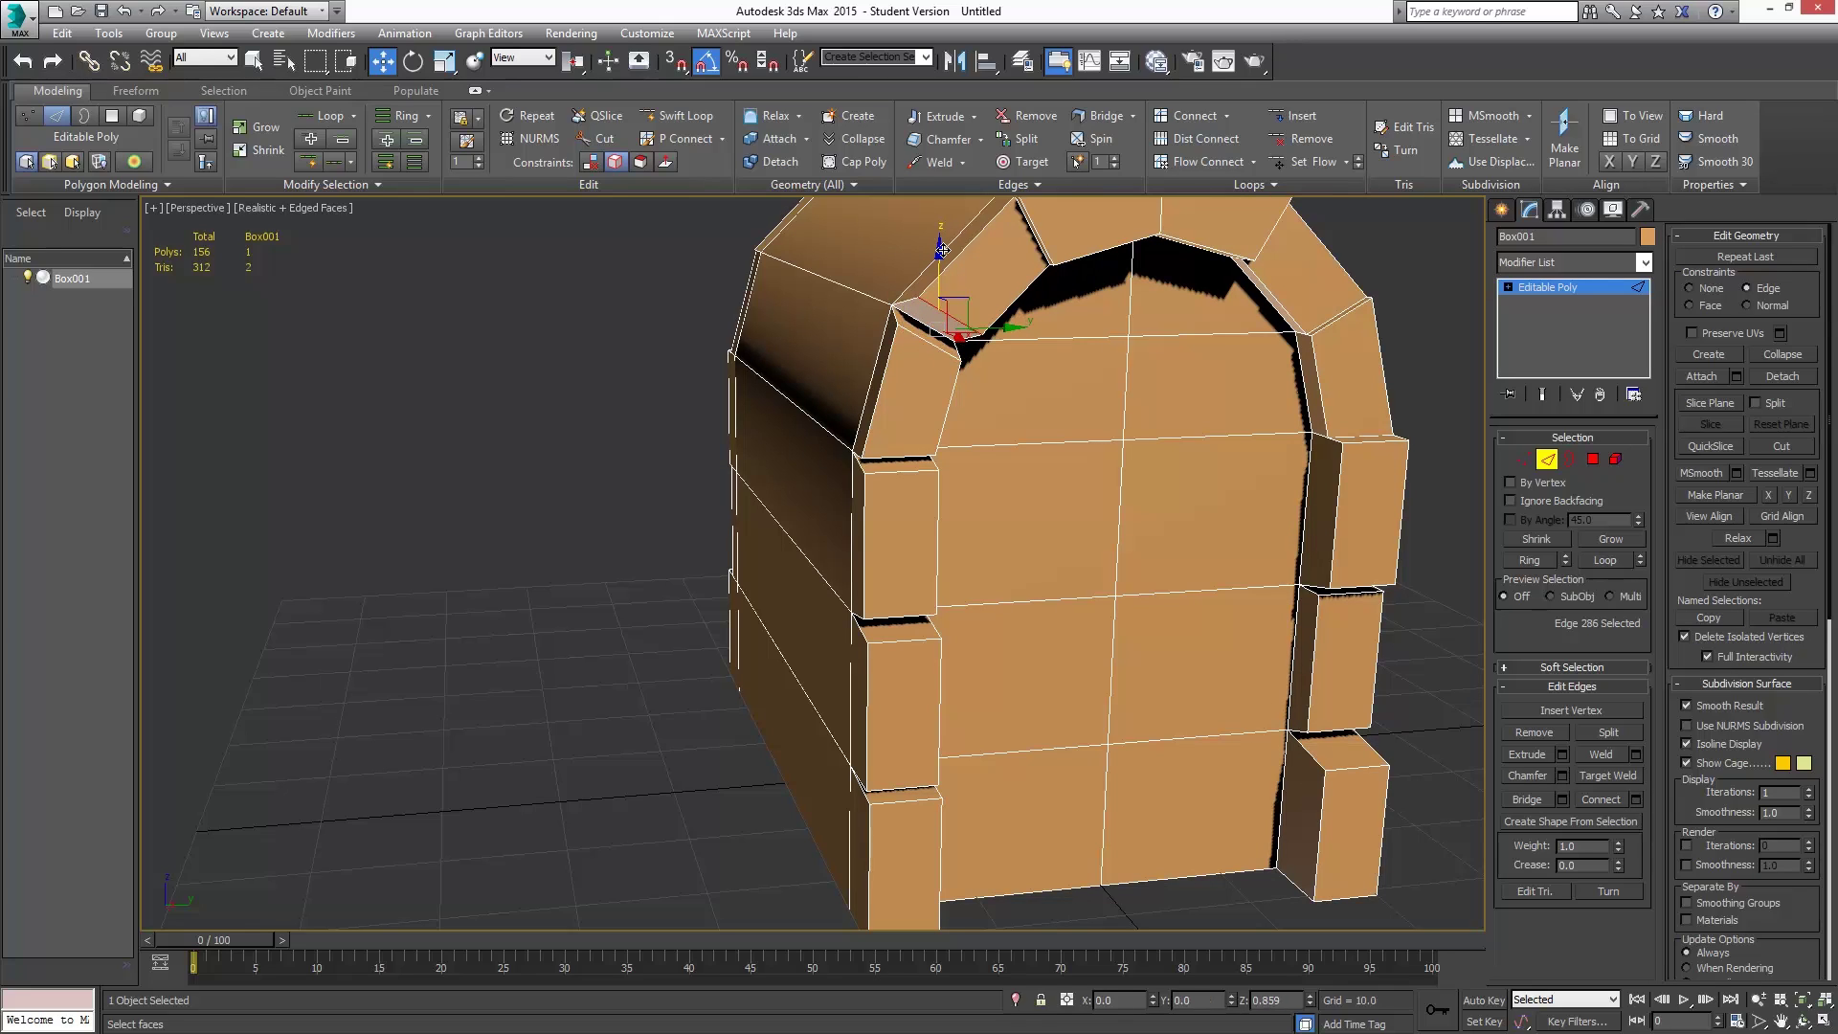
pyautogui.click(1036, 232)
pyautogui.moveTo(1062, 278); pyautogui.dragTo(1063, 384, button='middle')
pyautogui.moveTo(1097, 359); pyautogui.dragTo(1101, 357)
pyautogui.click(1164, 326)
pyautogui.moveTo(1224, 318); pyautogui.dragTo(1210, 321)
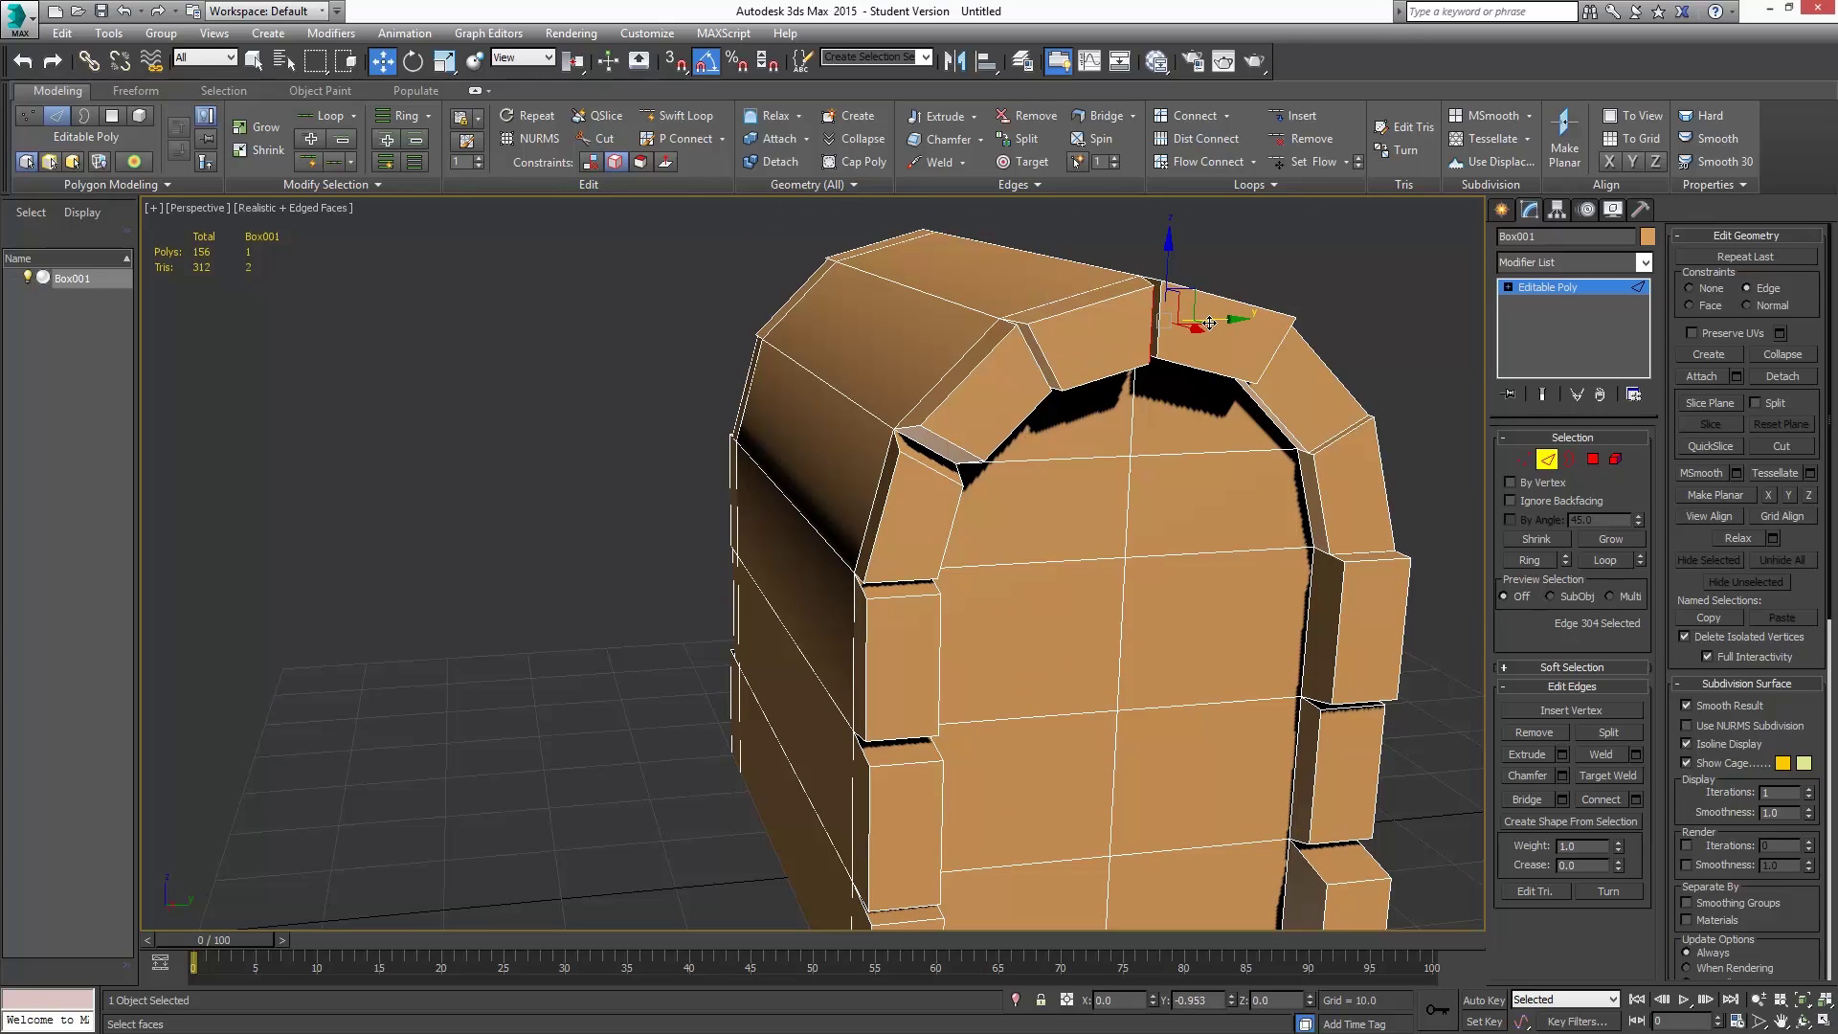
# - Slide the end edges of the planks on the far side of this arch along their adjoining edges to separate them
pyautogui.click(1158, 311)
pyautogui.keyDown('alt'); pyautogui.moveTo(1158, 311); pyautogui.dragTo(1306, 353, button='middle'); pyautogui.keyUp('alt')
pyautogui.click(1297, 349)
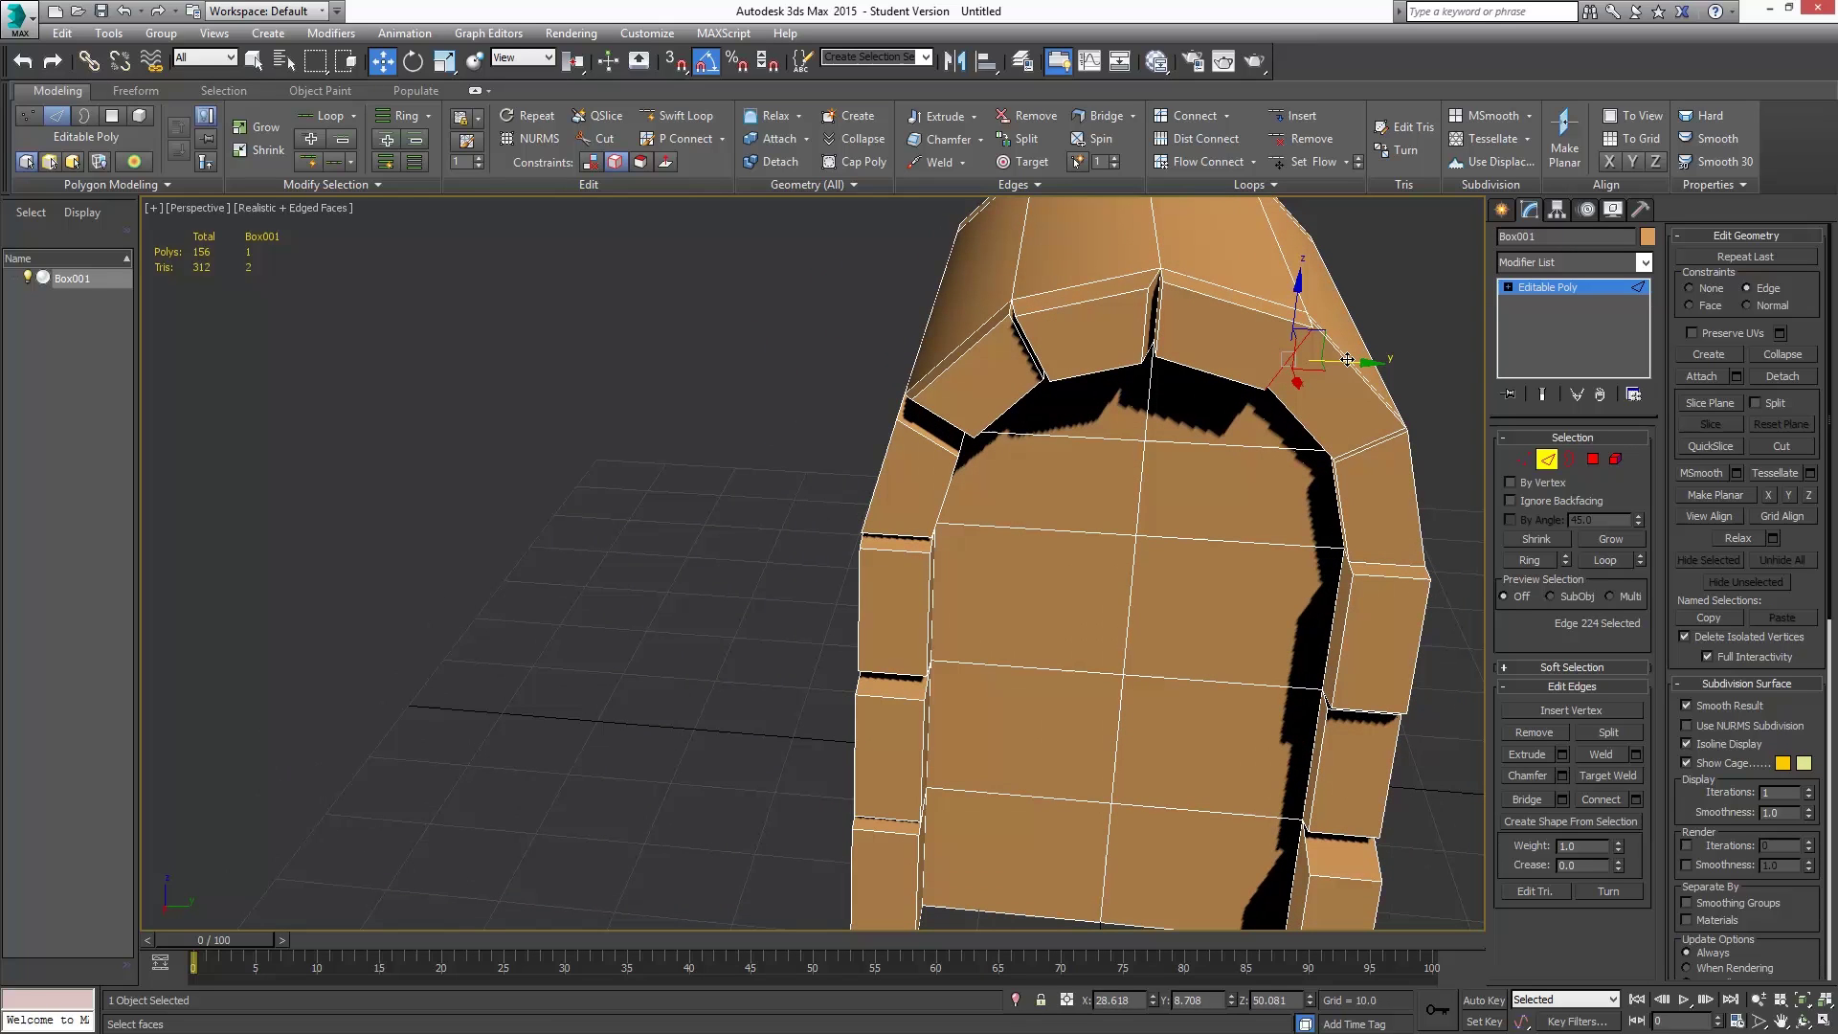
pyautogui.keyDown('alt'); pyautogui.moveTo(1340, 364); pyautogui.dragTo(1306, 369, button='middle'); pyautogui.keyUp('alt')
pyautogui.click(1298, 368)
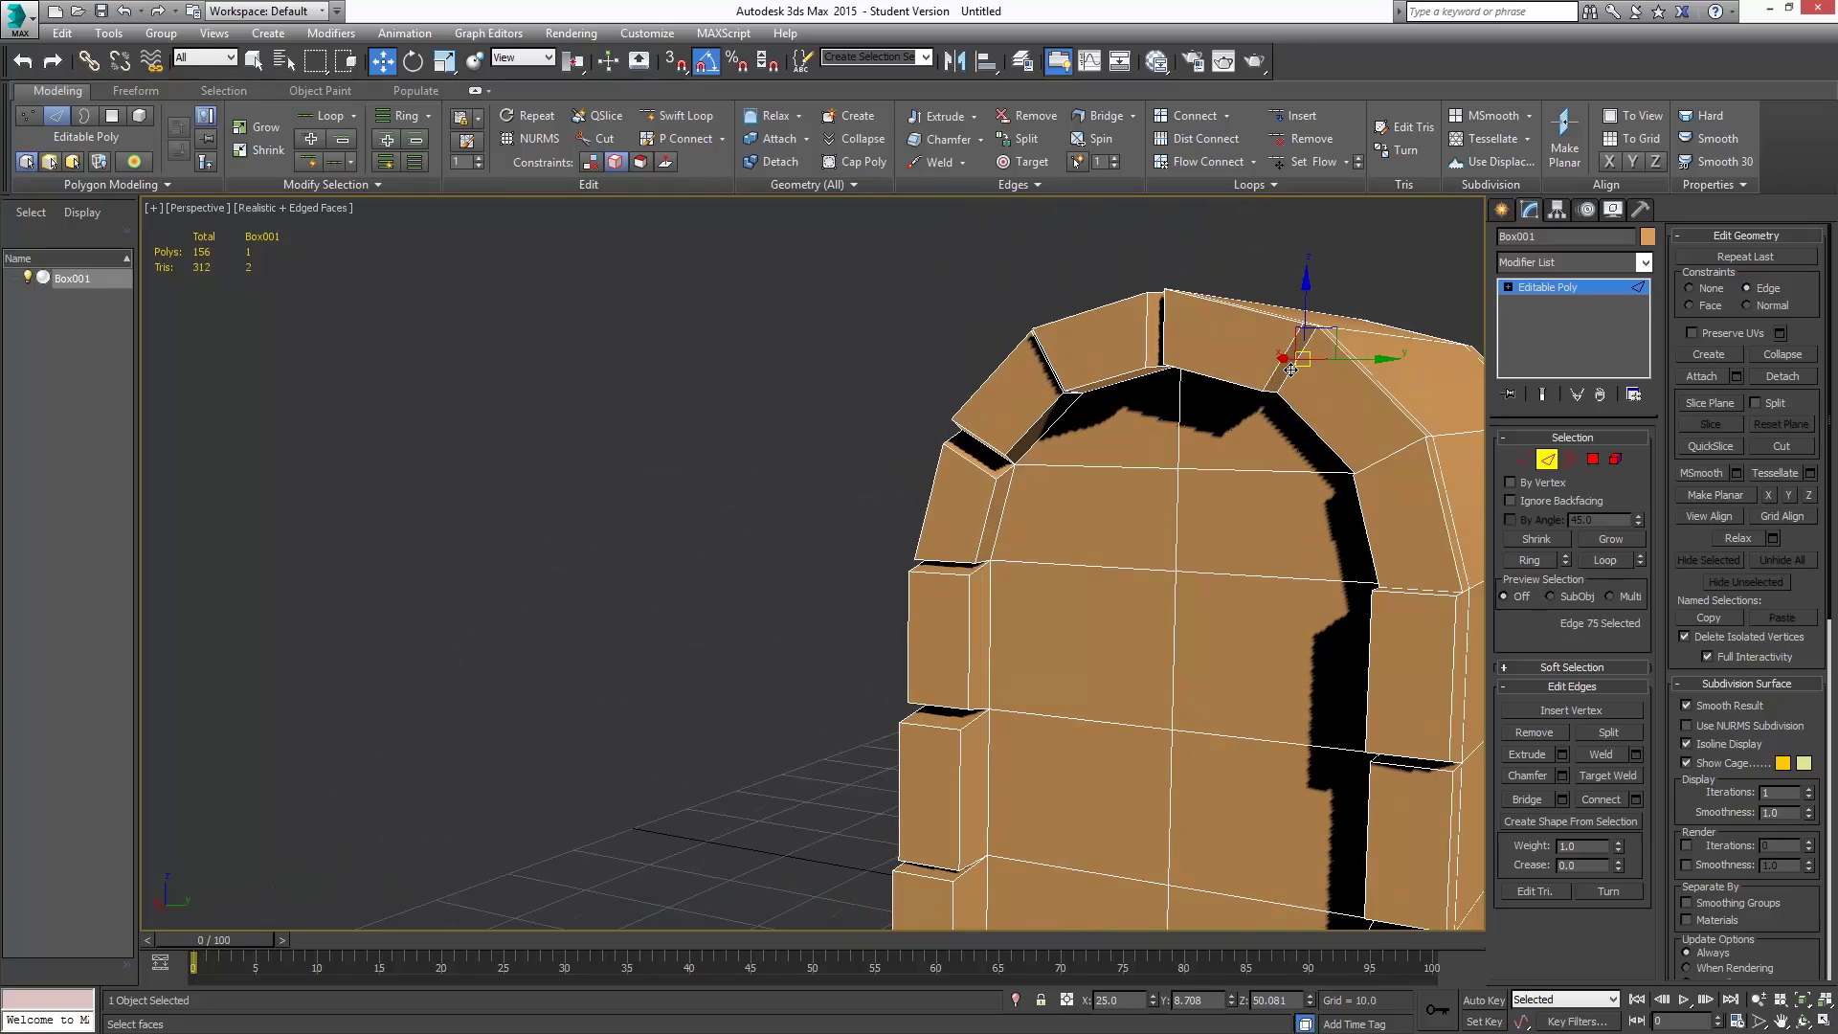
pyautogui.click(1362, 364)
pyautogui.click(1399, 452)
pyautogui.keyDown('alt'); pyautogui.moveTo(1385, 483); pyautogui.dragTo(1391, 419, button='middle'); pyautogui.keyUp('alt')
pyautogui.moveTo(1391, 418); pyautogui.dragTo(1396, 432)
pyautogui.keyDown('alt'); pyautogui.moveTo(1397, 432); pyautogui.dragTo(1275, 490, button='middle'); pyautogui.keyUp('alt')
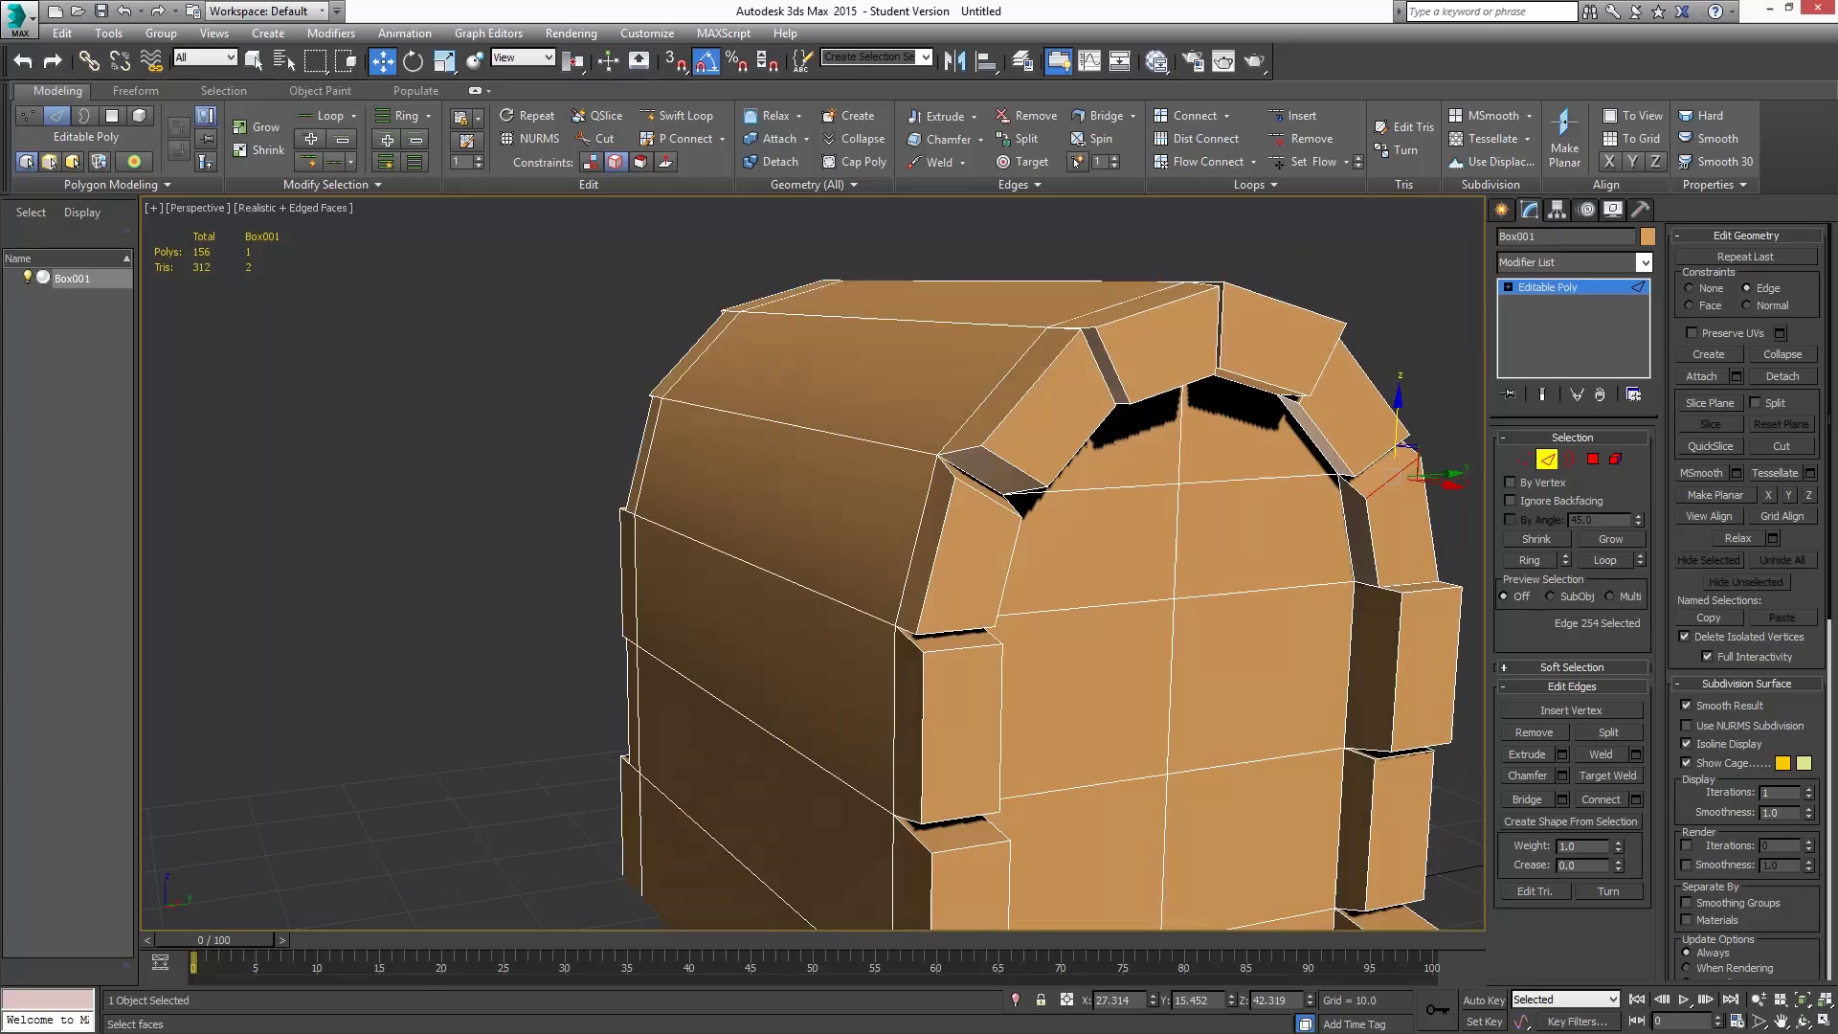
# - On the opposite end, select the upper edges of three side rim planks and lower them about 1.977 along Z
pyautogui.scroll(-3, 1181, 574)
pyautogui.keyDown('alt'); pyautogui.moveTo(1181, 574); pyautogui.dragTo(1092, 809, button='middle'); pyautogui.keyUp('alt')
pyautogui.scroll(8, 1117, 513)
pyautogui.scroll(-5, 986, 482)
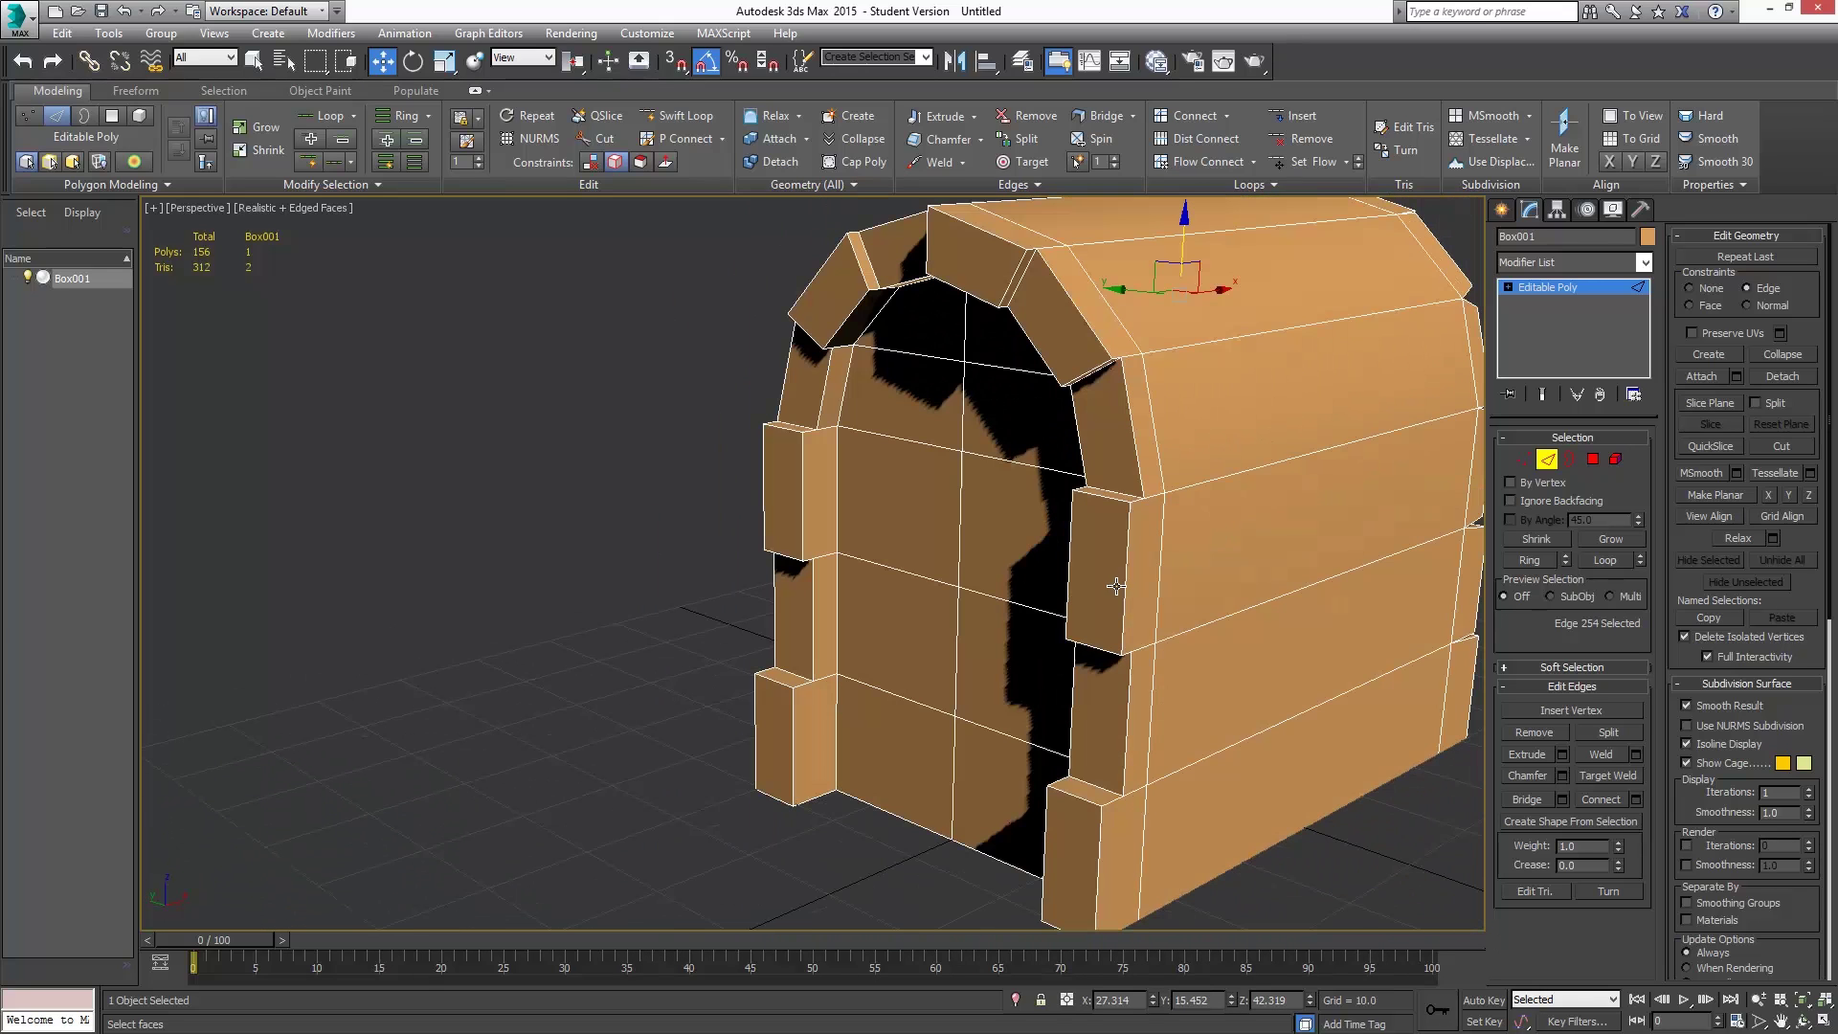
pyautogui.click(1085, 802)
pyautogui.keyDown('alt'); pyautogui.moveTo(746, 599); pyautogui.dragTo(793, 530, button='middle'); pyautogui.keyUp('alt')
pyautogui.keyDown('ctrl'); pyautogui.click(749, 743); pyautogui.keyUp('ctrl')
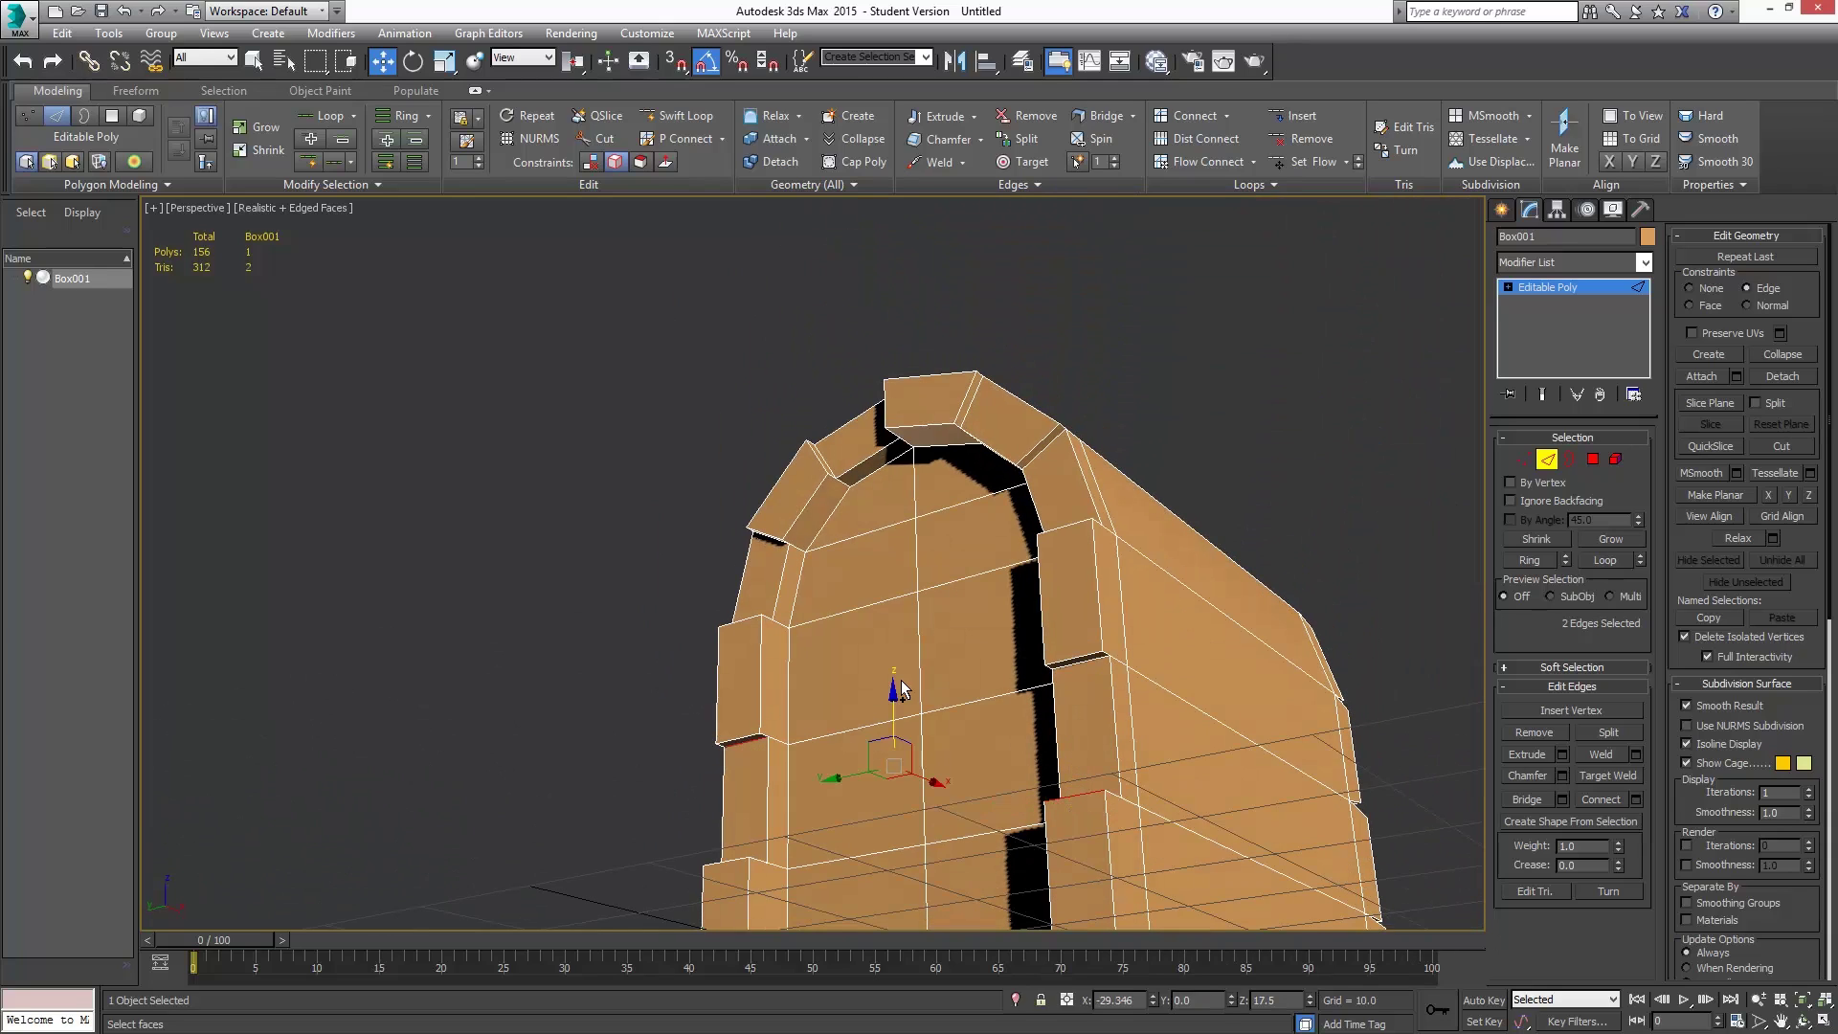
pyautogui.keyDown('ctrl'); pyautogui.click(1074, 524); pyautogui.keyUp('ctrl')
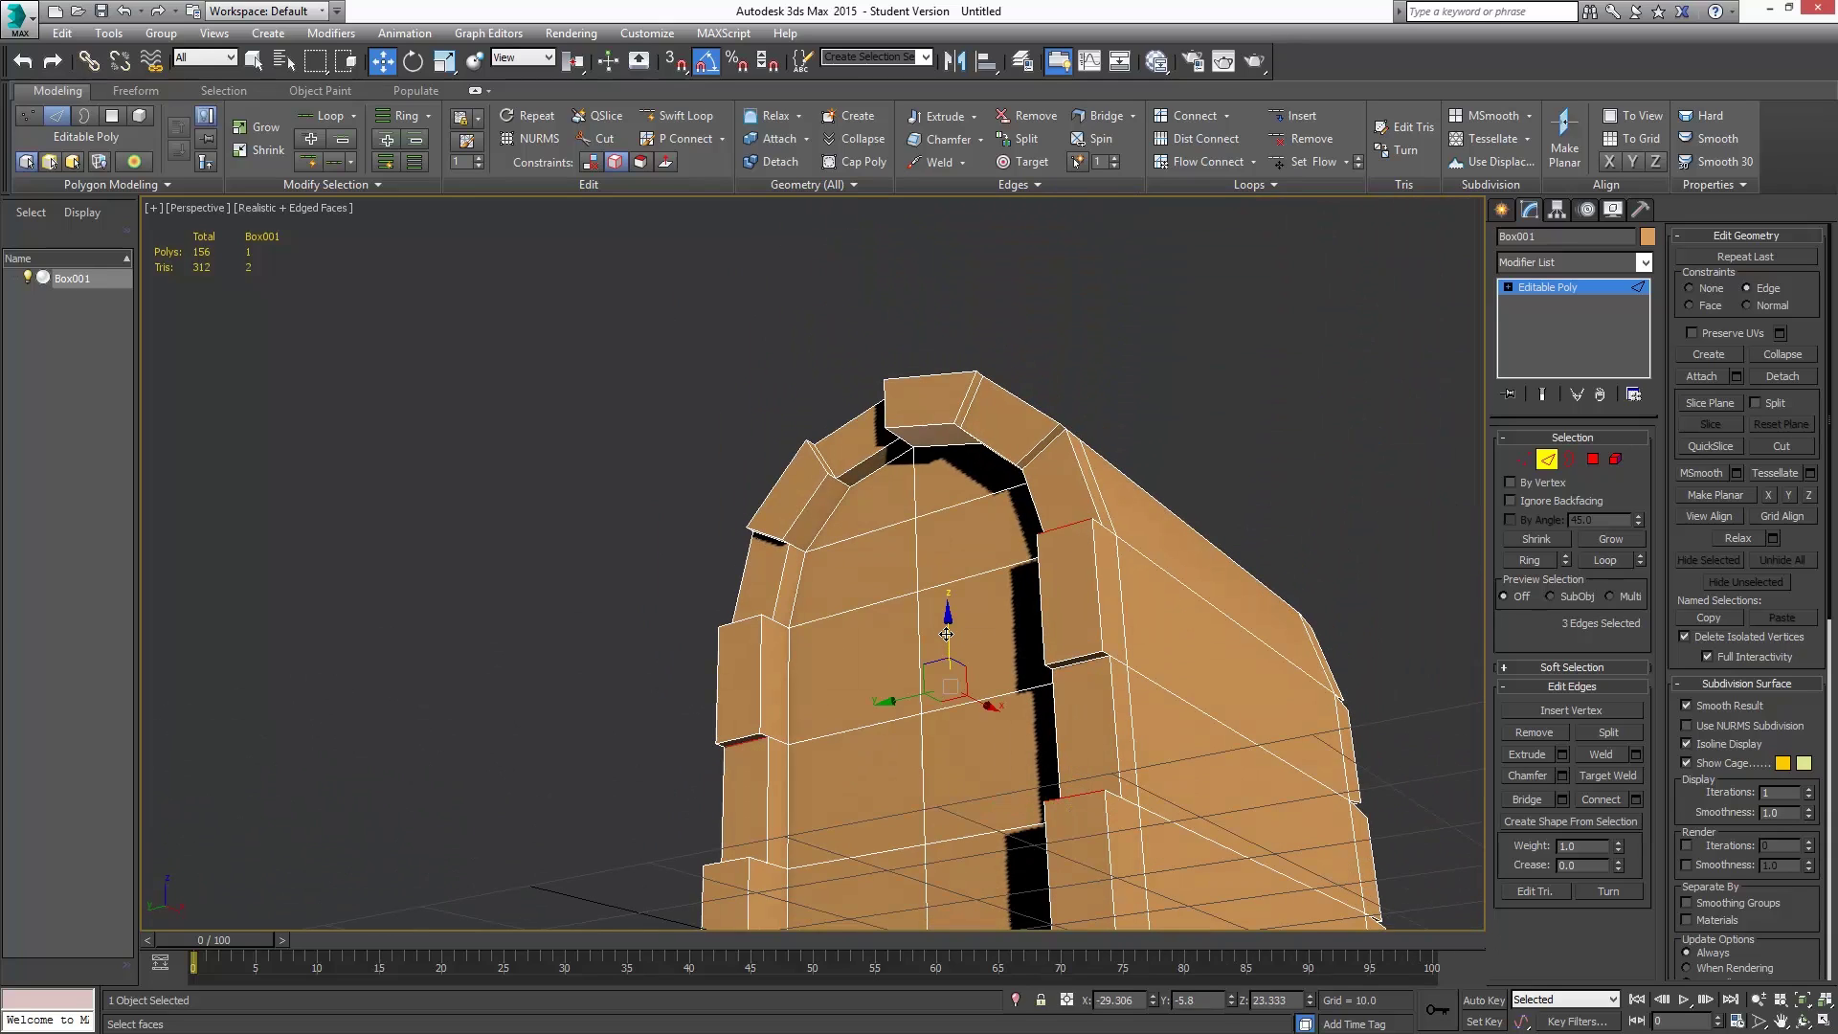
pyautogui.moveTo(946, 634); pyautogui.dragTo(945, 658)
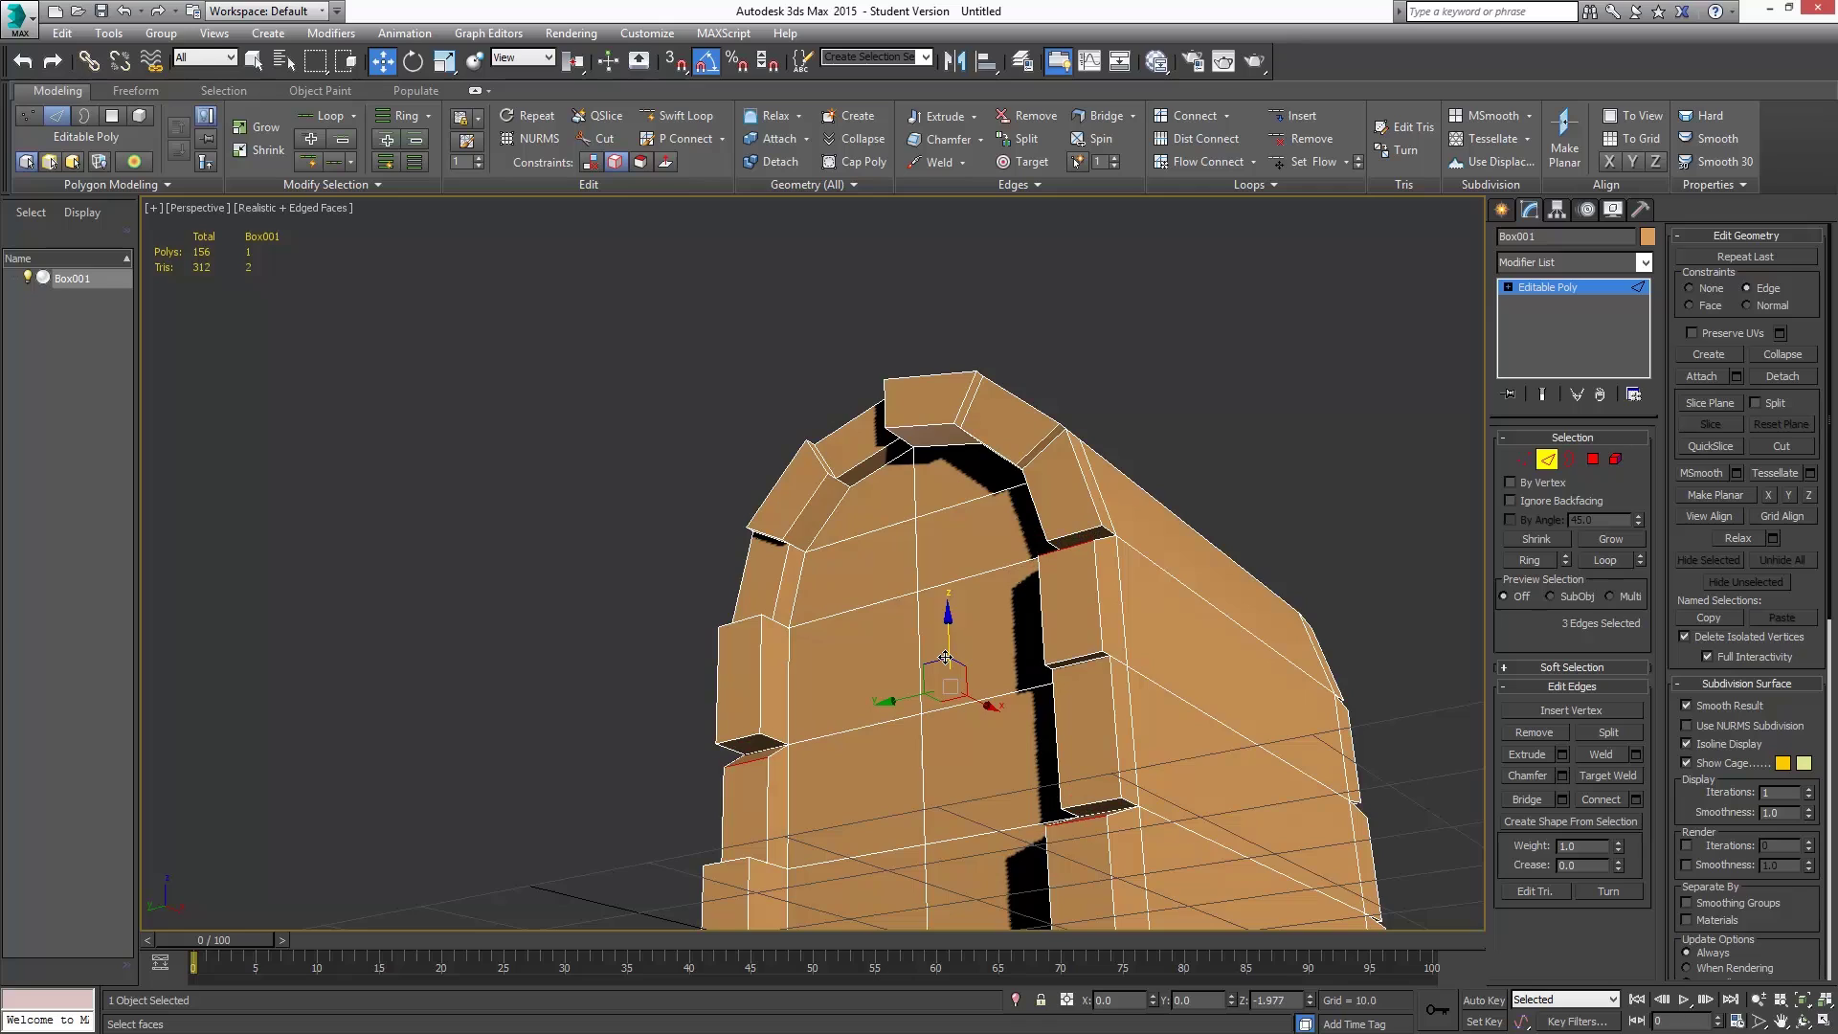
pyautogui.keyDown('alt'); pyautogui.moveTo(945, 657); pyautogui.dragTo(1069, 670, button='middle'); pyautogui.keyUp('alt')
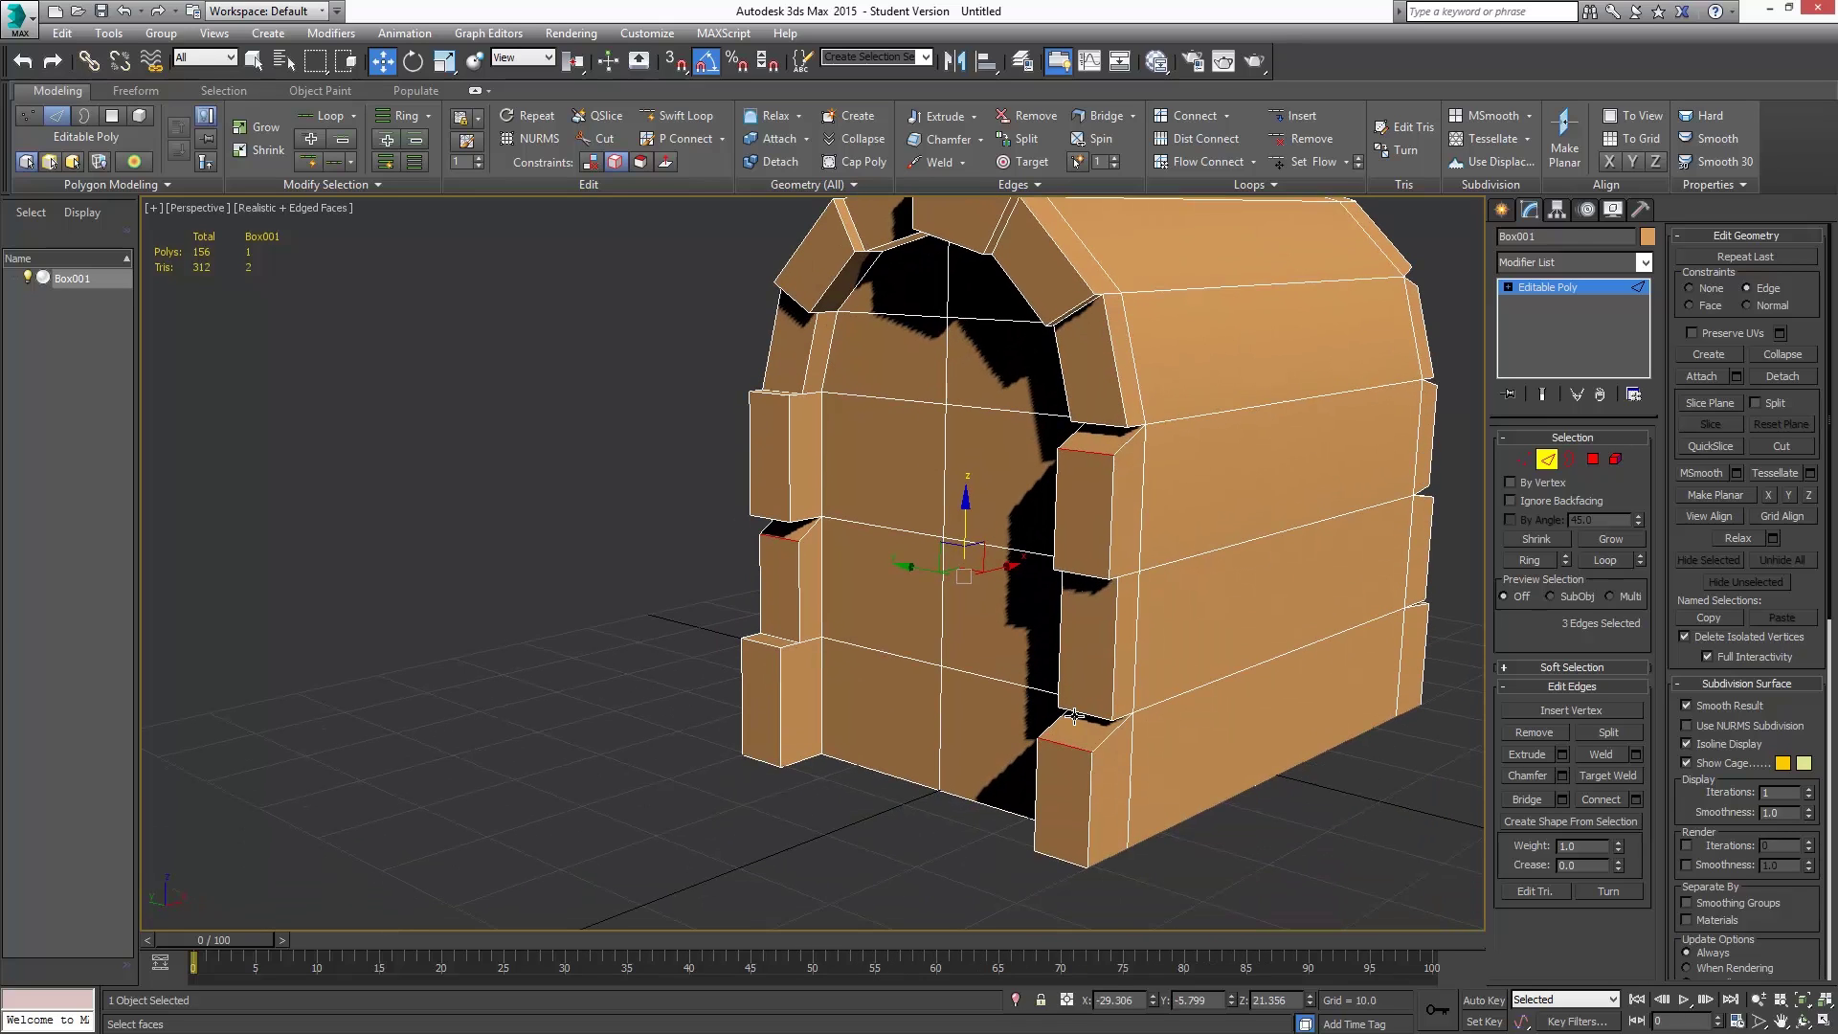
# - Raise the lower edges of the second-lowest rim planks on both sides of this end by about 1.227 along Z
pyautogui.click(1082, 713)
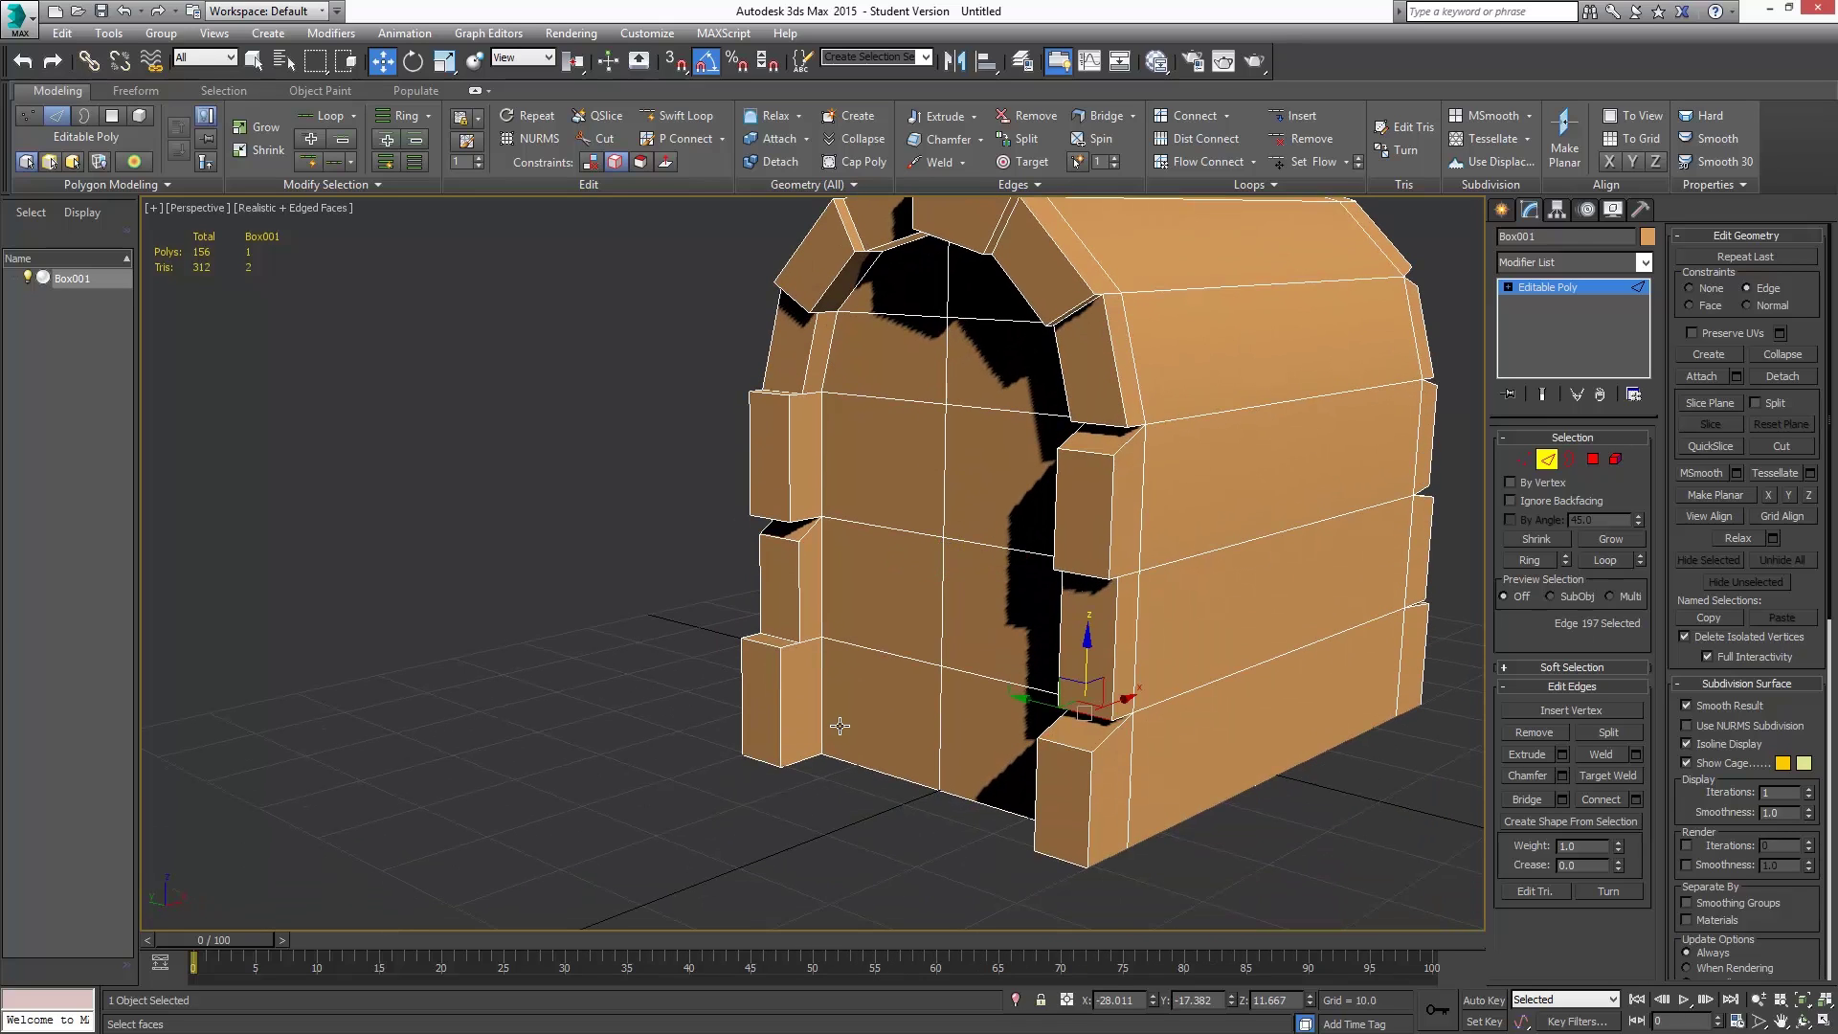
pyautogui.keyDown('ctrl'); pyautogui.click(775, 636); pyautogui.keyUp('ctrl')
pyautogui.moveTo(924, 611); pyautogui.dragTo(926, 600)
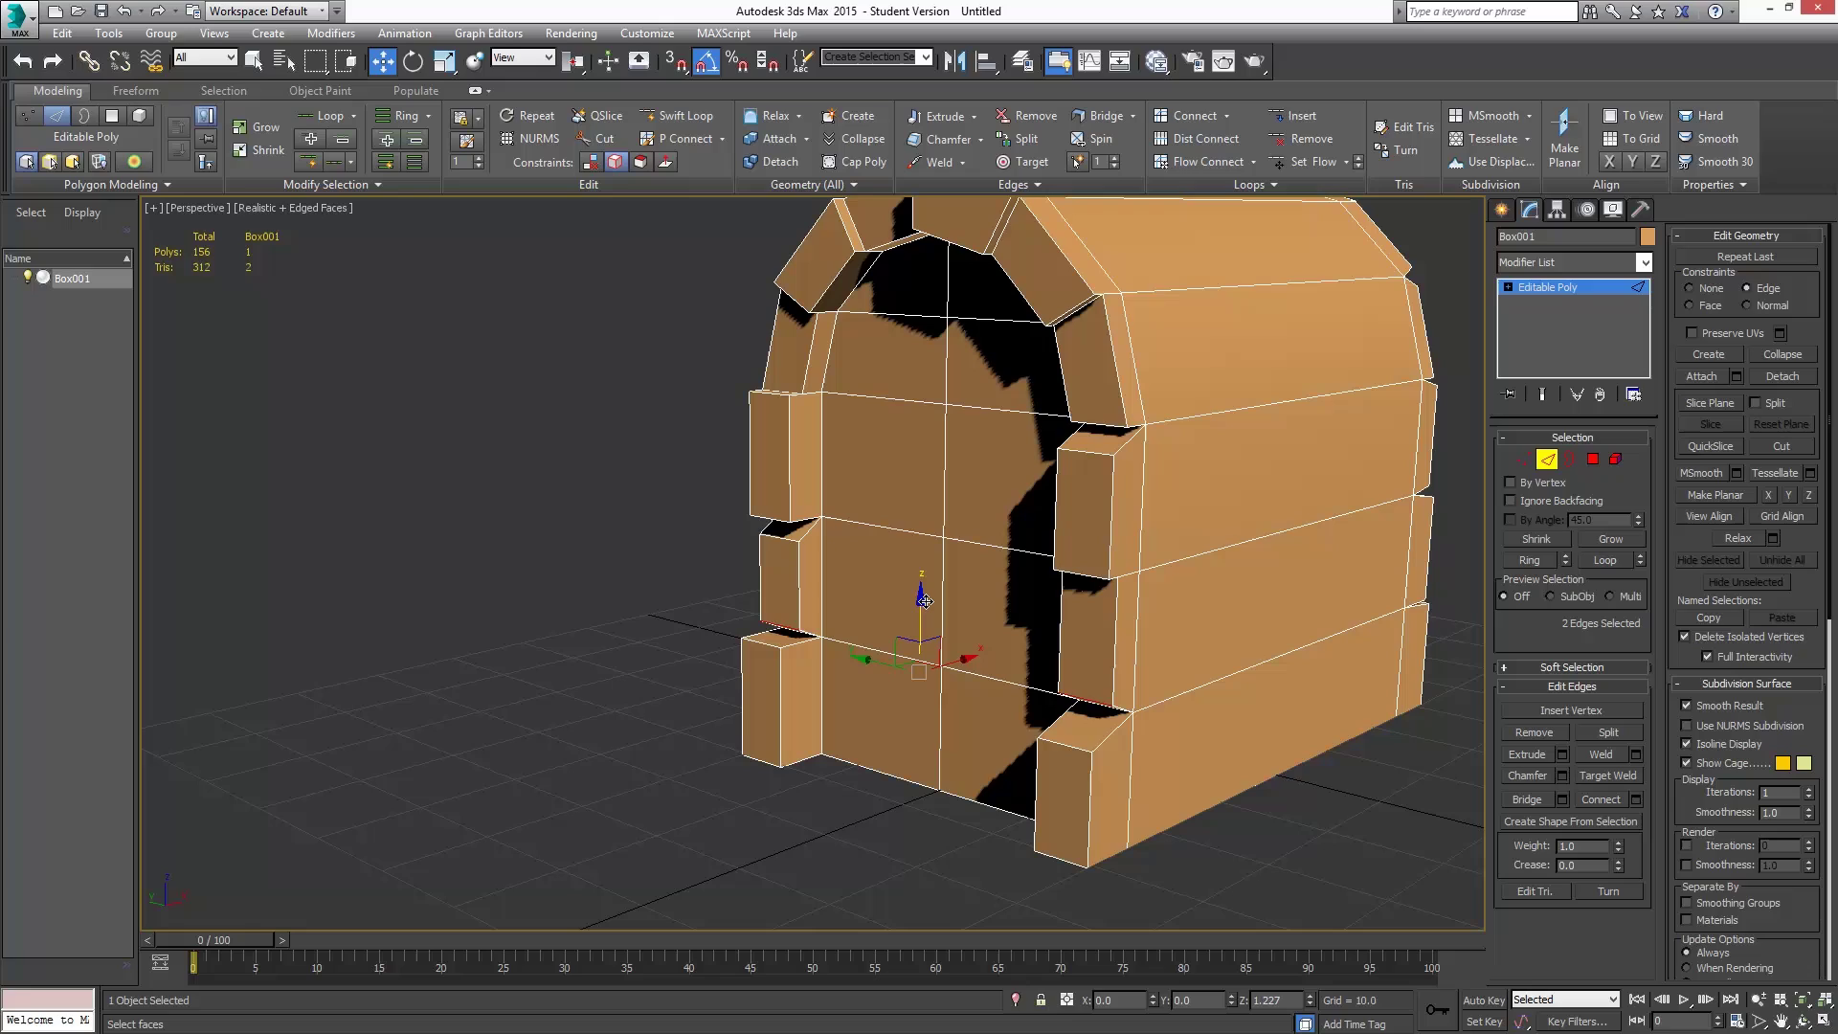
pyautogui.click(778, 567)
pyautogui.moveTo(780, 567); pyautogui.dragTo(780, 559)
# - Slide the end edges of the rim planks along one shoulder and the crown of this arch to open gaps between them
pyautogui.click(785, 296)
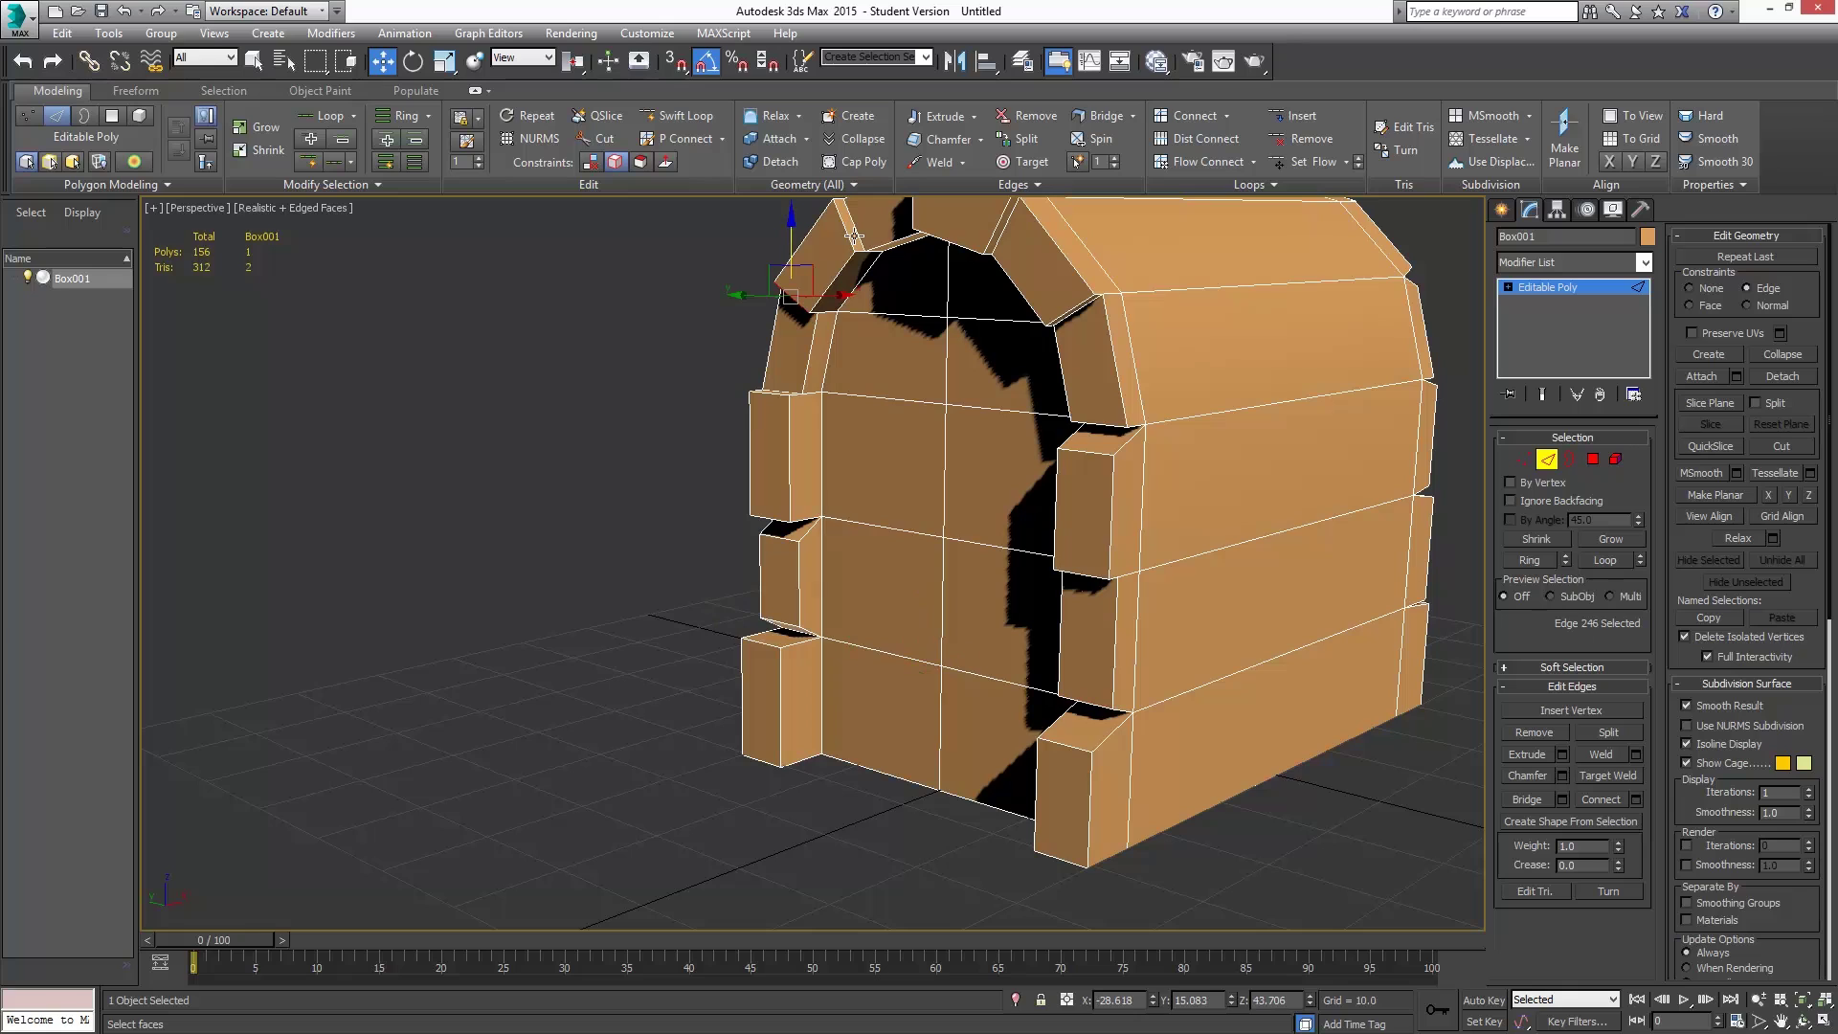
pyautogui.keyDown('alt'); pyautogui.moveTo(859, 273); pyautogui.dragTo(907, 360, button='middle'); pyautogui.keyUp('alt')
pyautogui.click(907, 360)
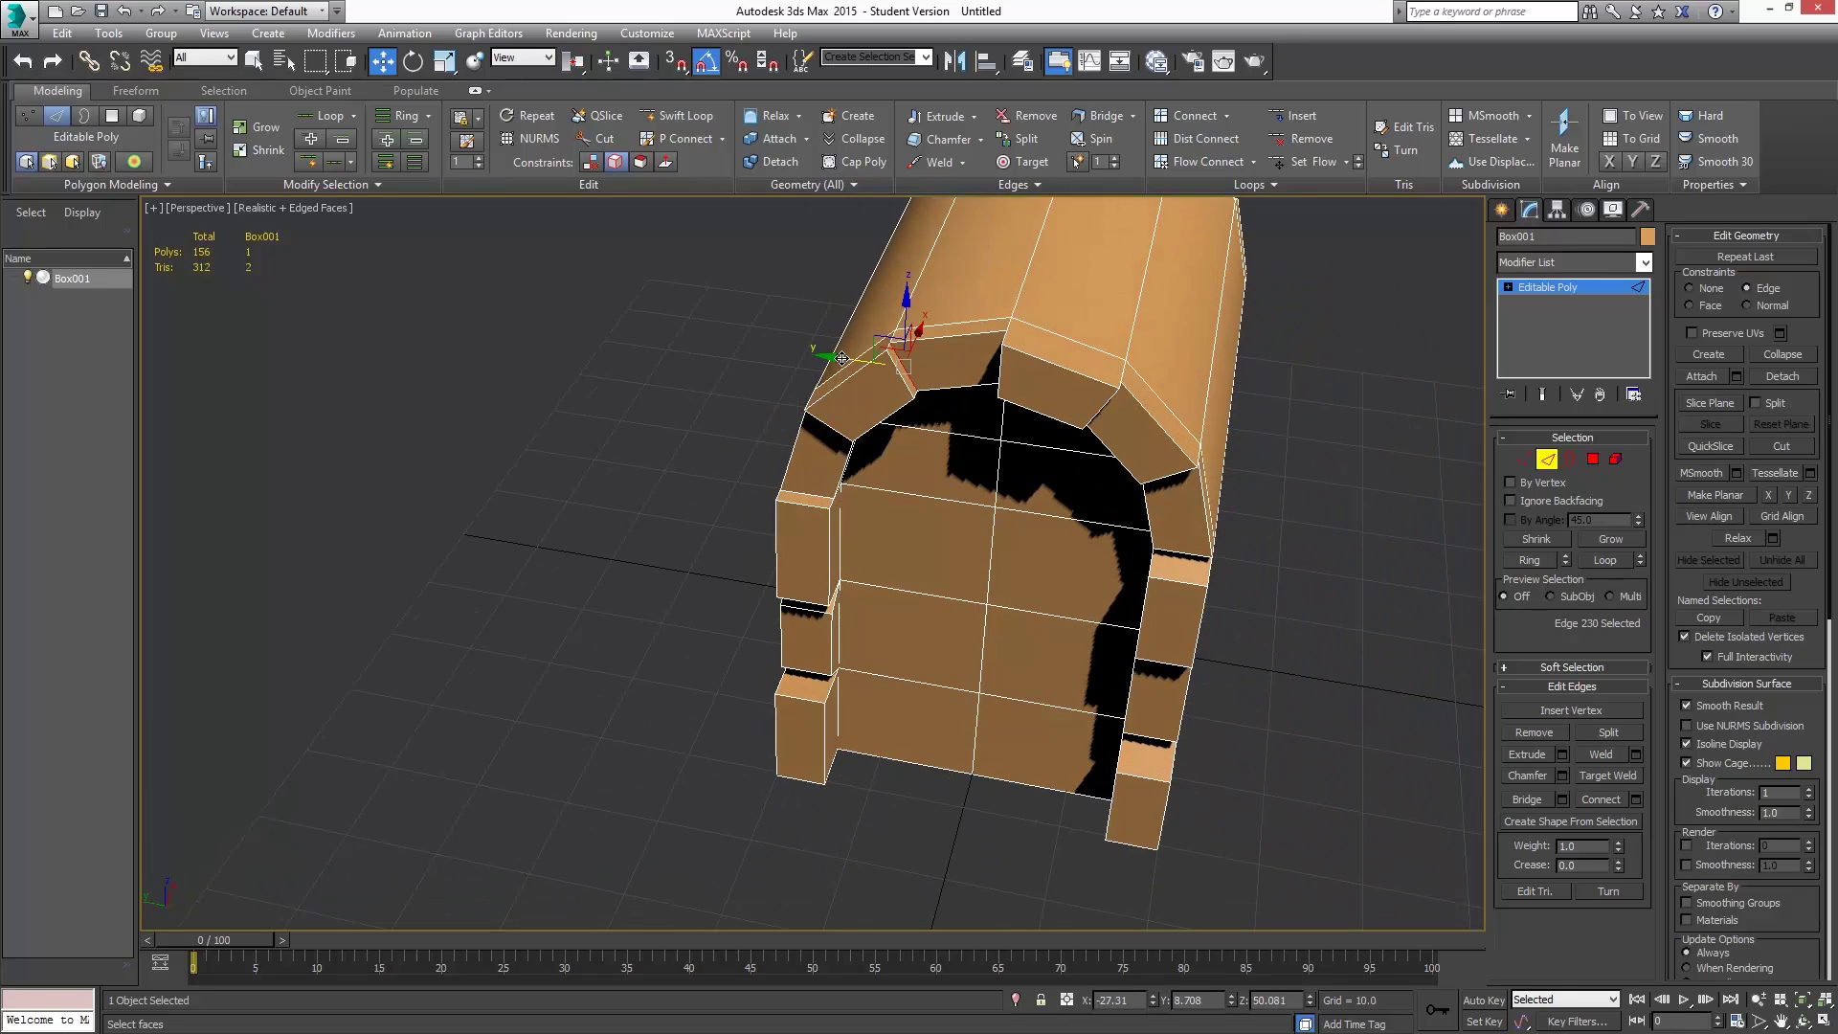
pyautogui.keyDown('alt'); pyautogui.moveTo(904, 345); pyautogui.dragTo(1020, 360, button='middle'); pyautogui.keyUp('alt')
pyautogui.click(1000, 340)
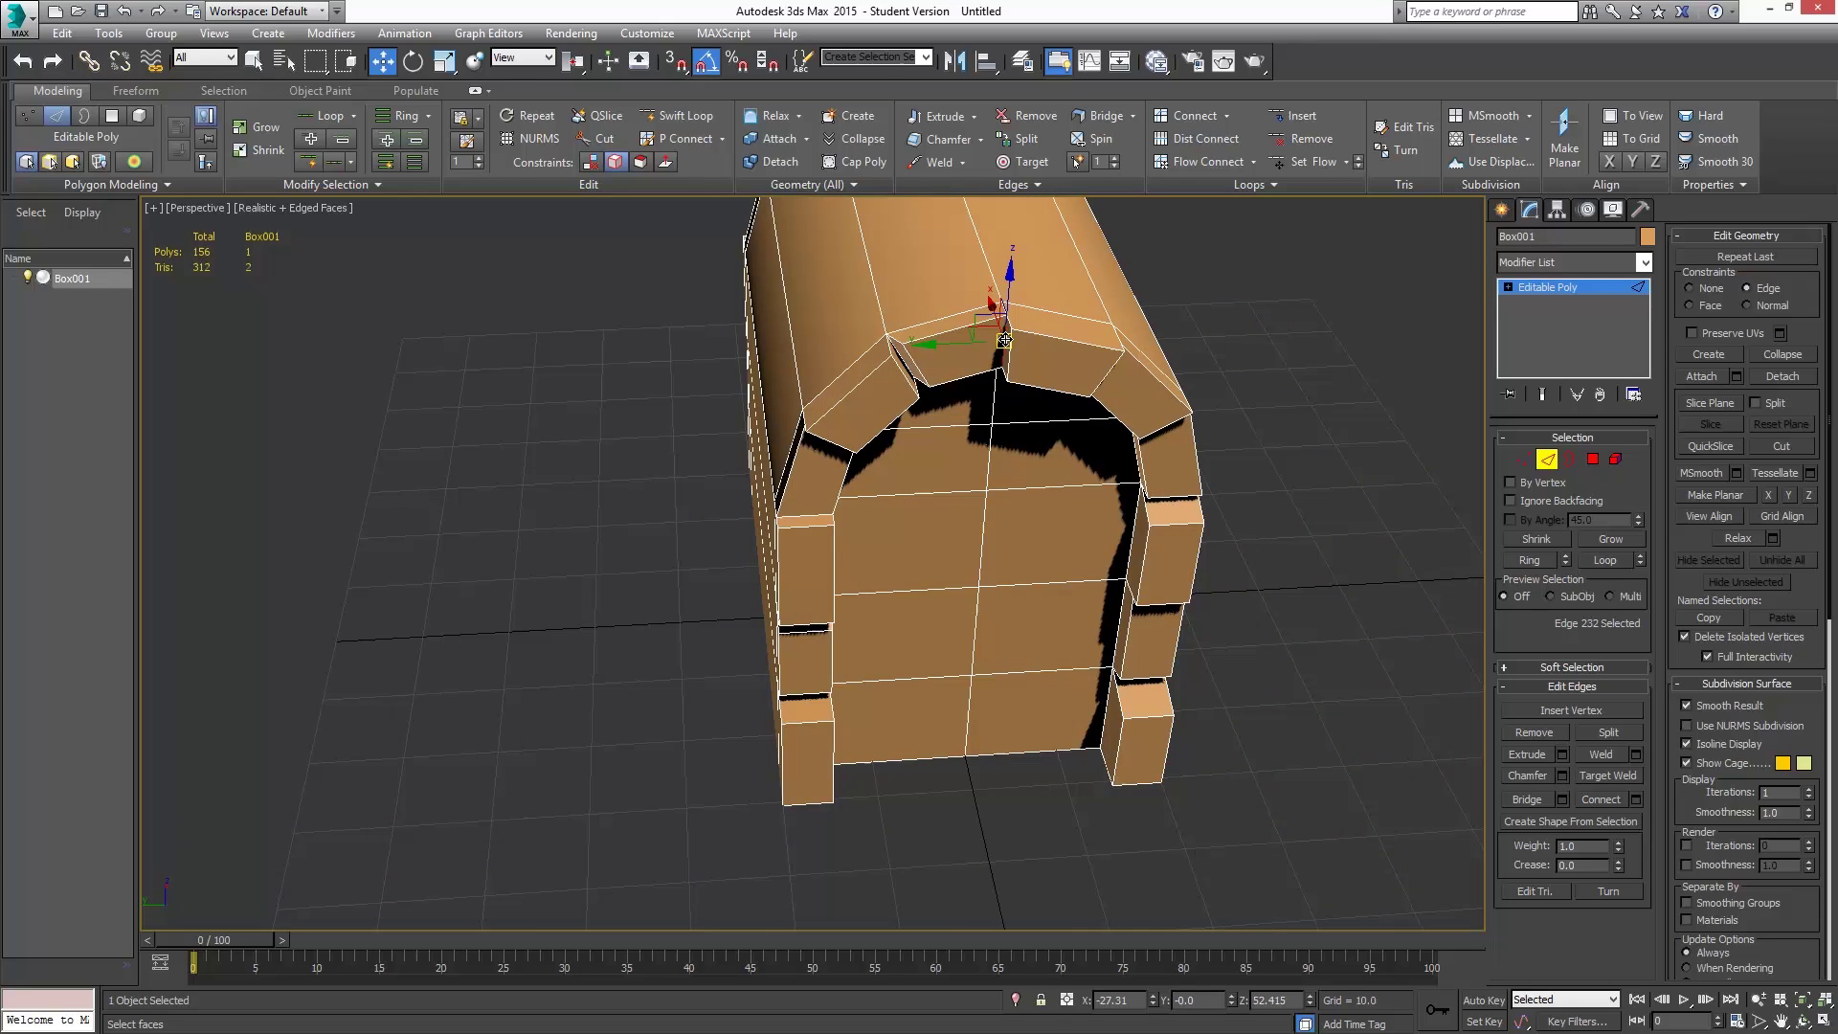
pyautogui.scroll(4, 999, 340)
pyautogui.scroll(2, 999, 340)
pyautogui.moveTo(963, 353); pyautogui.dragTo(990, 404)
pyautogui.click(1031, 361)
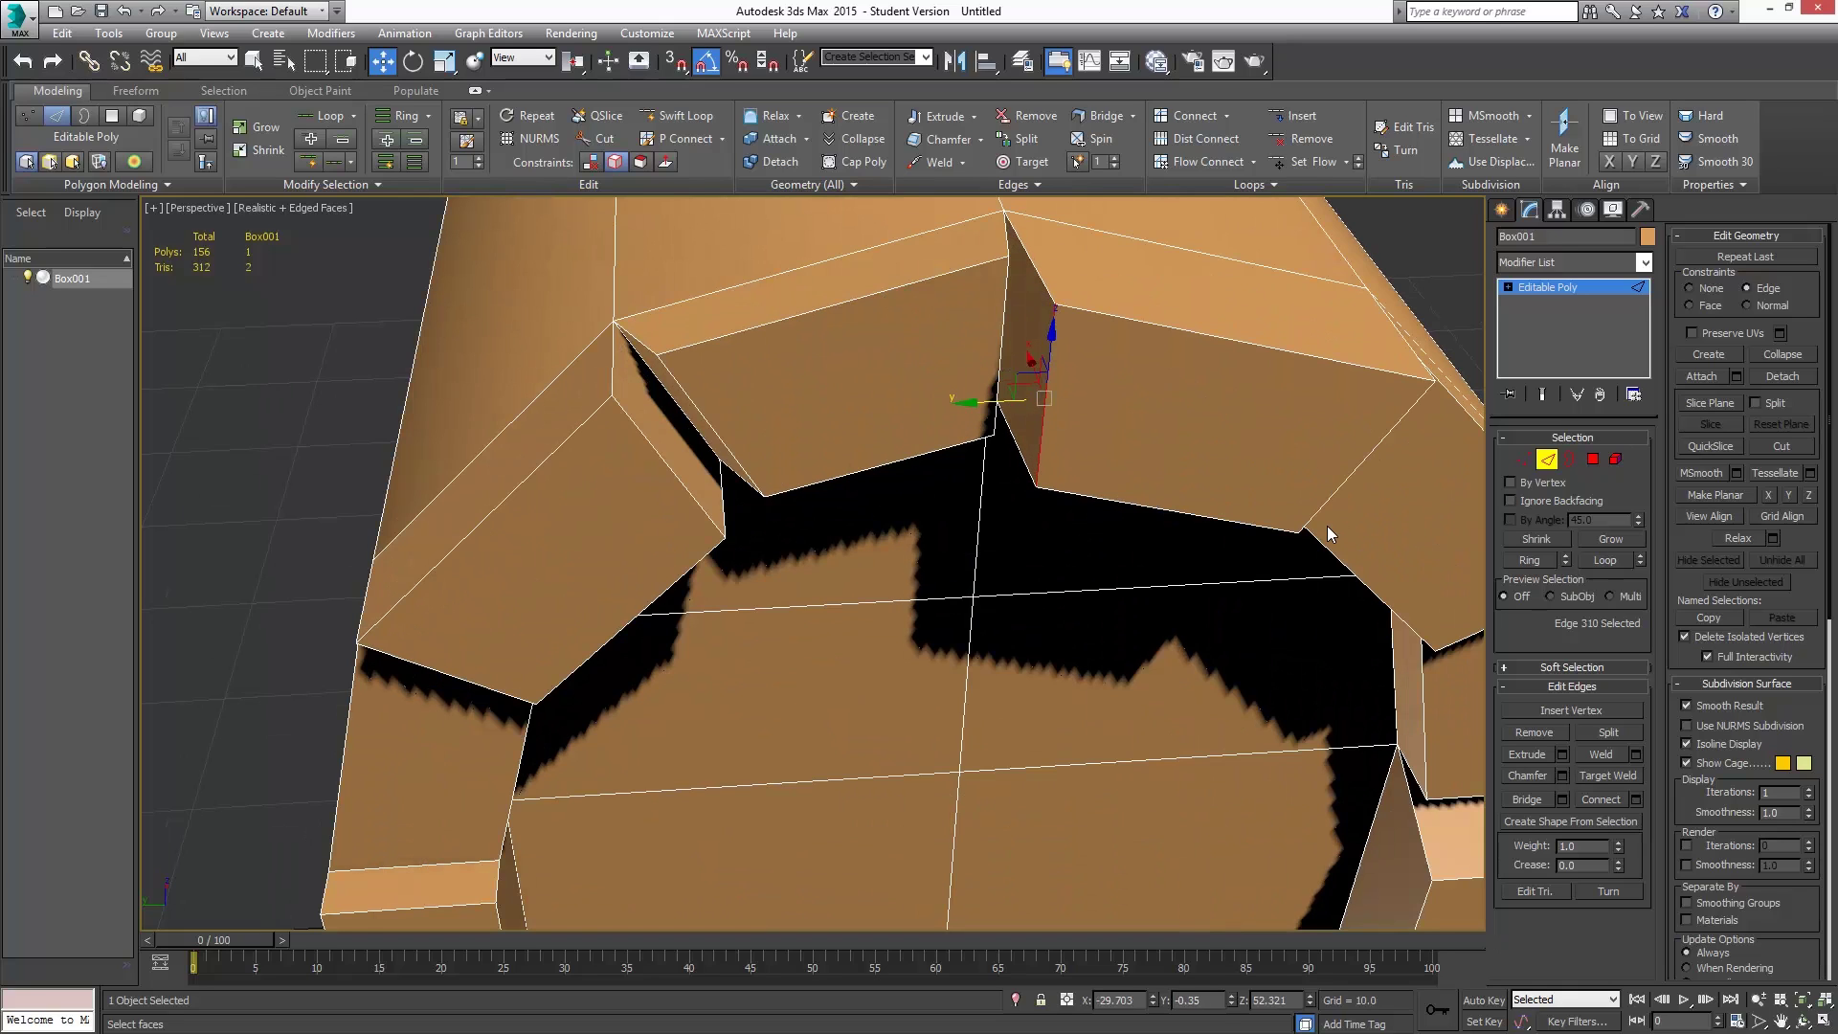
# - Slide the plank end edges on the other shoulder of this arch to separate the upper rim planks
pyautogui.scroll(-5, 1326, 525)
pyautogui.keyDown('alt'); pyautogui.moveTo(1261, 468); pyautogui.dragTo(1307, 493, button='middle'); pyautogui.keyUp('alt')
pyautogui.click(1314, 490)
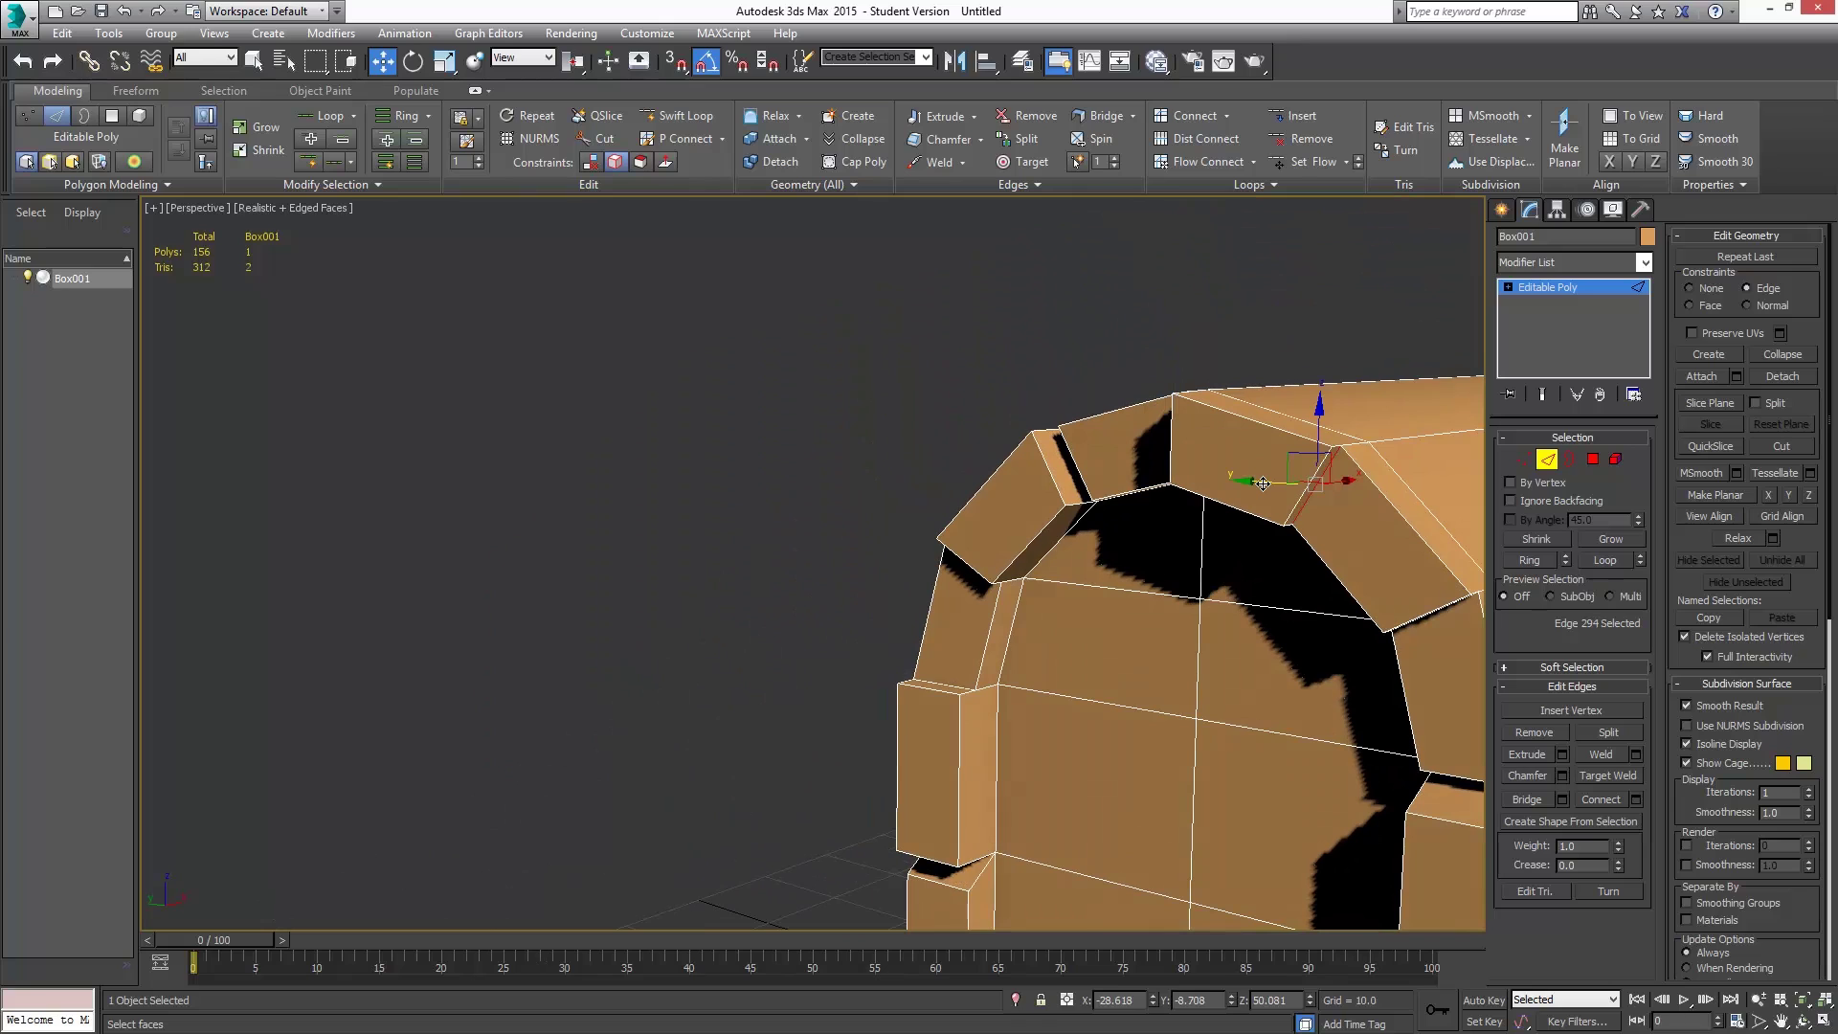
pyautogui.moveTo(1264, 483); pyautogui.dragTo(1245, 498)
pyautogui.keyDown('alt'); pyautogui.moveTo(1283, 580); pyautogui.dragTo(1245, 534, button='middle'); pyautogui.keyUp('alt')
pyautogui.click(1260, 512)
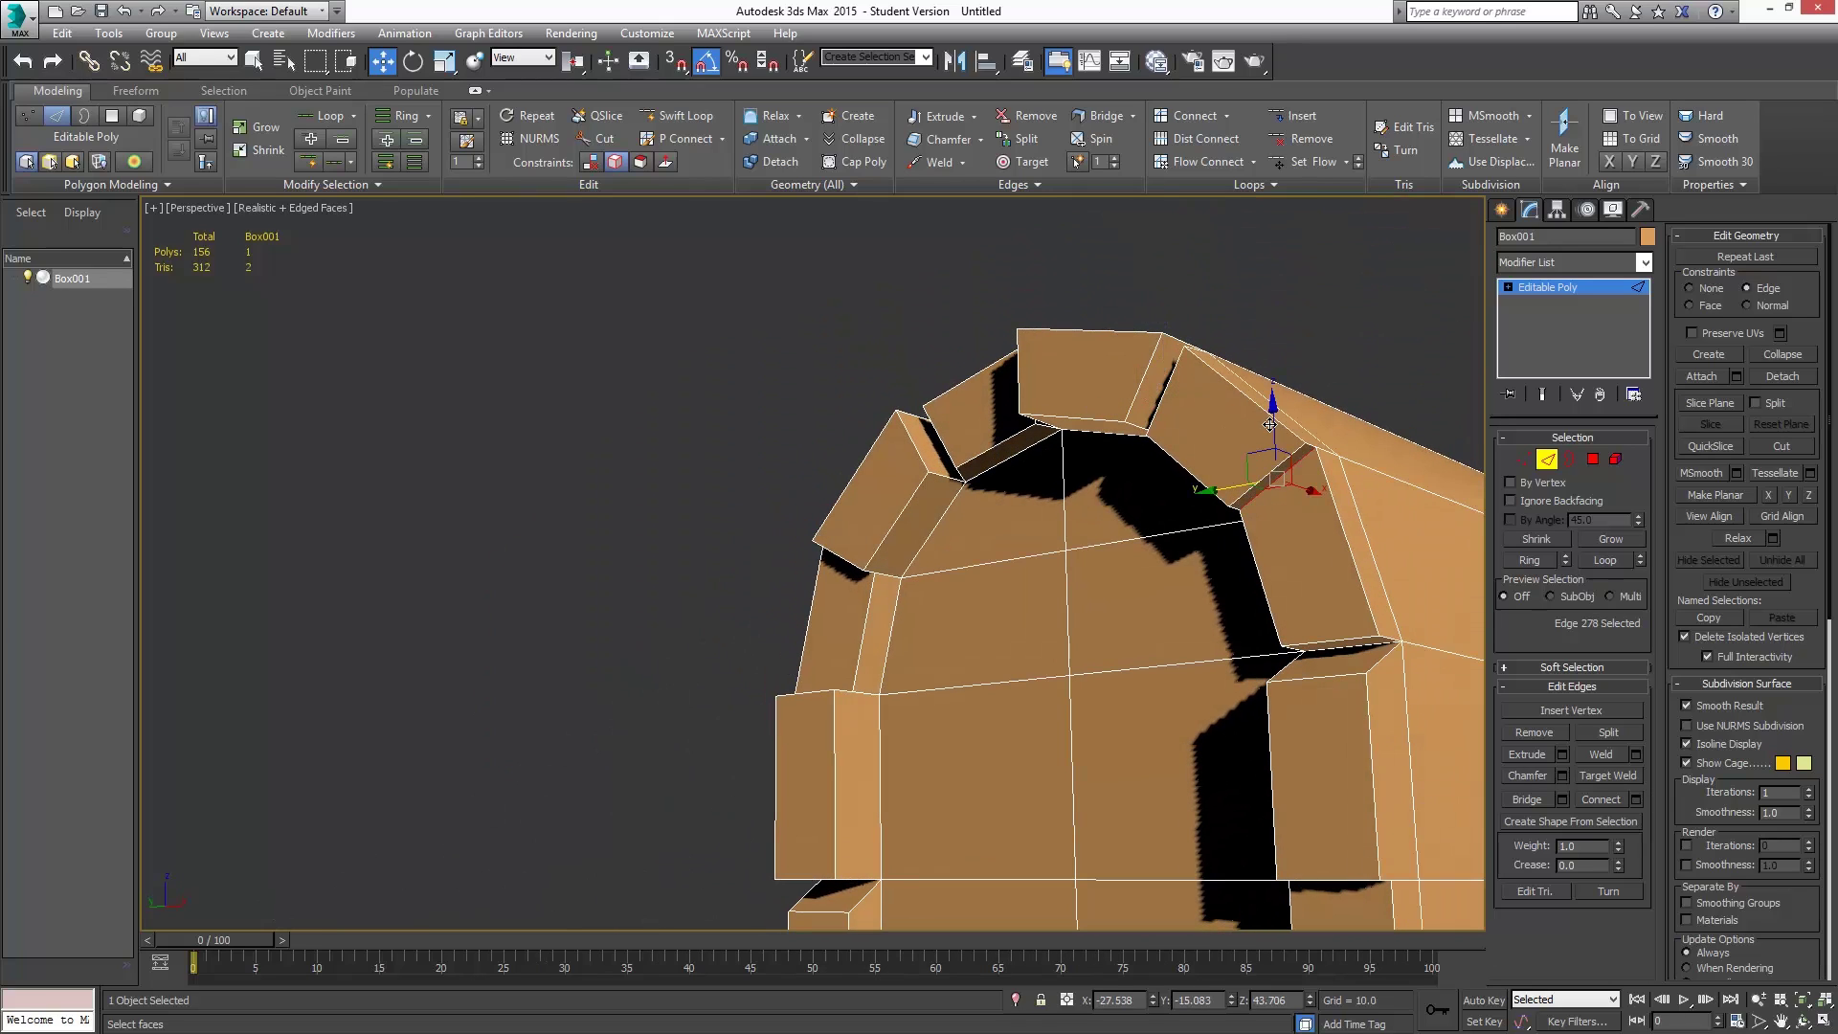
pyautogui.moveTo(1269, 424); pyautogui.dragTo(1271, 435)
pyautogui.keyDown('alt'); pyautogui.moveTo(1270, 436); pyautogui.dragTo(1211, 460, button='middle'); pyautogui.keyUp('alt')
# - Raise the lower edge of the near-side fourth rim plank by about 0.909 along Z to open a gap beneath it
pyautogui.scroll(-3, 1049, 517)
pyautogui.keyDown('alt'); pyautogui.moveTo(1049, 534); pyautogui.dragTo(1066, 586, button='middle'); pyautogui.keyUp('alt')
pyautogui.scroll(3, 1201, 550)
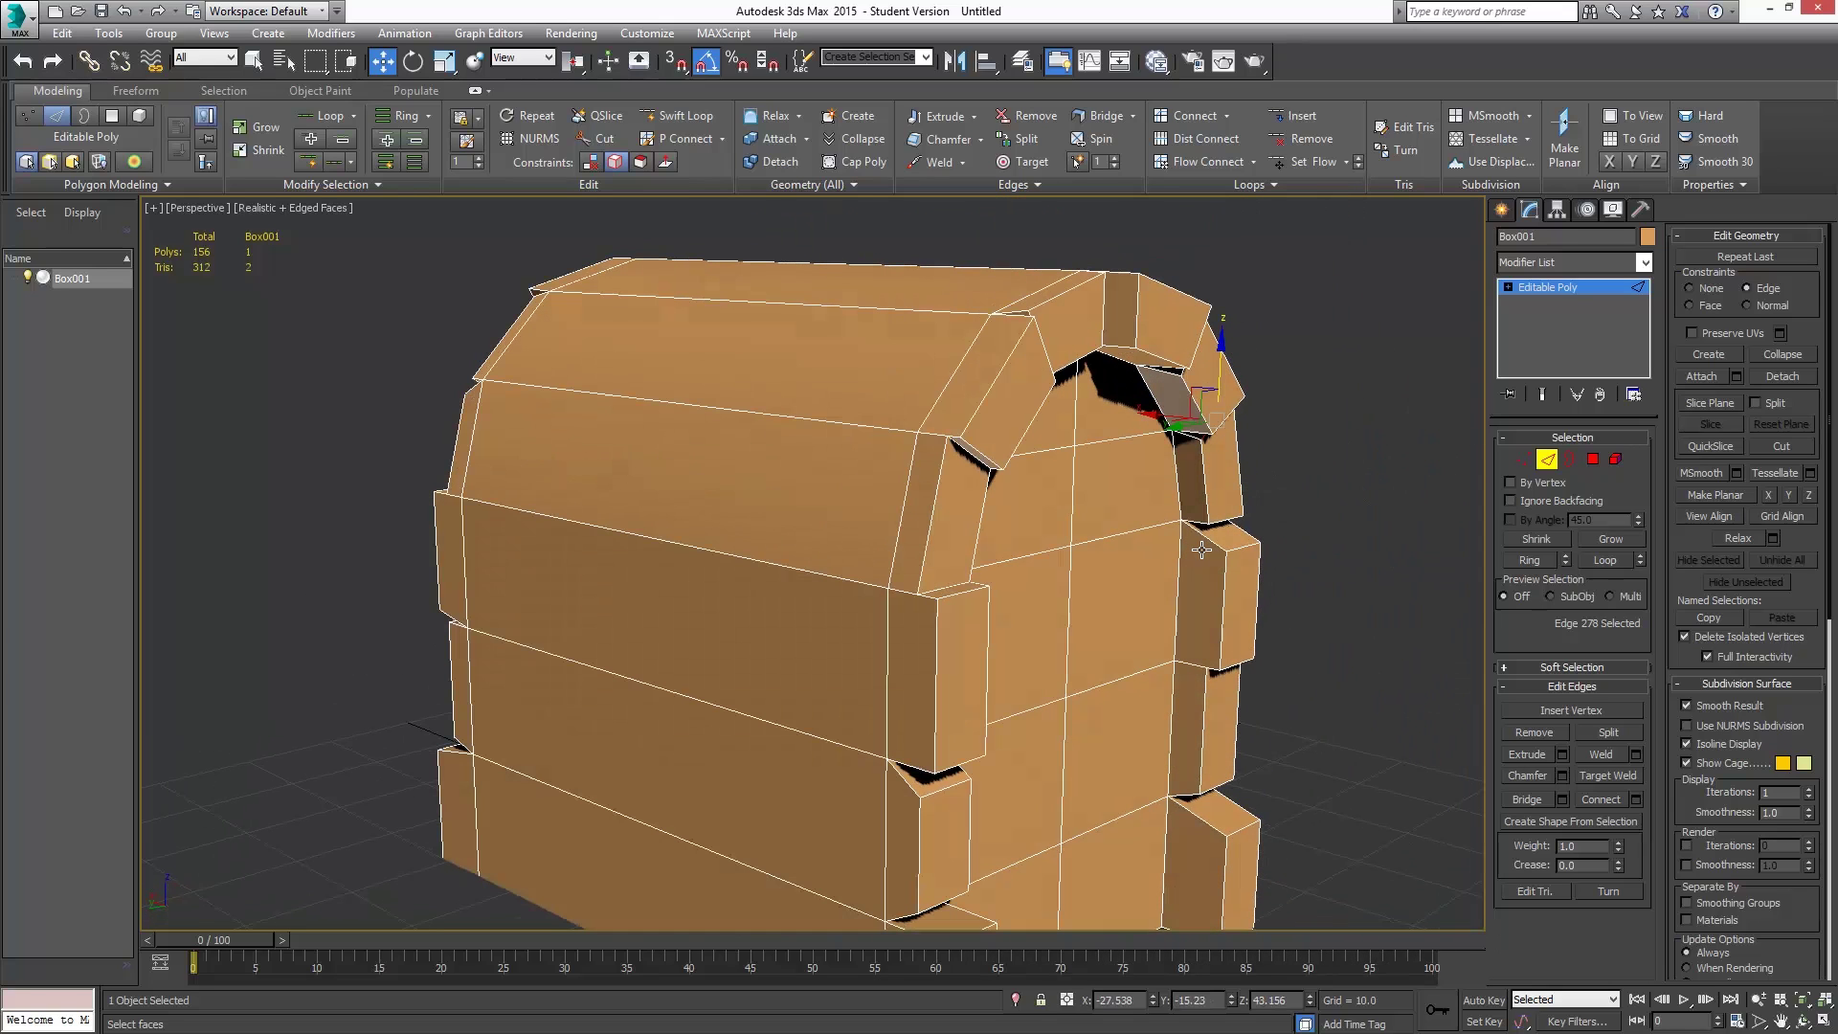
pyautogui.click(954, 584)
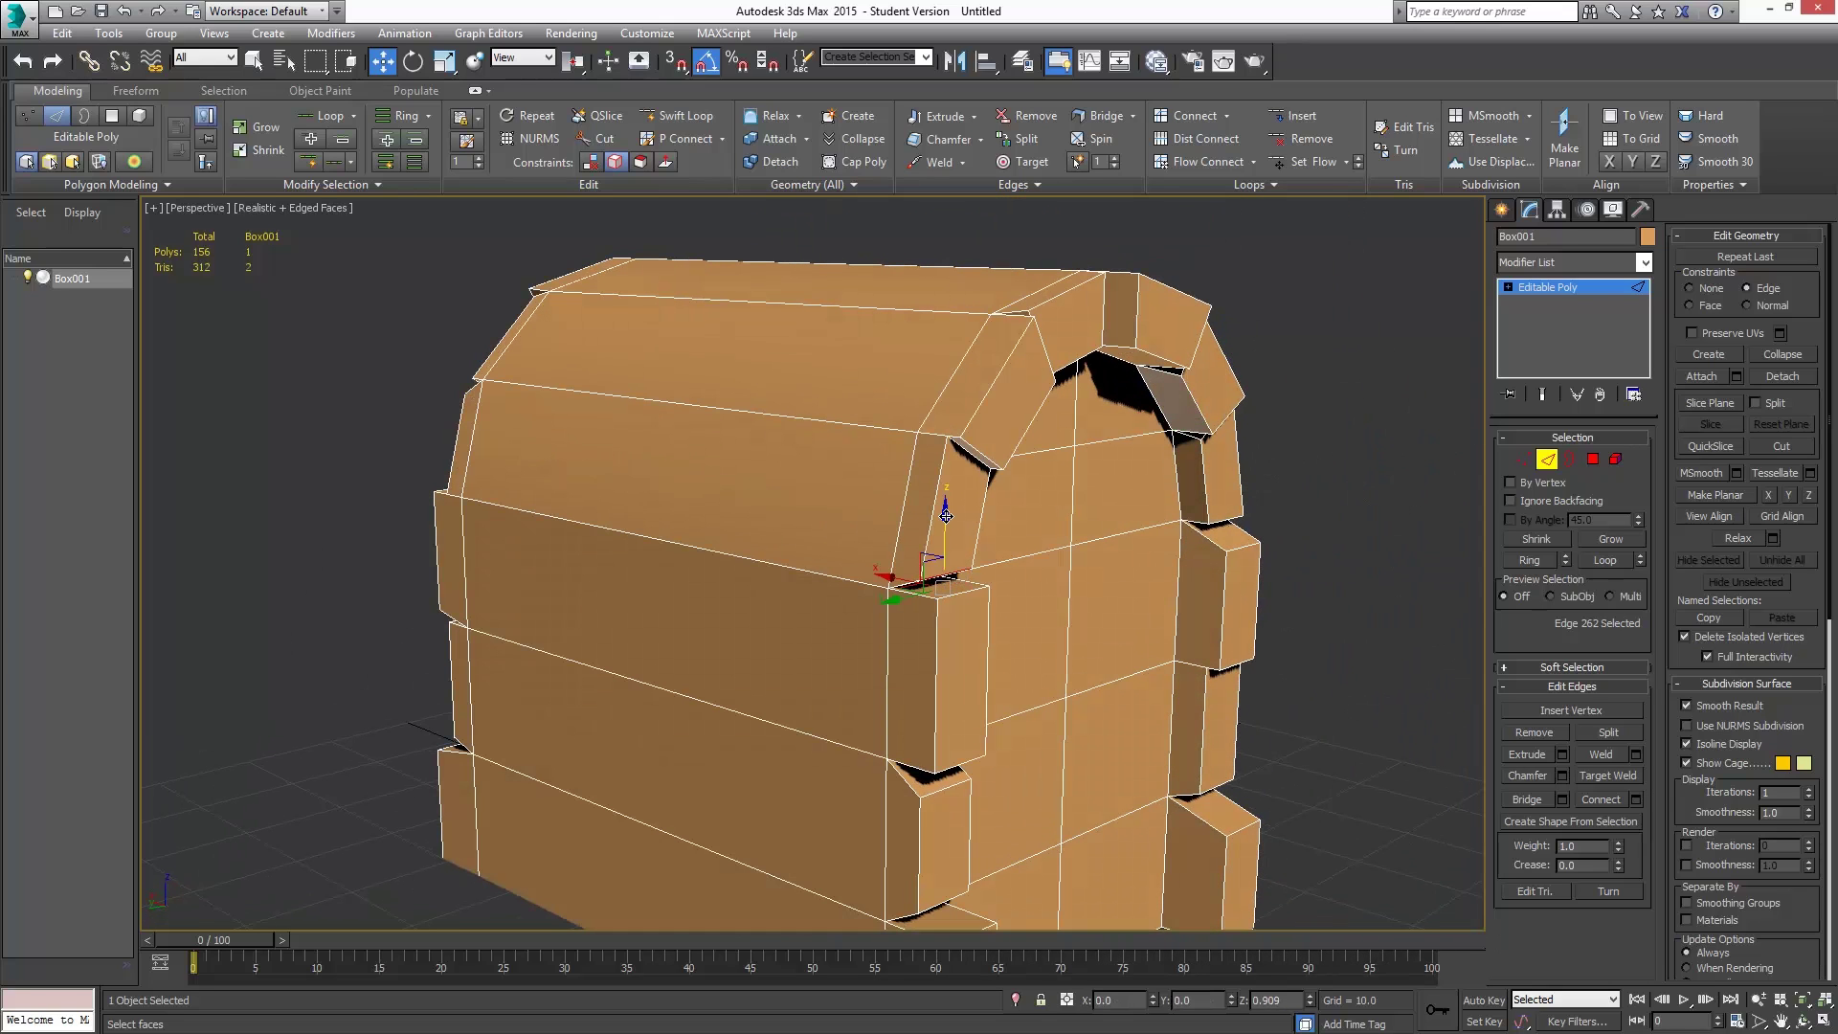
pyautogui.scroll(-3, 1168, 545)
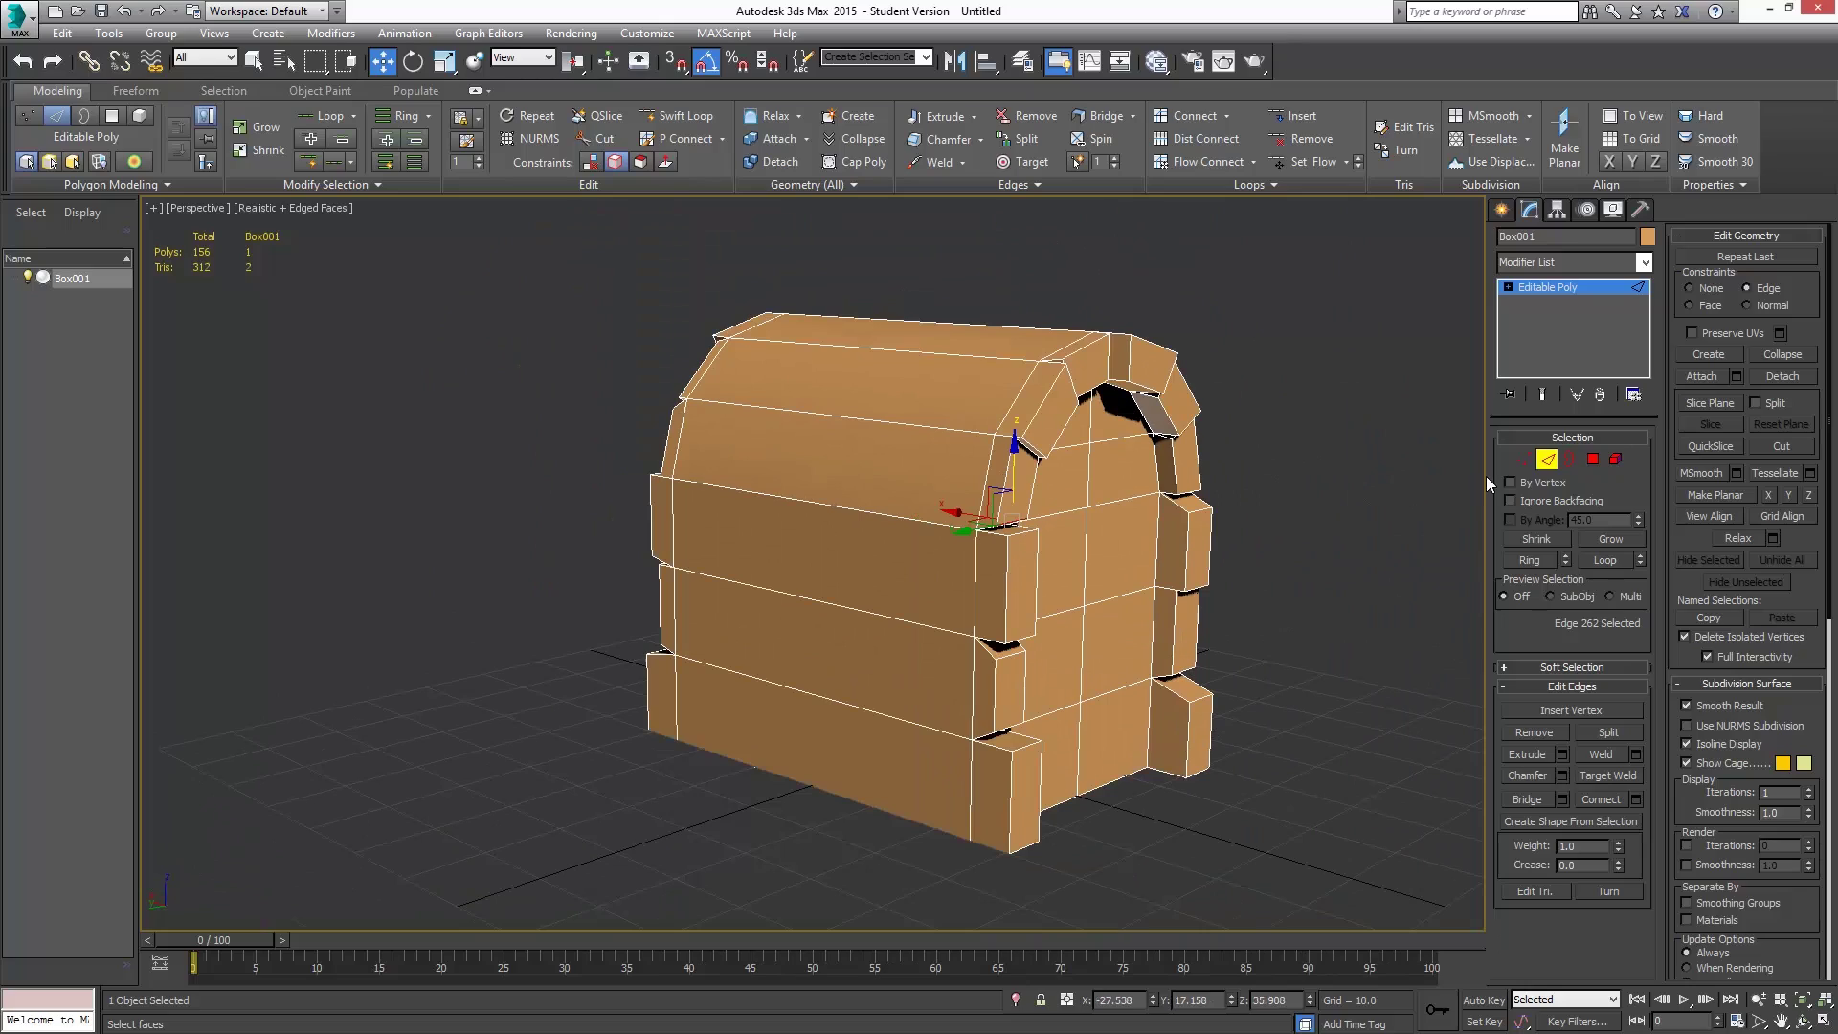